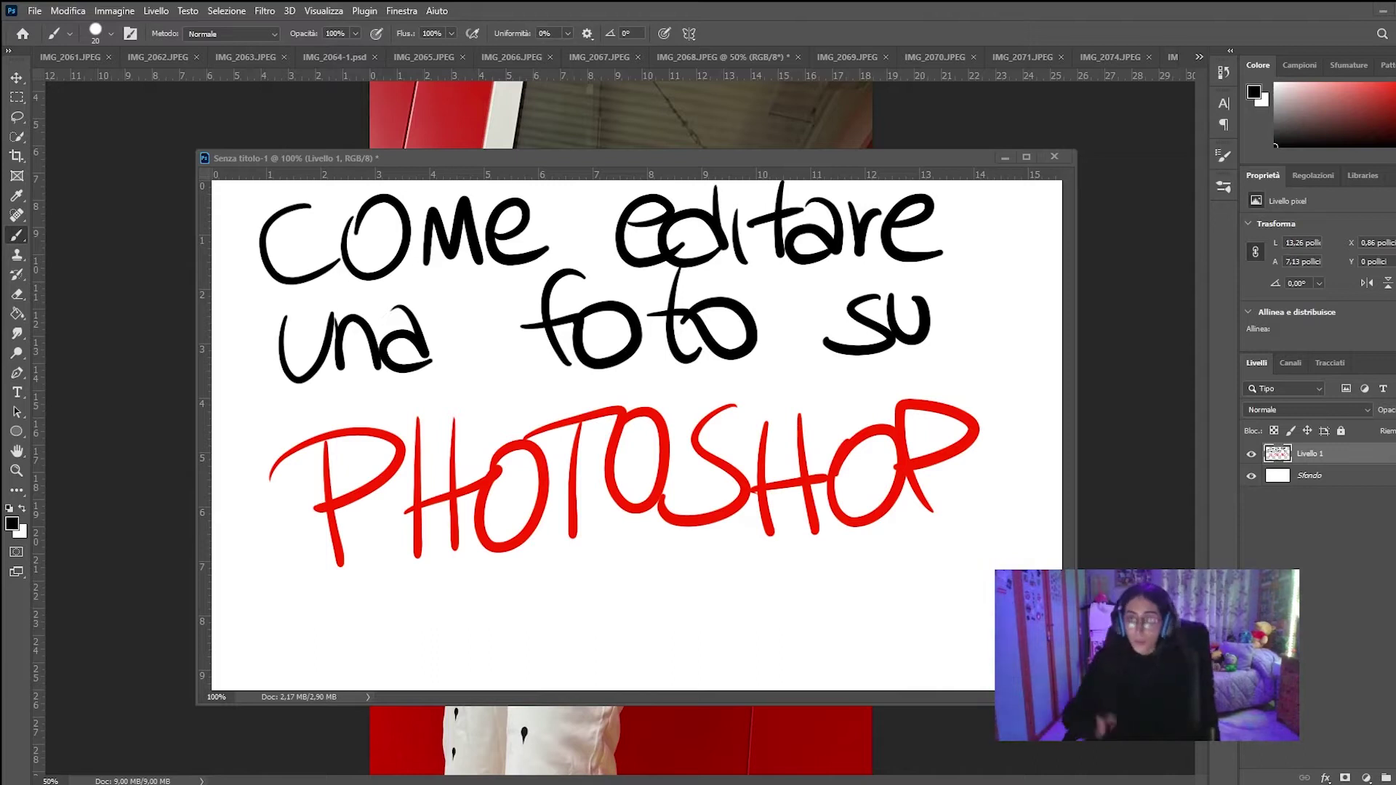
Step: Draw a 4 beneath PHOTOSHOP on the title card, then minimize the title card window
click(627, 669)
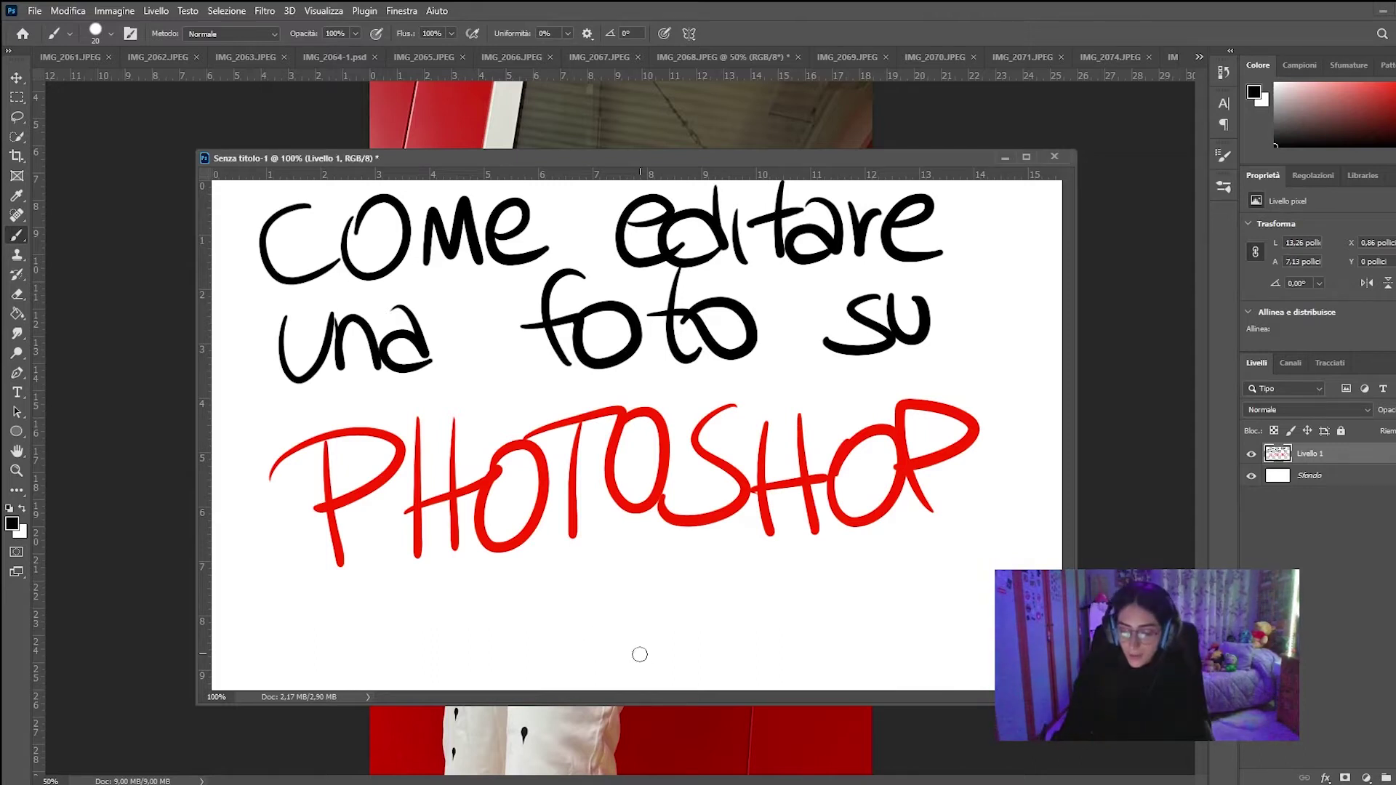
mouse_move(628, 669)
mouse_down()
mouse_move(523, 651)
mouse_move(697, 613)
mouse_up()
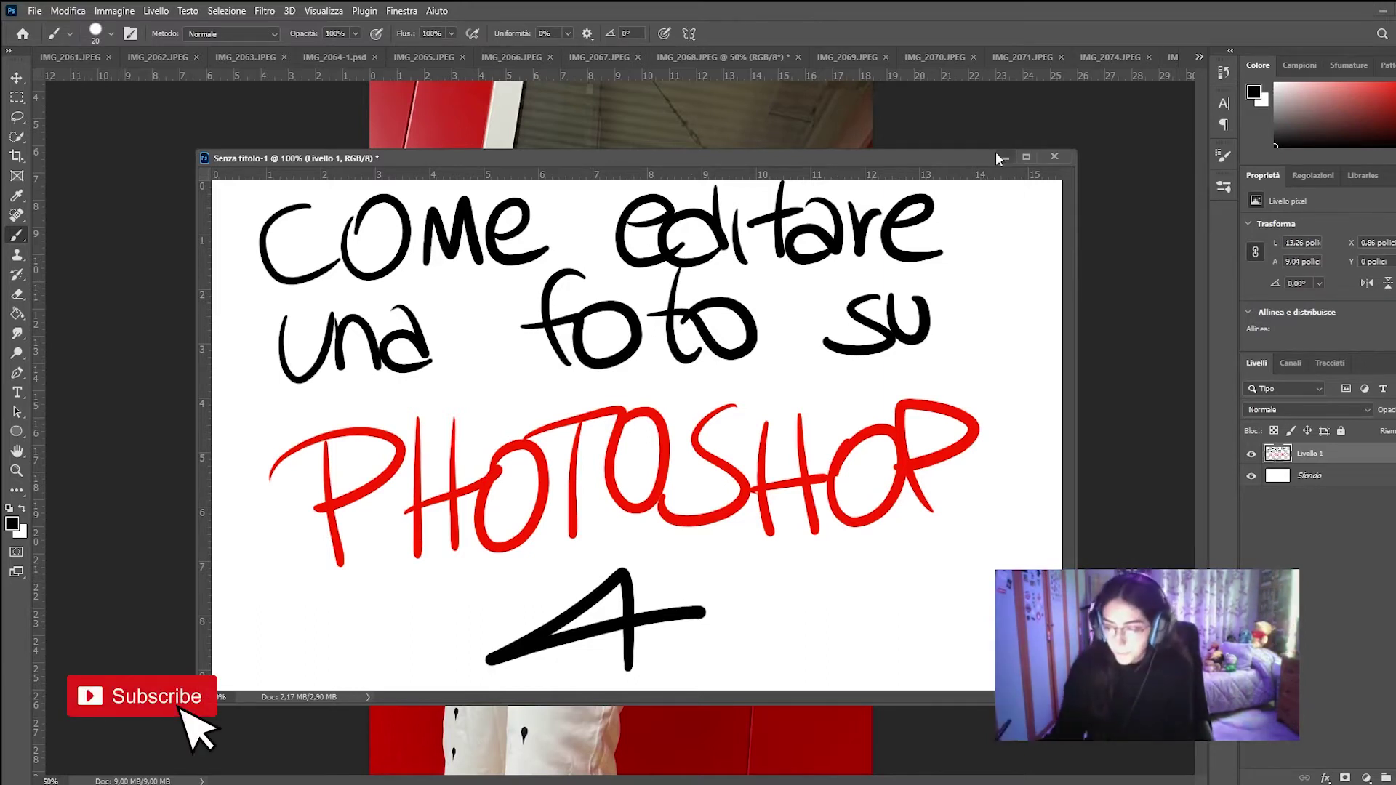
click(1005, 158)
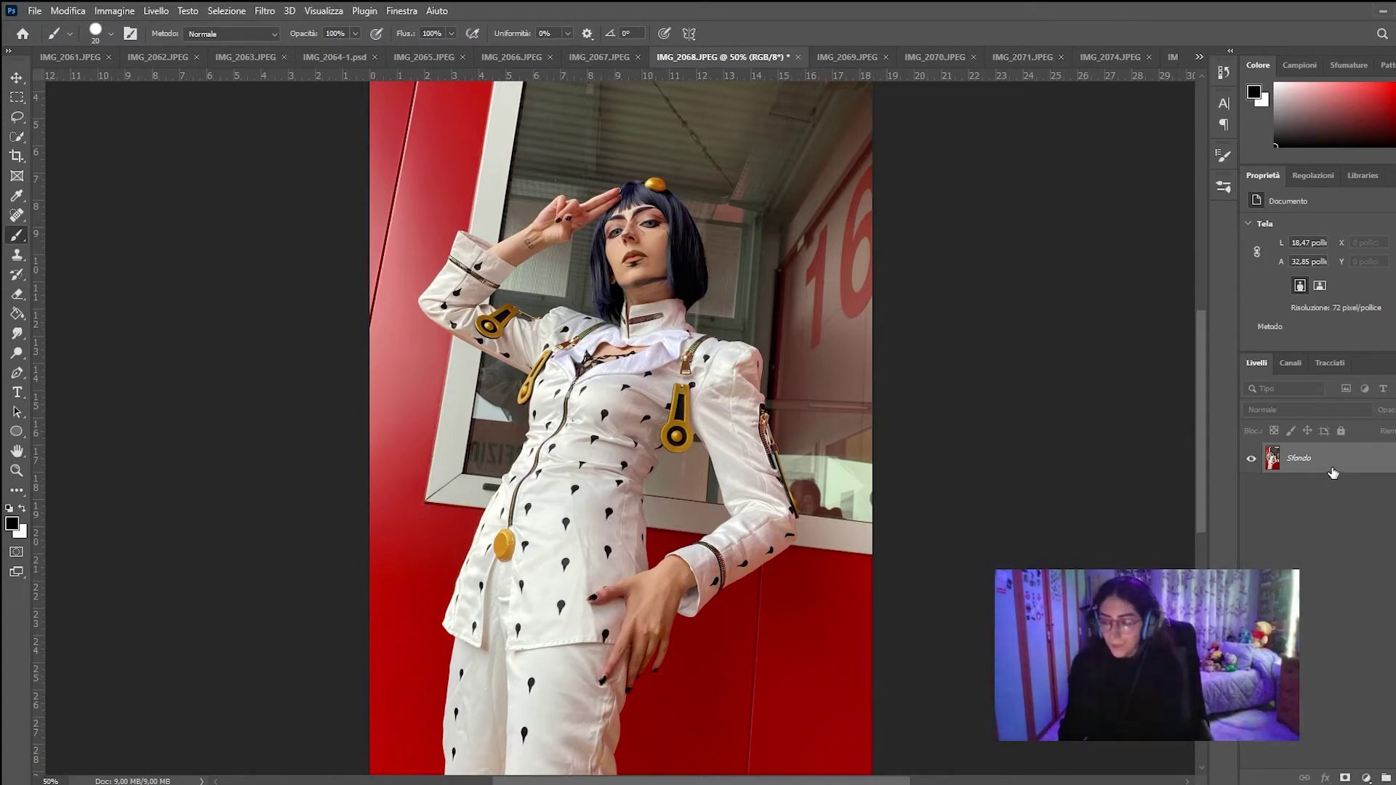
Step: Duplicate the Sfondo layer into a new Sfondo copia layer
right_click(1332, 470)
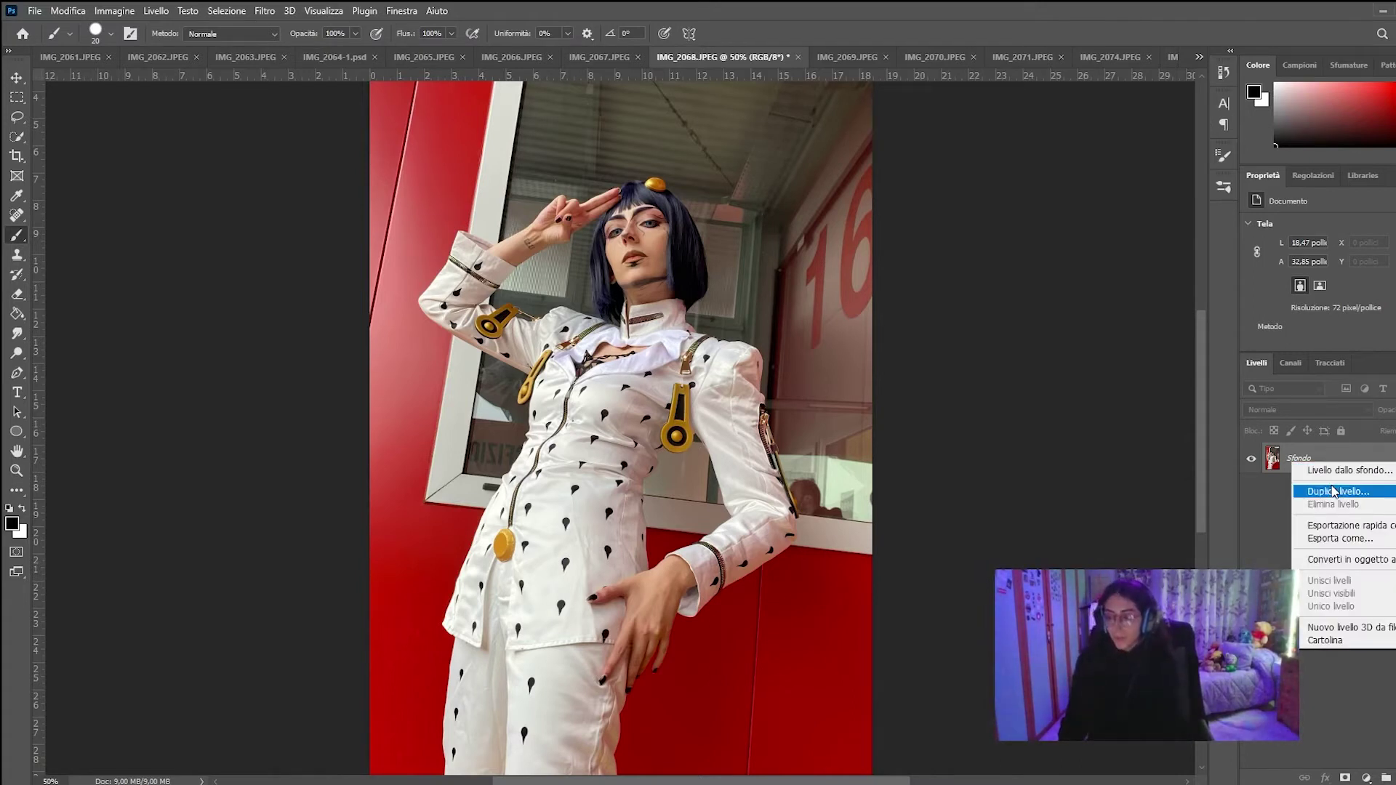
click(1334, 492)
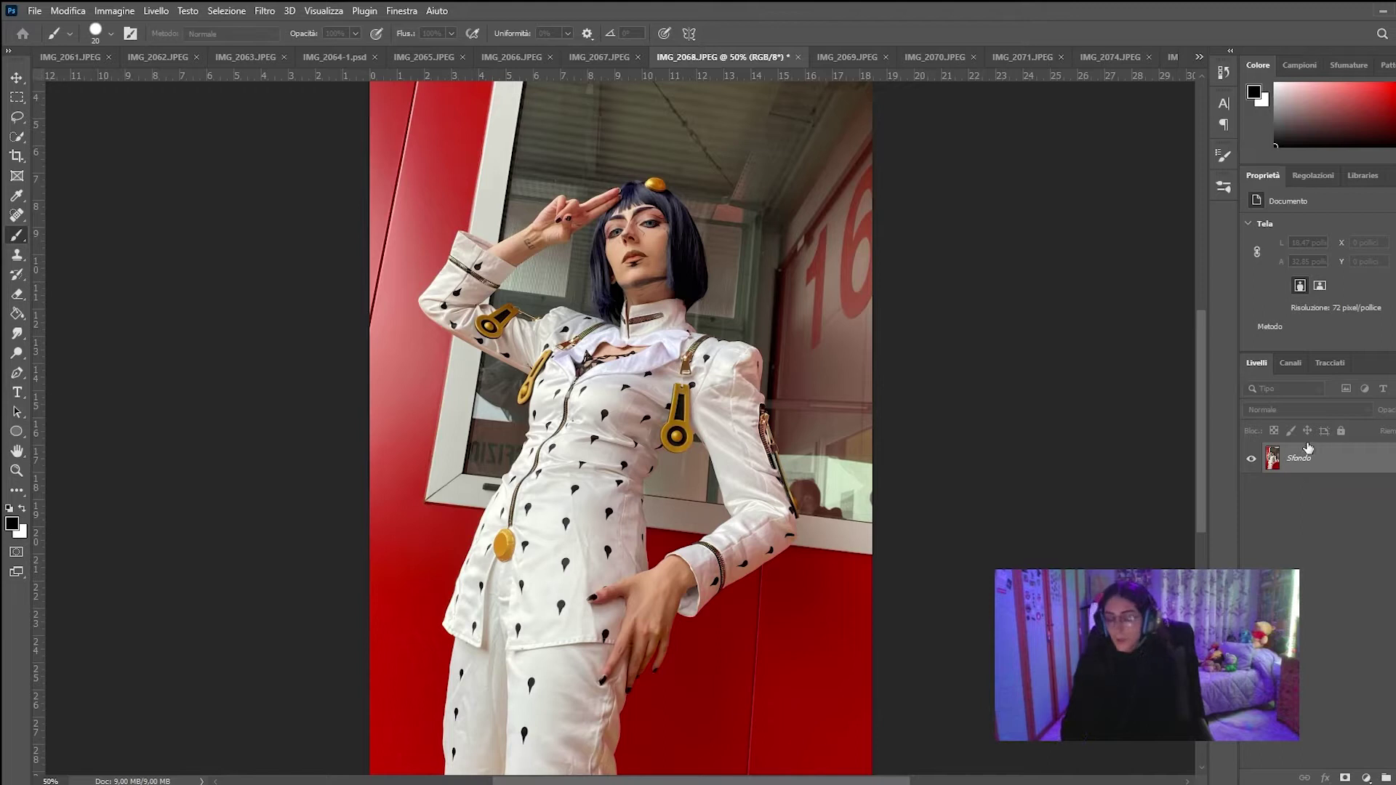
key(Return)
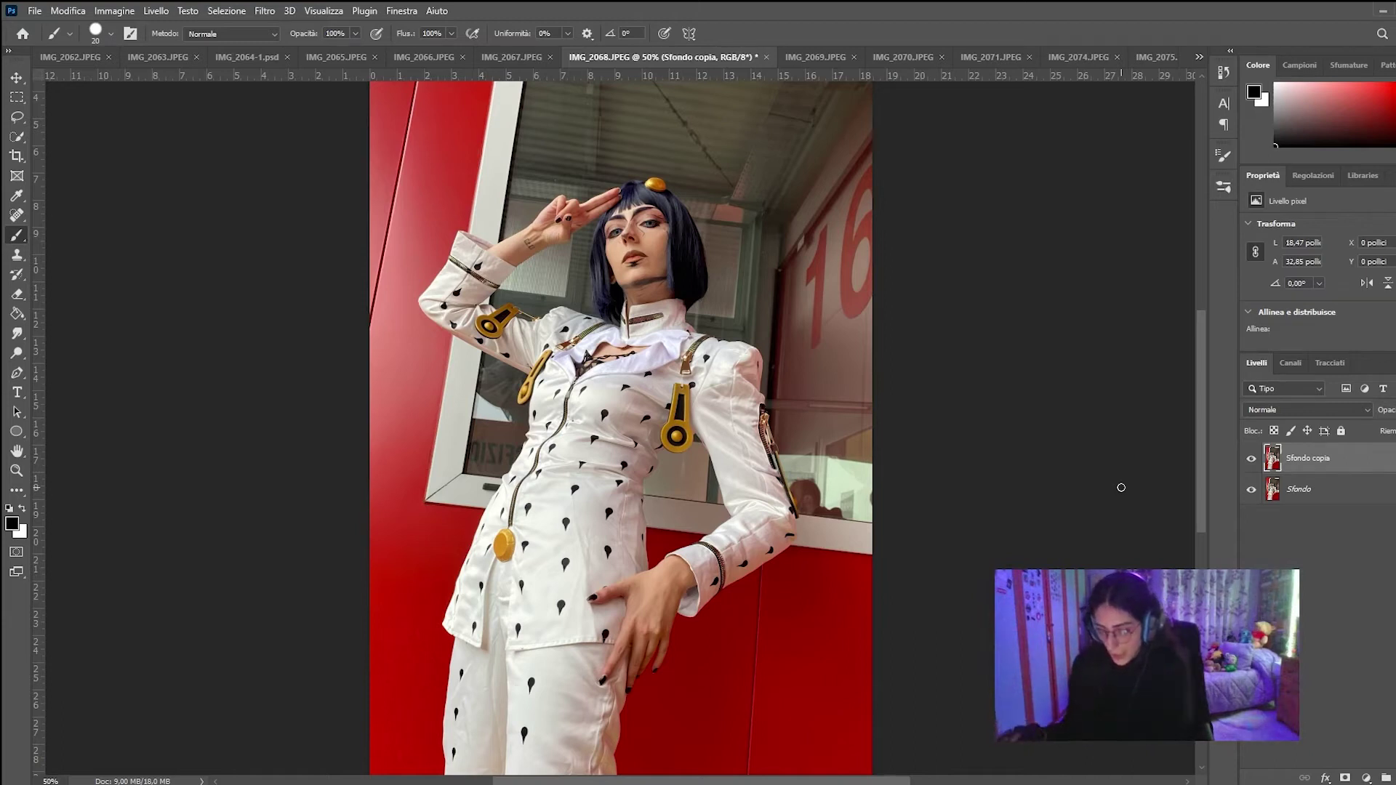
scroll(1189, 367, up, 4)
scroll(1185, 351, down, 2)
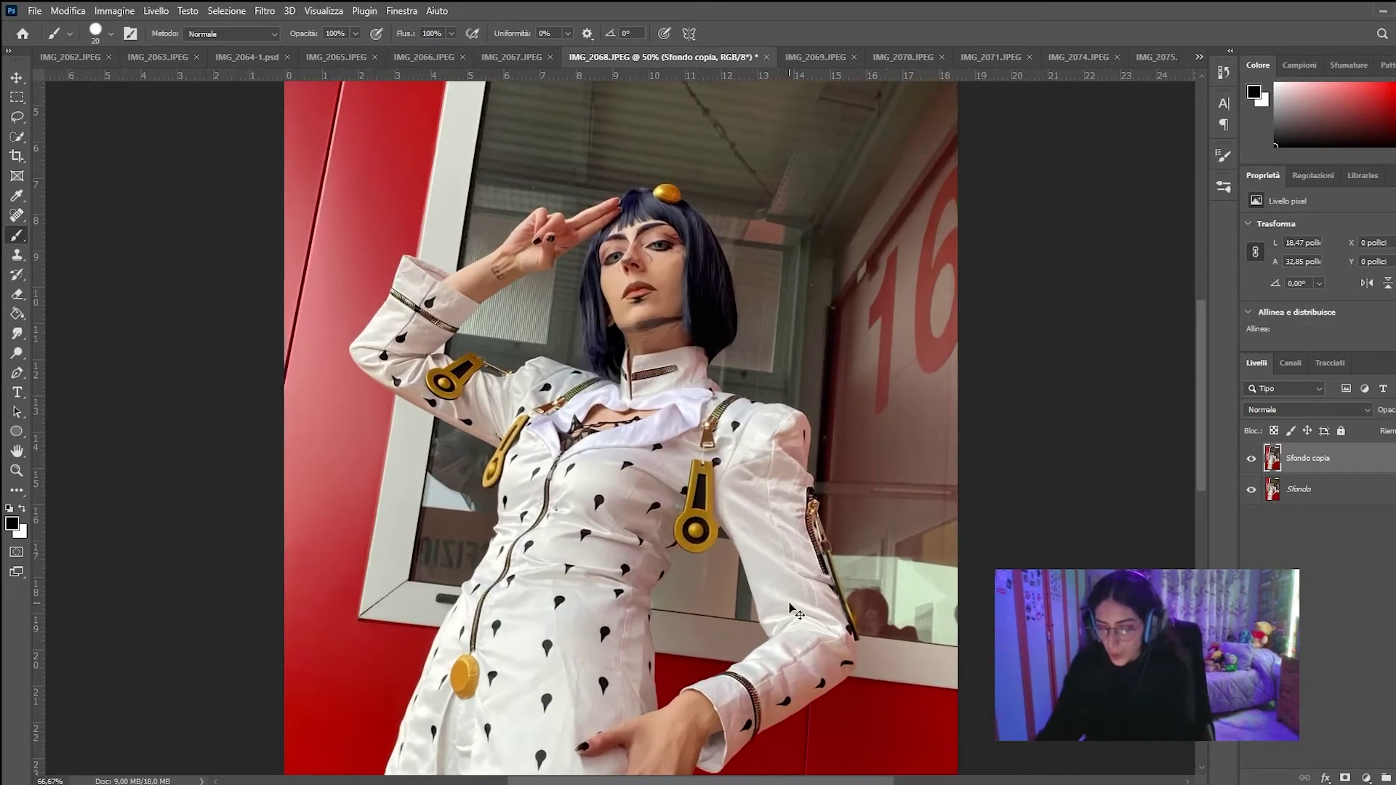
Step: Zoom in and heal the two marks on the cheek with the Spot Healing Brush
scroll(659, 399, up, 4)
drag(1202, 394, 1206, 316)
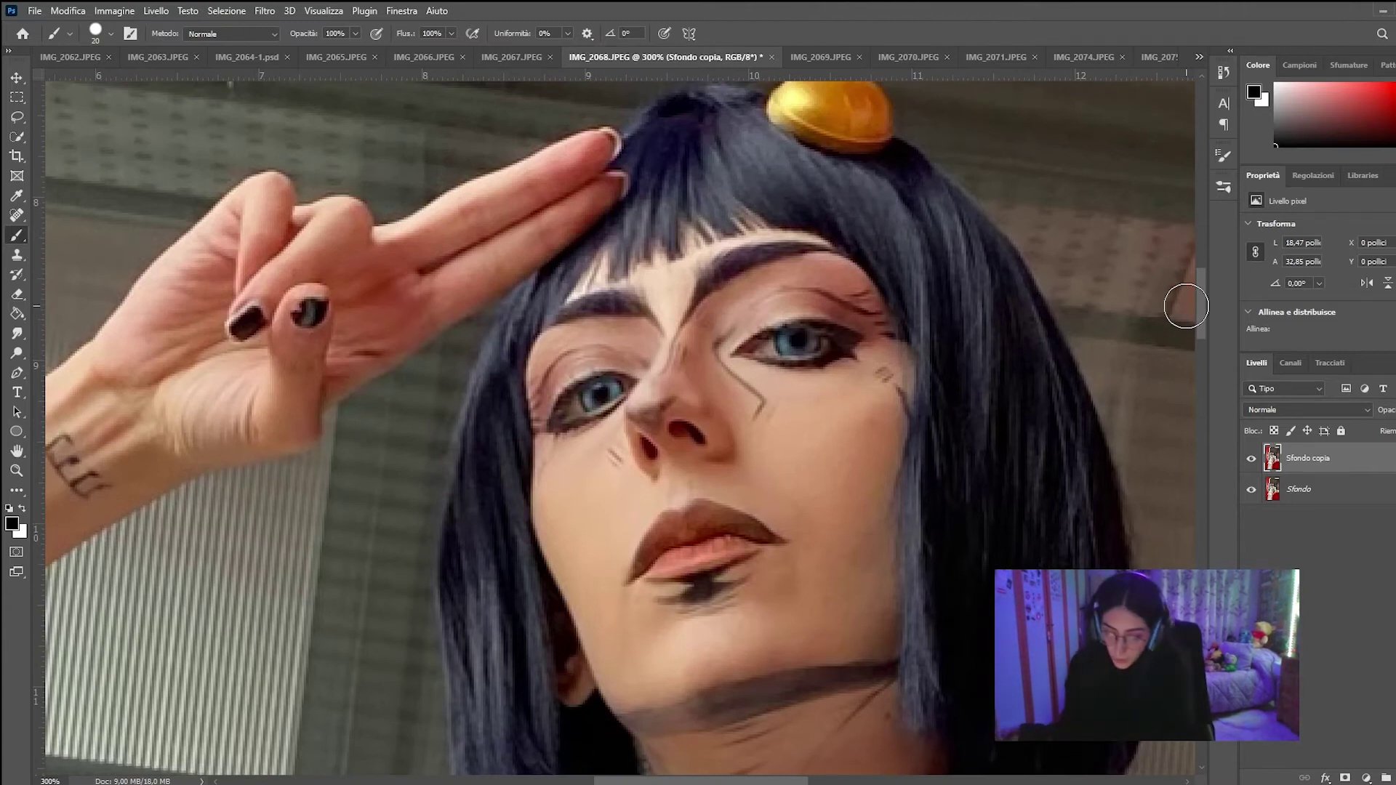
click(17, 216)
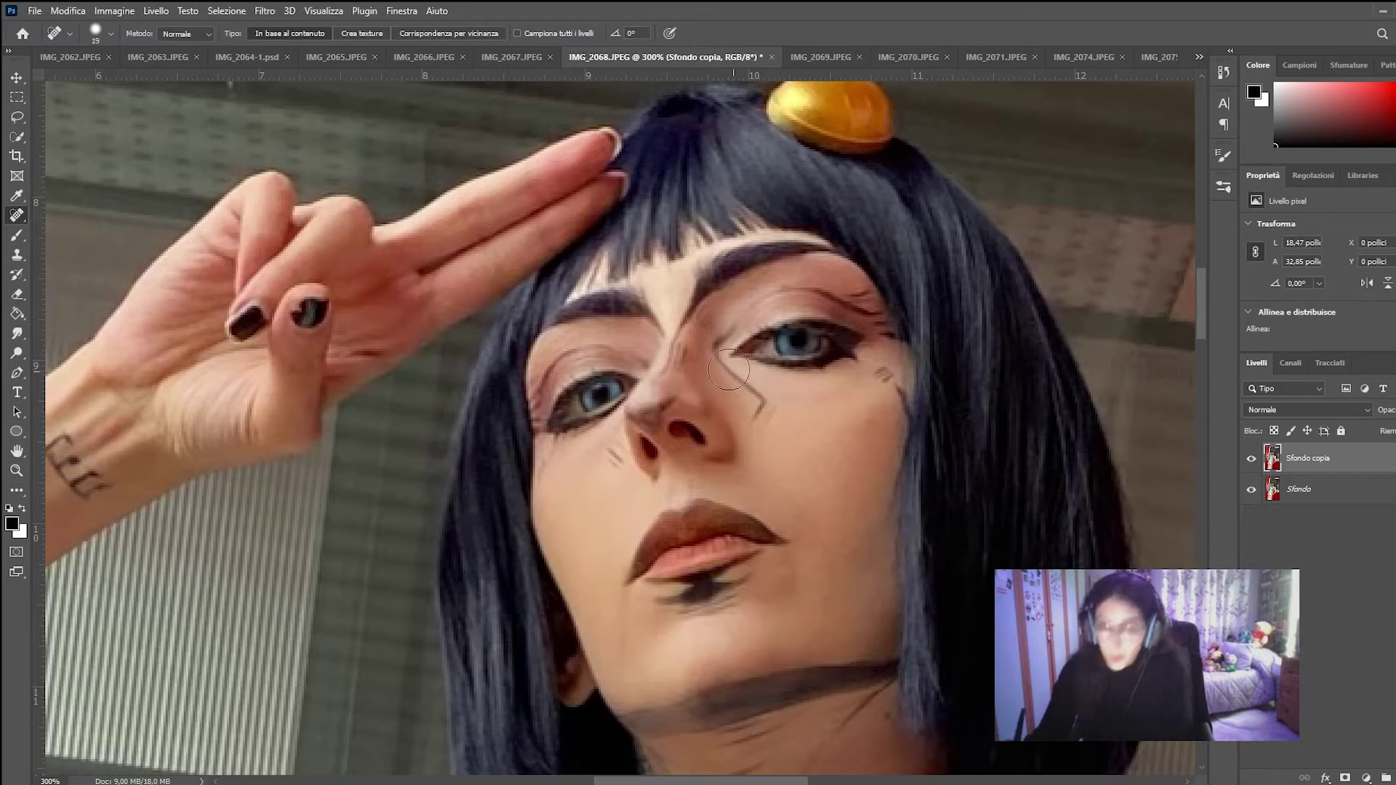
drag(743, 395, 749, 427)
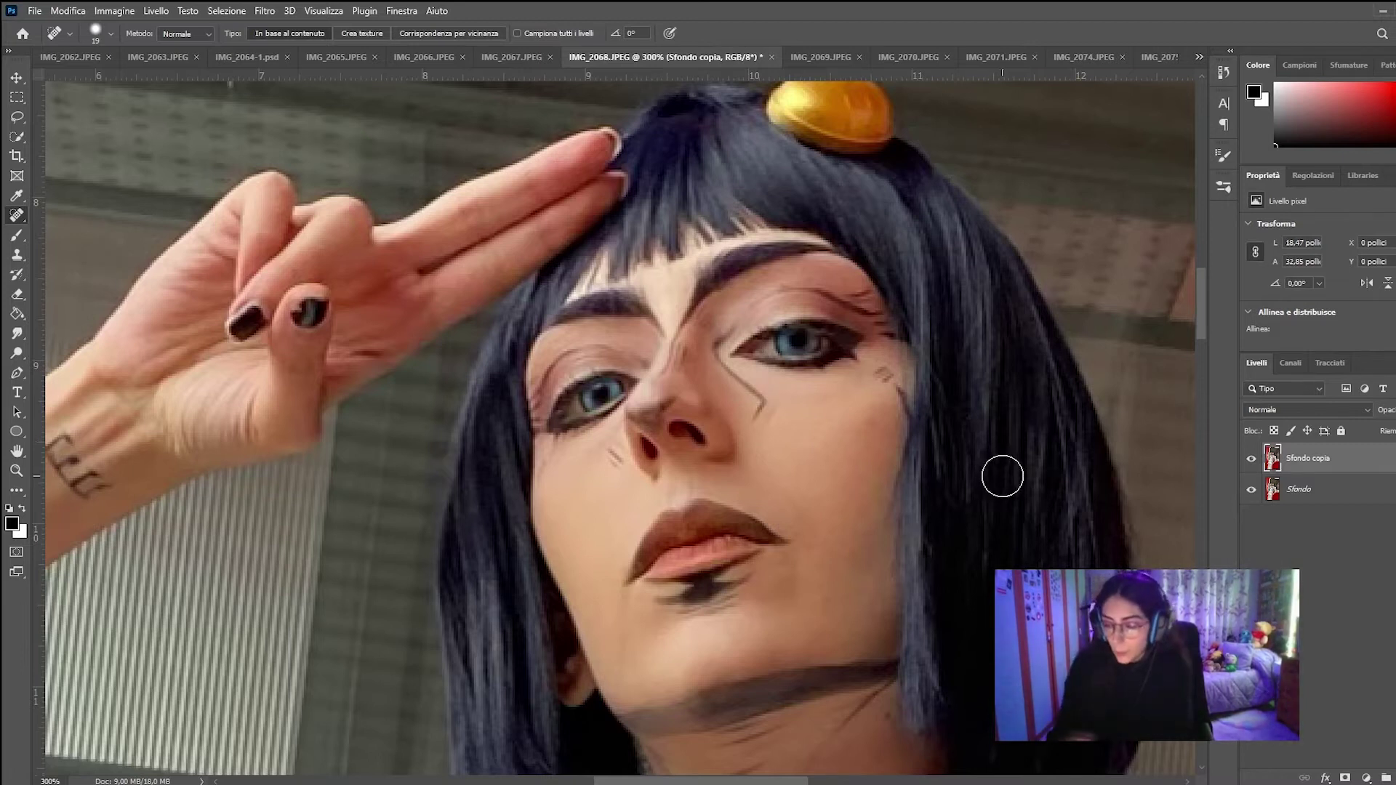
click(804, 429)
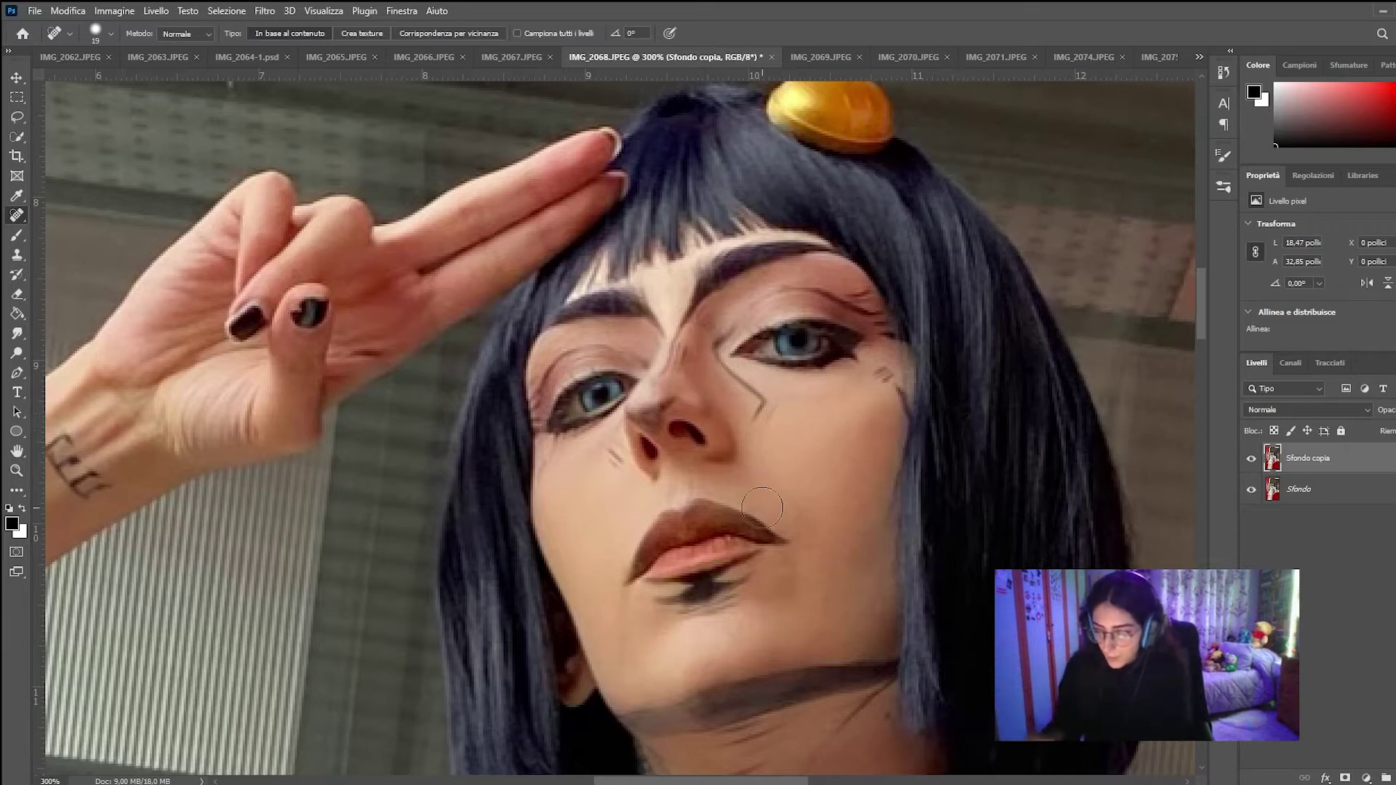
Step: Erase the wrist tattoo with Spot Healing Brush strokes
mouse_move(1201, 311)
mouse_down()
mouse_move(1206, 378)
mouse_move(1209, 304)
mouse_up()
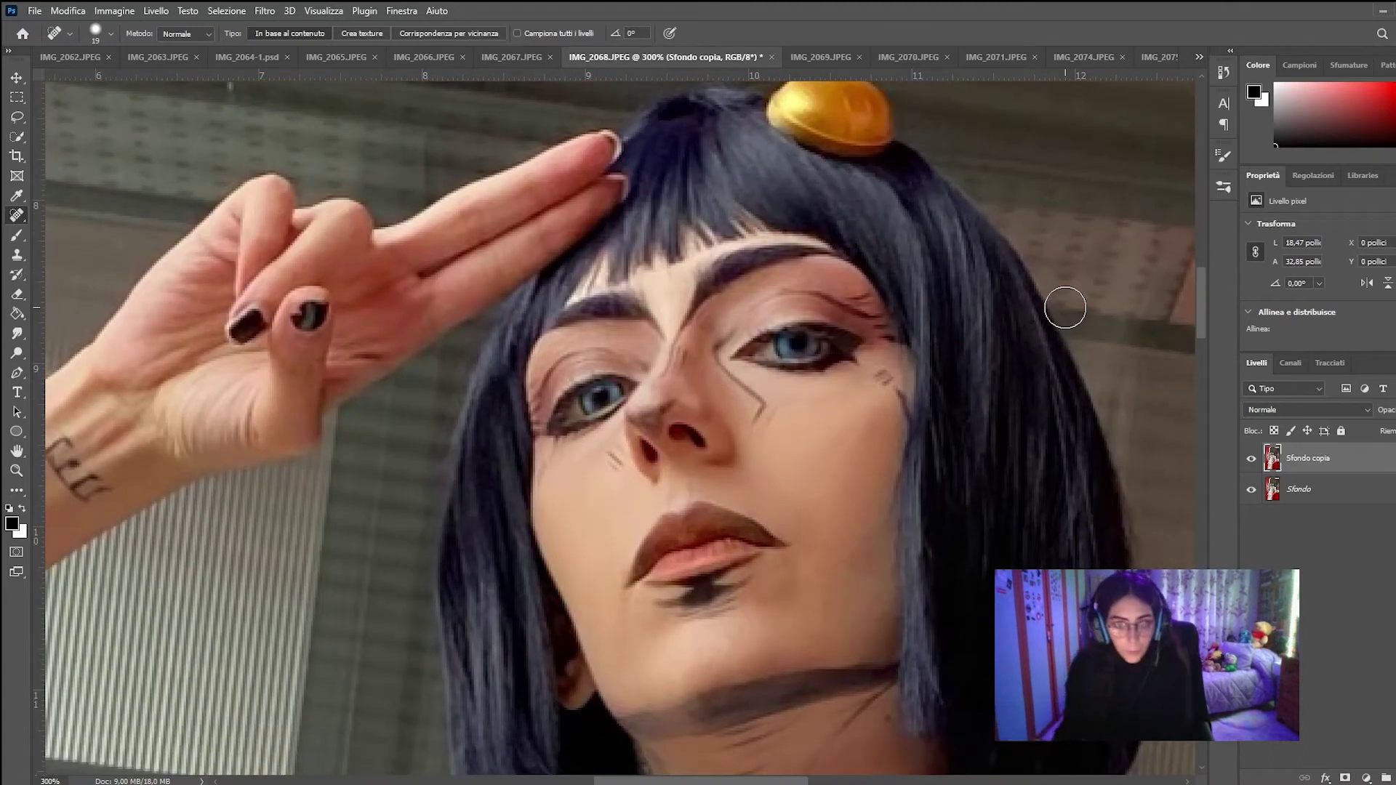
drag(794, 781, 732, 781)
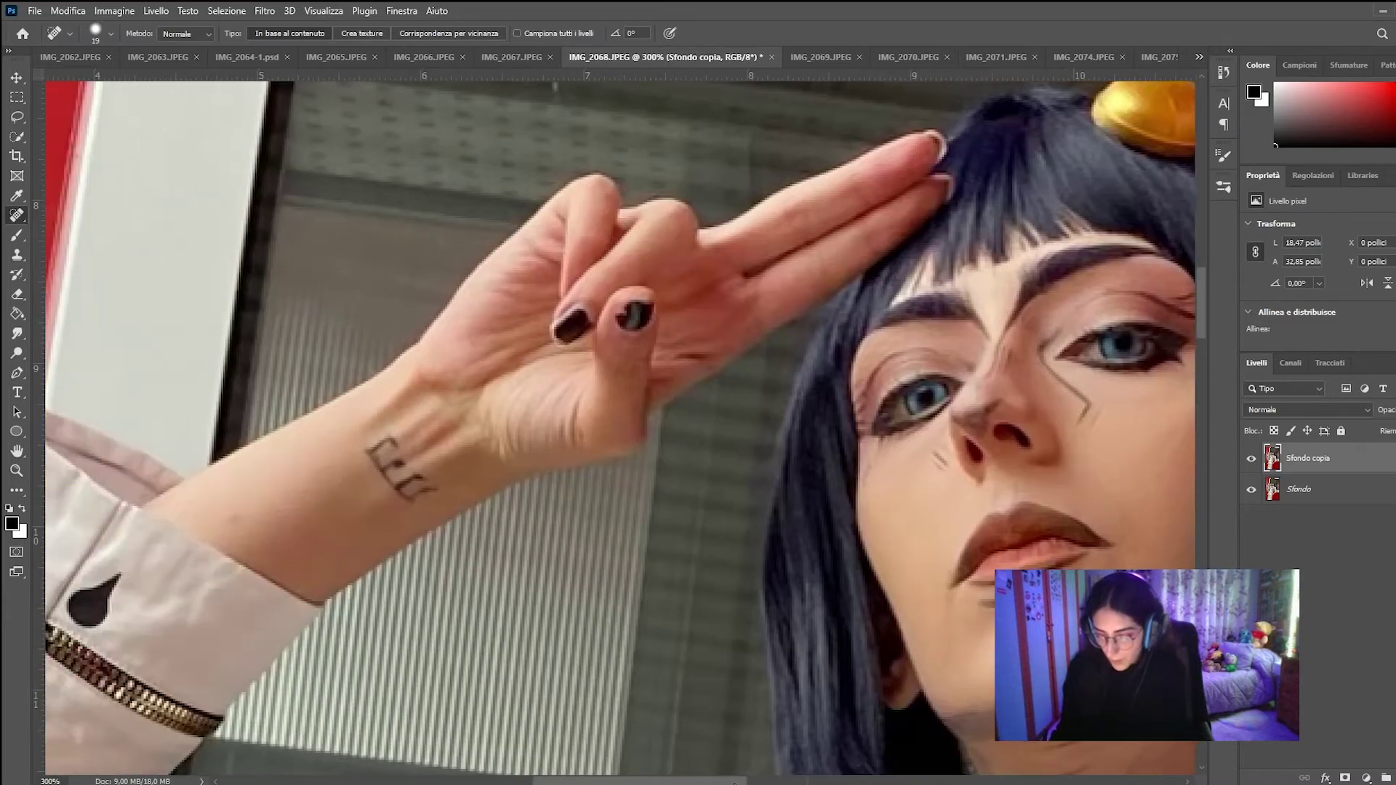
mouse_move(361, 457)
mouse_down()
mouse_move(414, 492)
mouse_move(407, 482)
mouse_up()
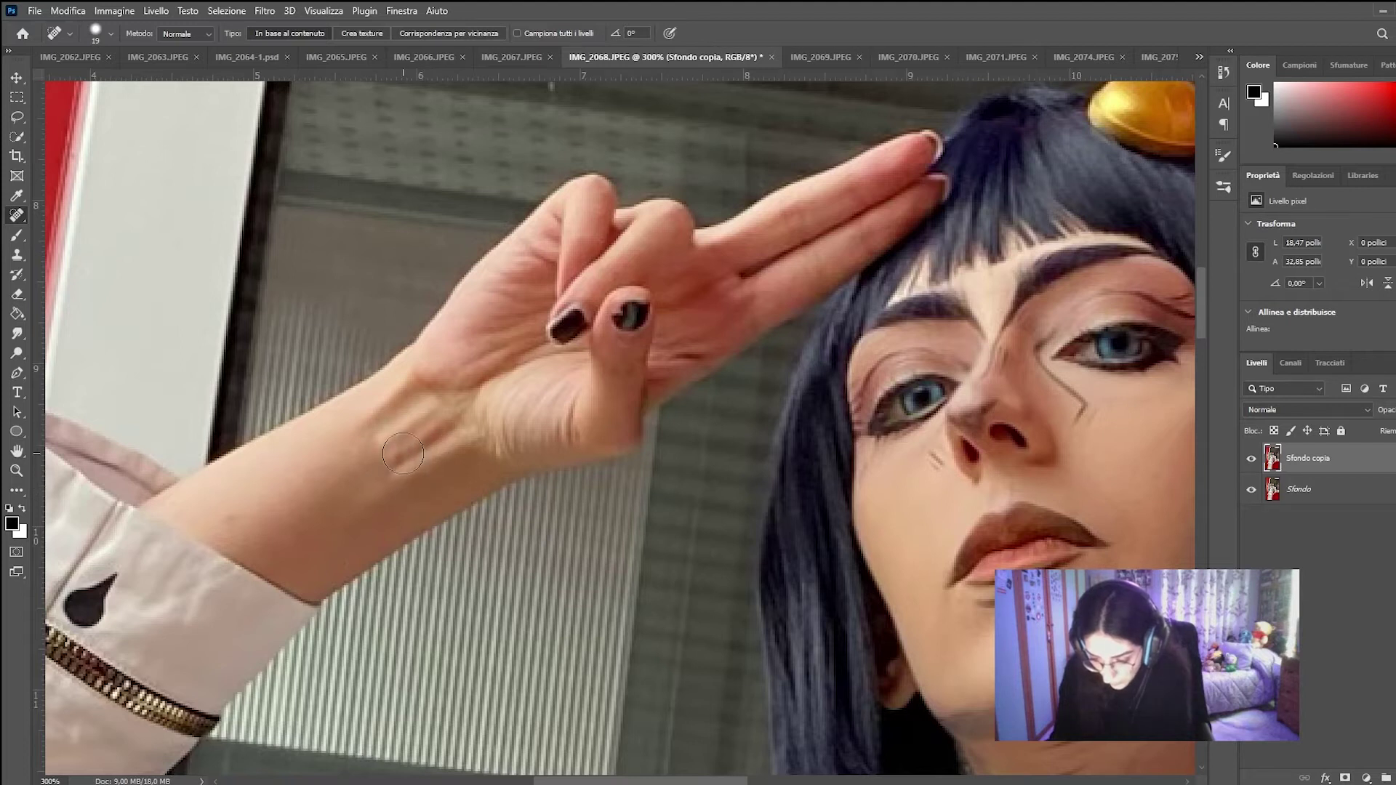
drag(360, 438, 327, 474)
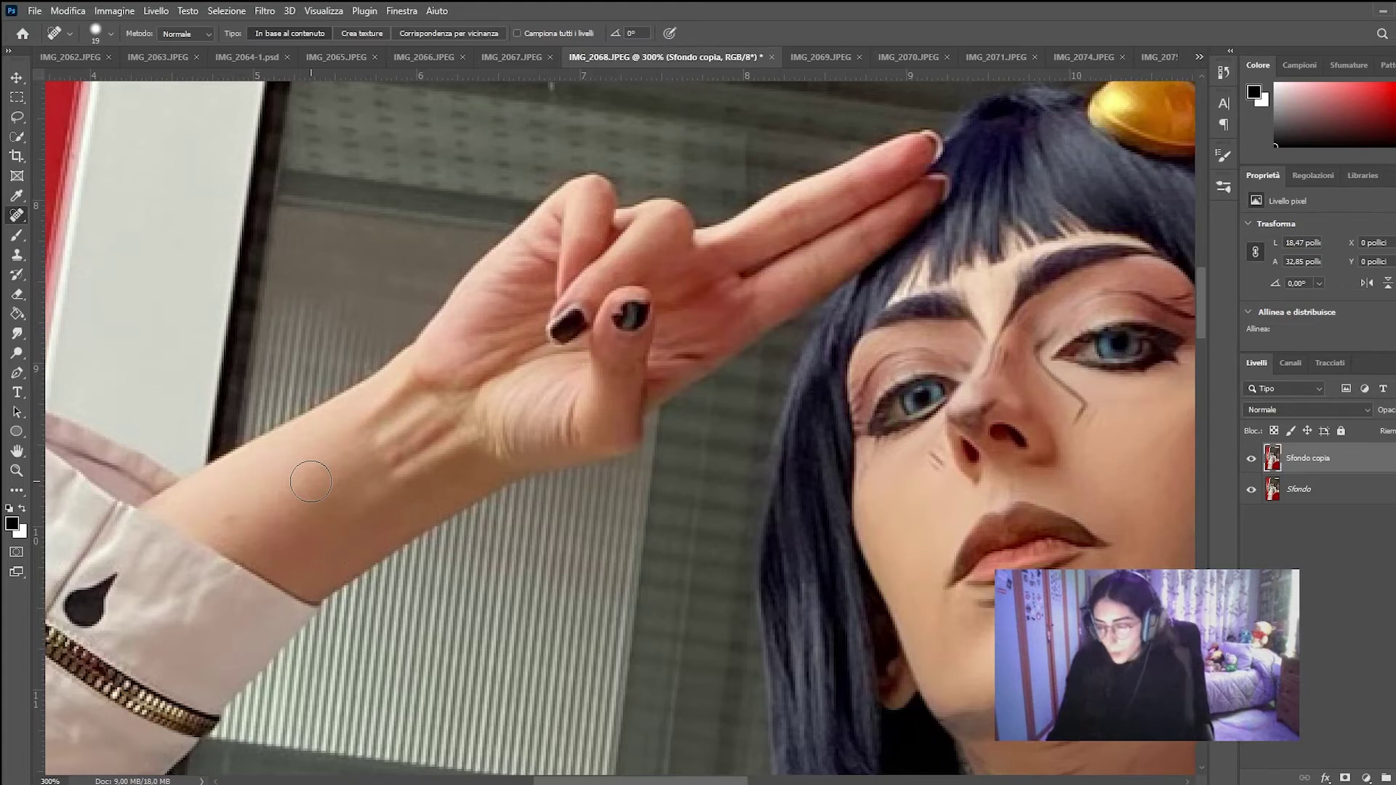
Step: Toggle the copy layer's visibility to compare, then zoom out to 100%
click(1252, 461)
click(1252, 461)
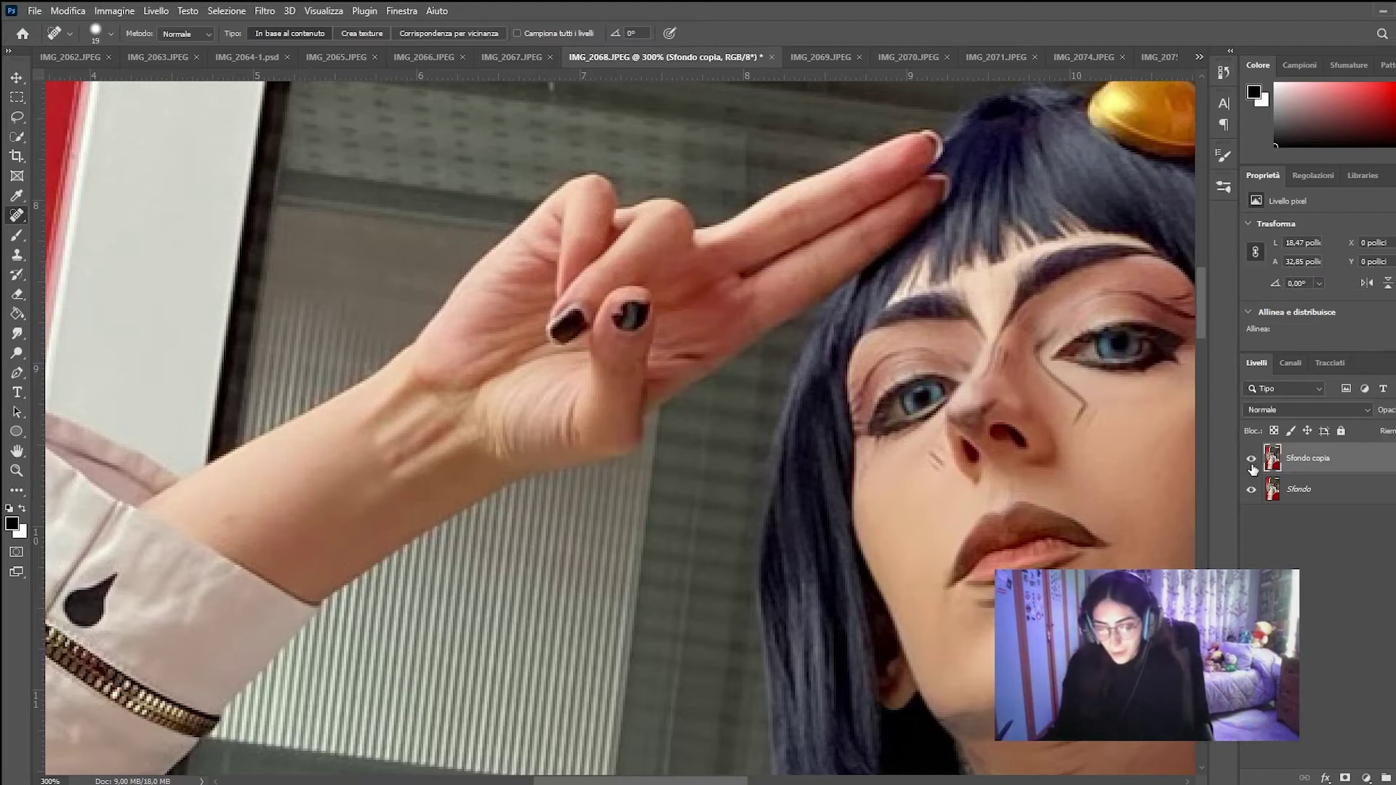
key(ctrl+minus)
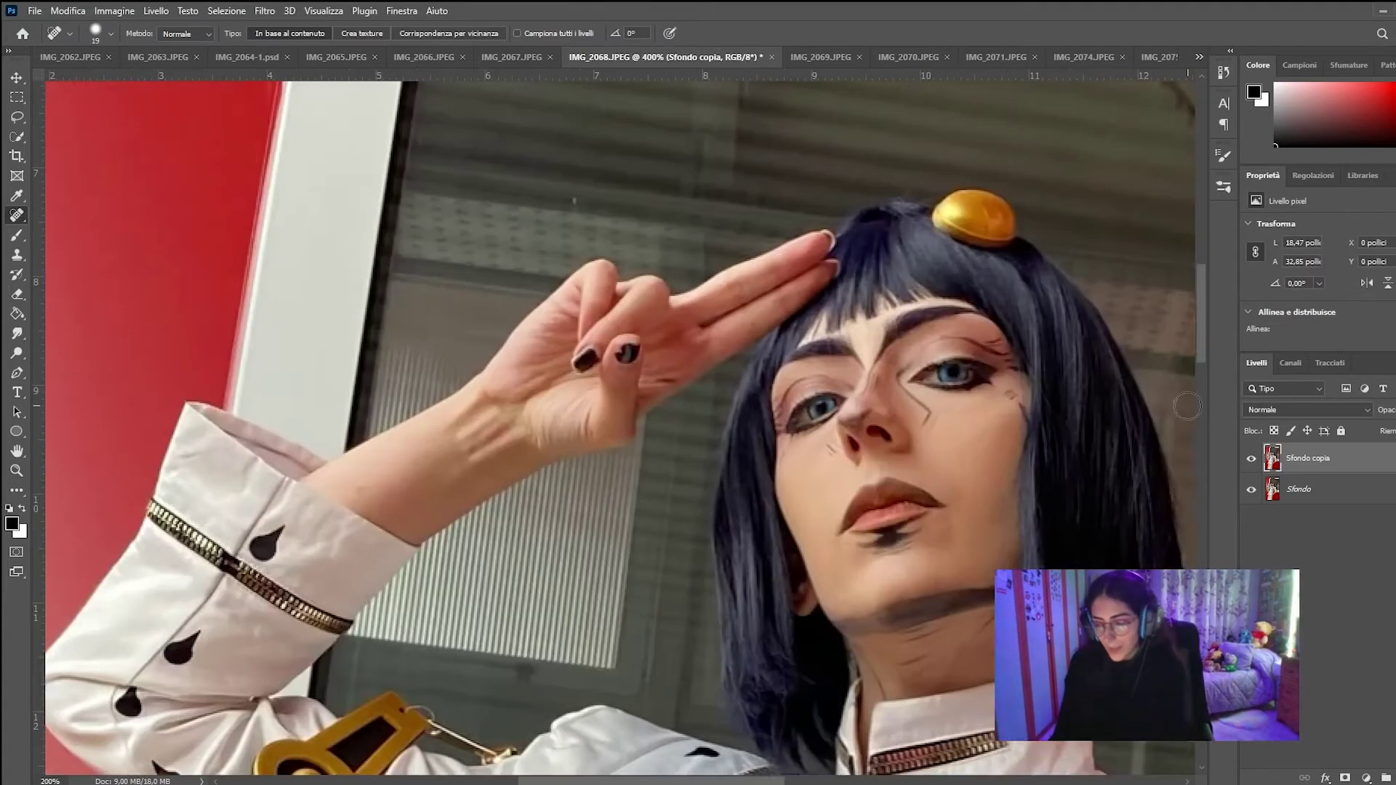
key(ctrl+minus)
mouse_move(1203, 395)
mouse_down()
mouse_move(1200, 574)
mouse_move(1191, 429)
mouse_up()
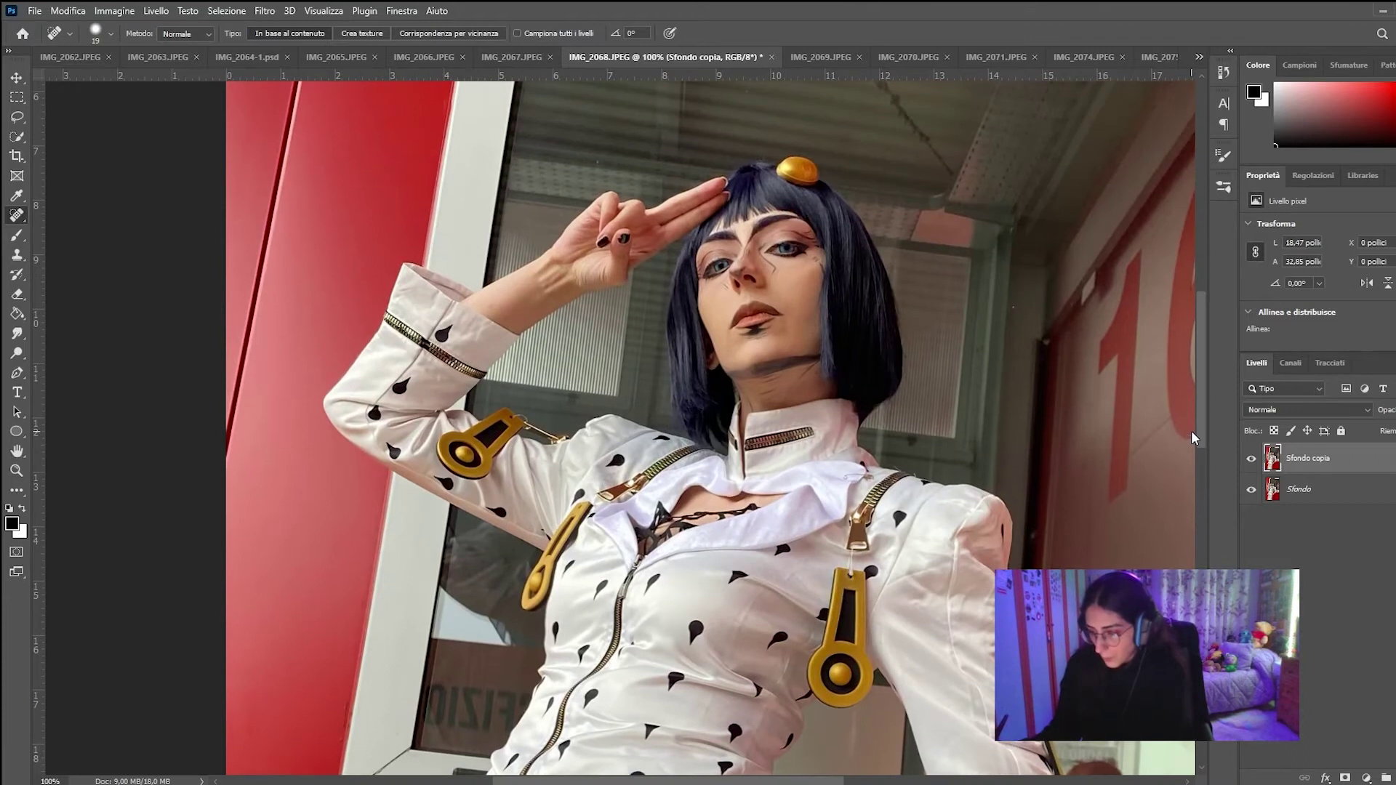
Step: Zoom out to 50% so the whole retouched figure is in view
drag(839, 782, 855, 748)
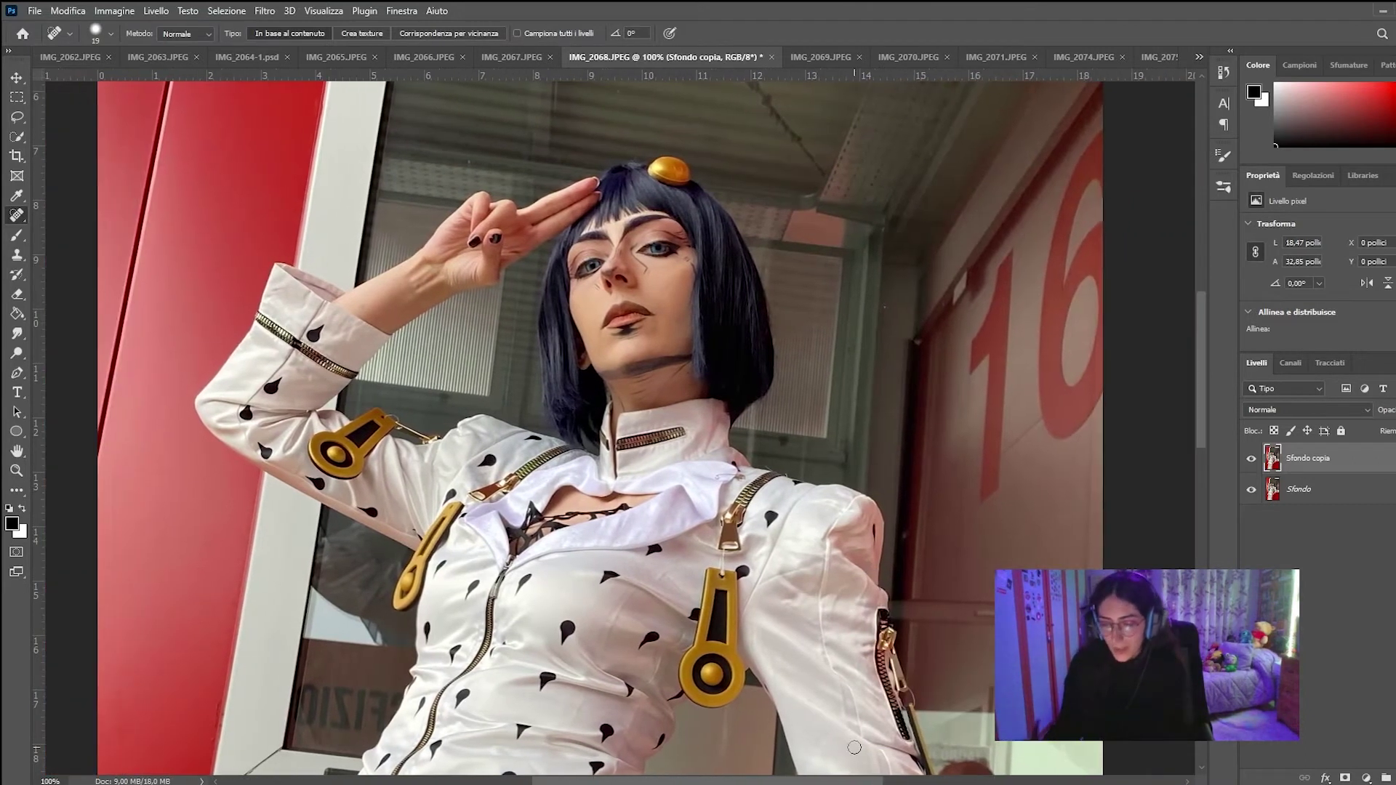
scroll(854, 748, down, 2)
scroll(855, 747, down, 1)
scroll(855, 748, down, 1)
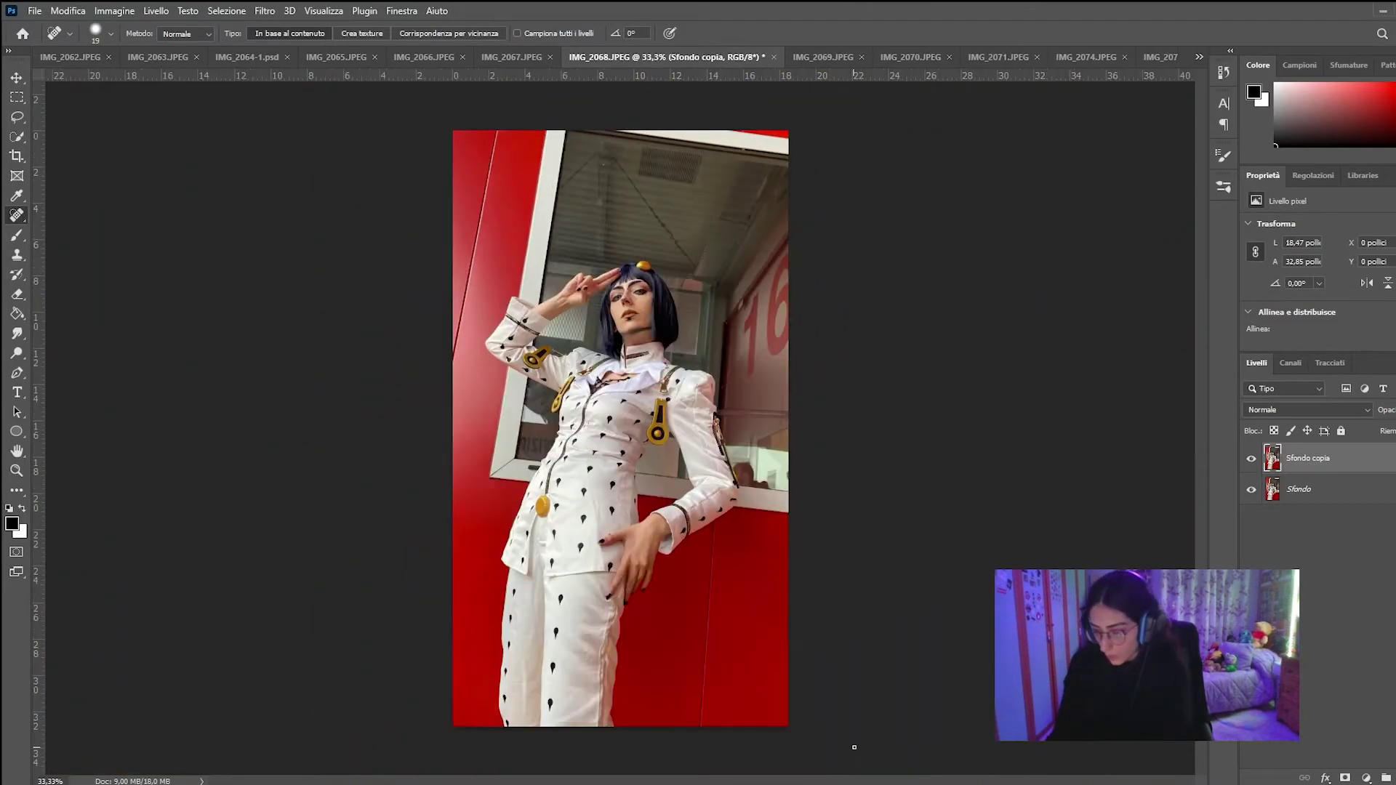
scroll(855, 748, up, 1)
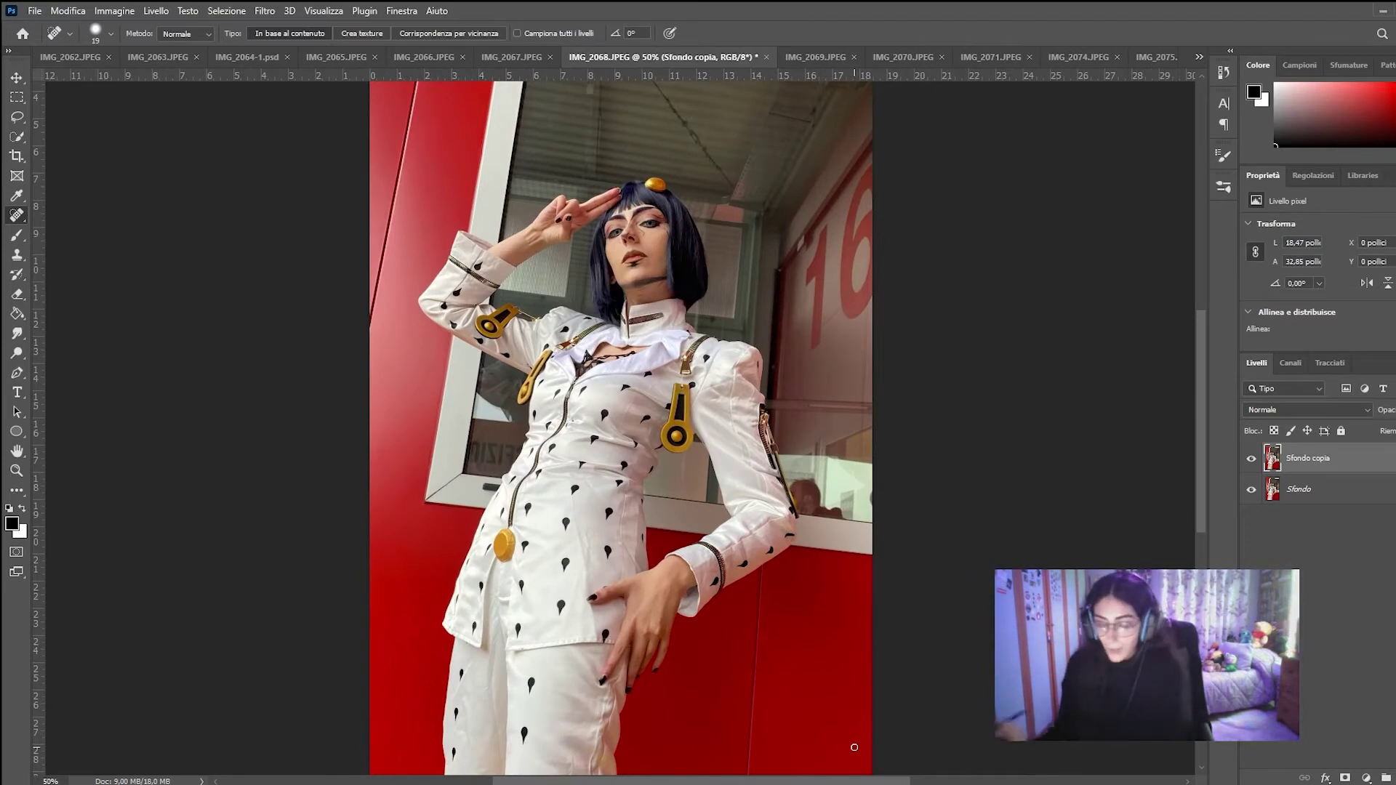
scroll(1207, 415, up, 2)
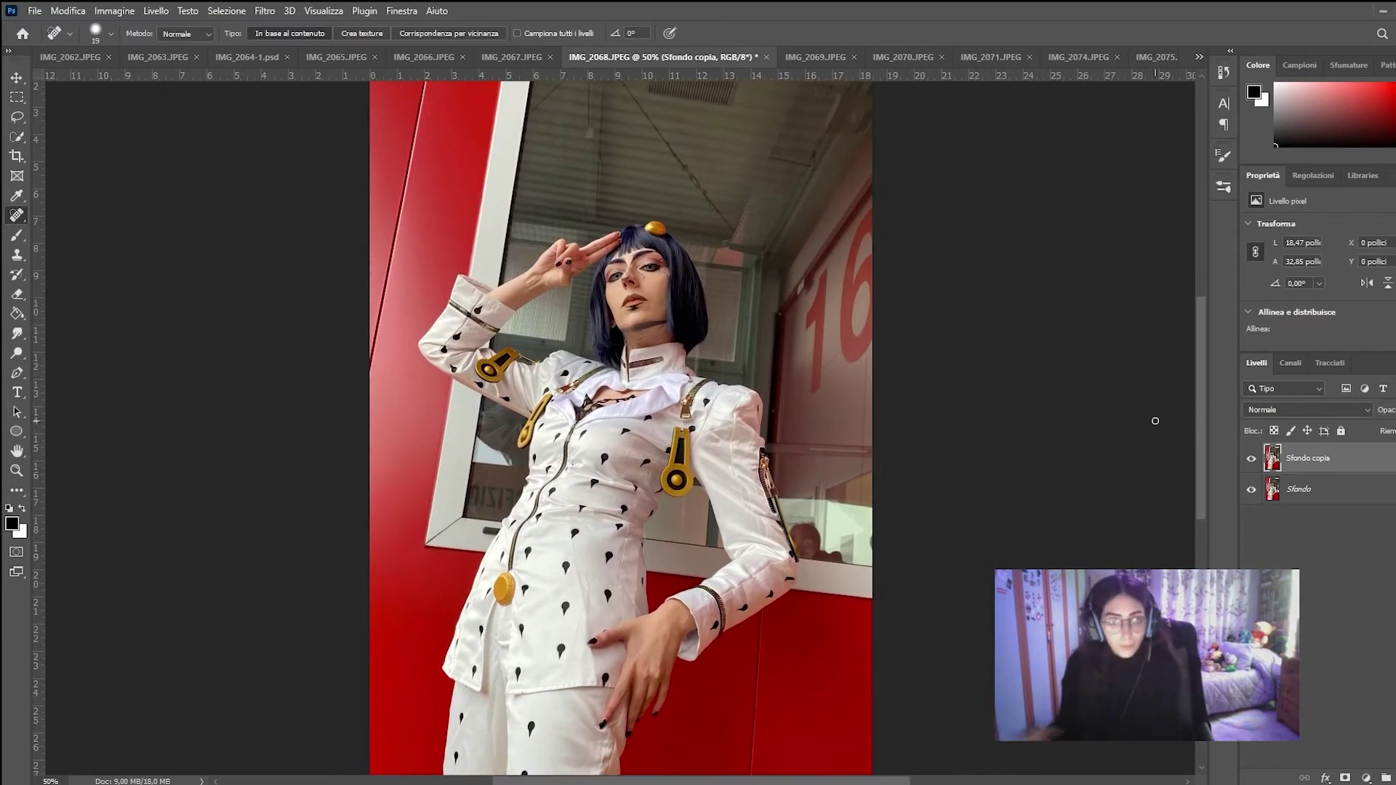
Step: Select the Dodge tool with Range set to Shadows
click(18, 355)
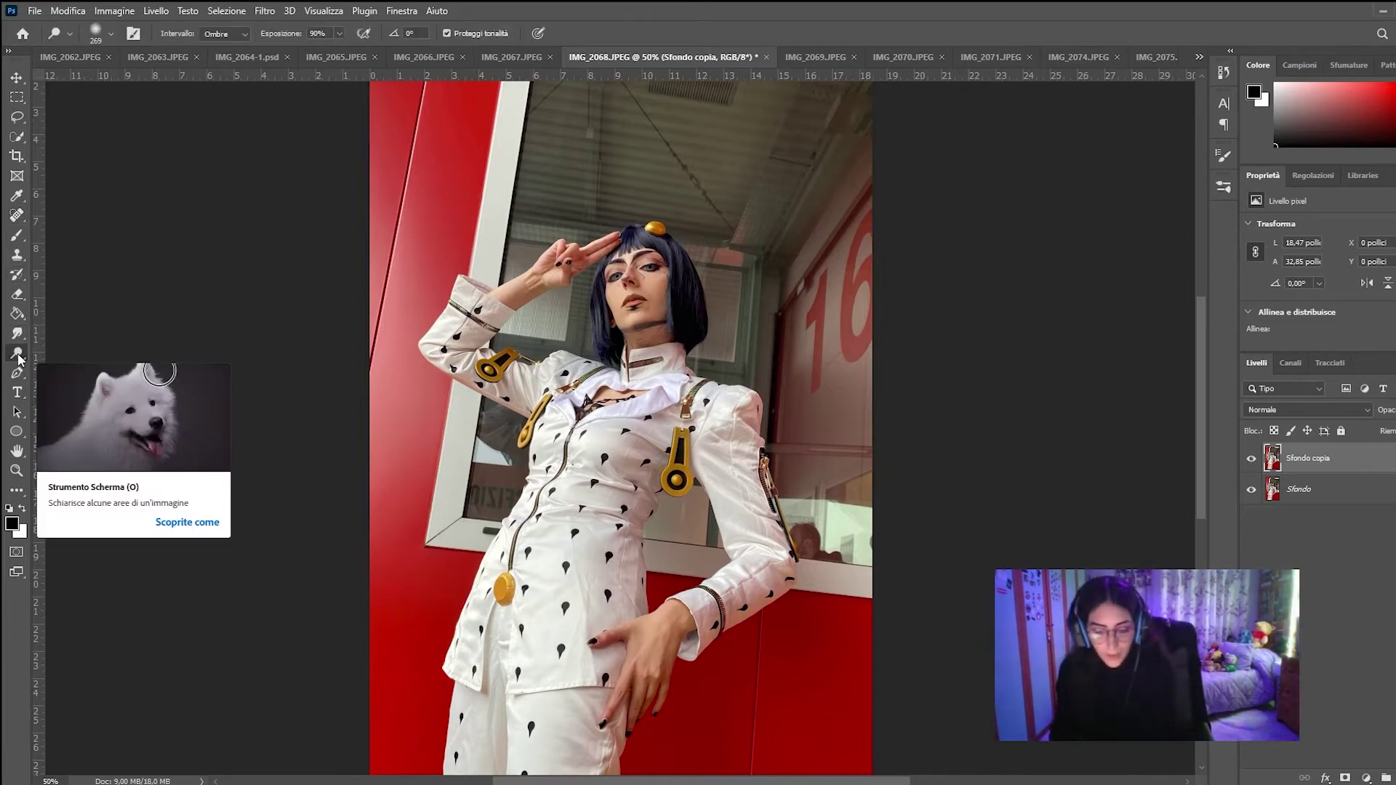
right_click(19, 355)
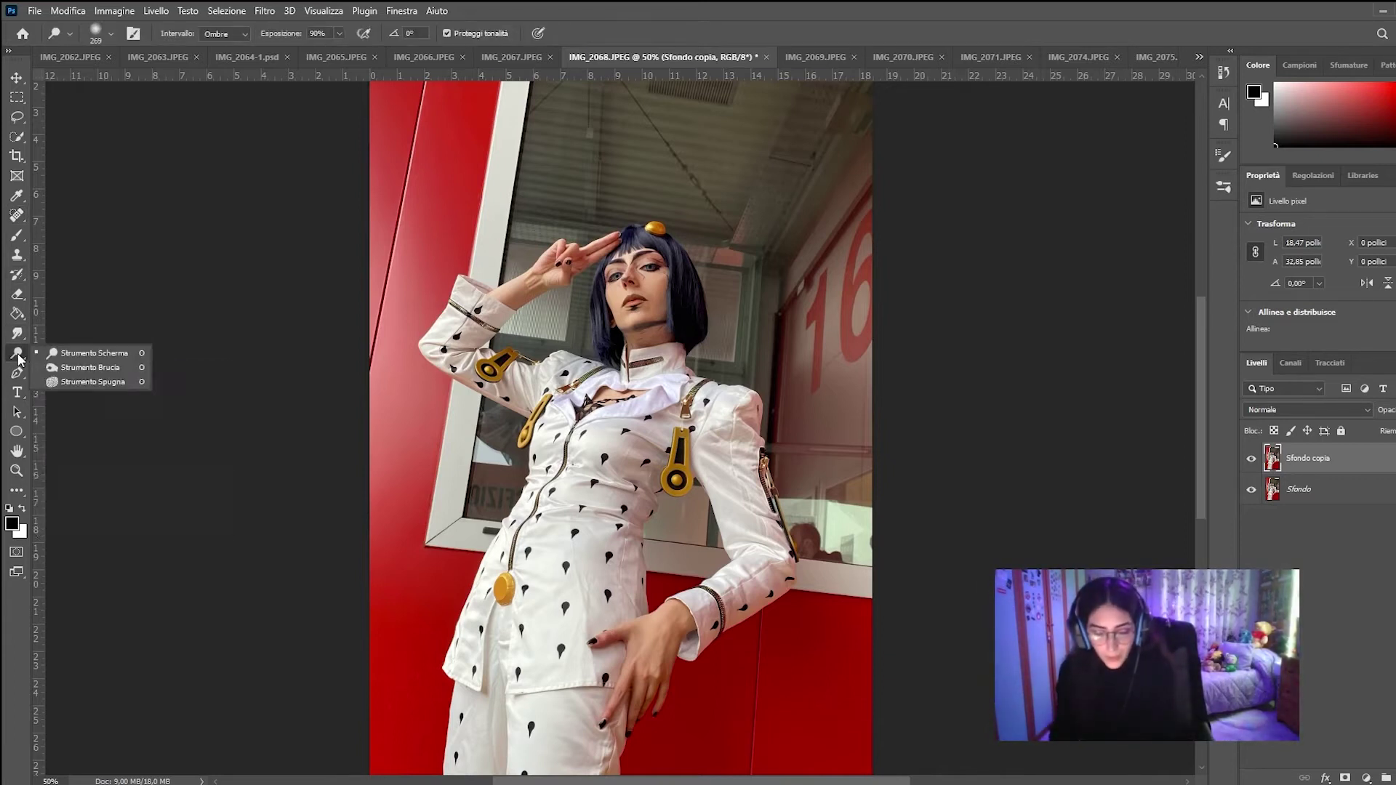
click(86, 358)
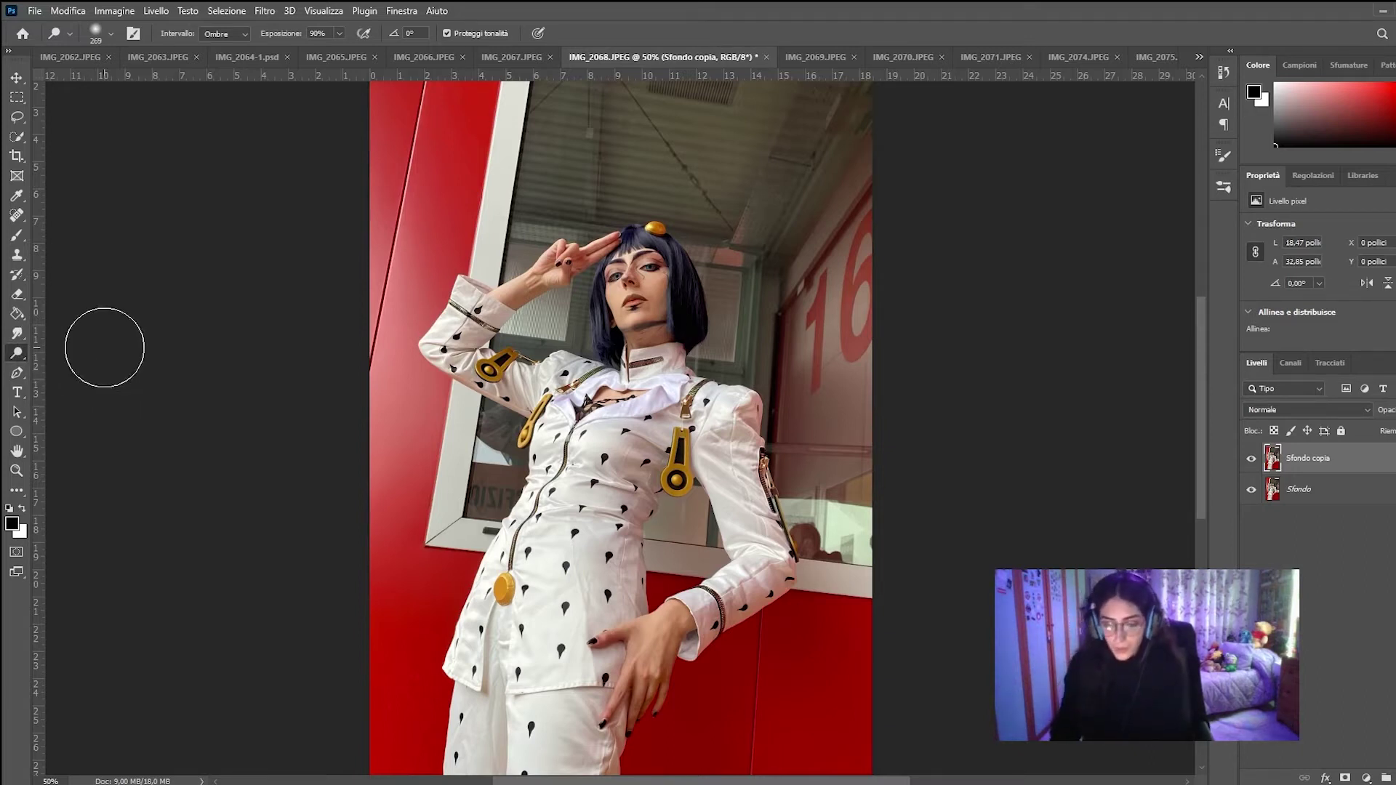
click(240, 34)
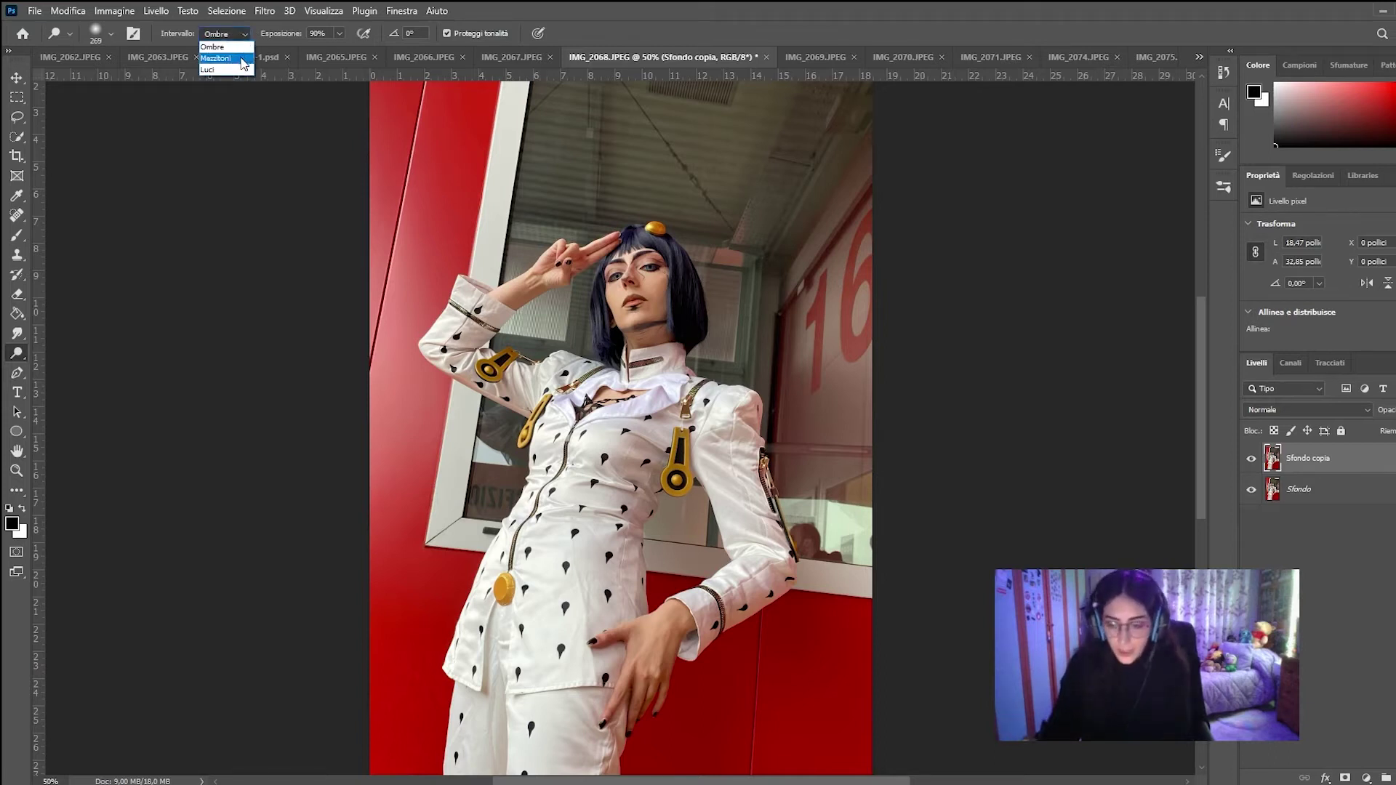
click(212, 46)
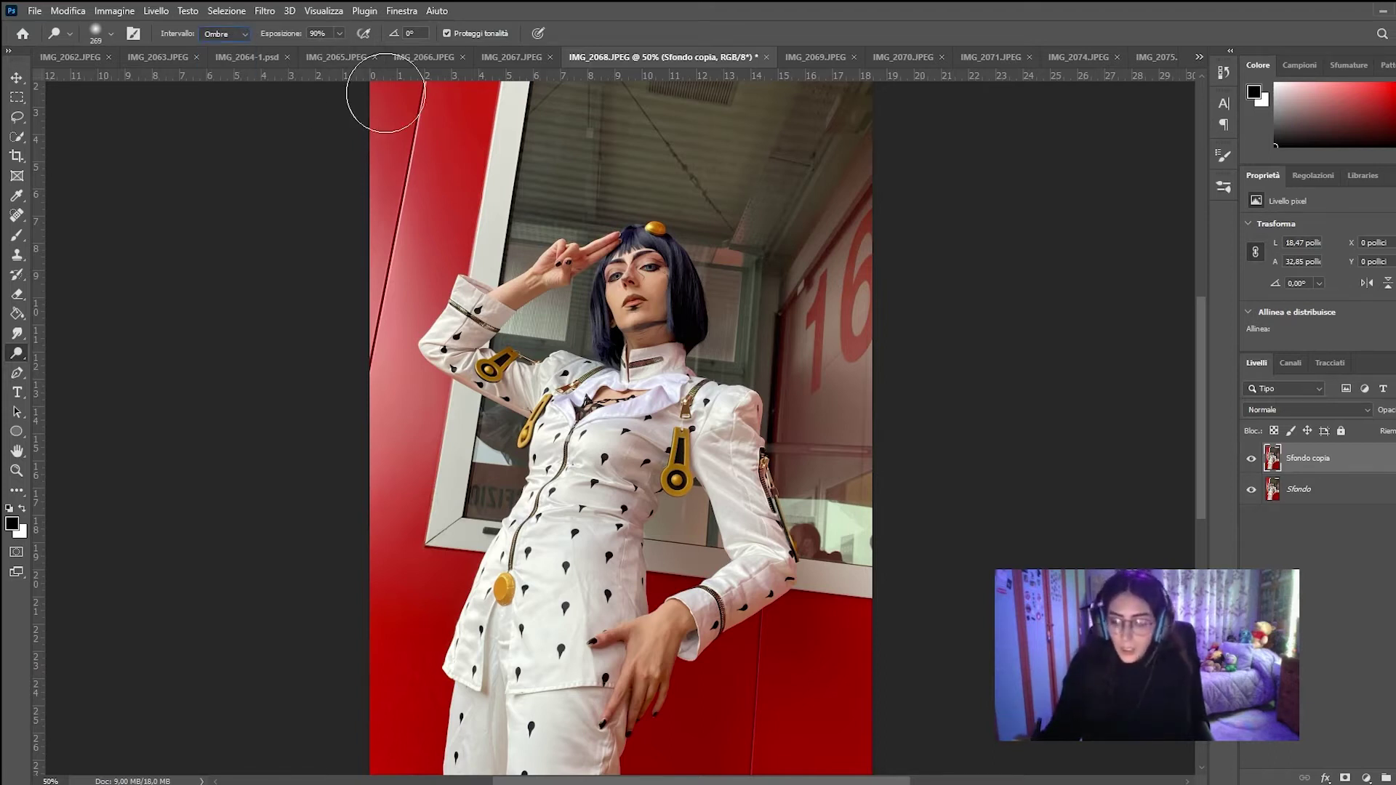
click(111, 34)
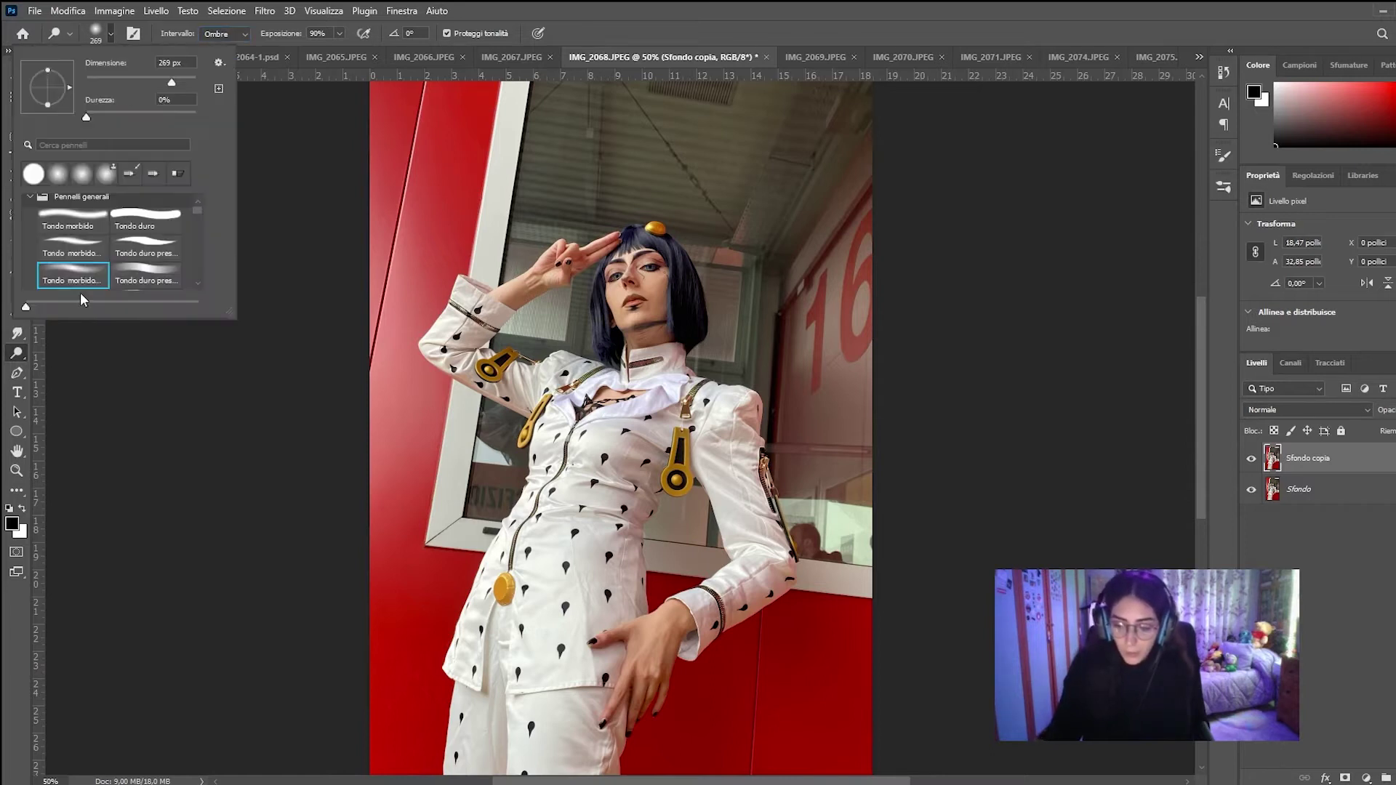
click(119, 38)
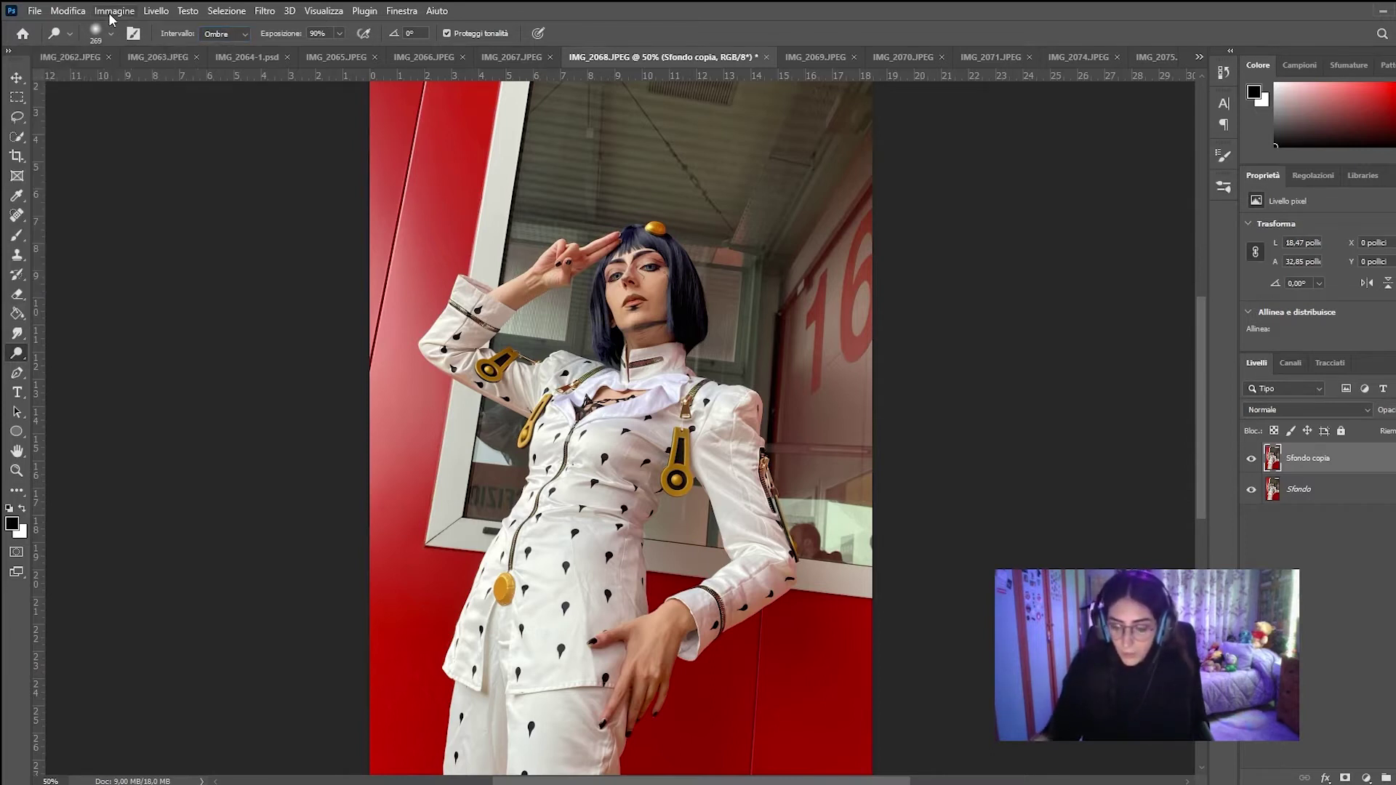
Step: Lighten the face and hand shadows at 100% zoom, then zoom out to 33%
key(ctrl+plus)
key(ctrl+plus)
scroll(1203, 364, up, 3)
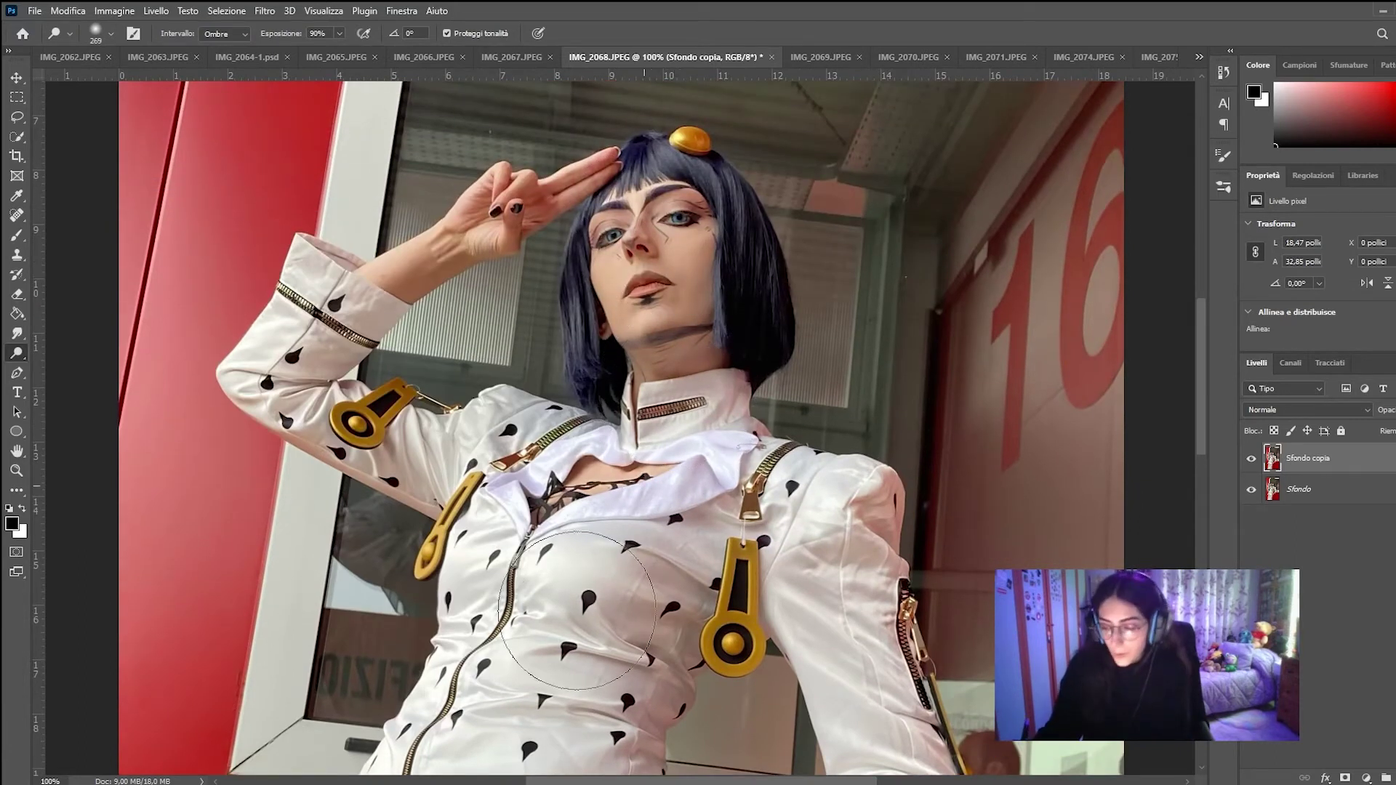
click(108, 34)
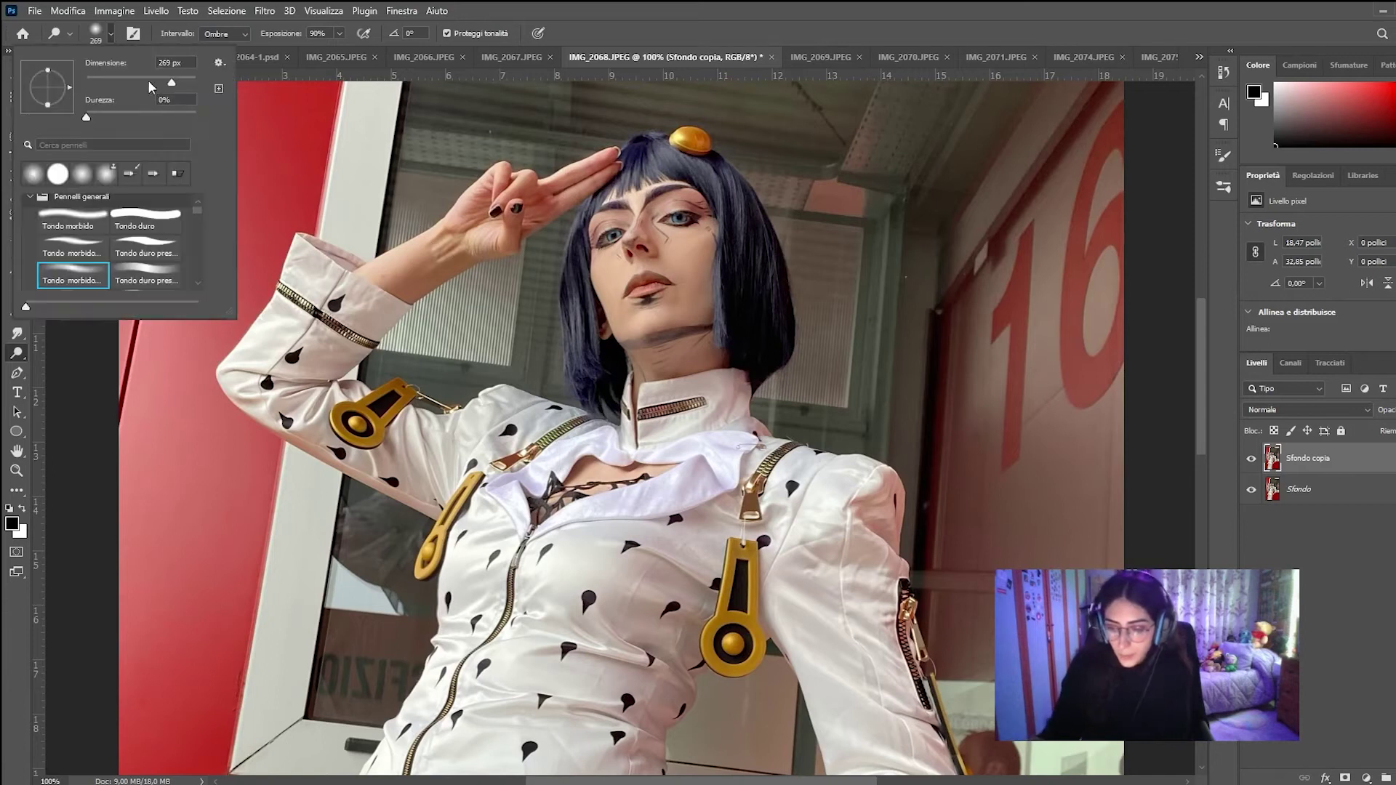
key(Return)
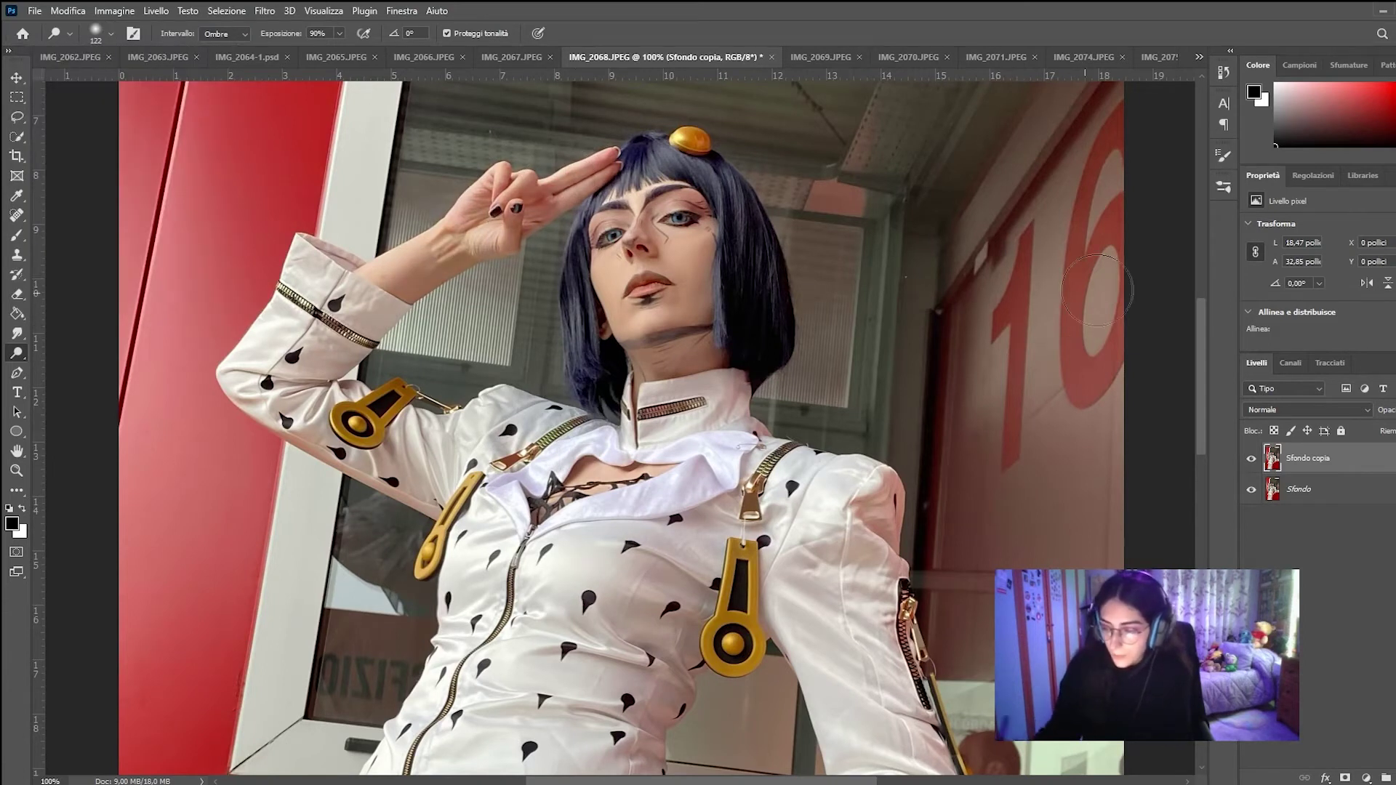
drag(1204, 322, 1204, 436)
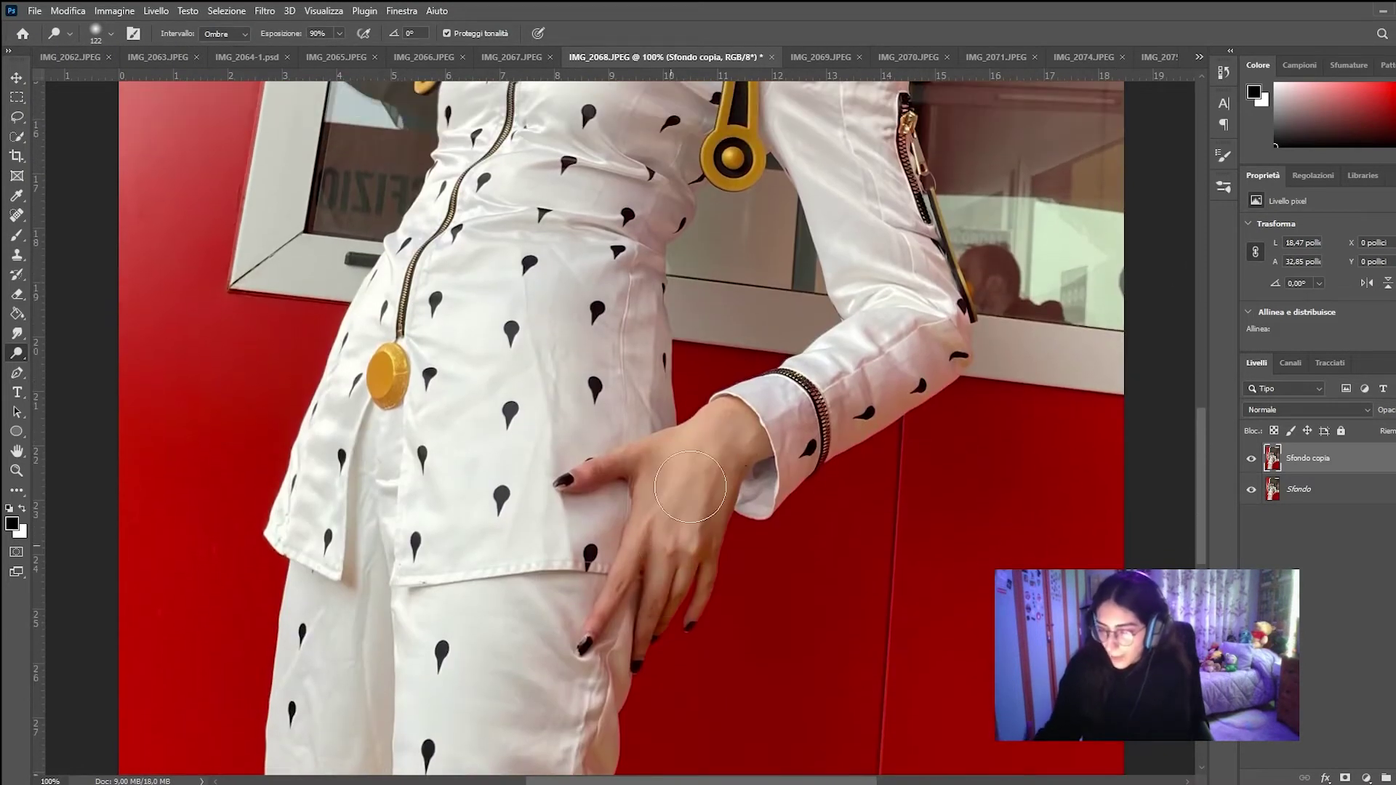
drag(1202, 466, 1229, 335)
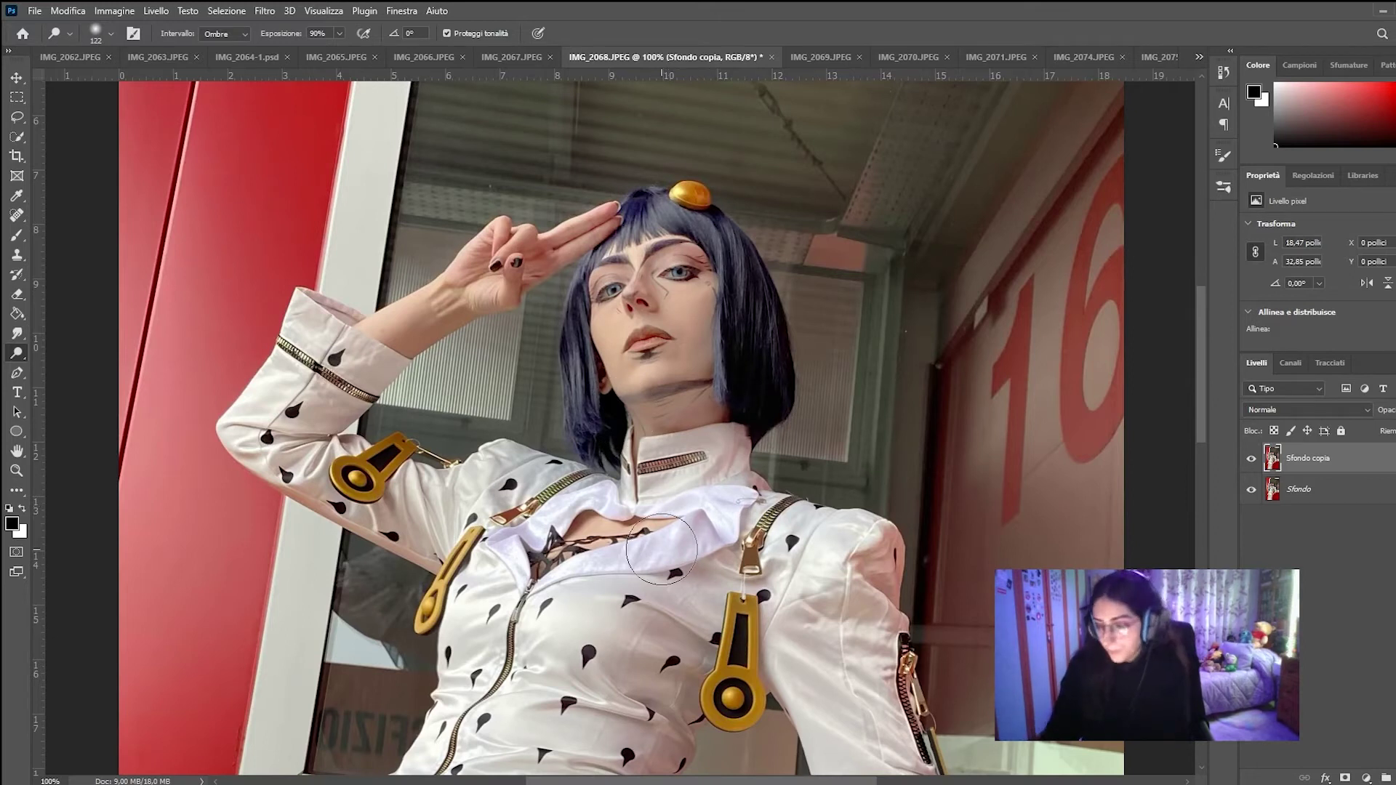
key(ctrl+minus)
key(ctrl+minus)
key(ctrl+minus)
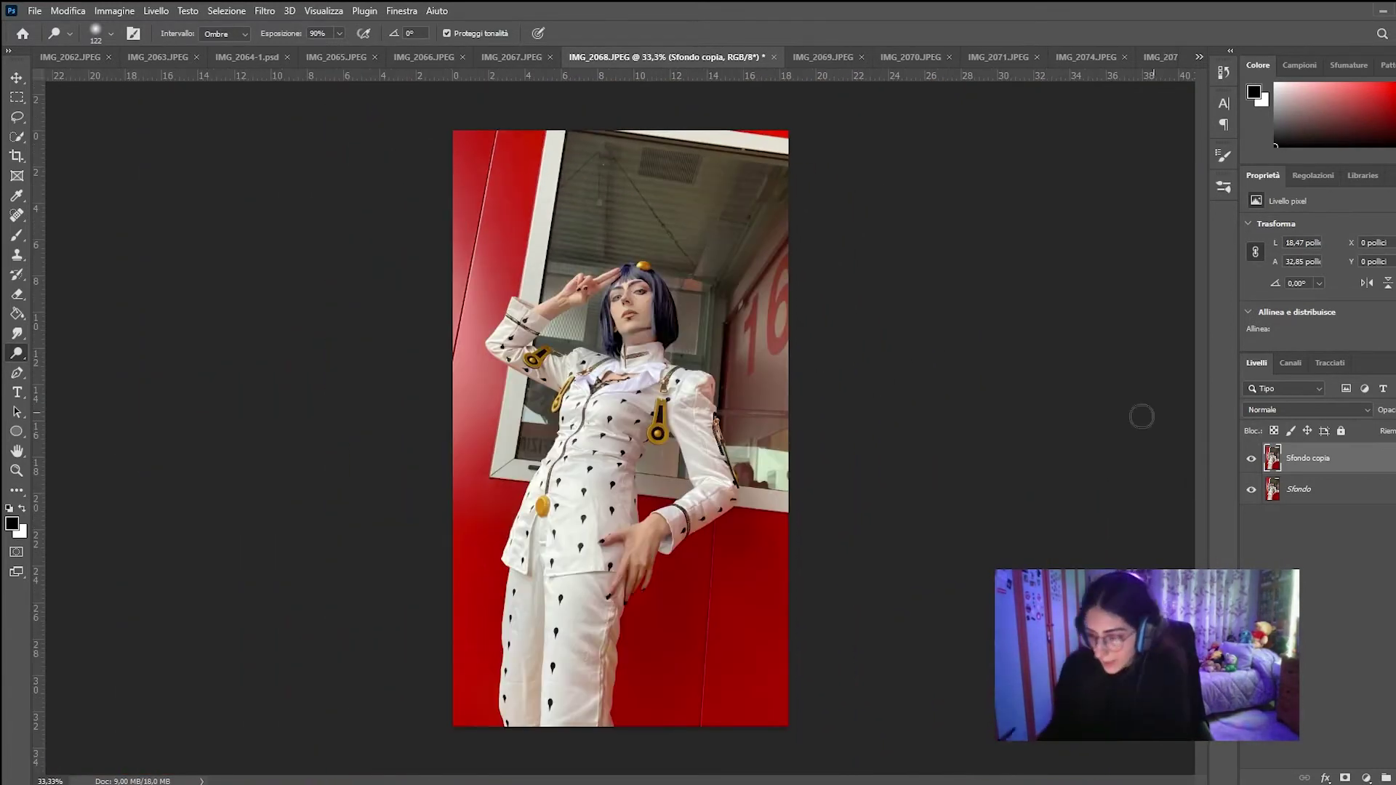
click(1252, 461)
click(1253, 460)
click(1254, 458)
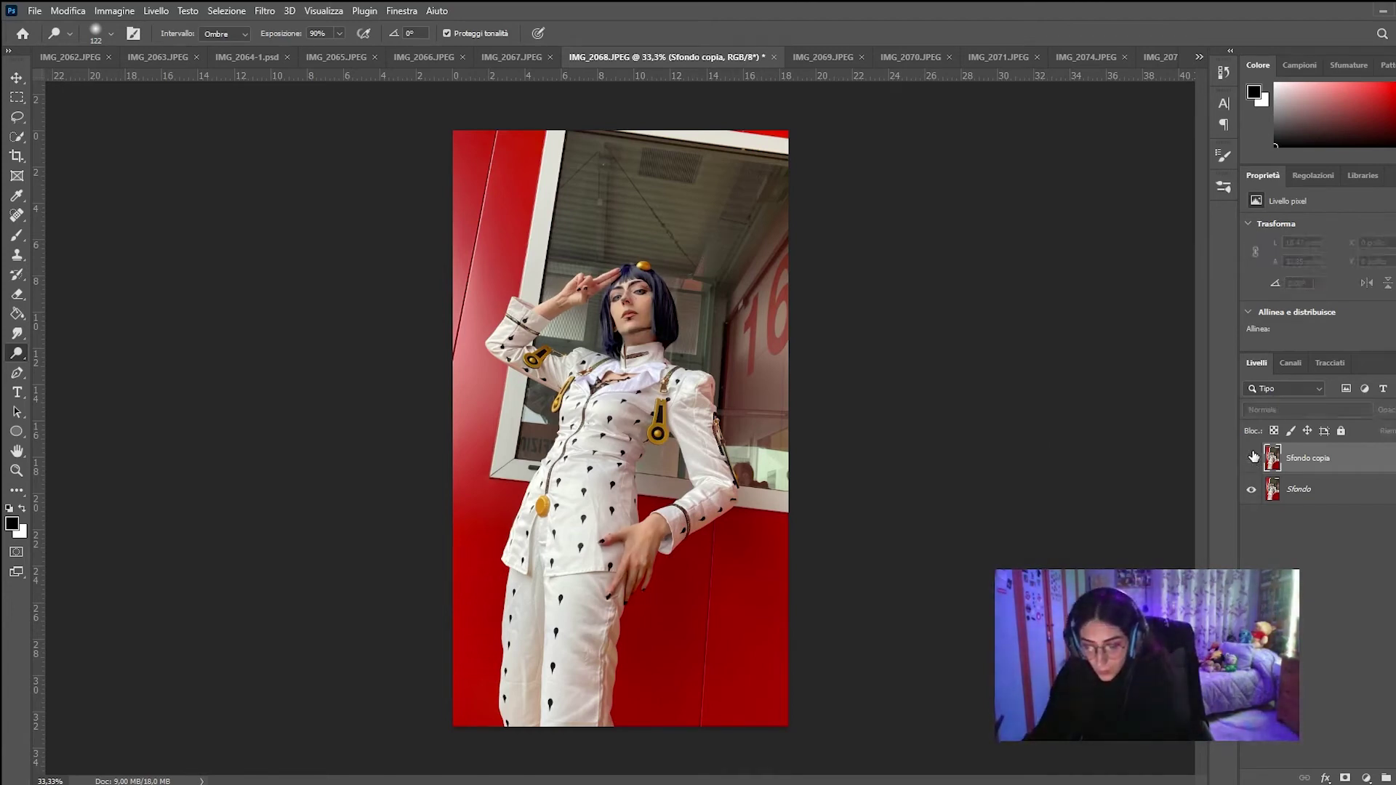
click(1251, 459)
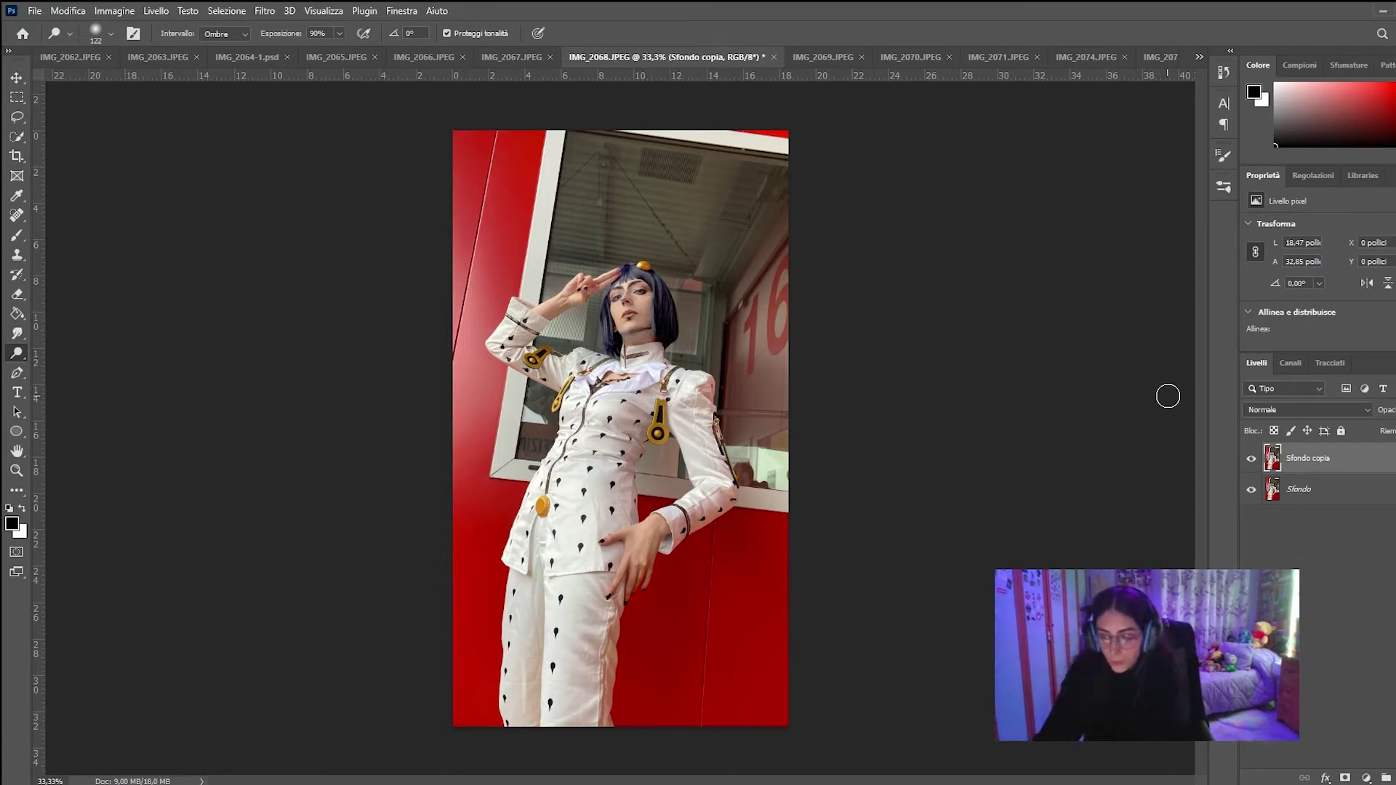
key(ctrl+minus)
key(ctrl+plus)
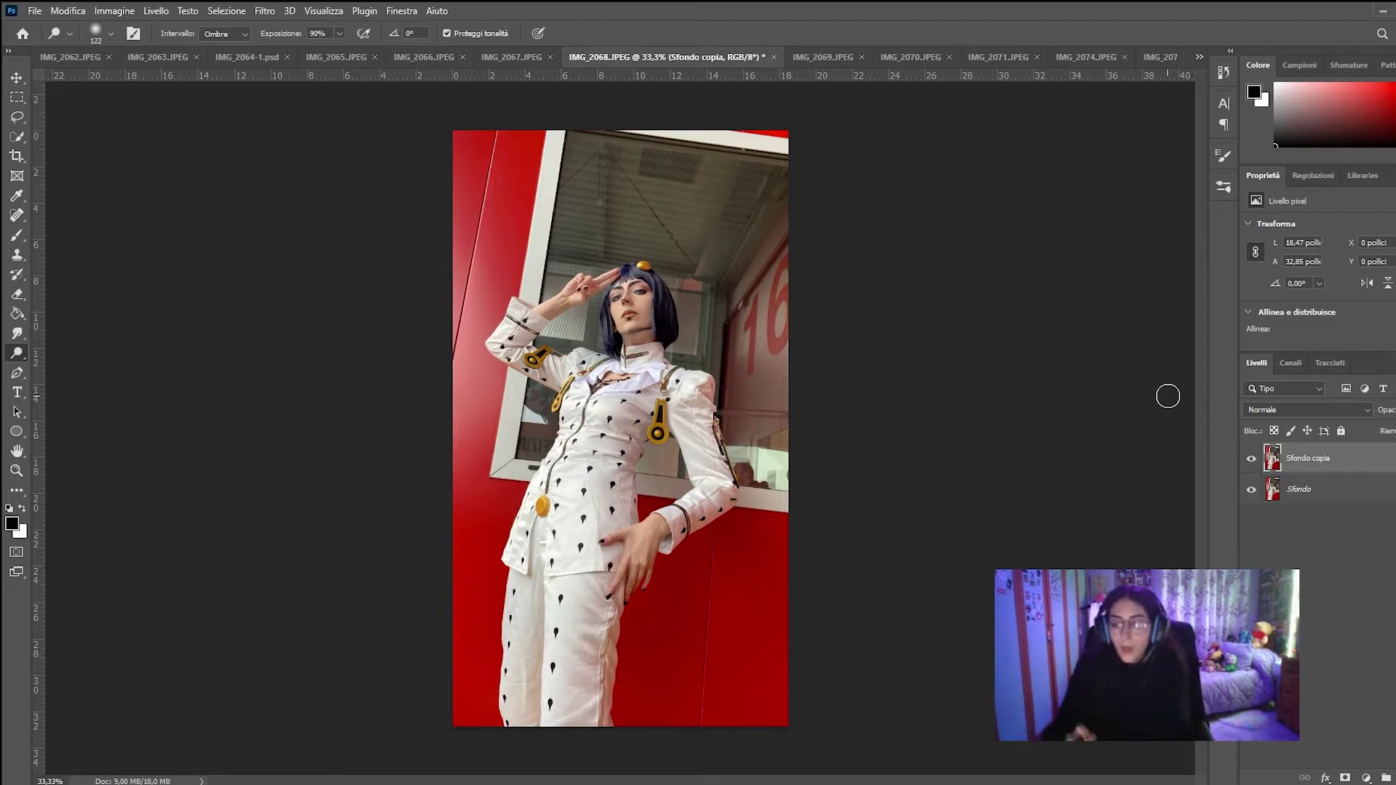
right_click(17, 355)
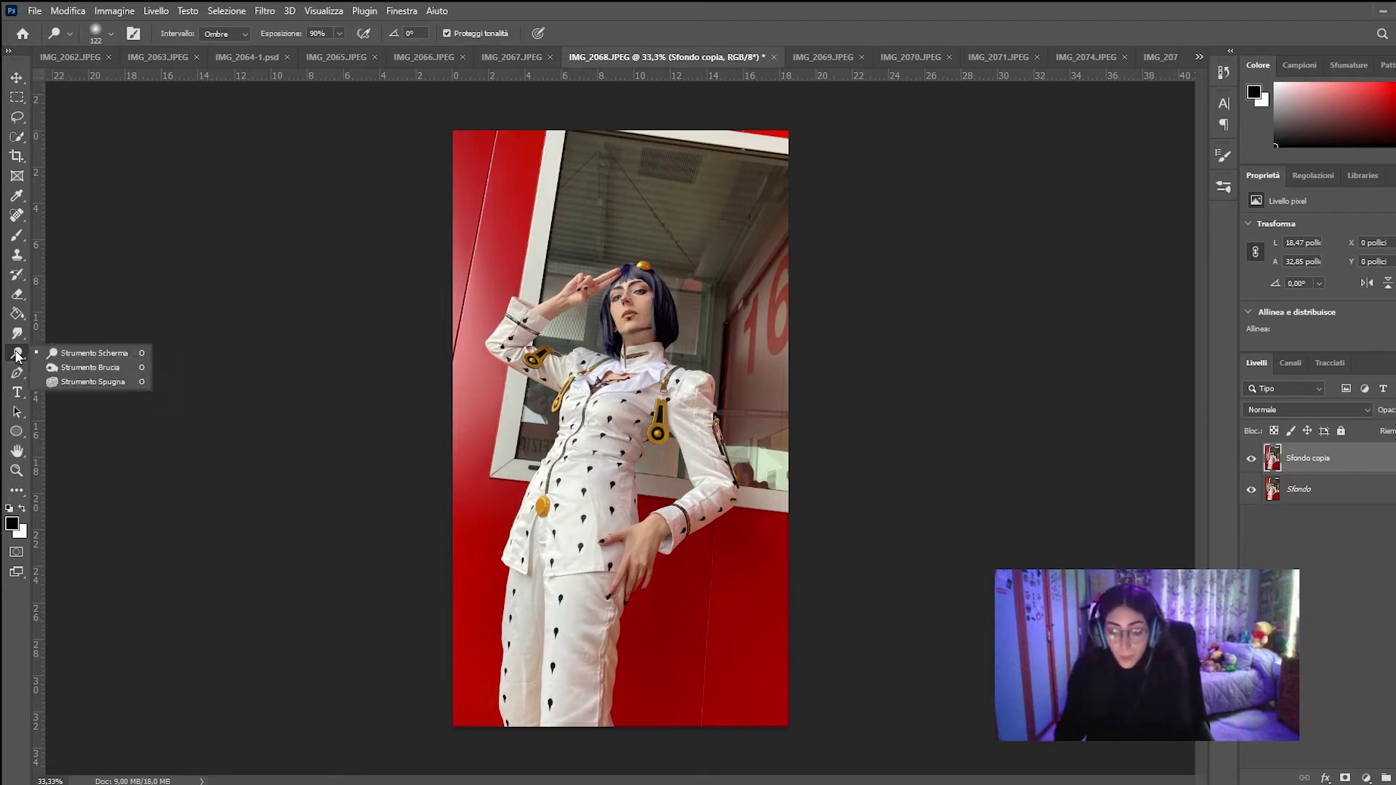
Step: Switch to the Burn tool and zoom in close on the face and neck
click(90, 368)
key(ctrl+plus)
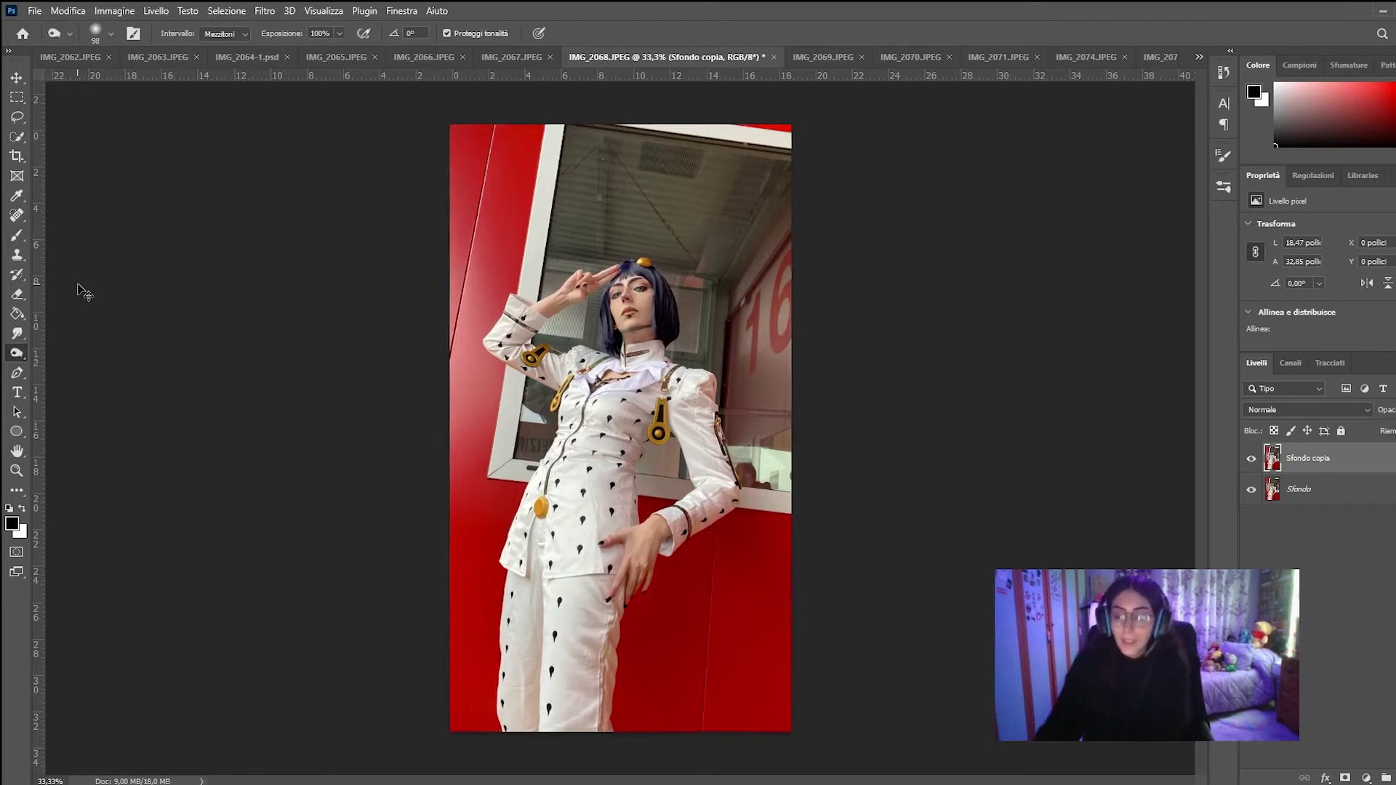
key(ctrl+plus)
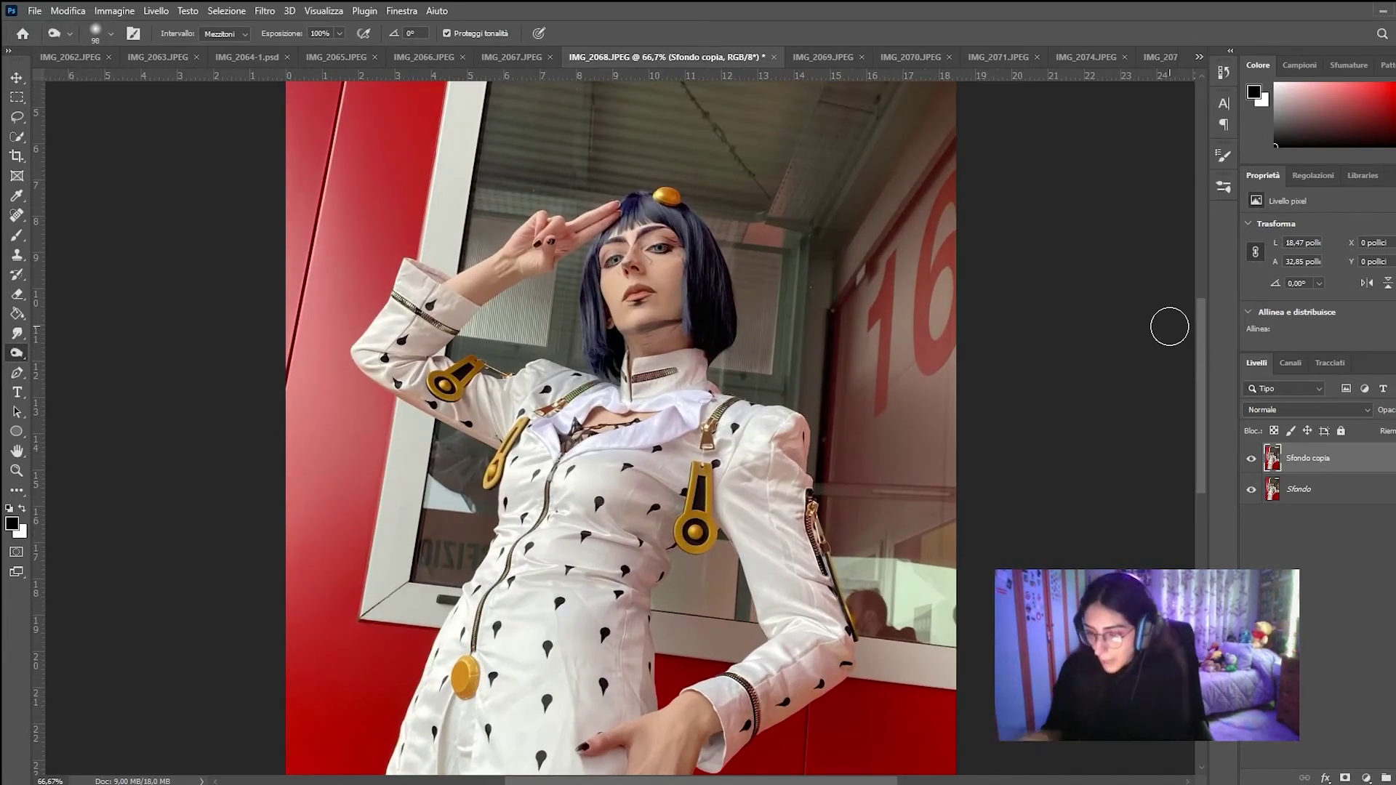
key(ctrl+plus)
key(ctrl+plus)
drag(1202, 371, 1206, 322)
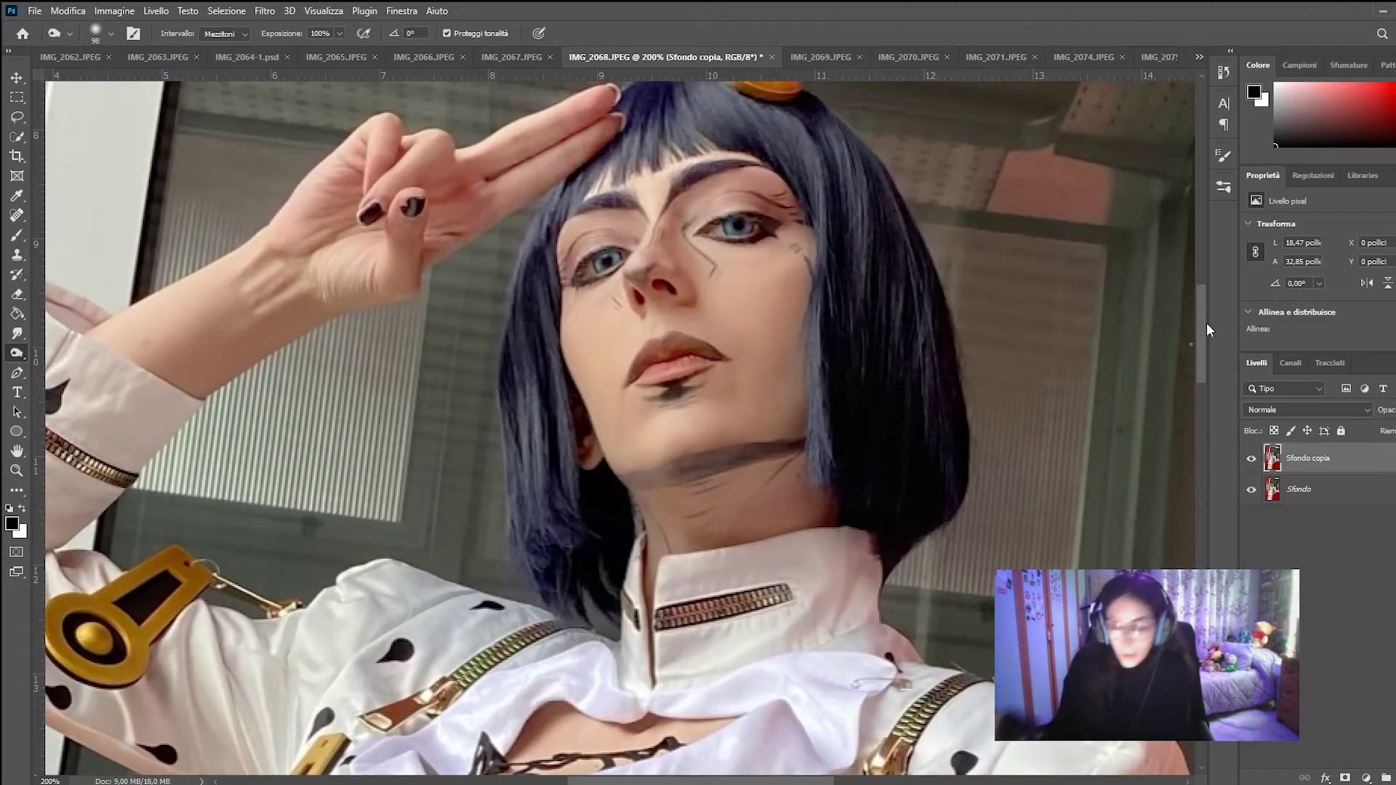
click(1224, 185)
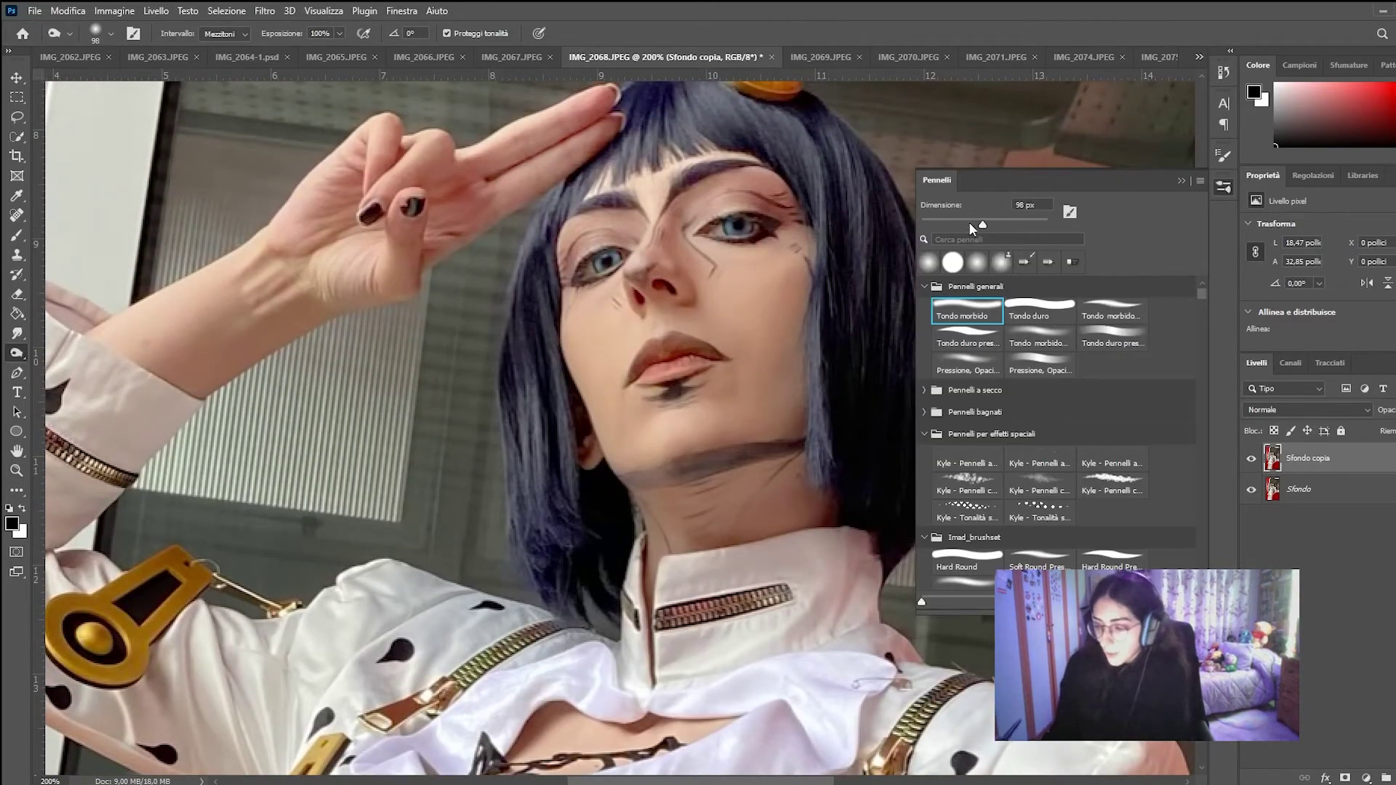
click(1224, 185)
Step: Burn the shadow under the chin and the skin around both eyes
mouse_move(697, 495)
mouse_down()
mouse_move(669, 545)
mouse_move(734, 498)
mouse_up()
drag(704, 216, 676, 262)
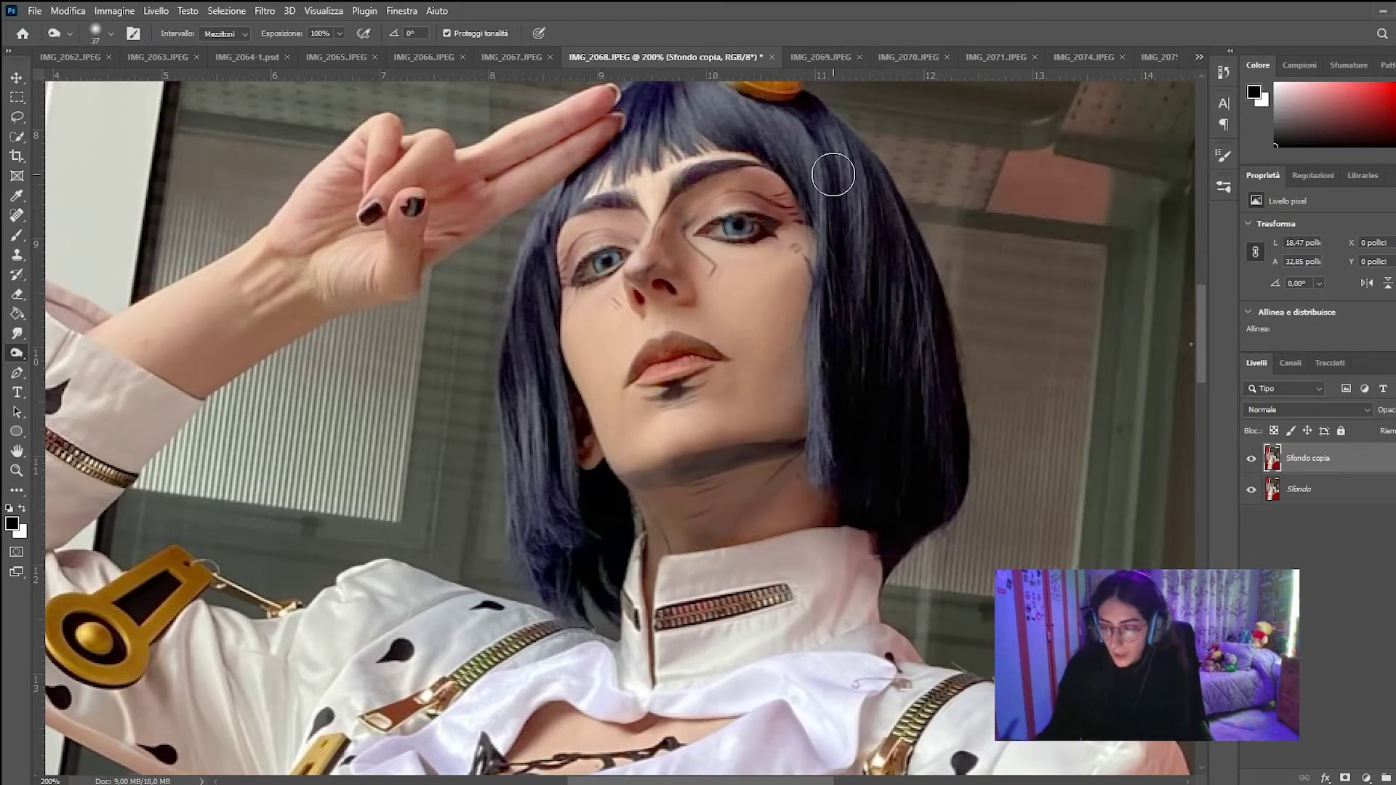
drag(625, 192, 570, 236)
drag(800, 210, 709, 240)
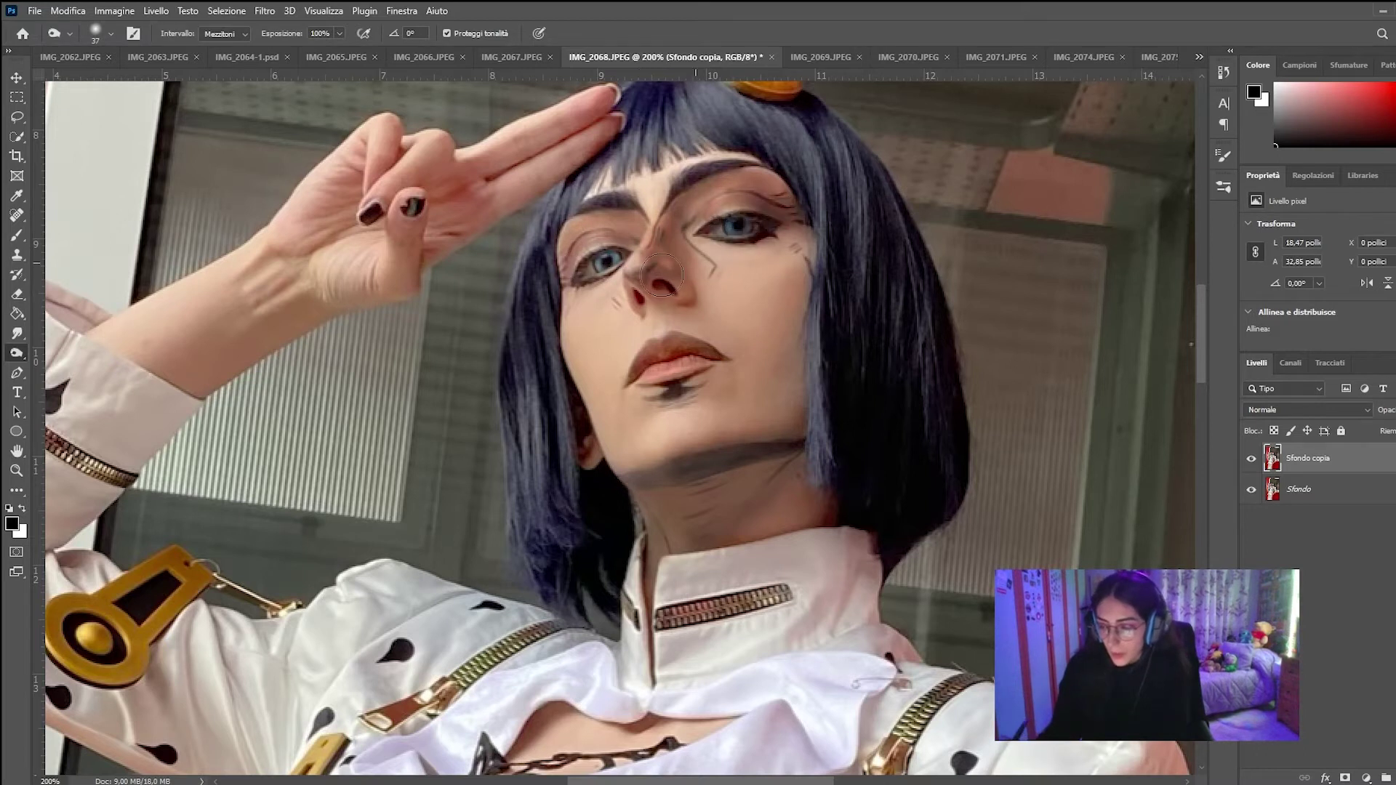
drag(596, 251, 538, 302)
Step: Undo the darkening around the eyes and zoom back in on the face
key(ctrl+minus)
key(ctrl+minus)
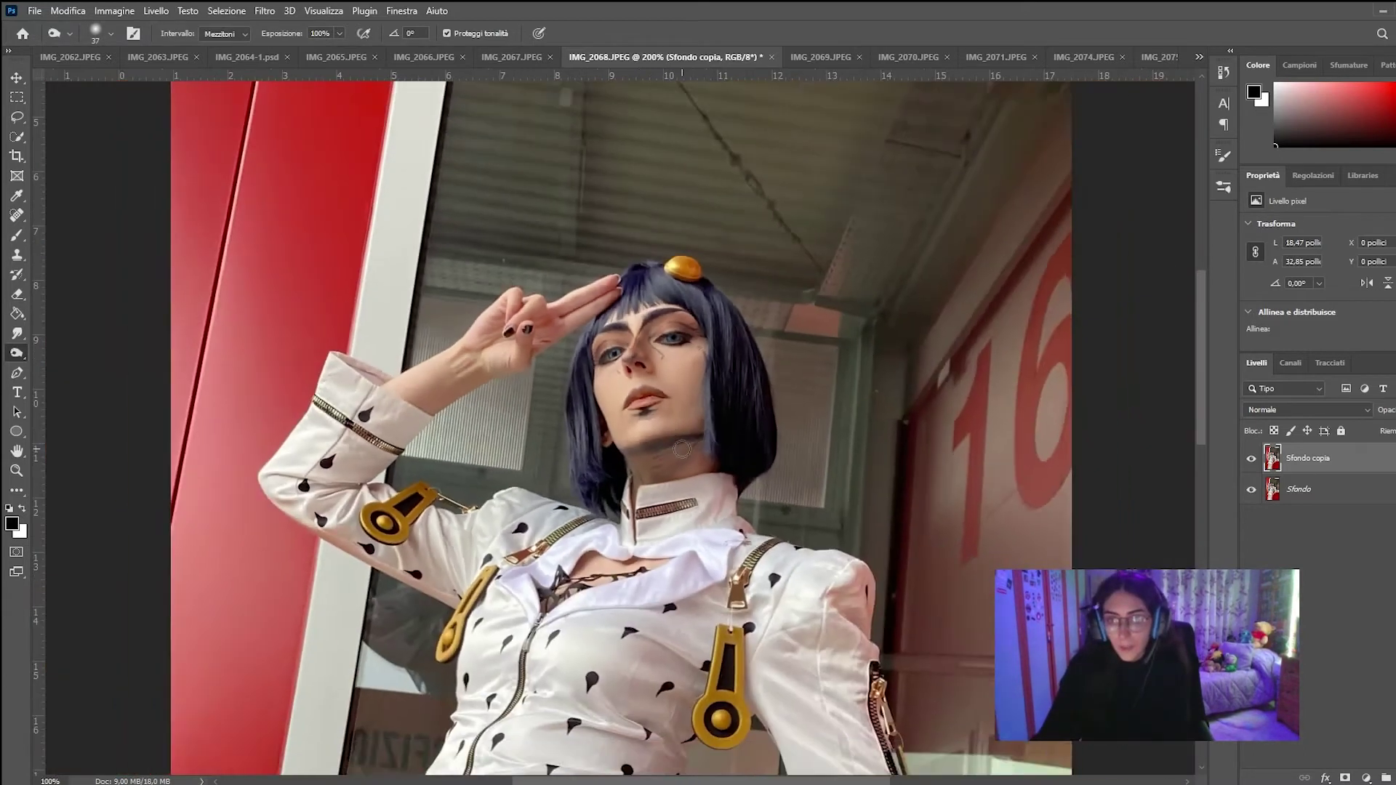
key(ctrl+z)
key(ctrl+z)
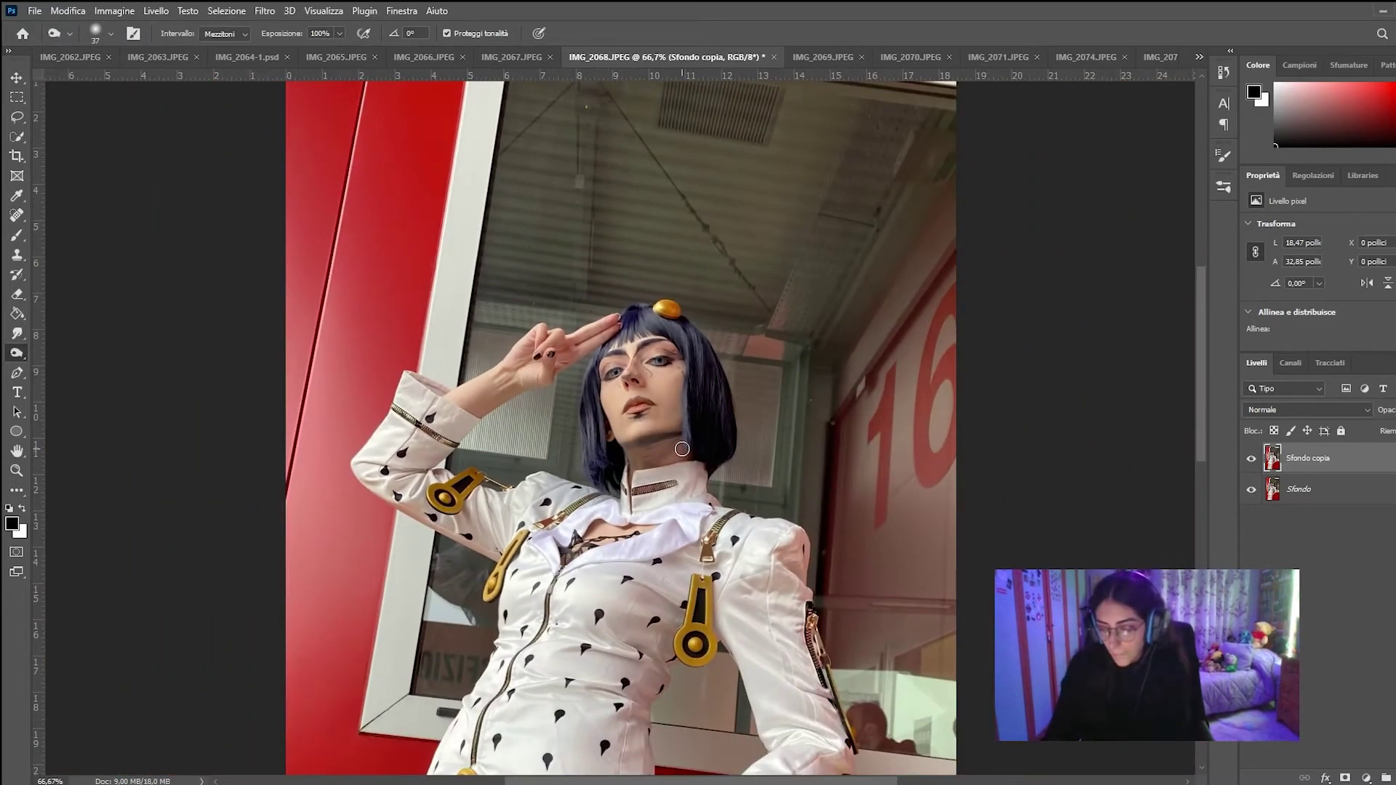
key(ctrl+plus)
key(ctrl+plus)
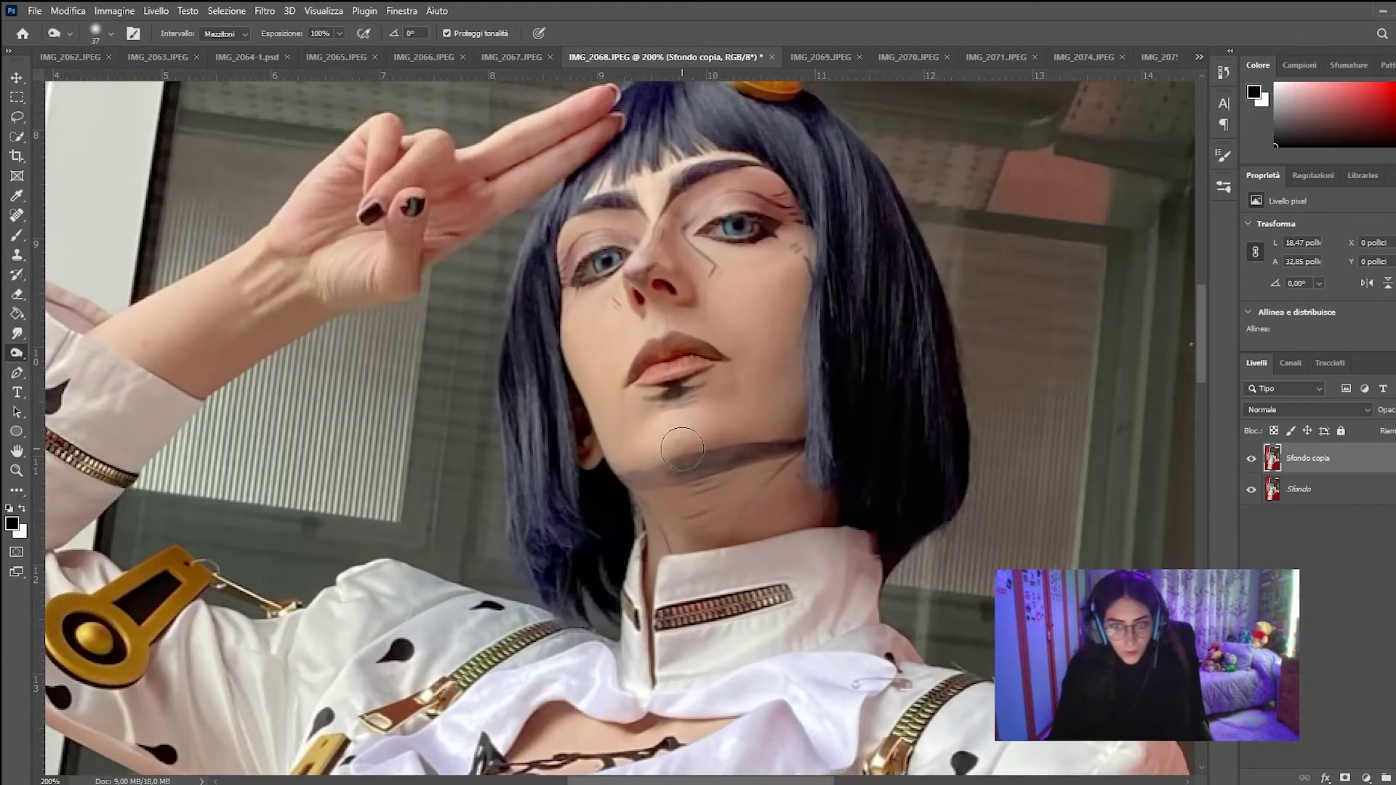
click(111, 33)
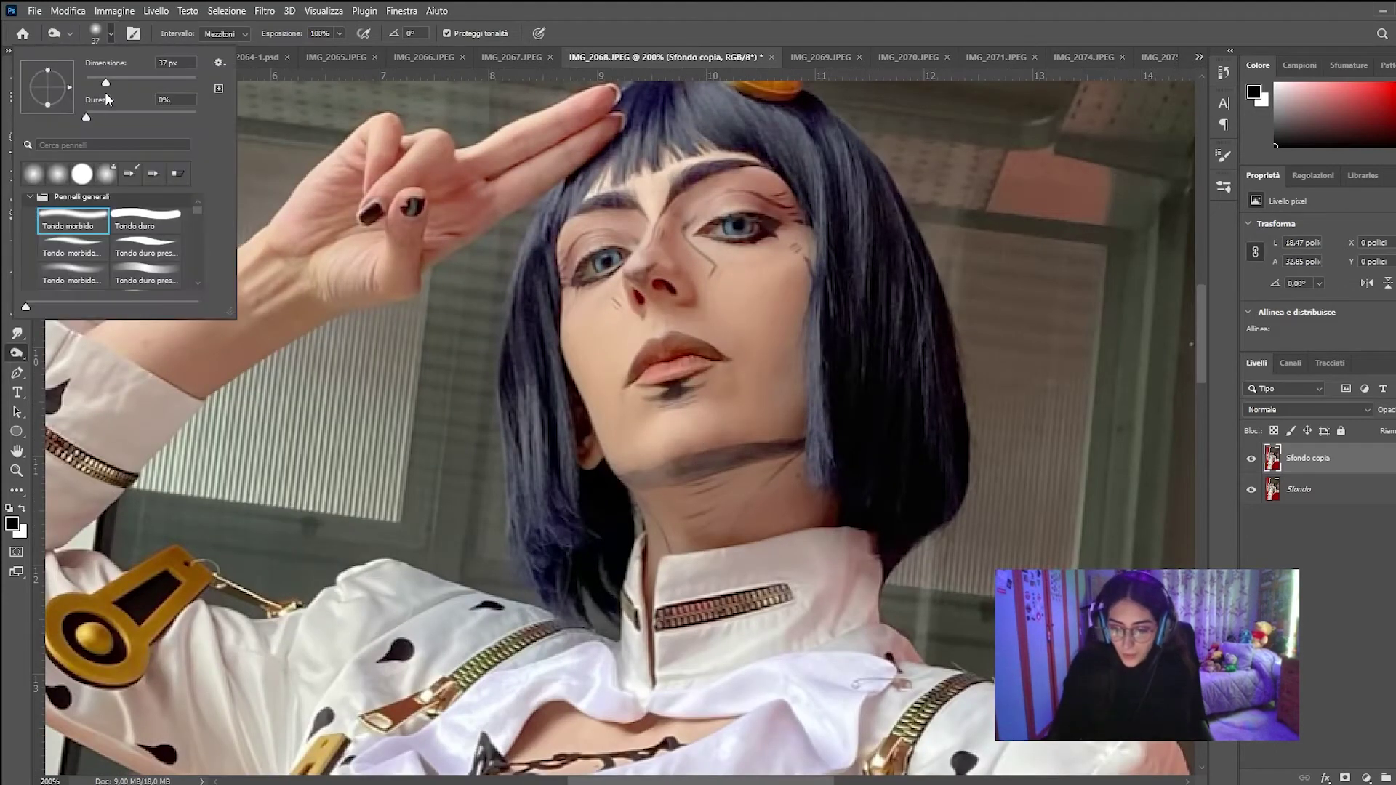
click(242, 35)
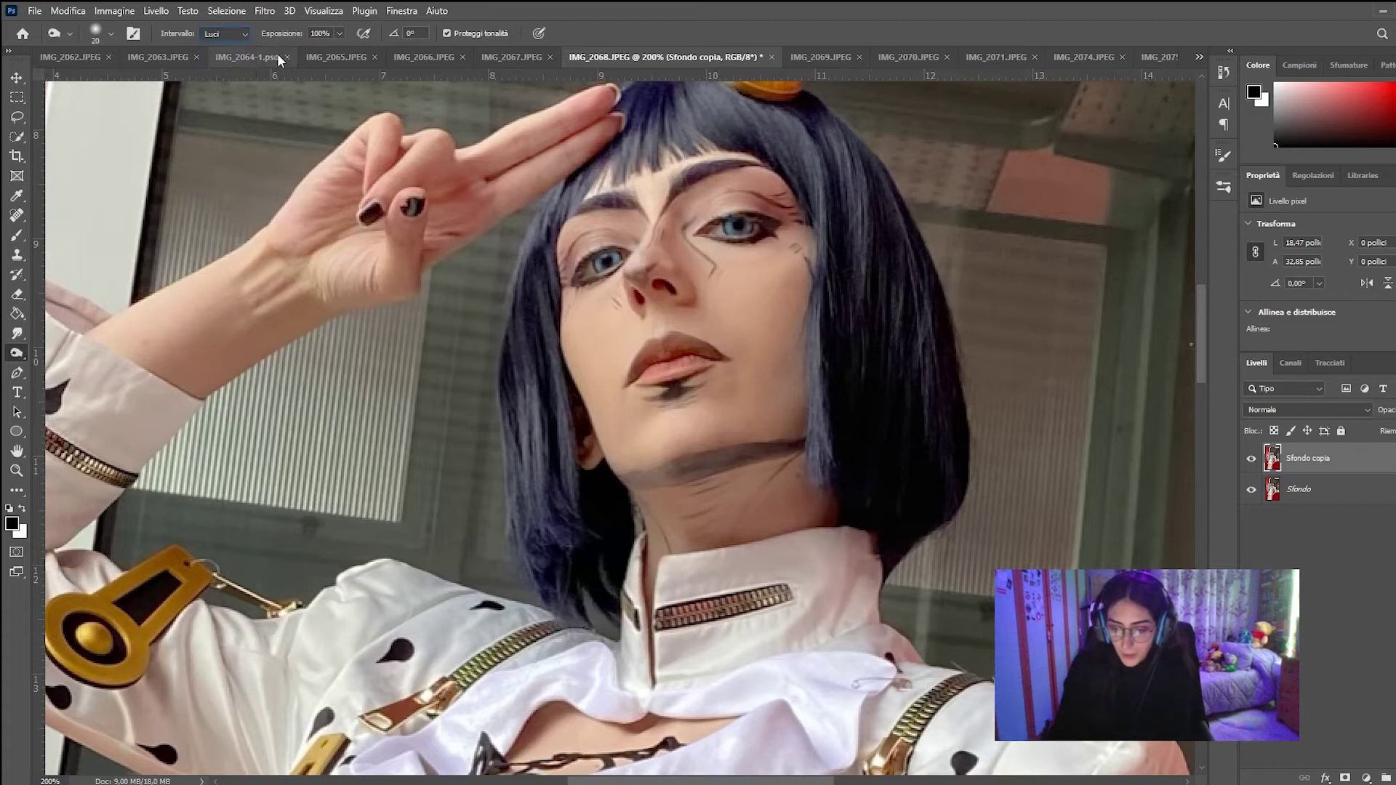
Step: Shrink the Burn brush to 12 px and darken the nose bridge and outer eye corner
click(111, 34)
drag(97, 83, 94, 82)
click(684, 462)
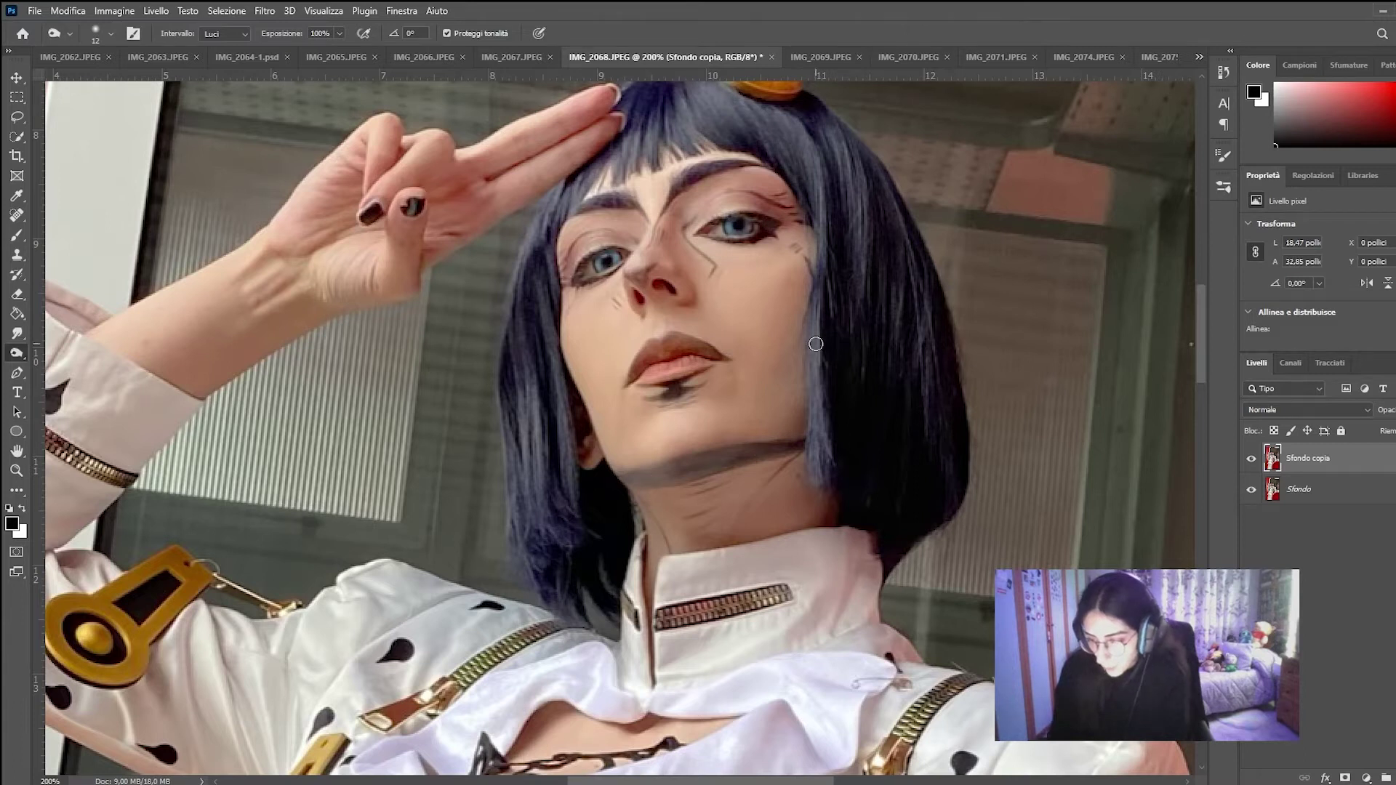
drag(641, 275, 630, 275)
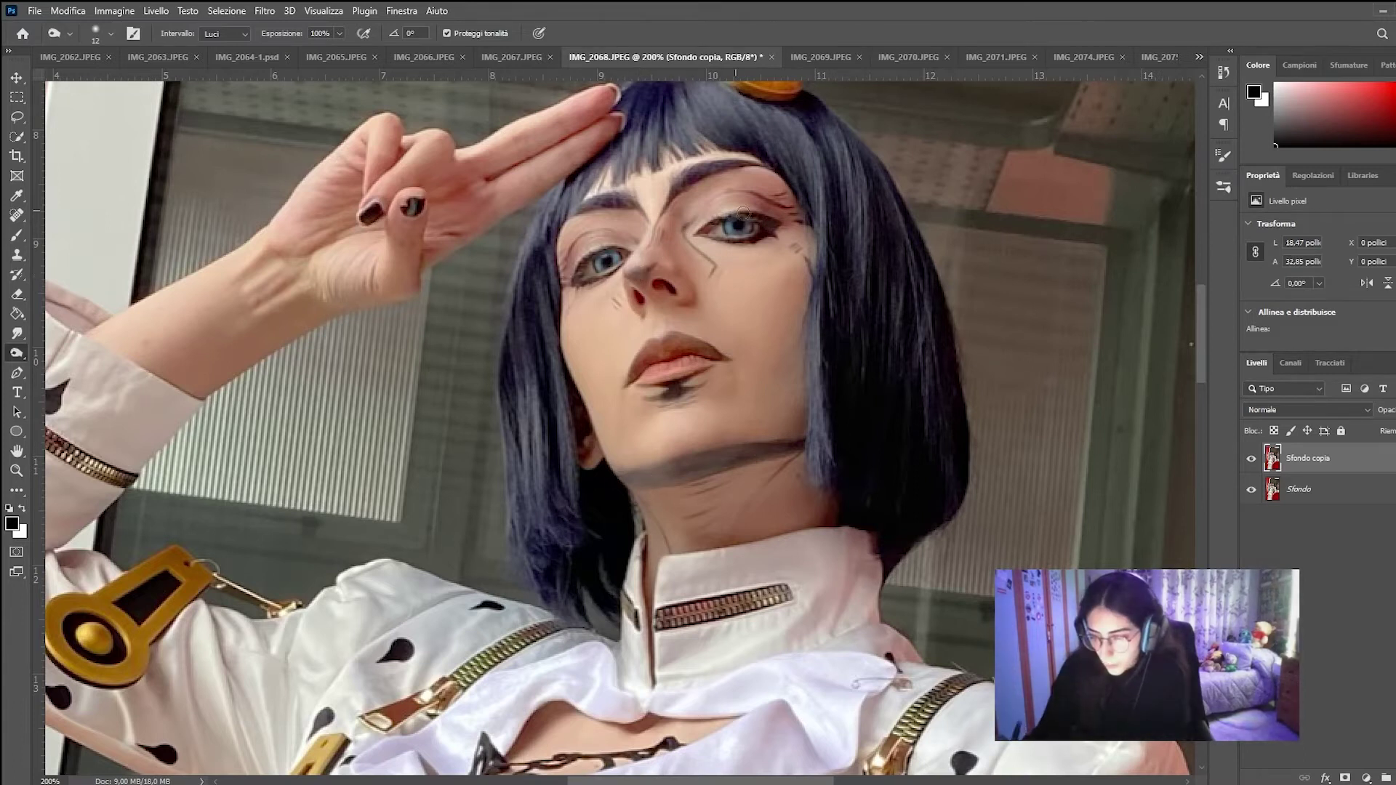
mouse_move(603, 258)
mouse_down()
mouse_move(573, 279)
mouse_move(630, 248)
mouse_move(577, 235)
mouse_up()
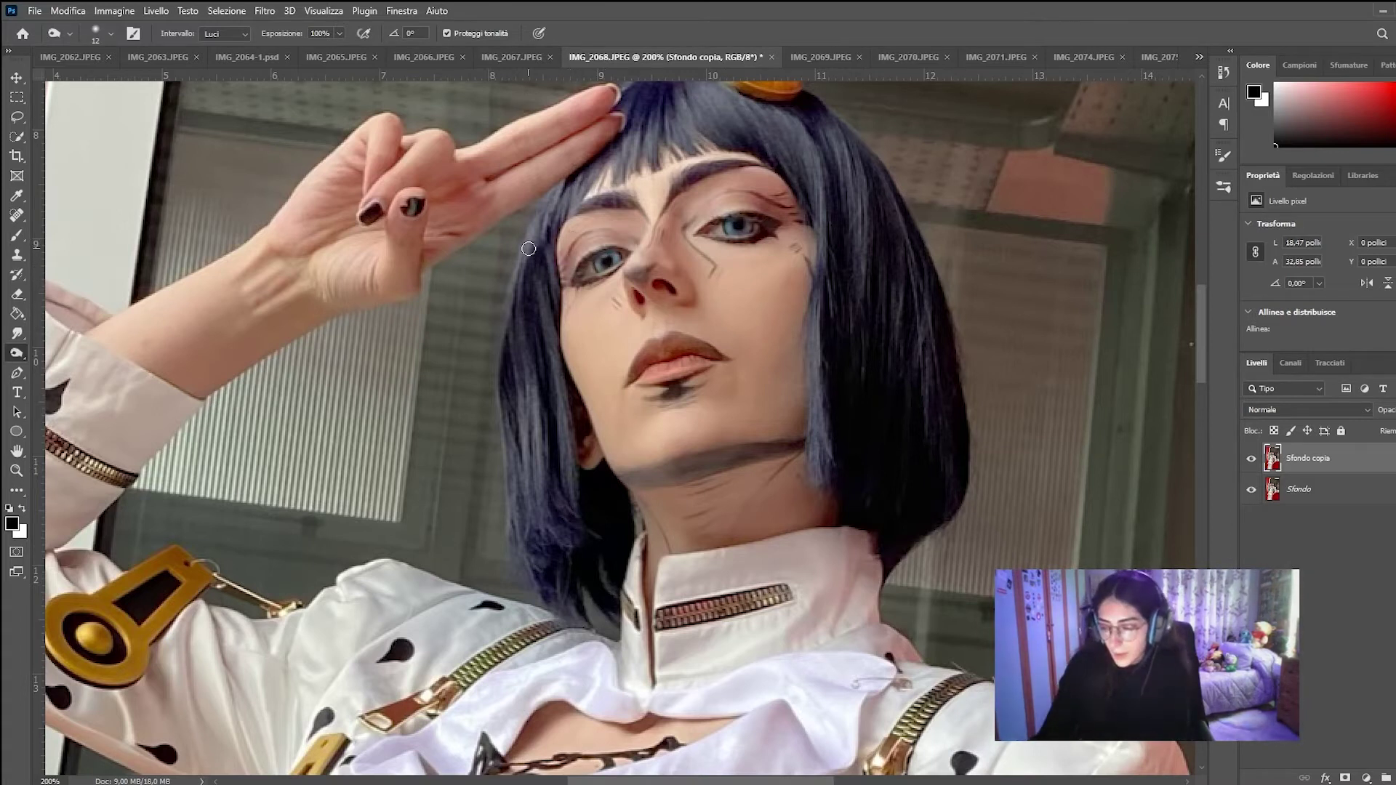
Step: Zoom out to show the whole photo at 33%
key(ctrl+minus)
key(ctrl+minus)
key(ctrl+minus)
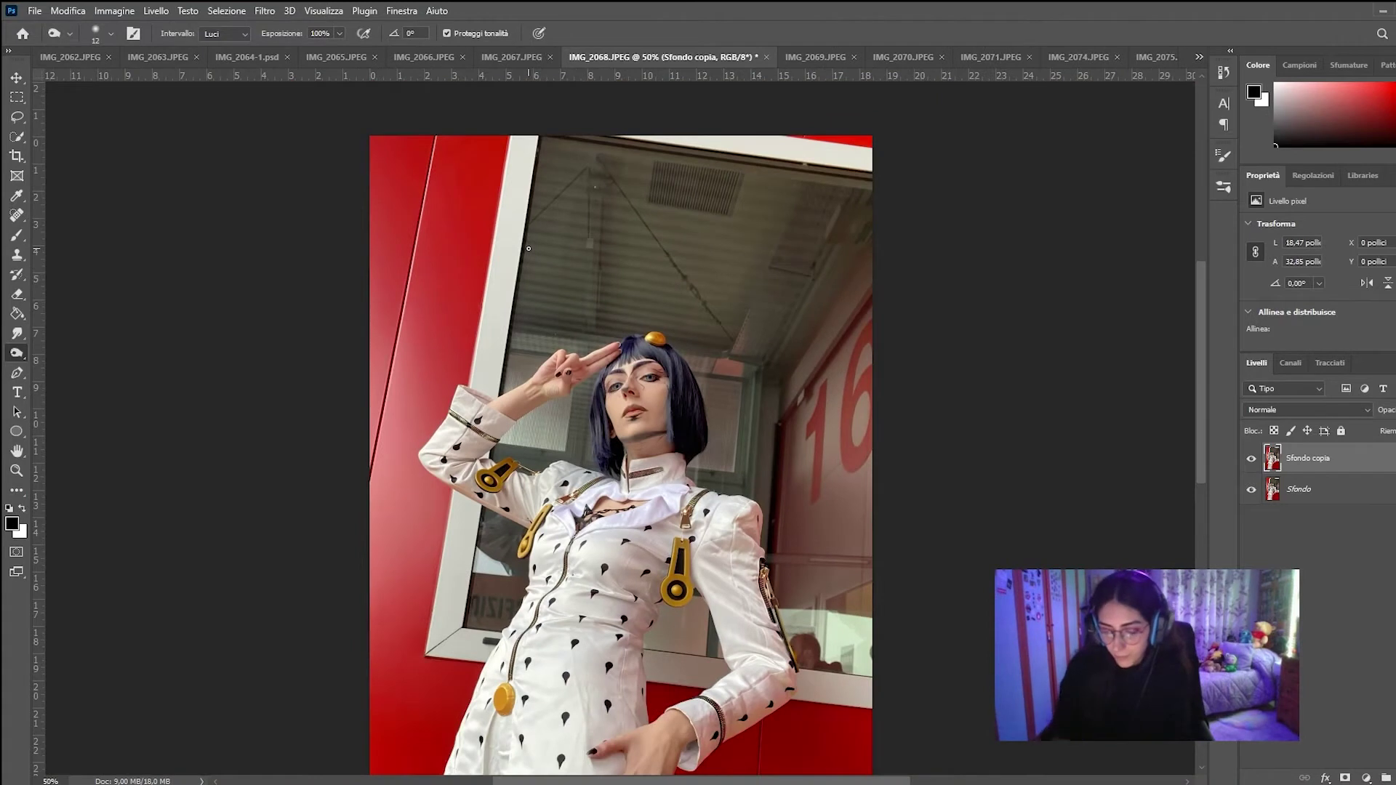
drag(1197, 364, 1197, 431)
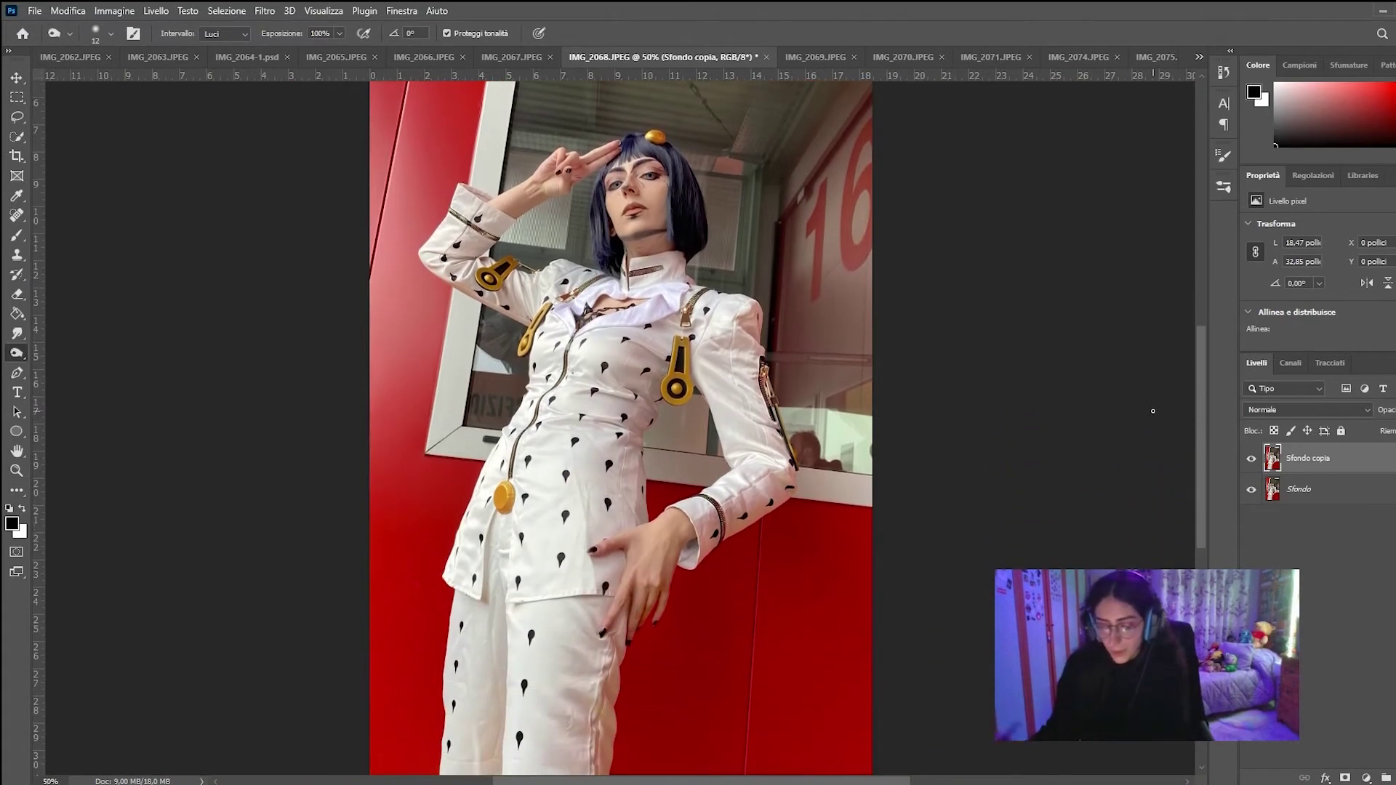
key(ctrl+minus)
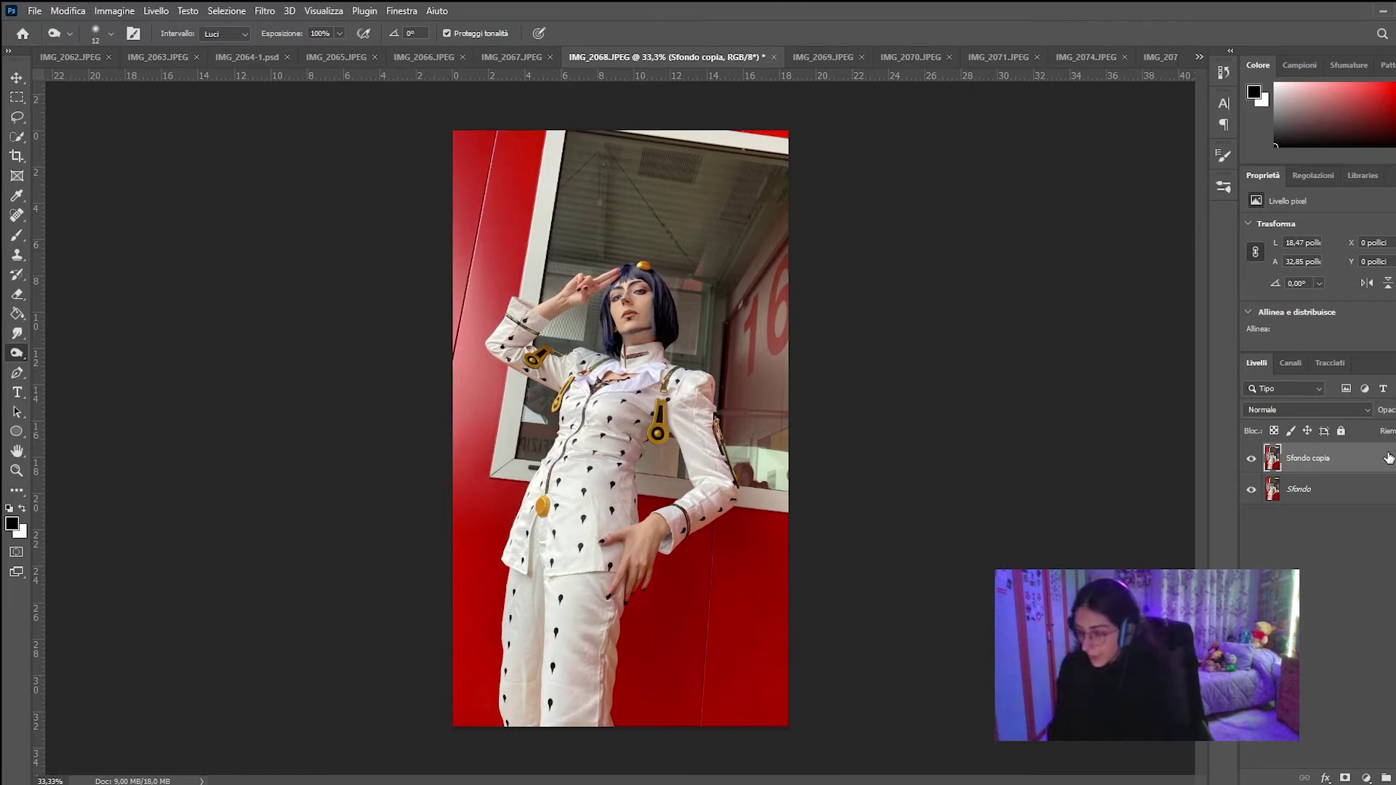
right_click(1343, 446)
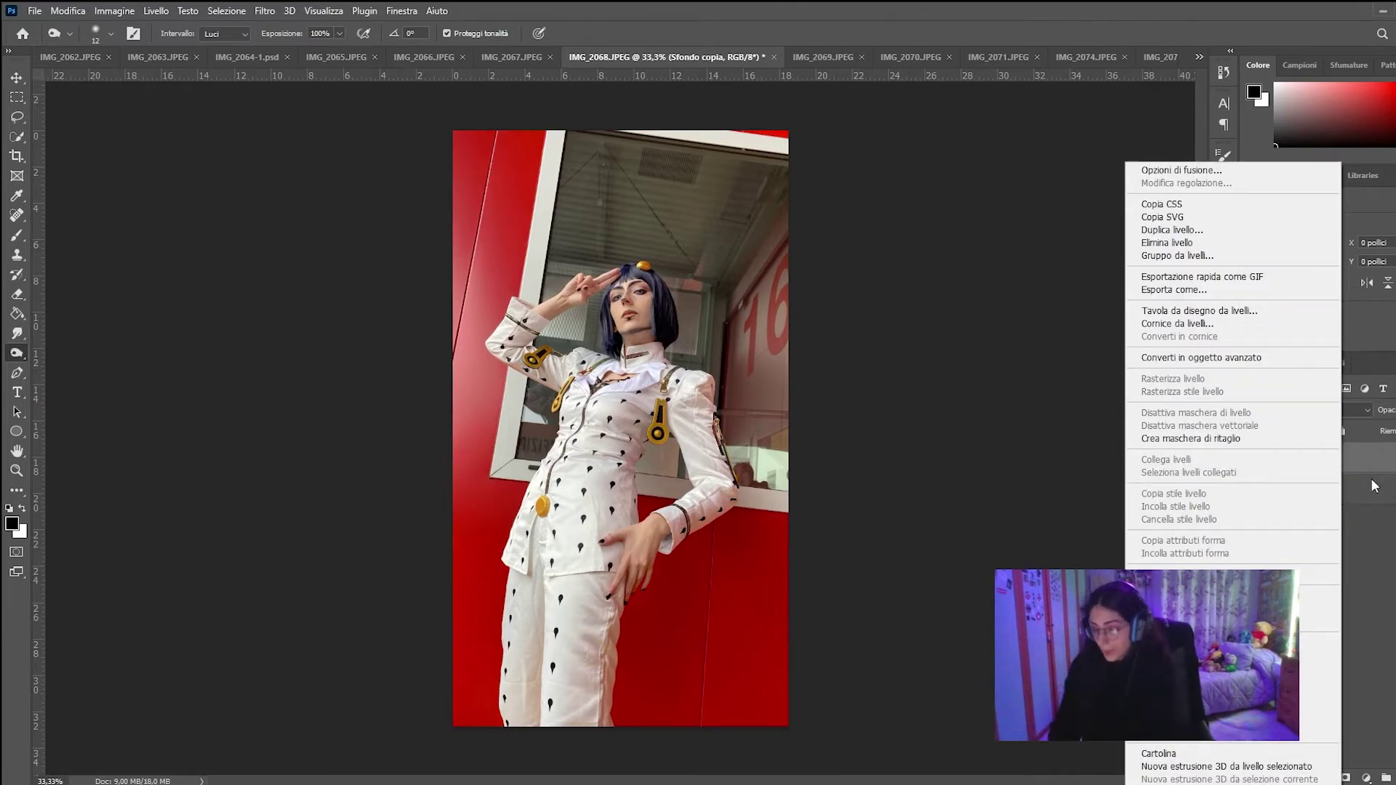
Step: Duplicate Sfondo copia into a new top layer, Sfondo copia 2
click(1373, 460)
right_click(1341, 461)
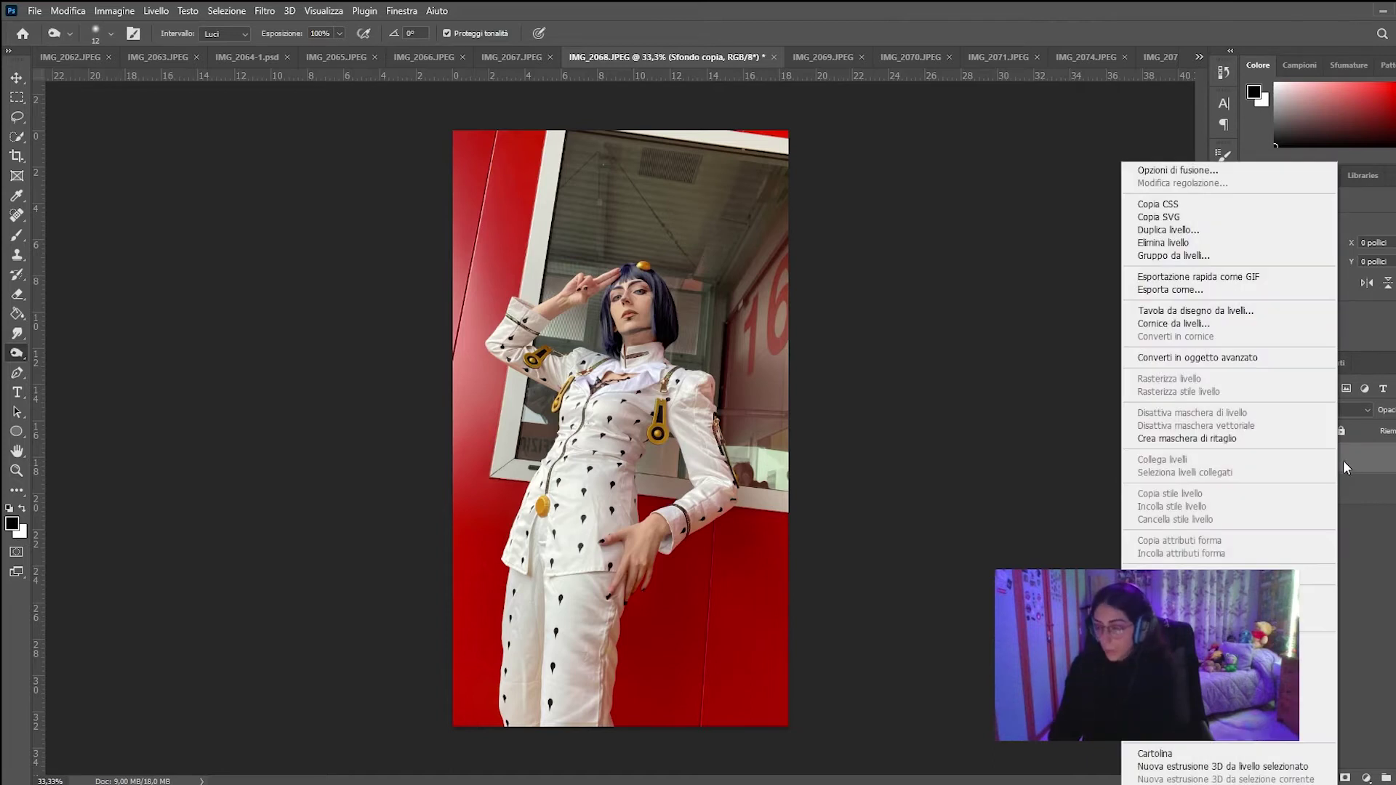
click(1196, 230)
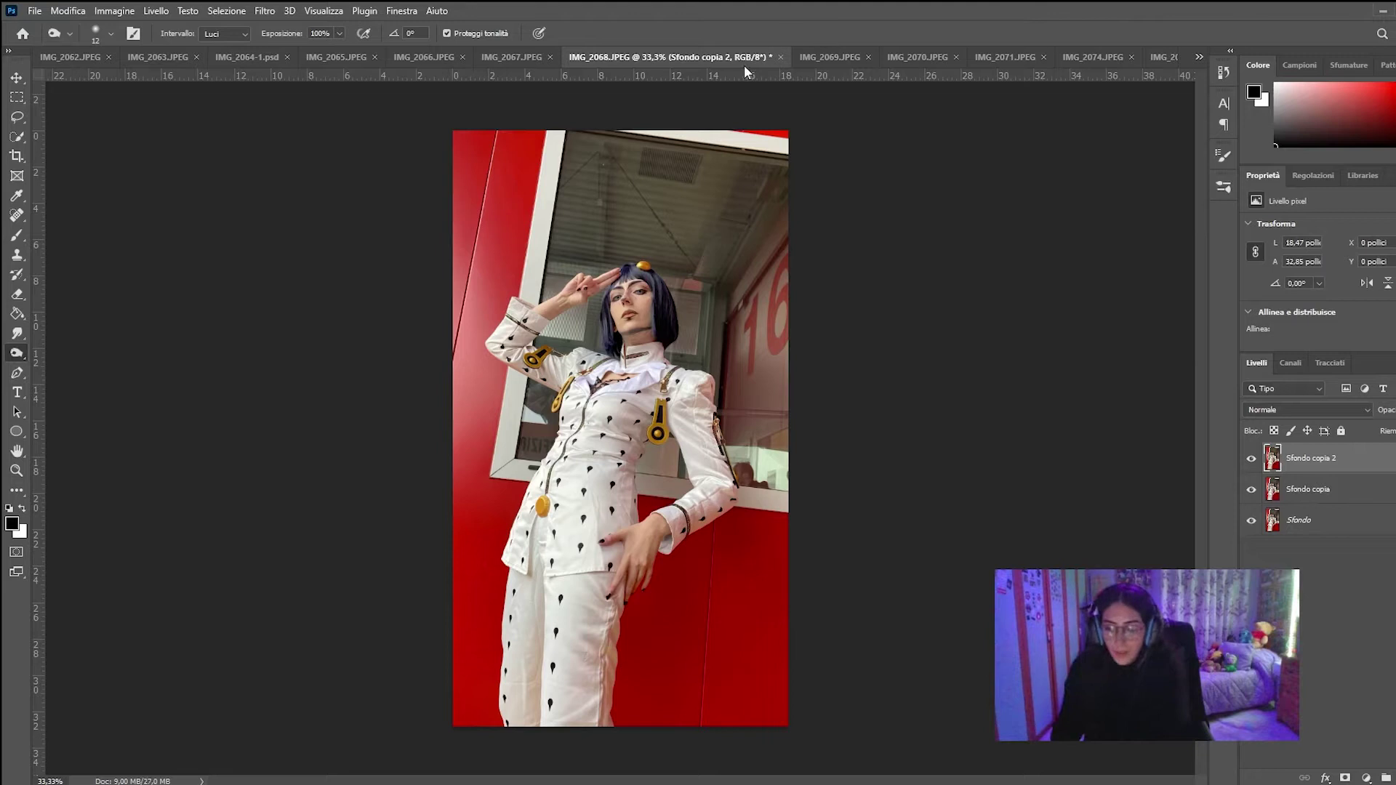
click(264, 11)
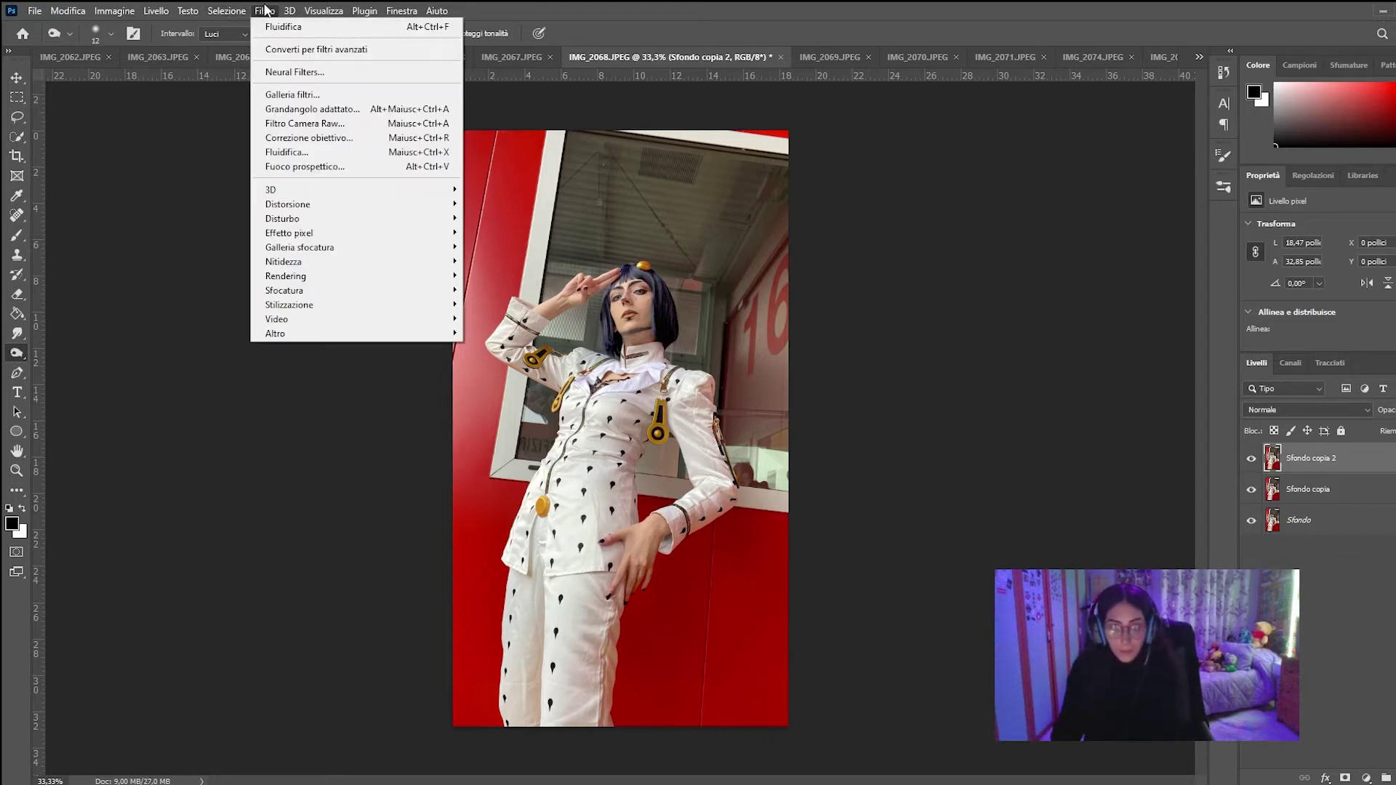
Step: Apply Controllo sfocatura (Gaussian blur) with a radius of about 40 px to Sfondo copia 2
mouse_move(285, 291)
click(509, 290)
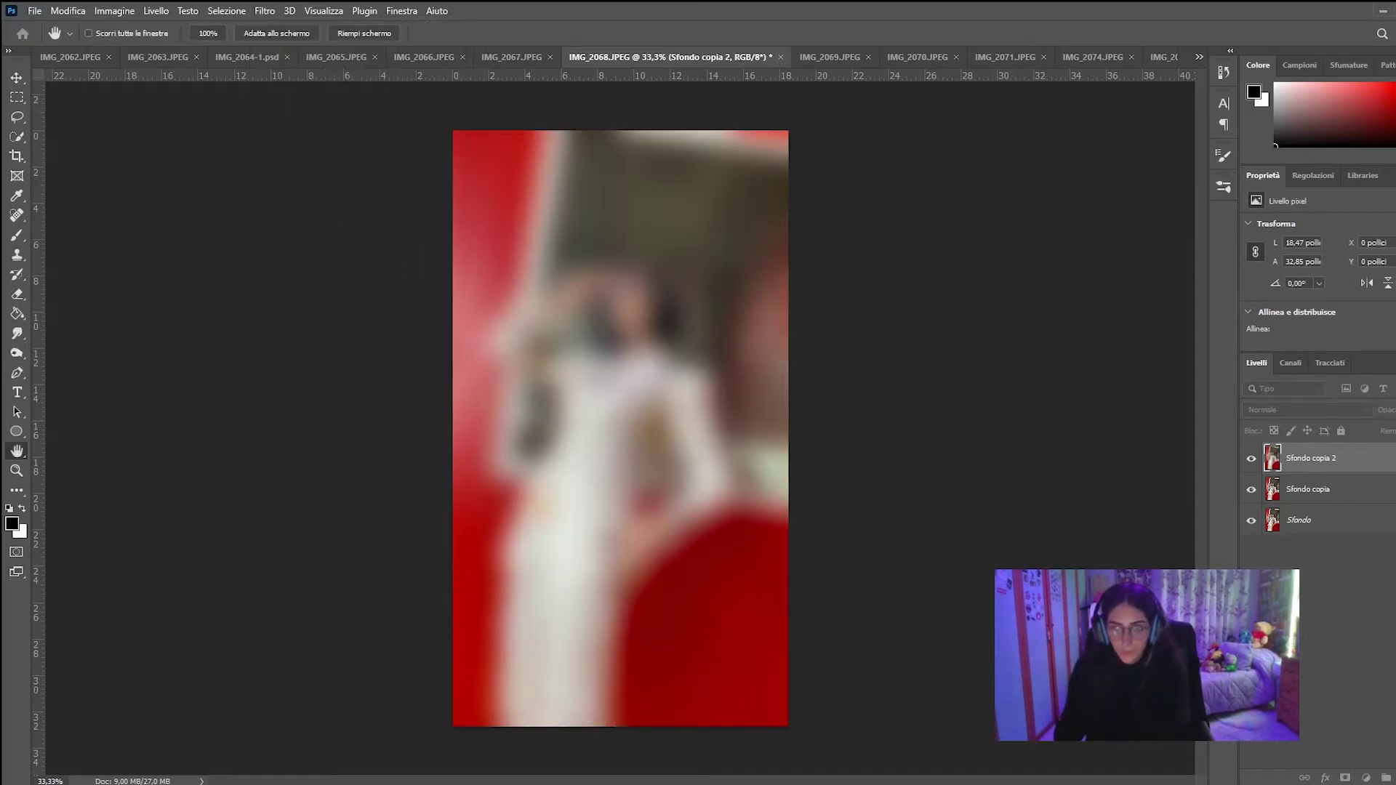
drag(228, 252, 926, 221)
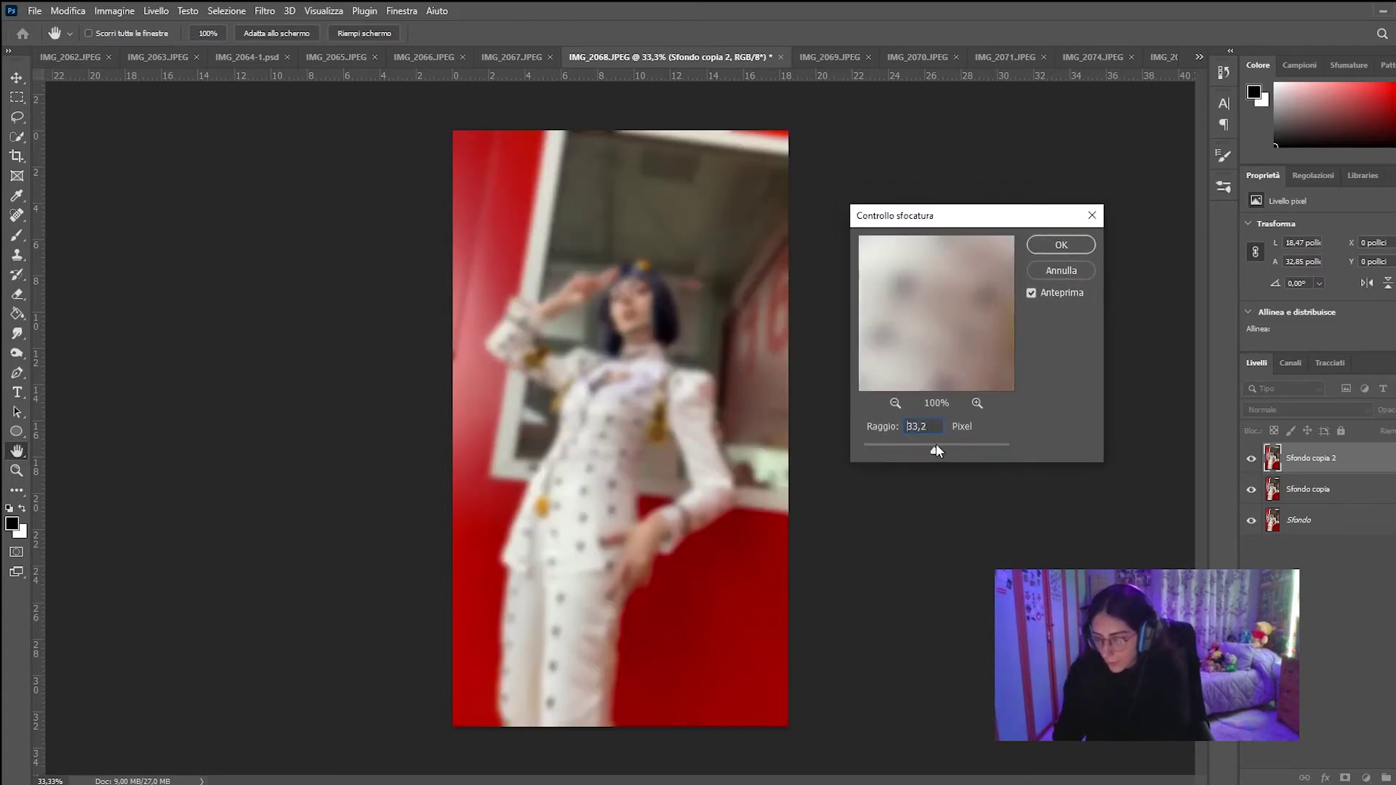
drag(923, 443, 938, 444)
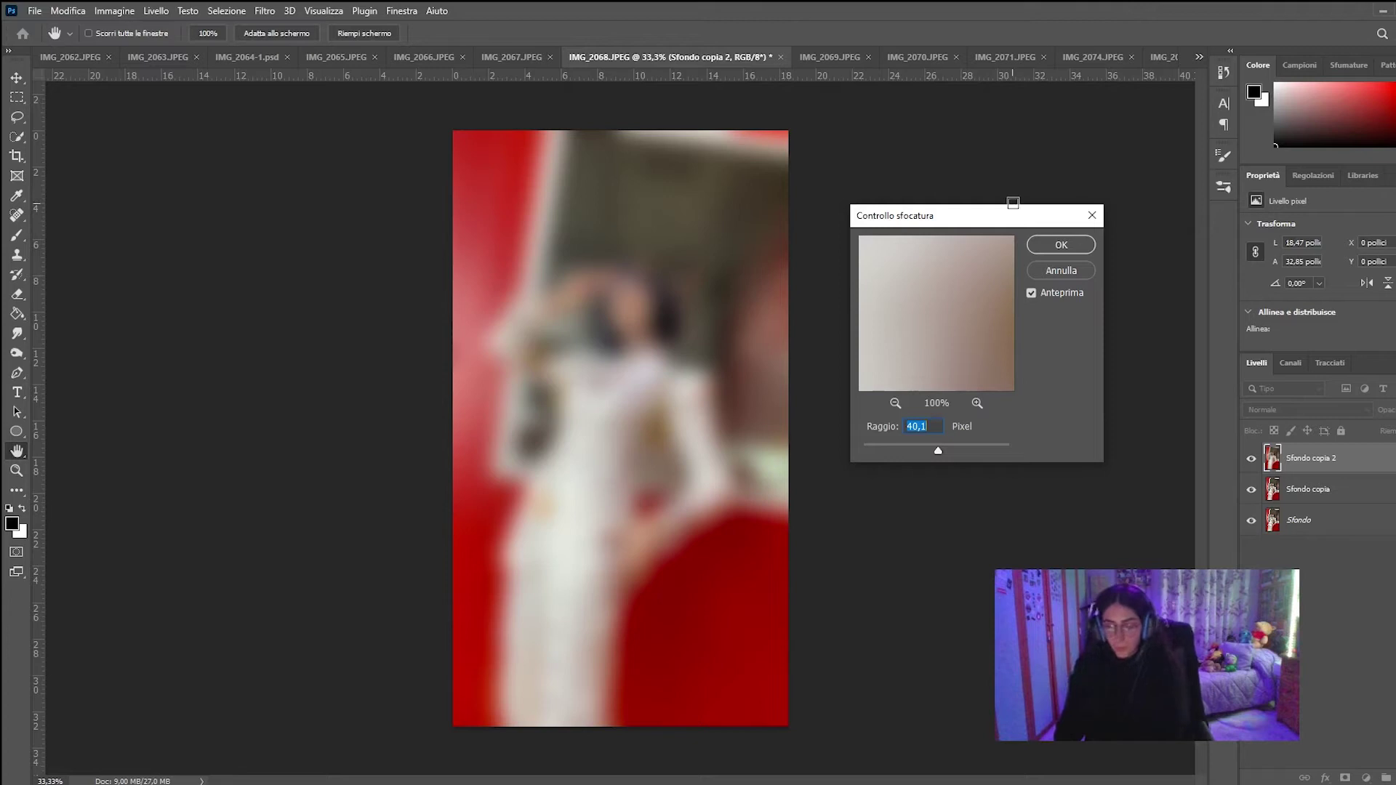
click(1061, 245)
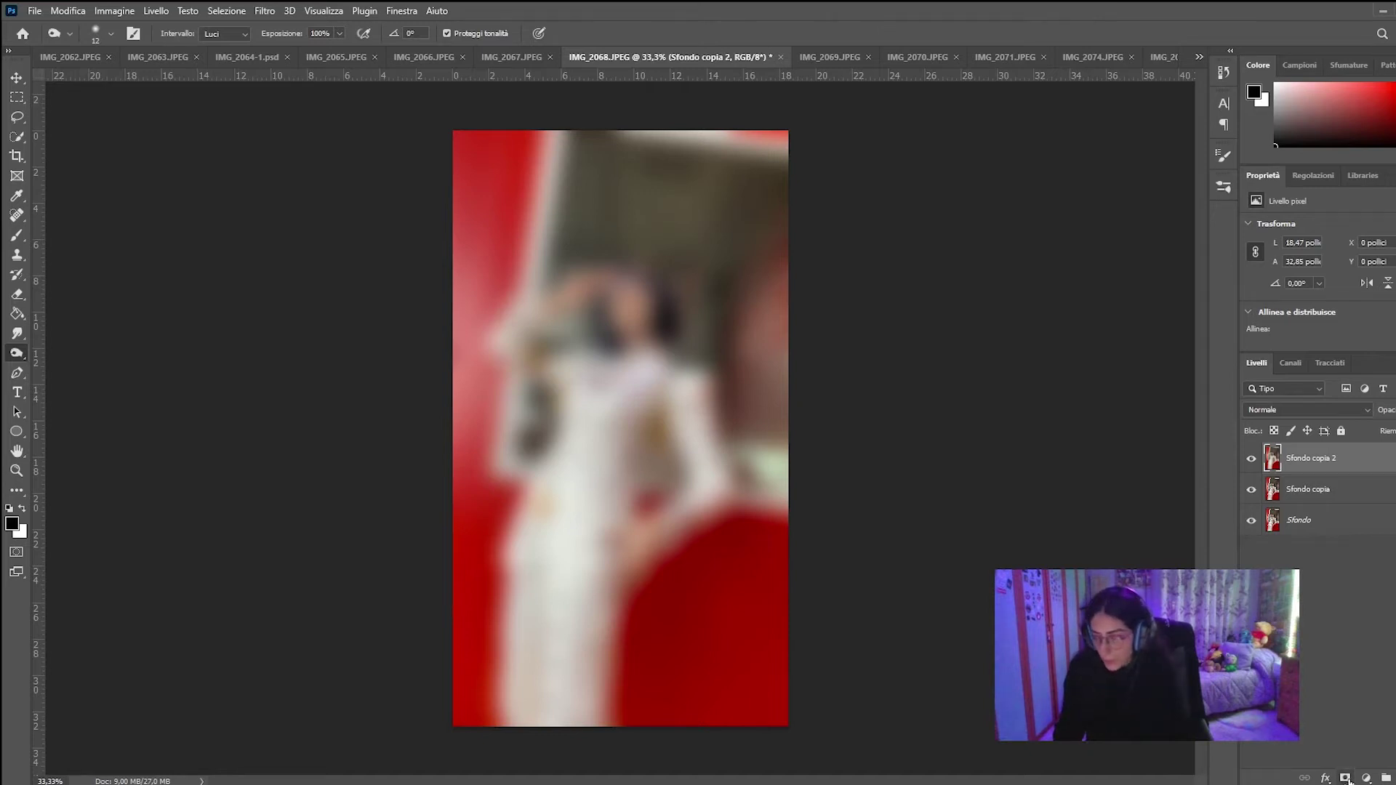
Step: Add a layer mask to Sfondo copia 2 and invert it to black
click(1346, 778)
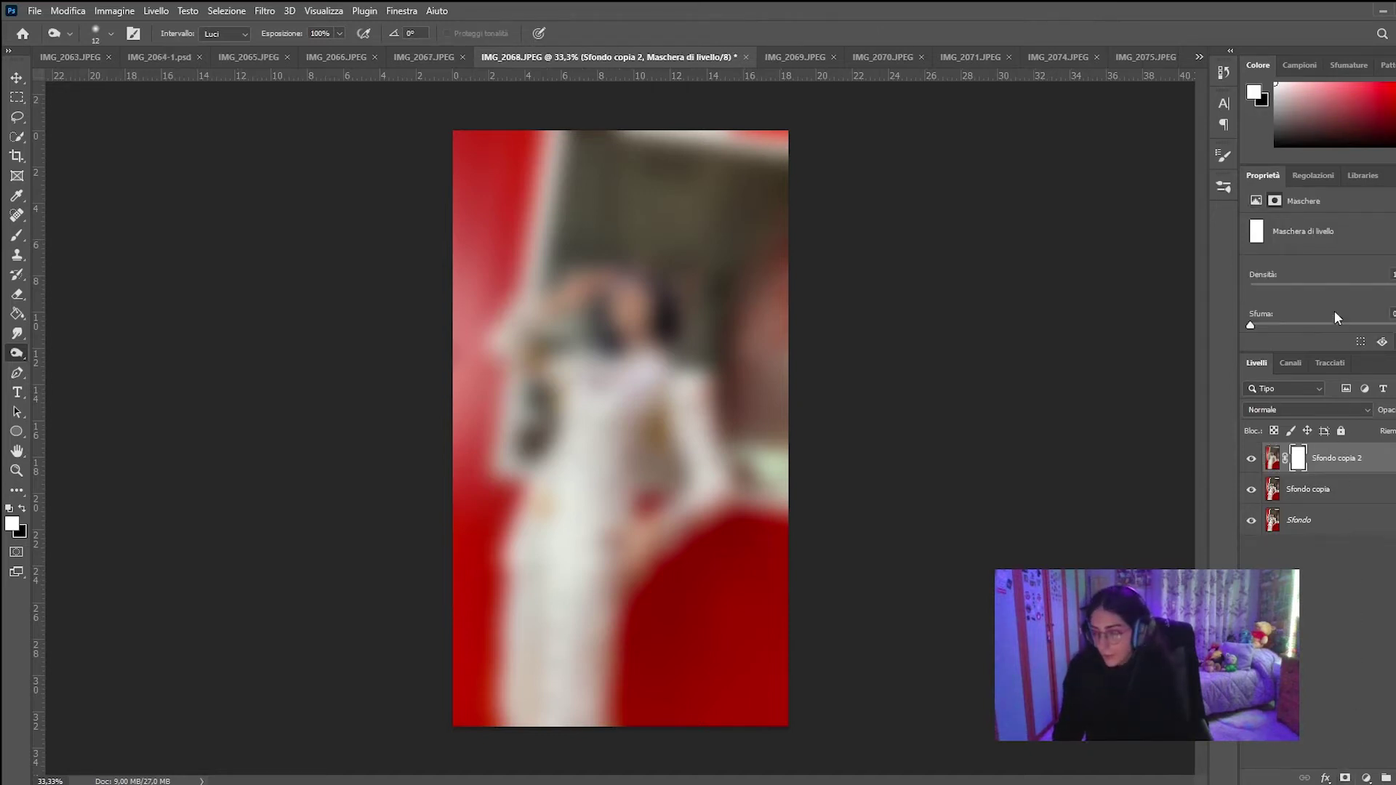
scroll(1293, 290, down, 3)
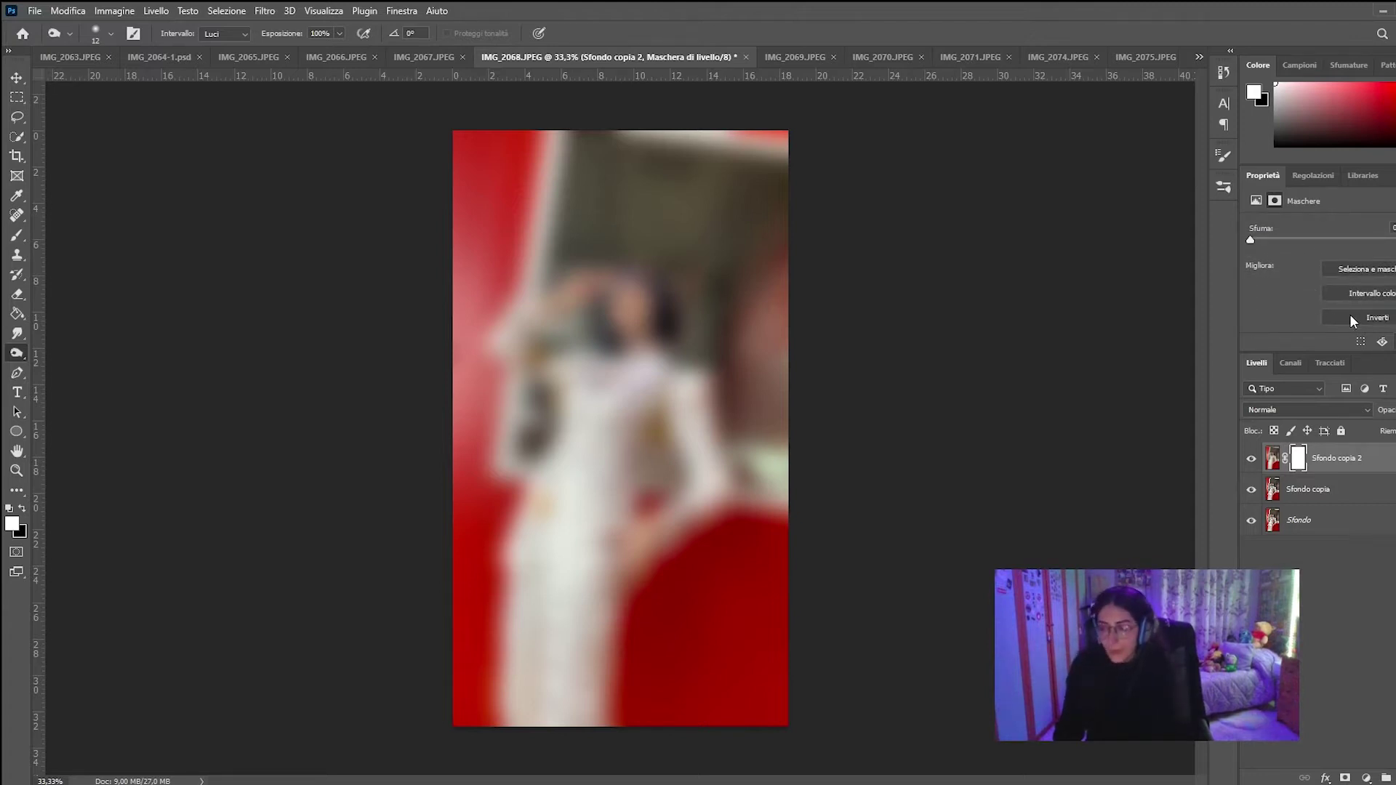
click(1350, 317)
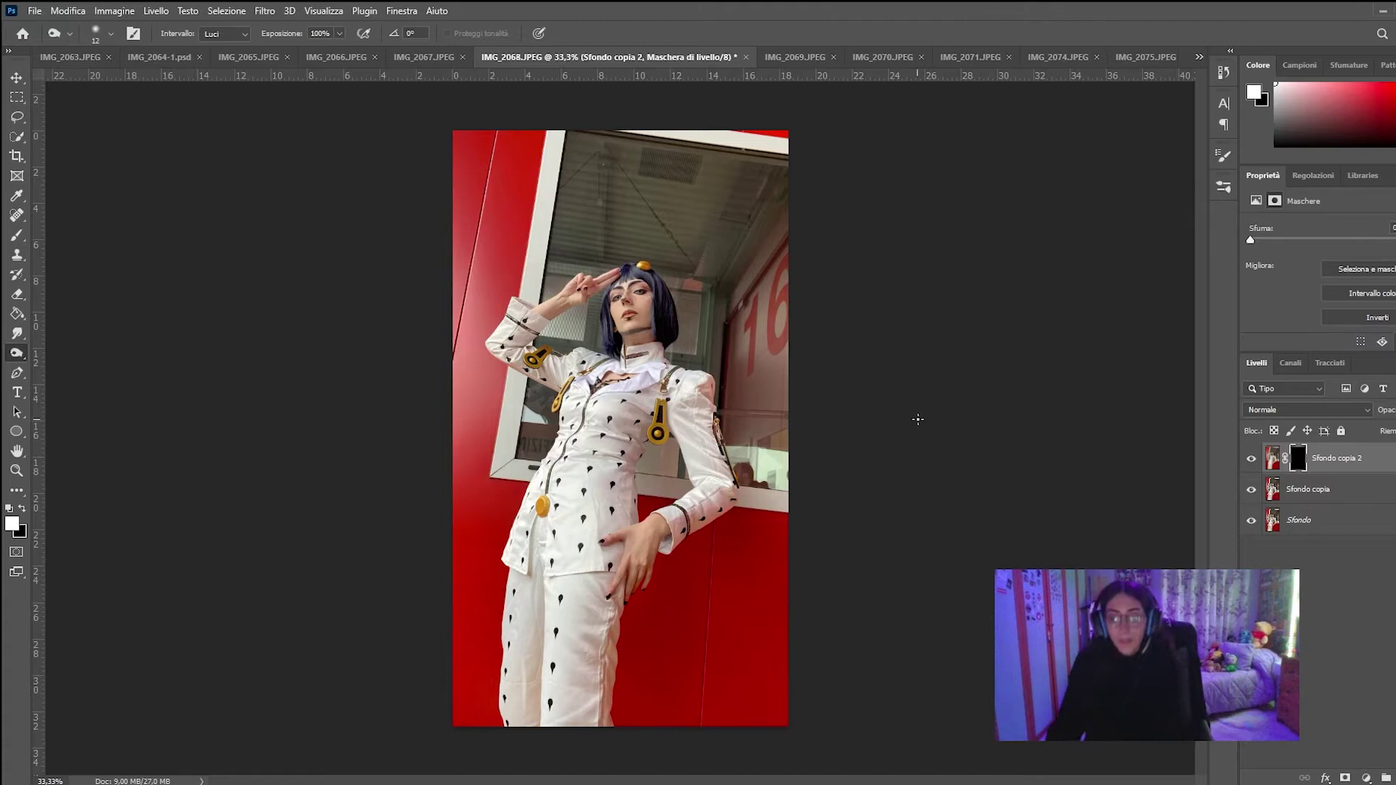
key(ctrl+plus)
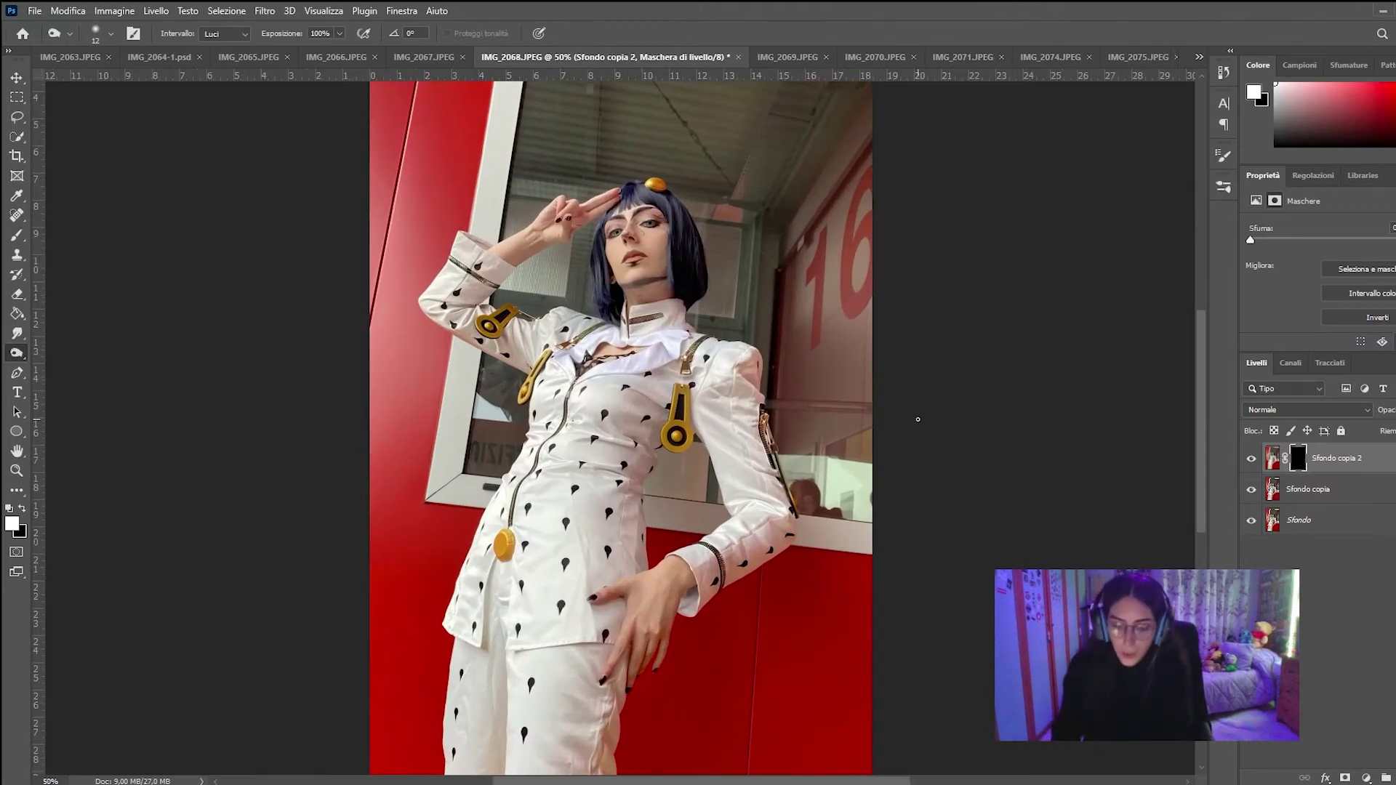
click(14, 240)
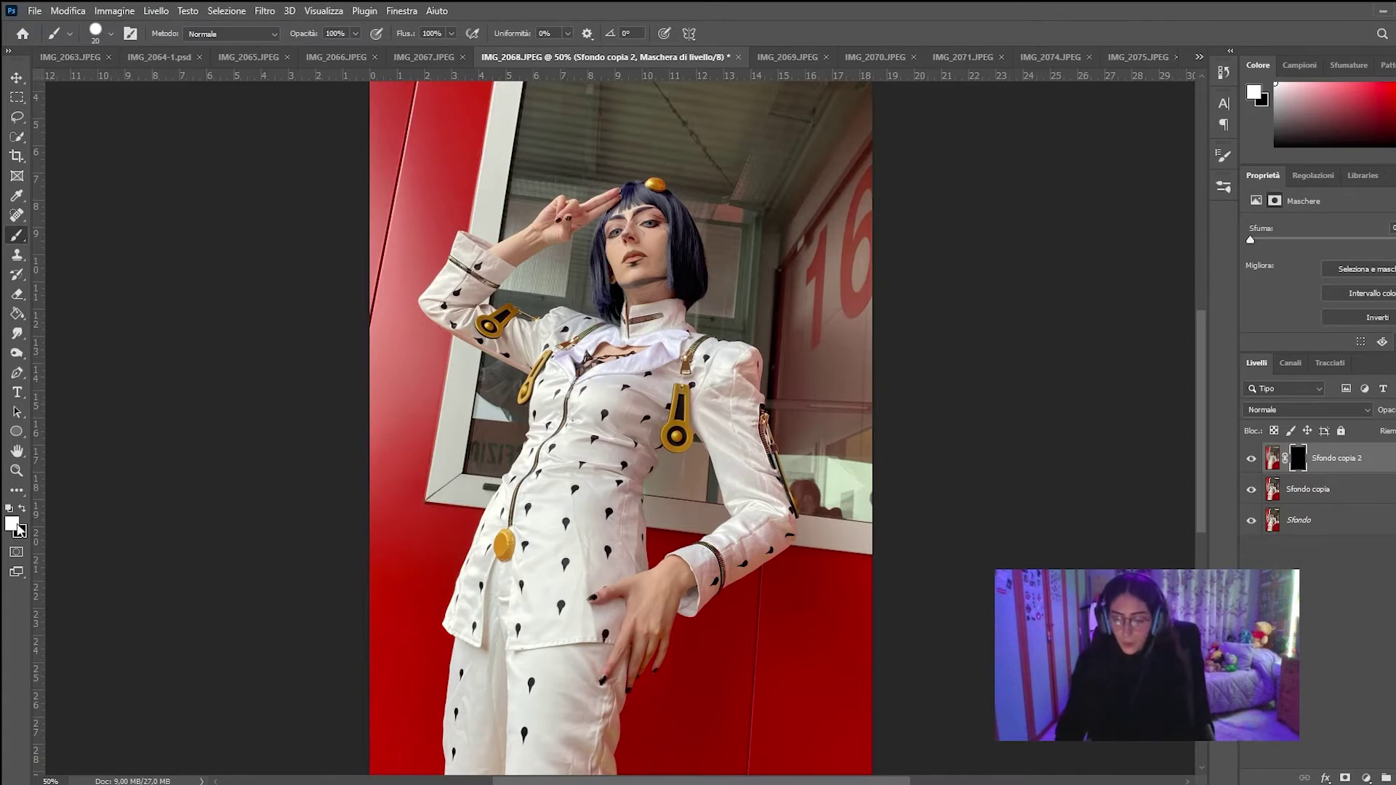
Step: Pick a soft round brush at 0% hardness and paint blur over the red 16 on the wall
key(ctrl+minus)
key(ctrl+plus)
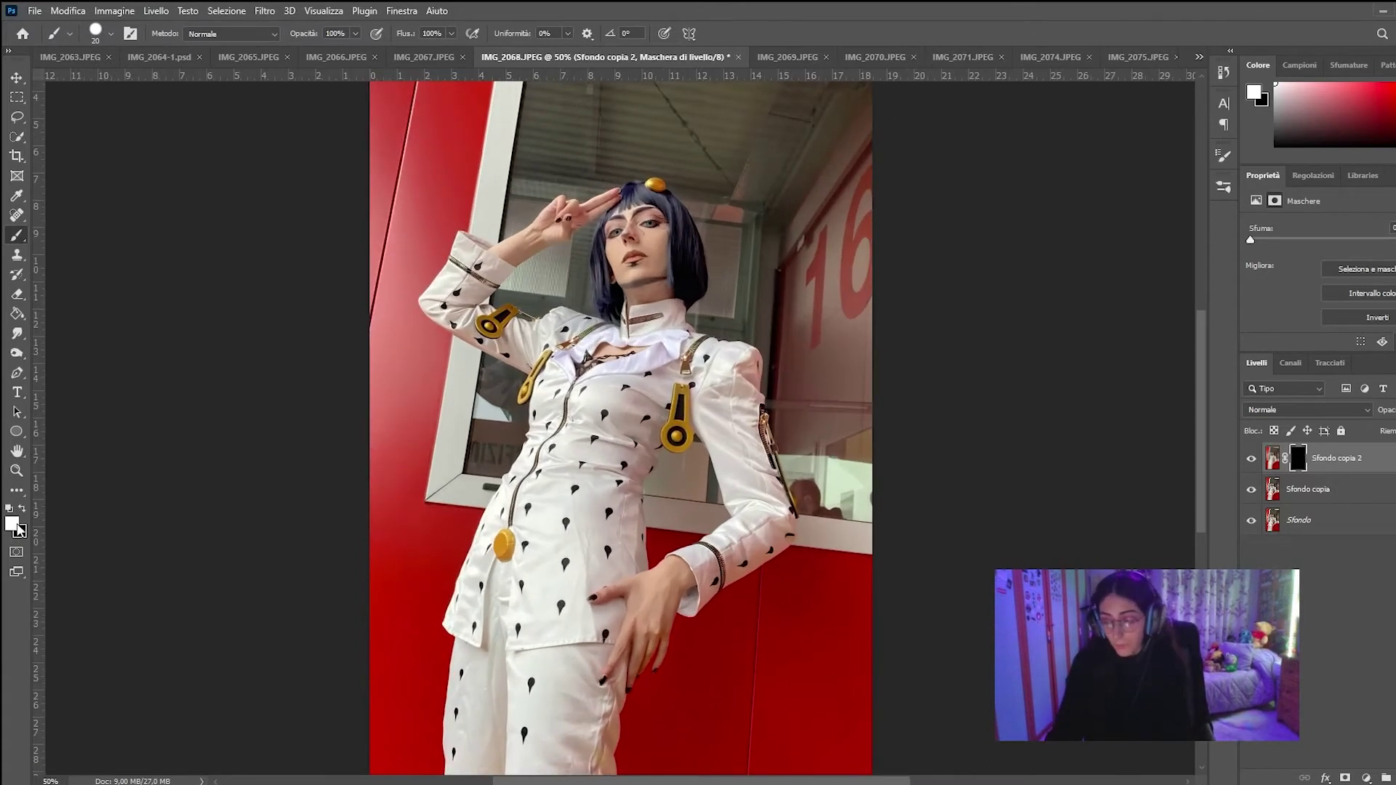
scroll(1172, 366, down, 1)
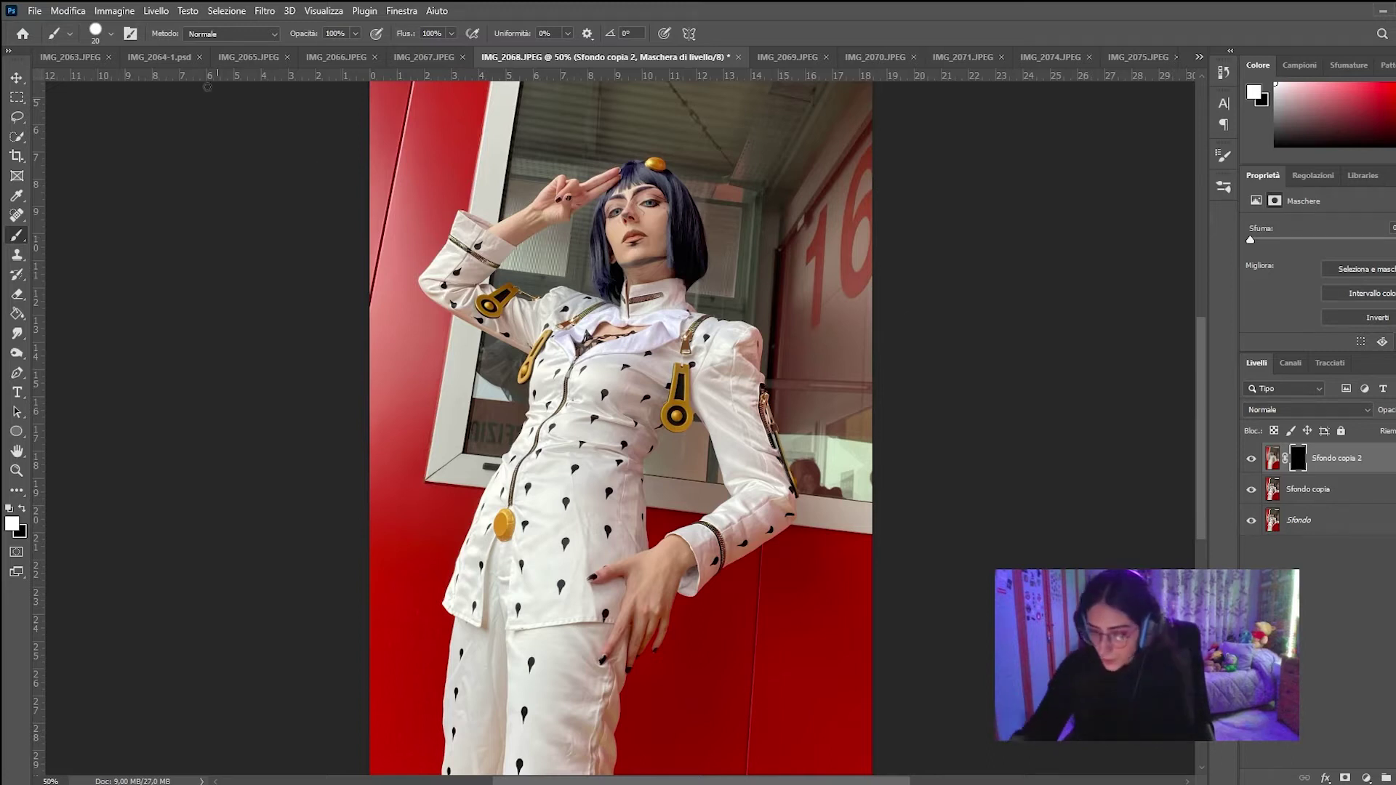
click(111, 34)
click(73, 276)
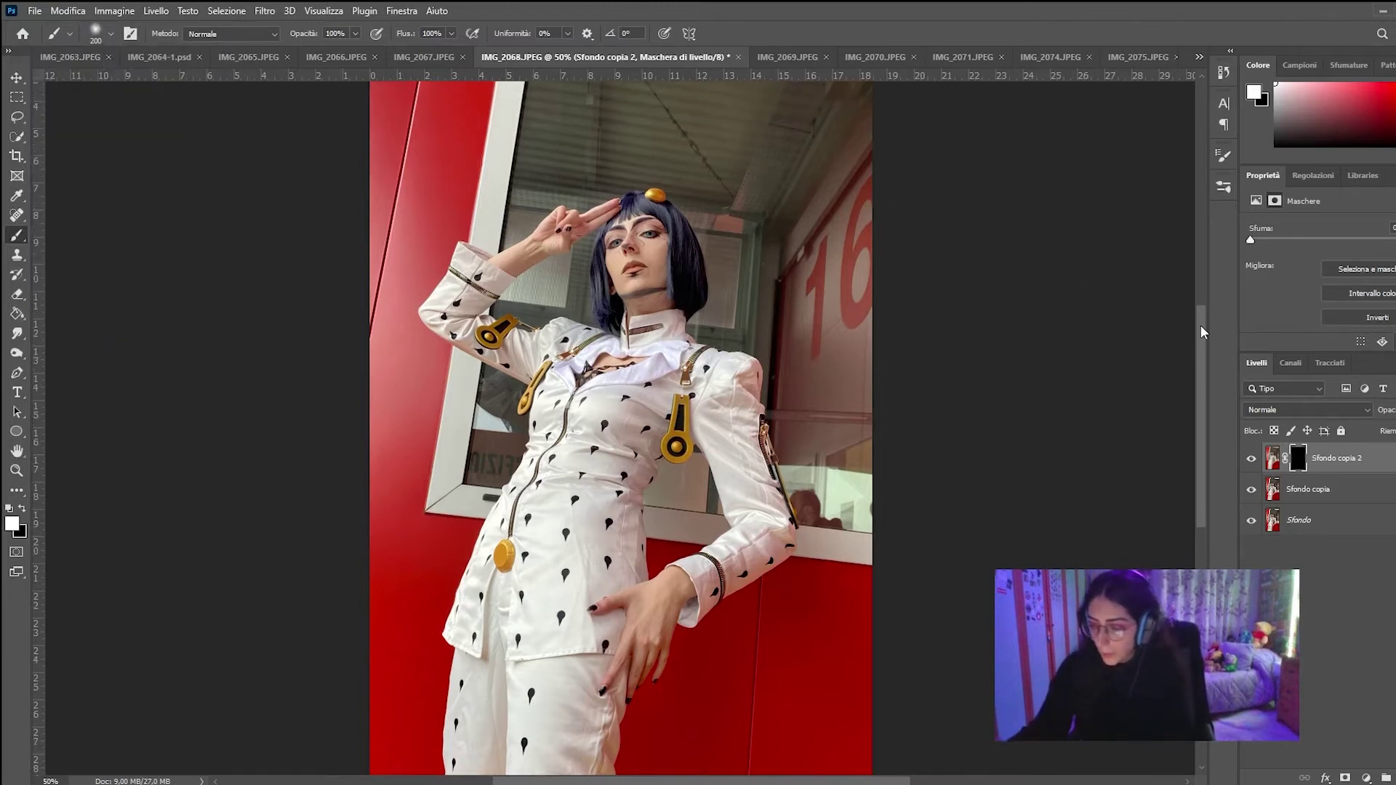
drag(1201, 325, 1201, 314)
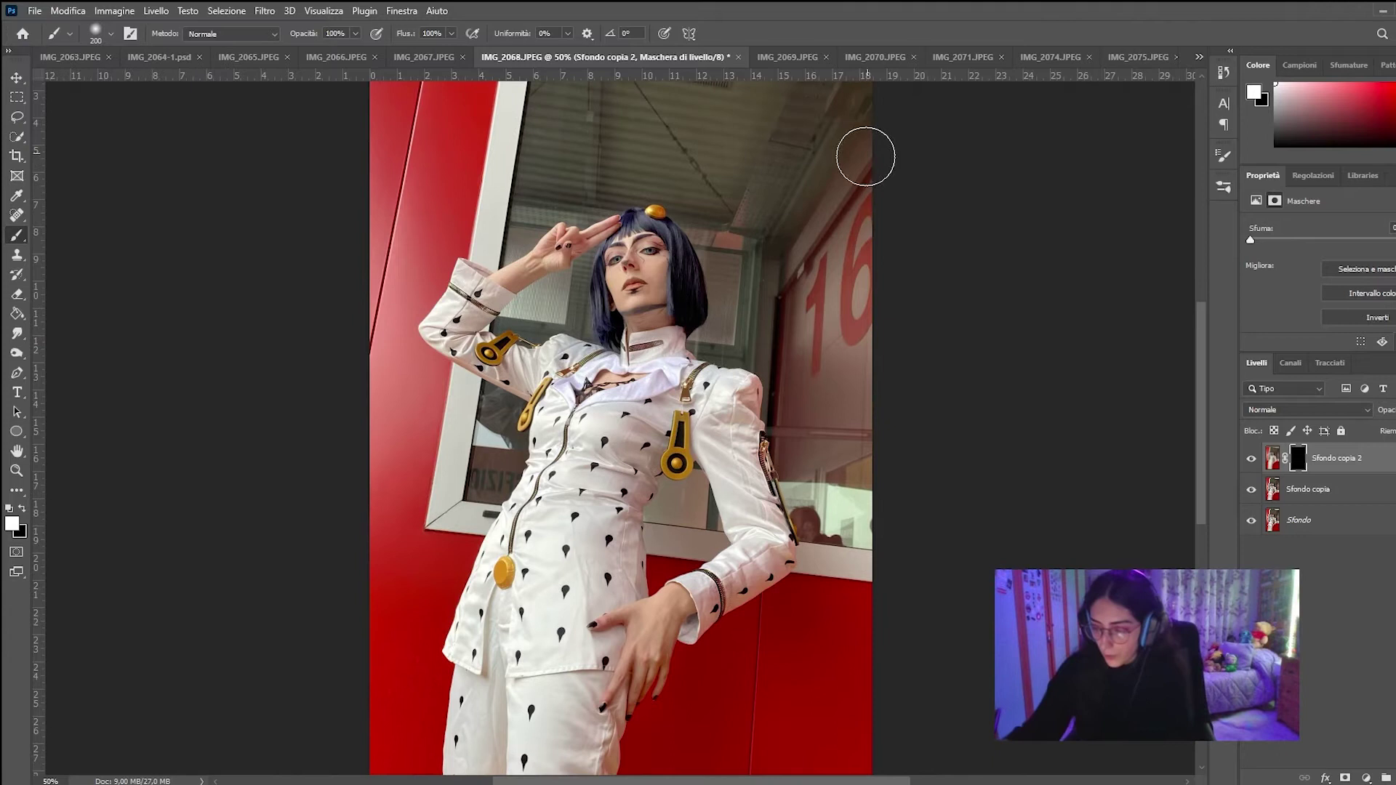
click(111, 34)
click(880, 260)
mouse_move(870, 250)
mouse_down()
mouse_move(879, 425)
mouse_move(723, 224)
mouse_move(826, 399)
mouse_move(827, 505)
mouse_up()
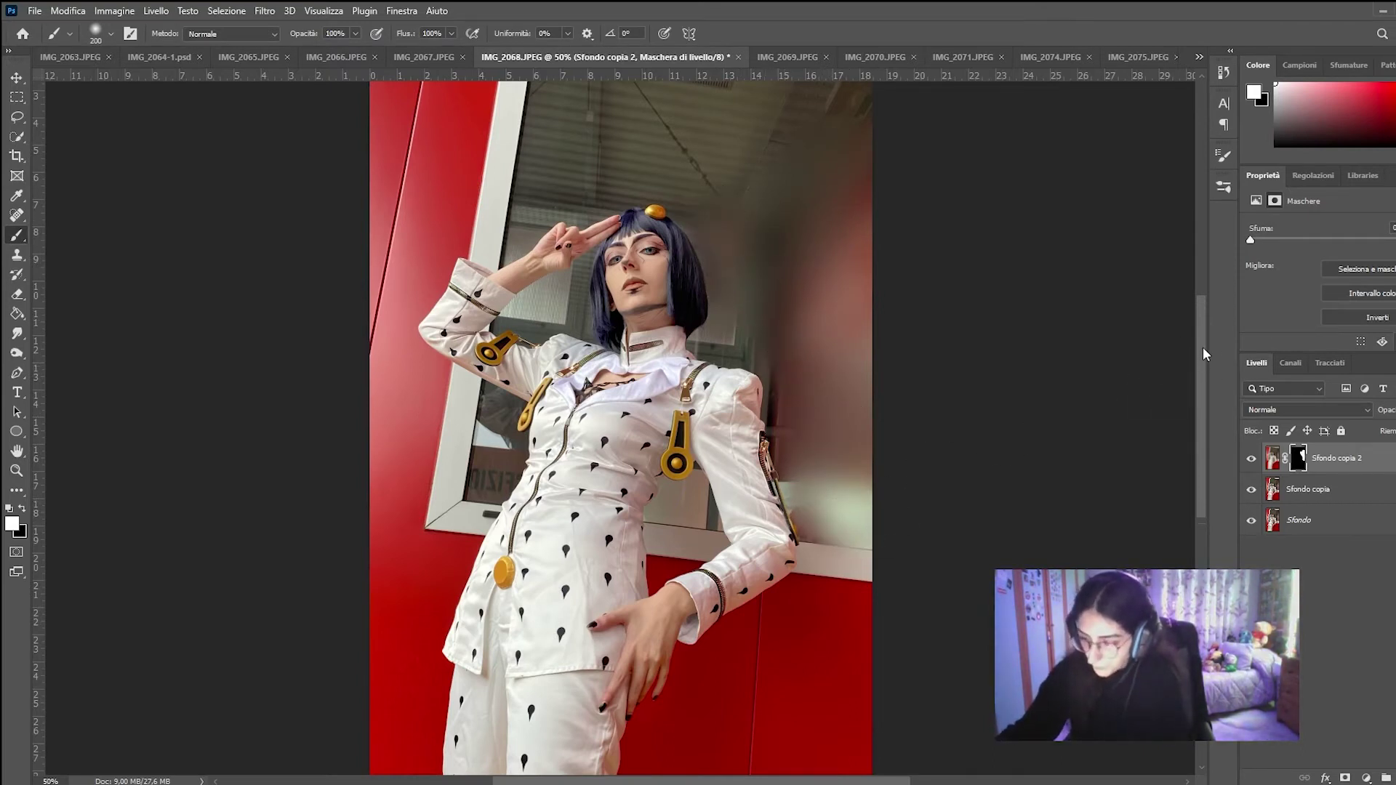
Step: Blur the upper window blinds, then the strip along the window frame with a 64 px brush
scroll(1203, 347, up, 3)
mouse_move(672, 160)
mouse_down()
mouse_move(557, 131)
mouse_move(570, 206)
mouse_move(549, 255)
mouse_move(621, 246)
mouse_move(764, 287)
mouse_move(717, 305)
mouse_up()
click(111, 33)
drag(167, 82, 142, 82)
click(537, 299)
drag(521, 321, 519, 335)
click(111, 34)
drag(142, 83, 116, 82)
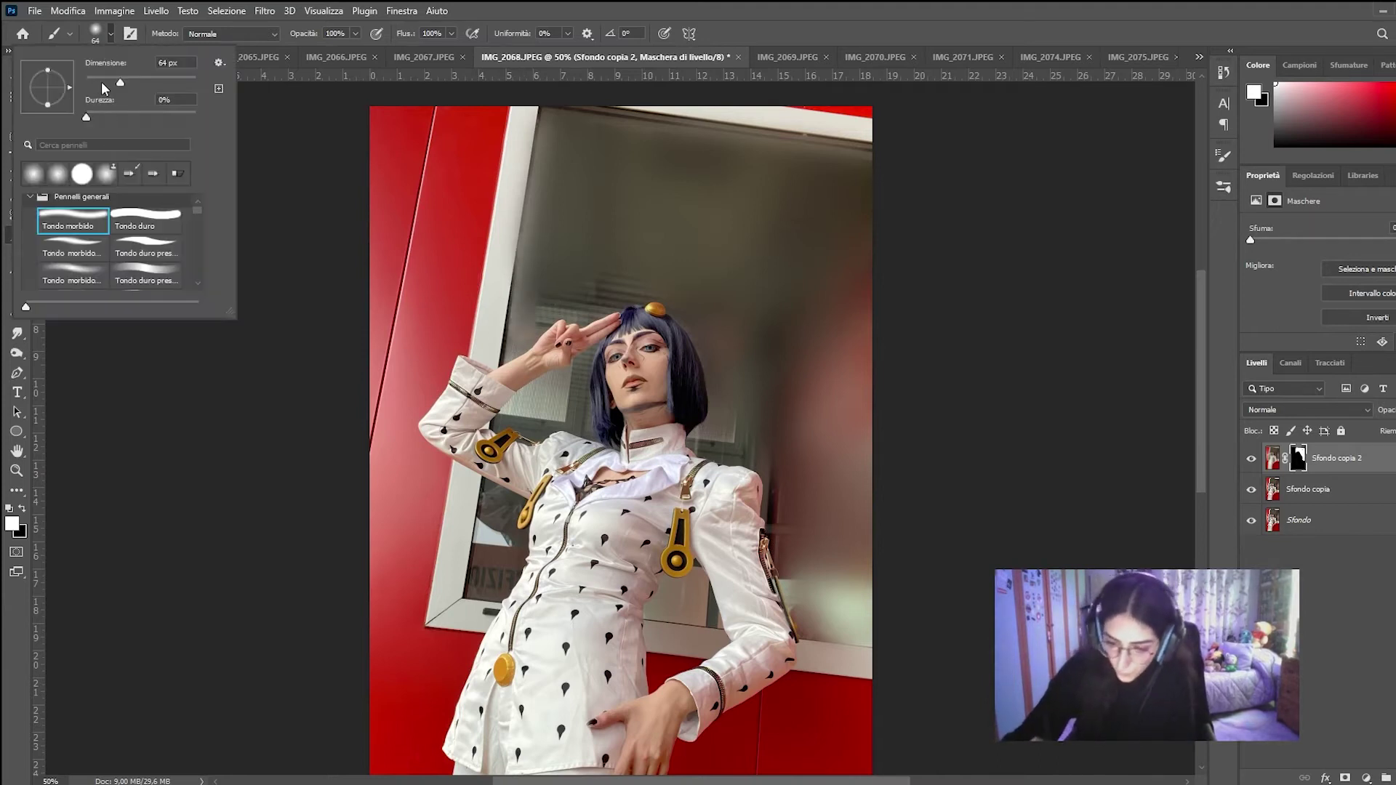
Step: With a 72 px brush, blur the window along the shoulder, the lettering, and between arm and hair
click(514, 347)
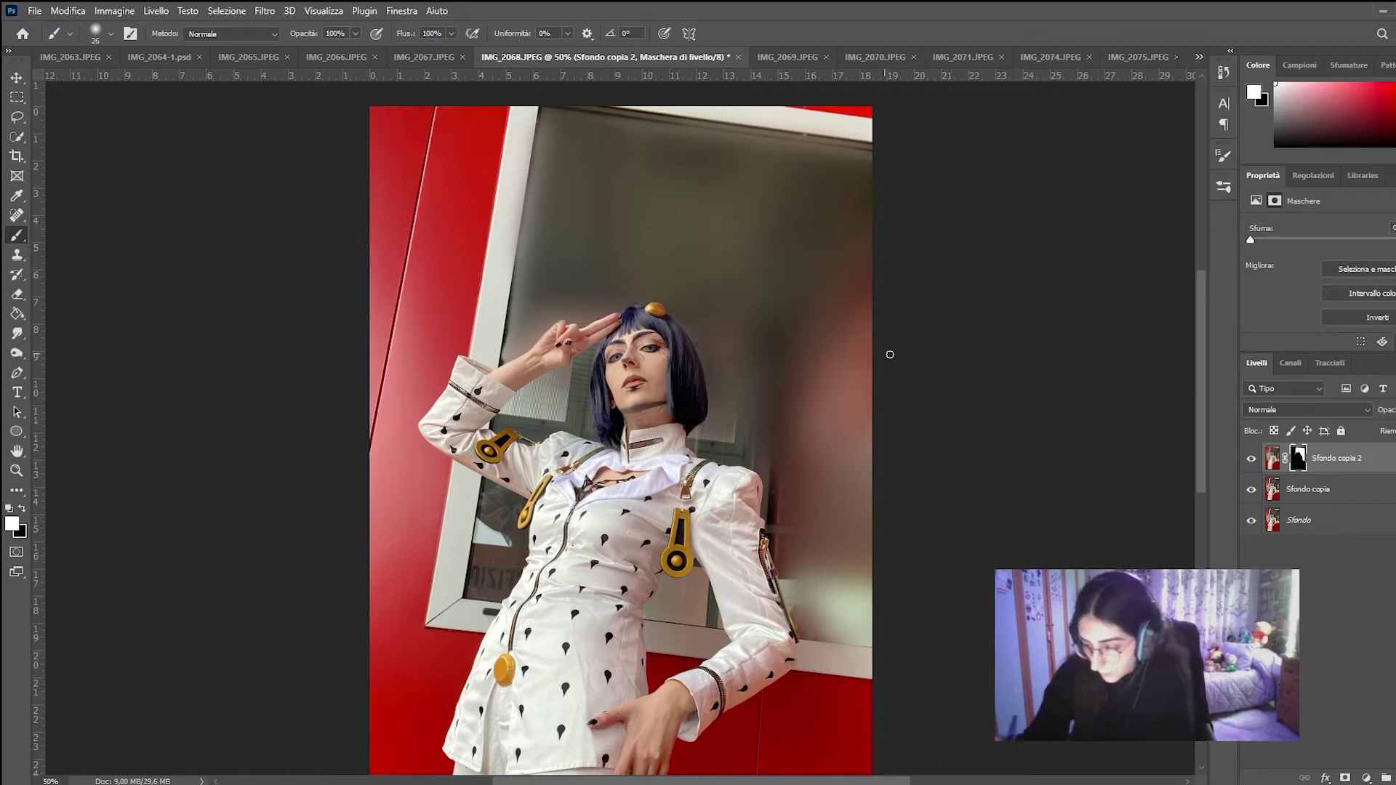
click(104, 35)
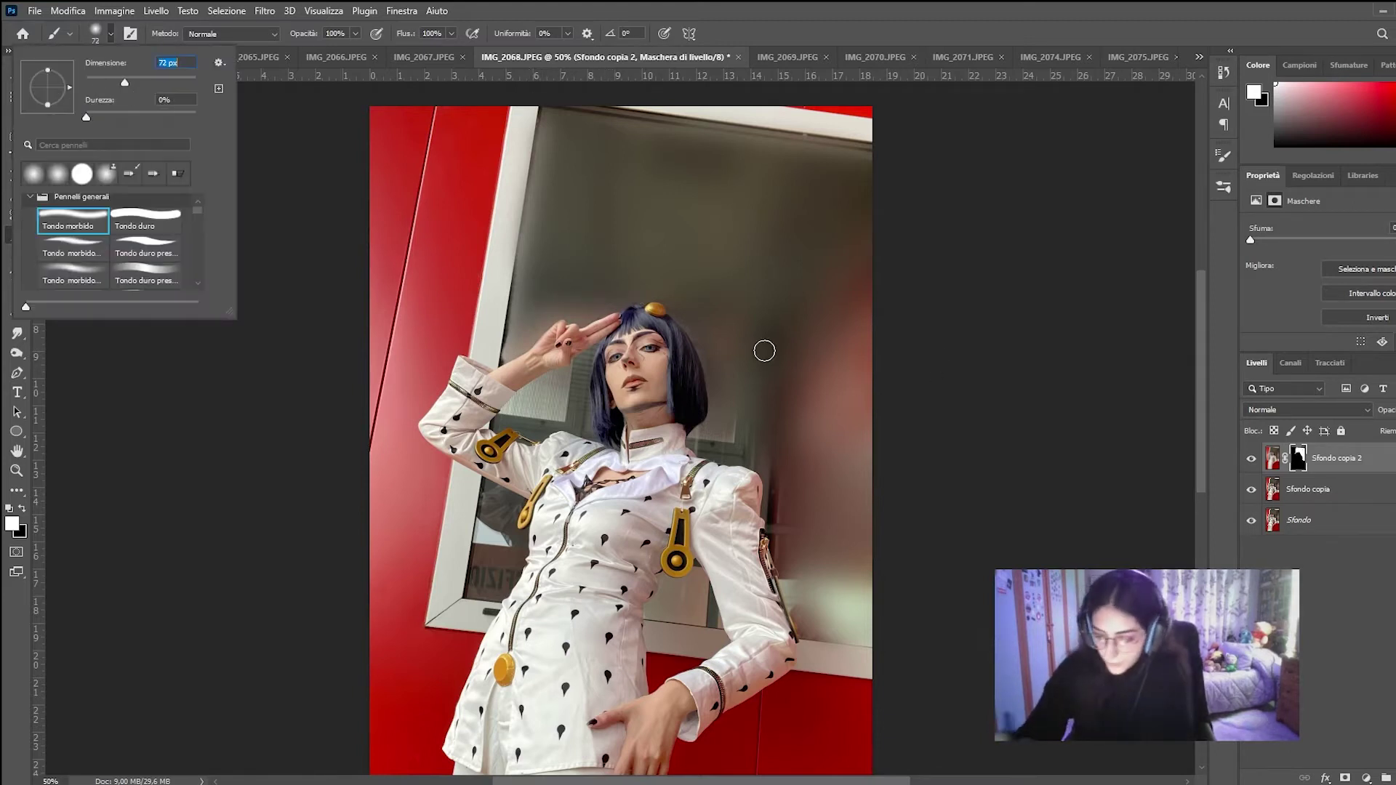
click(607, 236)
mouse_move(714, 437)
mouse_down()
mouse_move(773, 467)
mouse_move(796, 615)
mouse_up()
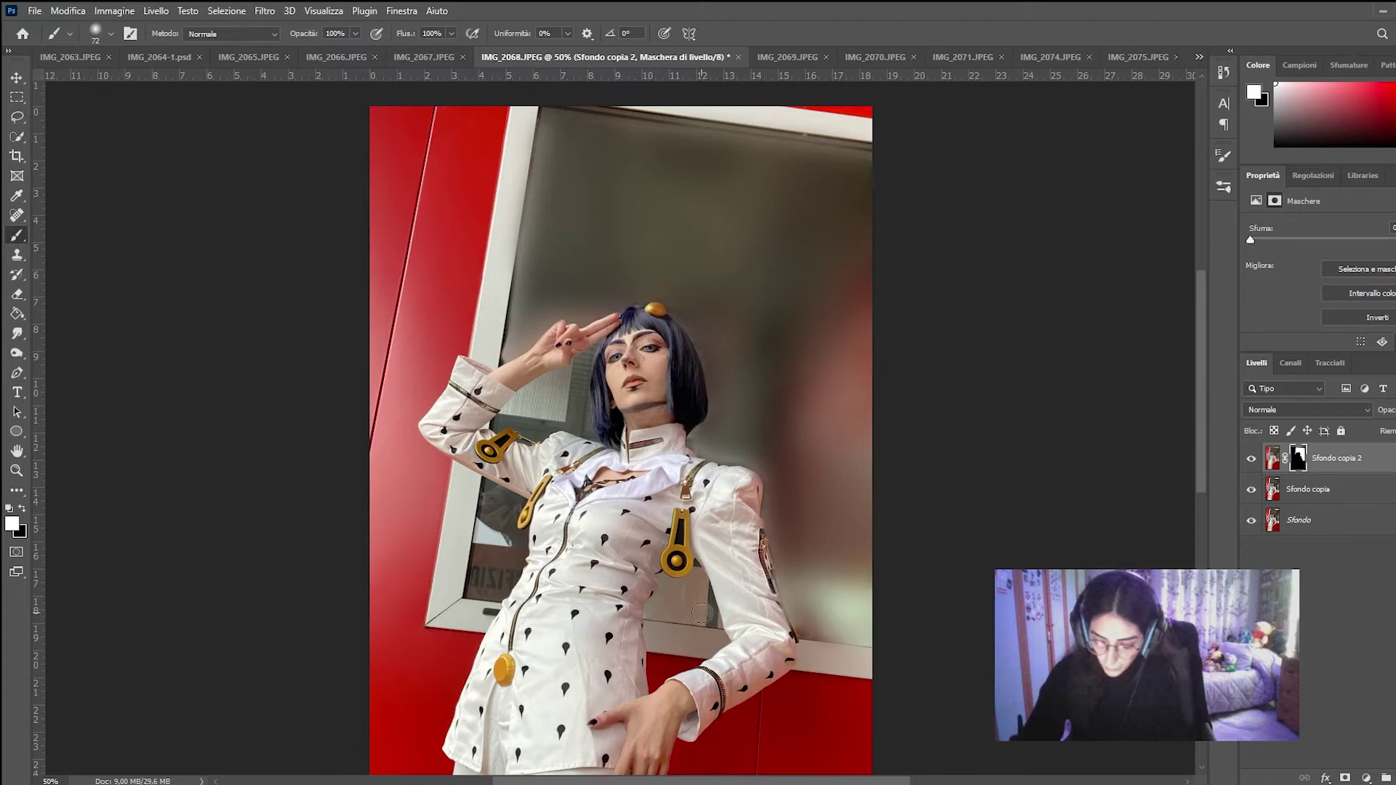
mouse_move(511, 557)
mouse_down()
mouse_move(476, 586)
mouse_move(500, 561)
mouse_move(509, 571)
mouse_move(493, 502)
mouse_move(509, 504)
mouse_move(512, 550)
mouse_move(498, 586)
mouse_up()
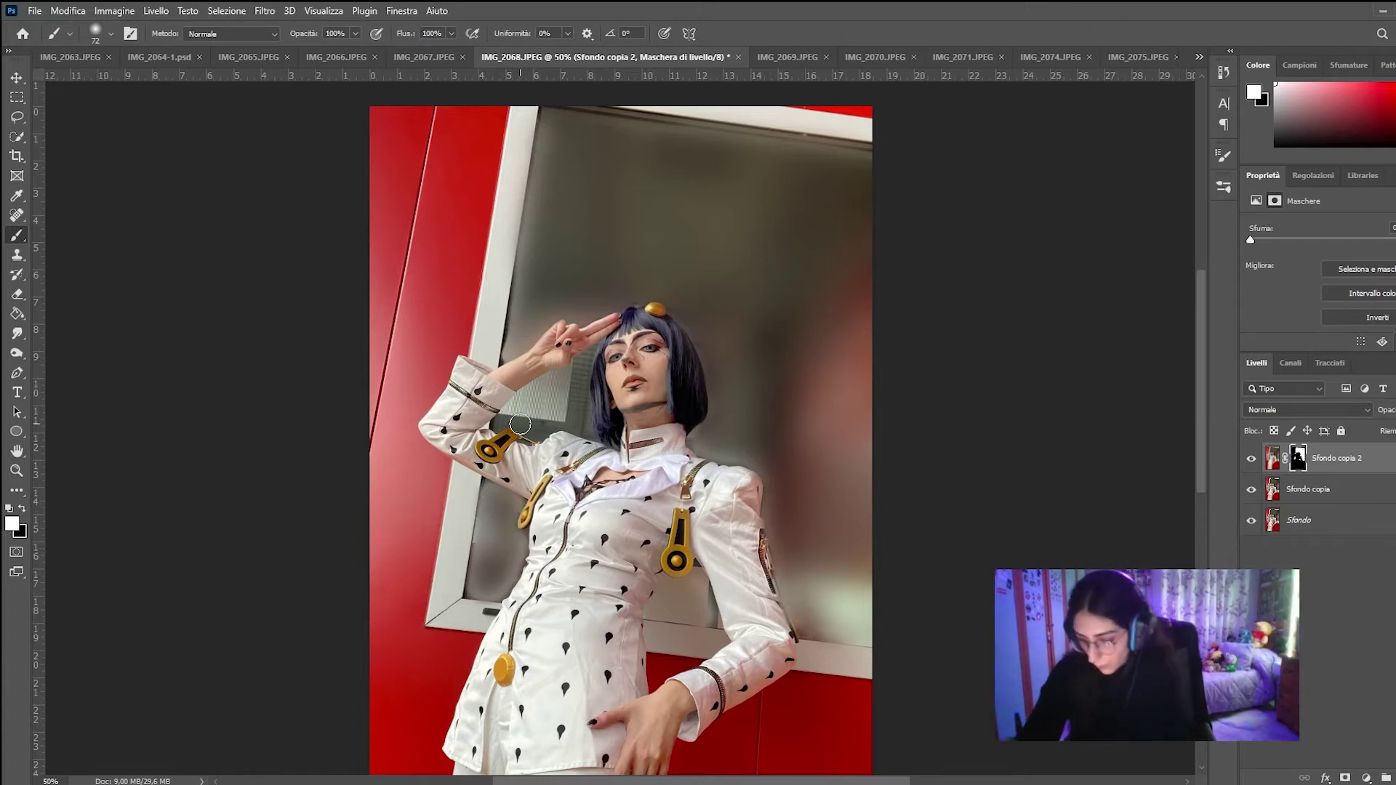
mouse_move(523, 410)
mouse_down()
mouse_move(506, 420)
mouse_move(585, 426)
mouse_move(576, 385)
mouse_move(538, 389)
mouse_up()
Step: Swap the painting colours between black and white and shrink the brush to 18 px for edge cleanup
click(111, 34)
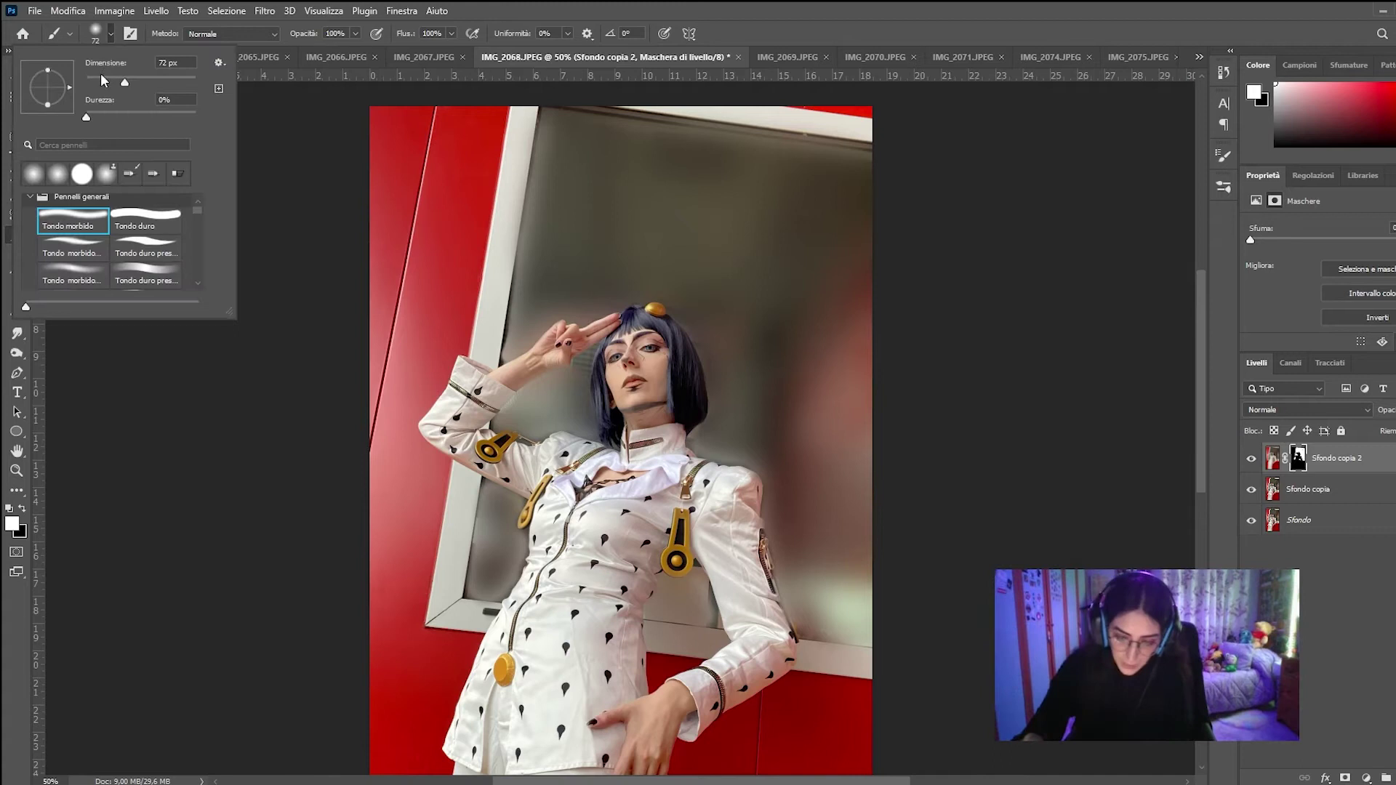
click(580, 375)
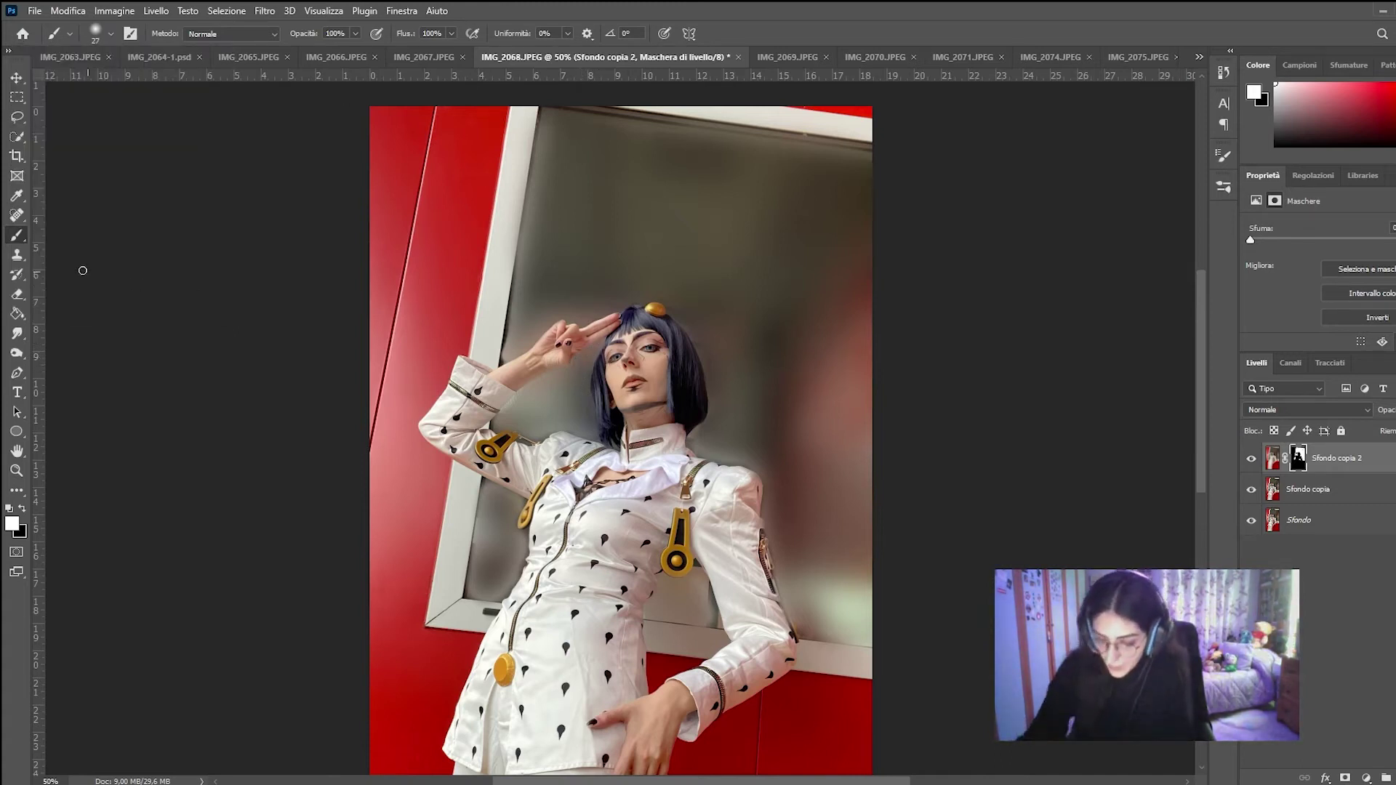
click(23, 509)
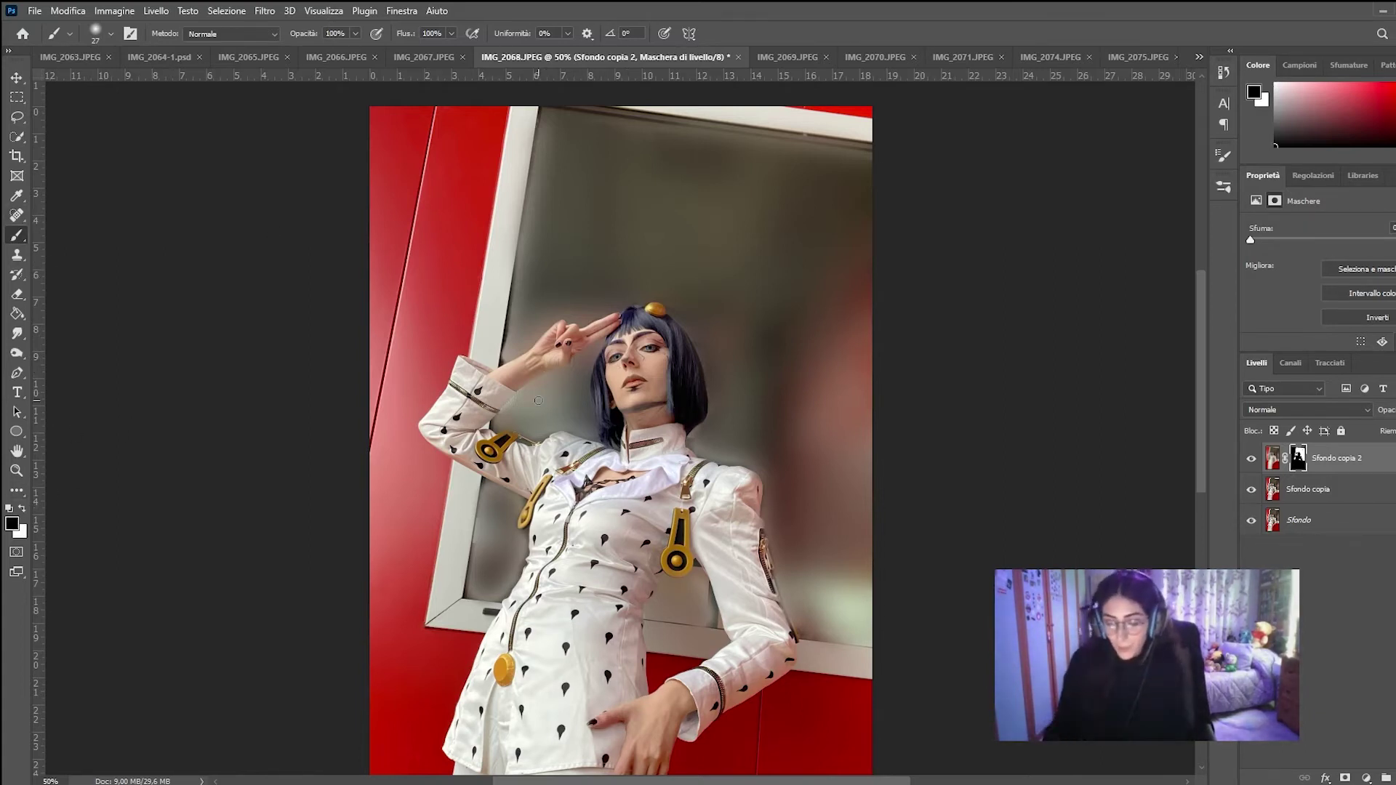
click(22, 509)
click(23, 508)
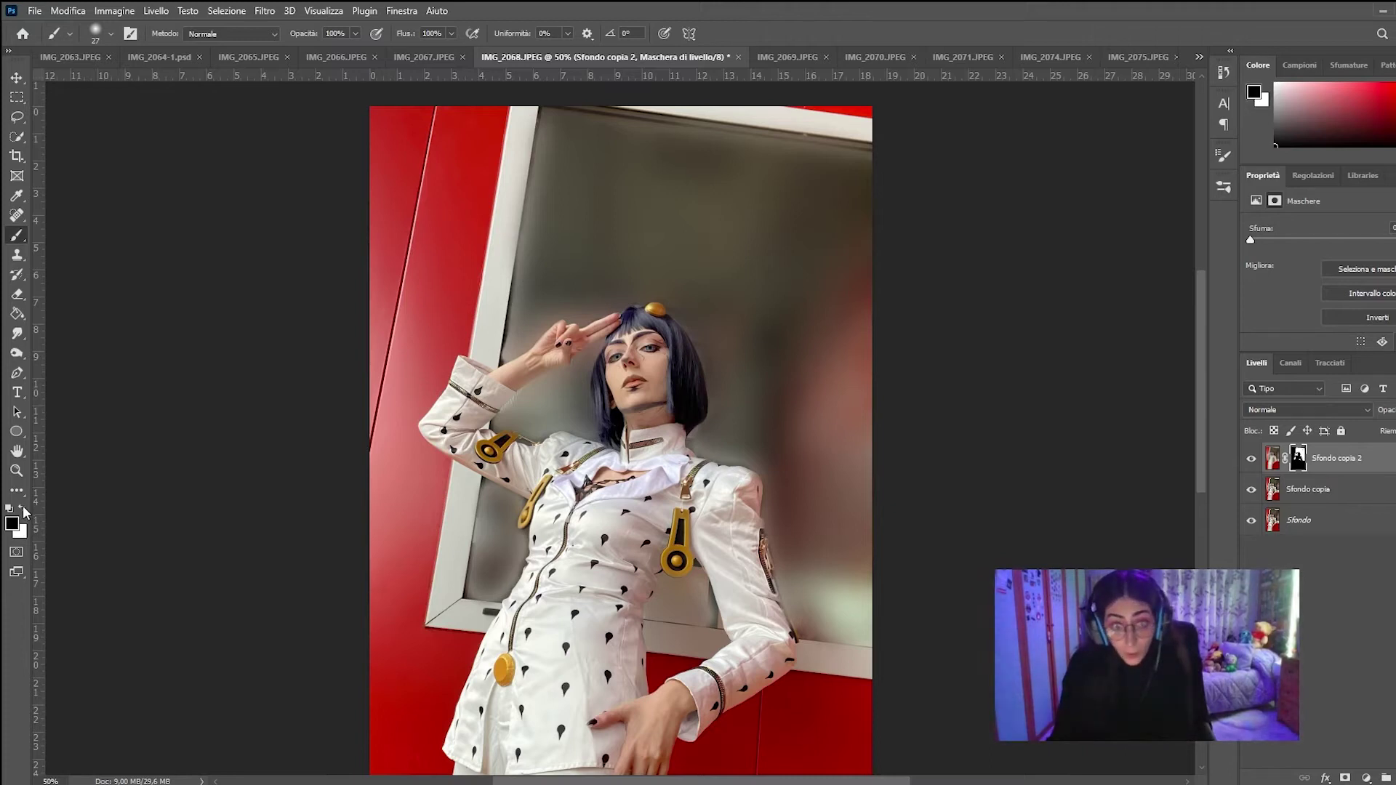
click(23, 513)
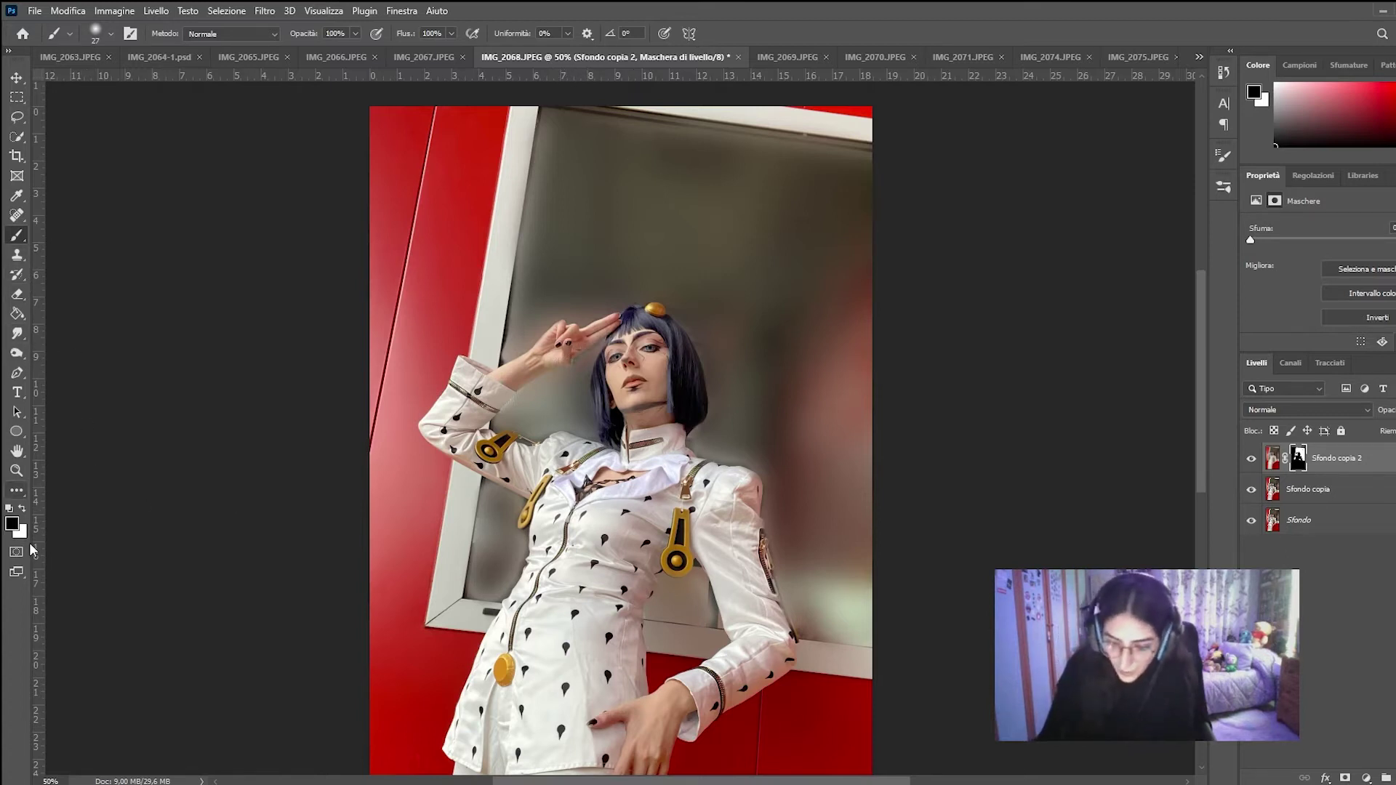
click(22, 511)
click(110, 33)
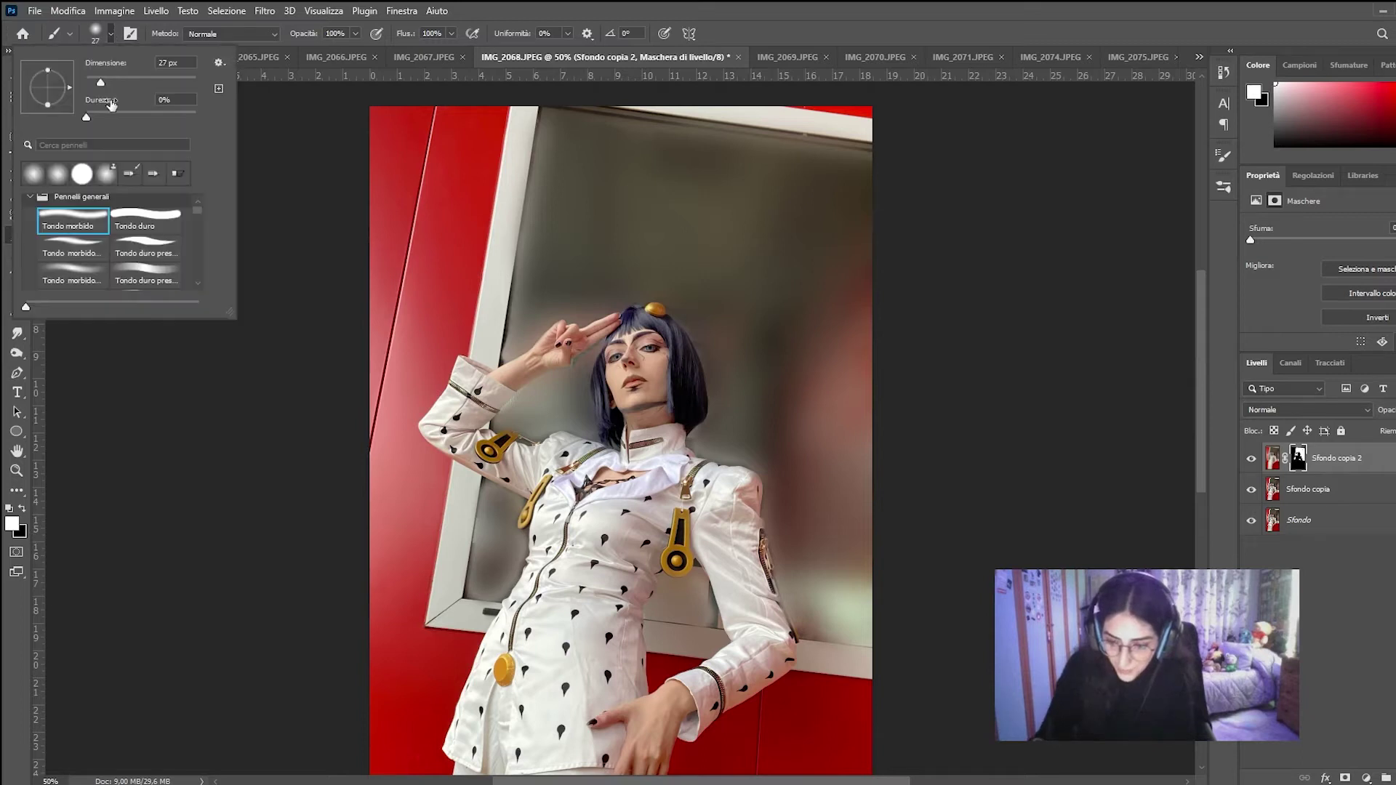
drag(99, 86, 96, 85)
click(577, 362)
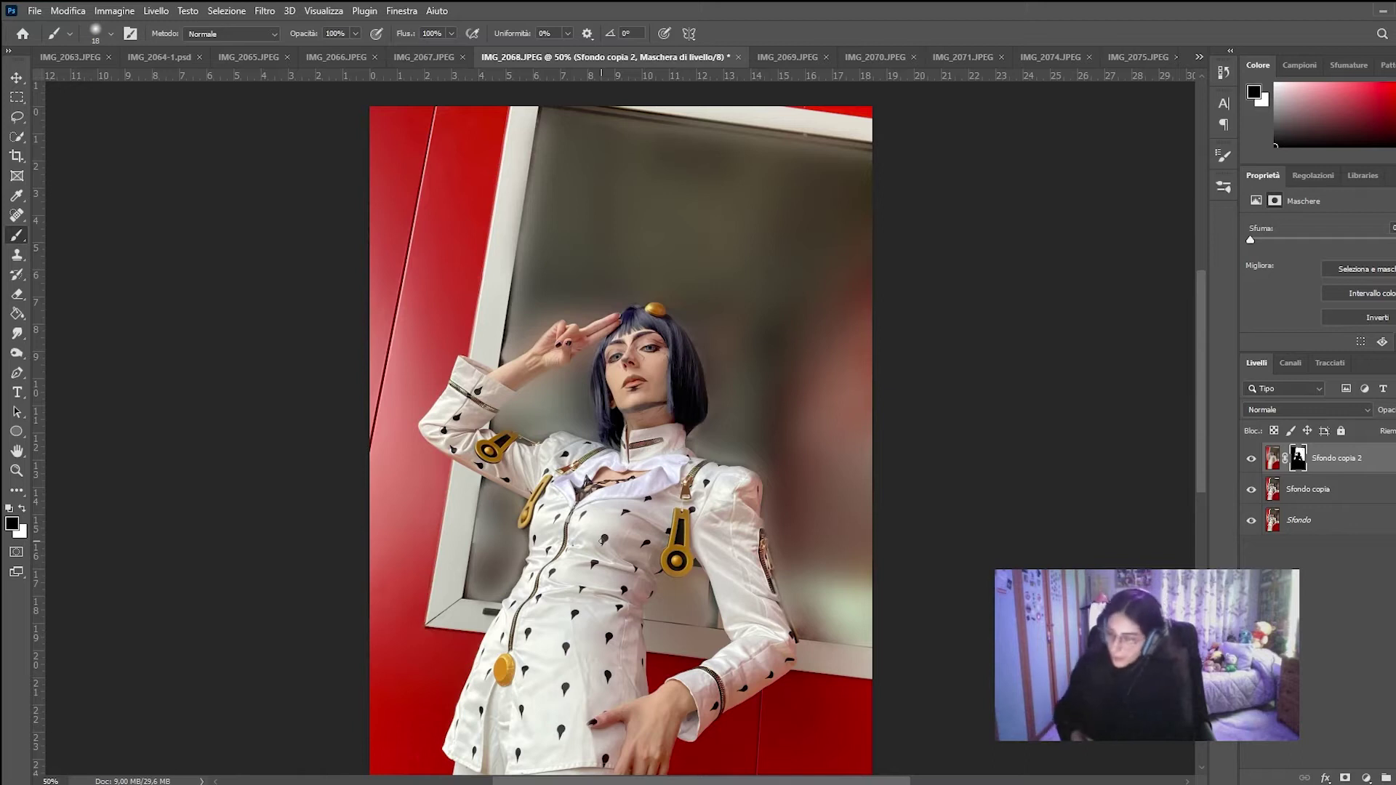
key(x)
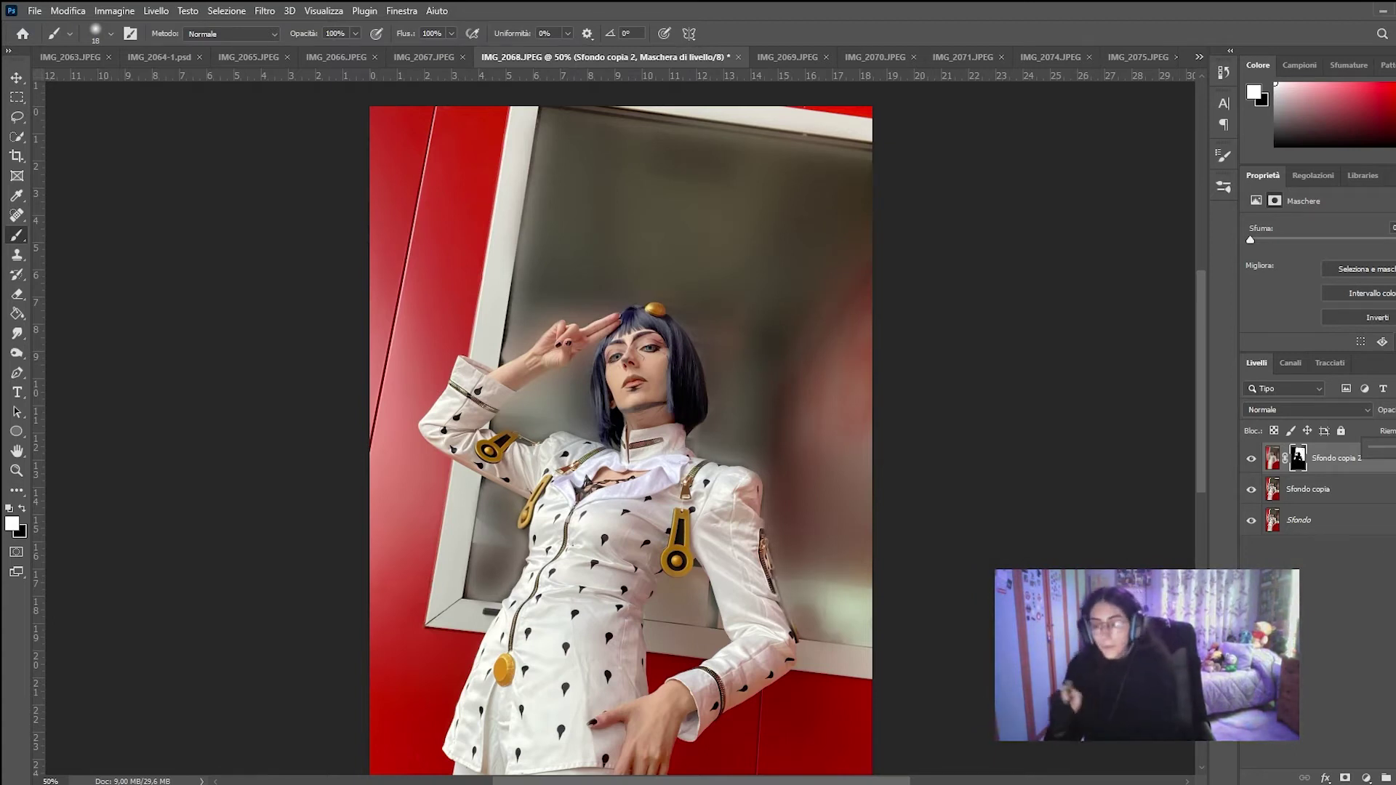
Step: Smudge the left and right hair edges into the blurred background, then zoom out to the whole photo
click(16, 333)
drag(595, 382, 585, 432)
drag(722, 394, 703, 440)
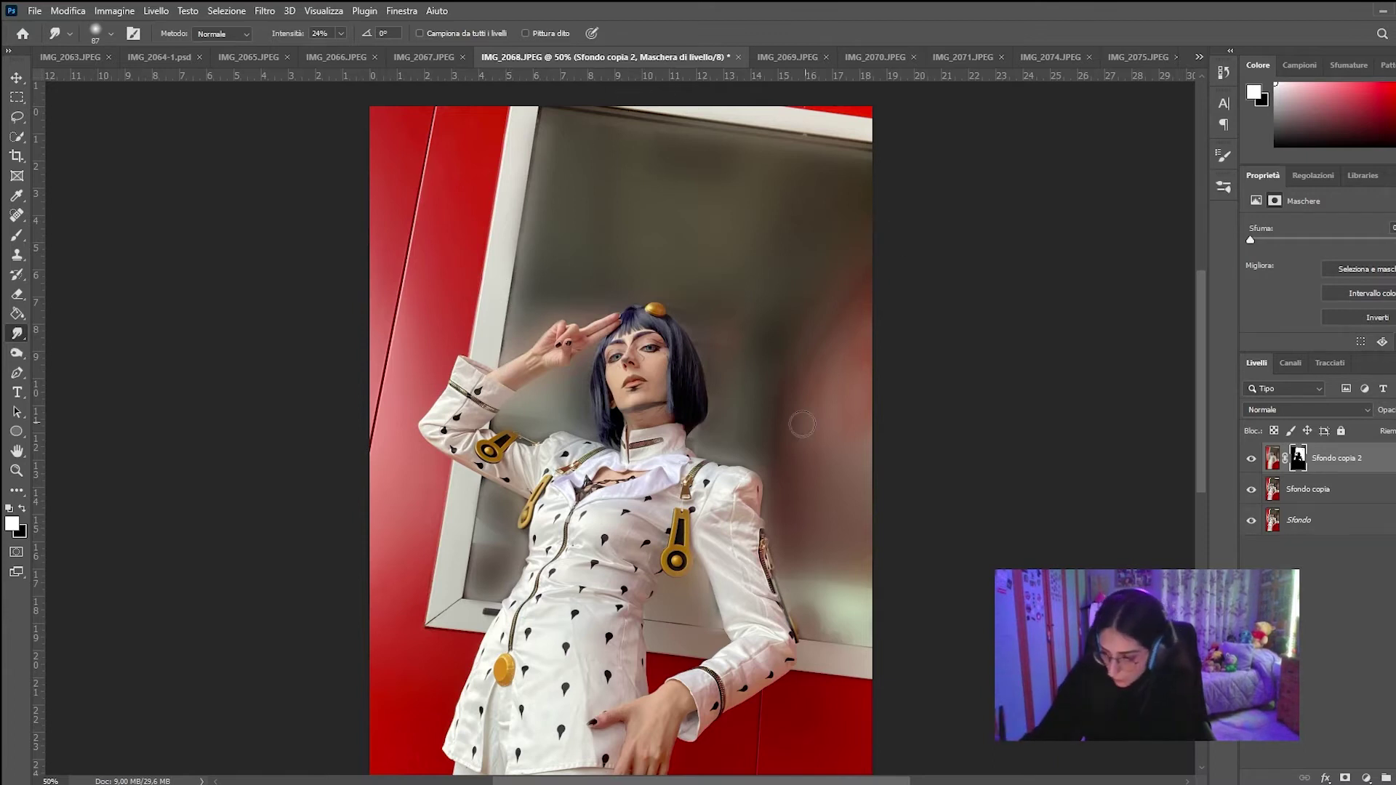
key(ctrl+z)
key(ctrl+minus)
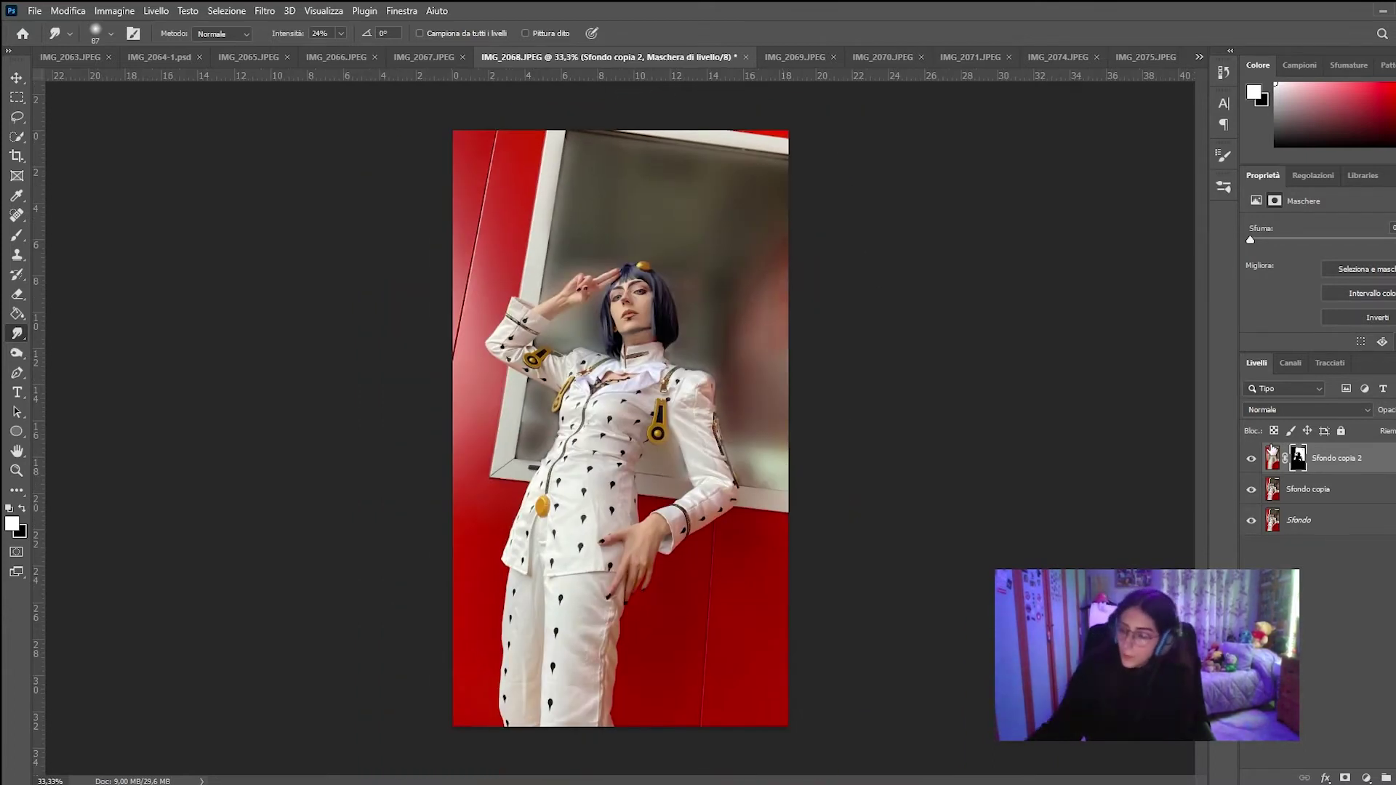
click(1252, 459)
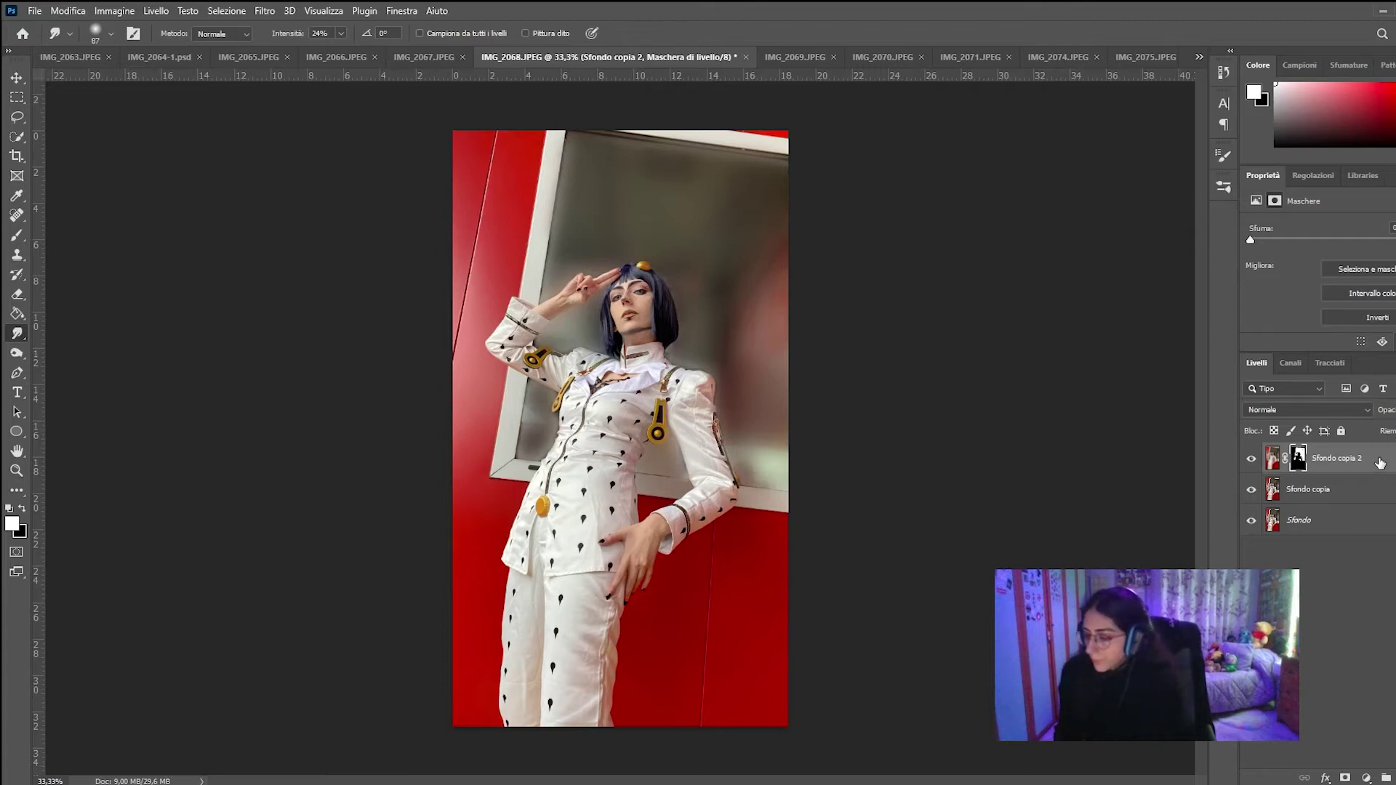
Step: Merge Sfondo copia 2 down into Sfondo copia and toggle its visibility to compare
right_click(1380, 462)
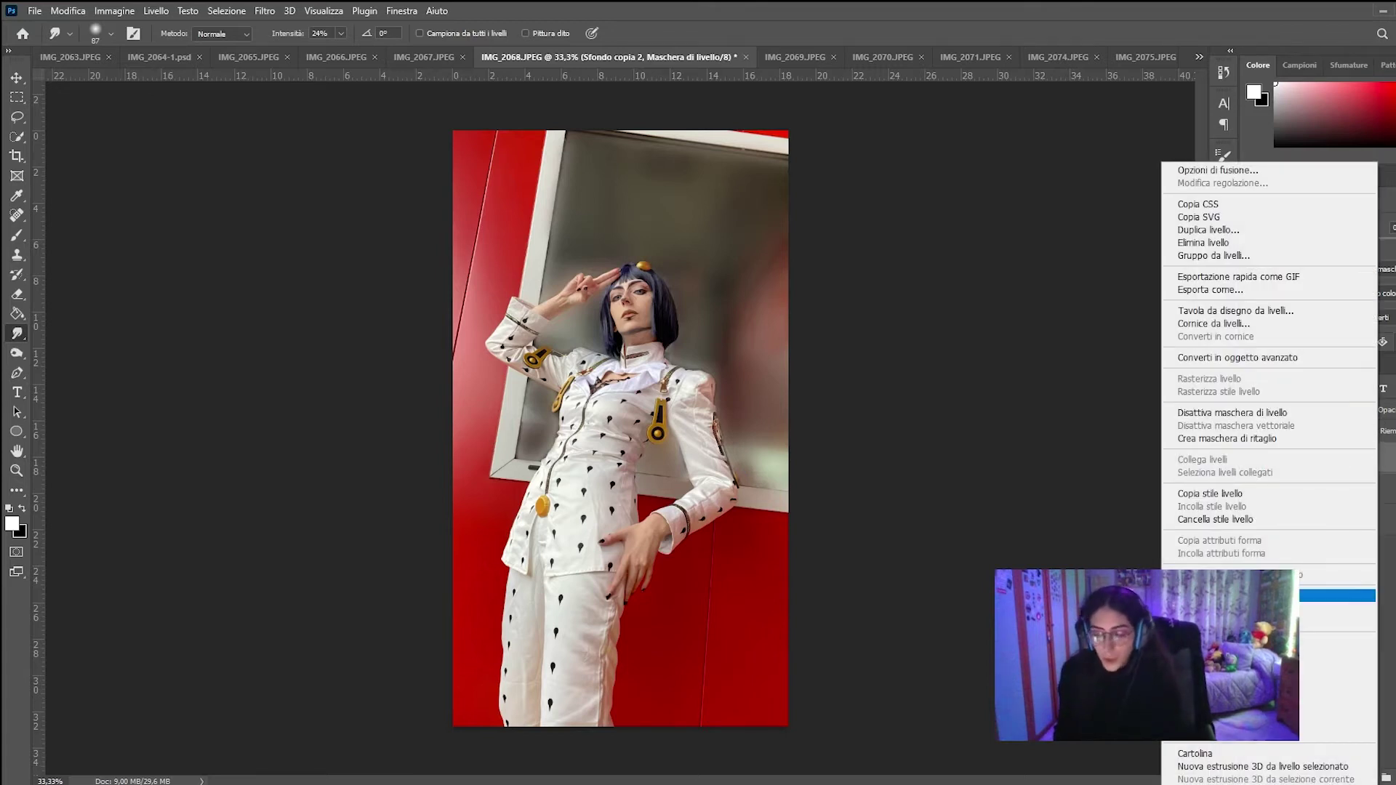
click(1339, 596)
click(1261, 464)
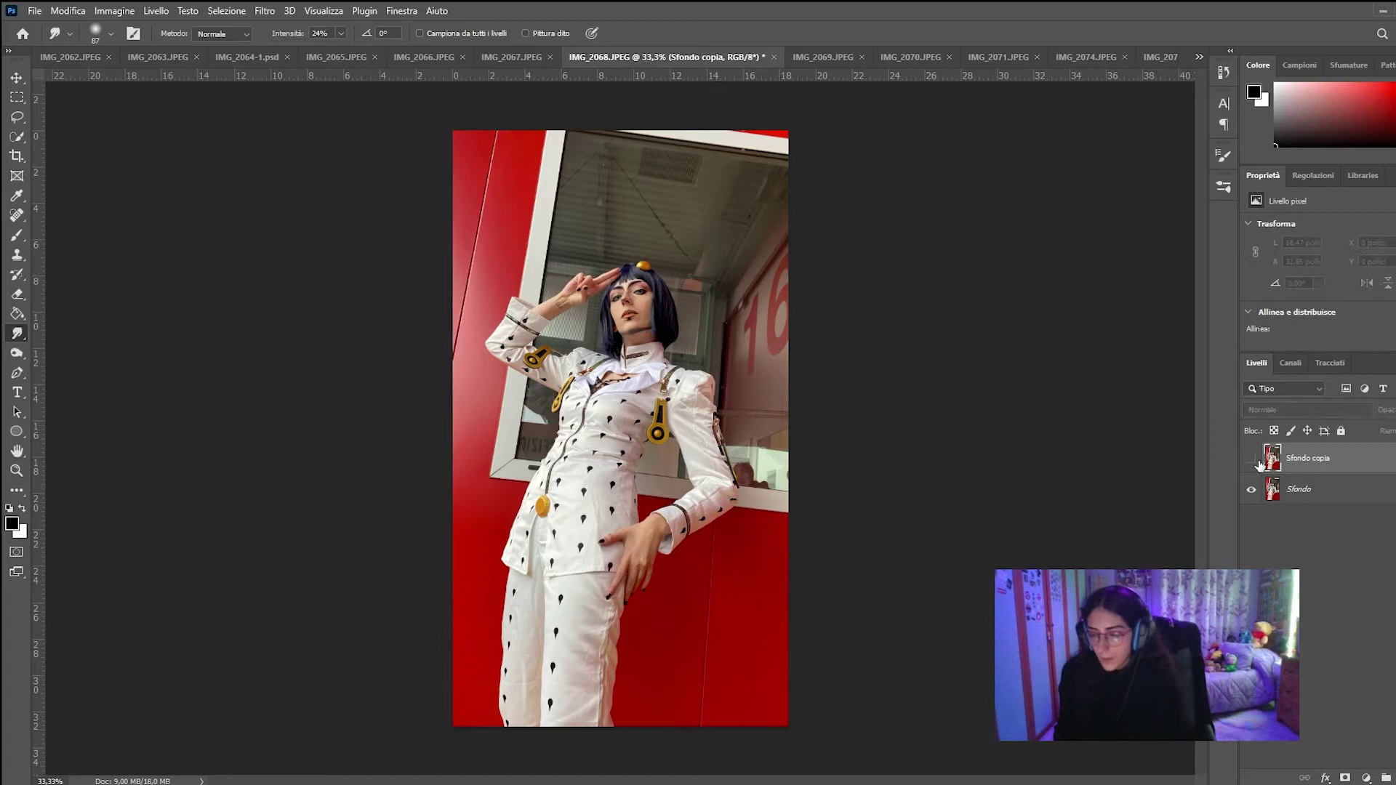
click(1261, 464)
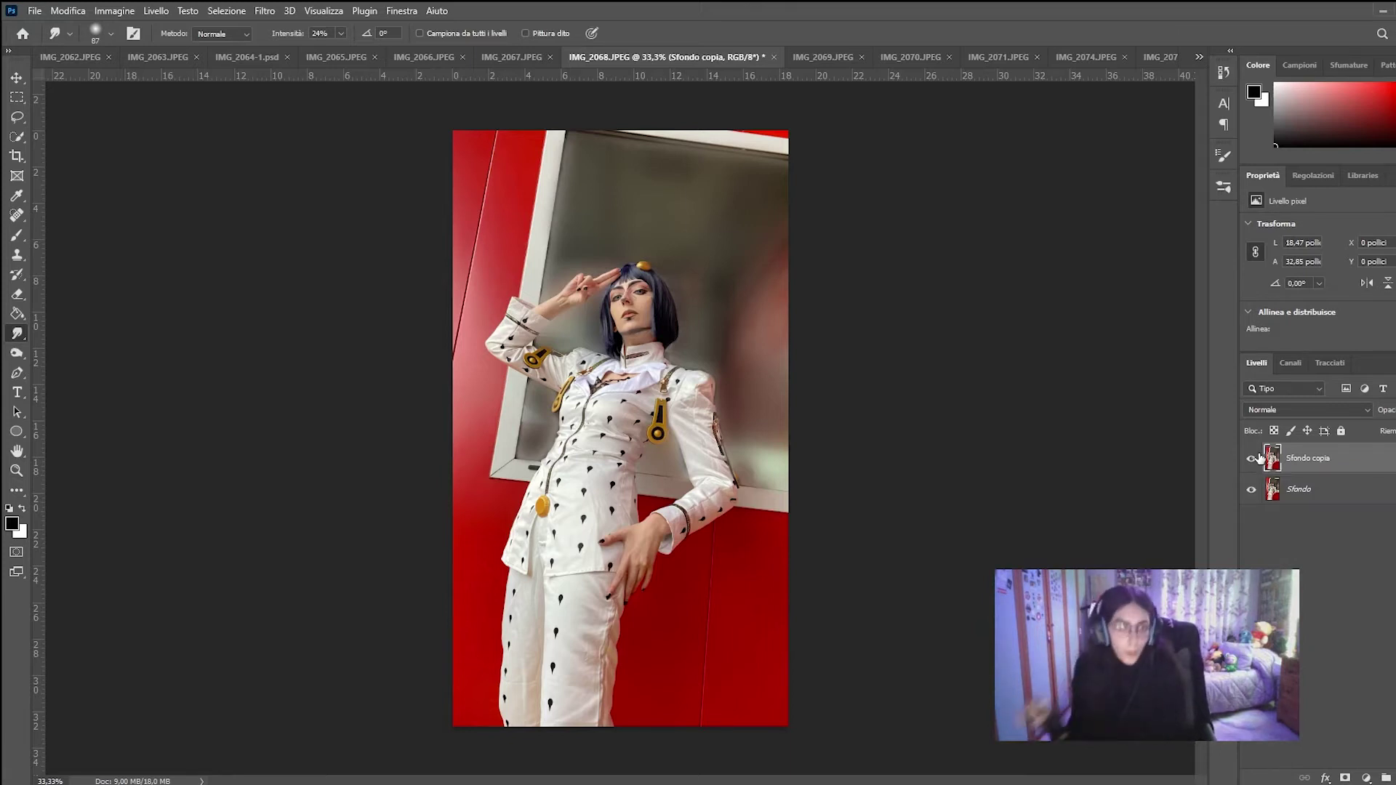
Step: Zoom in on the face and back out to inspect the retouched photo
click(265, 11)
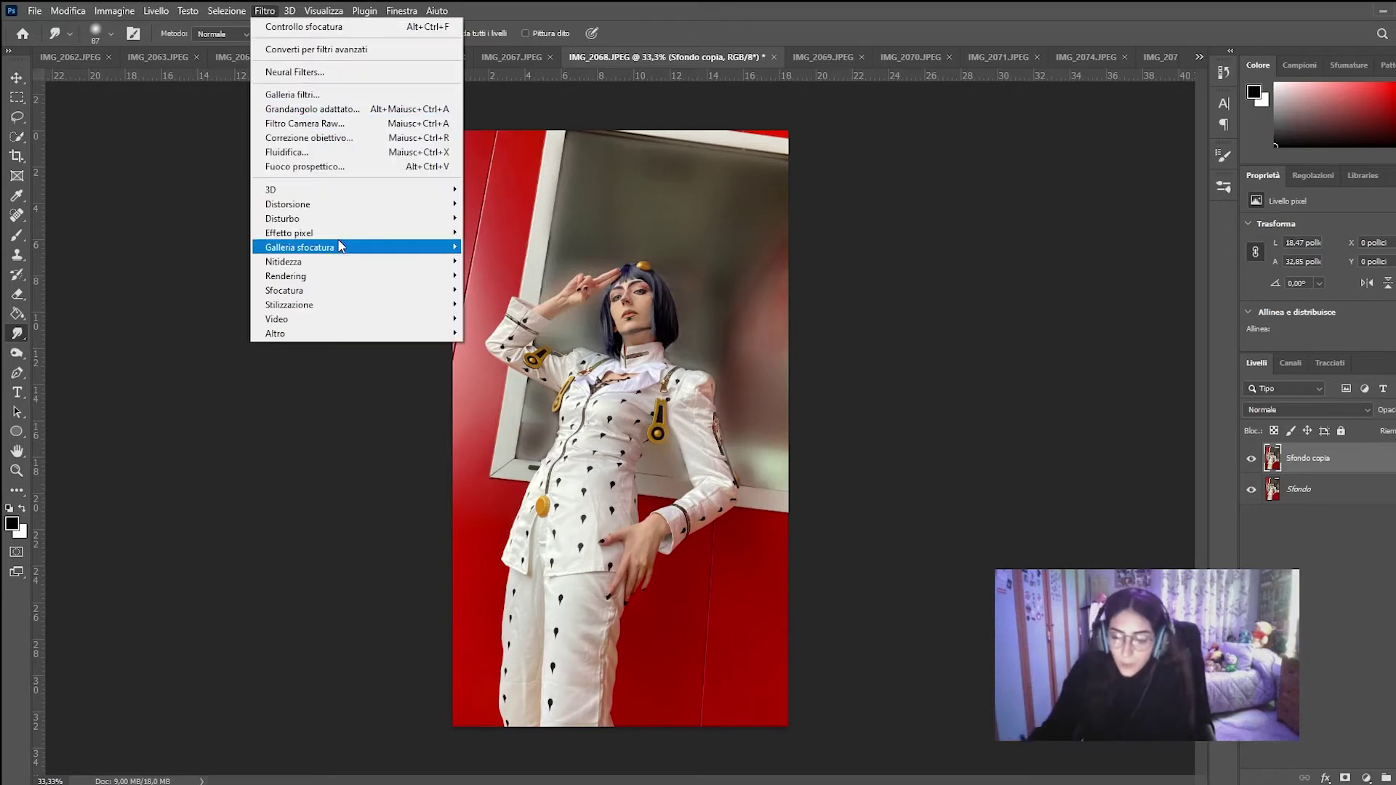
click(273, 537)
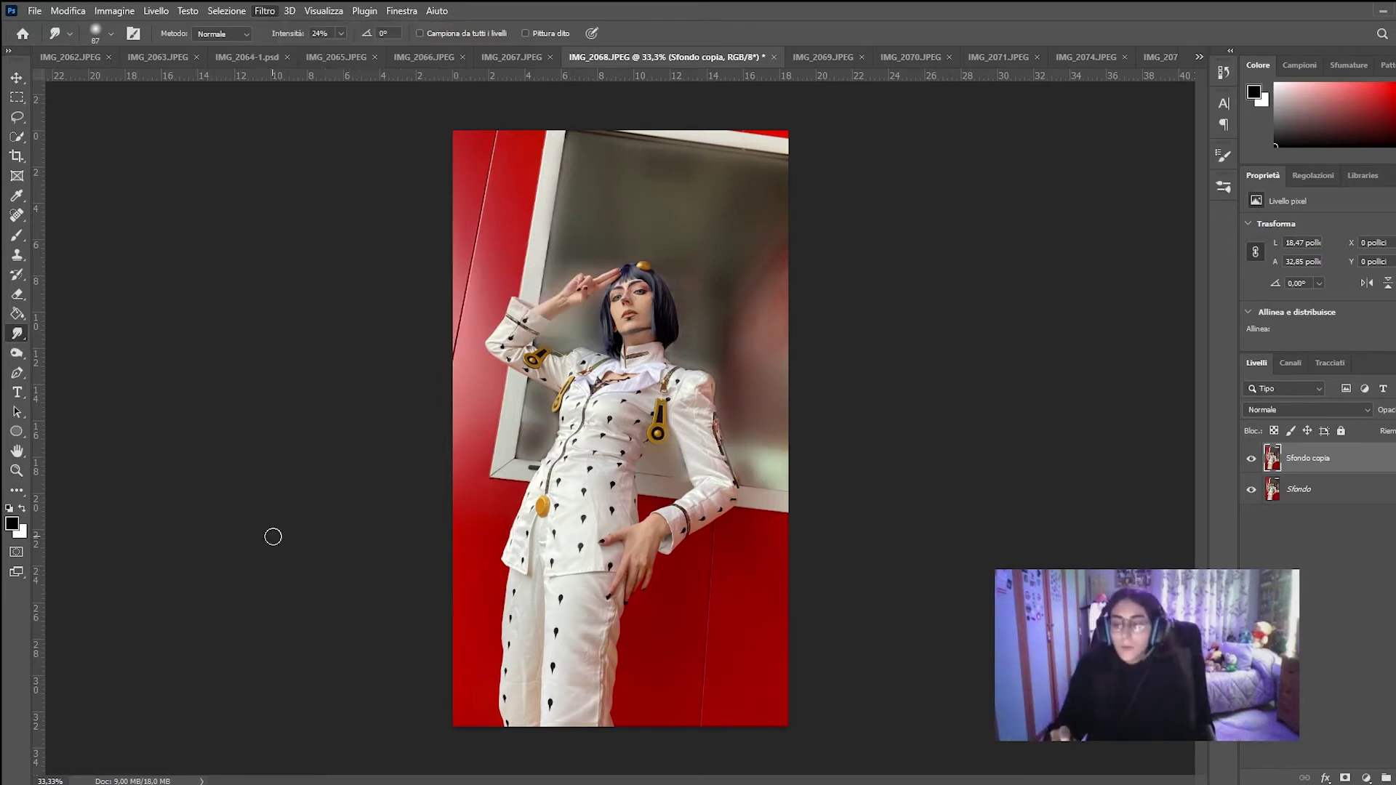
key(ctrl+plus)
key(ctrl+plus)
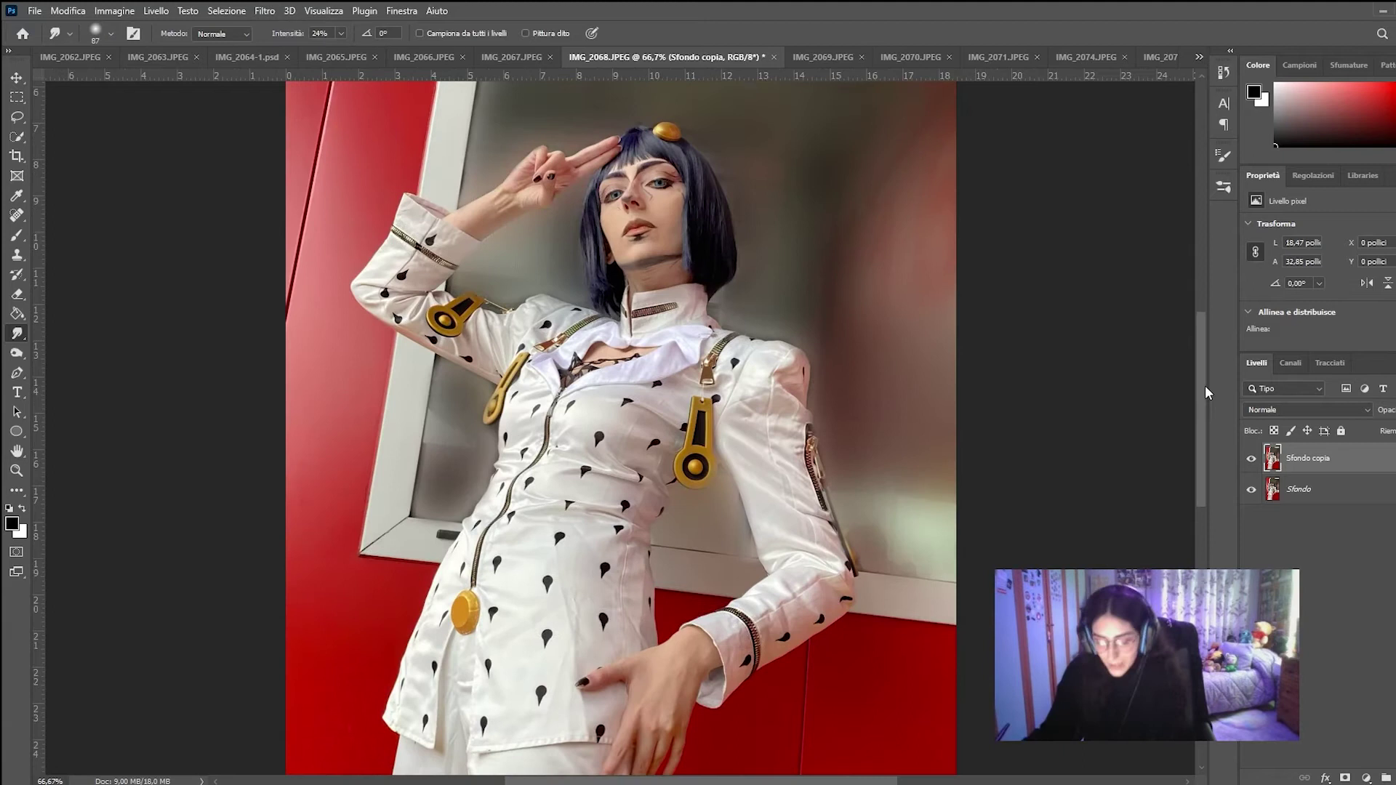
drag(1206, 385, 1206, 320)
key(ctrl+plus)
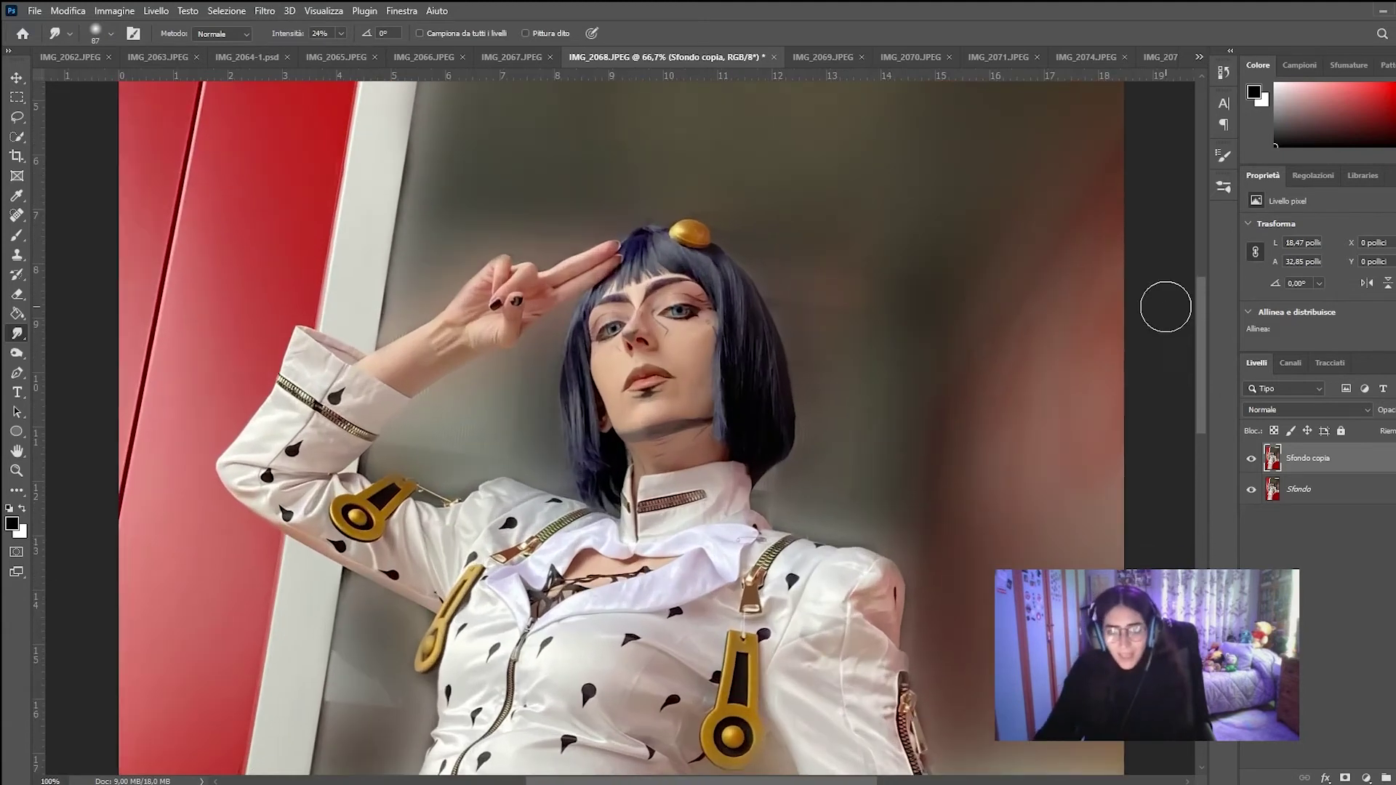
key(ctrl+plus)
key(ctrl+plus)
key(ctrl+minus)
key(ctrl+minus)
key(ctrl+minus)
key(ctrl+minus)
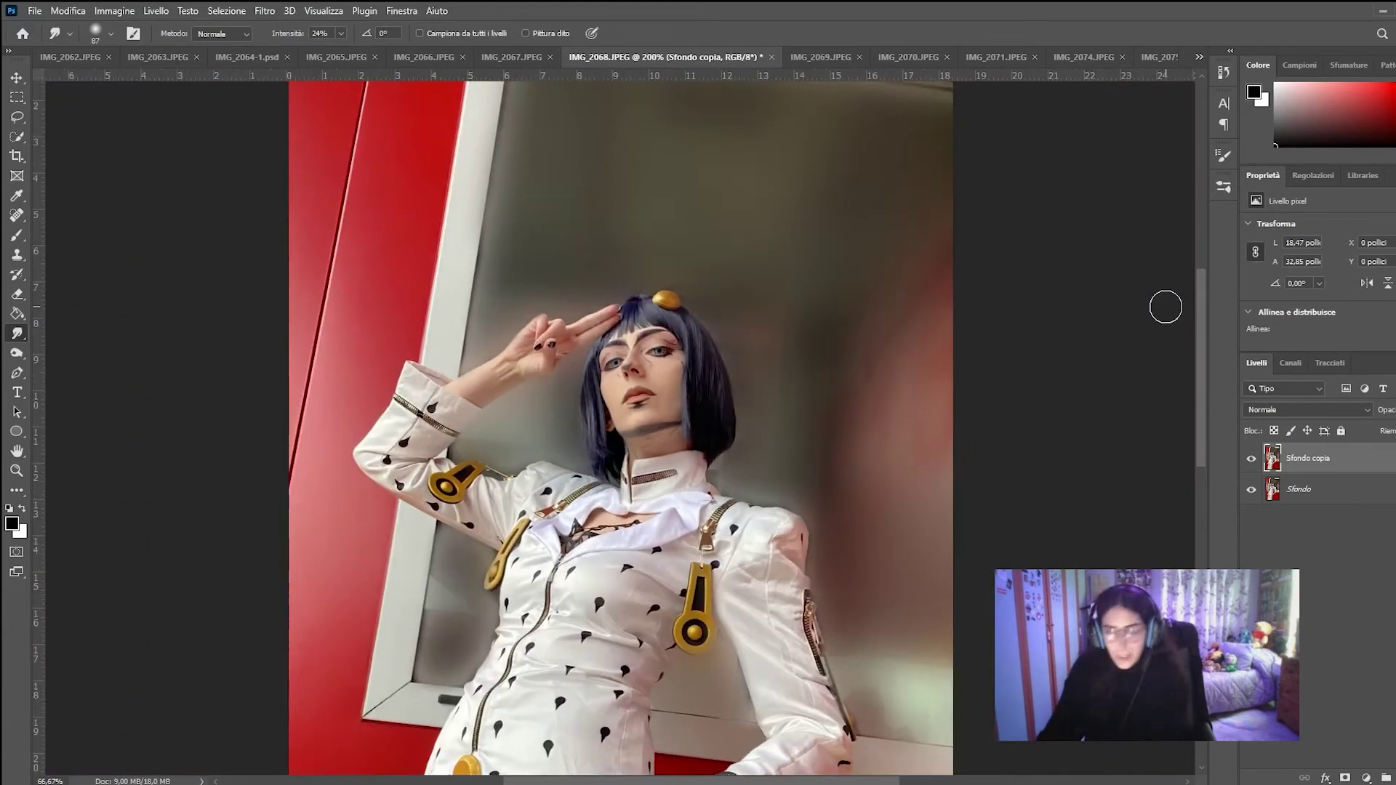
key(ctrl+minus)
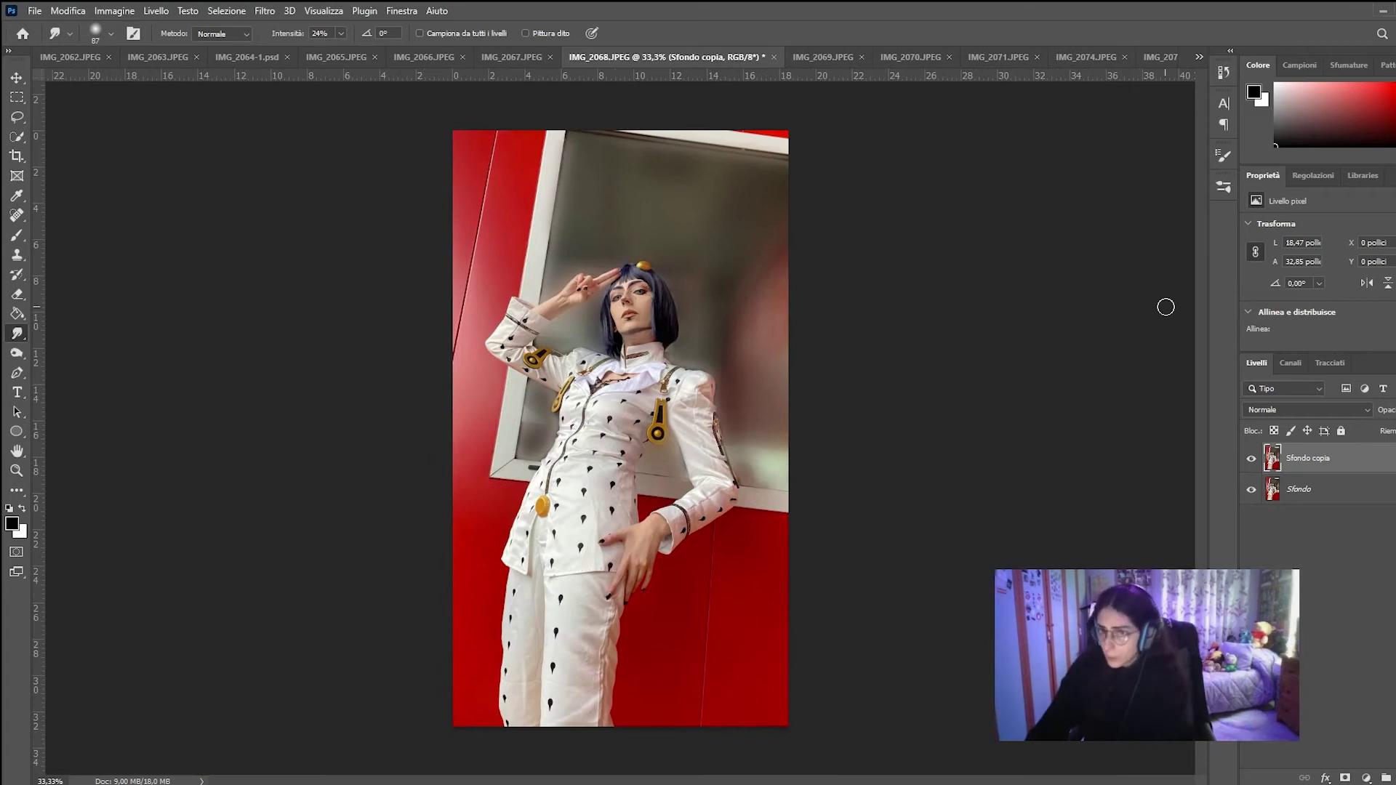
key(ctrl+plus)
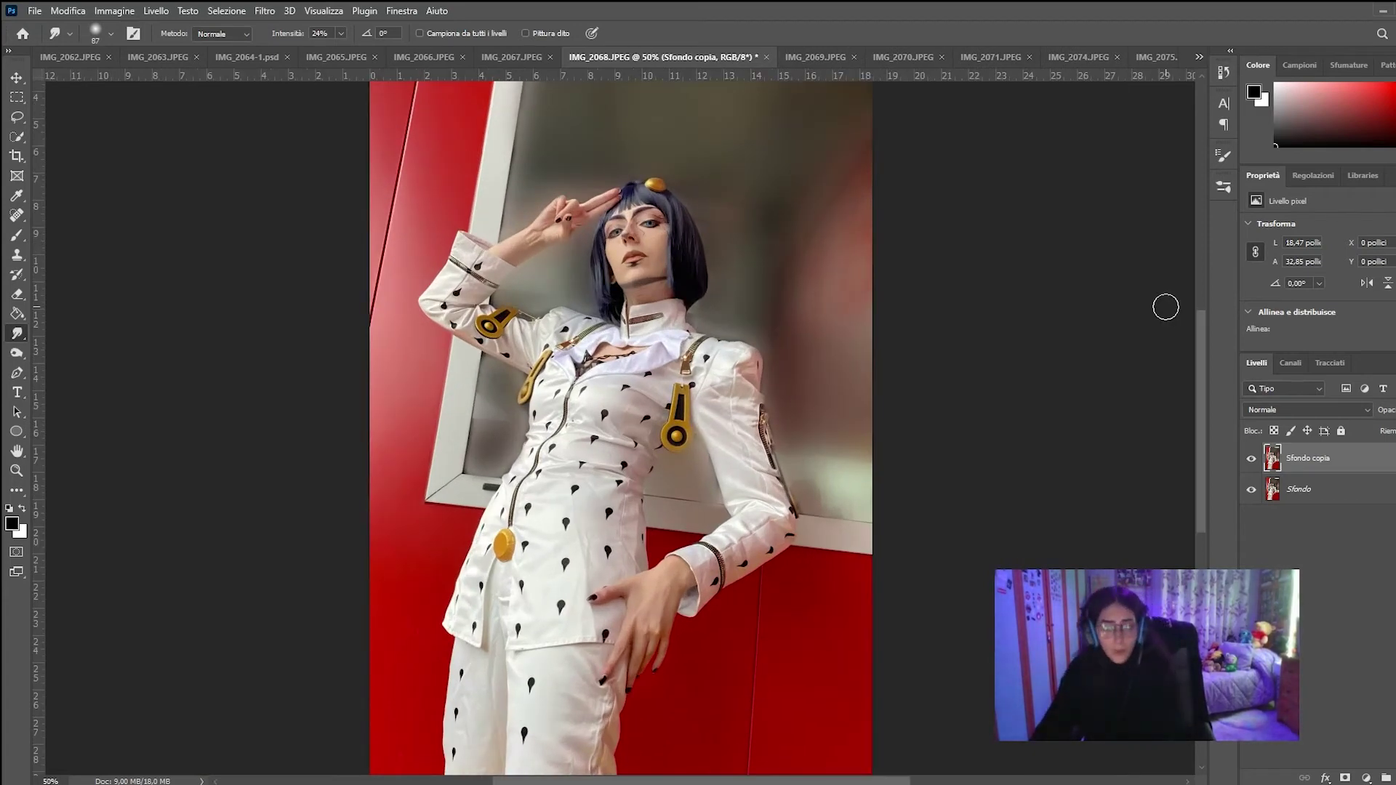
key(ctrl+minus)
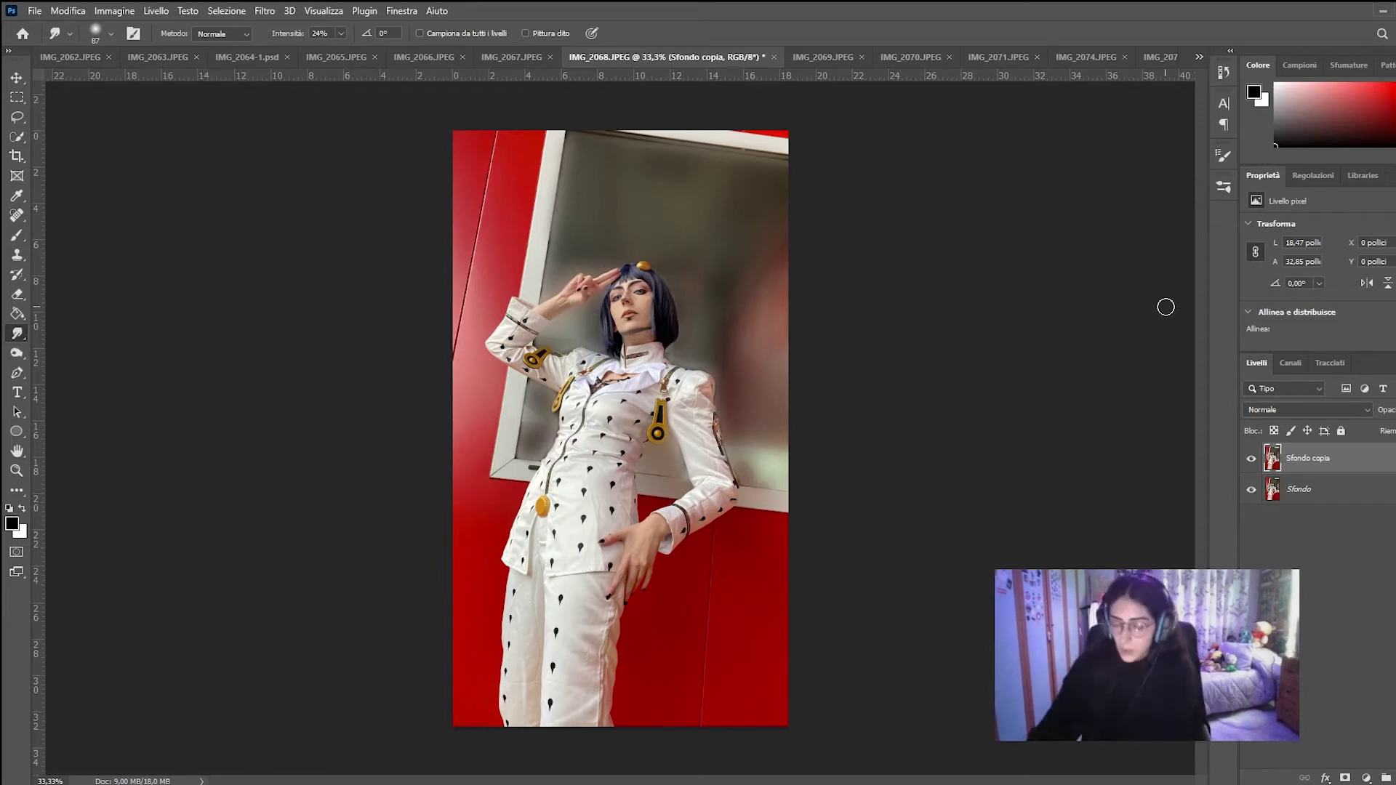
Step: Add a new empty layer, Livello 1, above Sfondo copia for the ink lines
key(ctrl+plus)
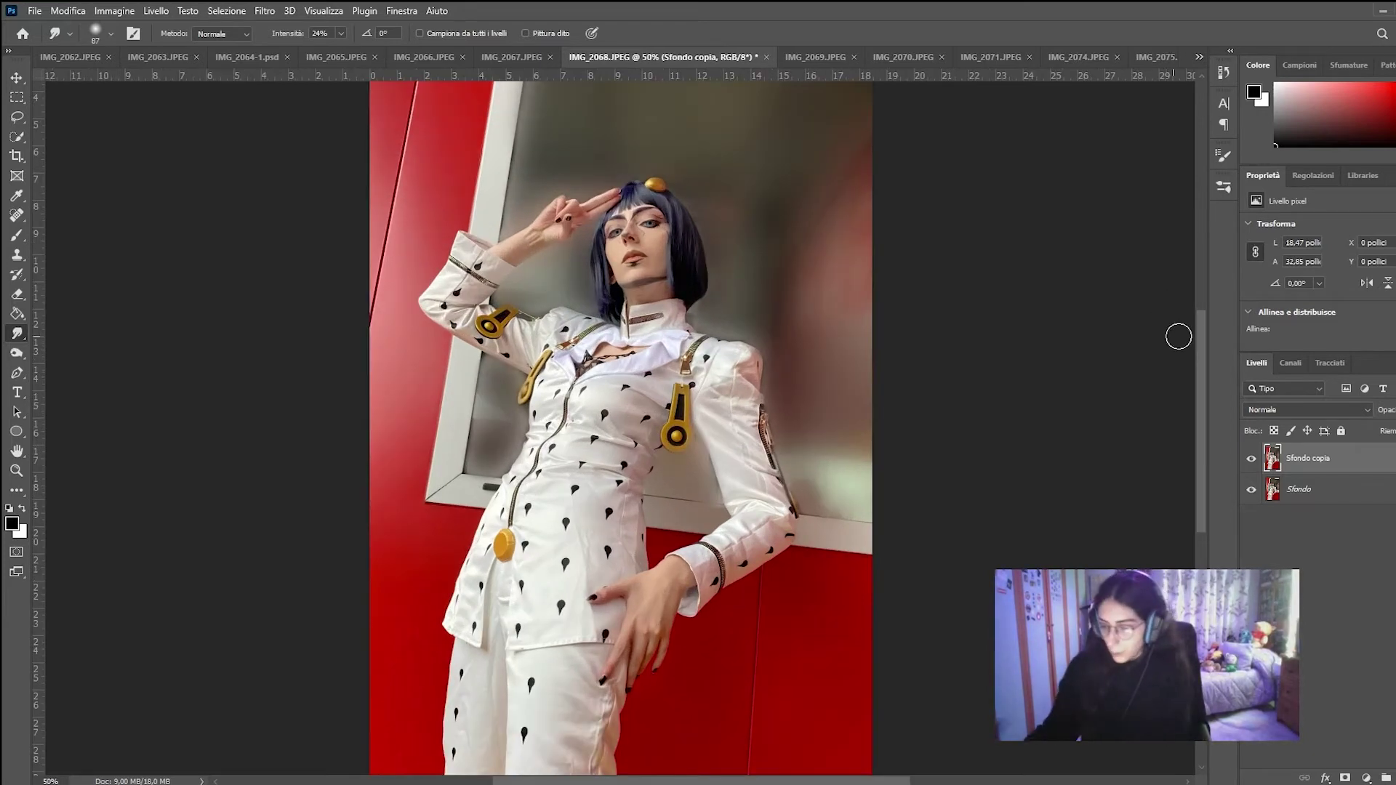
drag(1206, 394, 1208, 366)
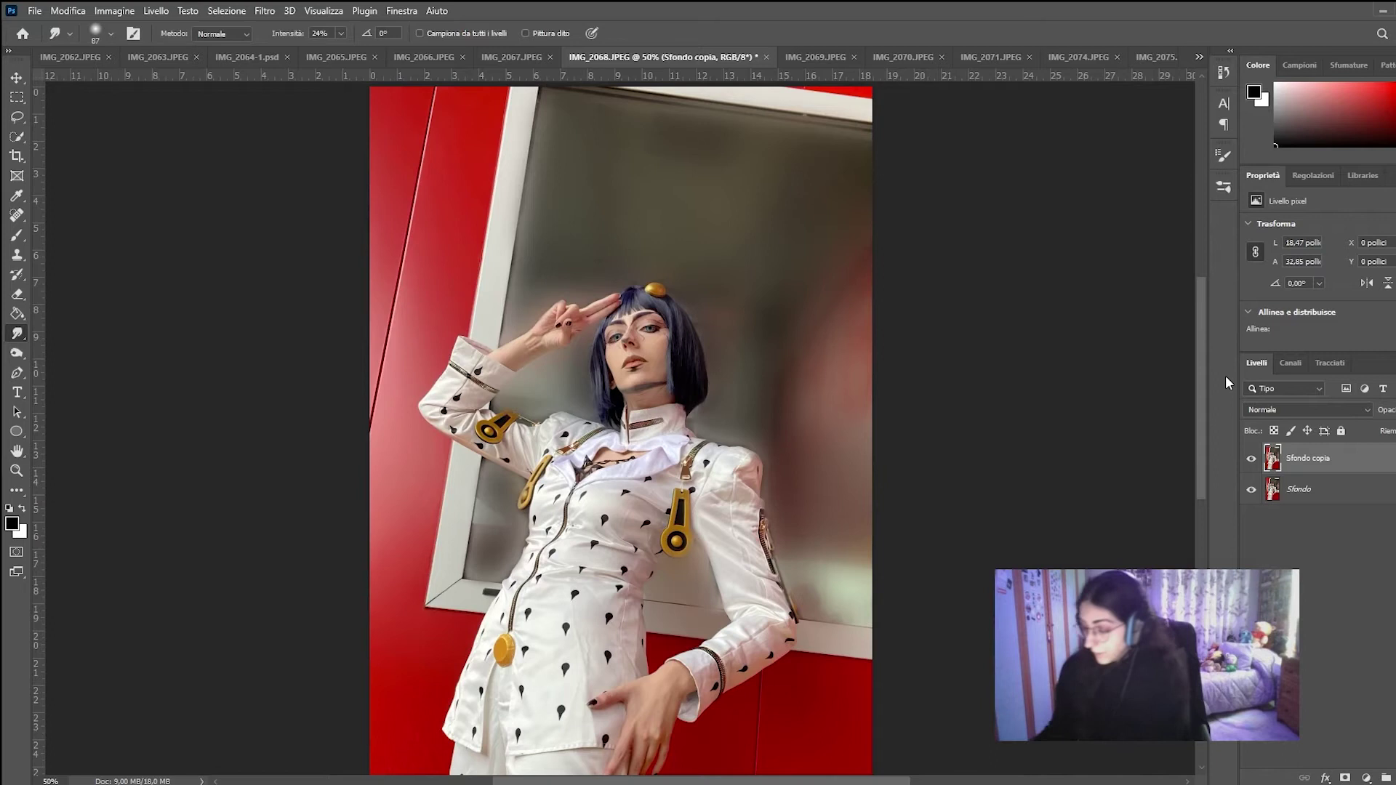
key(ctrl+shift+alt+n)
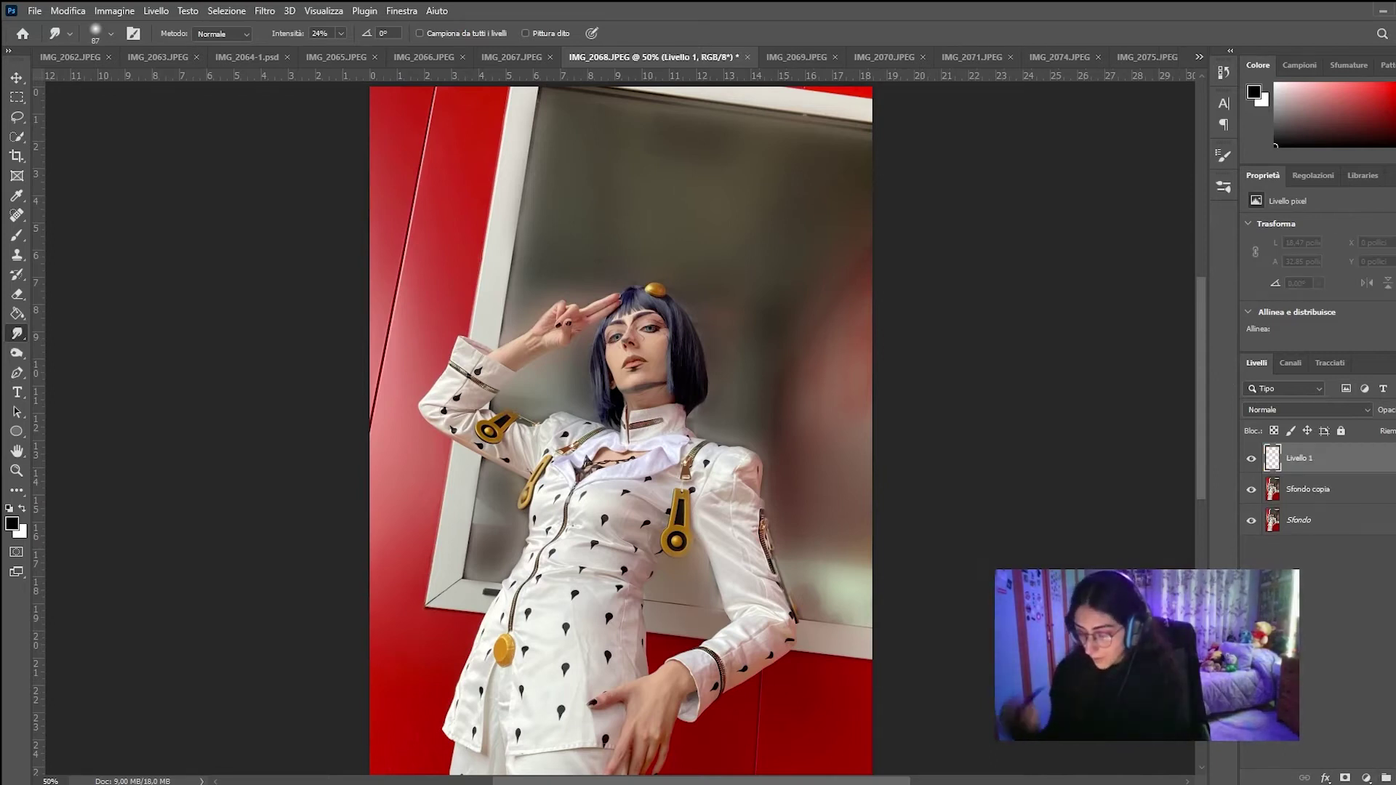
Step: Set a 15 px soft round brush preset and zoom in on the neck and collar
click(1225, 159)
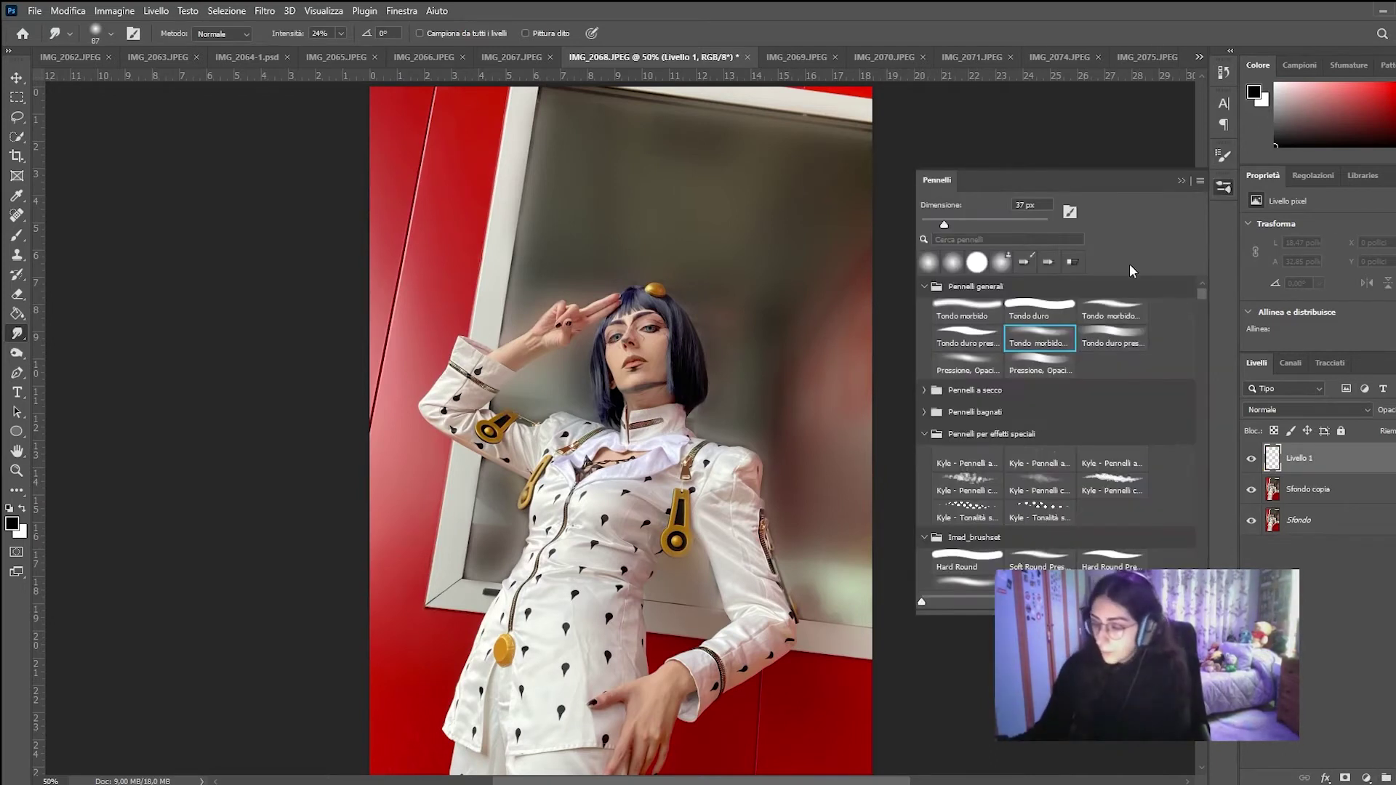
click(1108, 309)
click(1146, 170)
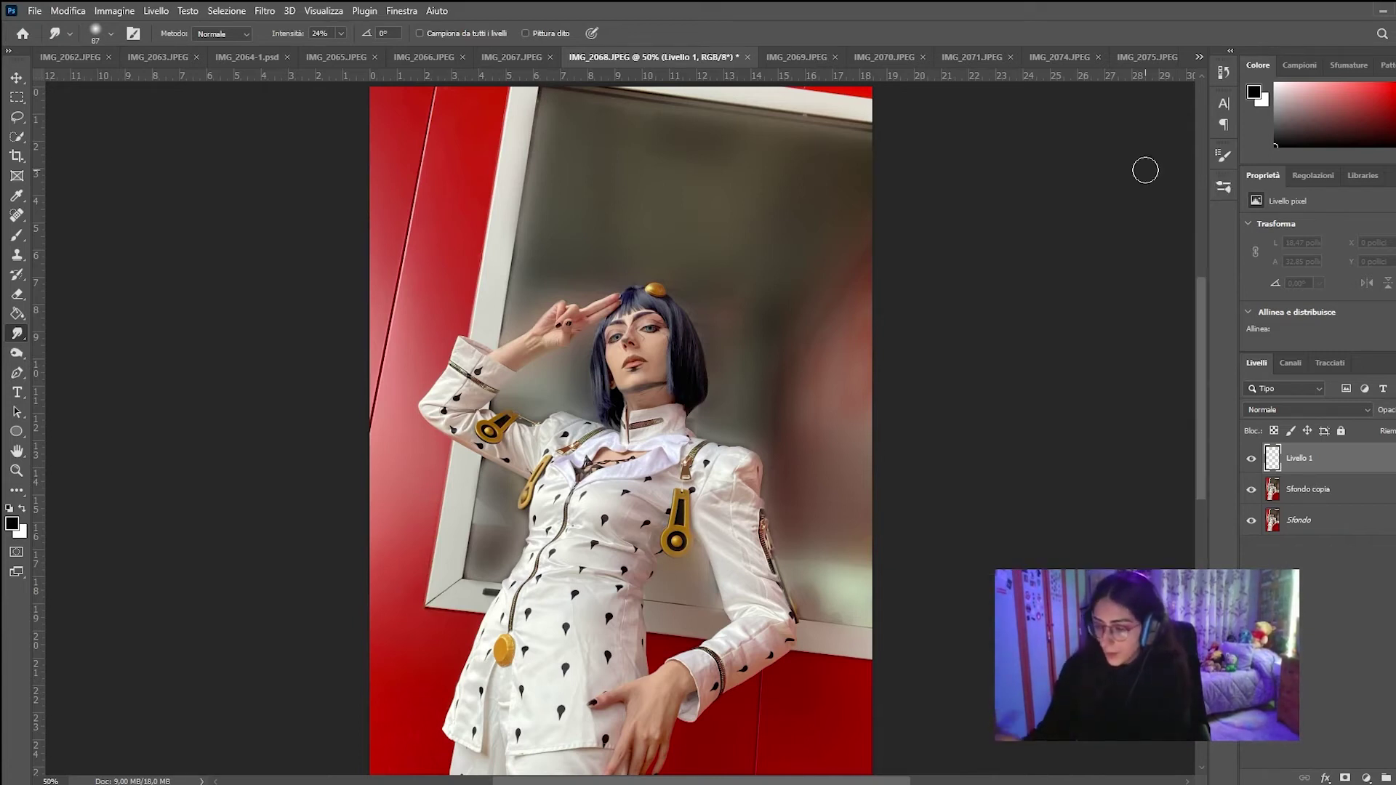
key(ctrl+plus)
key(ctrl+plus)
key(ctrl+plus)
key(ctrl+plus)
key(ctrl+plus)
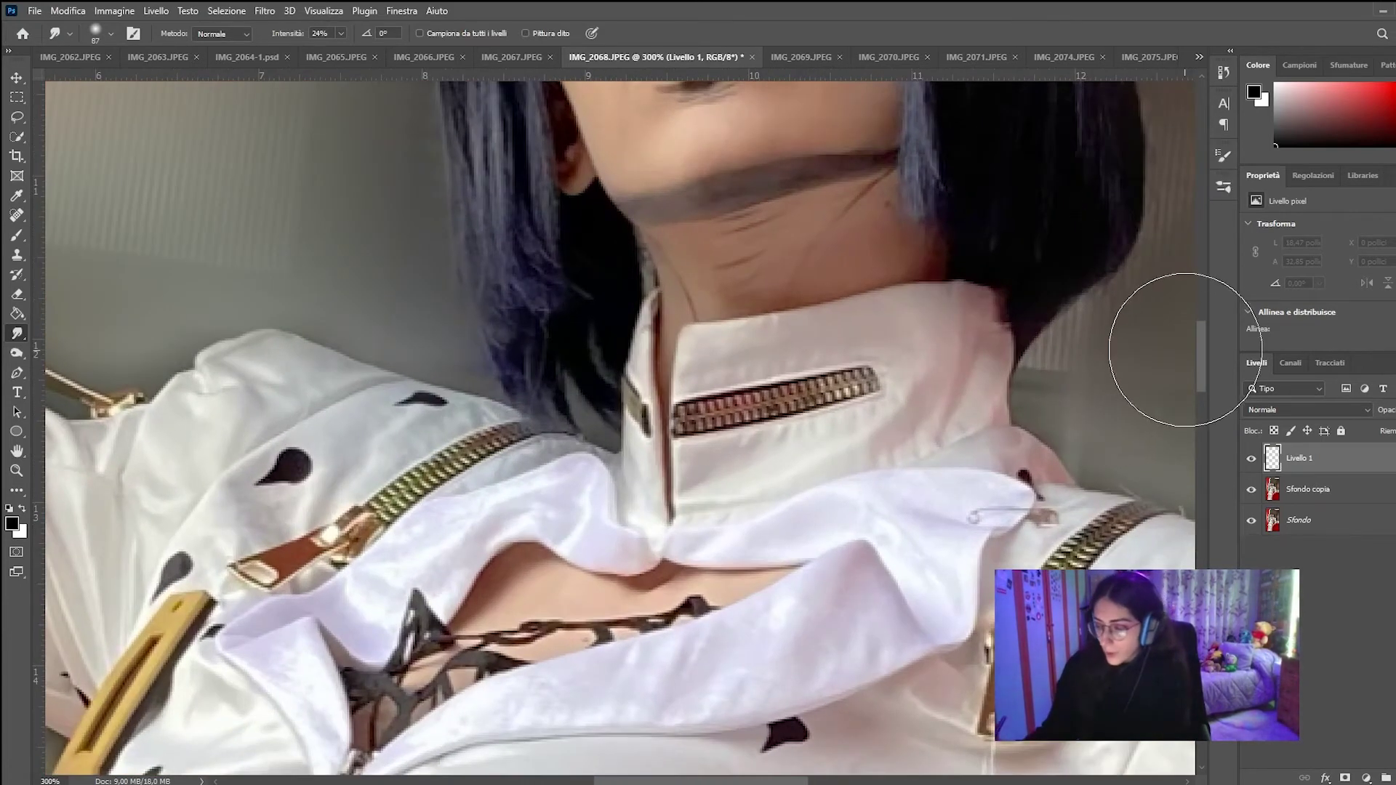
scroll(1201, 338, up, 2)
drag(1201, 337, 1209, 298)
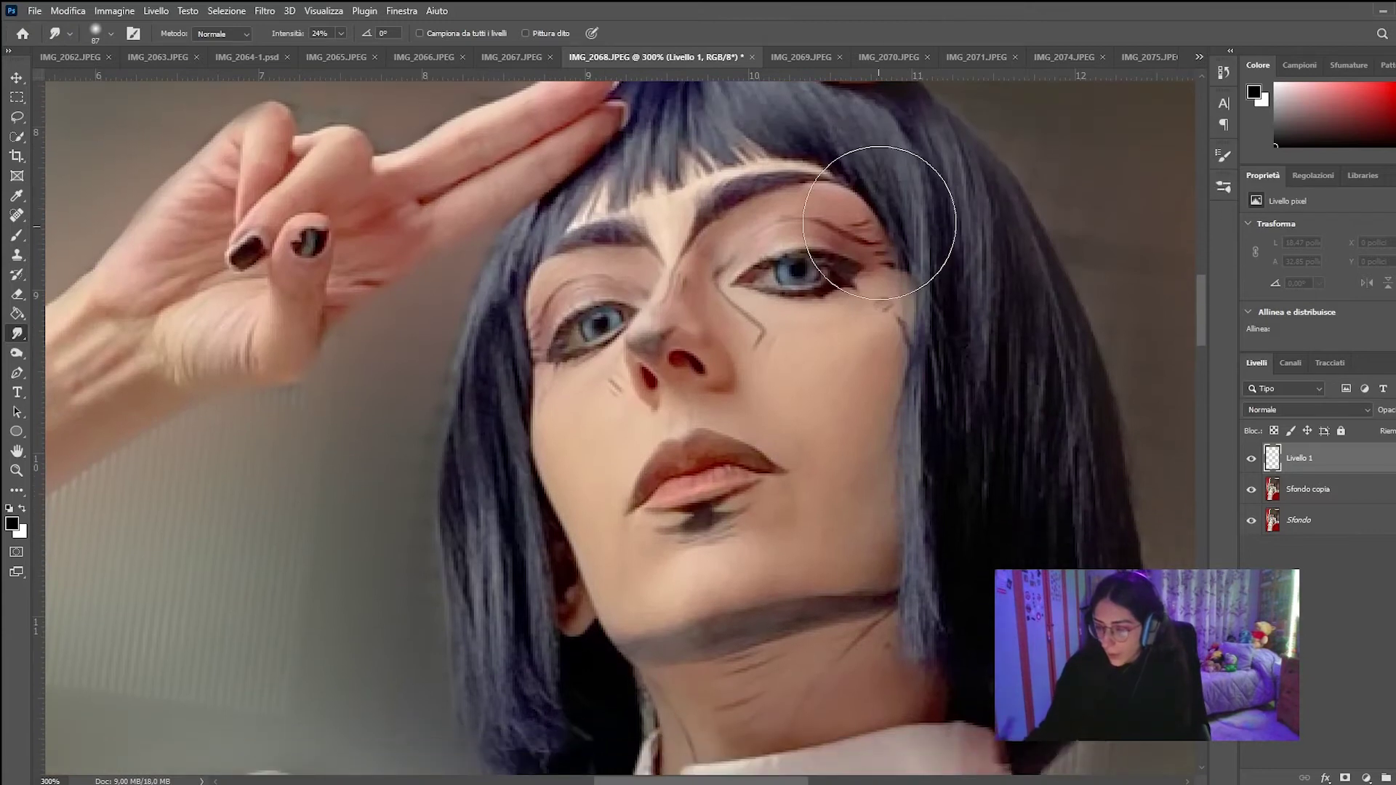
click(1222, 187)
click(932, 222)
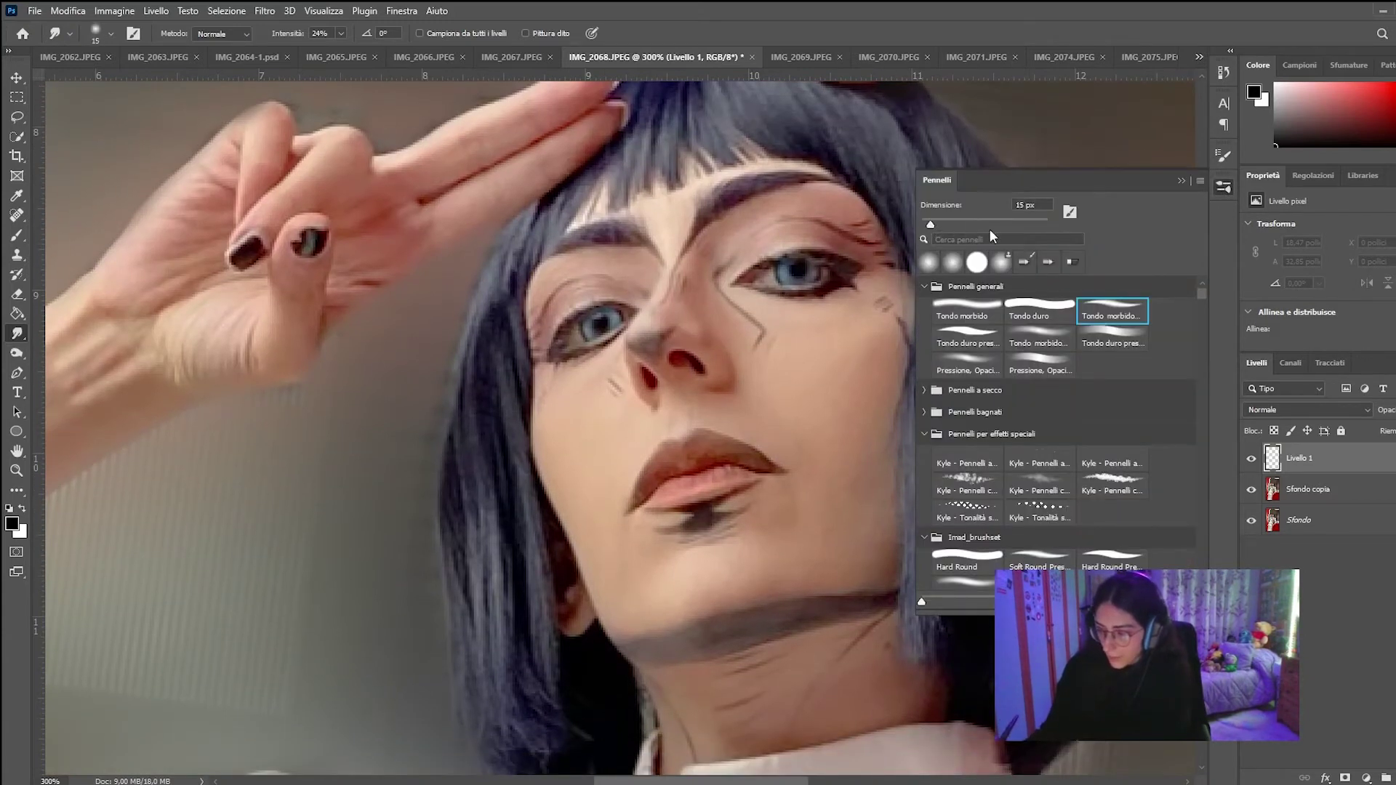
click(1222, 188)
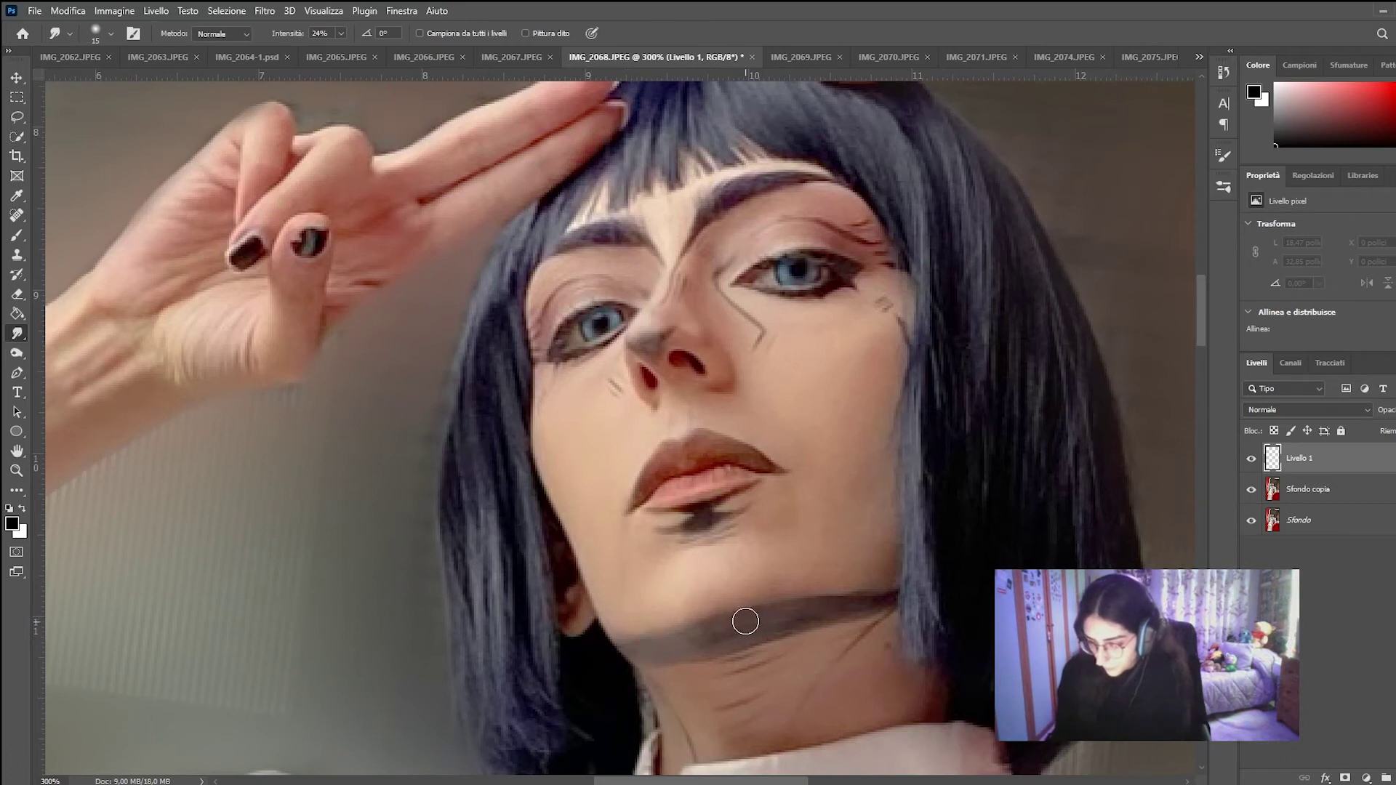
Step: Switch to the Brush tool with a soft round preset and ink a bold line along the jaw
key(b)
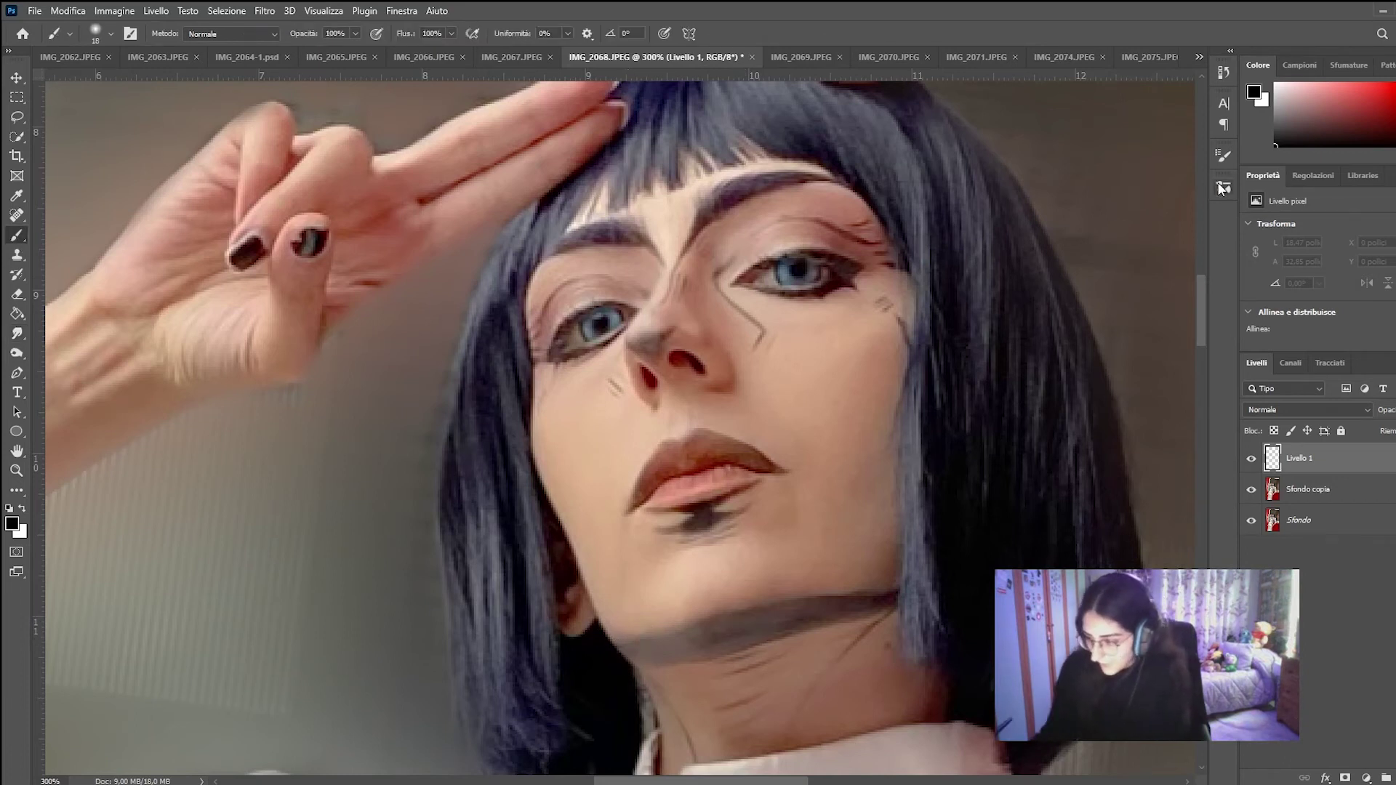
click(1224, 187)
click(967, 338)
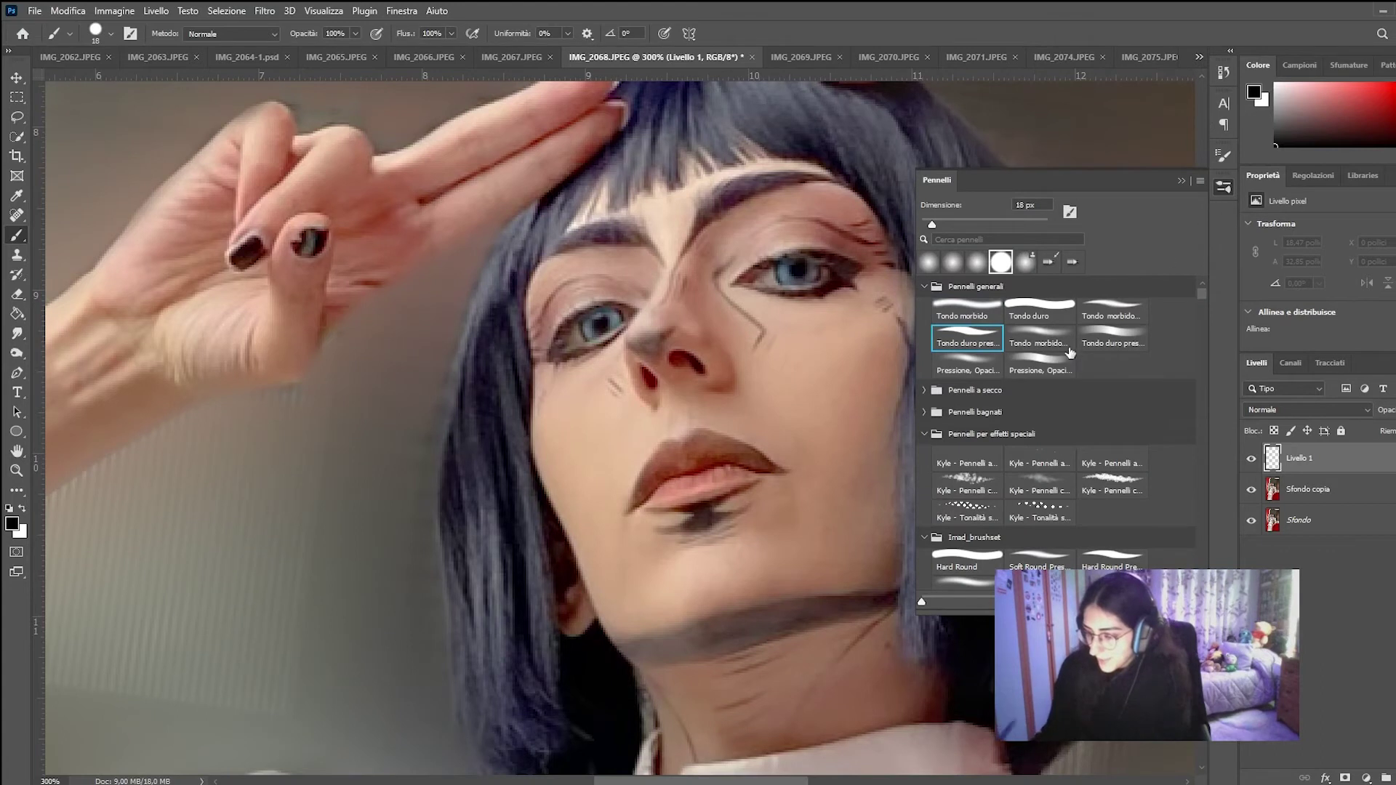
click(1111, 309)
click(1224, 187)
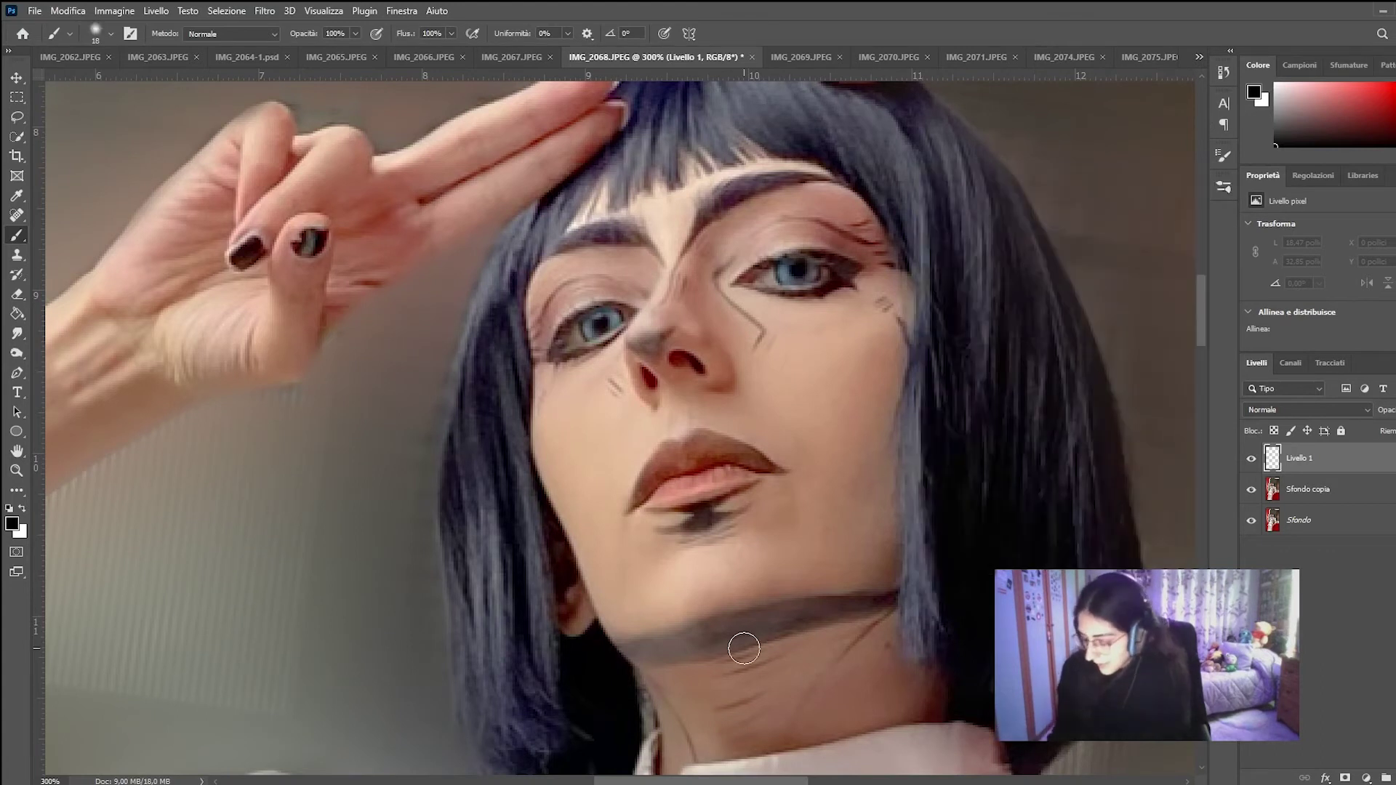
drag(627, 645, 898, 595)
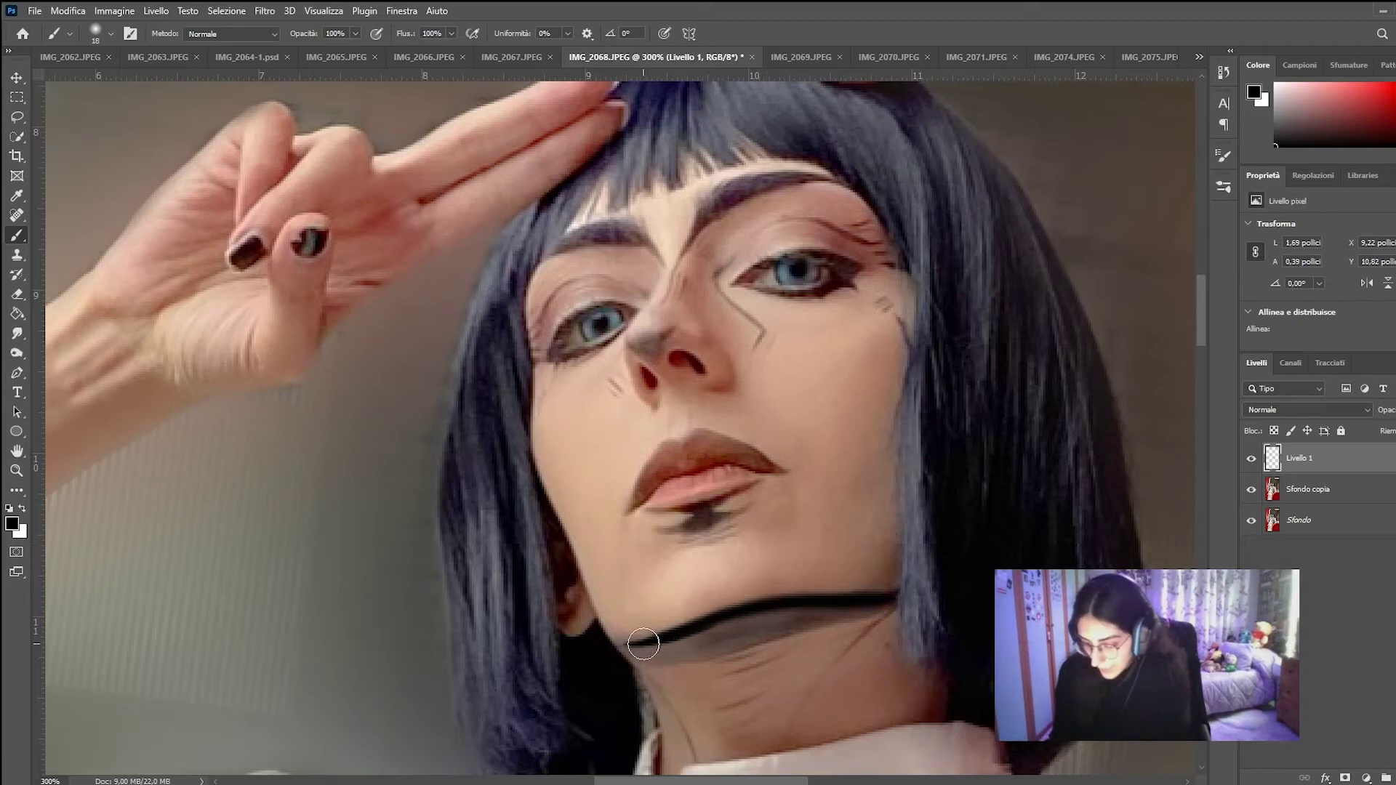
Step: Extend the jawline stroke and fill the collar band solid black
mouse_move(617, 640)
mouse_down()
mouse_move(643, 658)
mouse_move(901, 590)
mouse_up()
drag(771, 627, 724, 630)
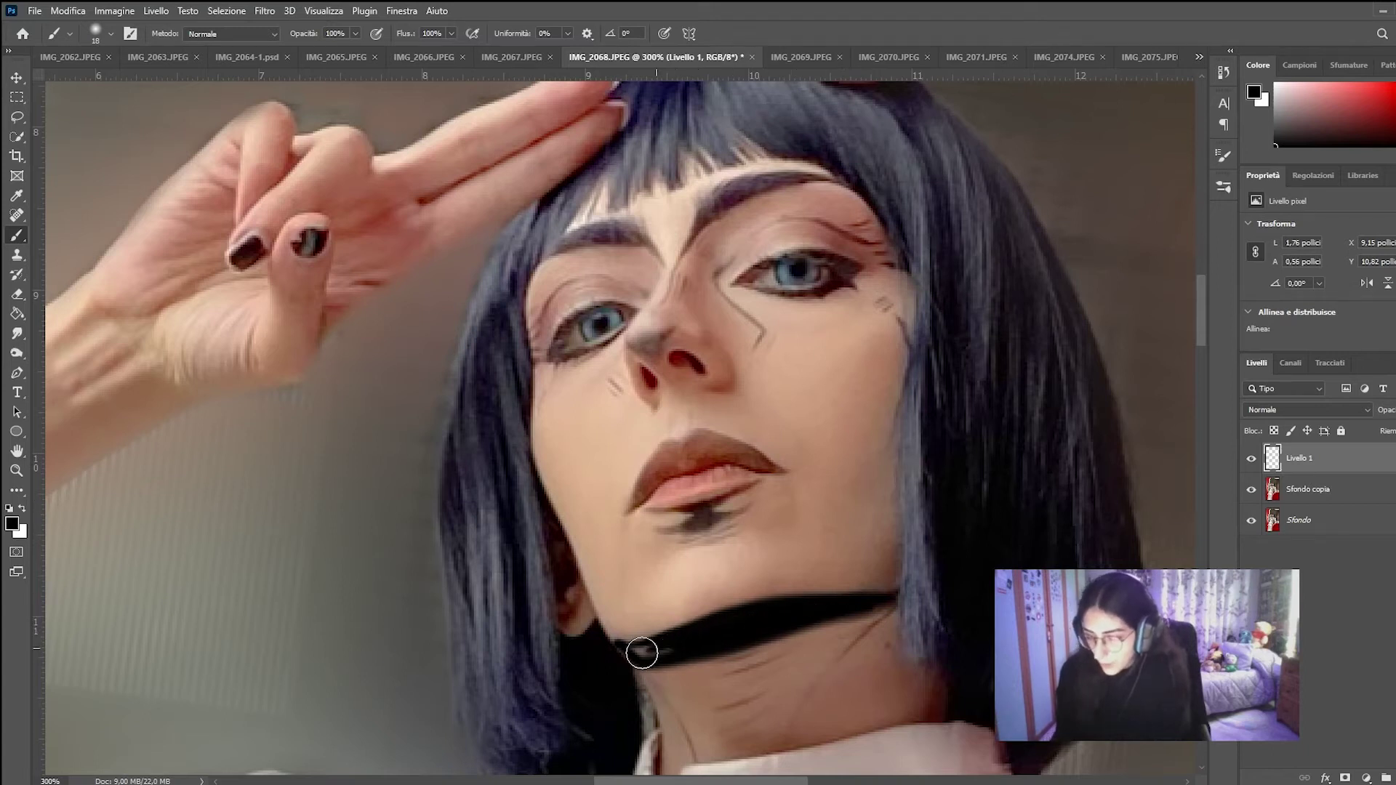
drag(655, 649, 624, 645)
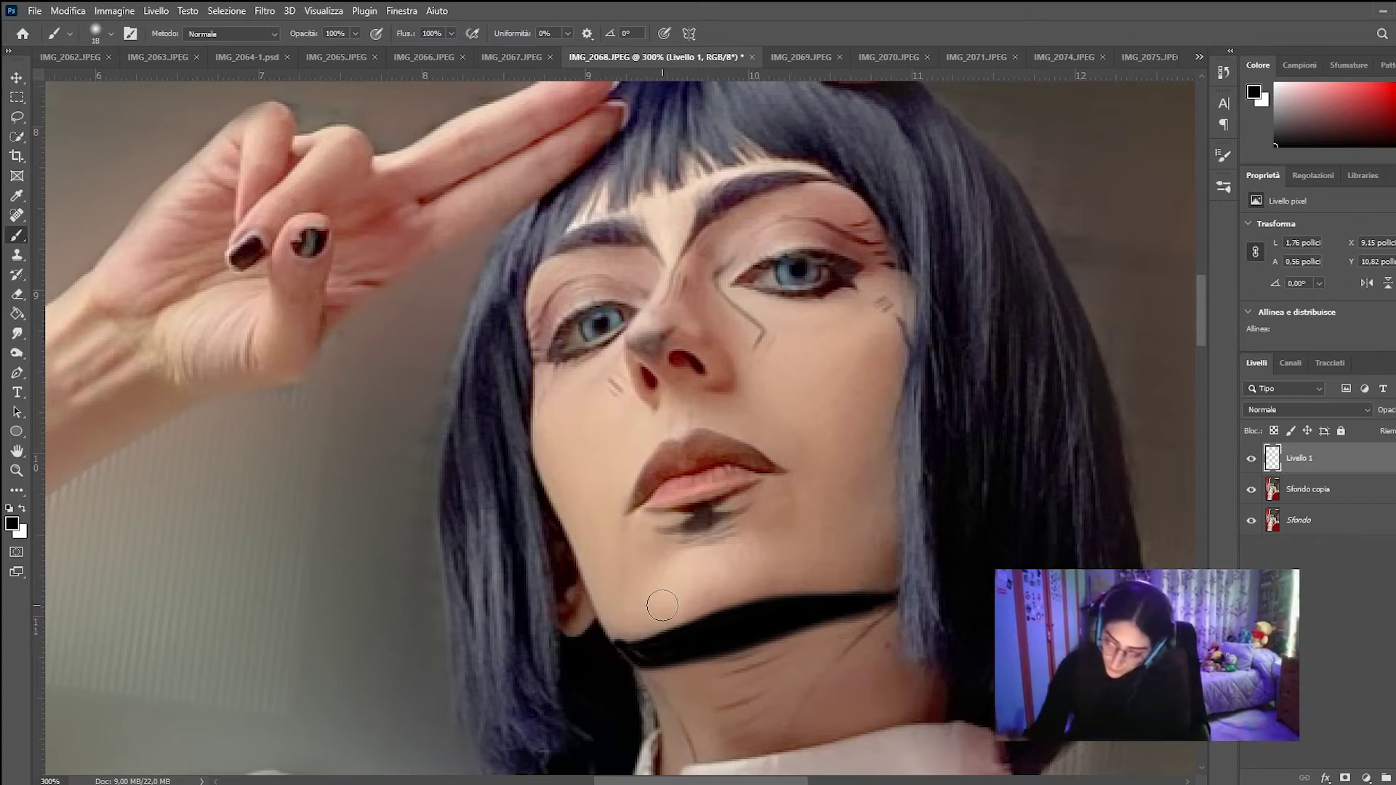
Step: With a 12 px hard round pressure brush, ink thin lines below the choker and down the neck
click(1224, 187)
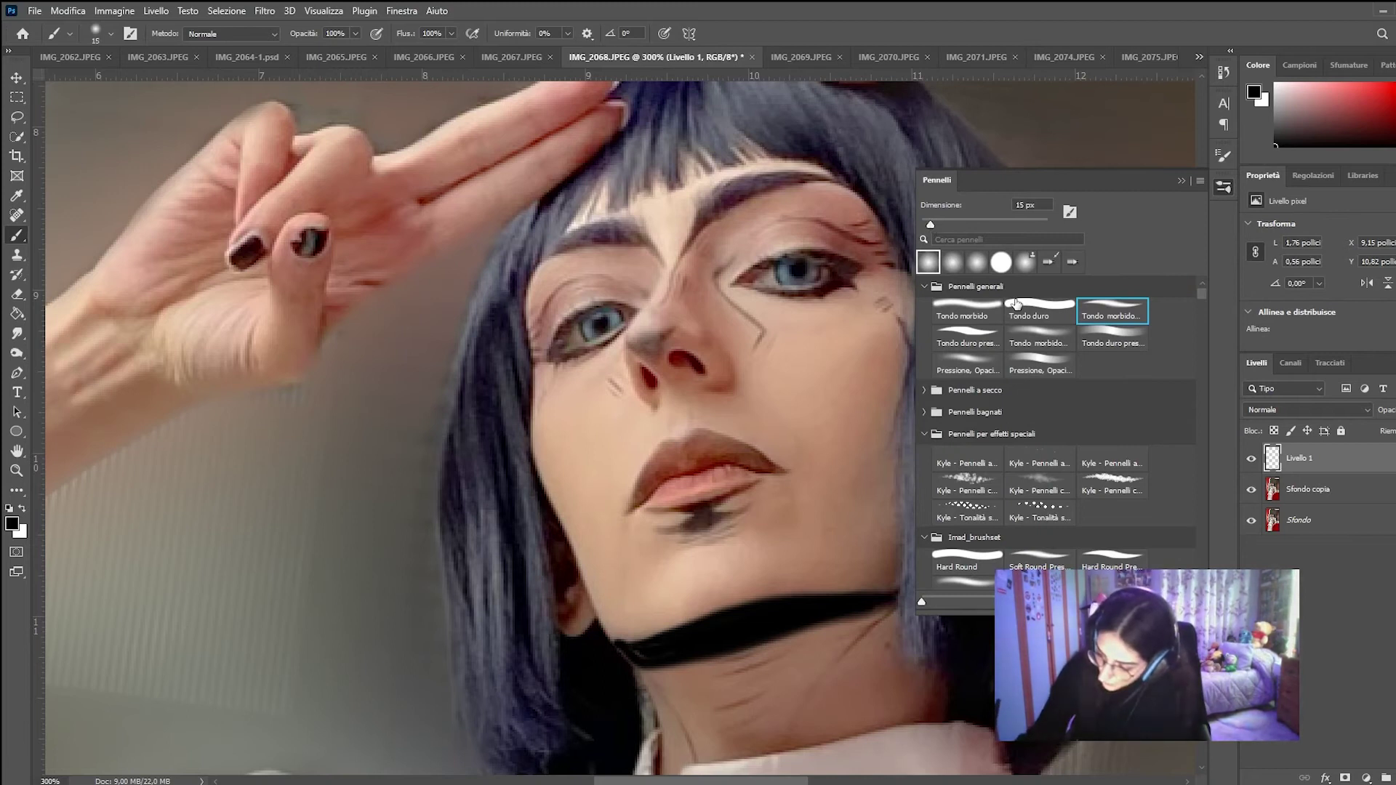
click(967, 336)
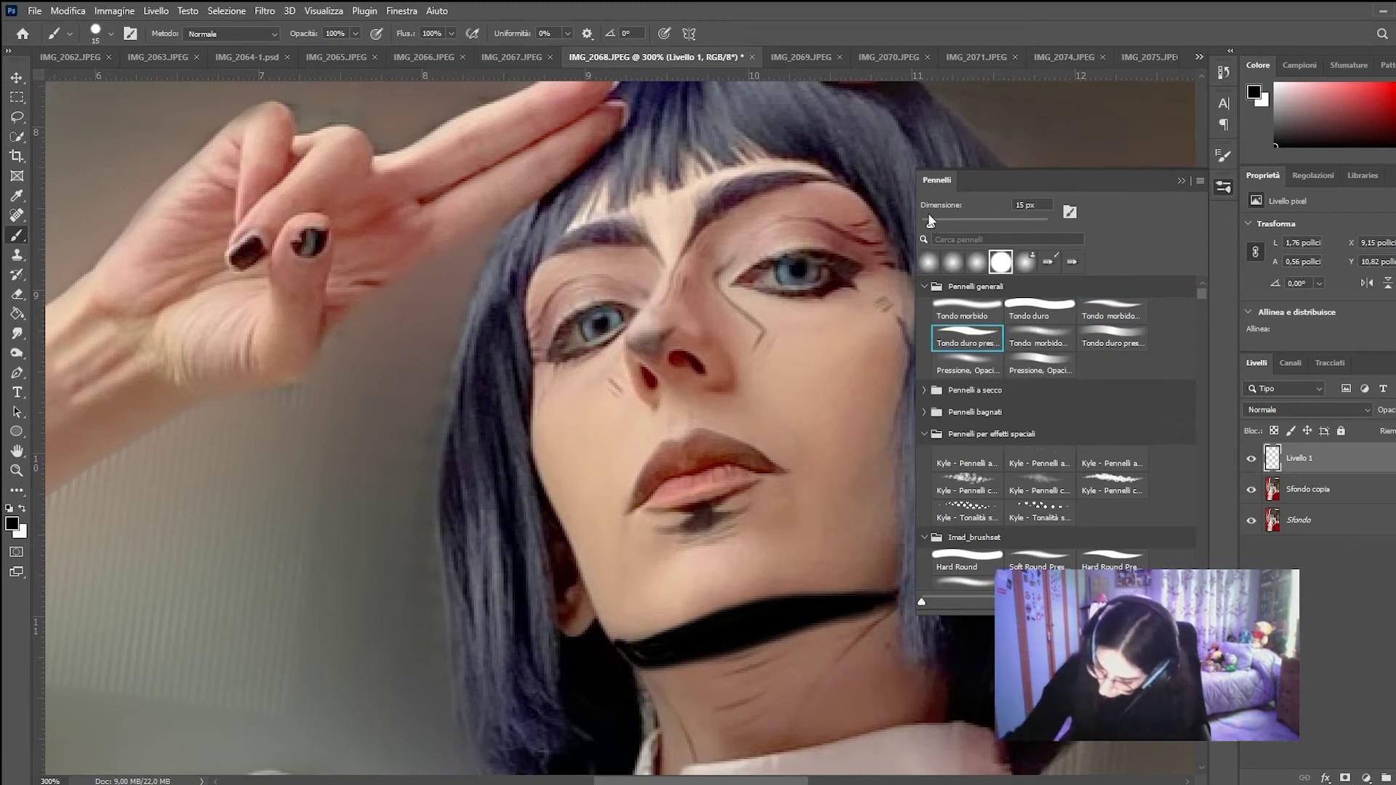
drag(934, 219, 928, 223)
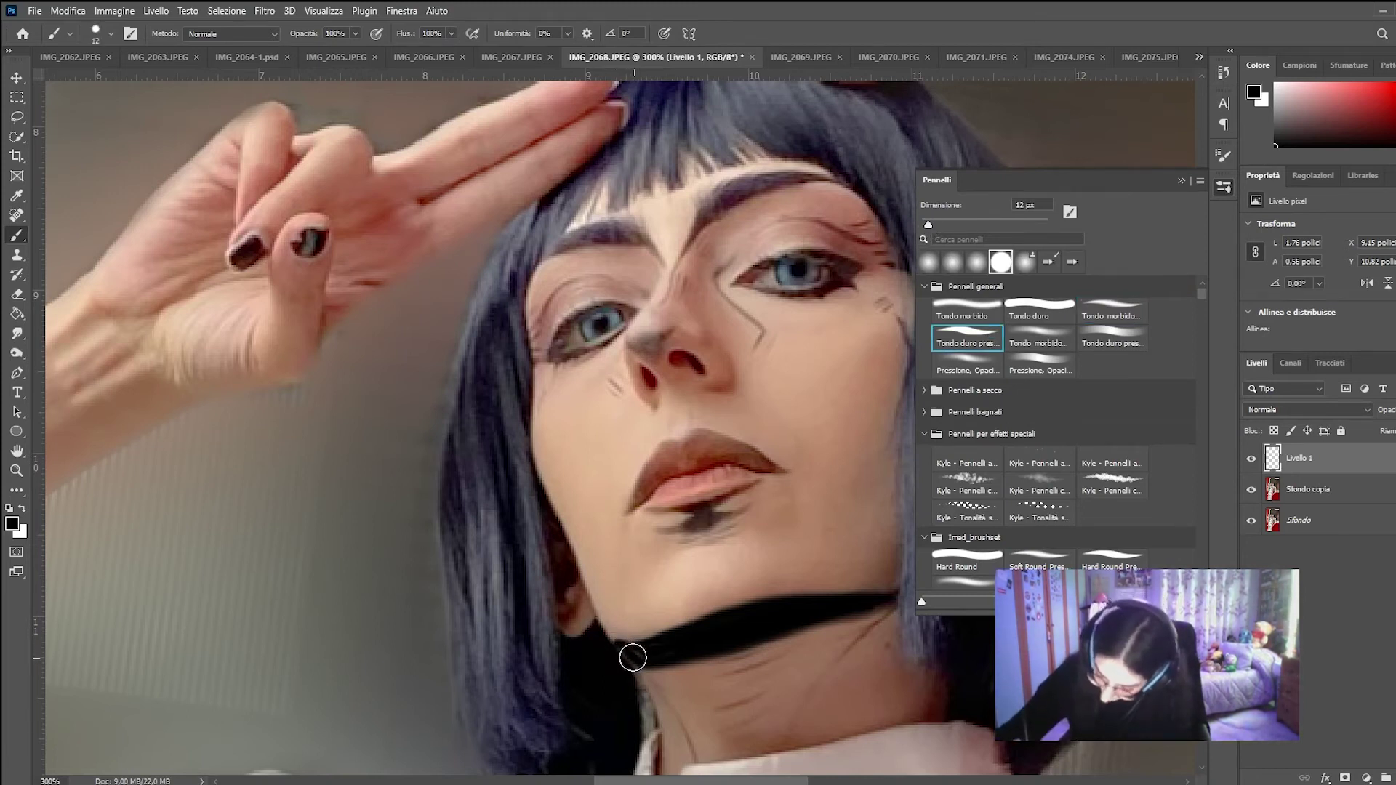
drag(634, 659, 611, 640)
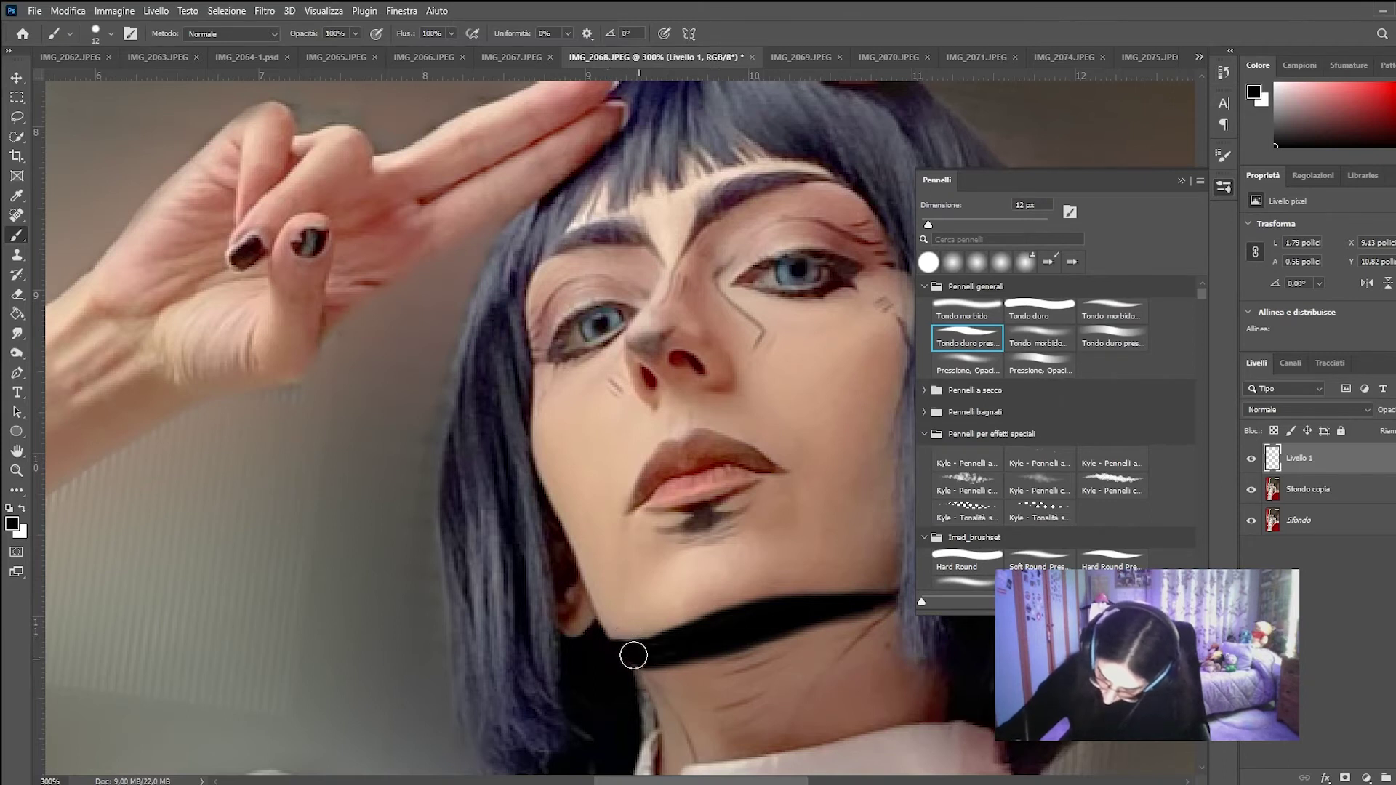
drag(696, 666, 763, 654)
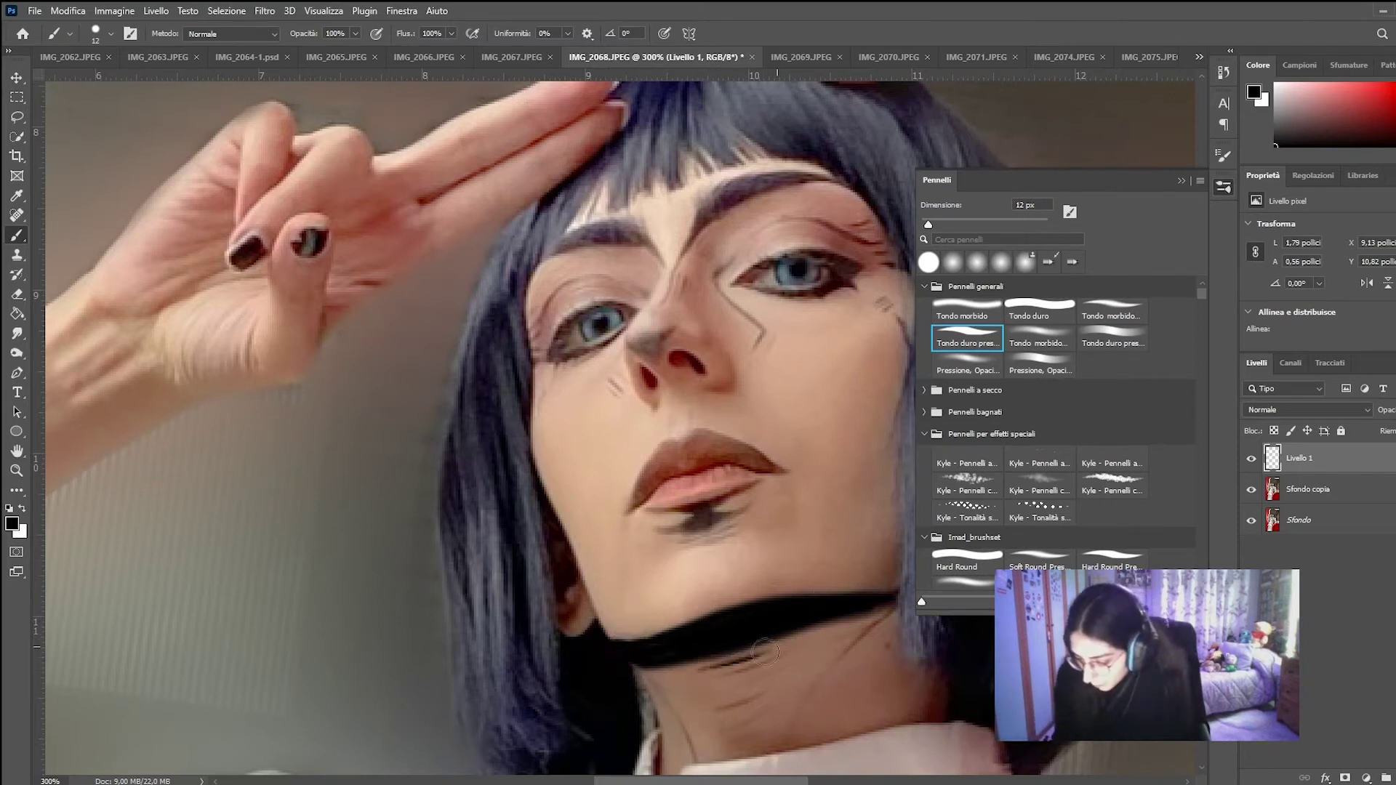
drag(724, 706, 780, 691)
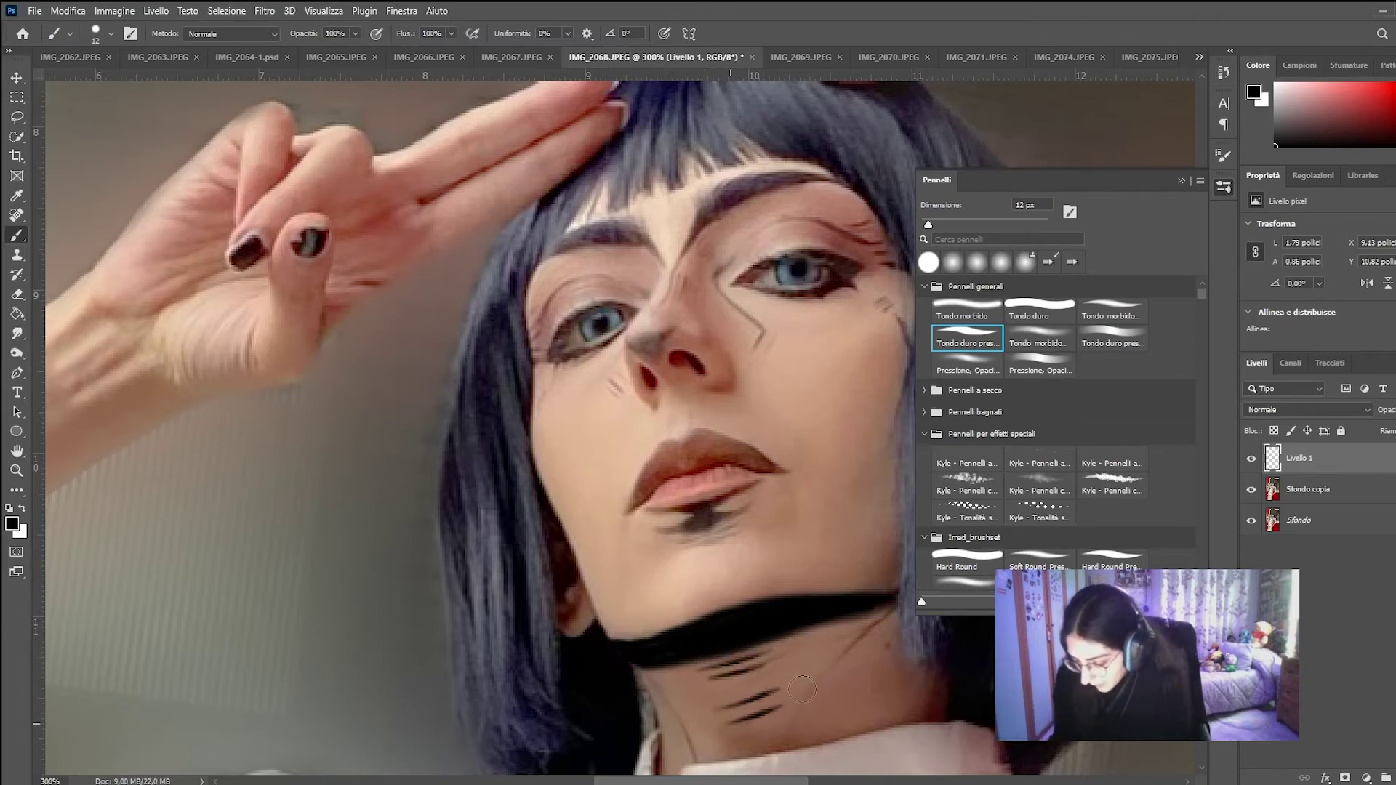
click(1221, 191)
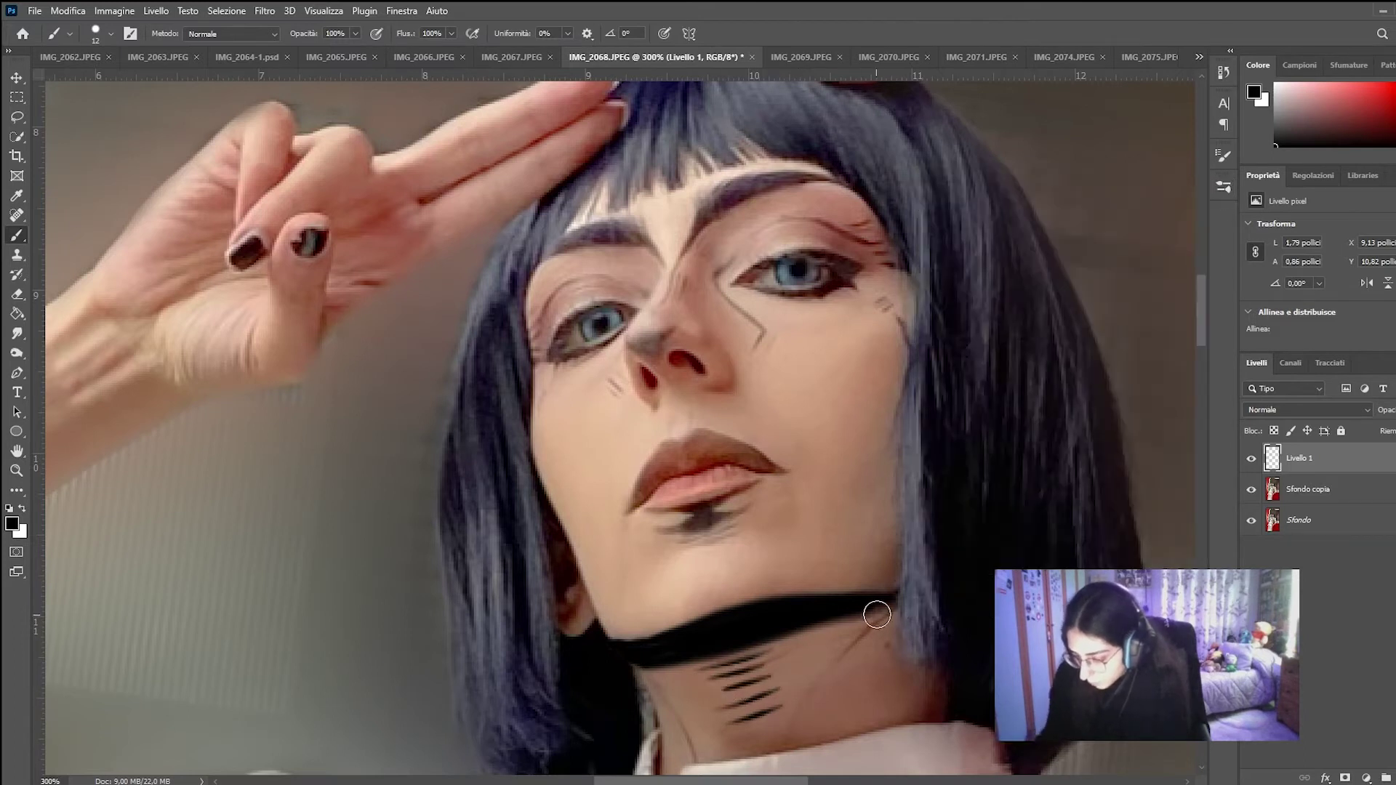
drag(895, 609, 829, 673)
drag(629, 658, 688, 731)
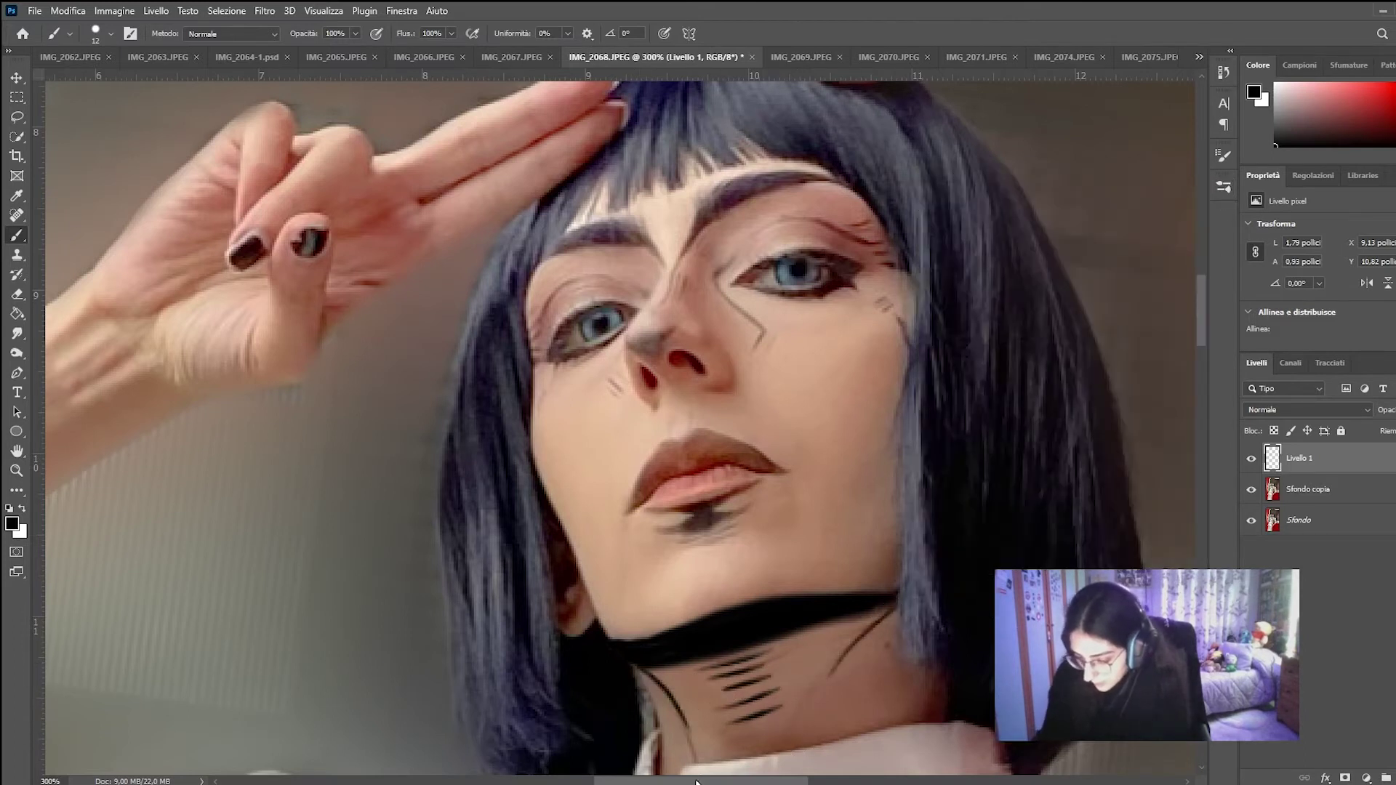
Step: Ink marks on the chin, along the lip line, and shading on the nose and nose bridge
mouse_move(711, 522)
mouse_down()
mouse_move(685, 528)
mouse_move(724, 512)
mouse_move(670, 531)
mouse_move(705, 505)
mouse_move(675, 496)
mouse_up()
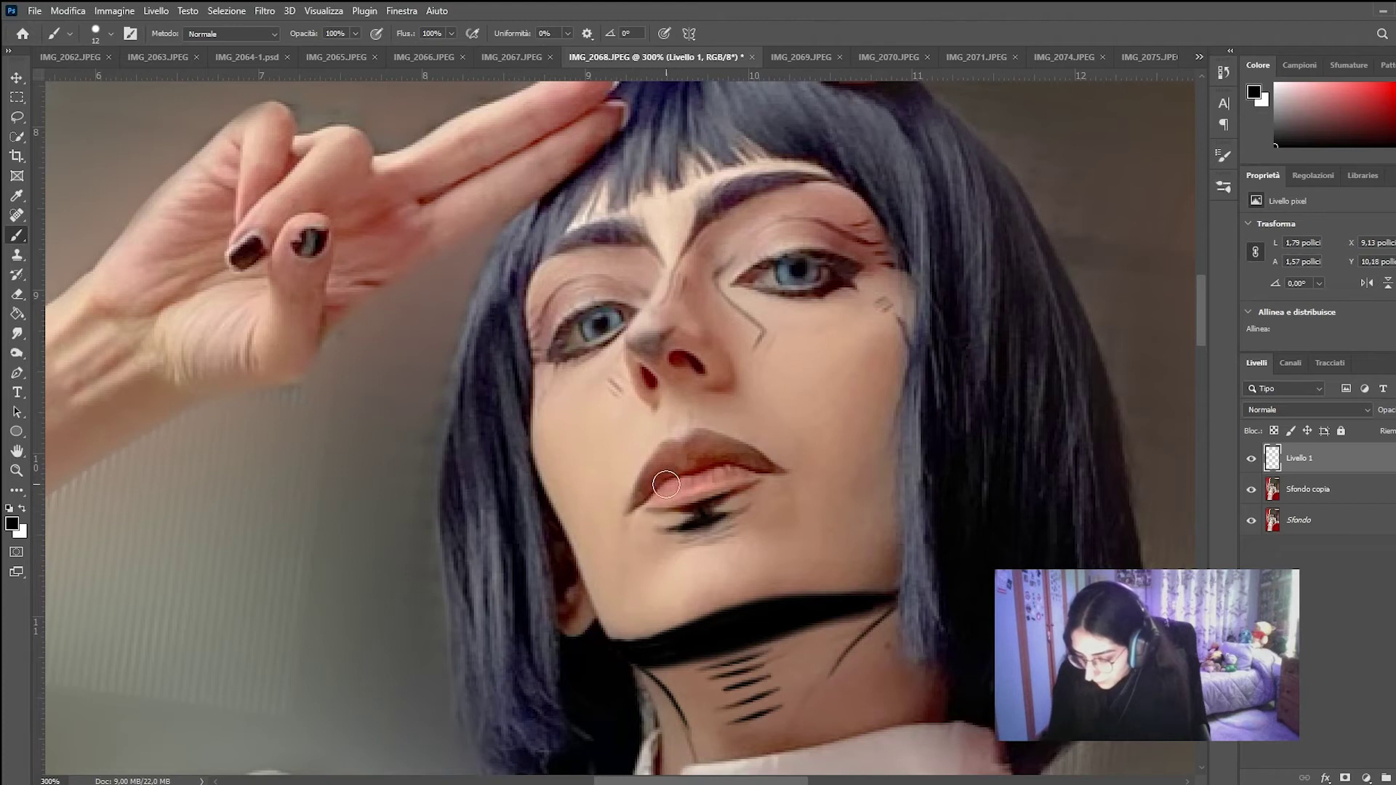
drag(692, 476, 685, 439)
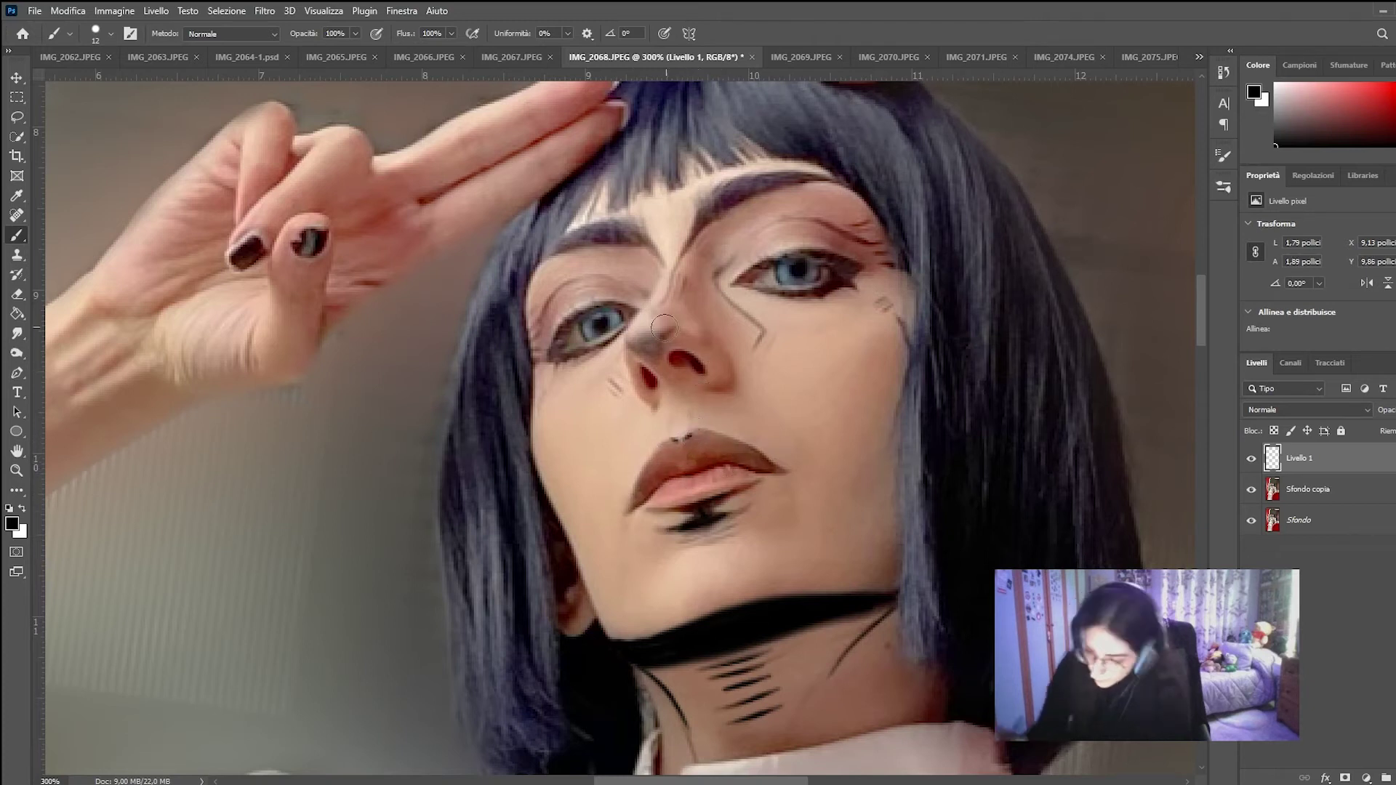
drag(646, 339, 655, 332)
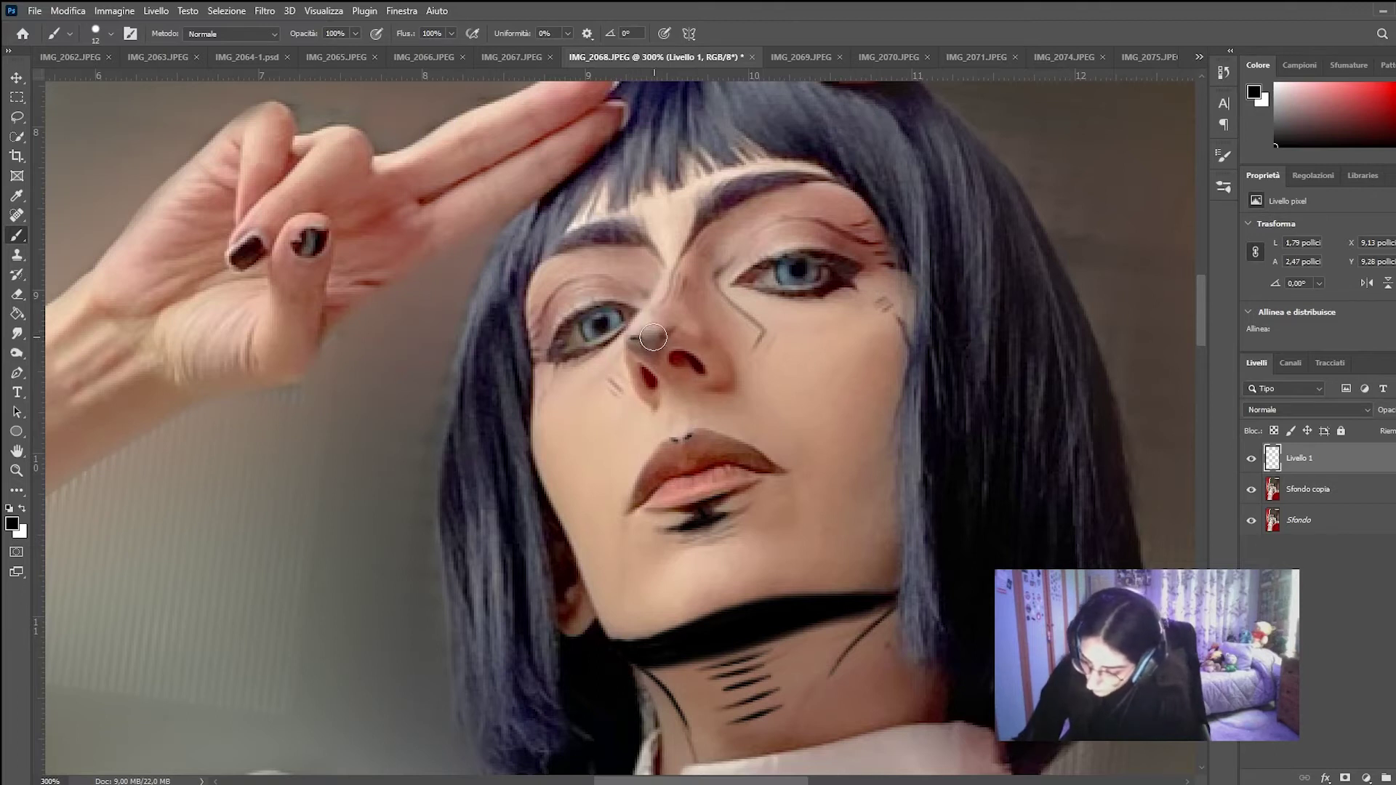
click(1224, 187)
click(1182, 180)
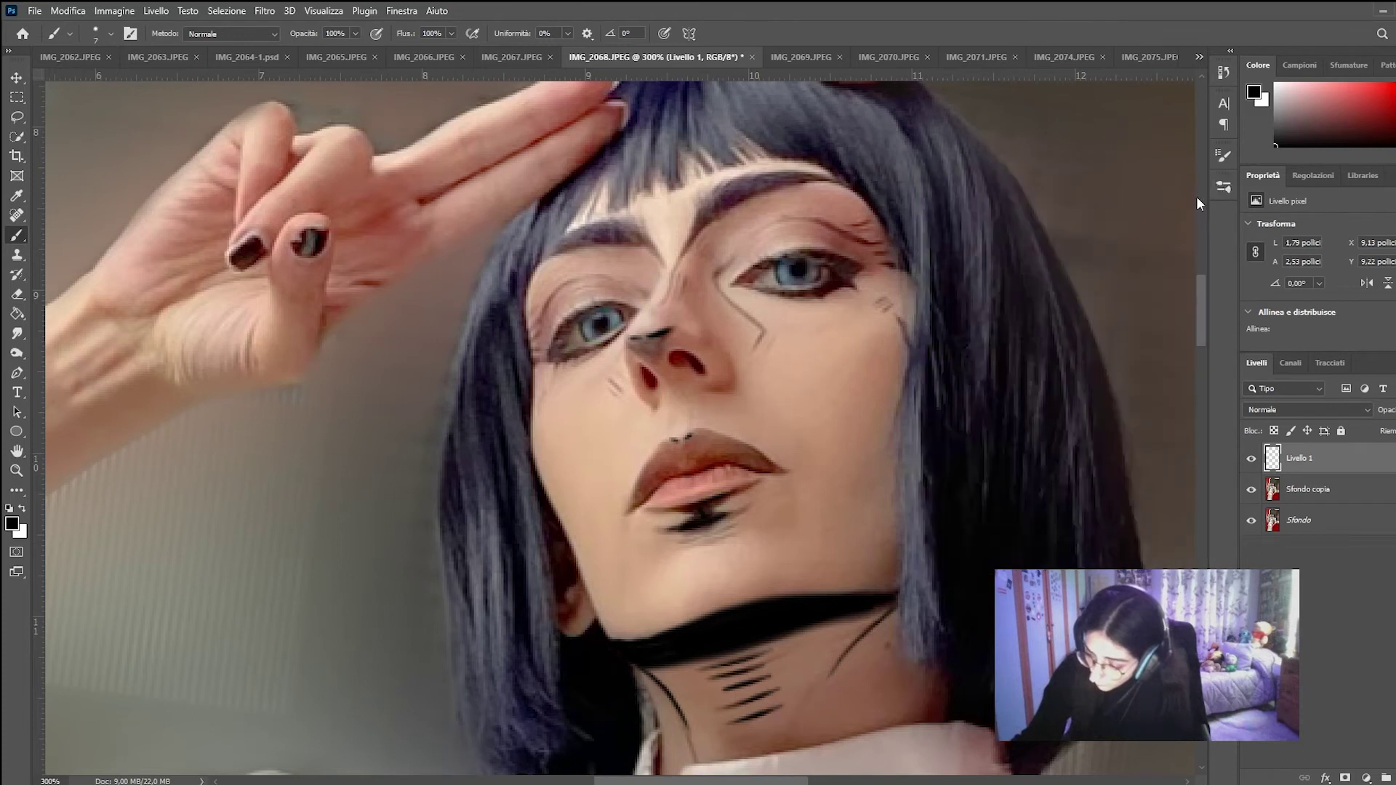
mouse_move(688, 251)
mouse_down()
mouse_move(663, 299)
mouse_move(688, 251)
mouse_move(660, 264)
mouse_up()
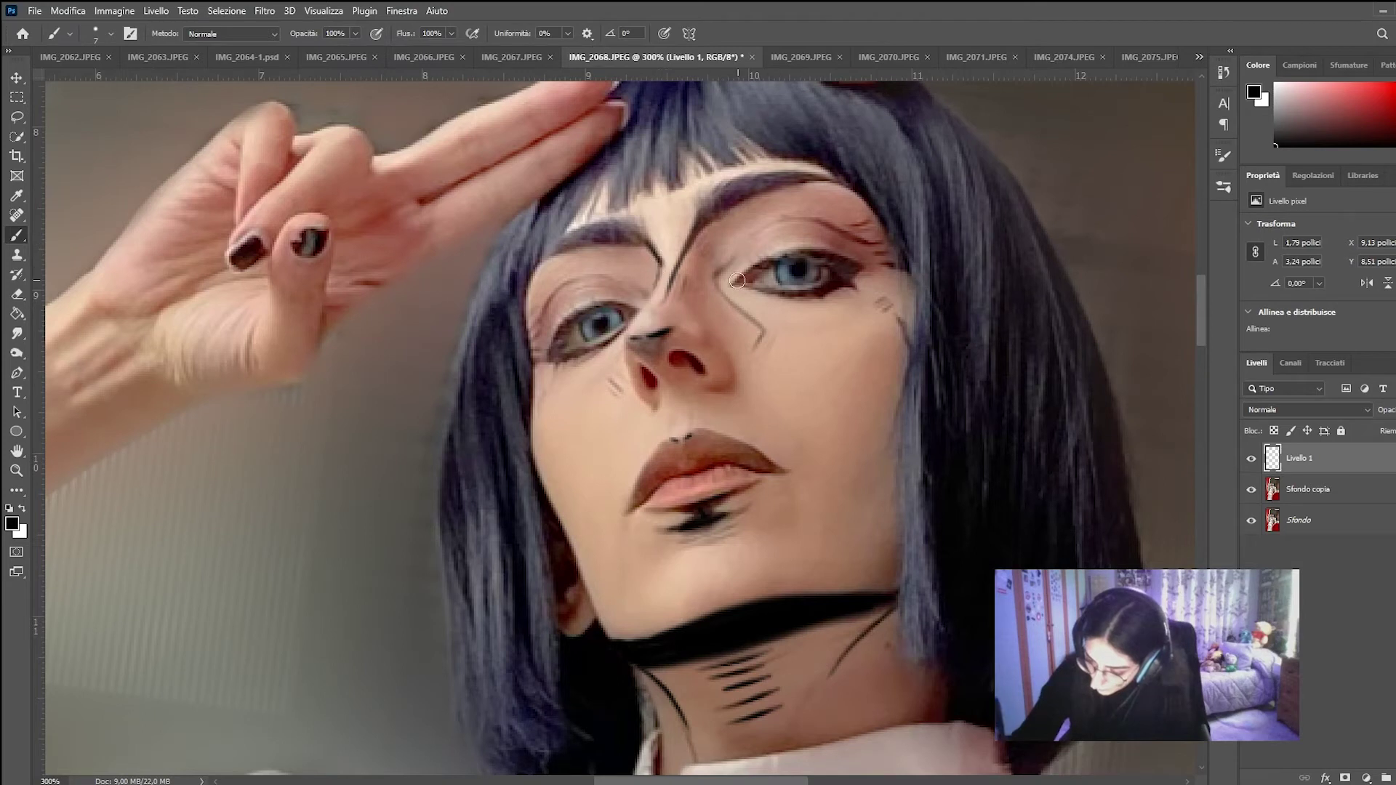
Step: Add strokes beside the left eye, nostril hatching, thicker right-eye eyeliner and a longer nose-bridge line
drag(723, 282, 753, 327)
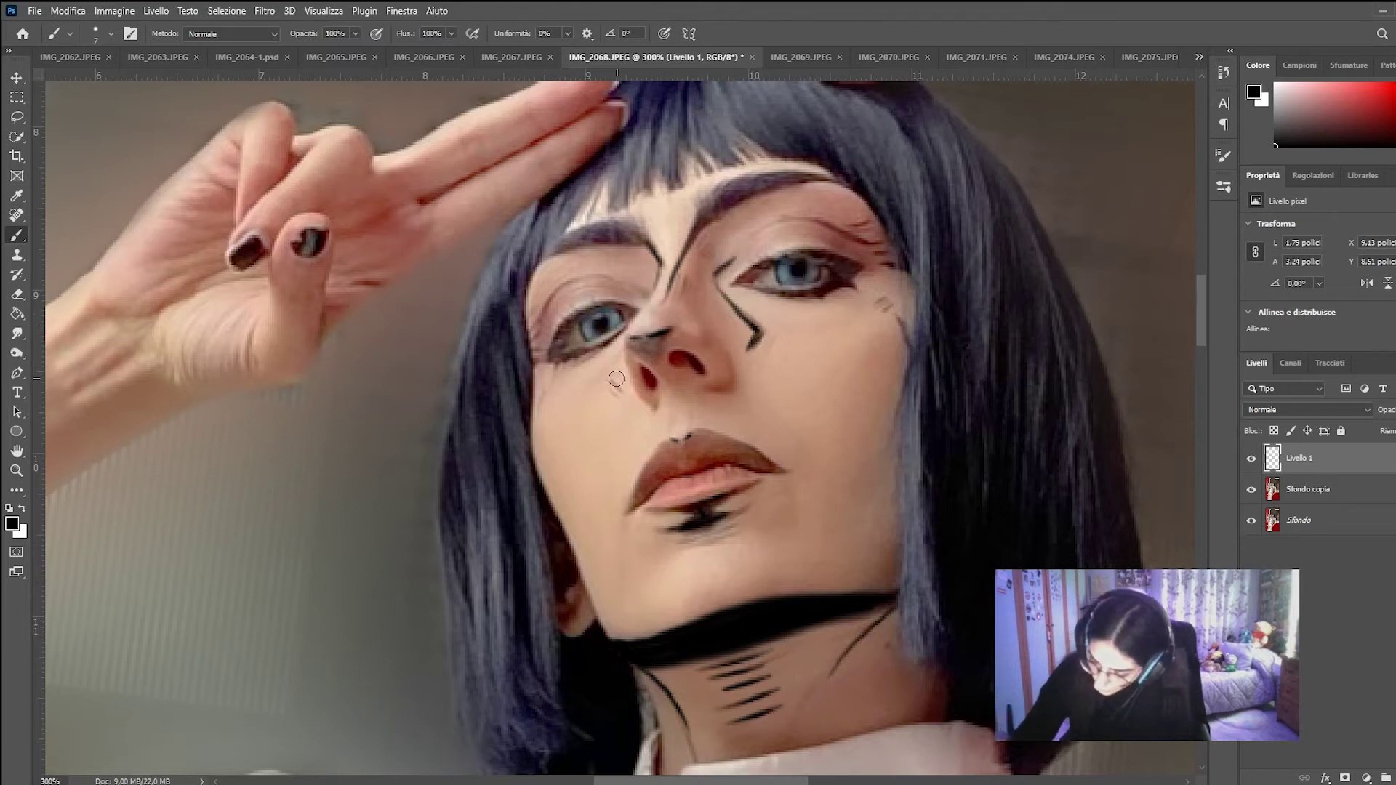
drag(610, 384, 620, 397)
drag(772, 336, 766, 352)
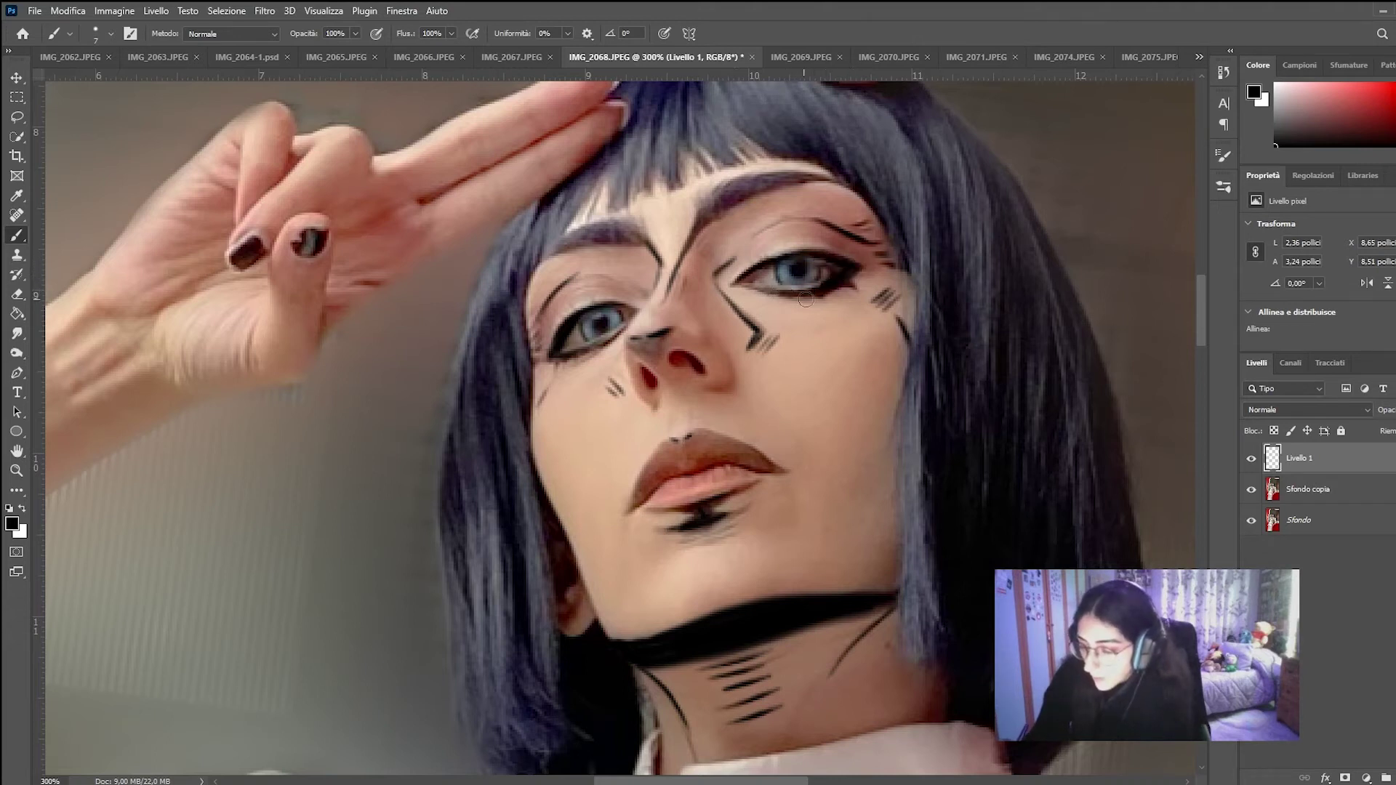
drag(831, 286, 851, 282)
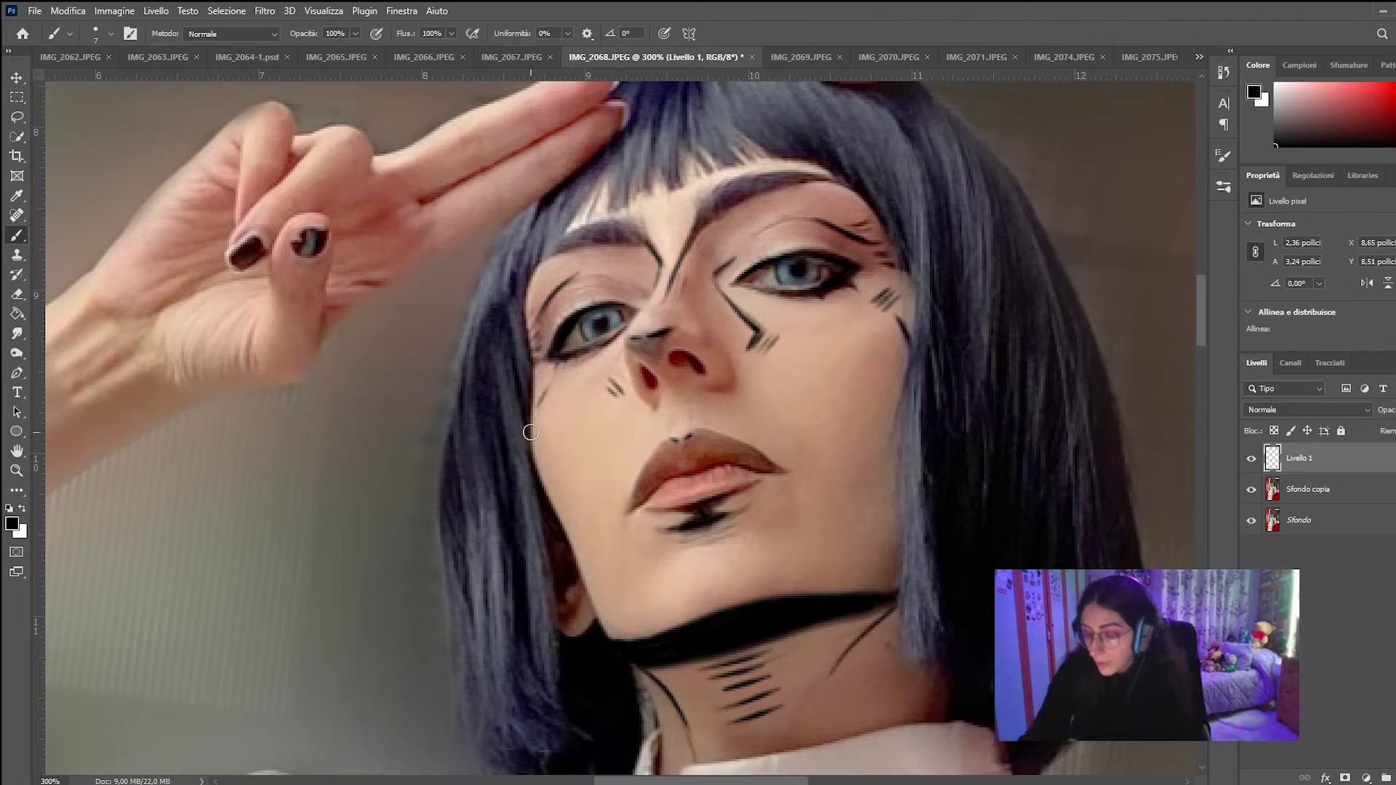
drag(633, 343, 666, 334)
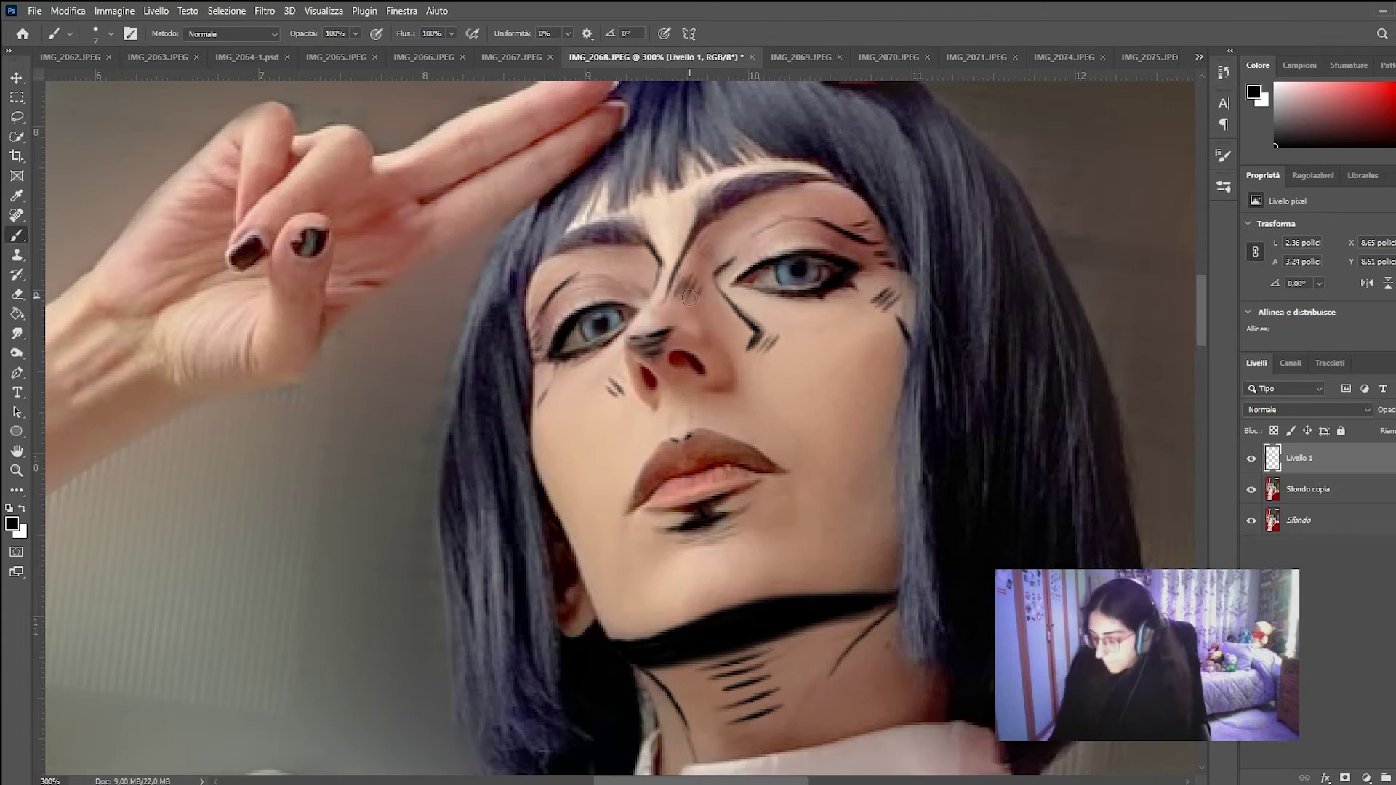
key(ctrl+minus)
key(ctrl+minus)
key(ctrl+minus)
key(ctrl+minus)
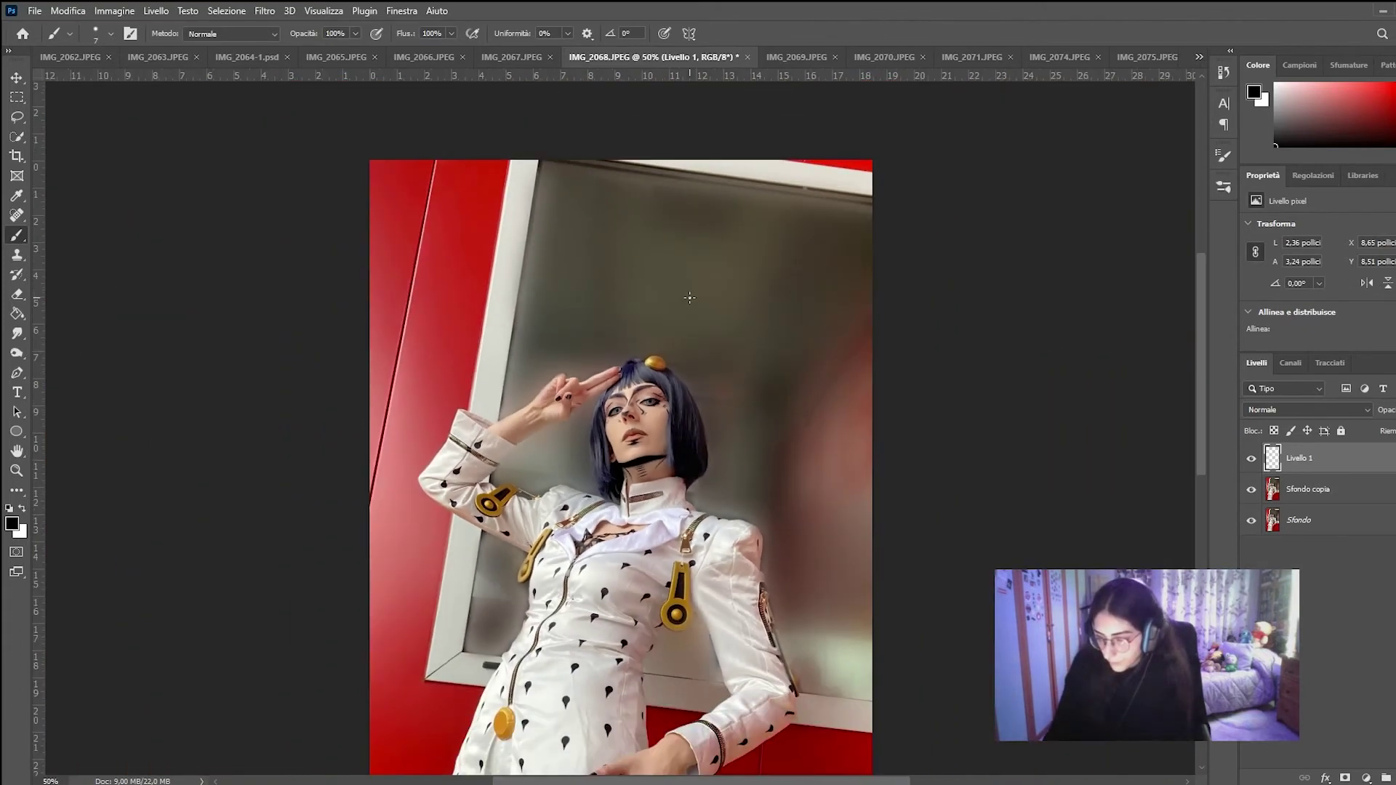
key(ctrl+minus)
Step: Toggle the Livello 1 ink layer off and on to compare with the original
key(ctrl+plus)
key(ctrl+plus)
click(1252, 458)
click(1251, 458)
click(1251, 459)
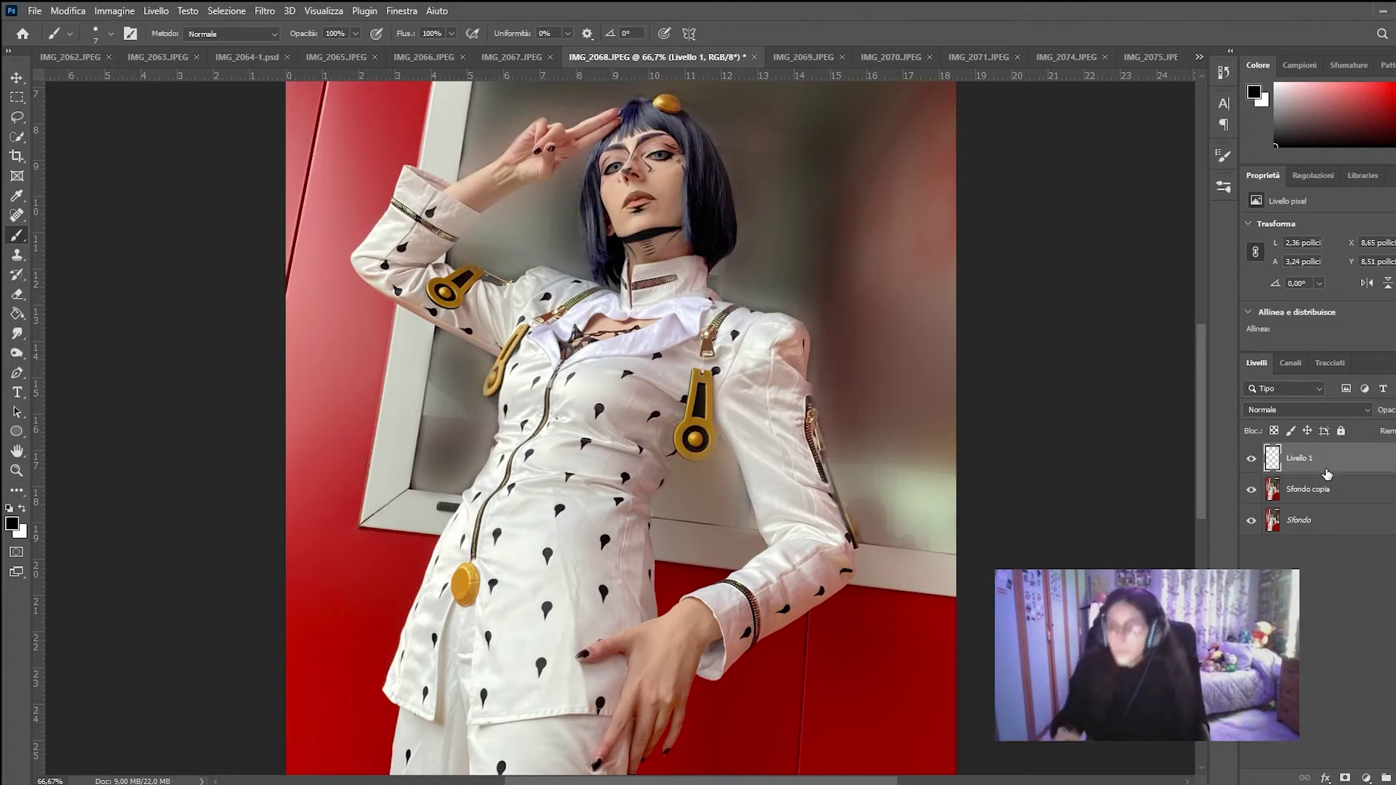
Step: Select the Clone Stamp tool and add a new layer, Livello 2, above Sfondo copia
scroll(1023, 325, up, 5)
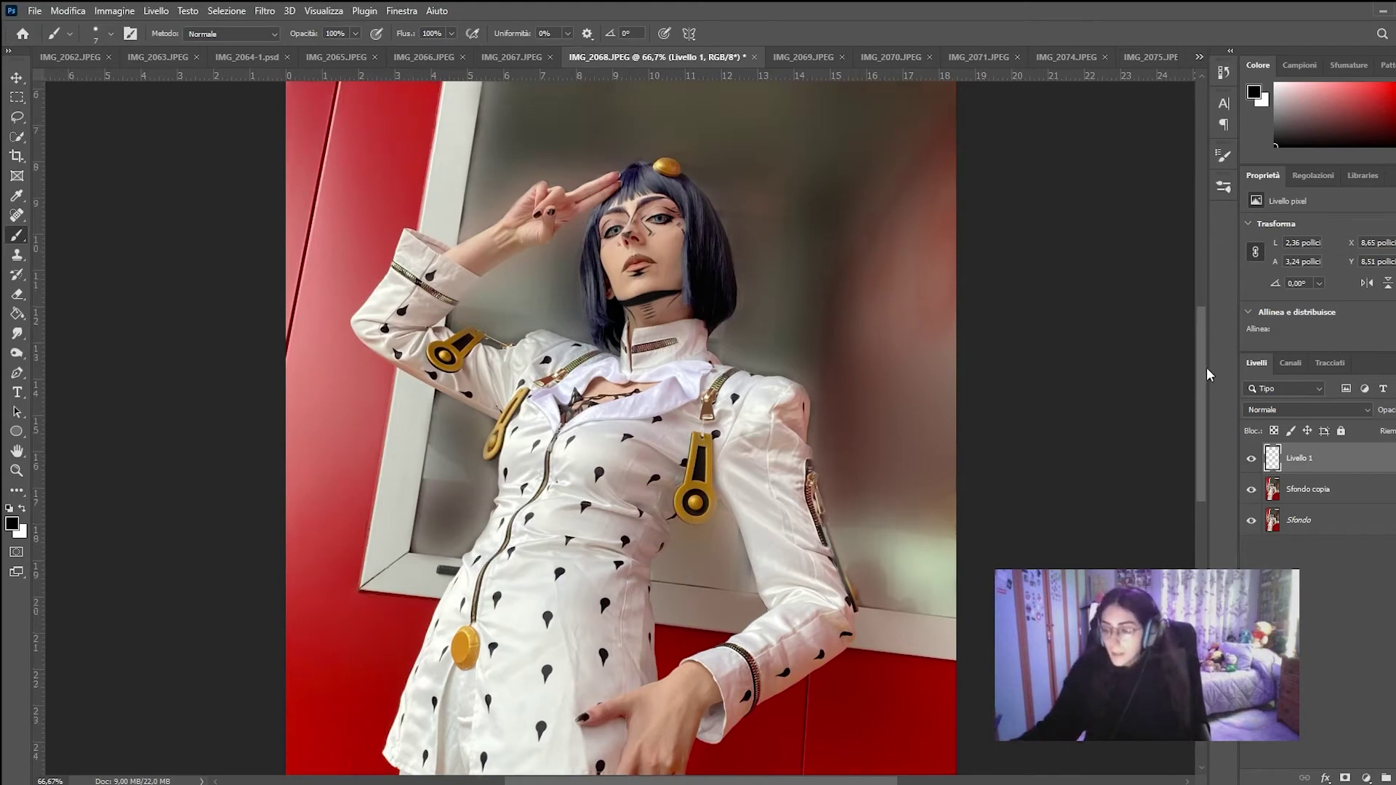
click(18, 260)
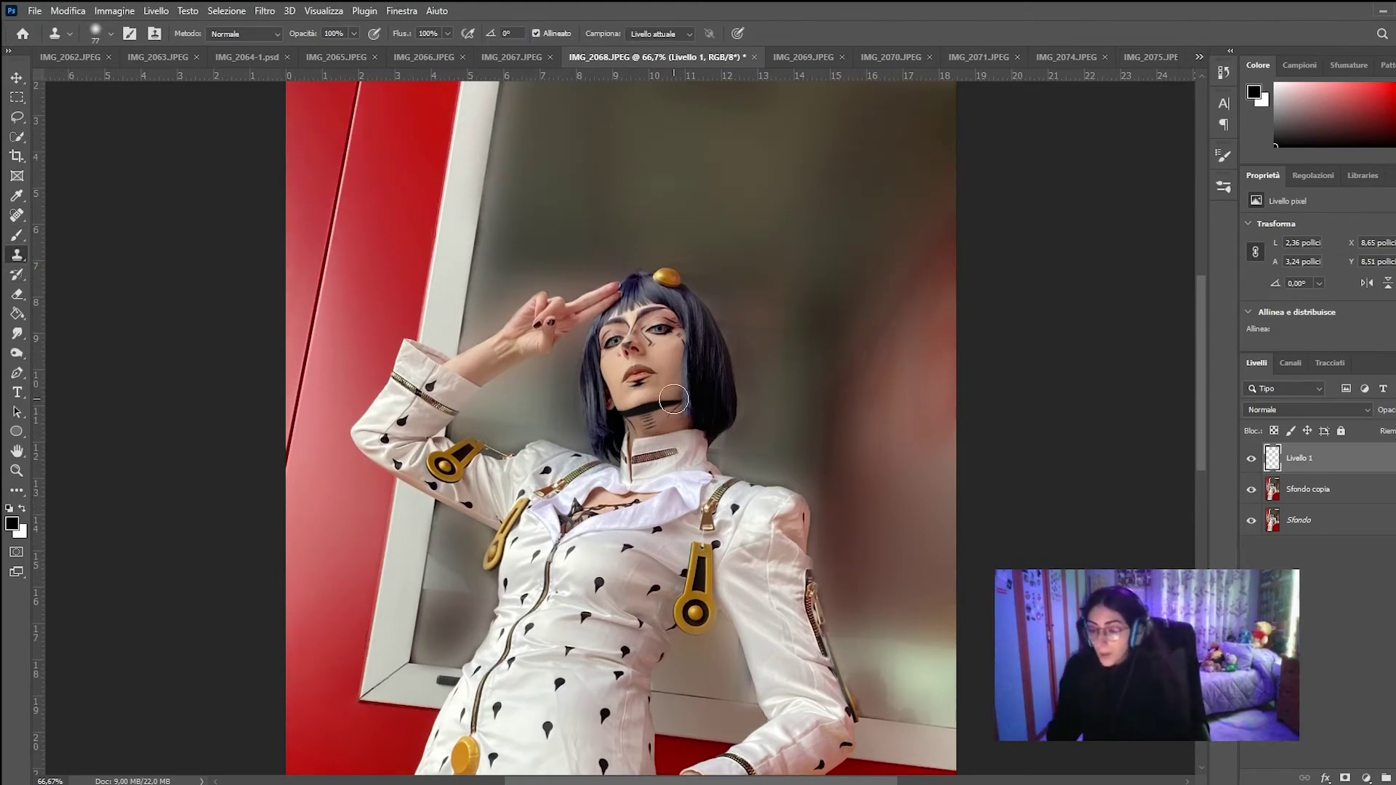
click(1355, 502)
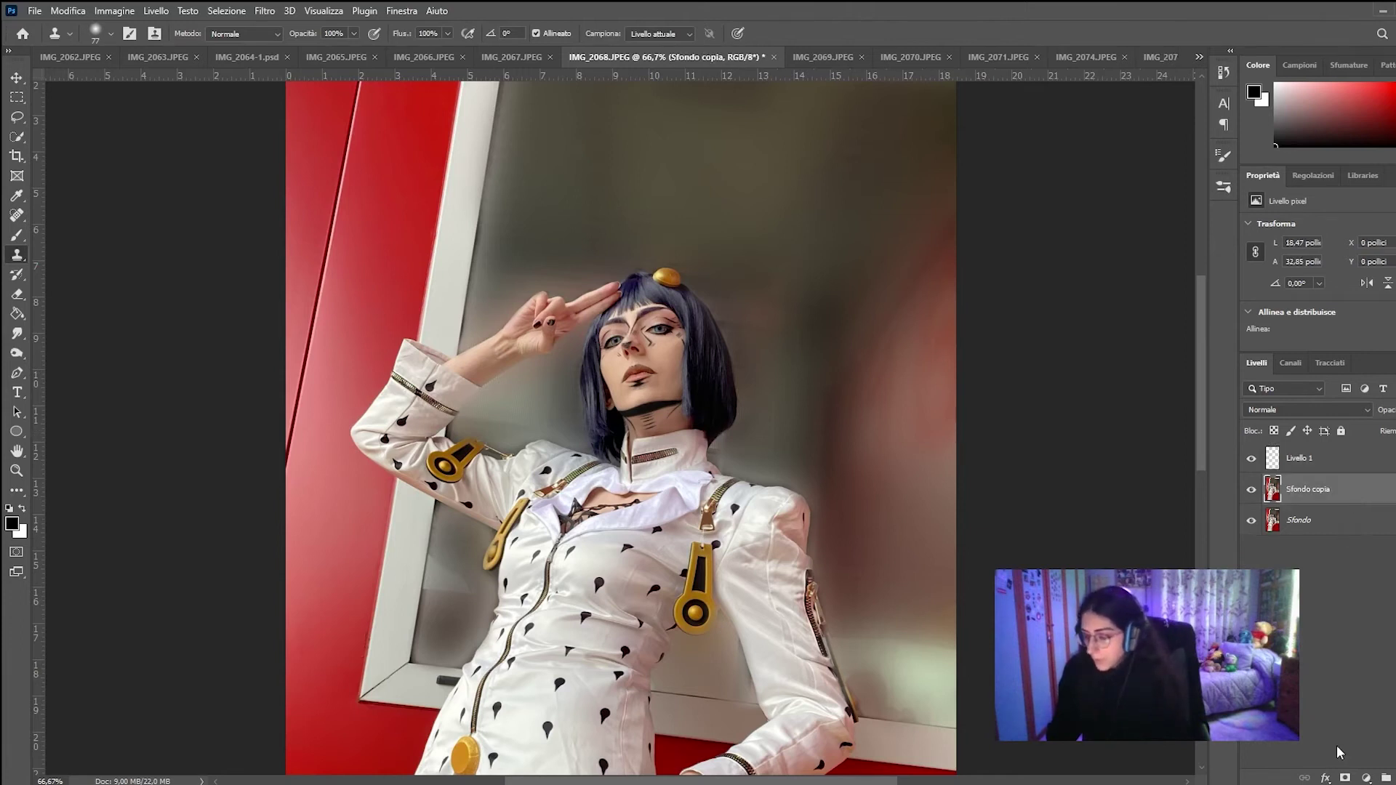
key(ctrl+shift+alt+n)
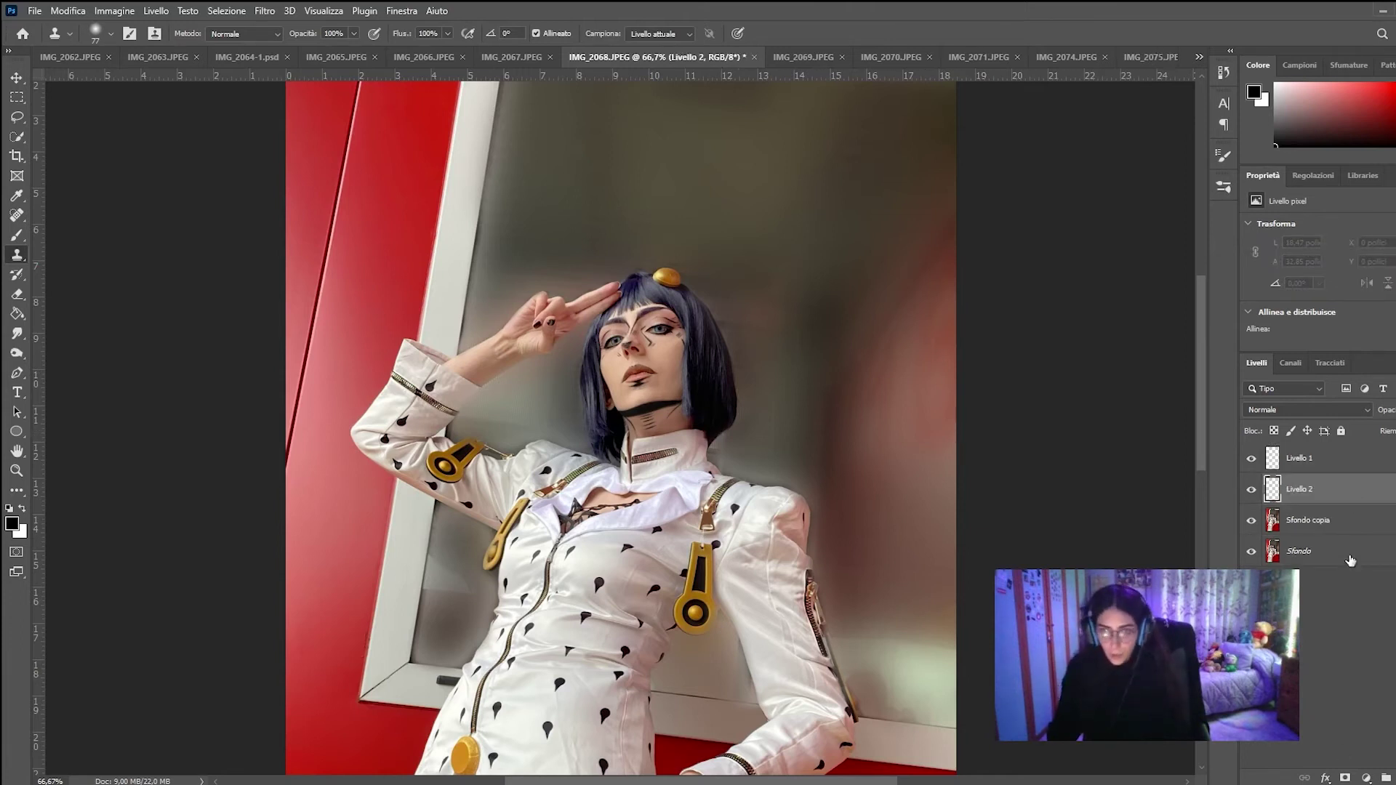
Step: Zoom in on the face with Sfondo copia active and set a Clone Stamp source beside the hair
click(1323, 532)
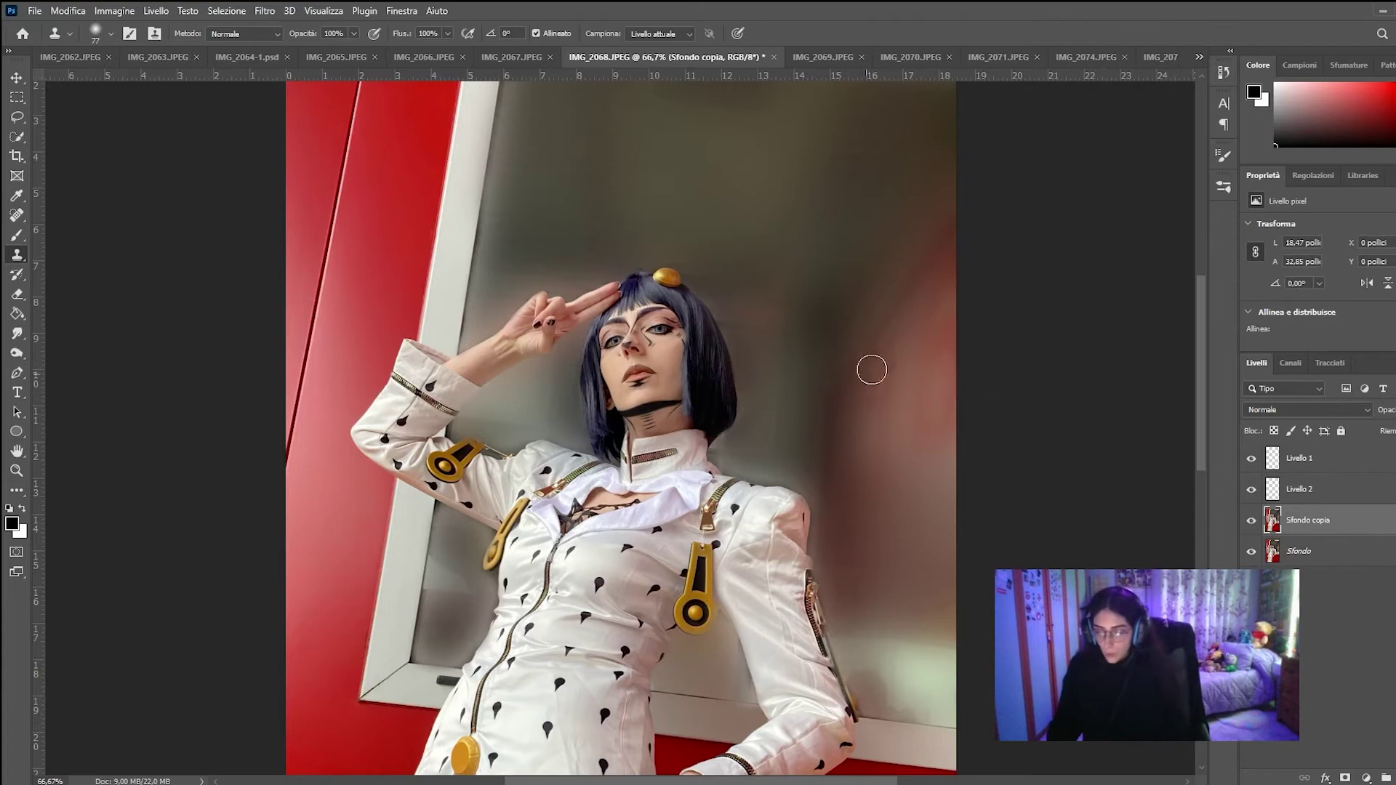
key(ctrl+plus)
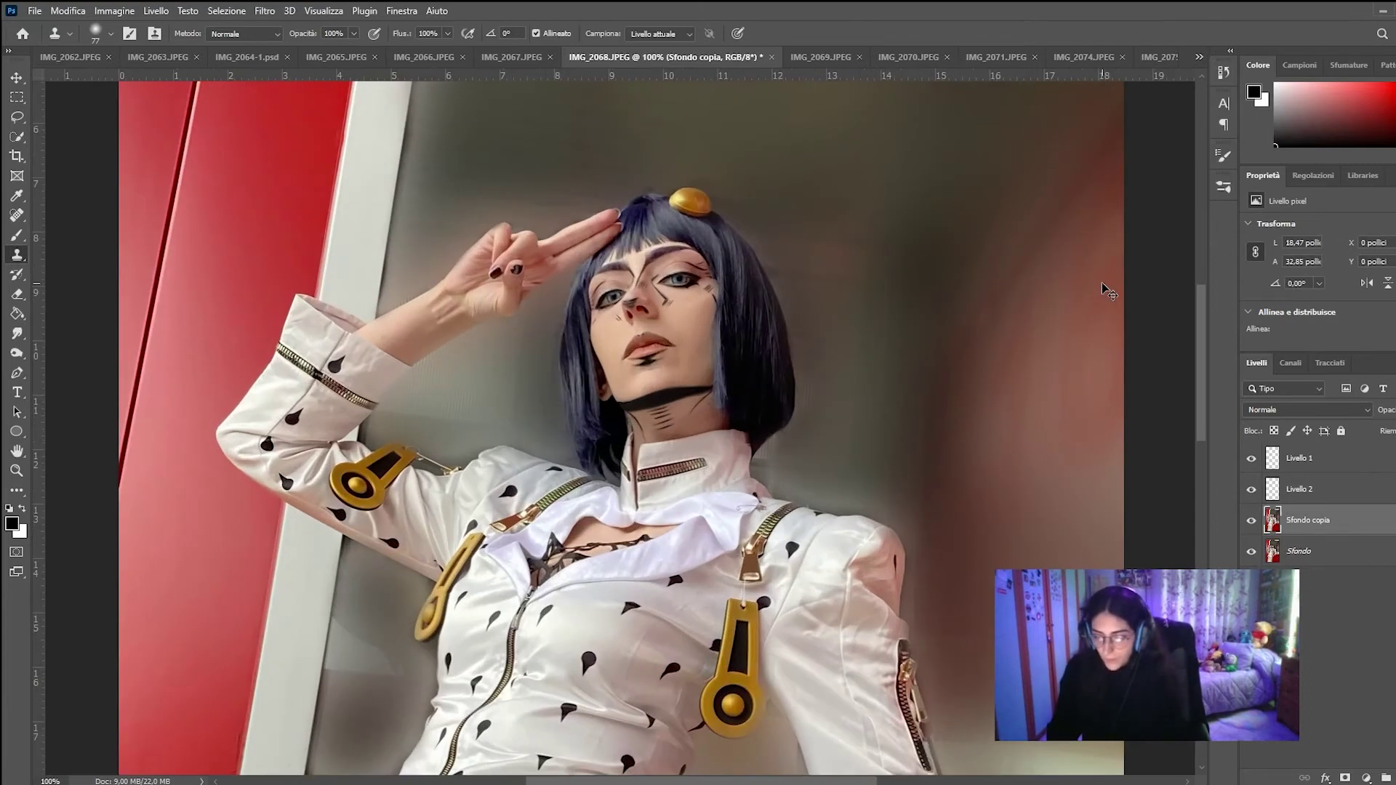
key(ctrl+plus)
scroll(1104, 290, up, 1)
scroll(991, 234, up, 2)
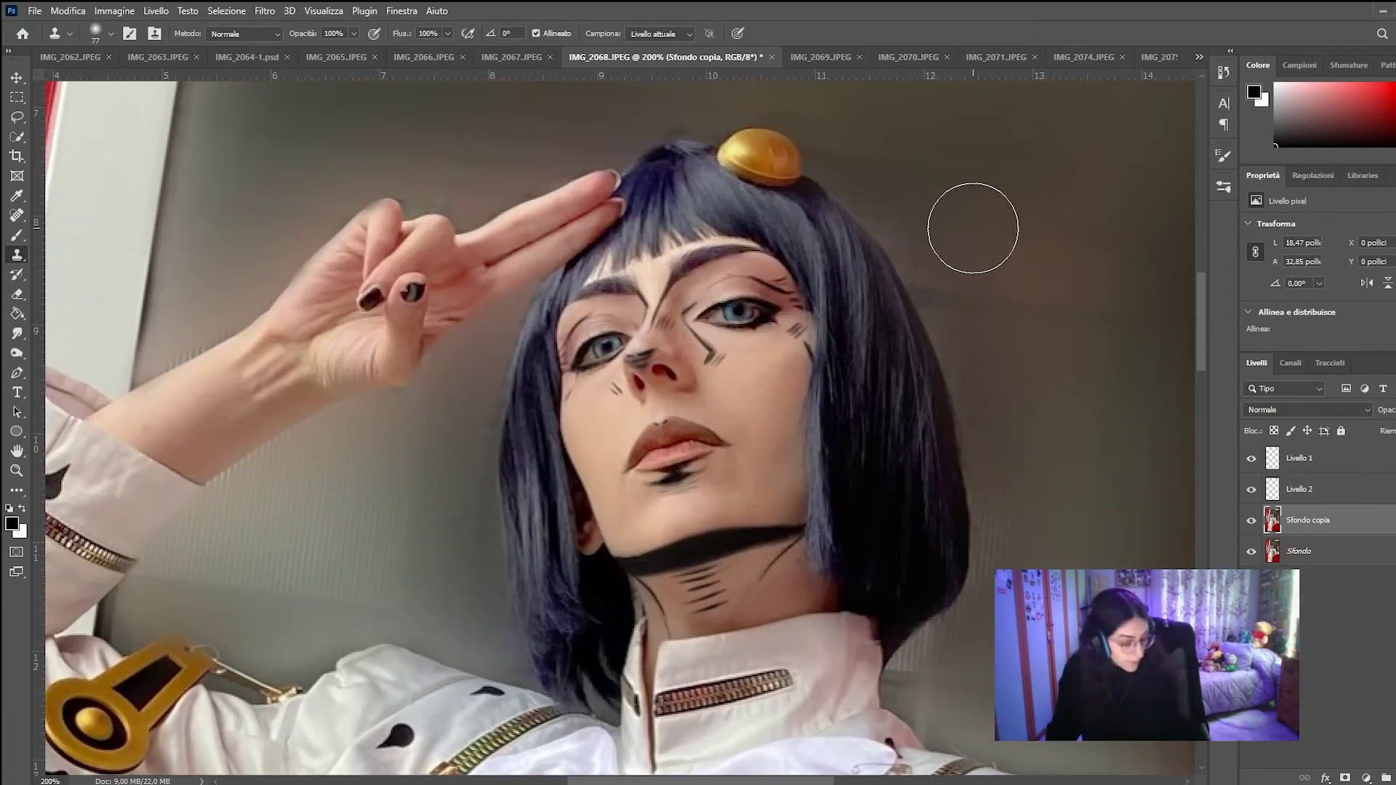
alt+click(678, 209)
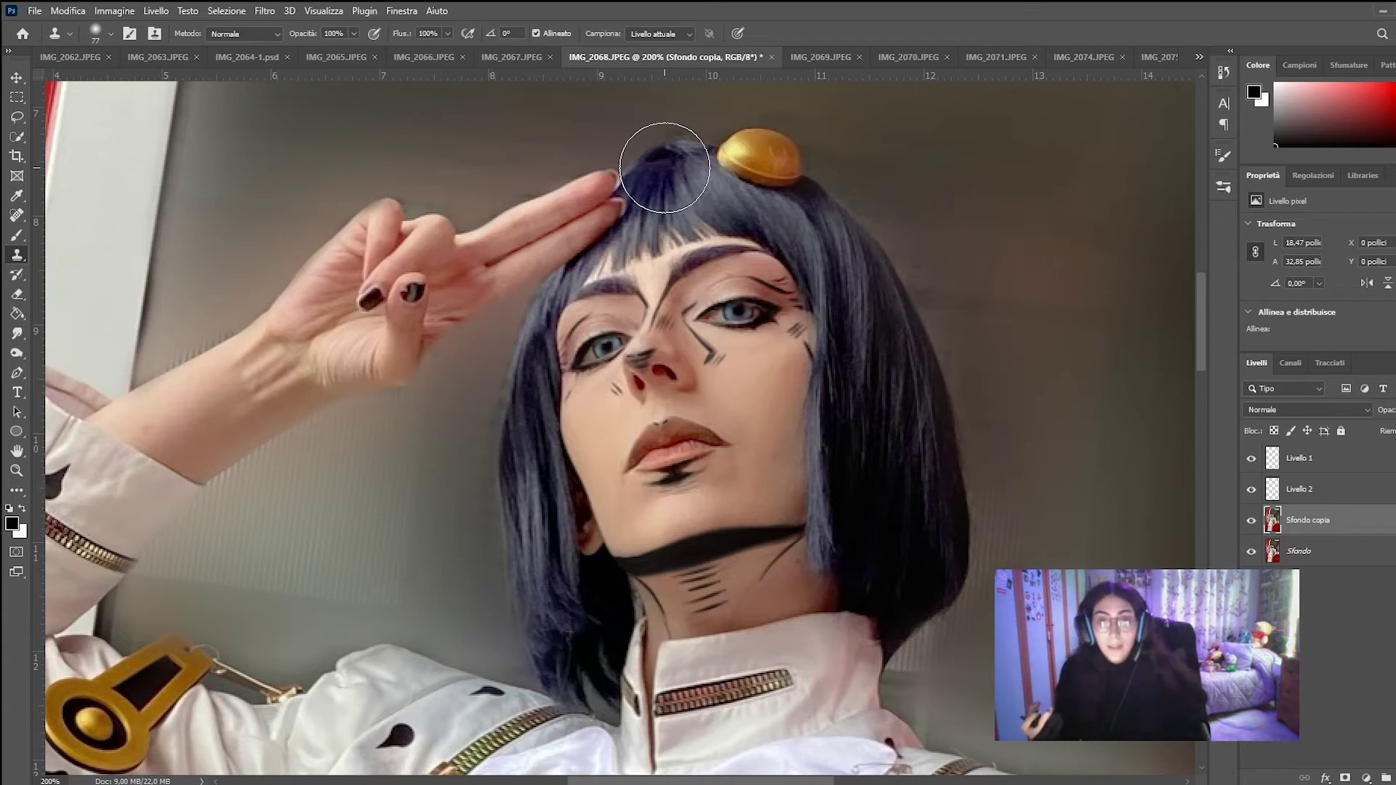
Step: Clone a patch onto Livello 2 over the top of the hair, undoing a misplaced stroke on the face
click(1313, 493)
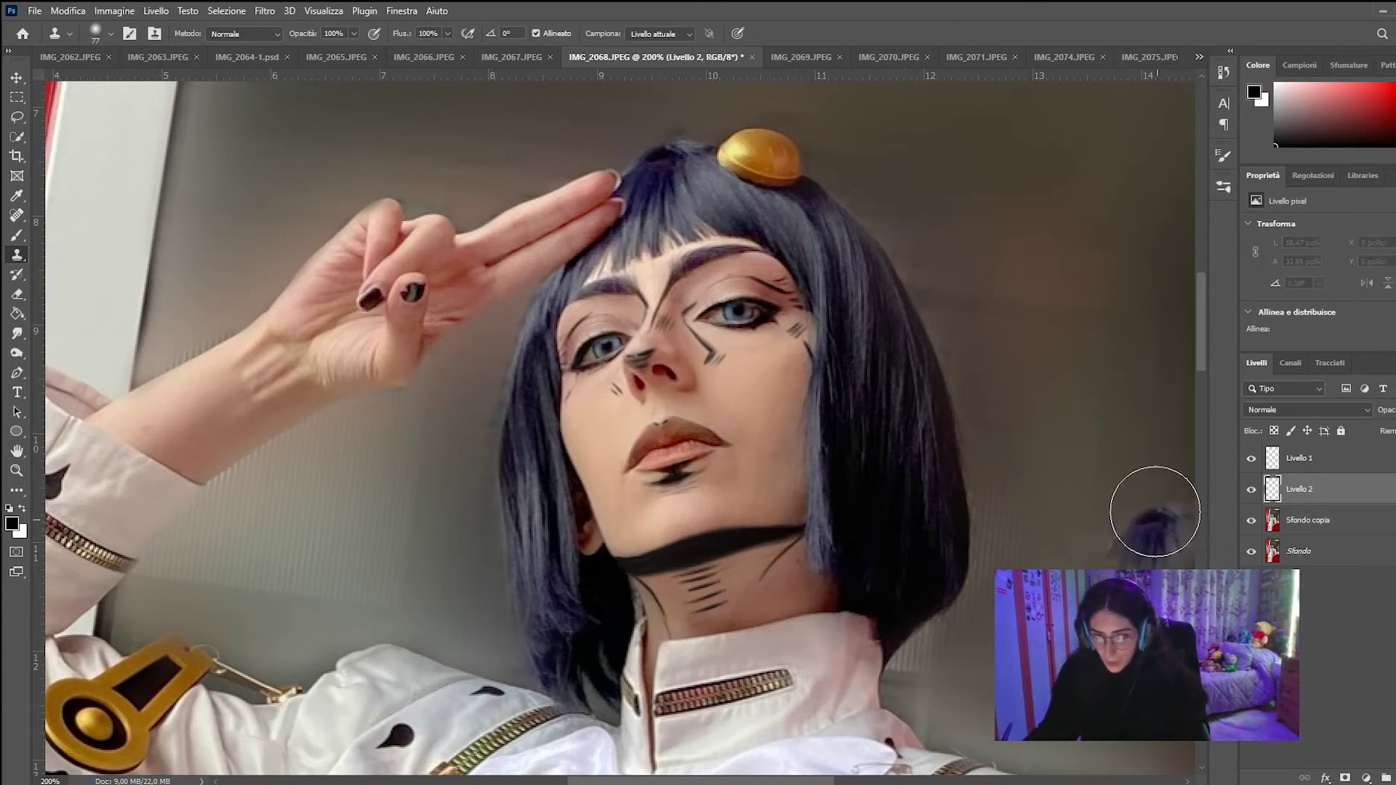
drag(709, 375, 700, 342)
key(ctrl+z)
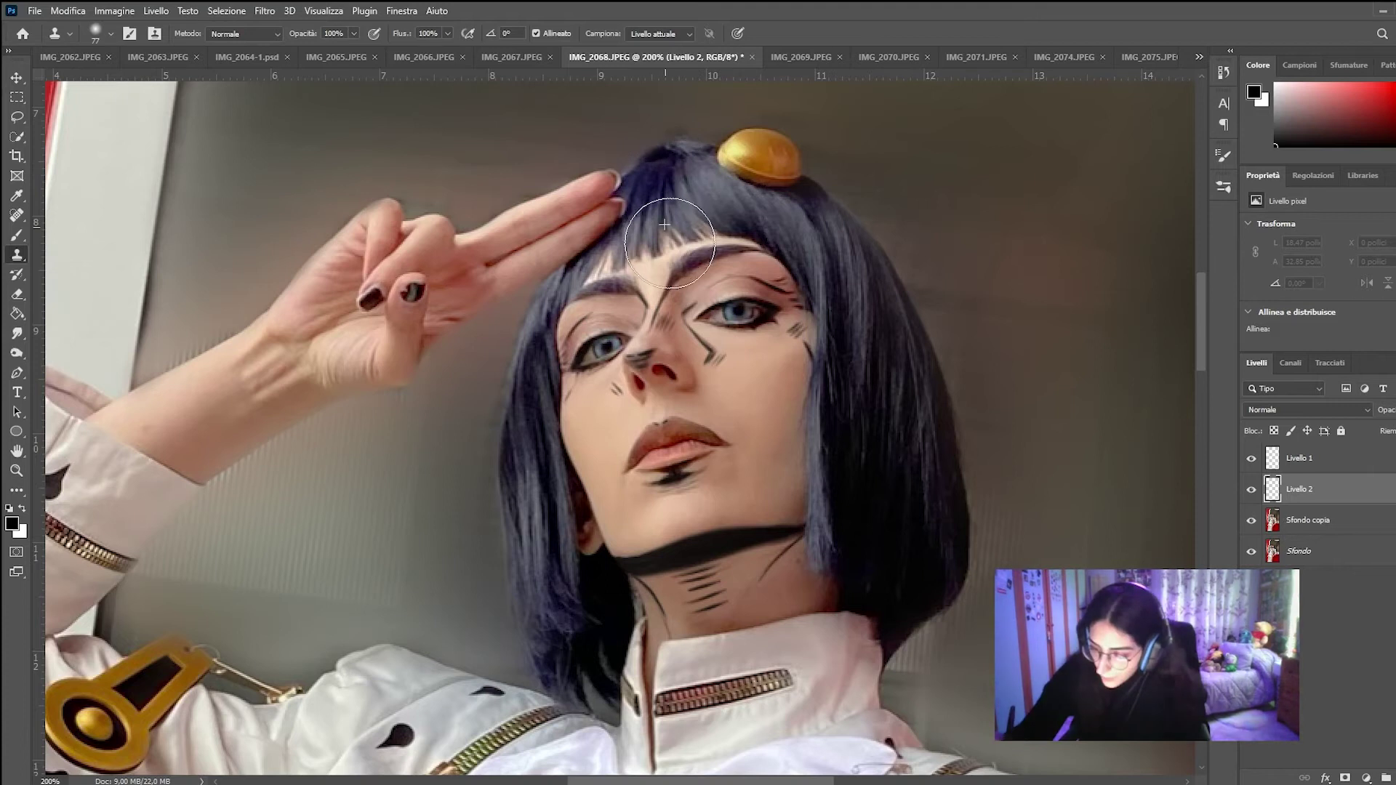
drag(647, 198, 706, 181)
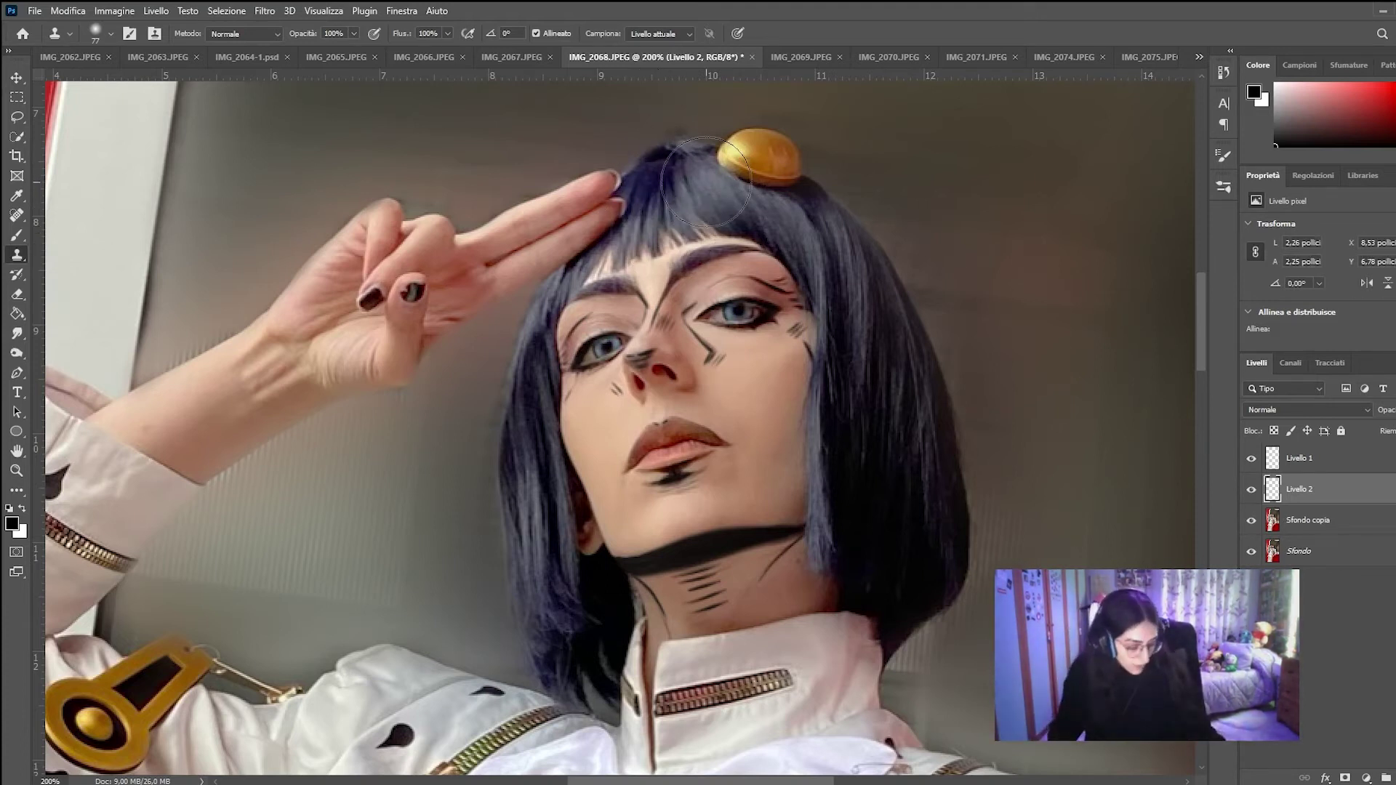
key(ctrl+t)
Step: Move, stretch, skew and rotate the cloned patch over the crown, then apply the transform
drag(699, 190, 701, 192)
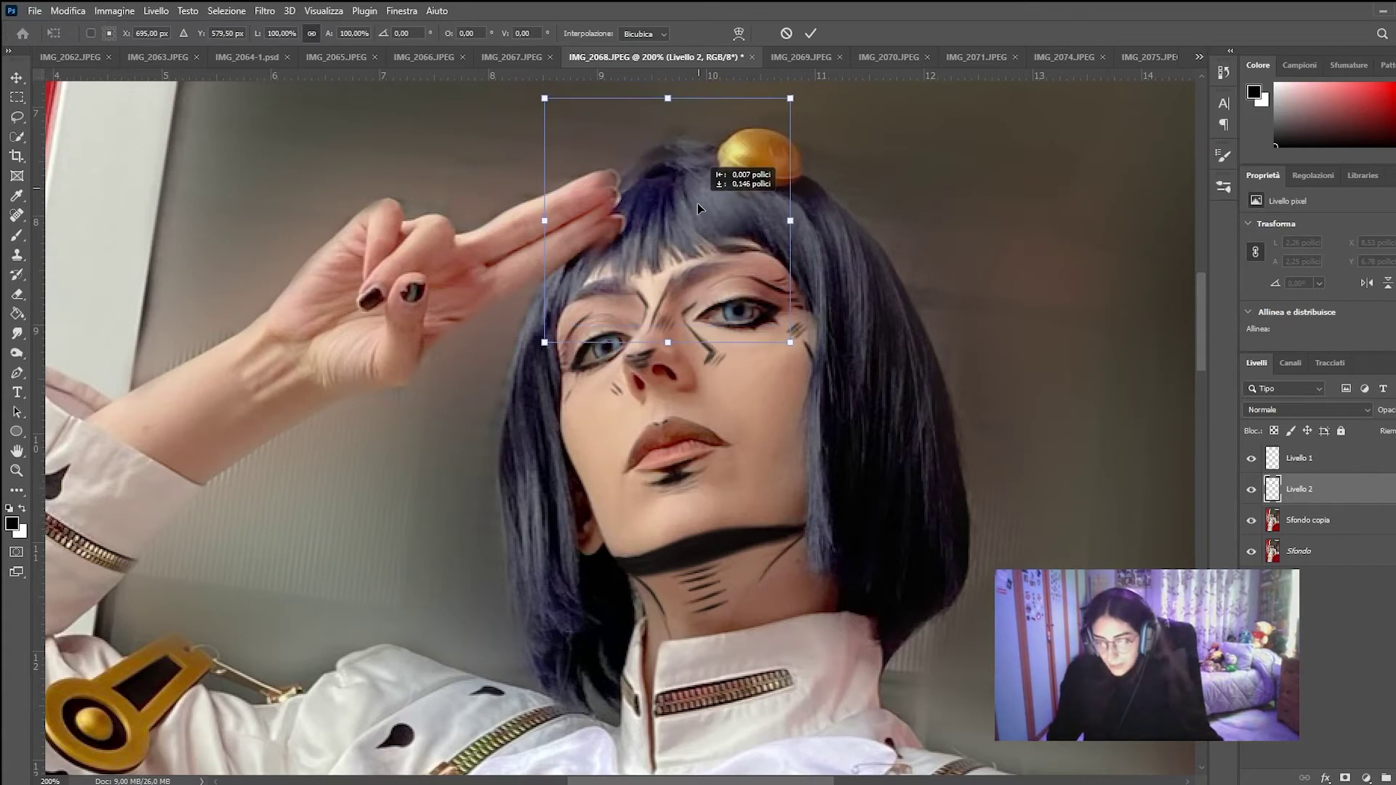
drag(725, 329, 665, 339)
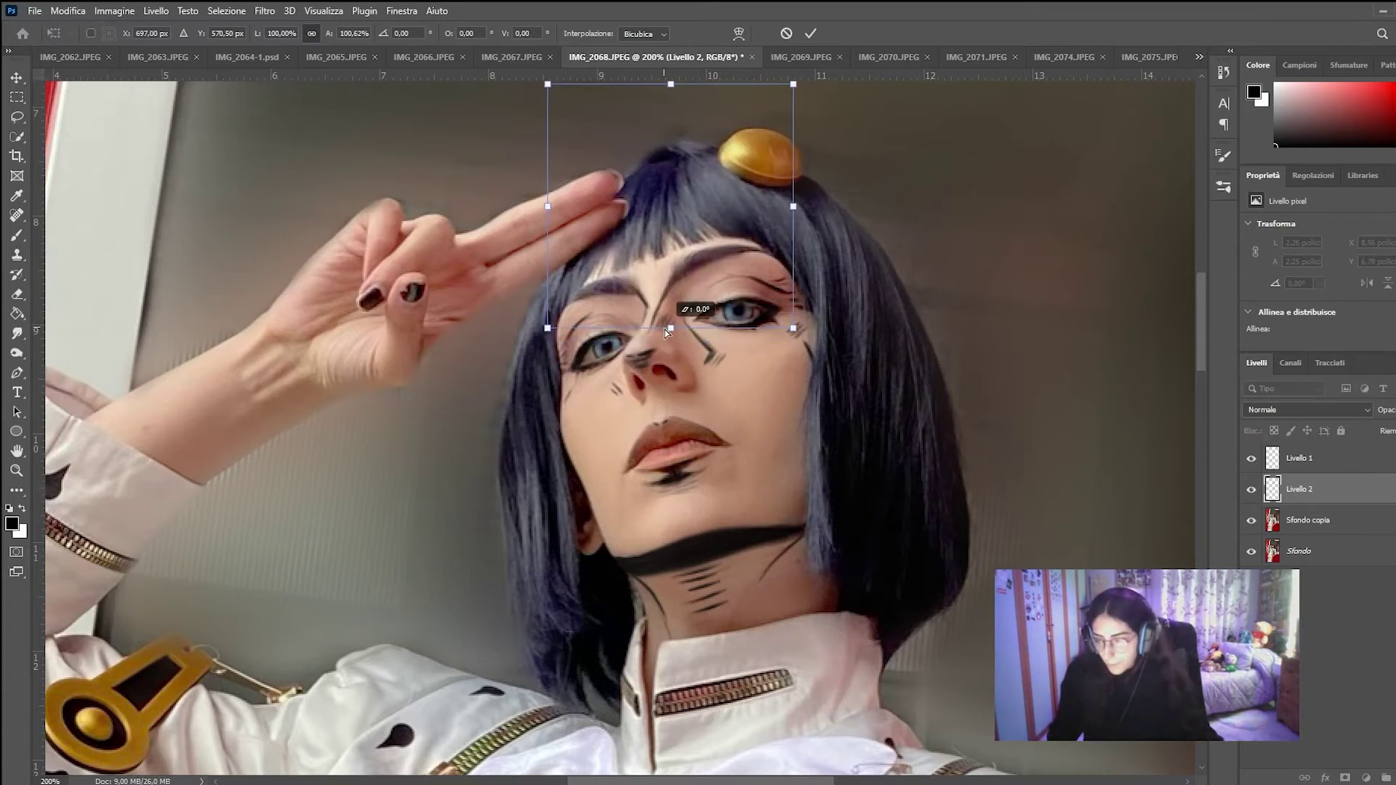
drag(663, 286, 663, 277)
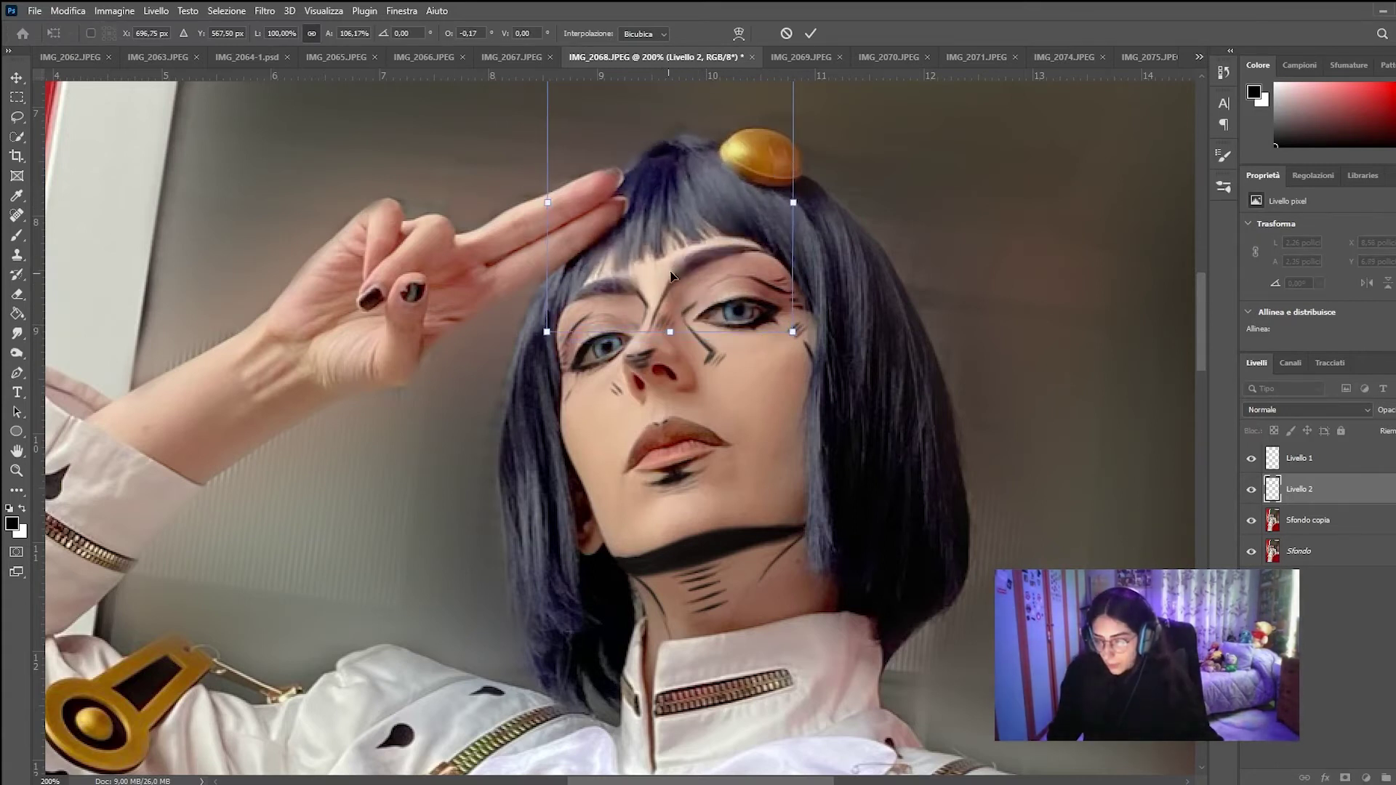
drag(800, 334, 740, 404)
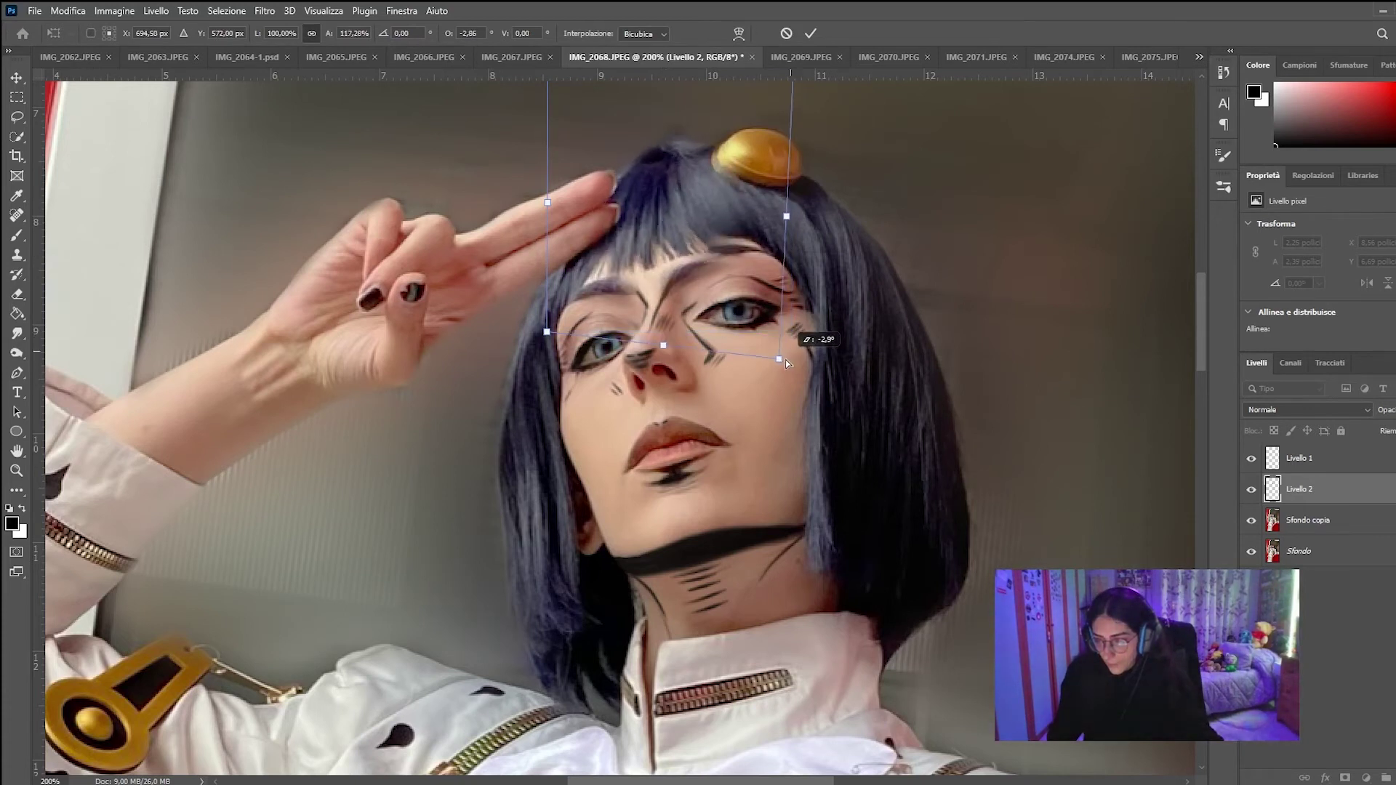
drag(702, 320, 669, 300)
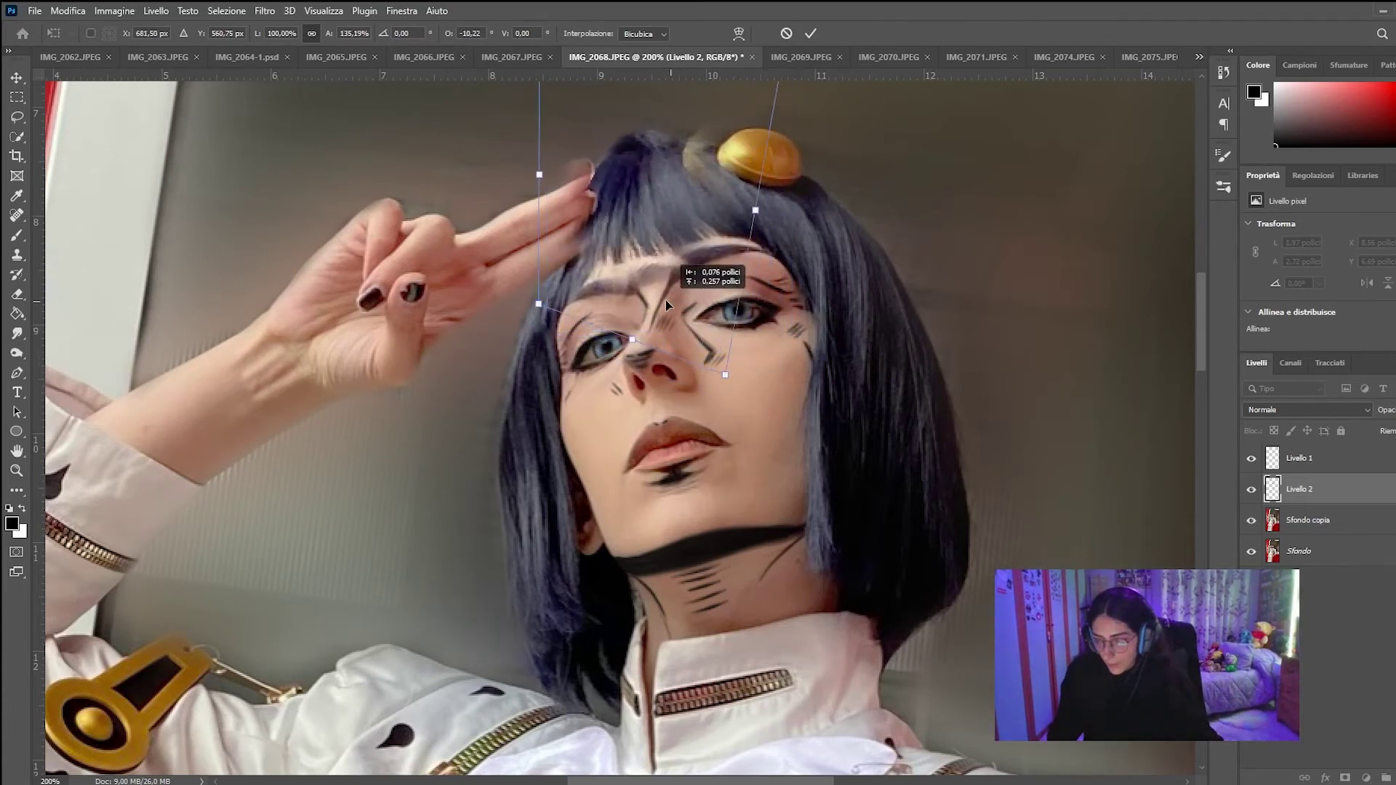
drag(778, 240, 772, 300)
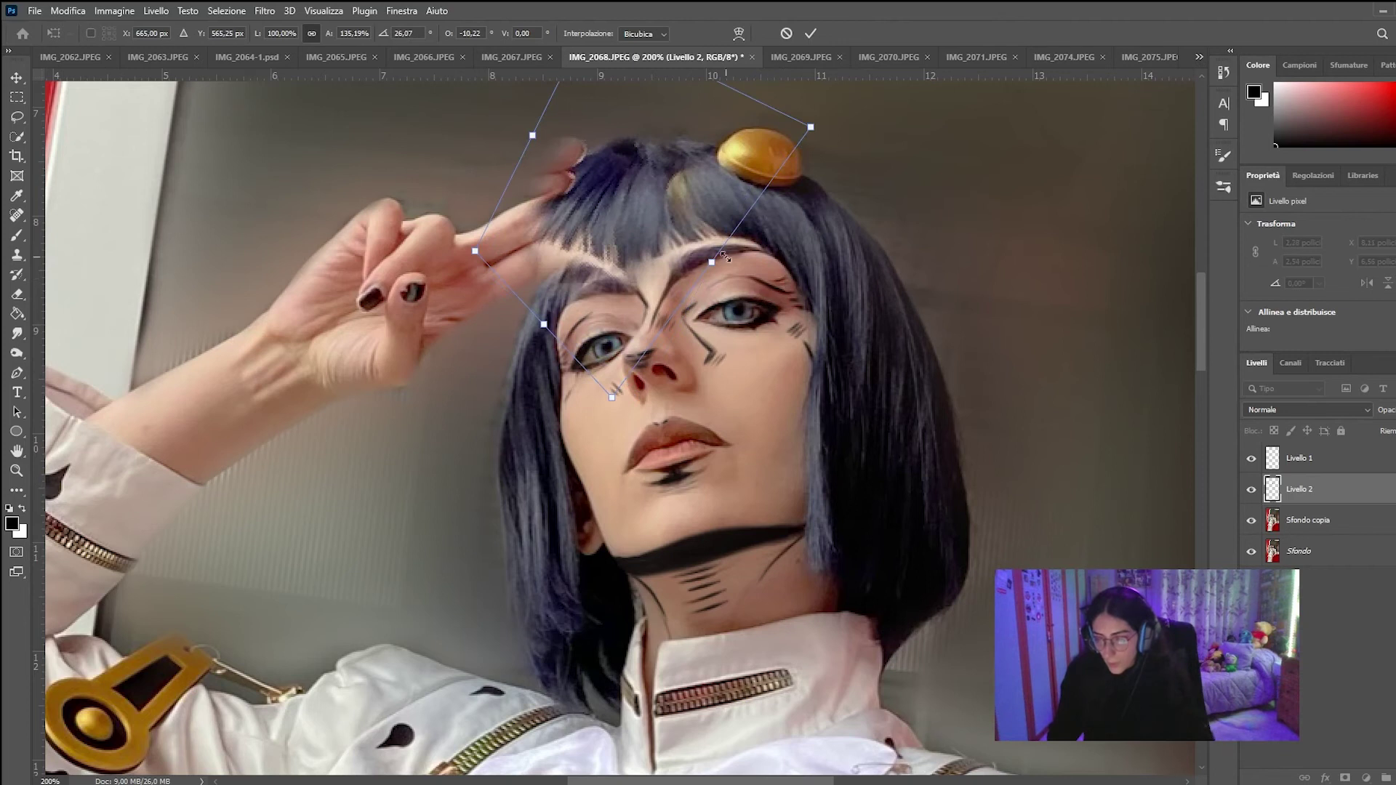
drag(719, 259, 713, 261)
key(Return)
Step: Erase the fingertips overlapping the hair, then shrink and reposition the patch slightly
key(e)
mouse_move(533, 231)
mouse_down()
mouse_move(582, 218)
mouse_move(600, 182)
mouse_move(604, 218)
mouse_move(626, 135)
mouse_move(676, 174)
mouse_move(664, 150)
mouse_up()
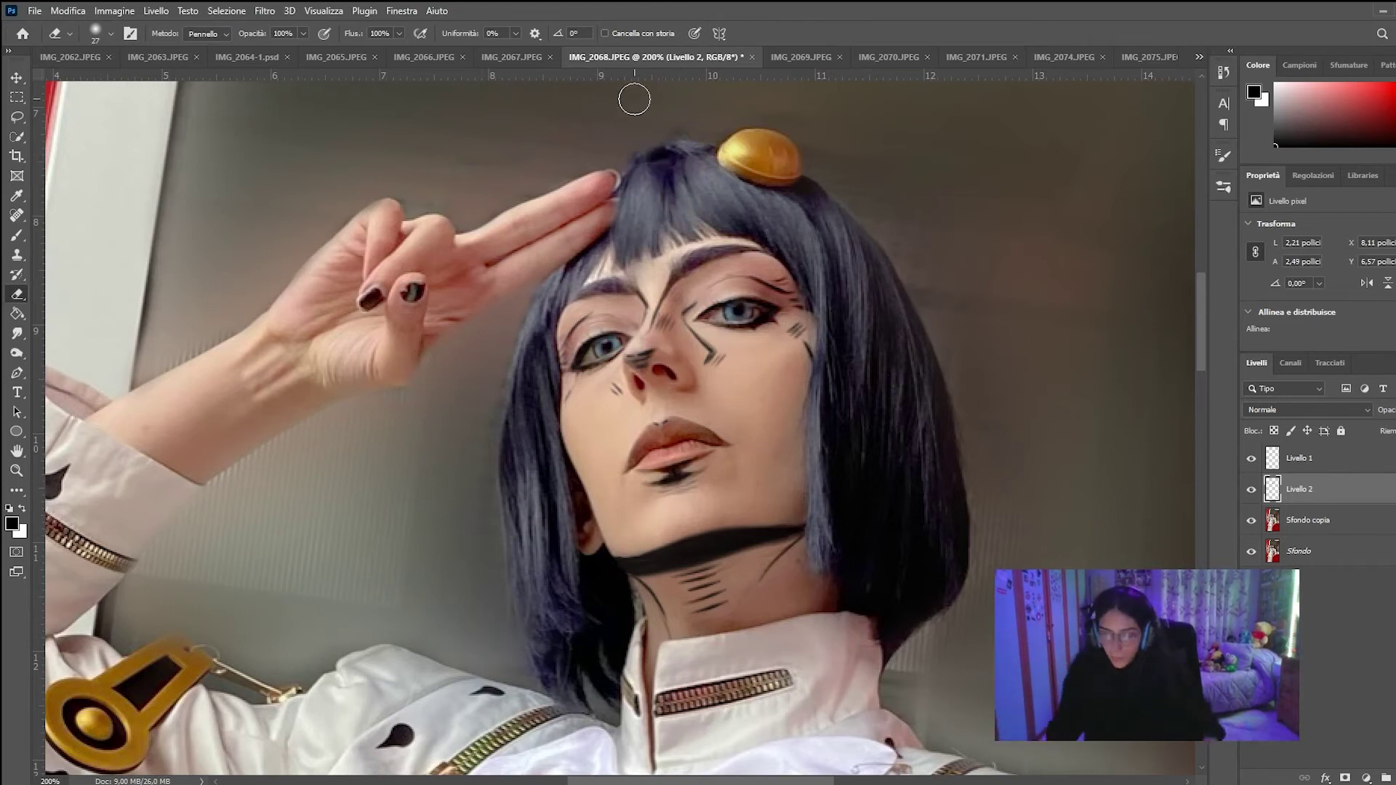
key(ctrl+t)
drag(635, 187, 655, 182)
drag(765, 332, 746, 313)
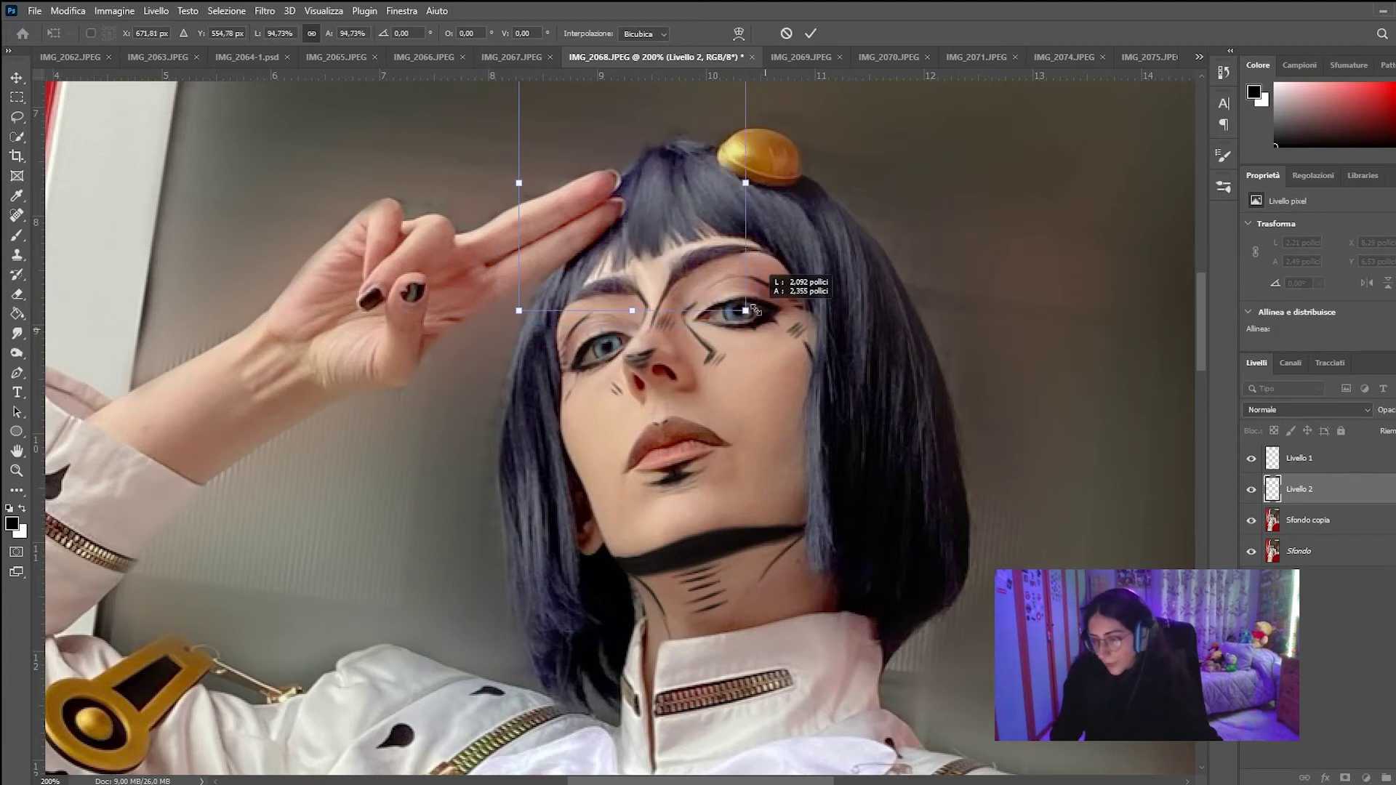
drag(695, 190, 693, 194)
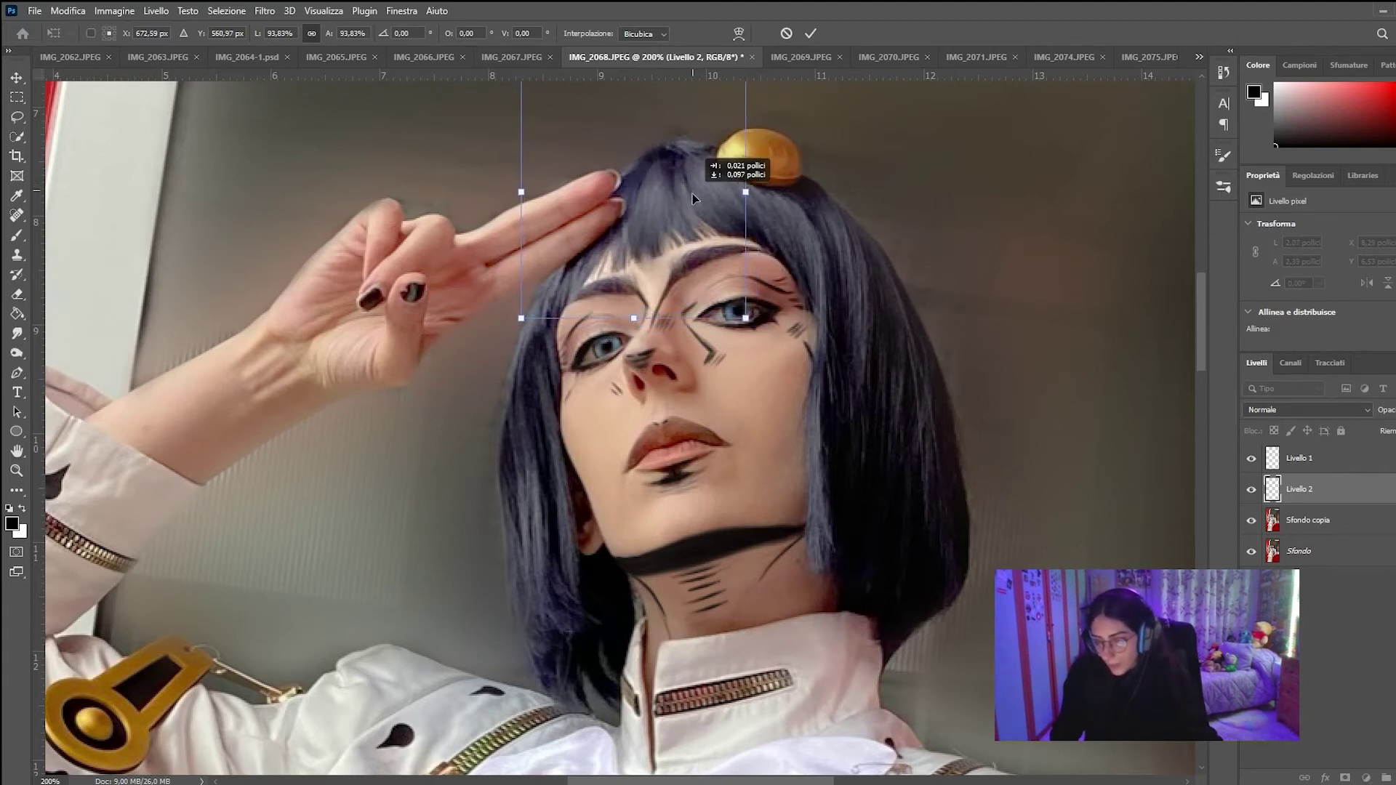
key(Return)
key(e)
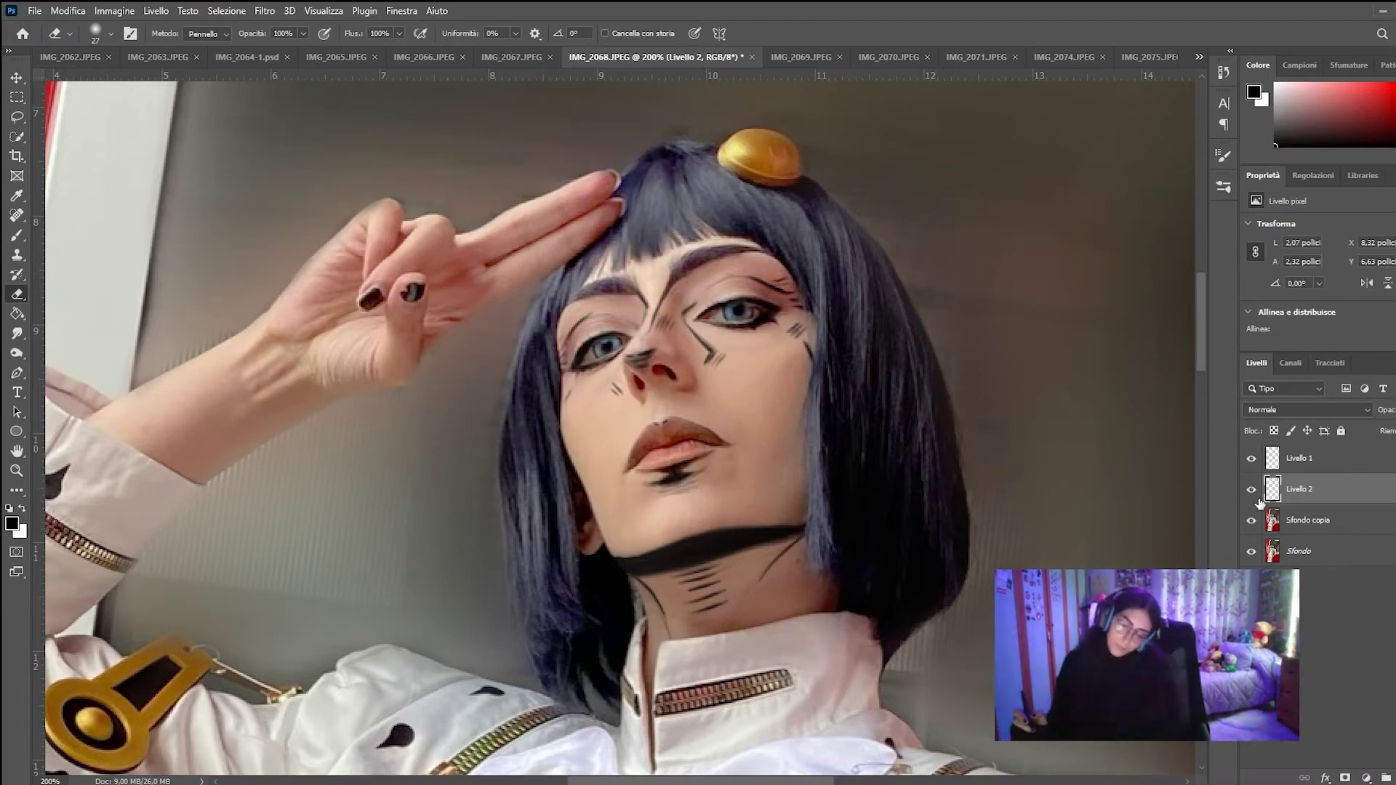
click(16, 77)
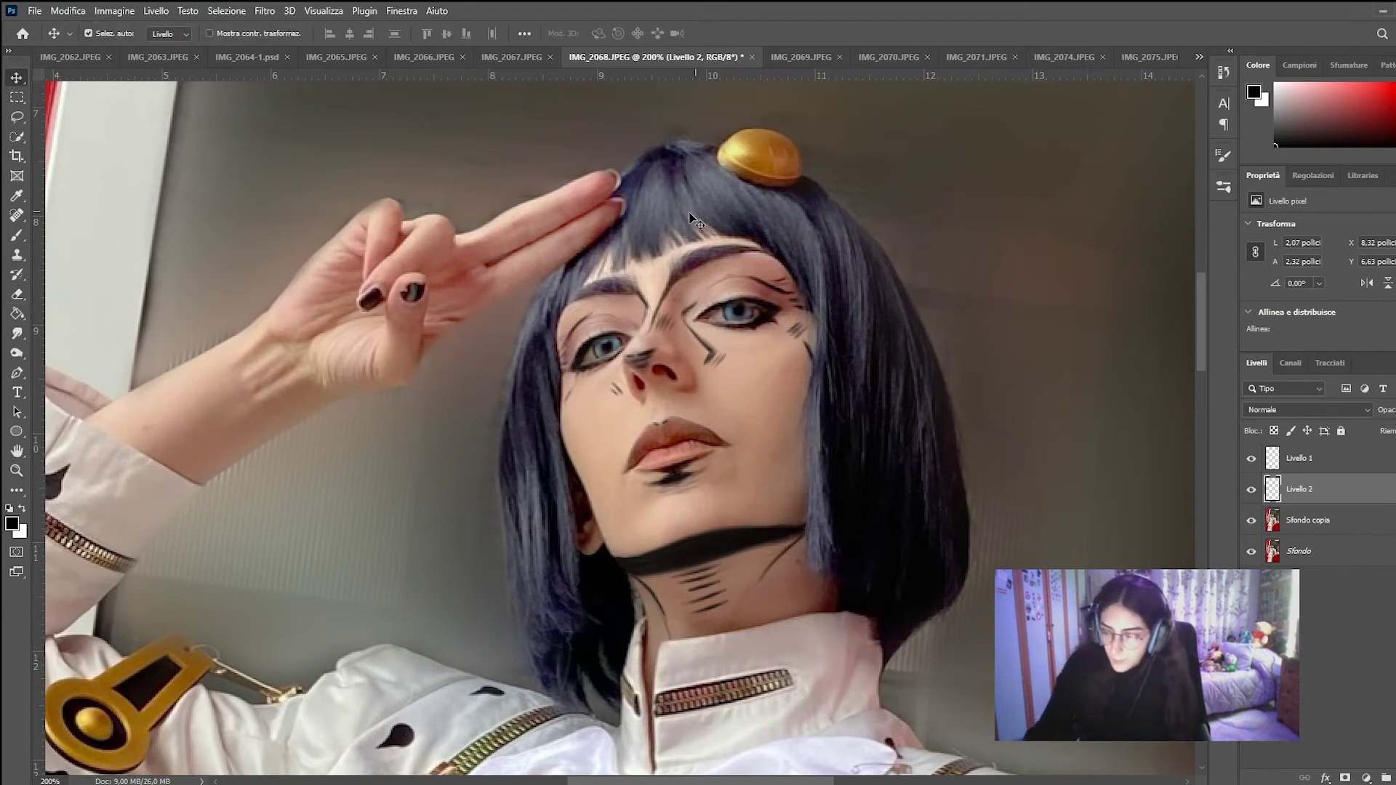
Step: Nudge the cloned patch slightly and toggle Livello 2's visibility to check it
drag(653, 215, 680, 219)
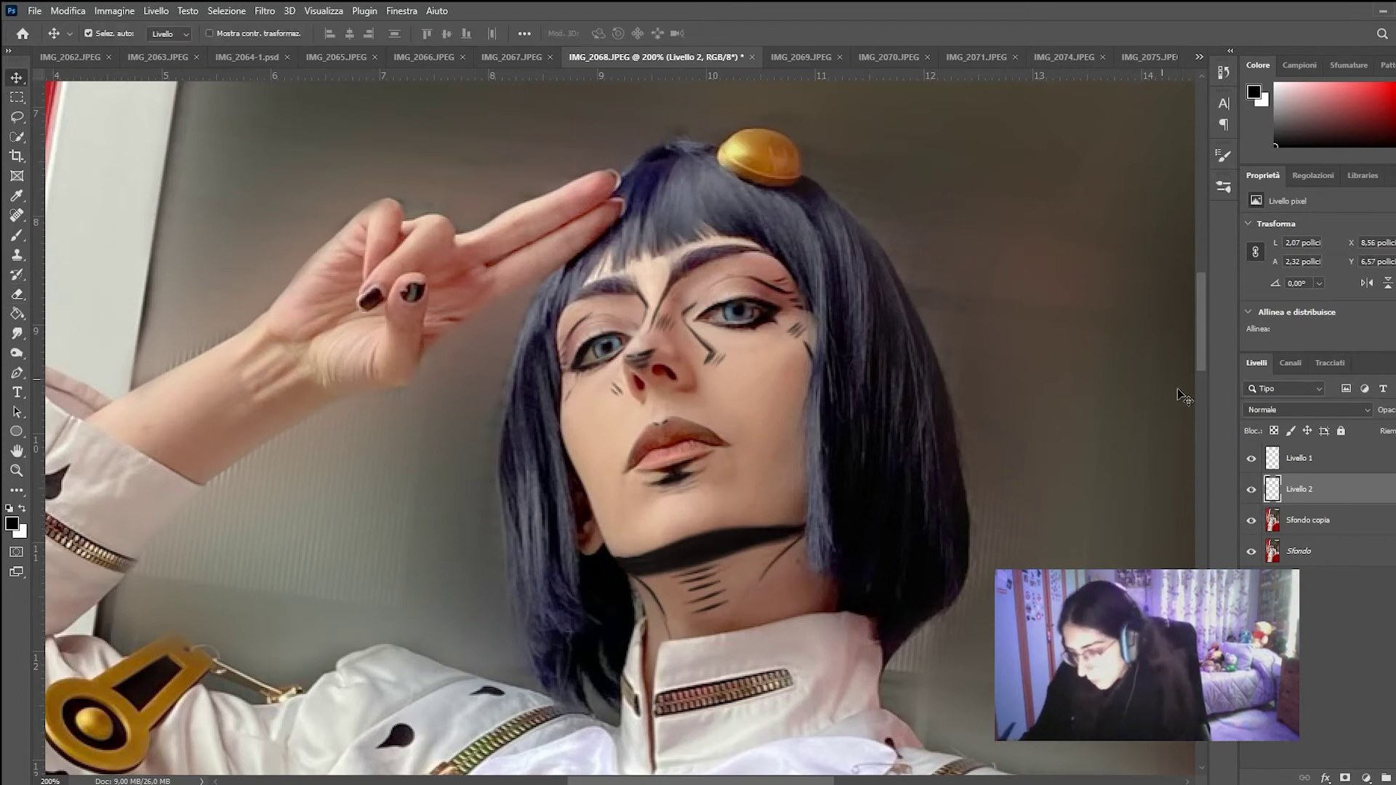
click(1251, 491)
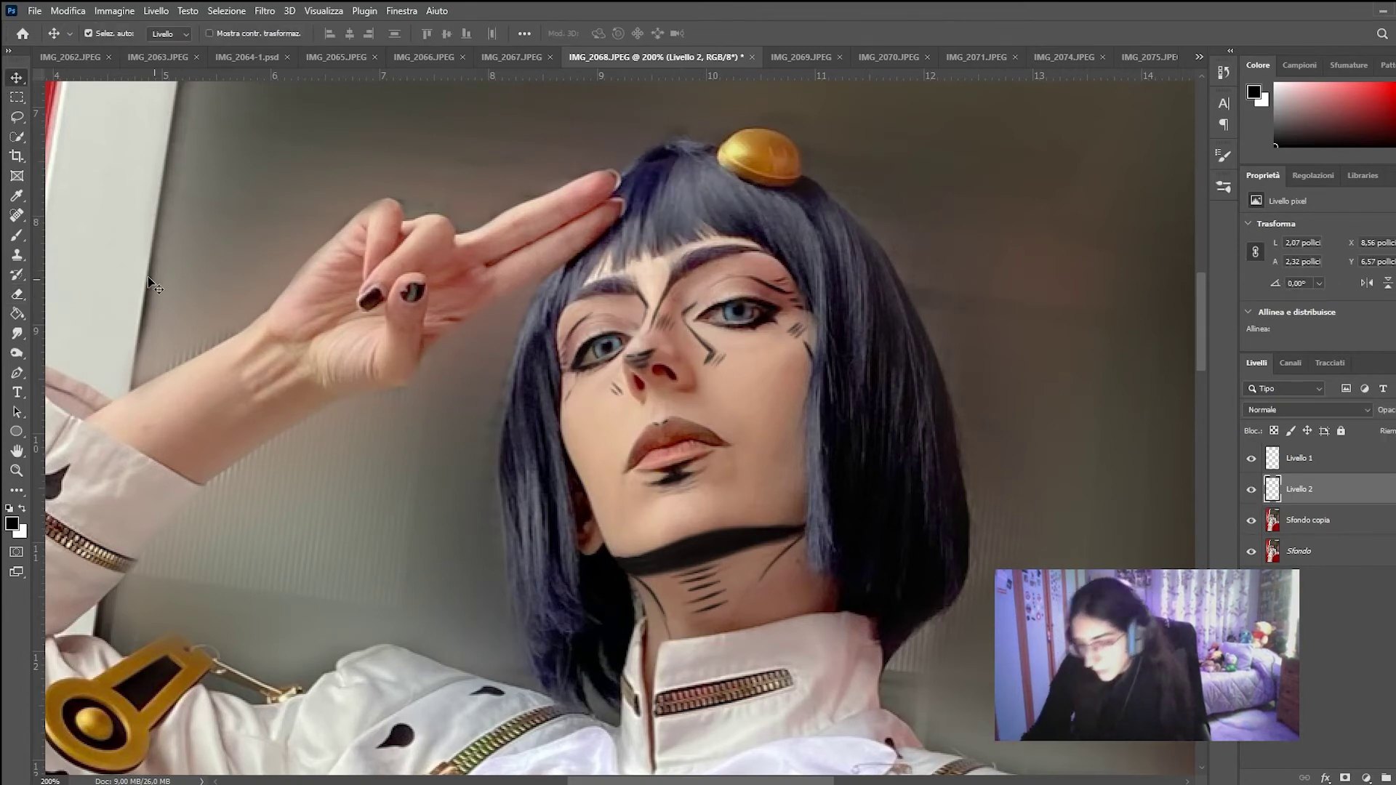
key(e)
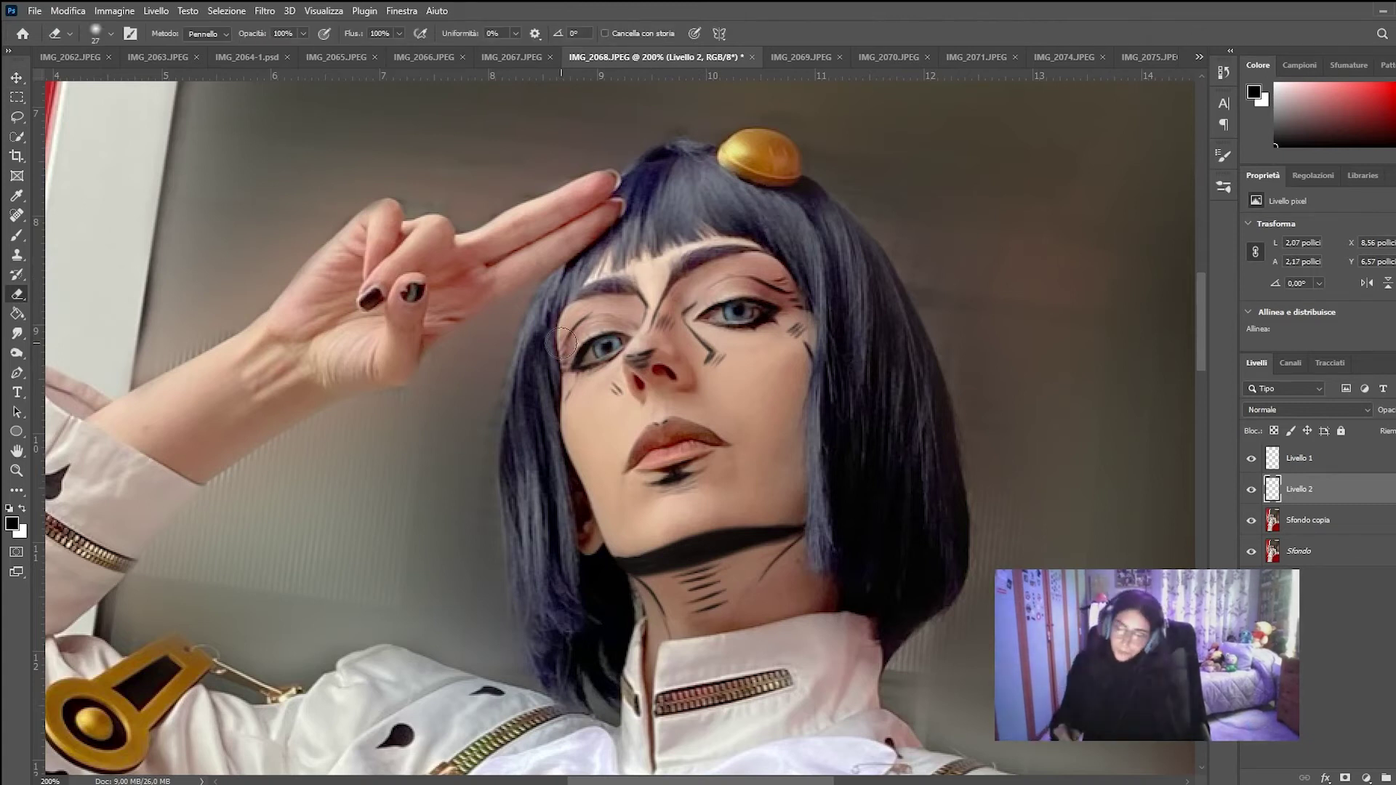
Step: Pick the Clone Stamp, return to Livello 2, and set the brush size to 19 px
click(1328, 517)
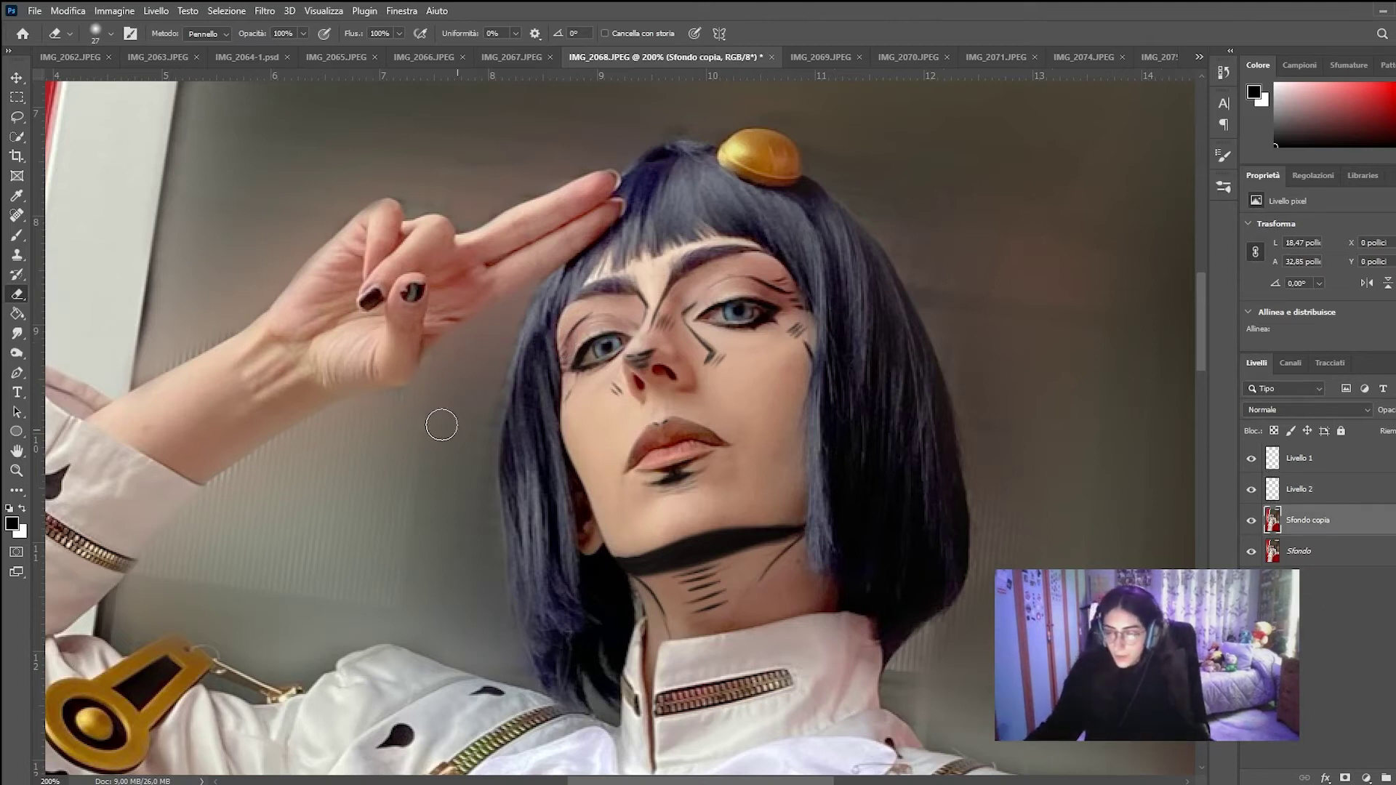
click(18, 257)
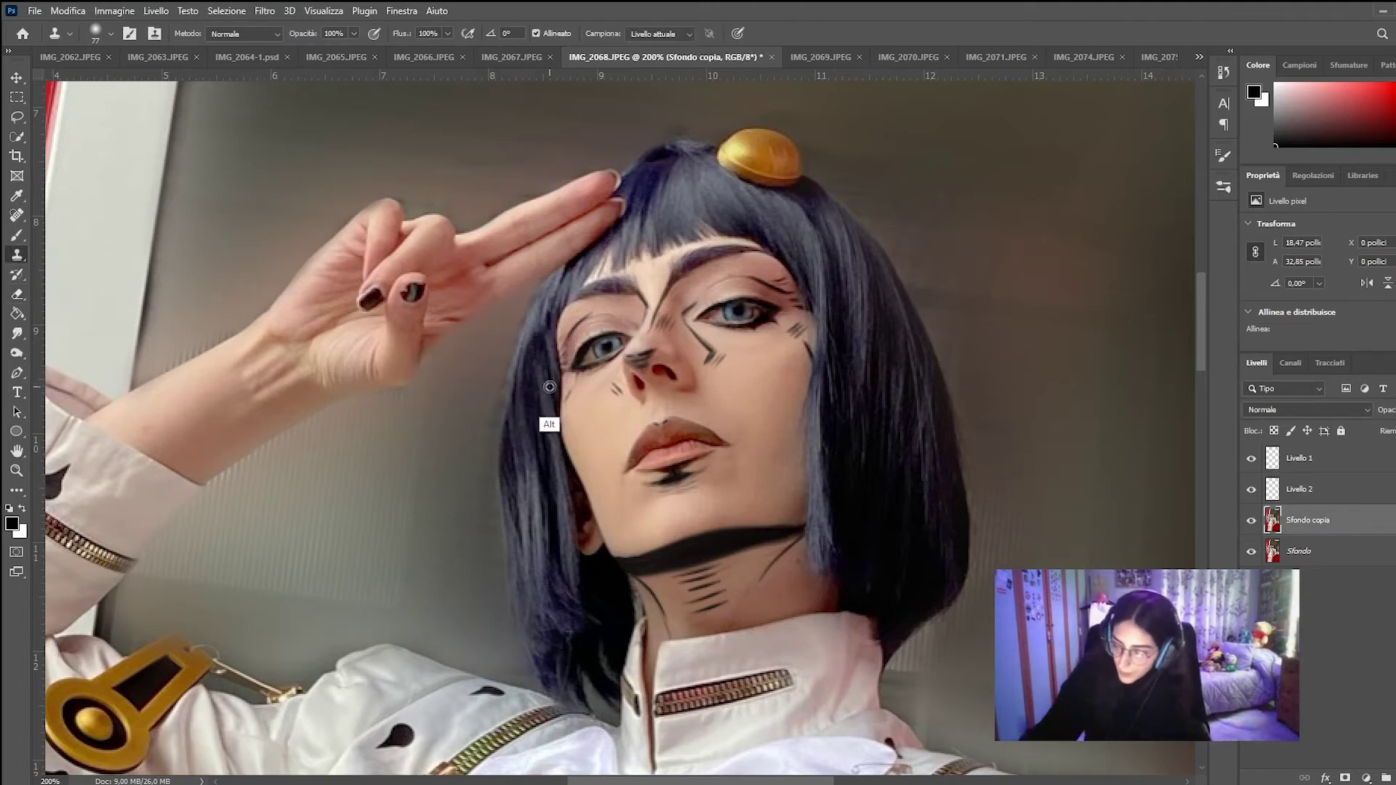
click(1348, 493)
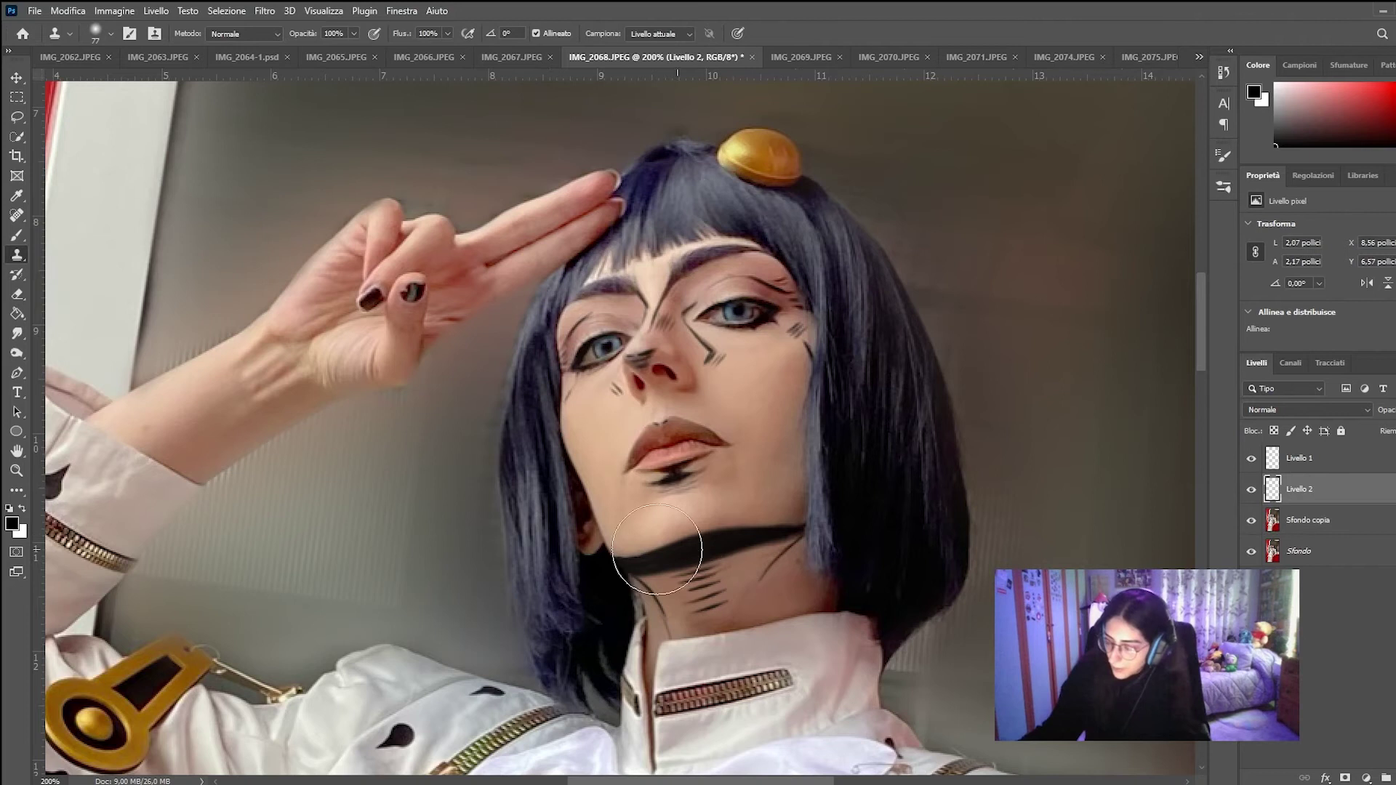
click(100, 37)
drag(114, 77, 112, 78)
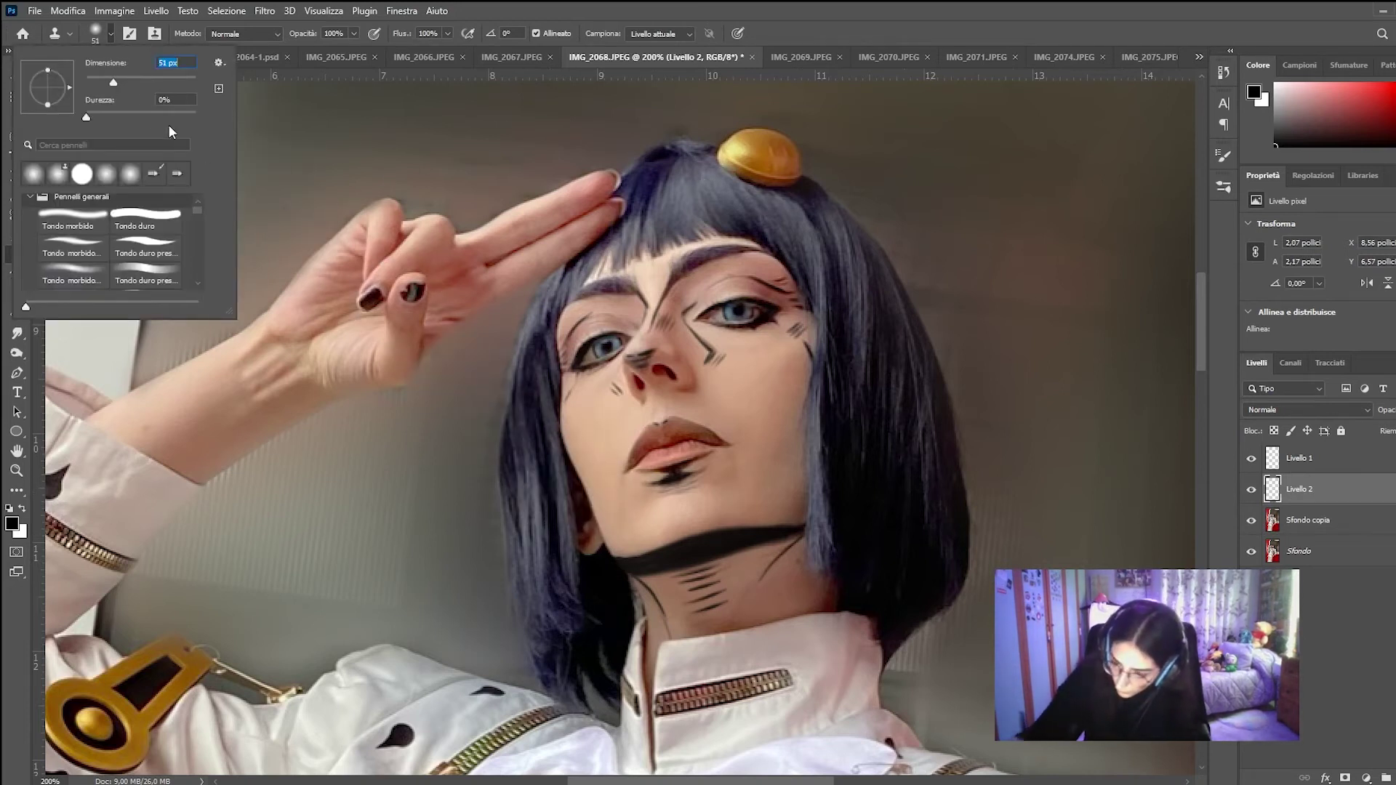
drag(109, 82, 99, 82)
click(564, 480)
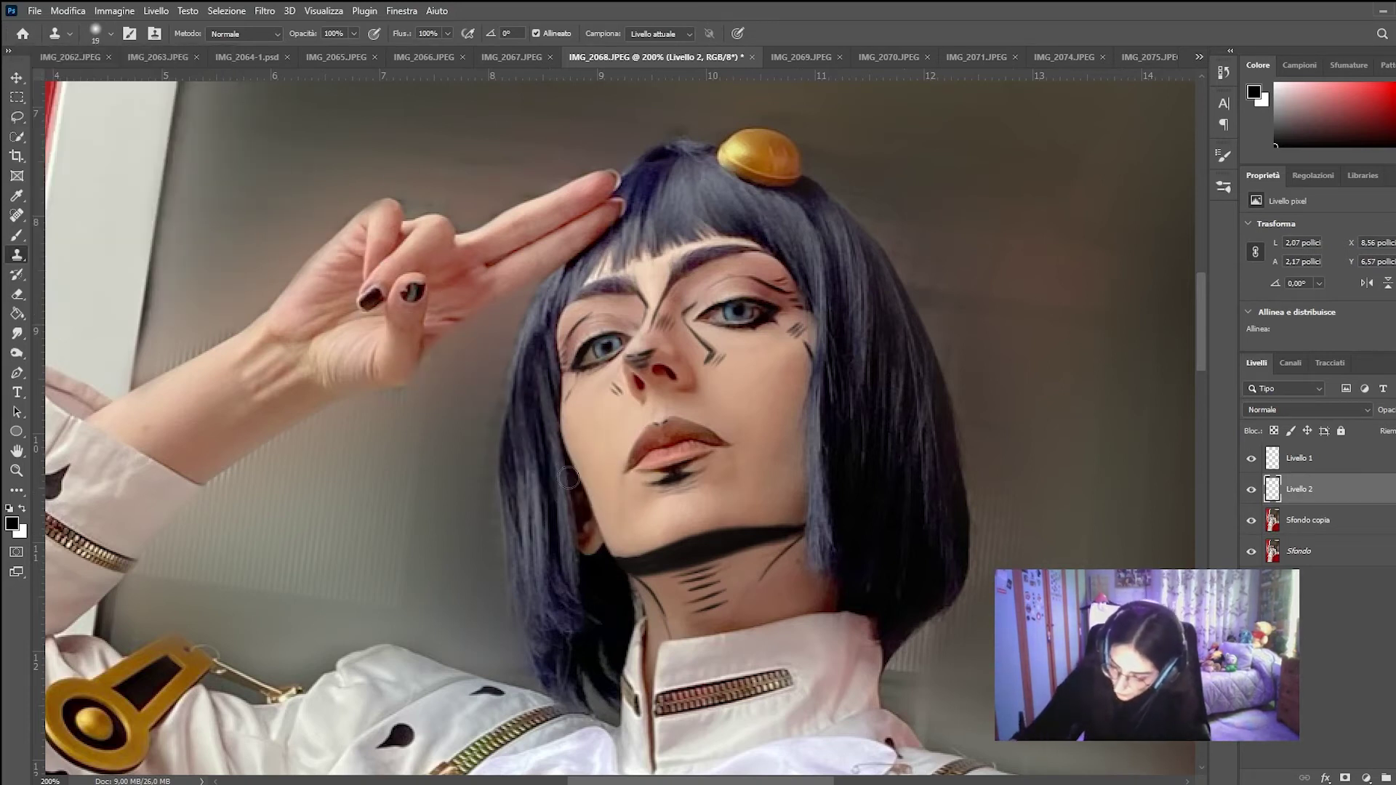
Step: Clone background over the hair and neck edge and the right hair edge, undoing a stray spot
mouse_move(566, 460)
mouse_down()
mouse_move(592, 598)
mouse_move(581, 574)
mouse_up()
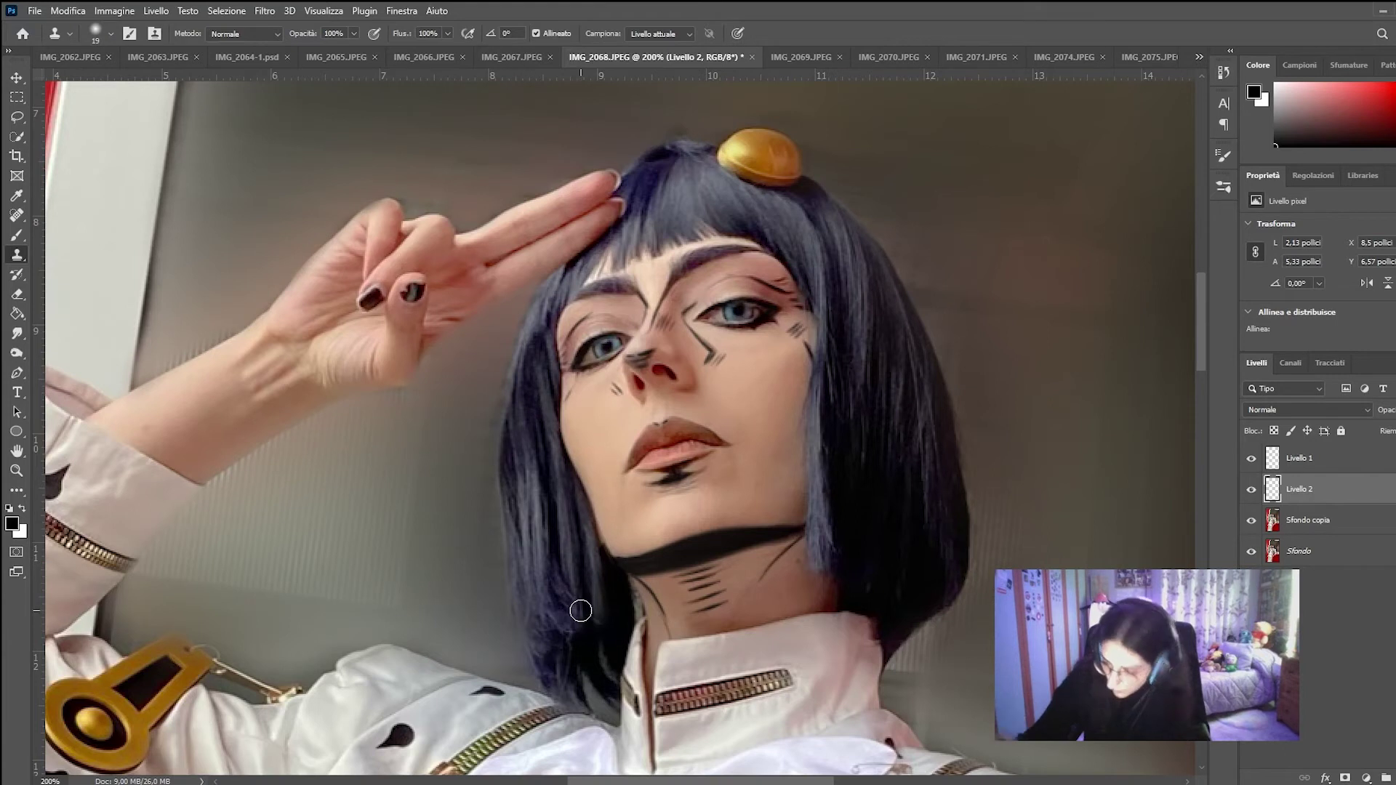
click(1309, 520)
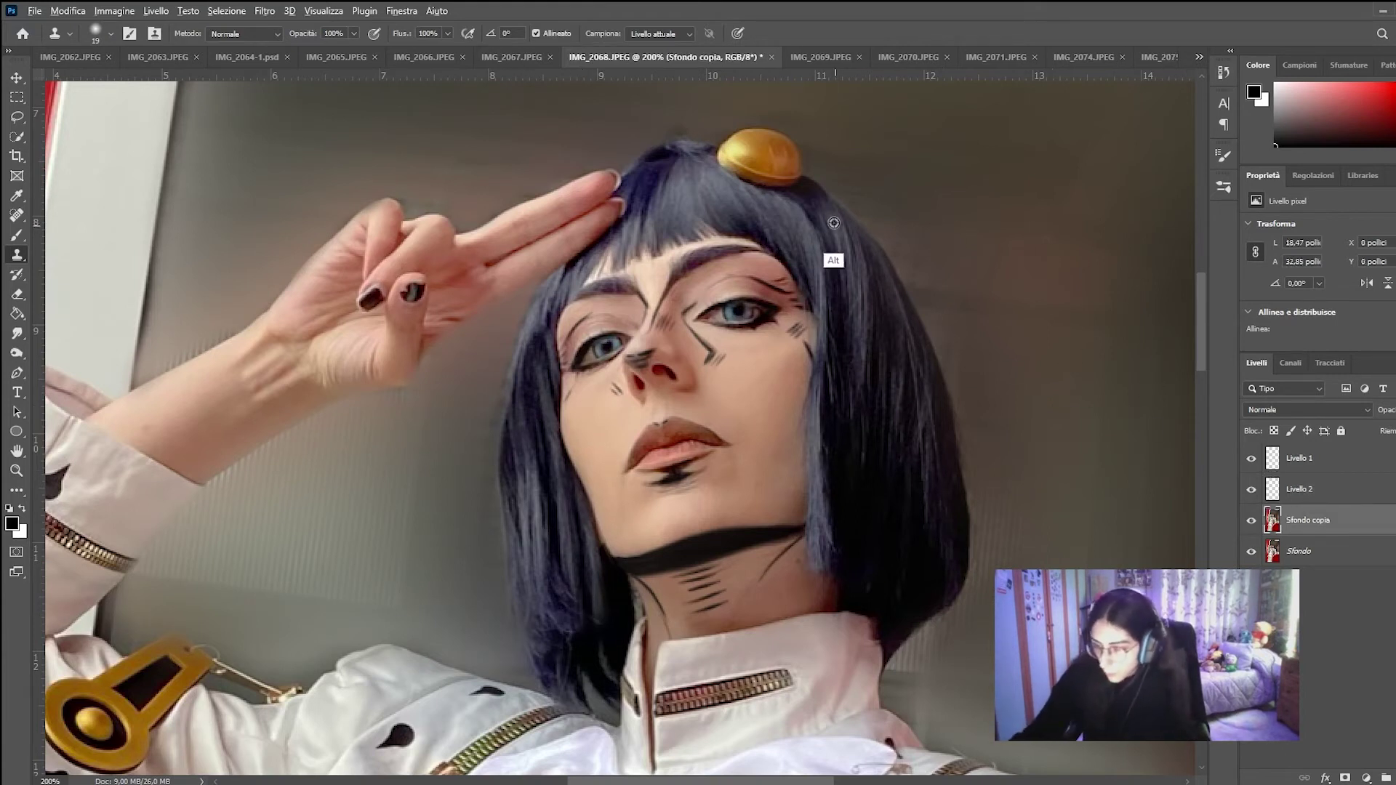
click(1302, 489)
click(1041, 392)
key(ctrl+z)
mouse_move(829, 240)
mouse_down()
mouse_move(785, 192)
mouse_move(816, 355)
mouse_move(806, 312)
mouse_move(820, 538)
mouse_up()
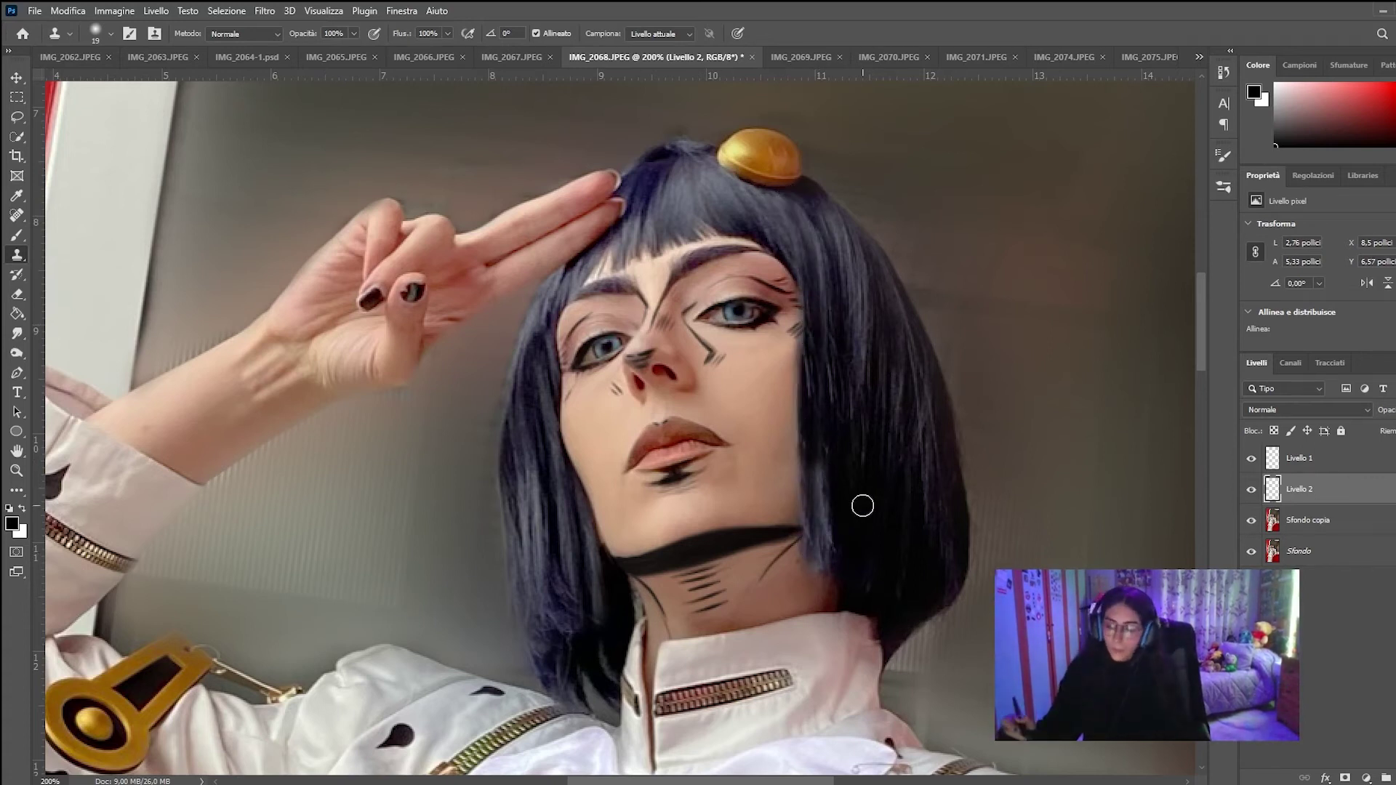
Step: Resample from Sfondo copia and clone wall over the left hair edge, undoing the lower stroke
key(alt+bracketleft)
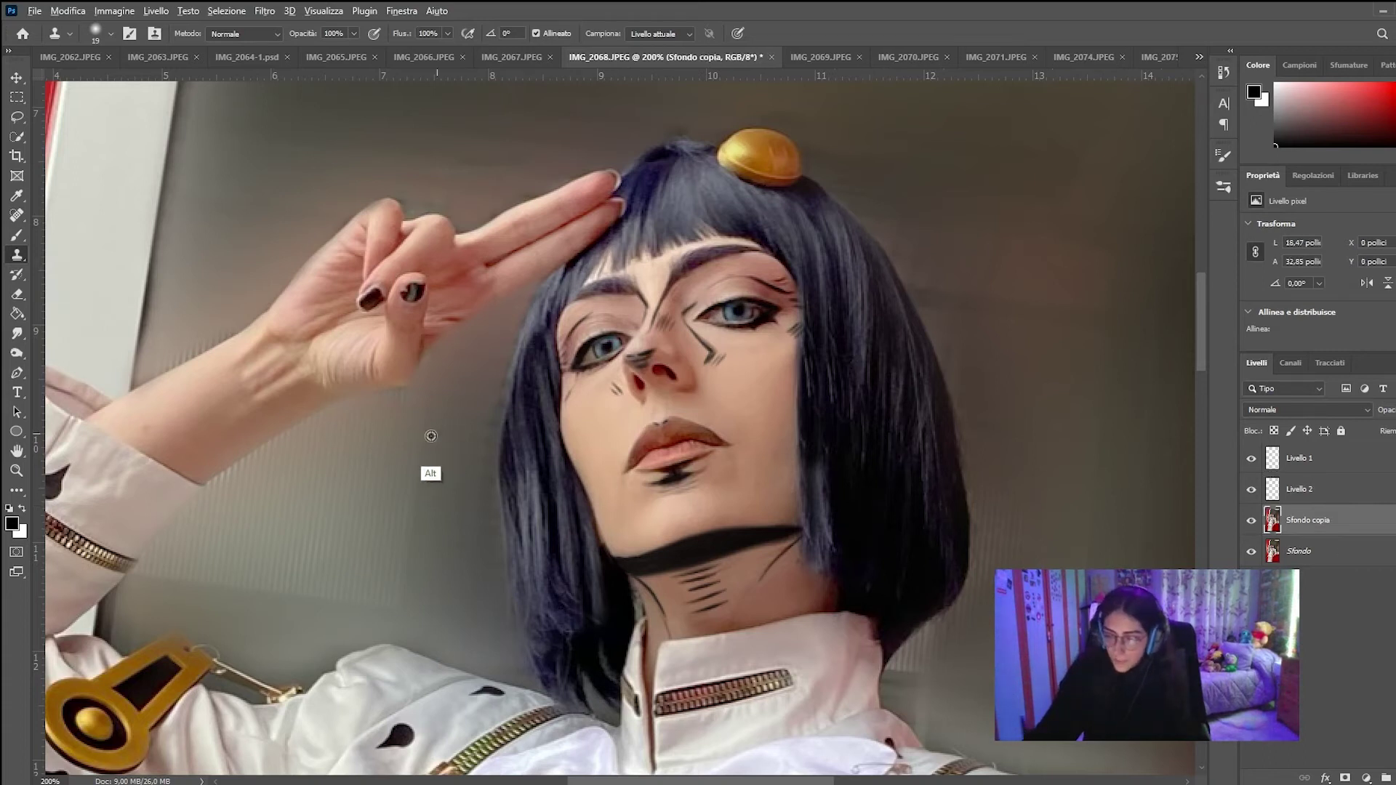
key(alt+bracketright)
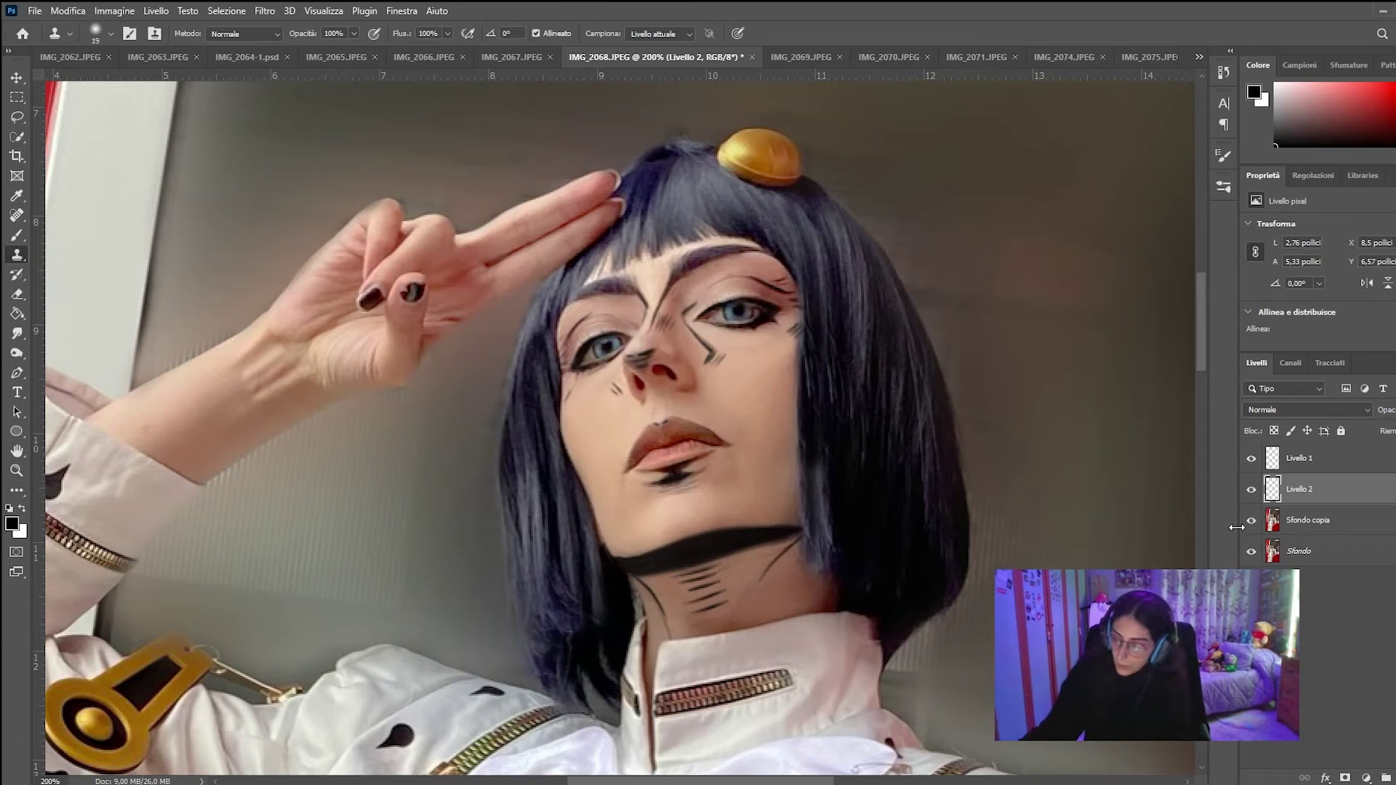
click(482, 462)
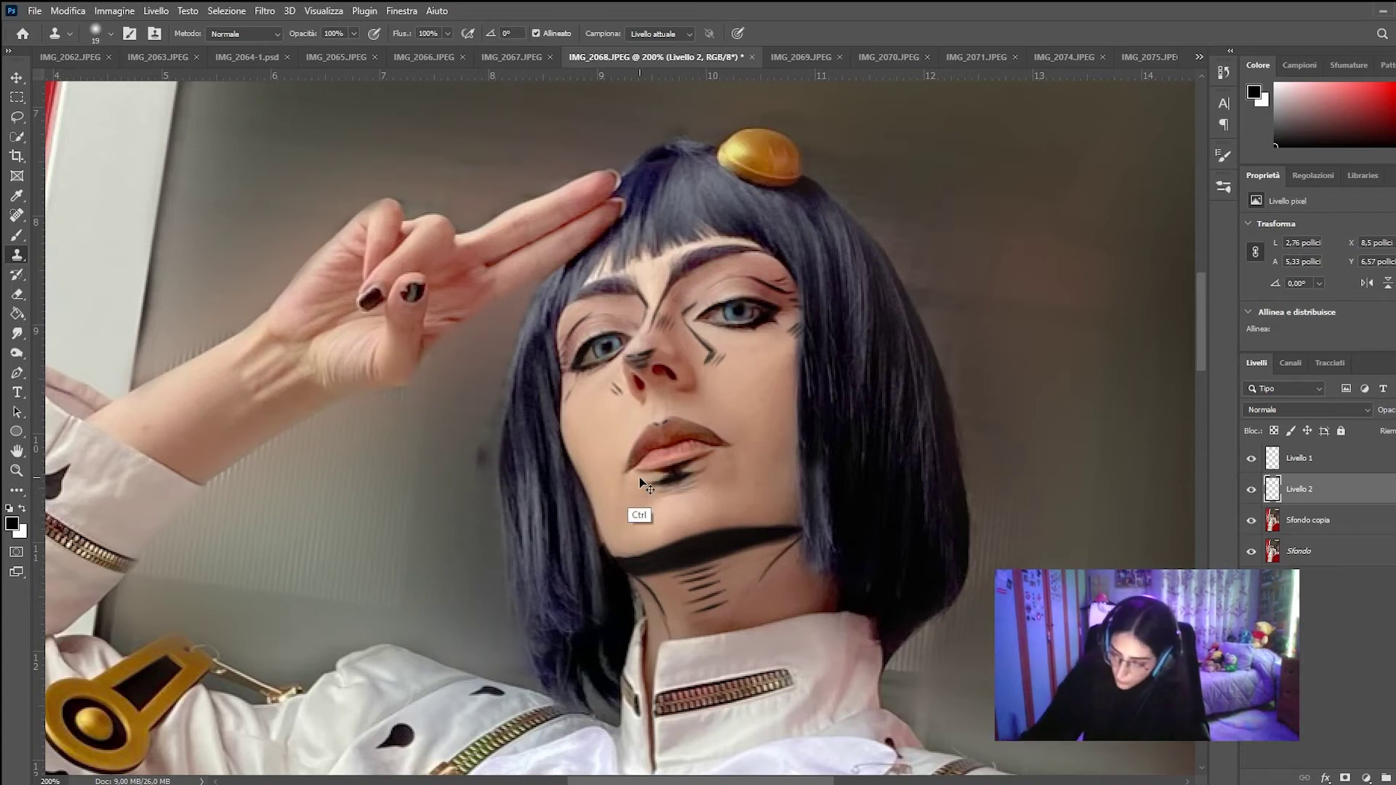
key(alt+bracketleft)
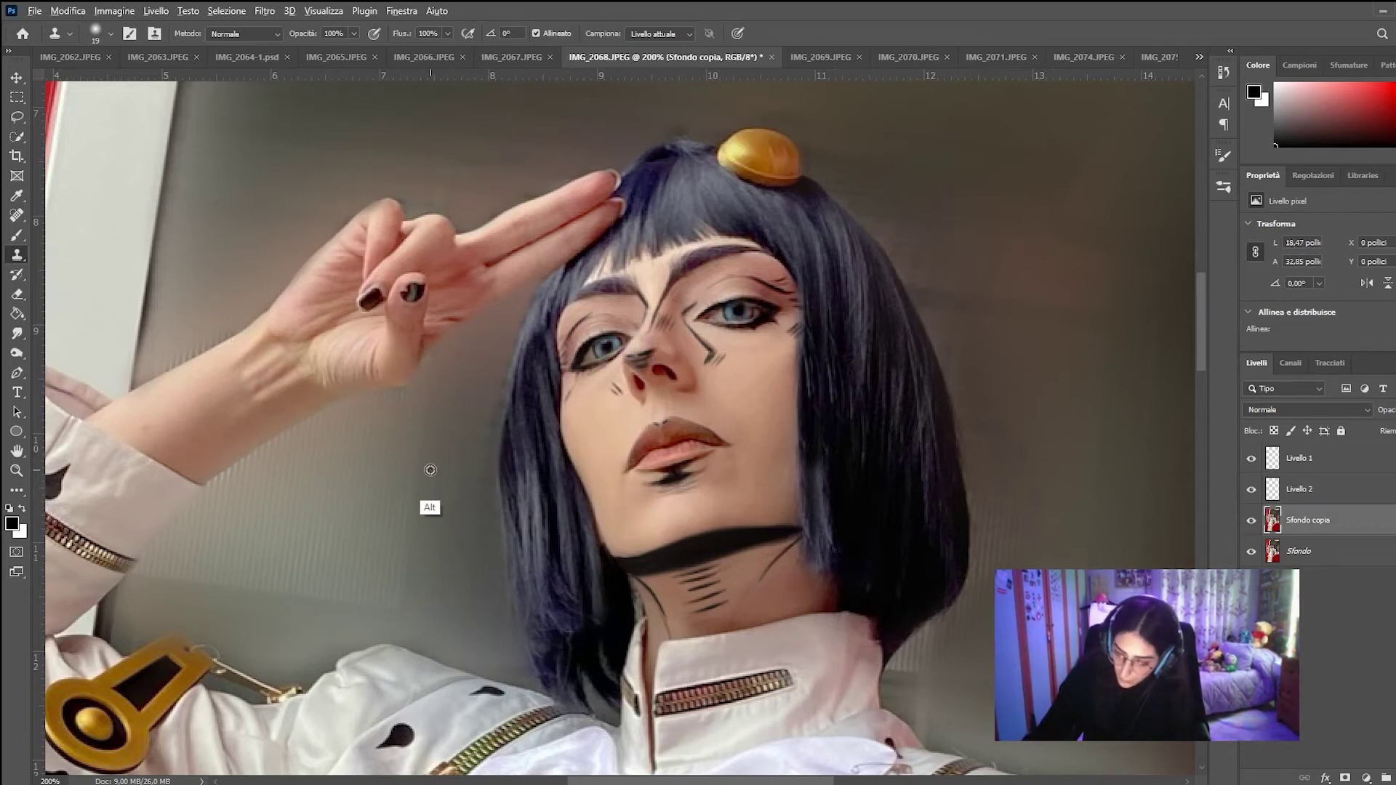
click(1302, 488)
drag(513, 437, 520, 532)
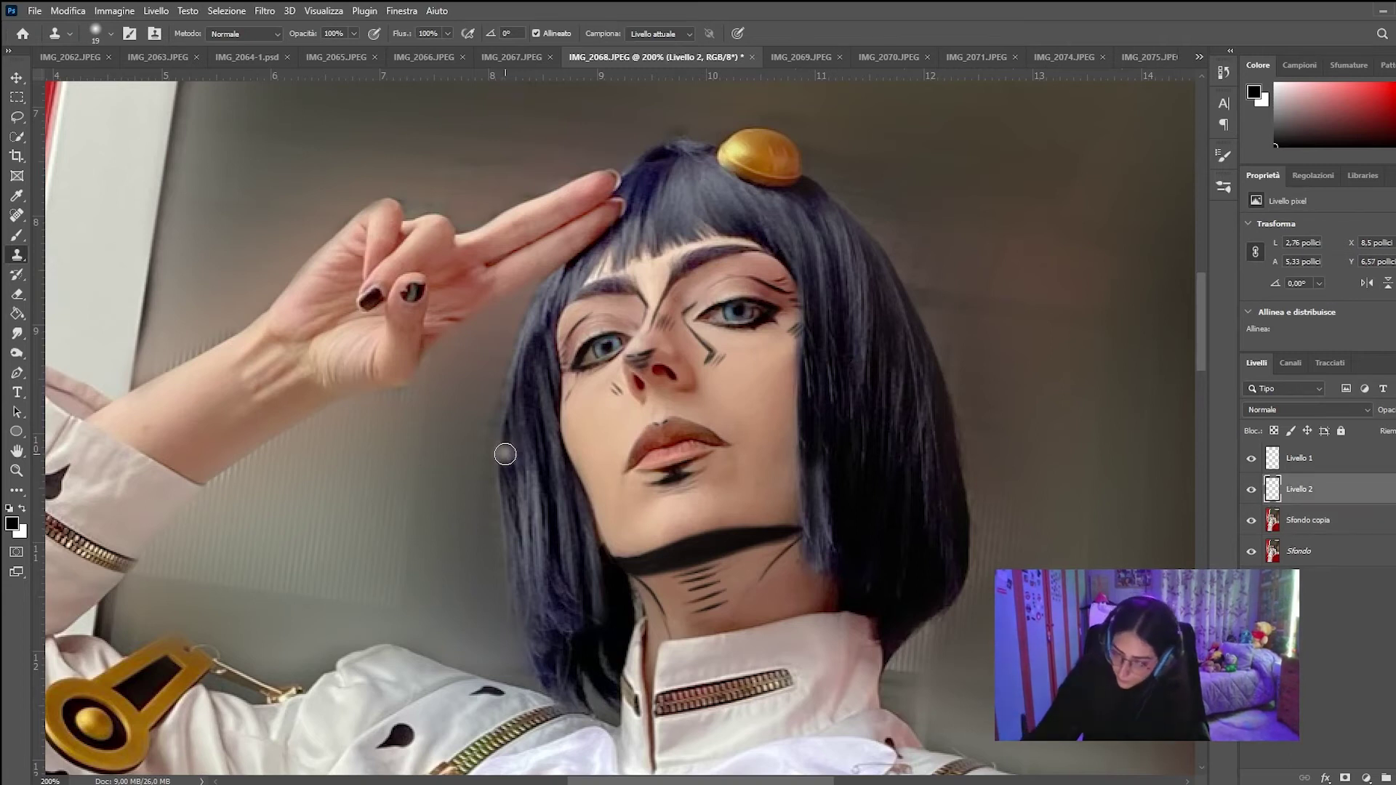
drag(502, 349, 538, 612)
drag(569, 682, 549, 534)
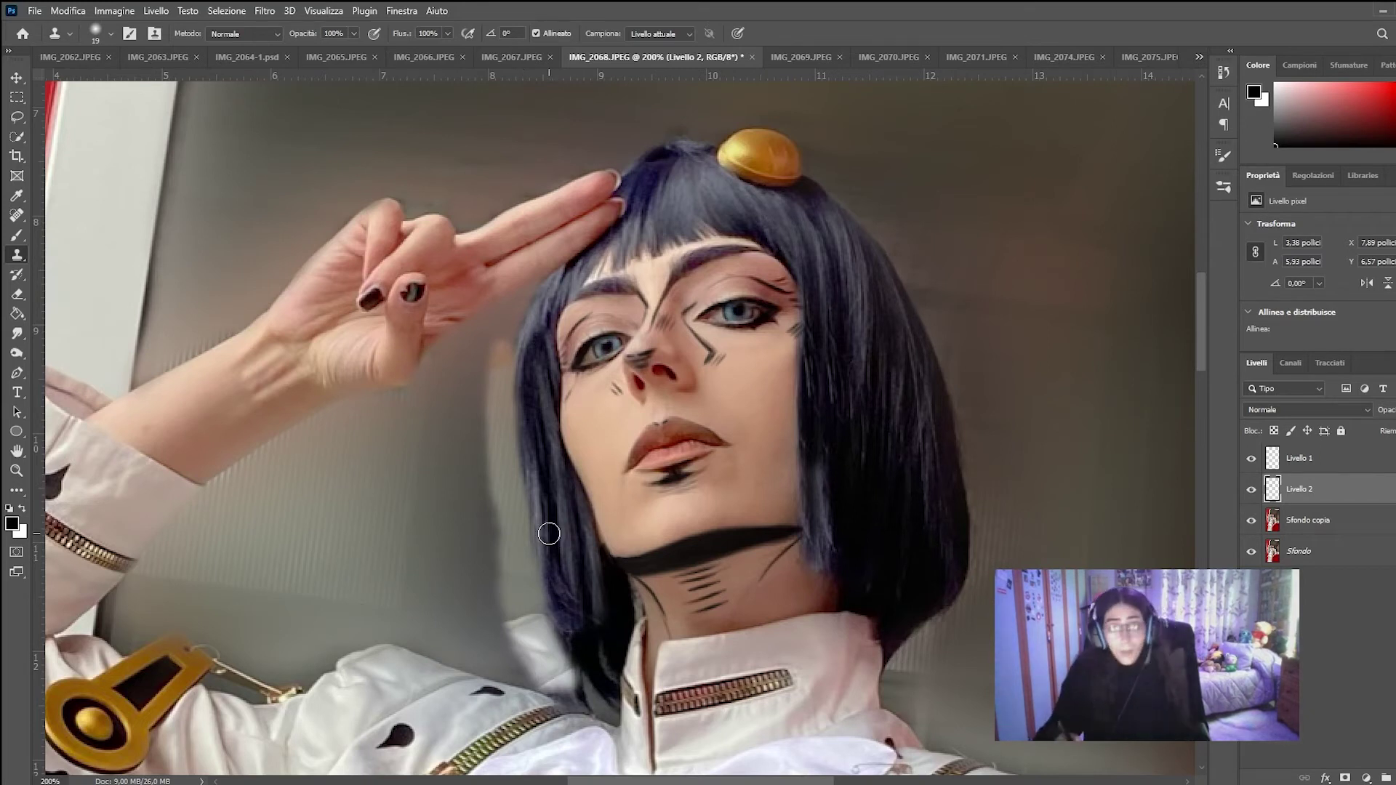
key(ctrl+z)
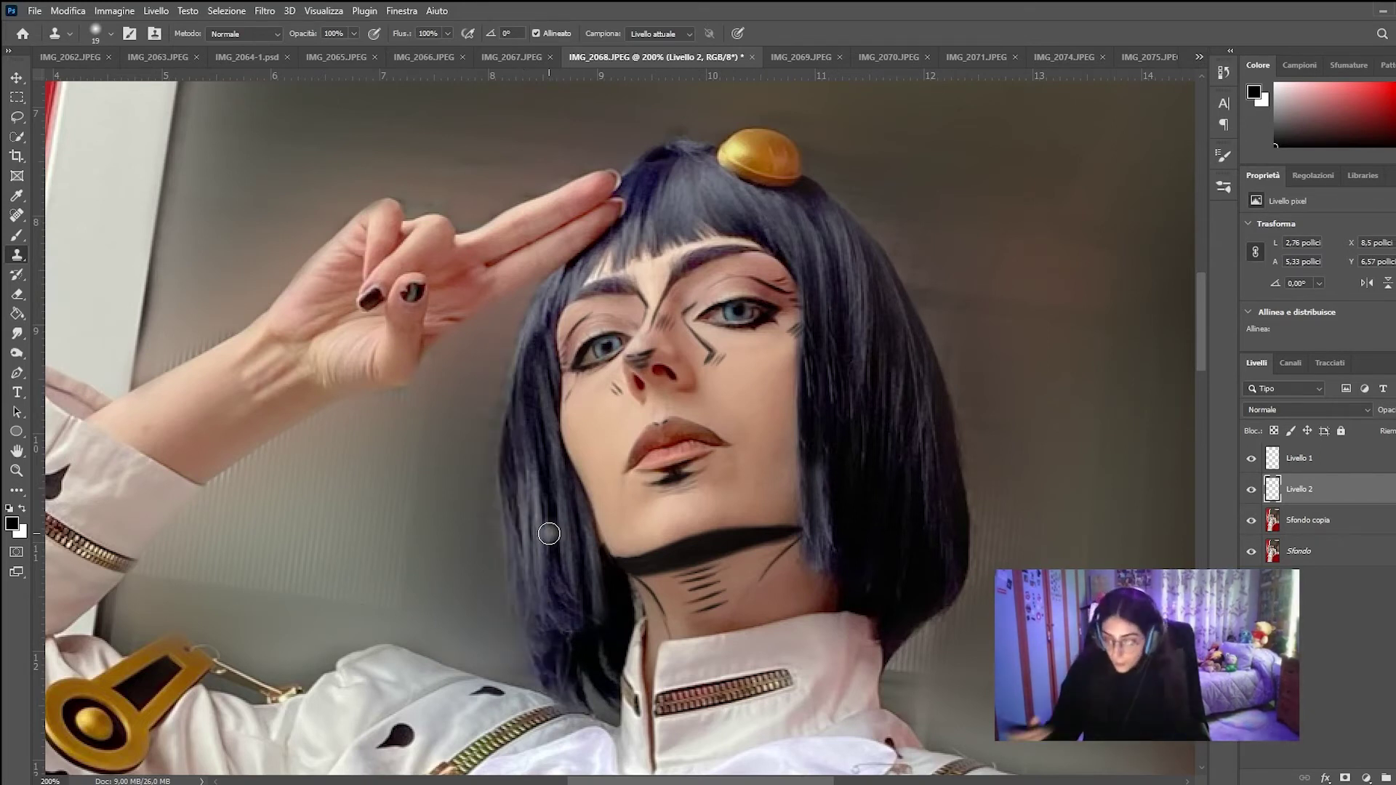
Step: Resample and cover the left and lower hair edge with background, then commit a free transform
click(1320, 531)
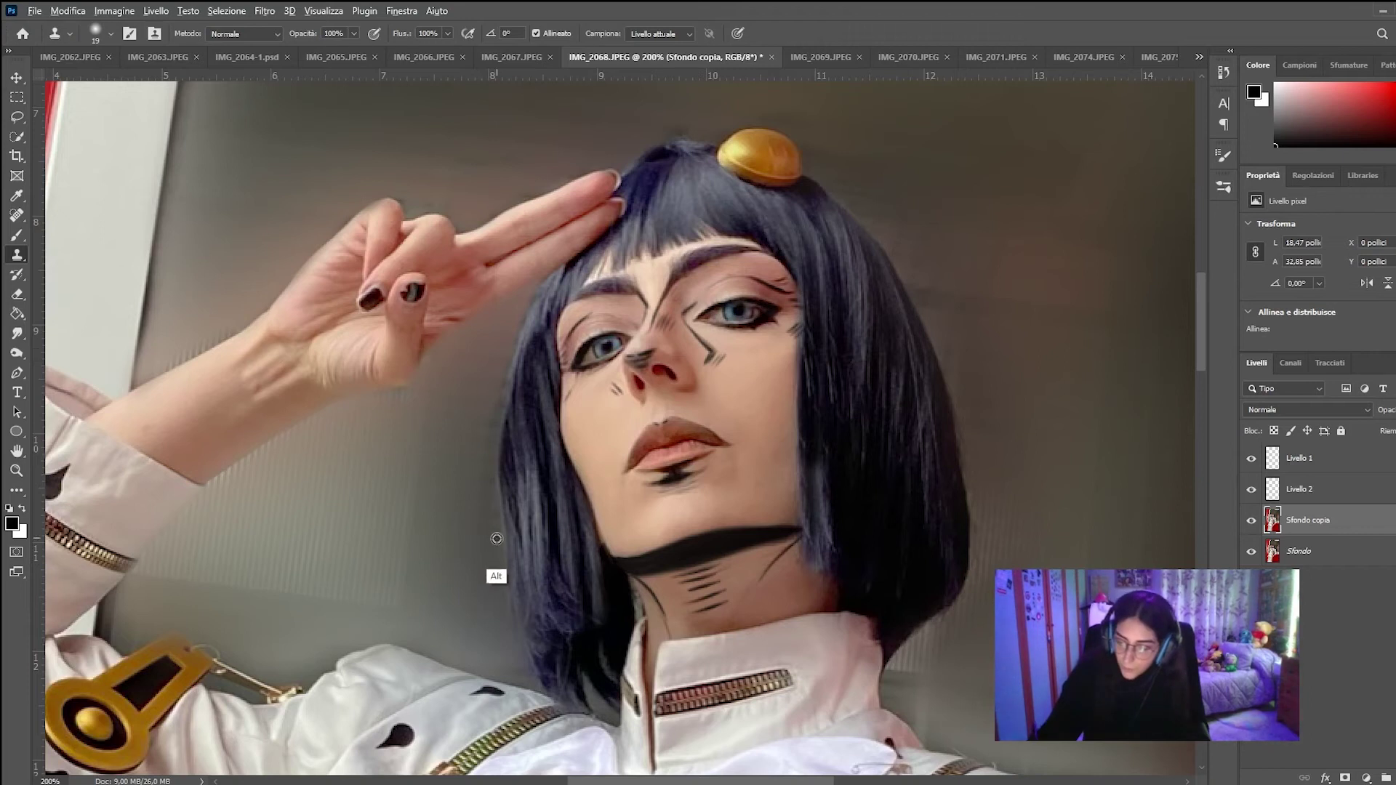
click(1300, 489)
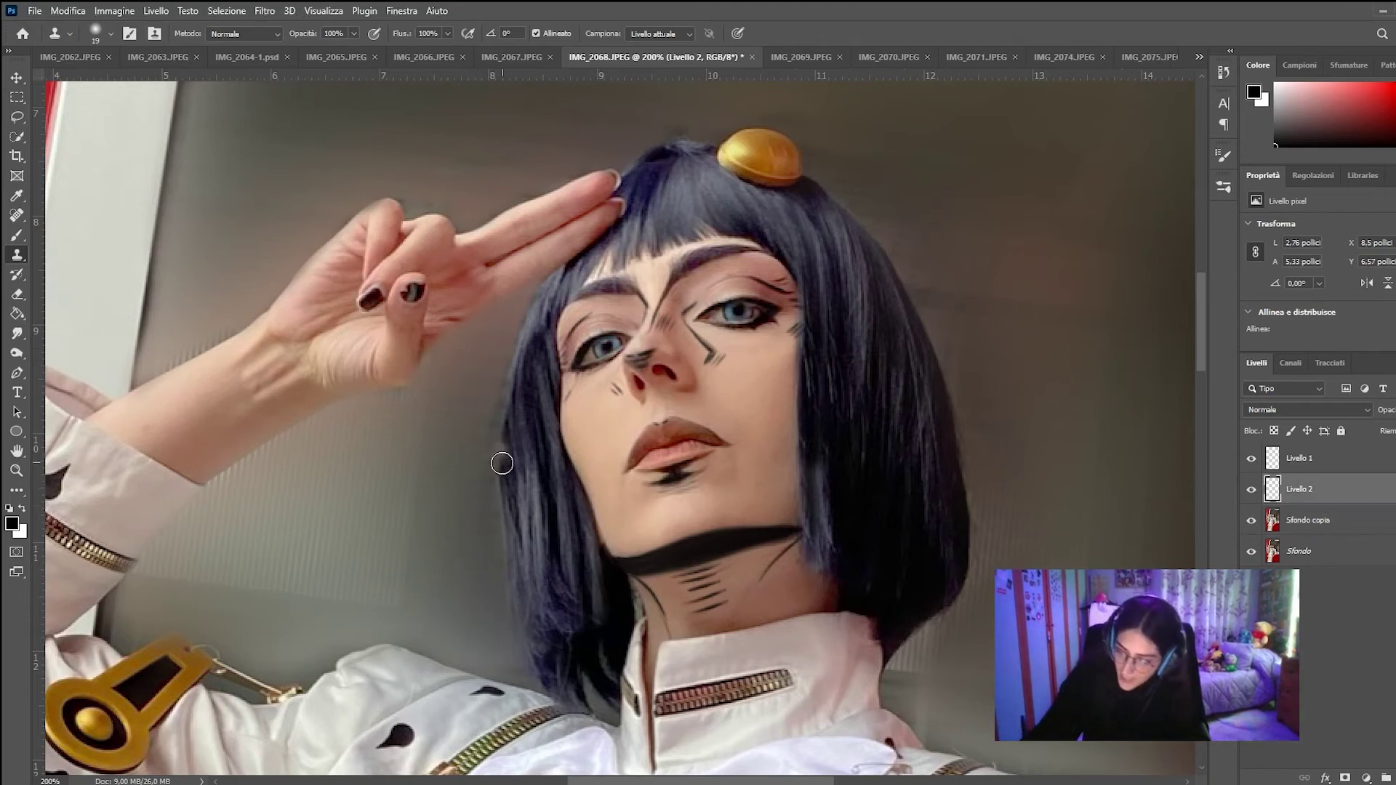
mouse_move(498, 446)
mouse_down()
mouse_move(497, 390)
mouse_move(521, 570)
mouse_up()
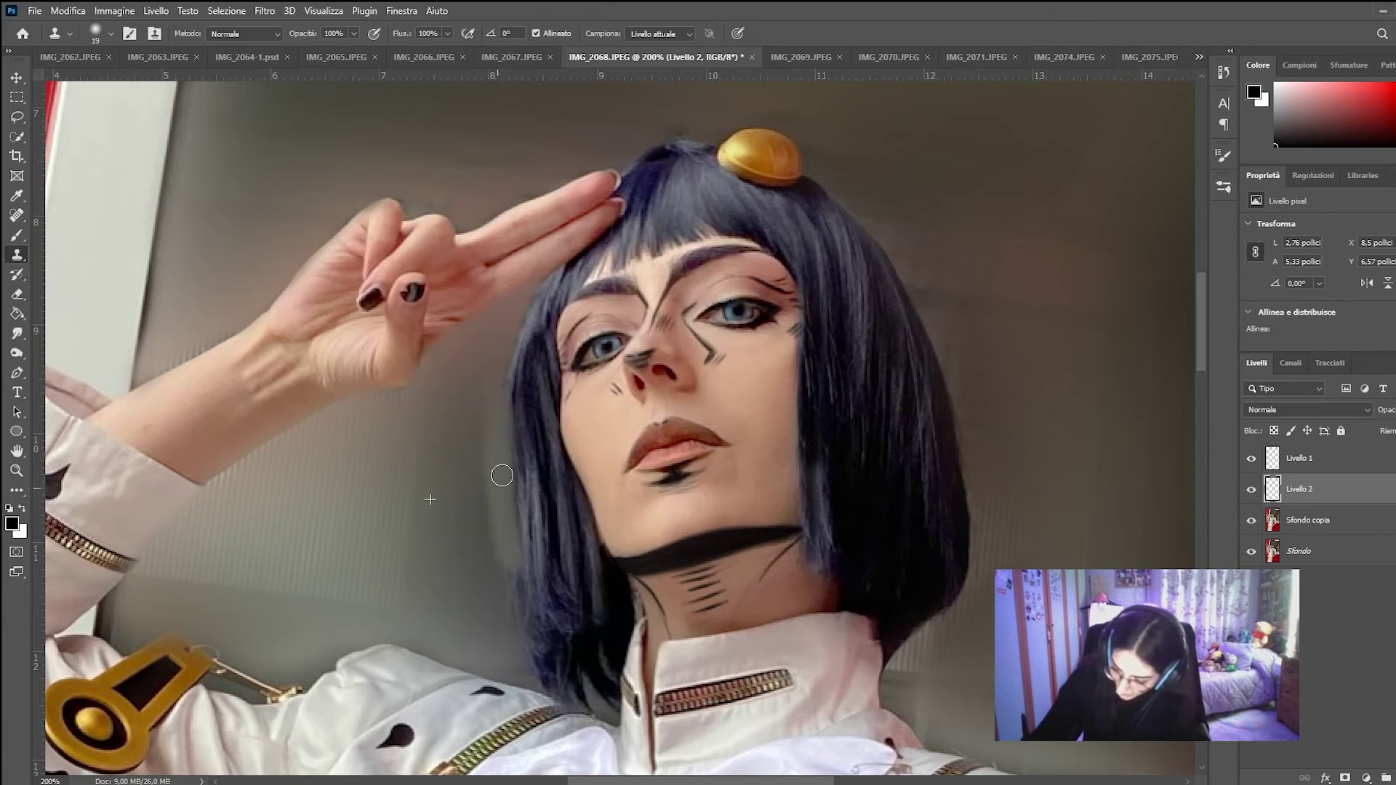
drag(512, 587, 558, 673)
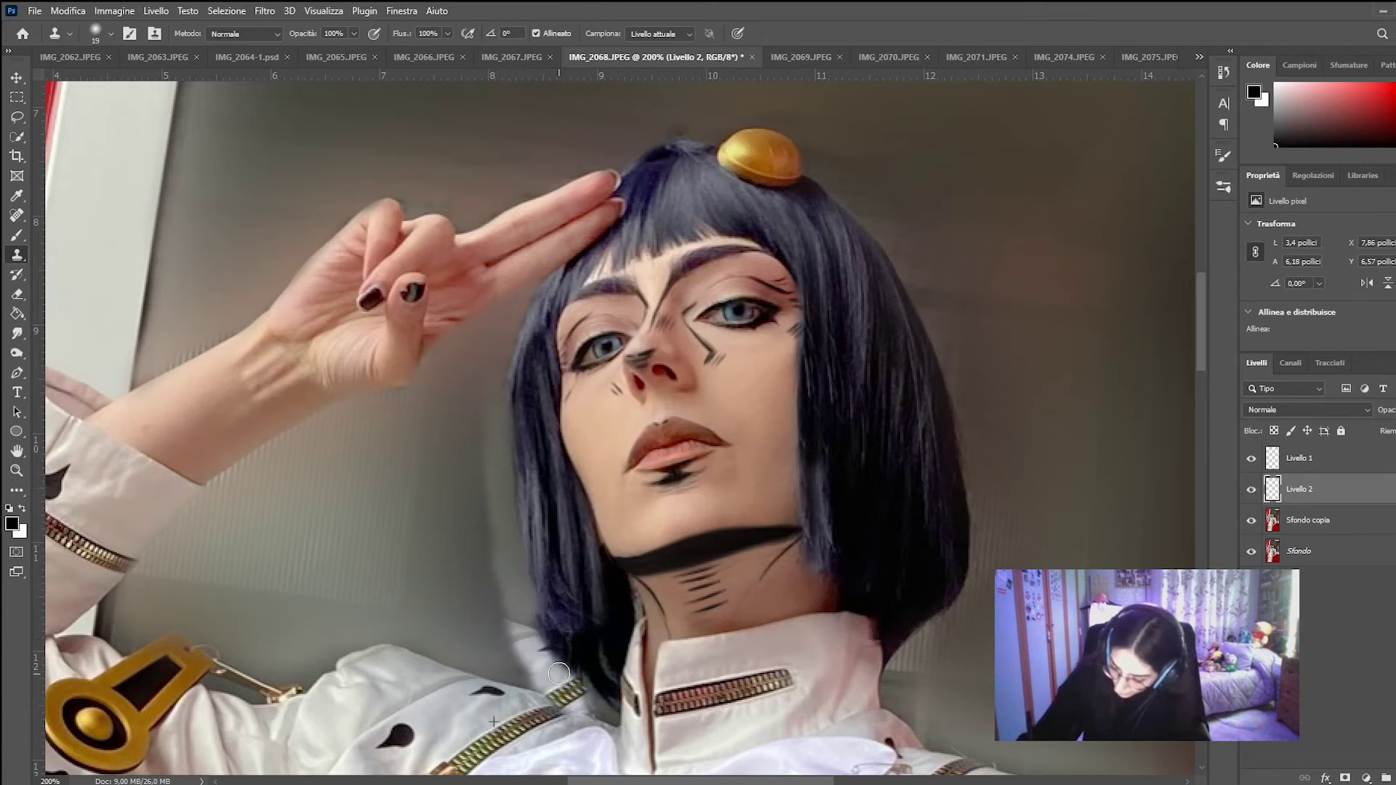
key(ctrl+t)
click(811, 34)
Step: Lasso a strip by the left hair edge, move it down, and stretch it up and left
click(19, 118)
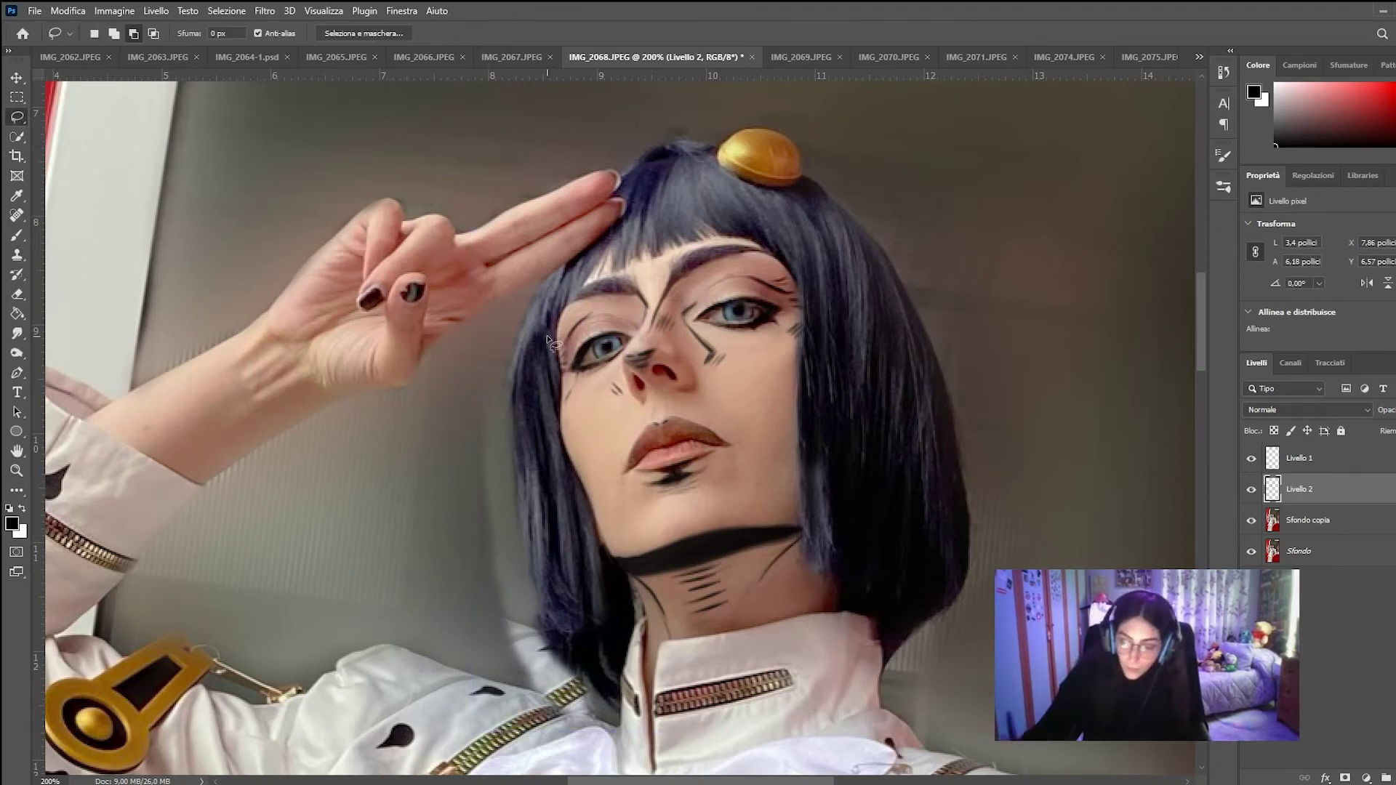
drag(476, 336, 502, 357)
key(ctrl+t)
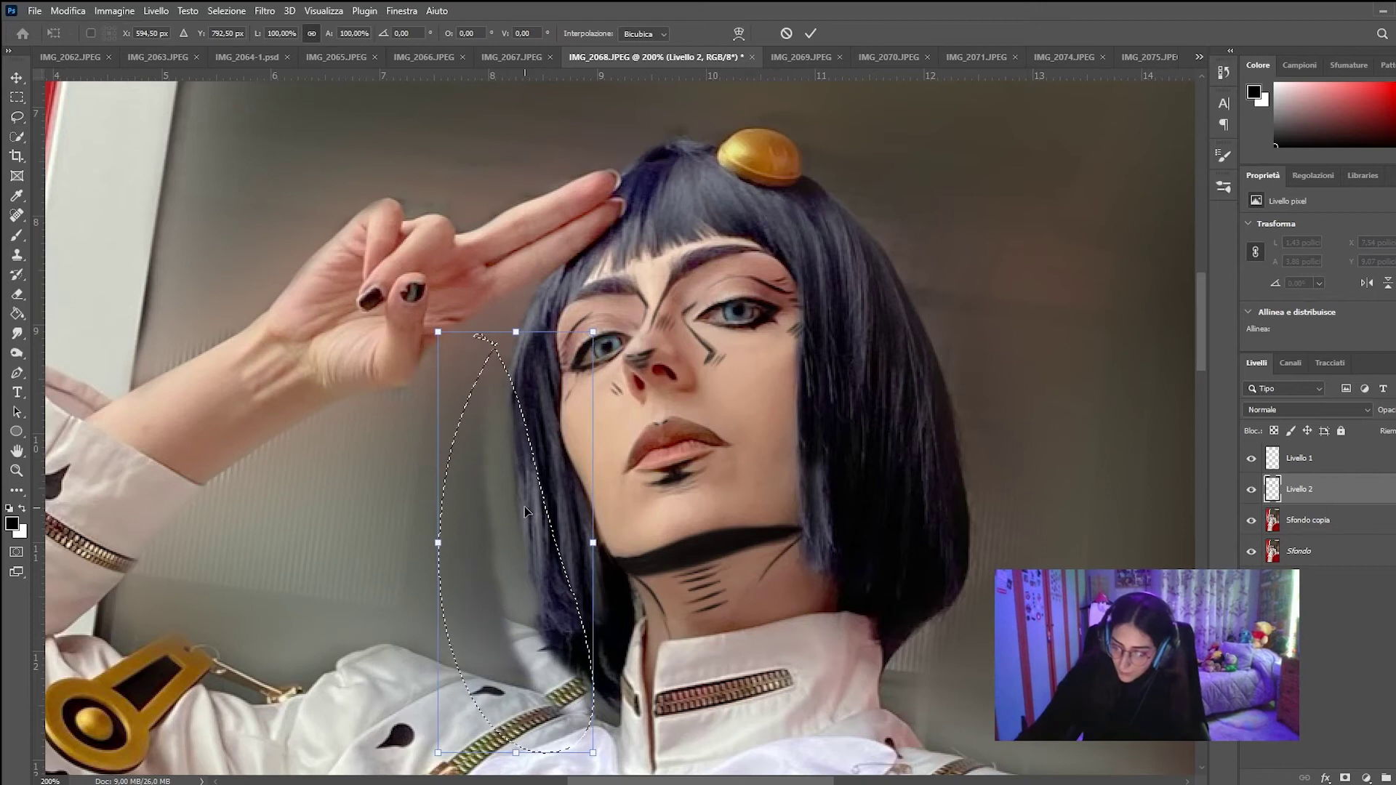
drag(527, 511, 531, 568)
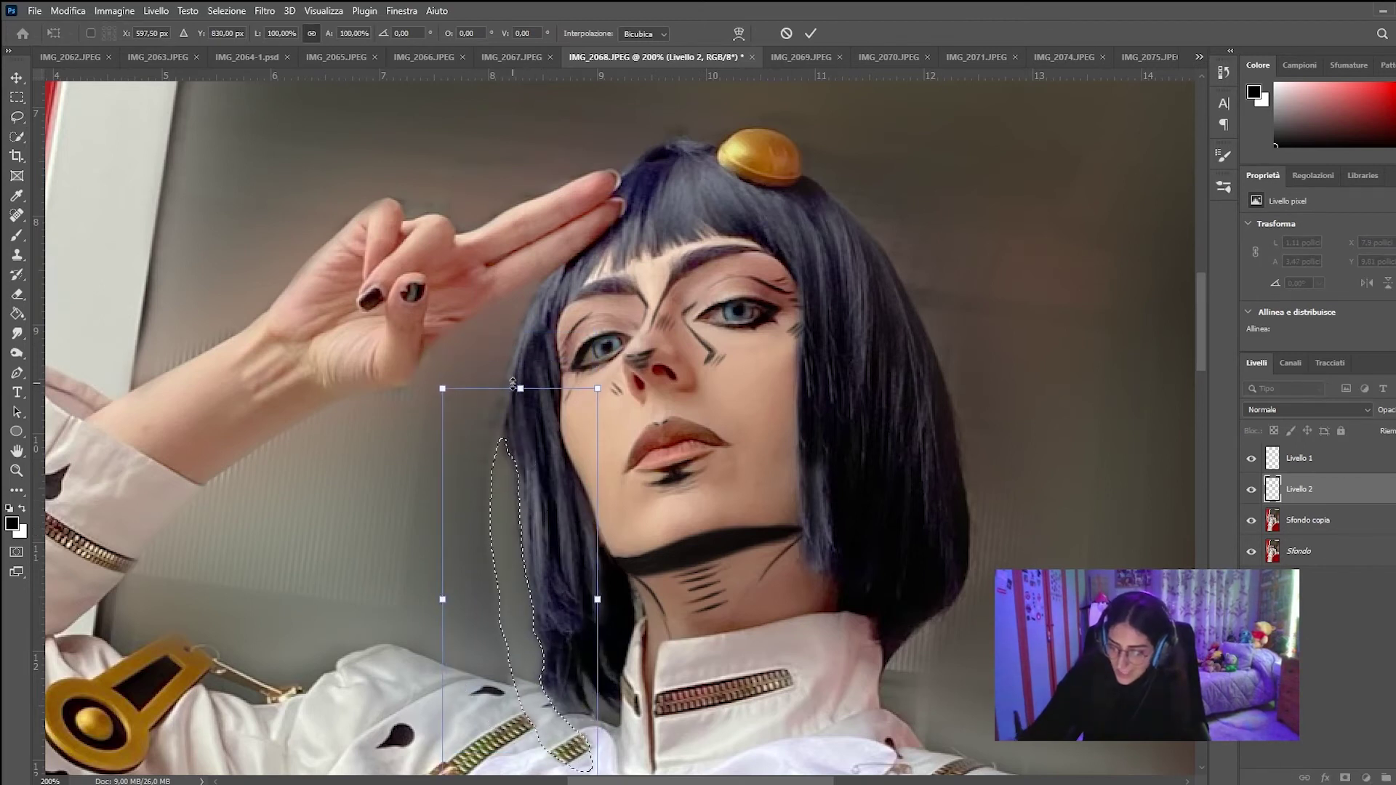
mouse_move(512, 384)
mouse_down()
mouse_move(518, 320)
mouse_move(422, 311)
mouse_up()
drag(442, 565, 422, 561)
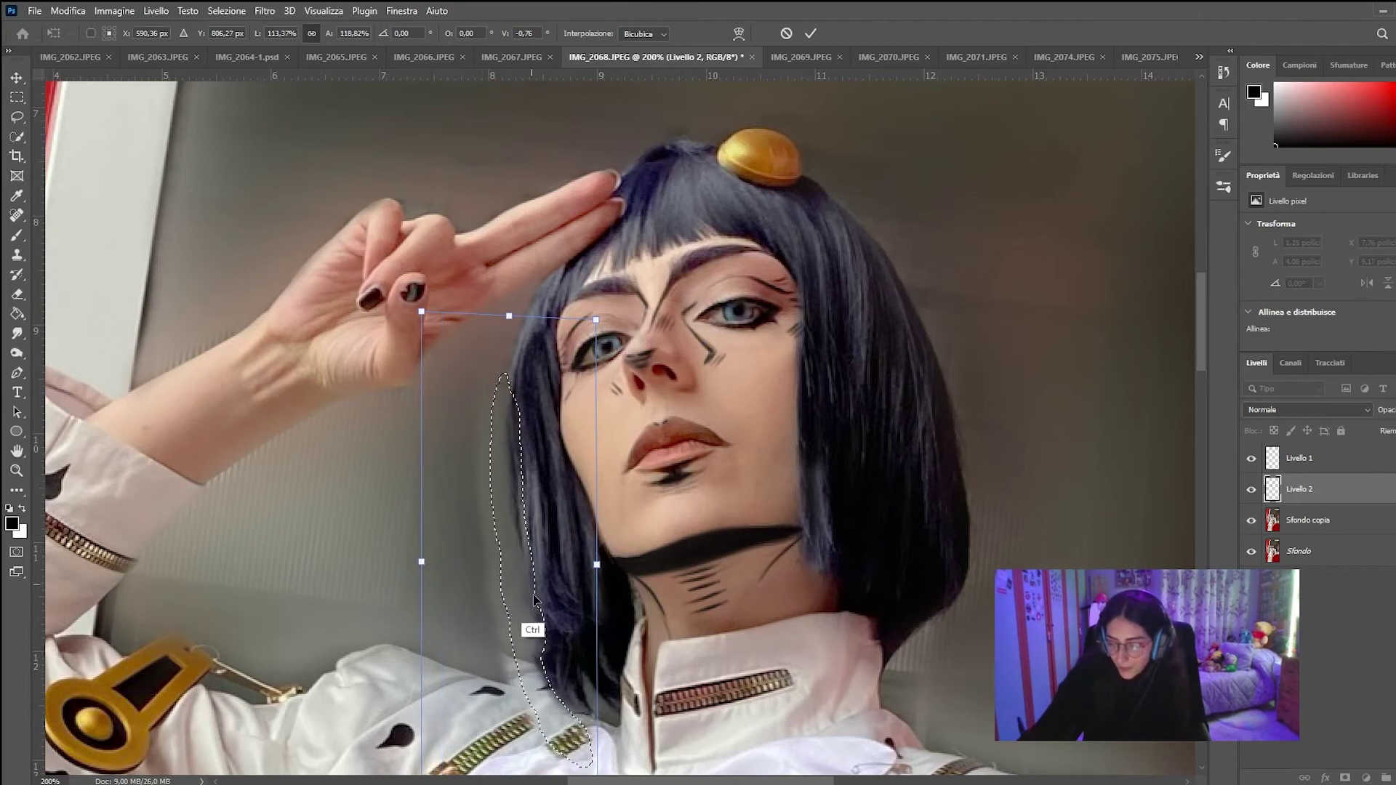
key(Return)
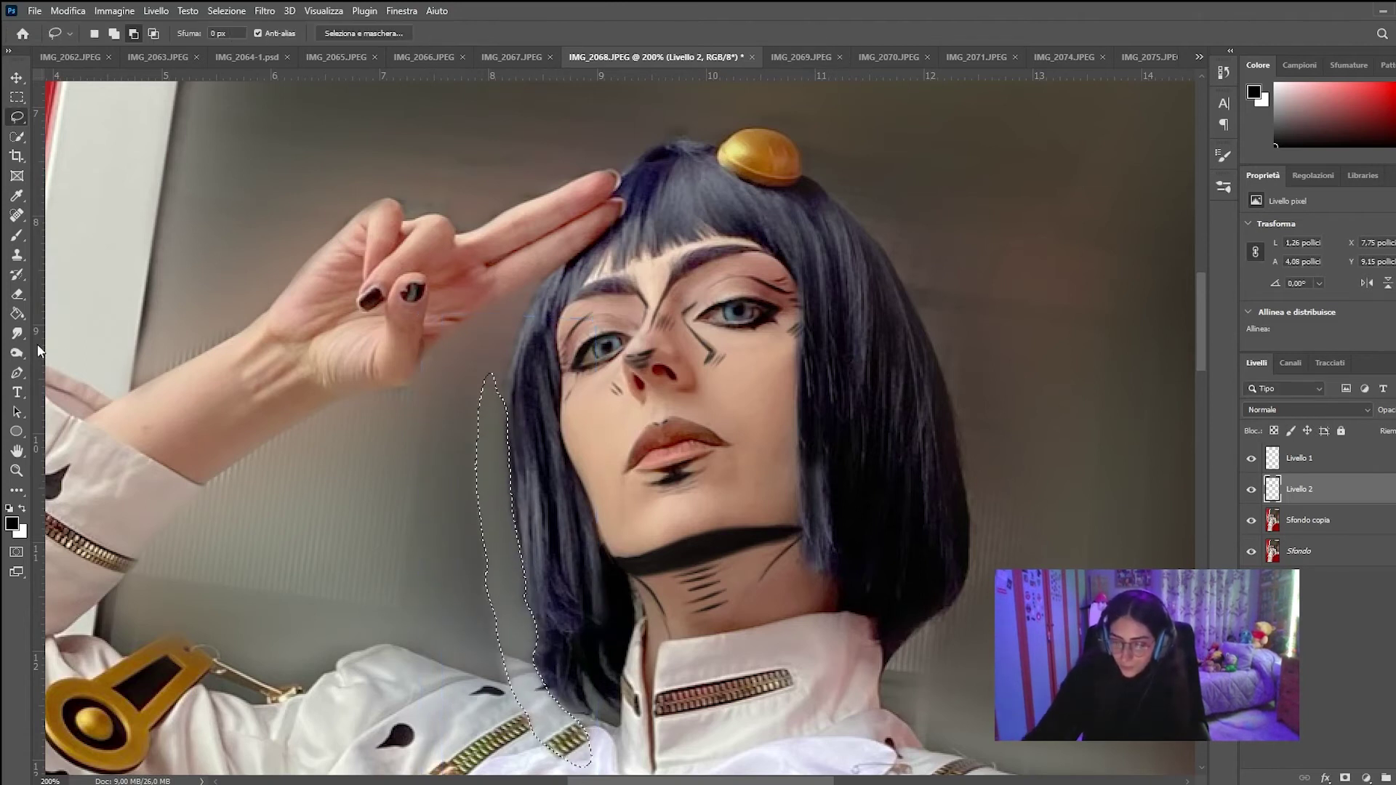
Step: Deselect the hair strip, try the Eraser and Smudge tools, then undo and redo to compare
key(e)
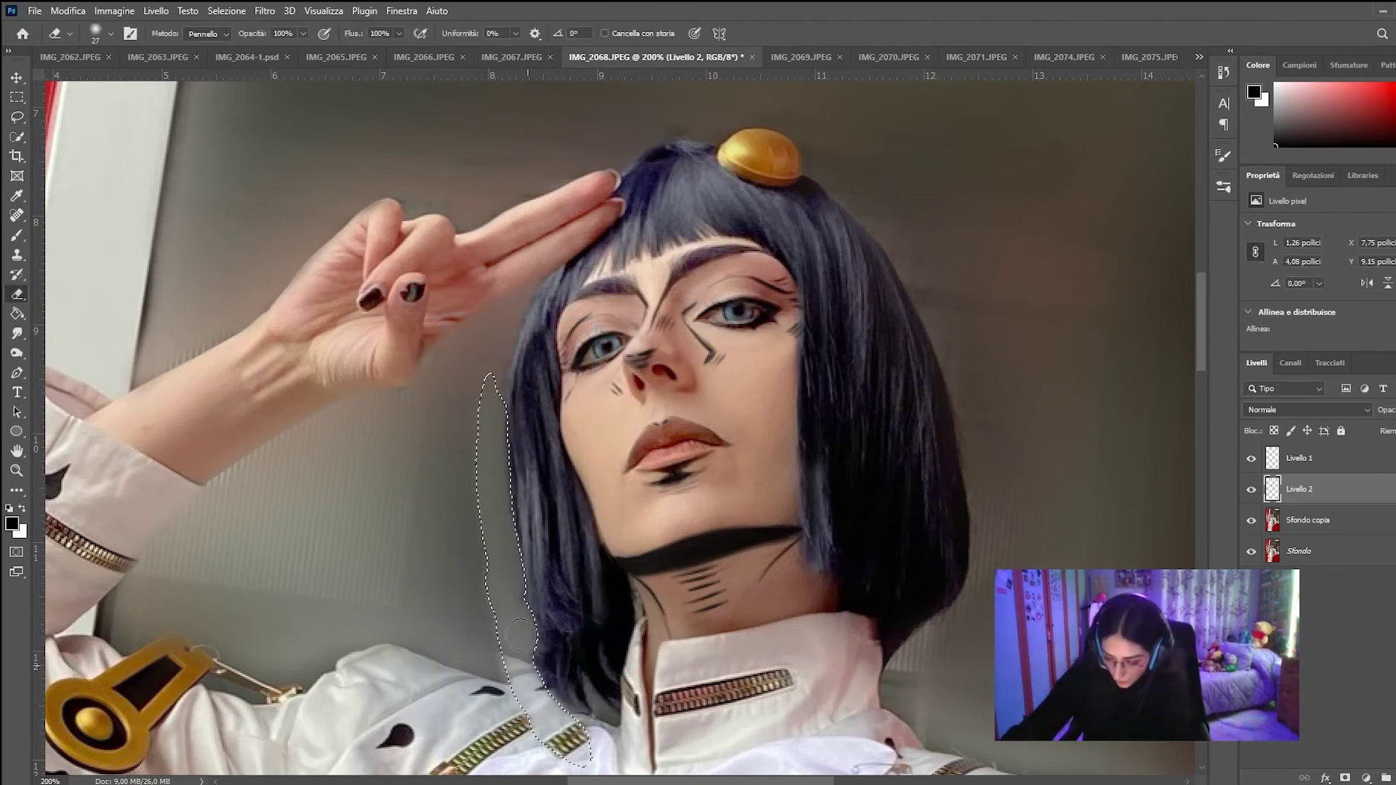
click(17, 97)
drag(162, 243, 170, 252)
click(18, 294)
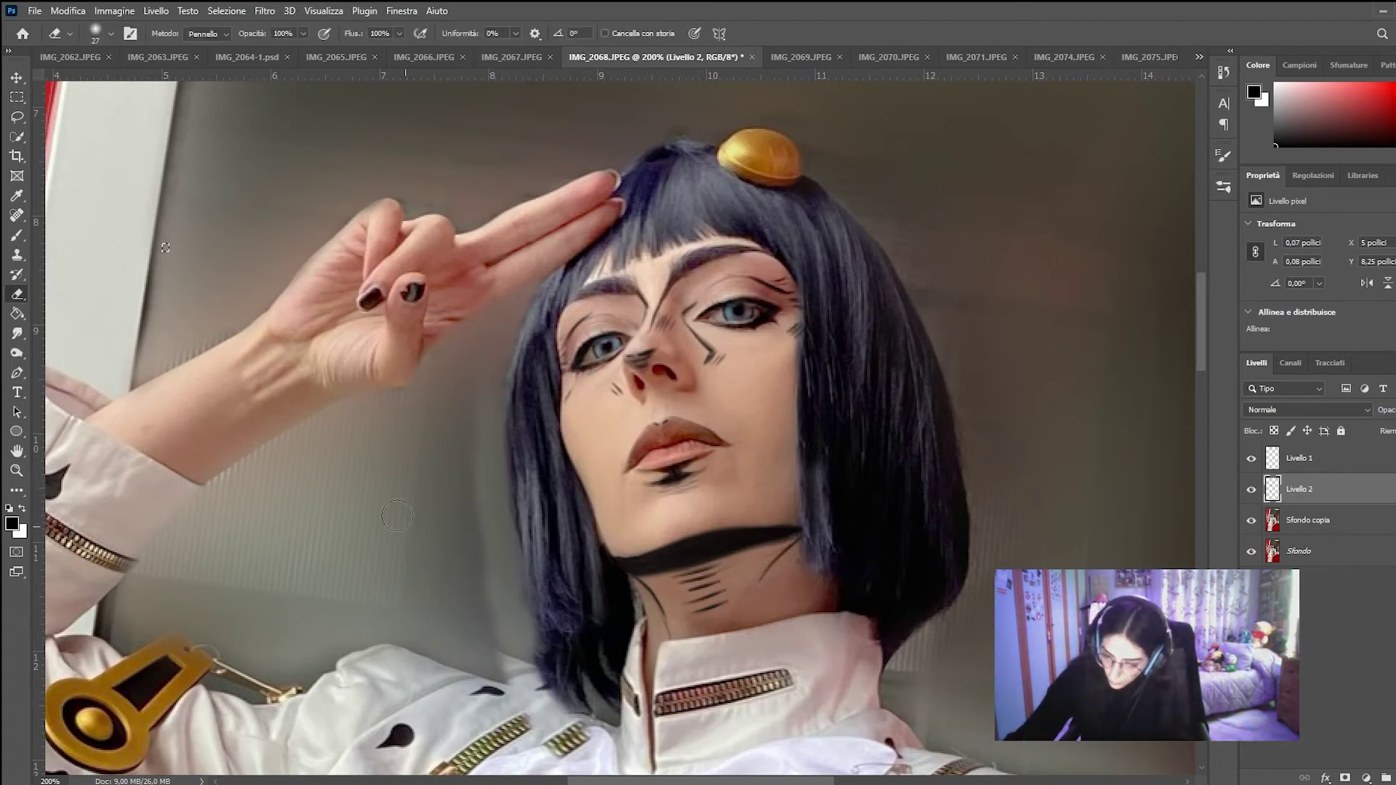
click(17, 97)
click(22, 293)
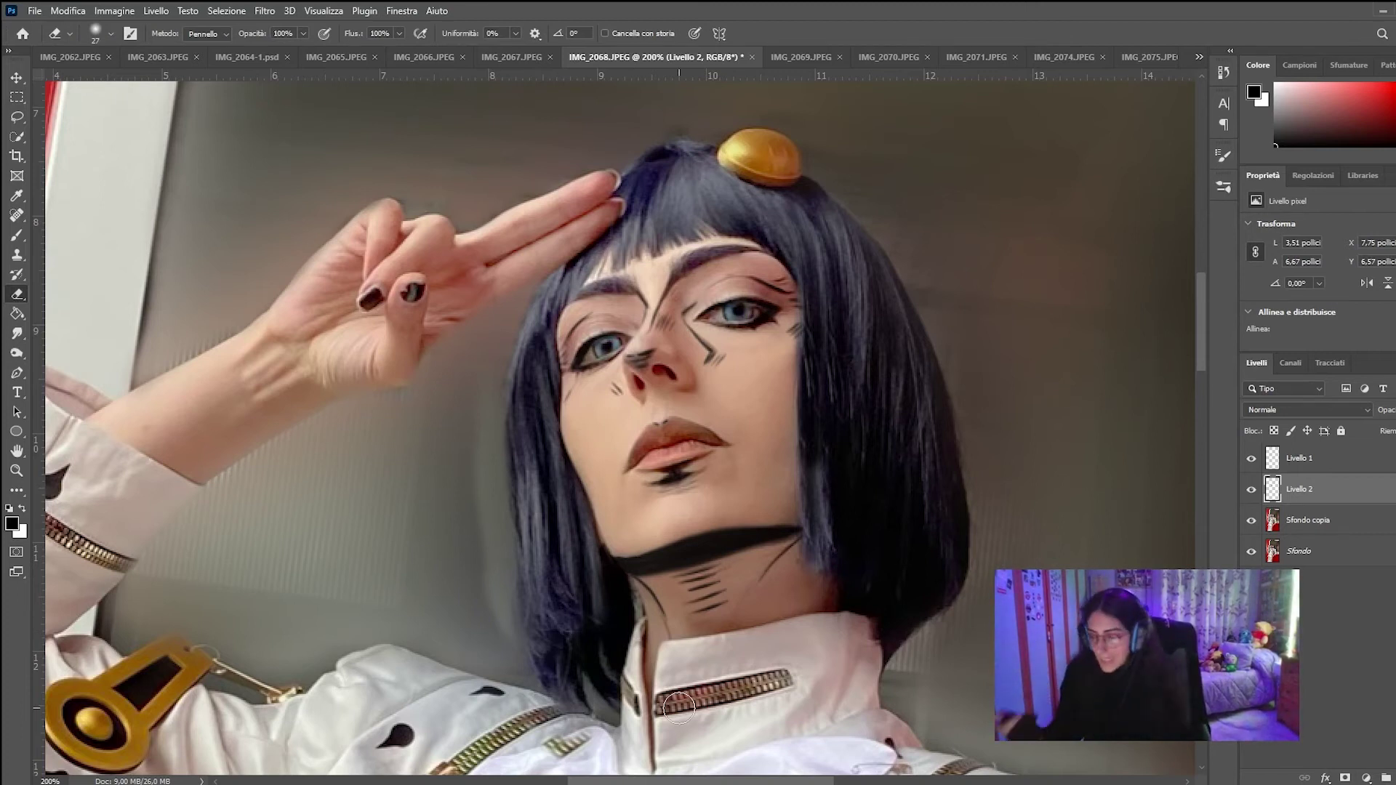
click(17, 333)
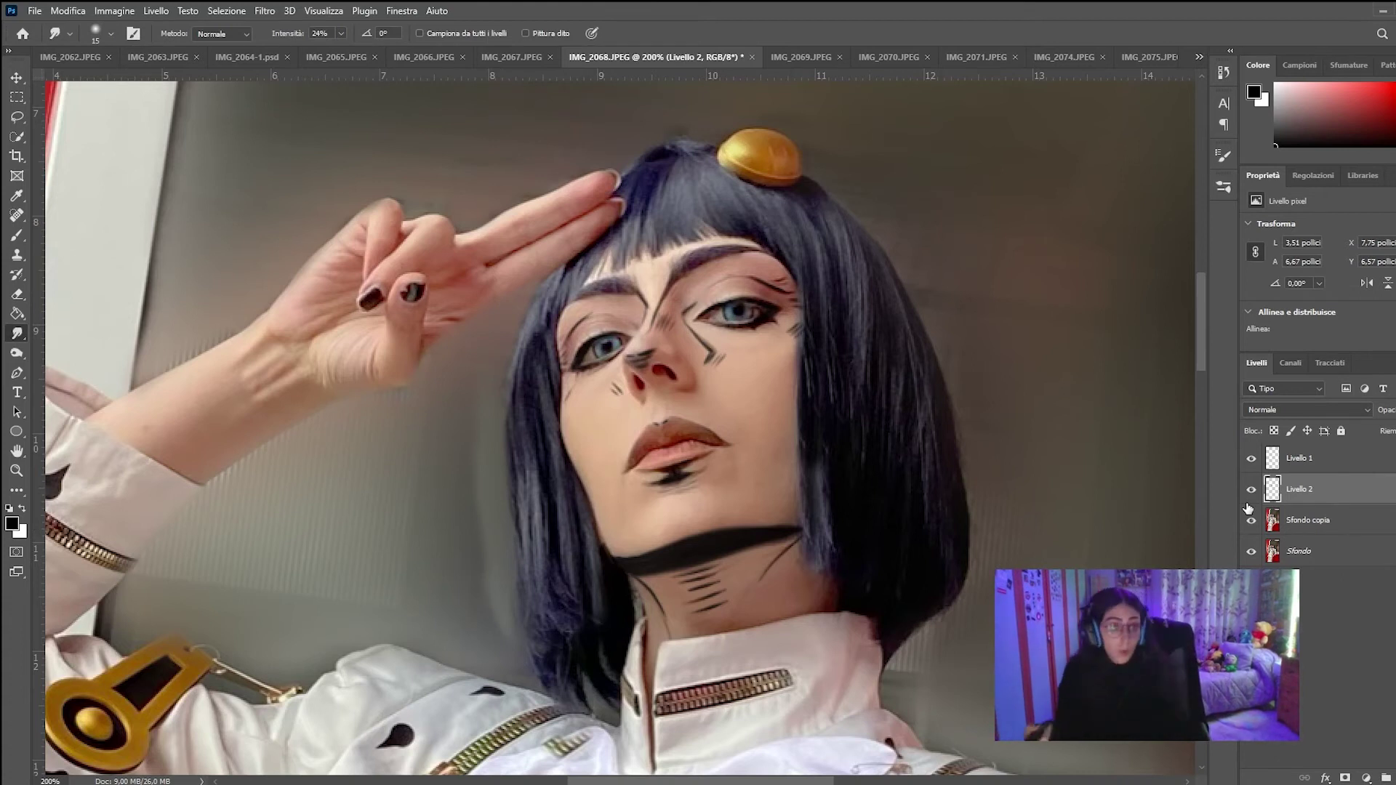
key(ctrl+z)
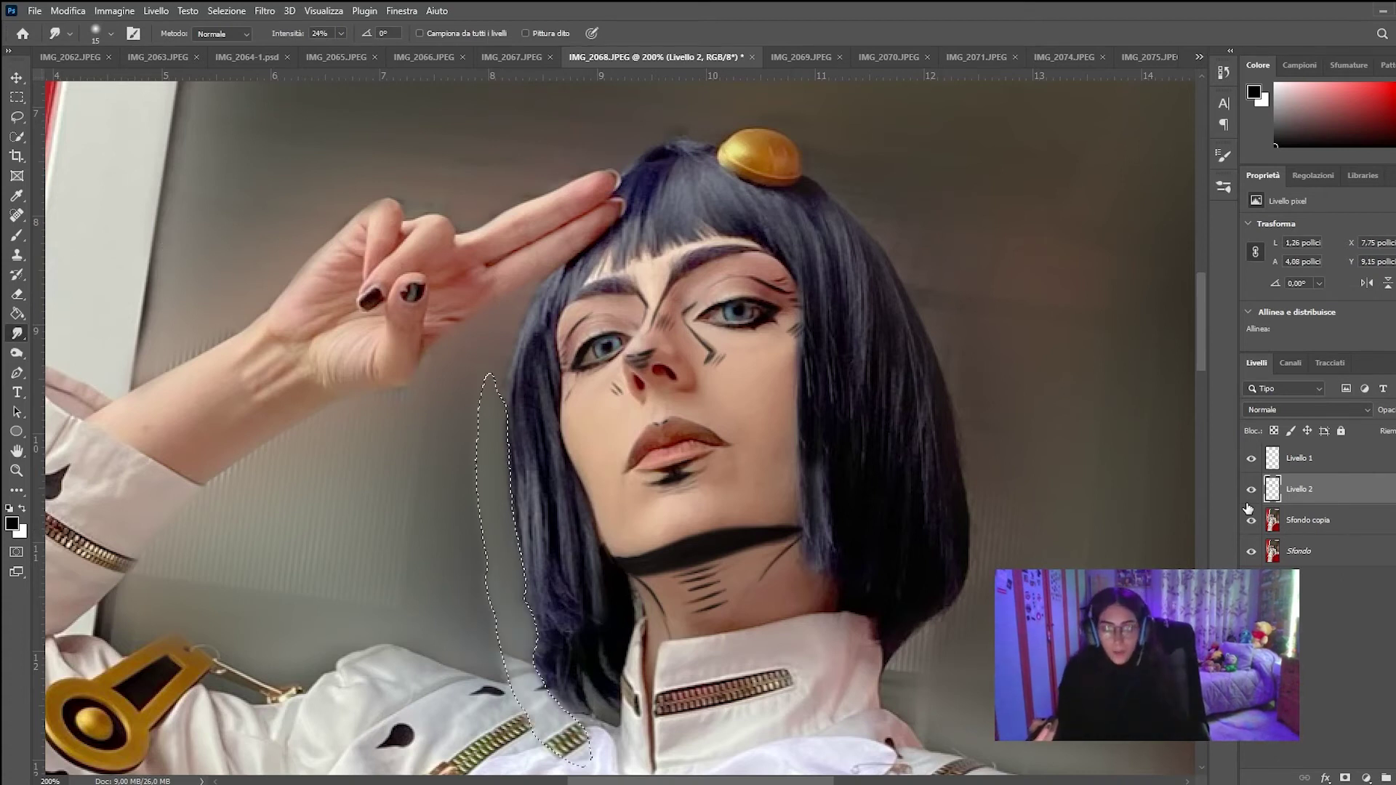
key(ctrl+shift+z)
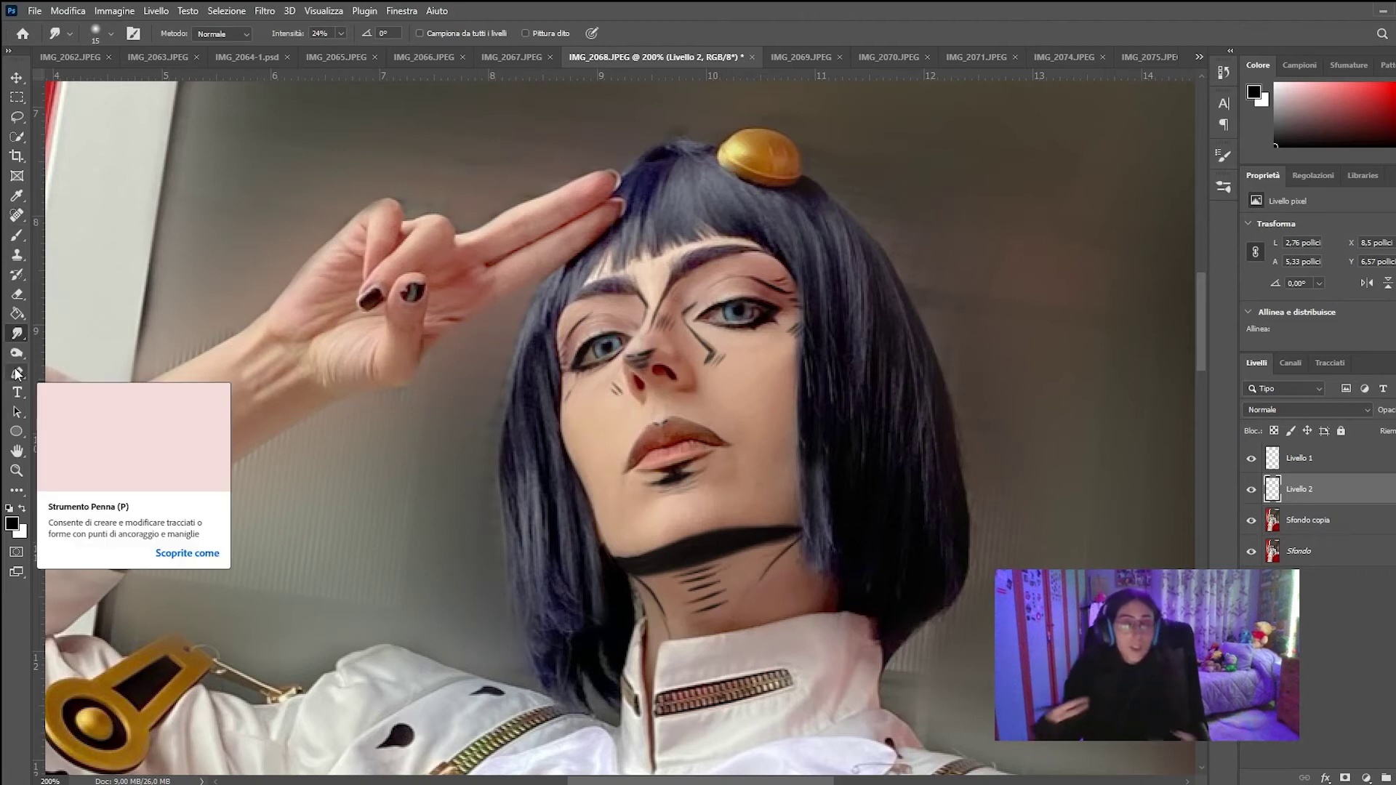
Step: Merge Livello 2 down into the background copy, then open and cancel Liquify
right_click(1346, 486)
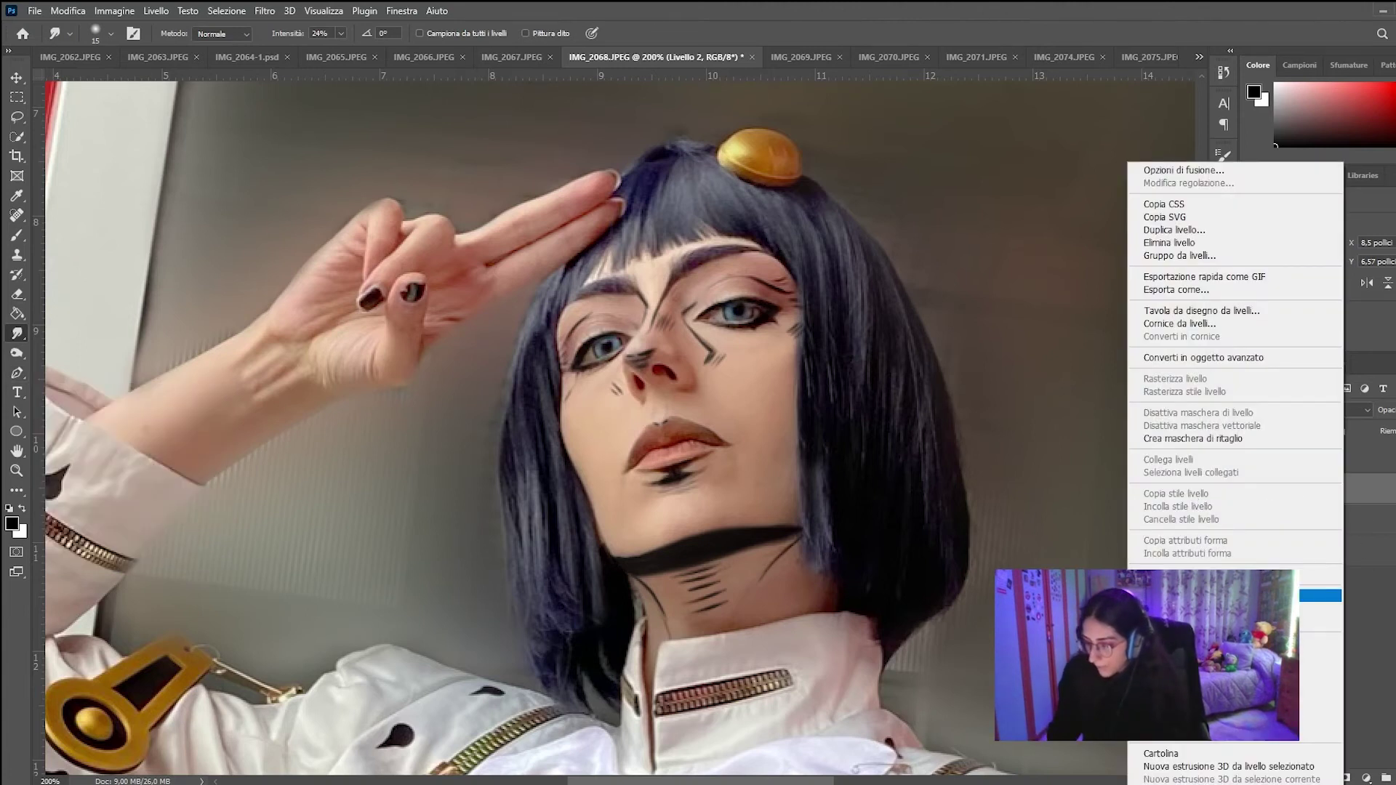
click(1280, 595)
click(275, 10)
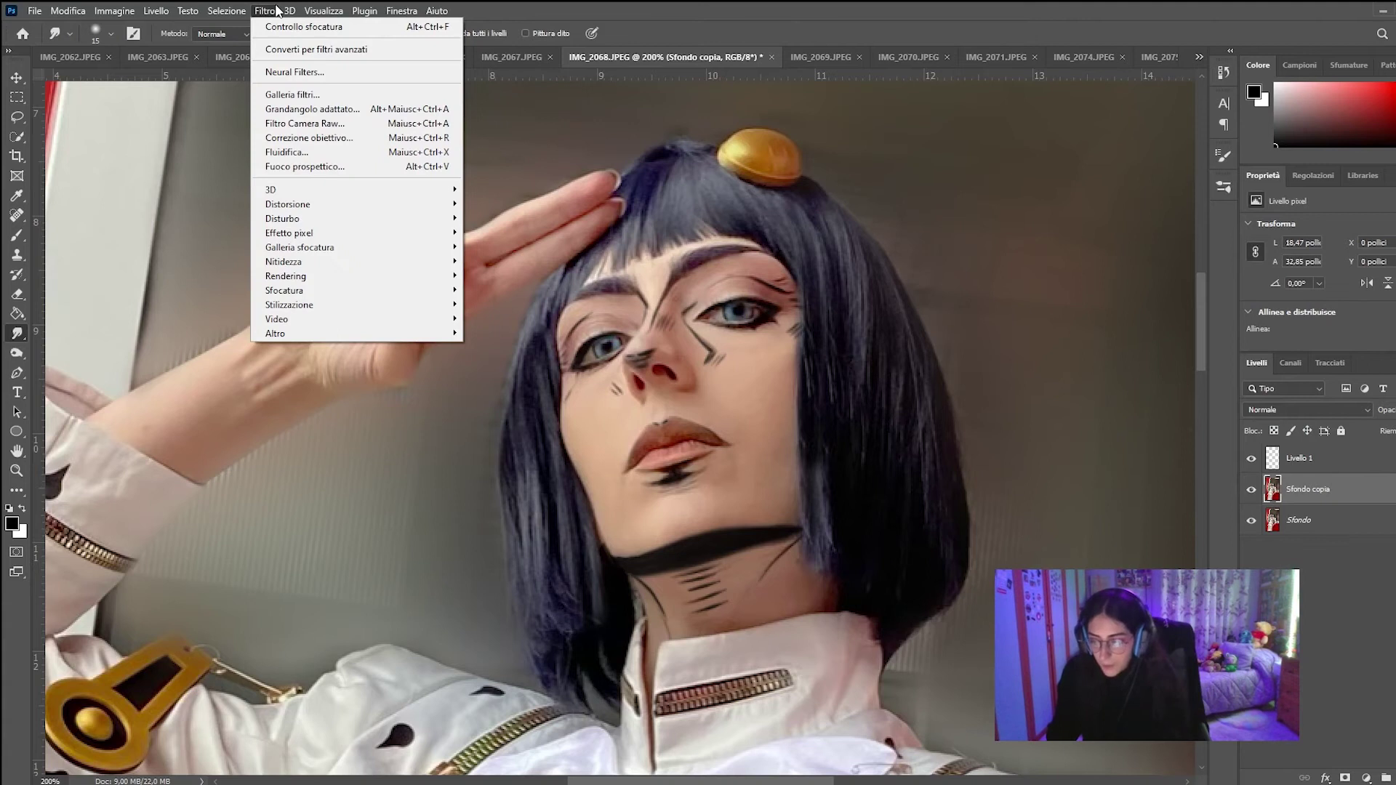
click(309, 154)
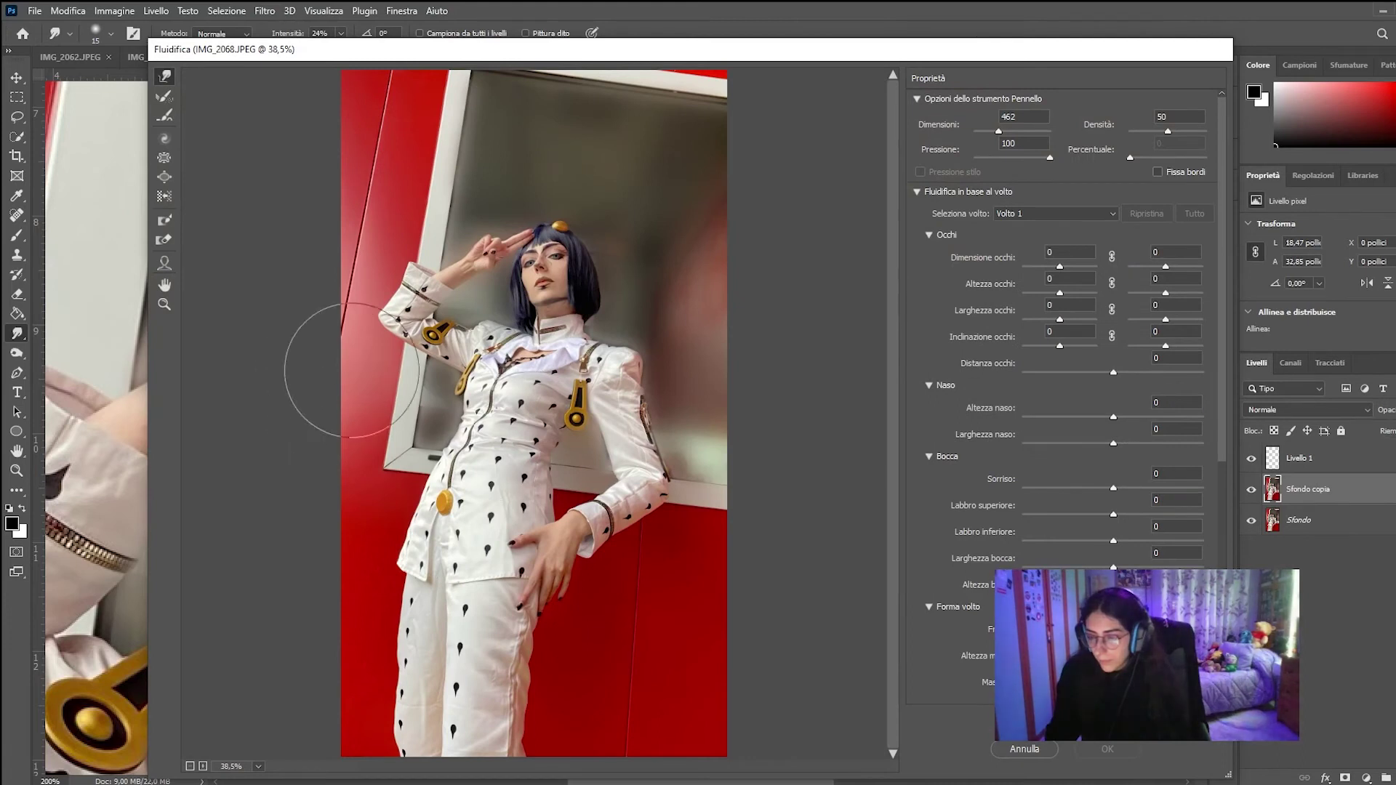
click(1025, 749)
Step: Merge the empty top layer into the copy below and reopen Filtro > Fluidifica
right_click(1351, 470)
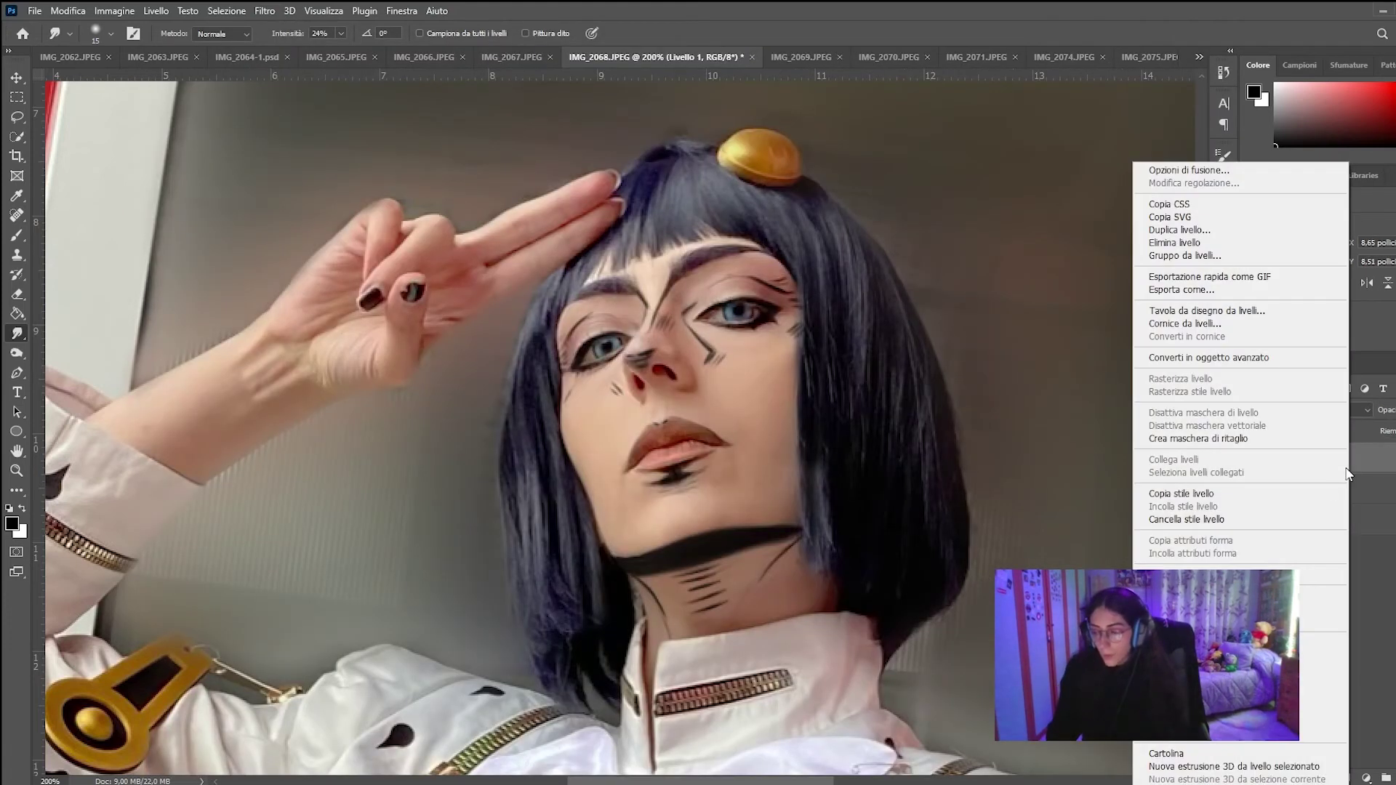
click(1324, 608)
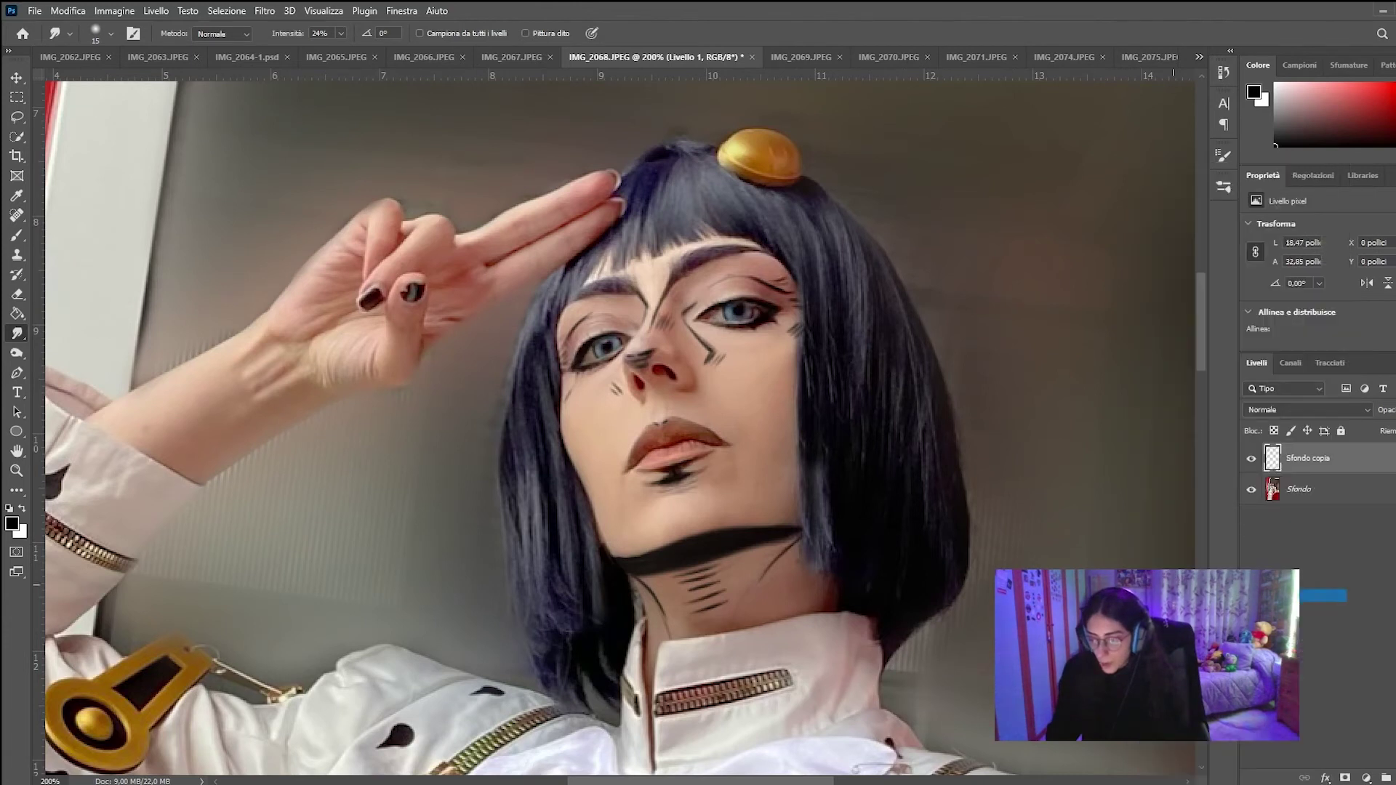
click(264, 11)
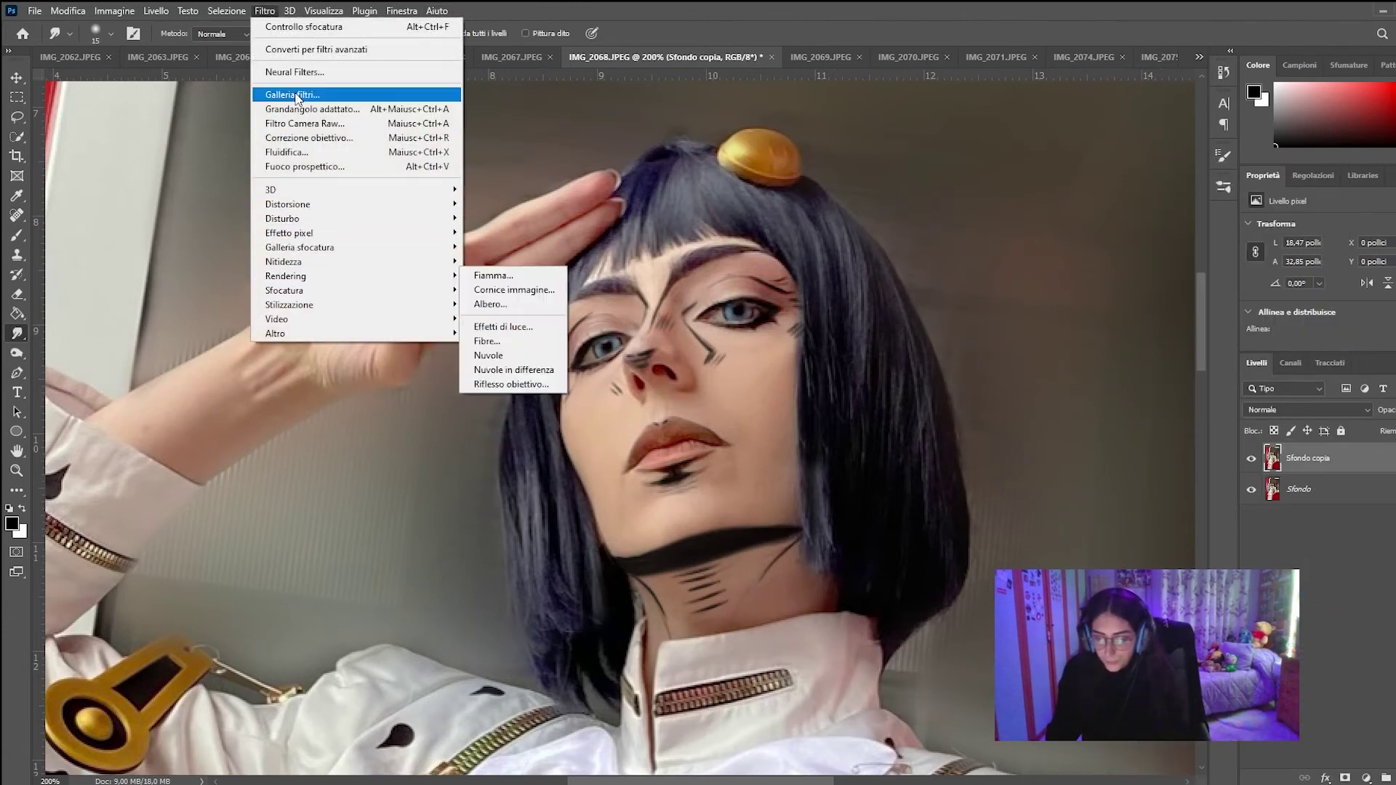
click(287, 153)
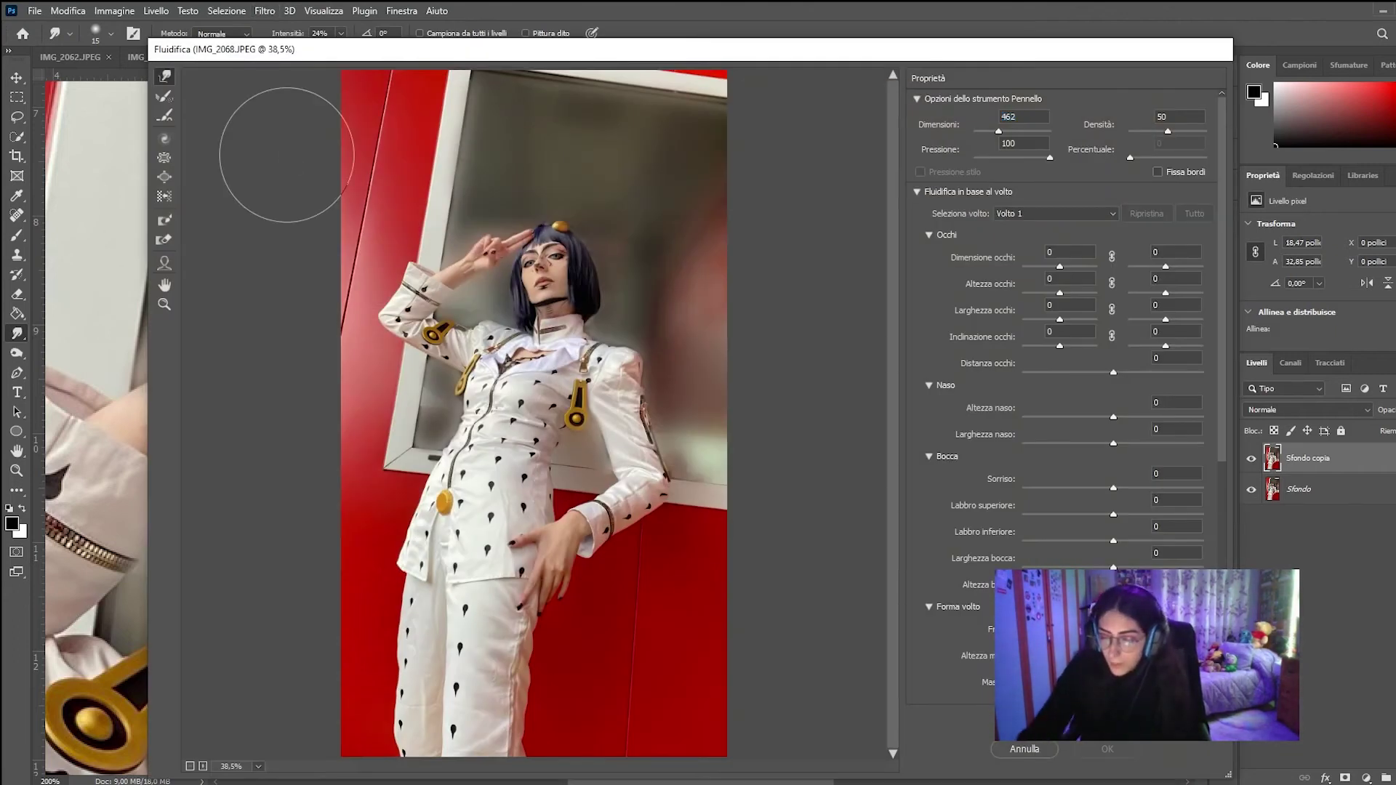
Step: Zoom to the face, shrink the warp brush, and push the lower-left hair edge inward
key(ctrl+plus)
key(ctrl+plus)
key(ctrl+plus)
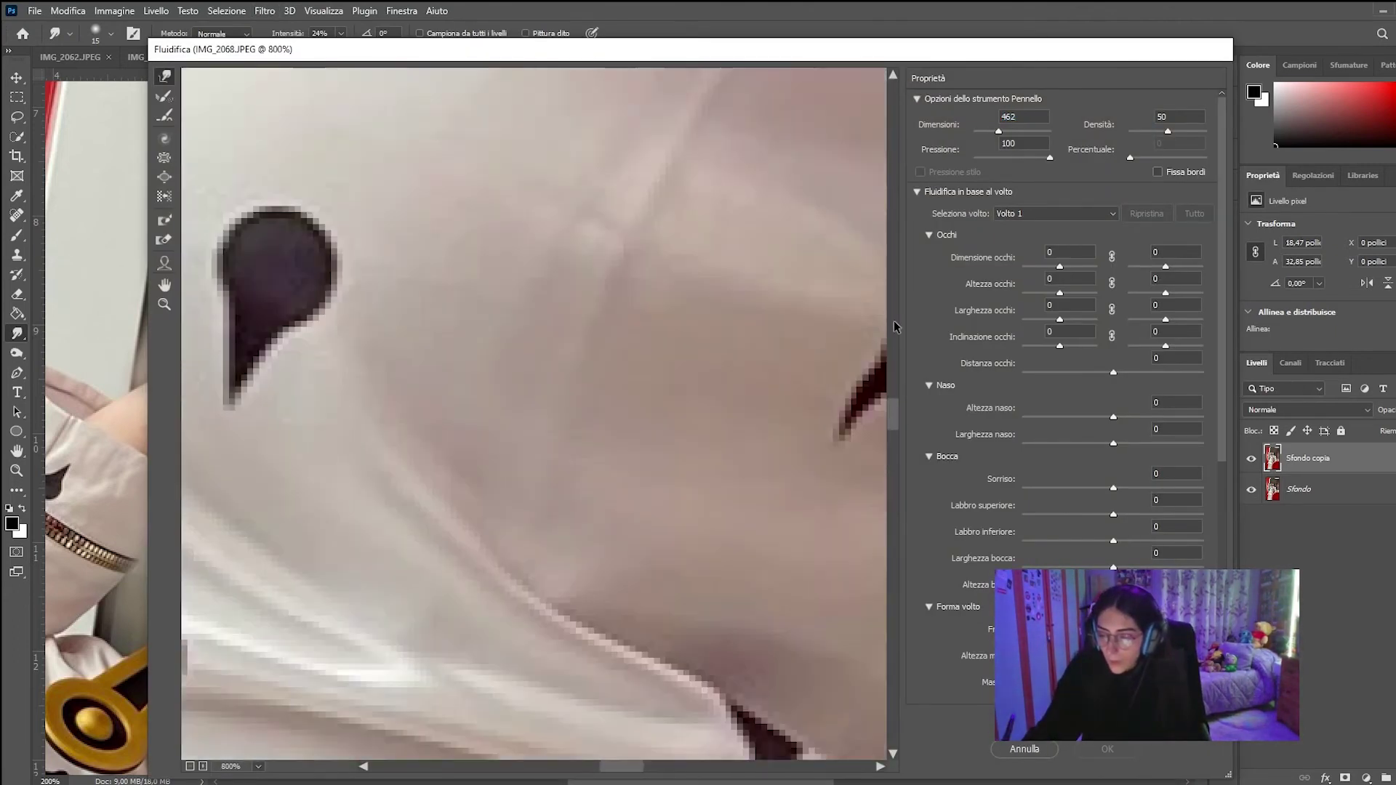
key(ctrl+minus)
key(ctrl+minus)
key(ctrl+minus)
scroll(838, 249, down, 5)
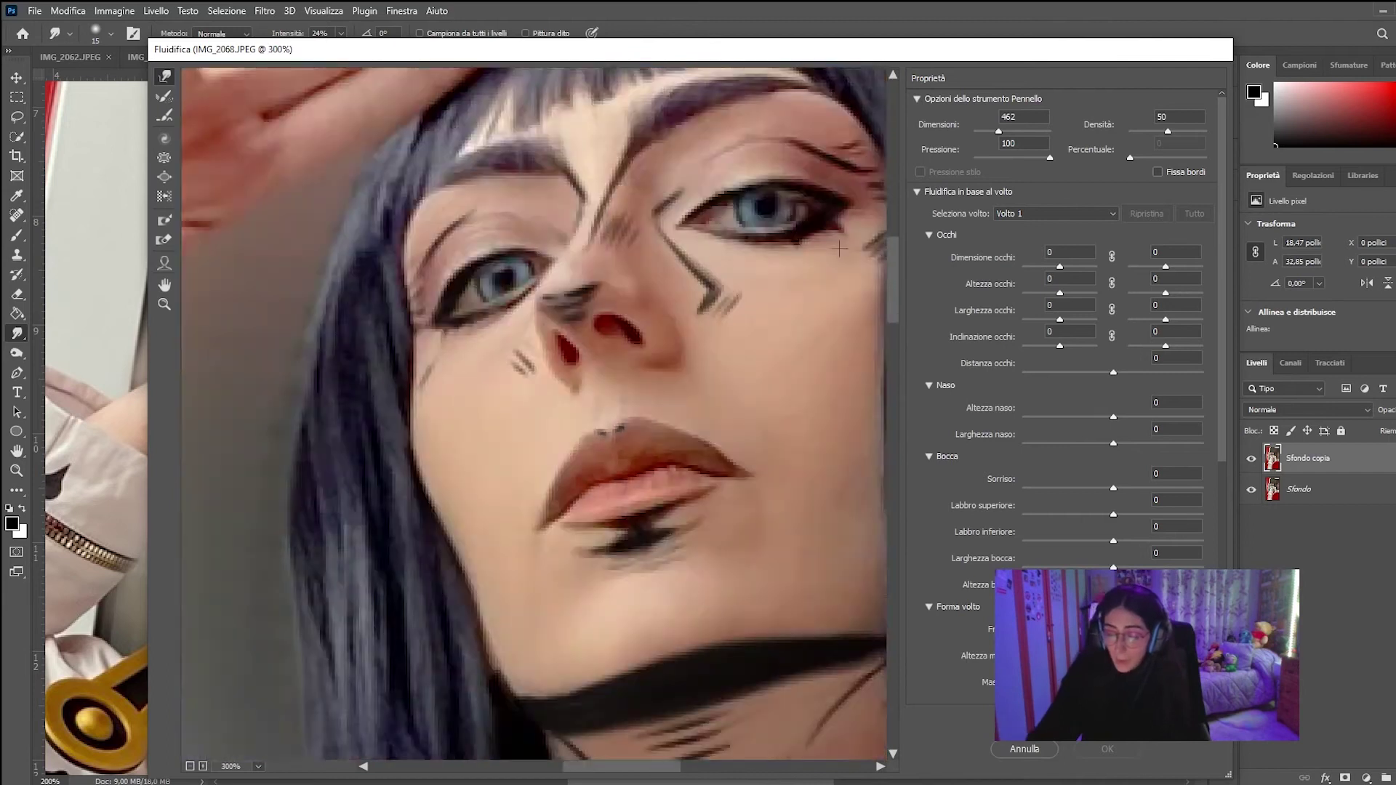
key(ctrl+minus)
drag(999, 132, 989, 133)
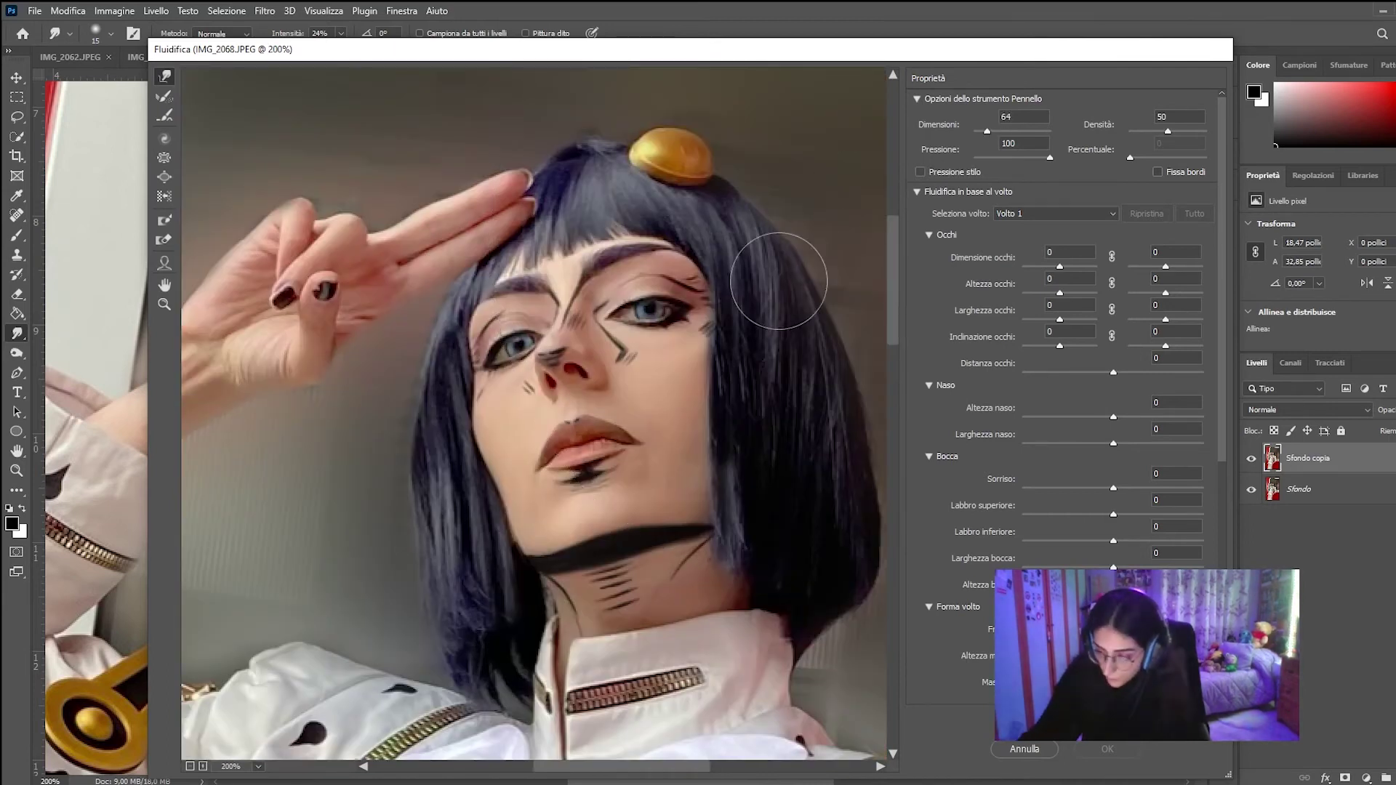
drag(445, 626, 405, 561)
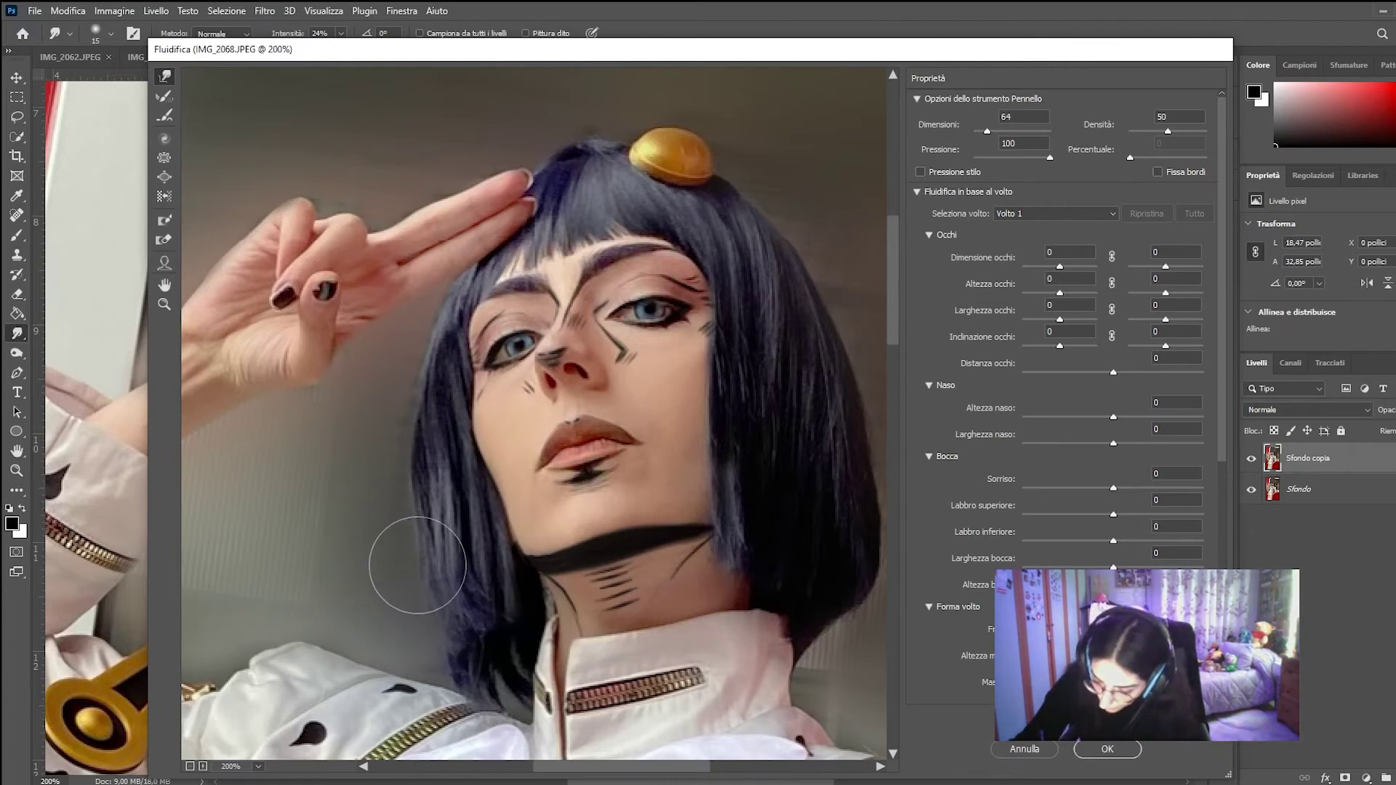
drag(418, 466, 430, 611)
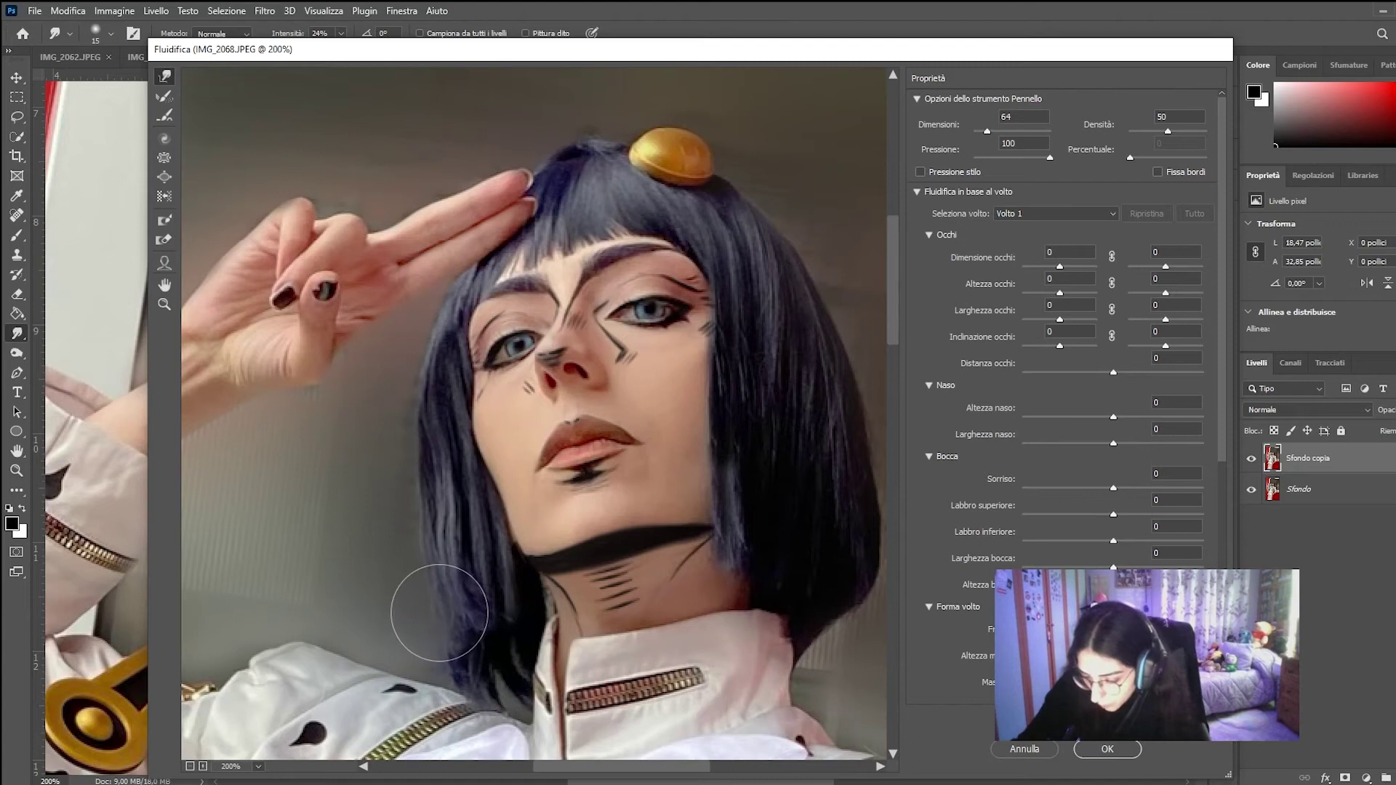
drag(993, 131, 990, 132)
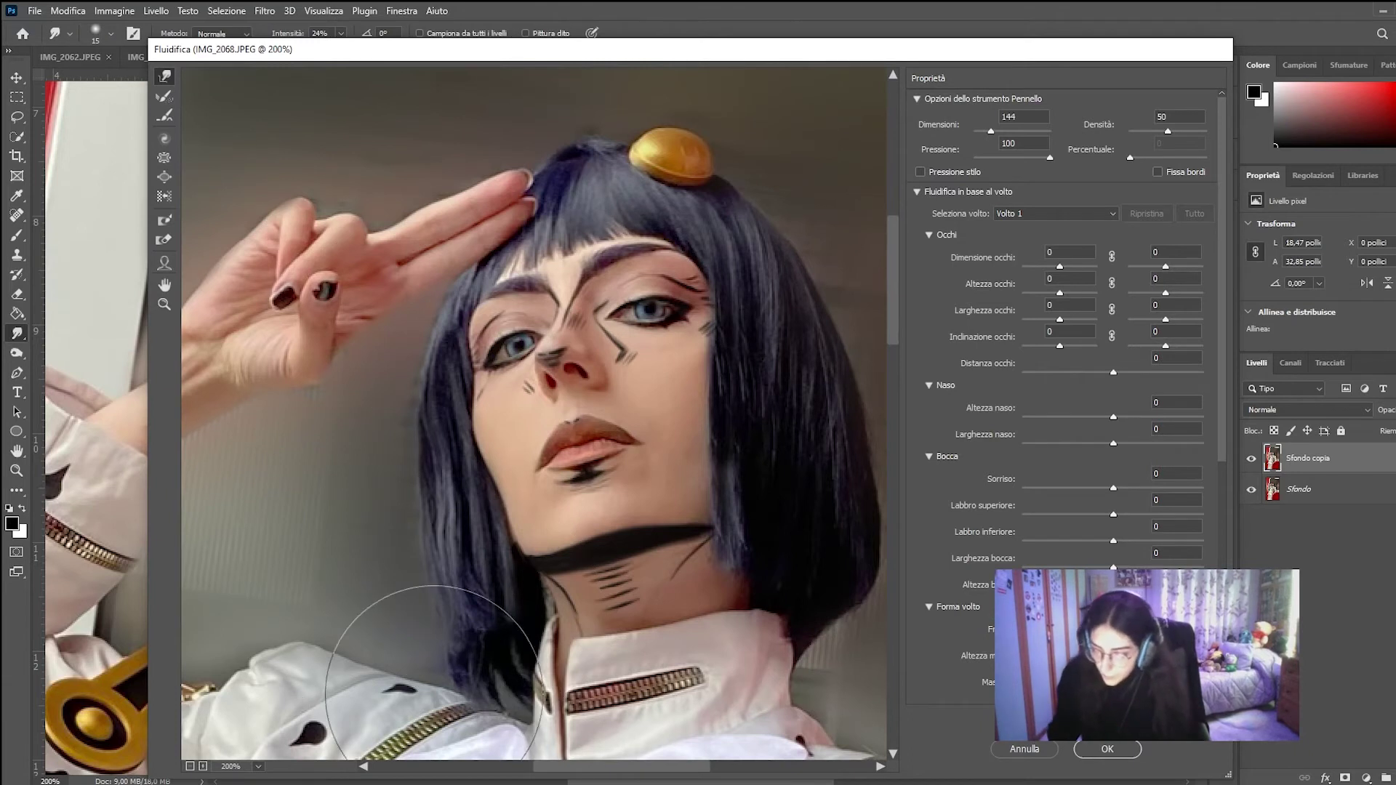
drag(996, 133, 988, 131)
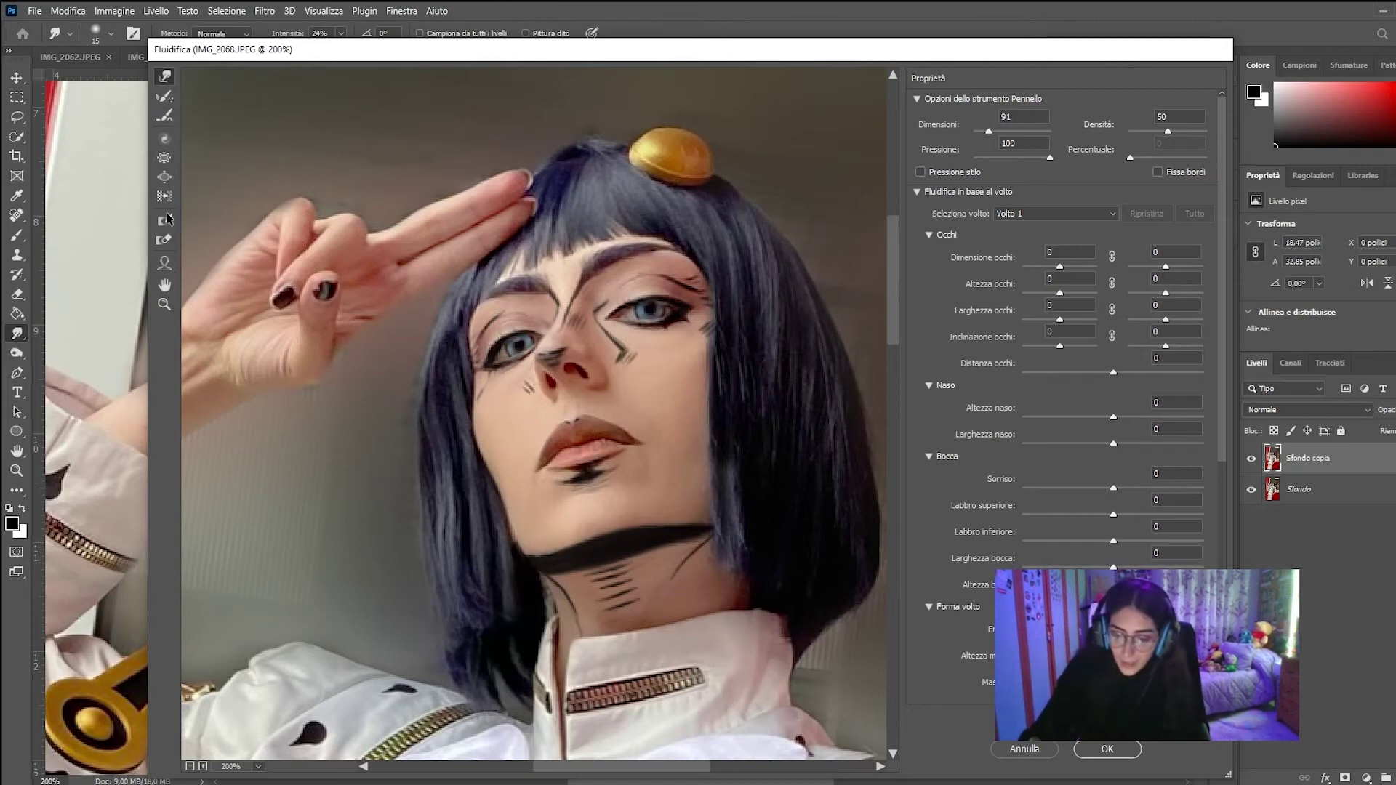
click(164, 263)
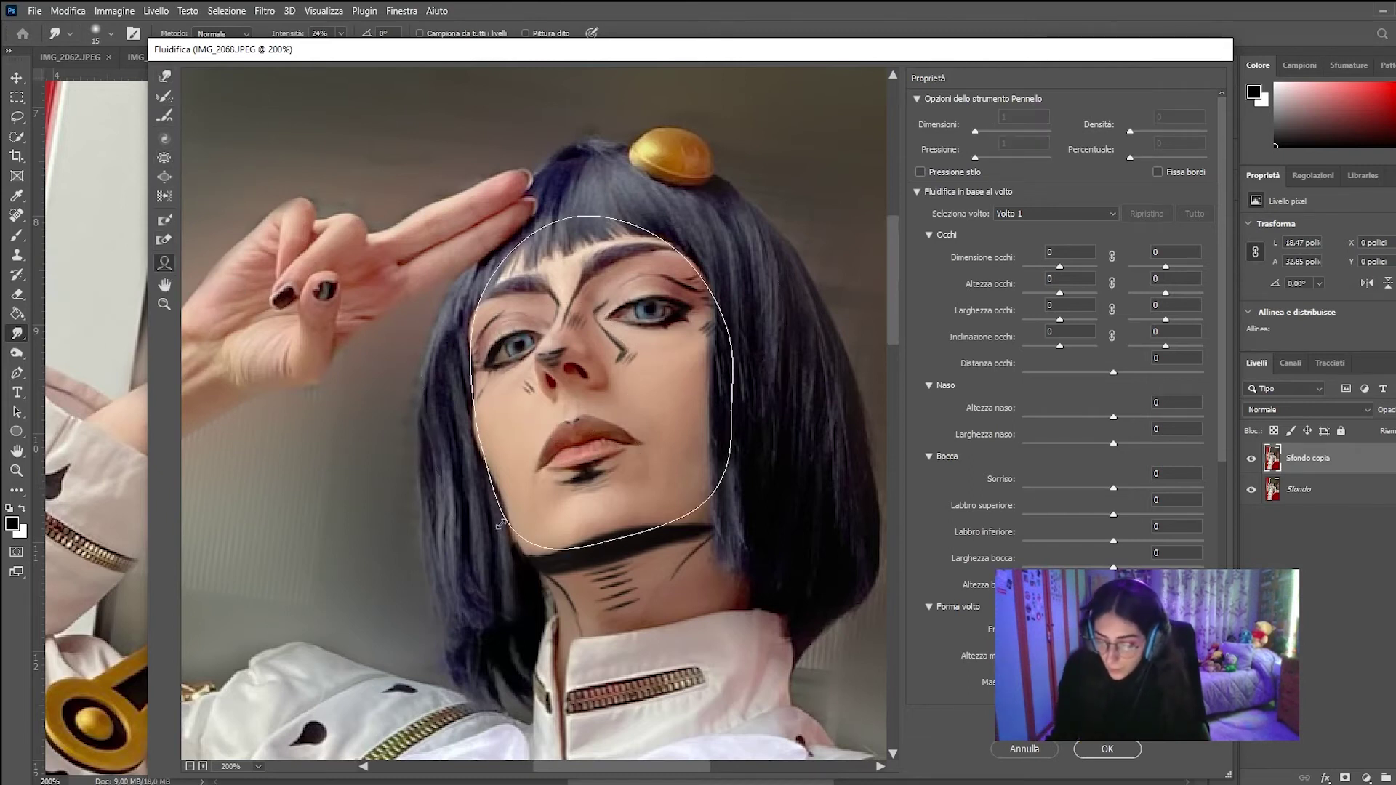
scroll(456, 611, right, 2)
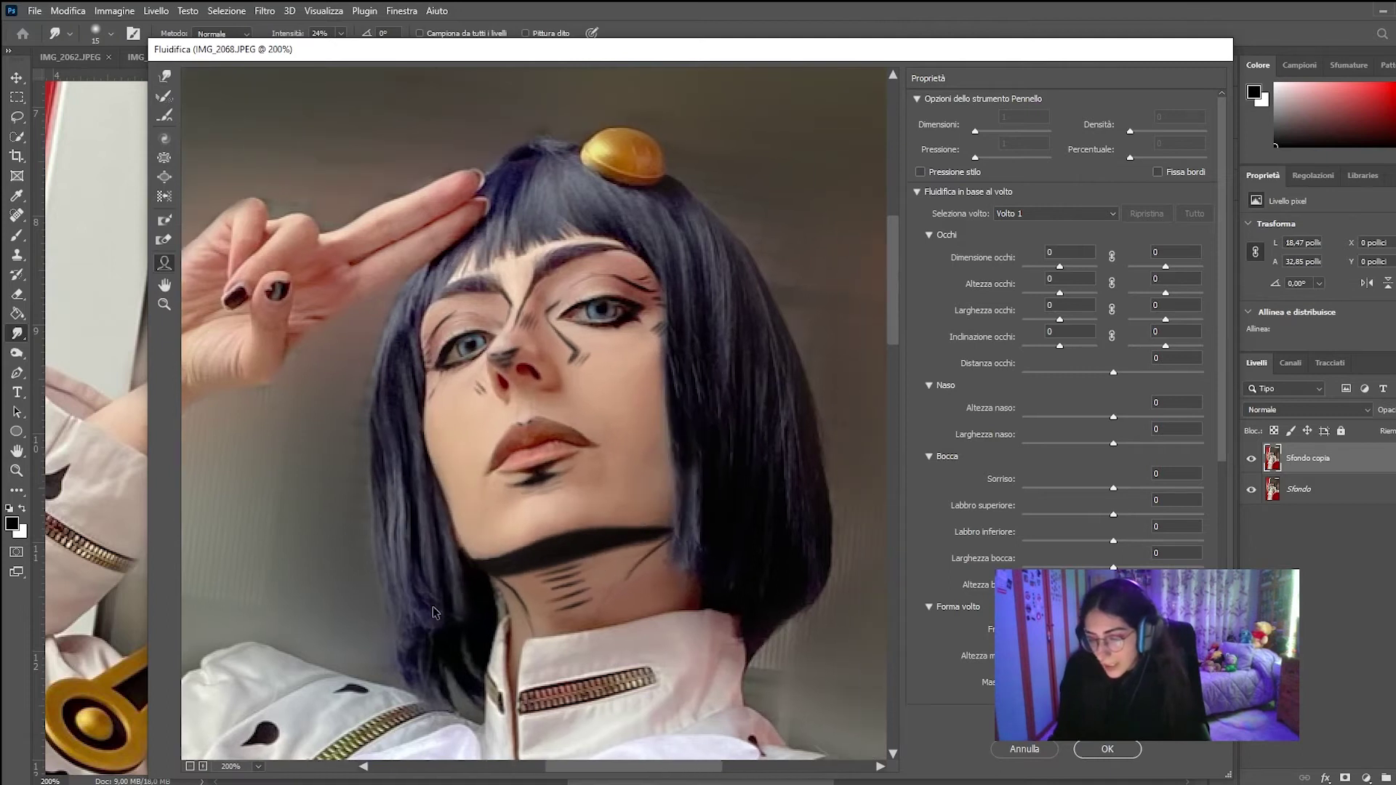
mouse_move(642, 562)
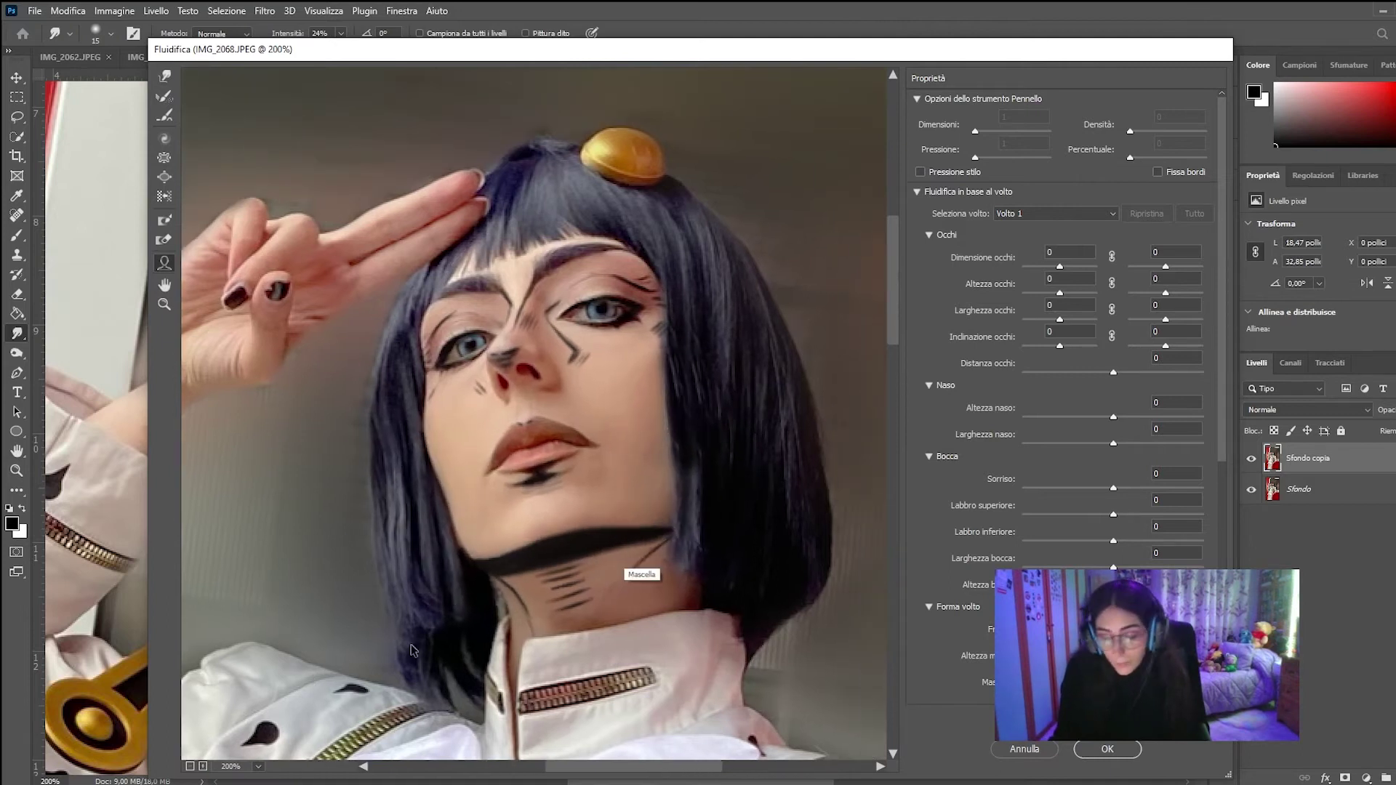
drag(480, 599, 483, 591)
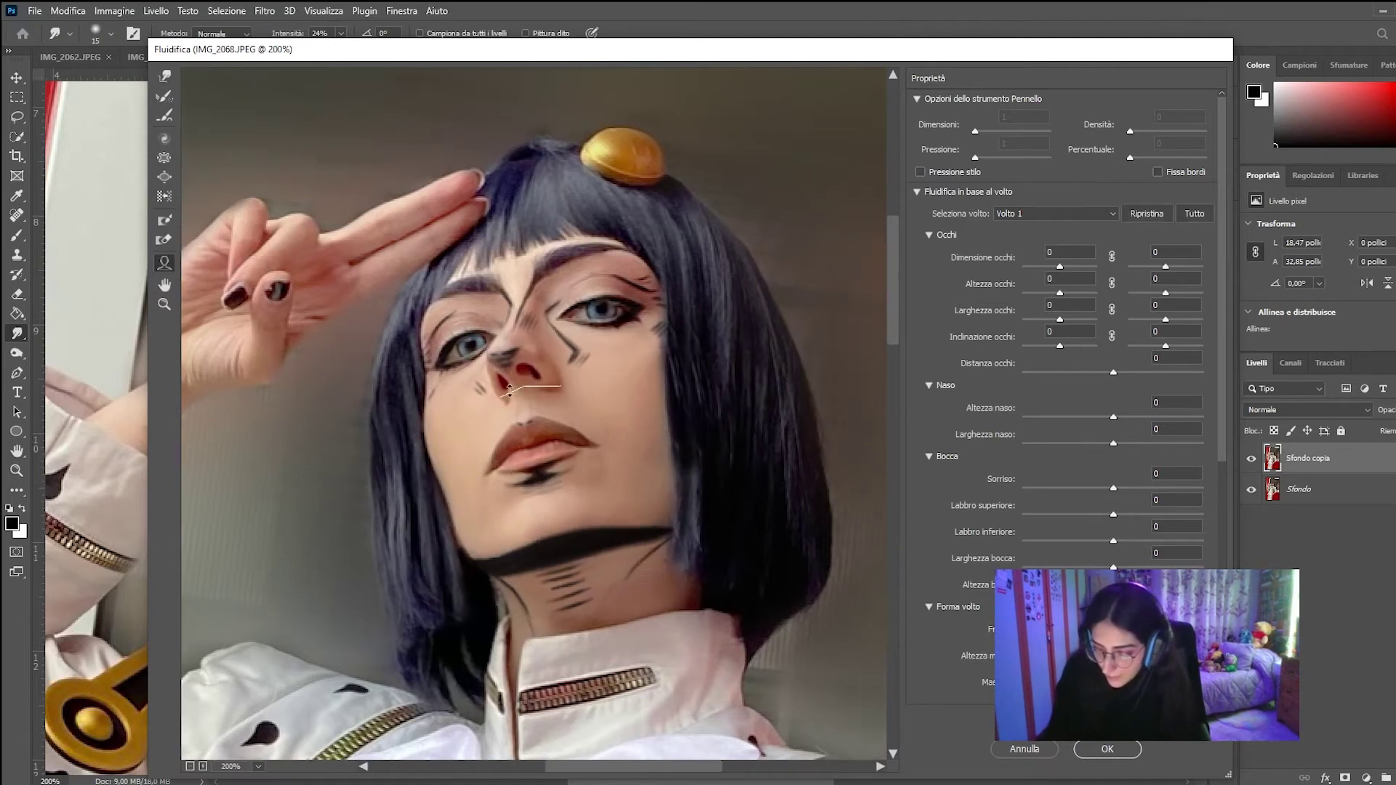
drag(638, 345, 676, 345)
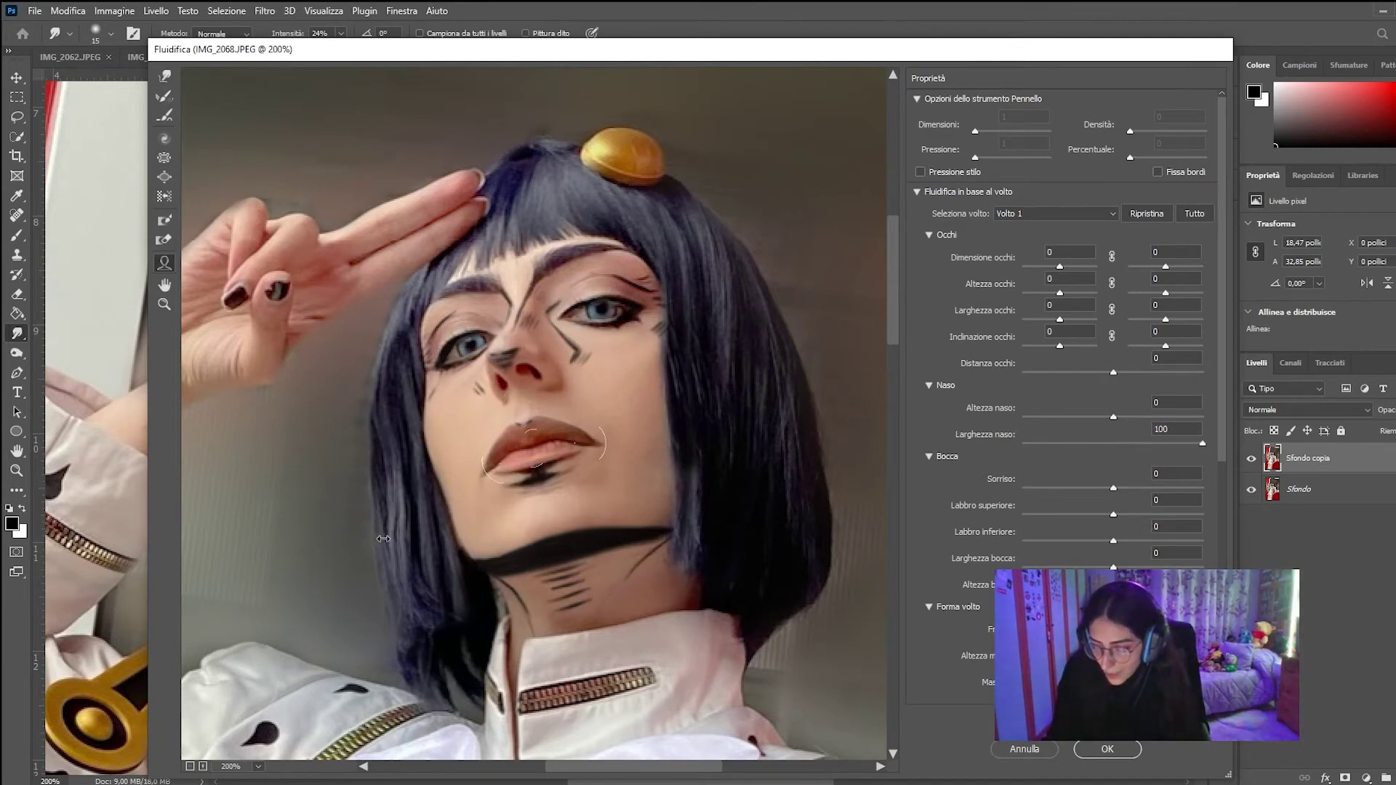
drag(486, 464, 553, 460)
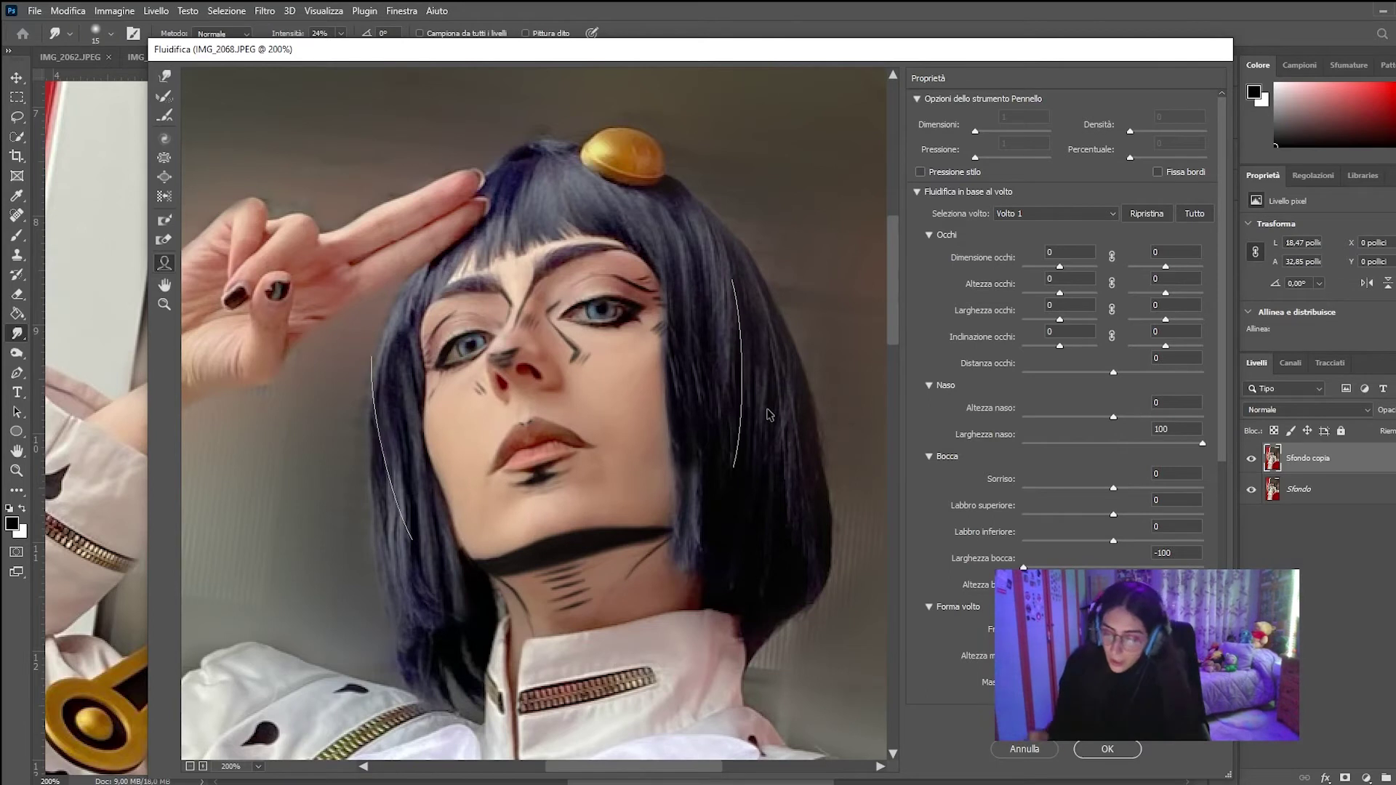
key(ctrl+alt+z)
key(ctrl+alt+z)
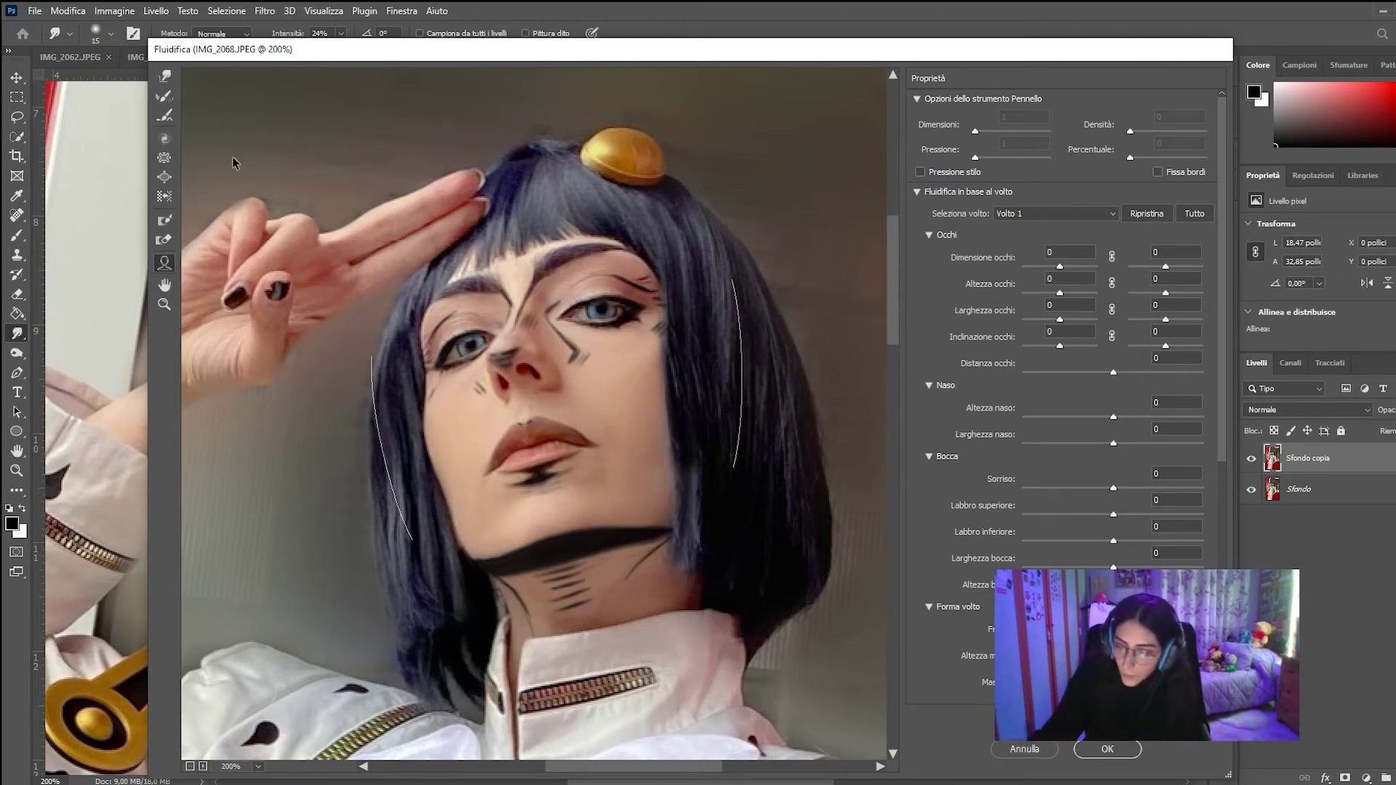
click(164, 76)
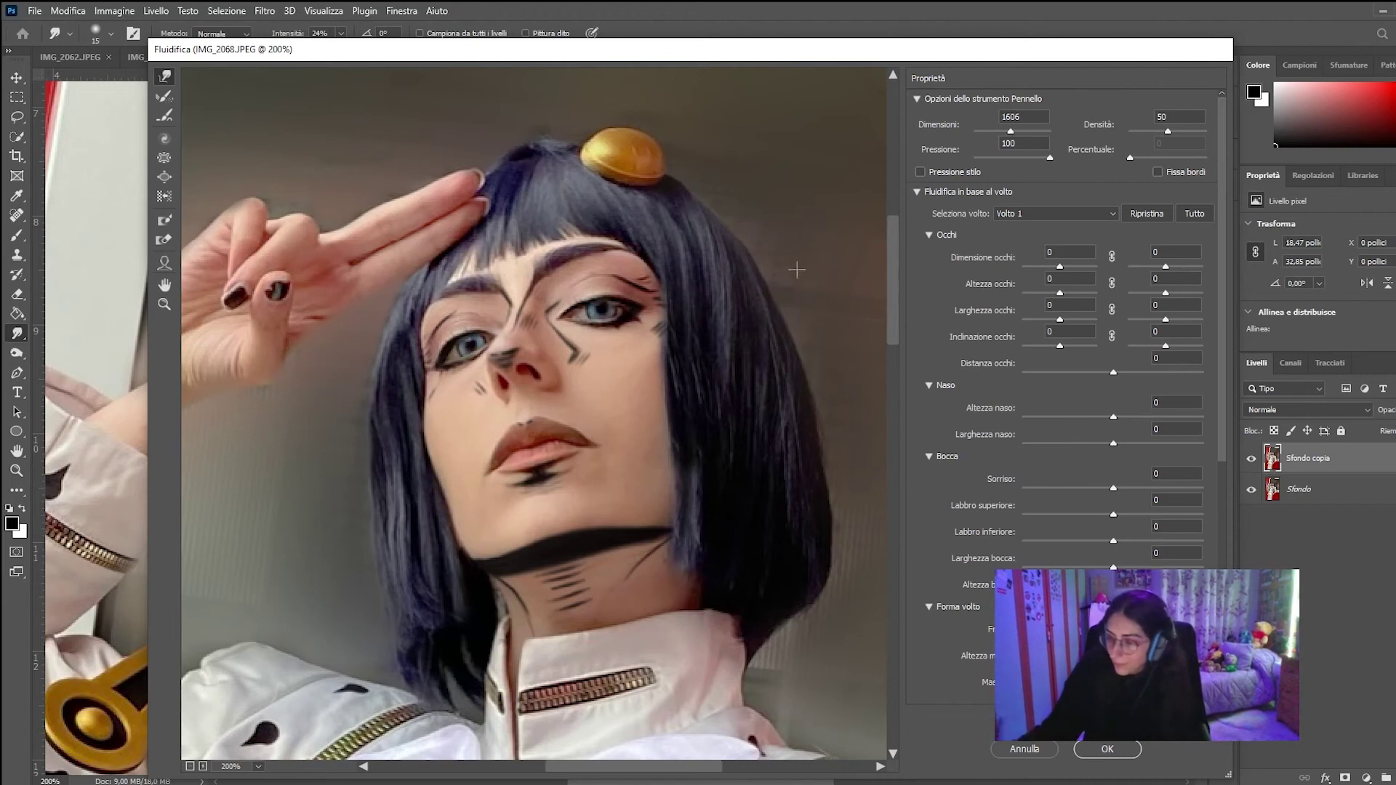
drag(1004, 132, 999, 133)
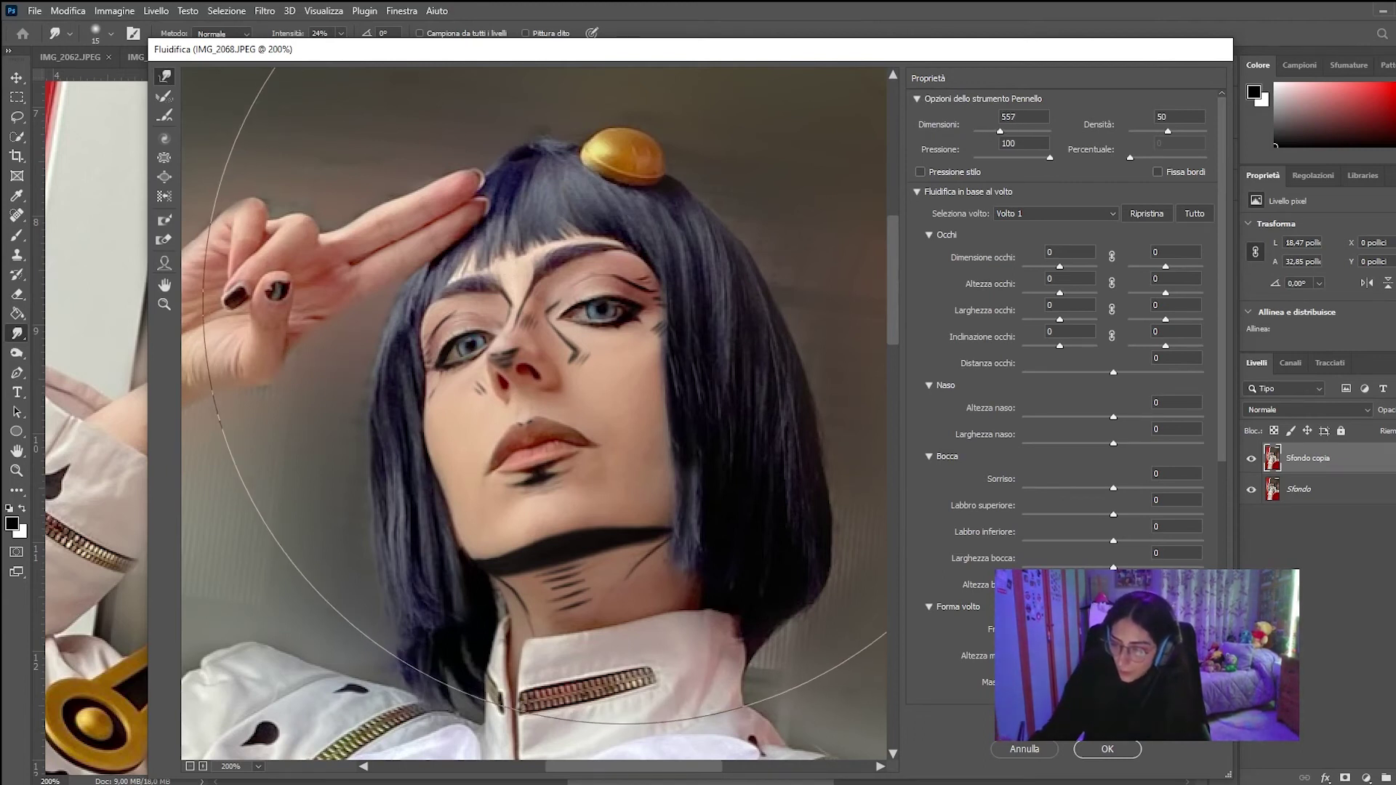
click(164, 177)
drag(990, 130, 993, 131)
drag(615, 295, 604, 300)
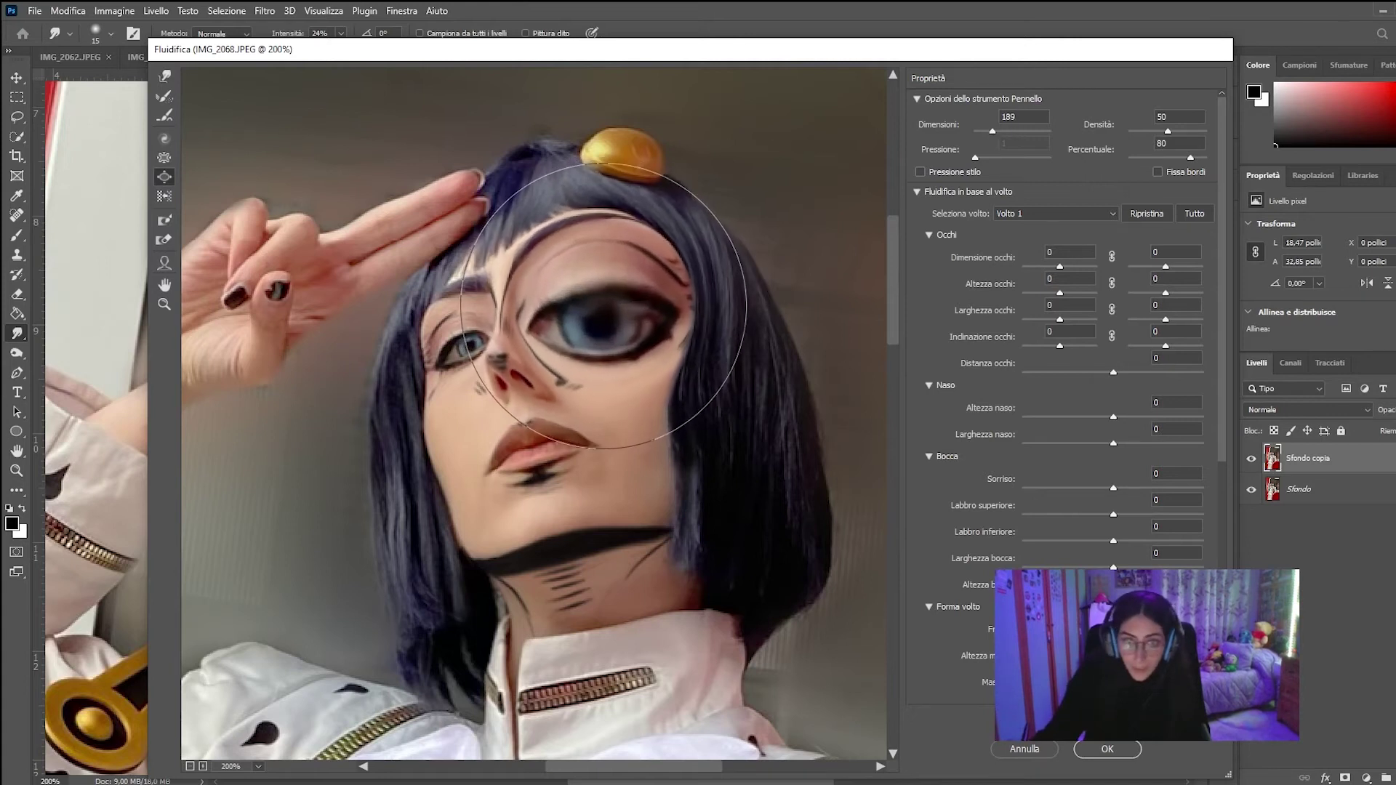
drag(465, 334, 455, 345)
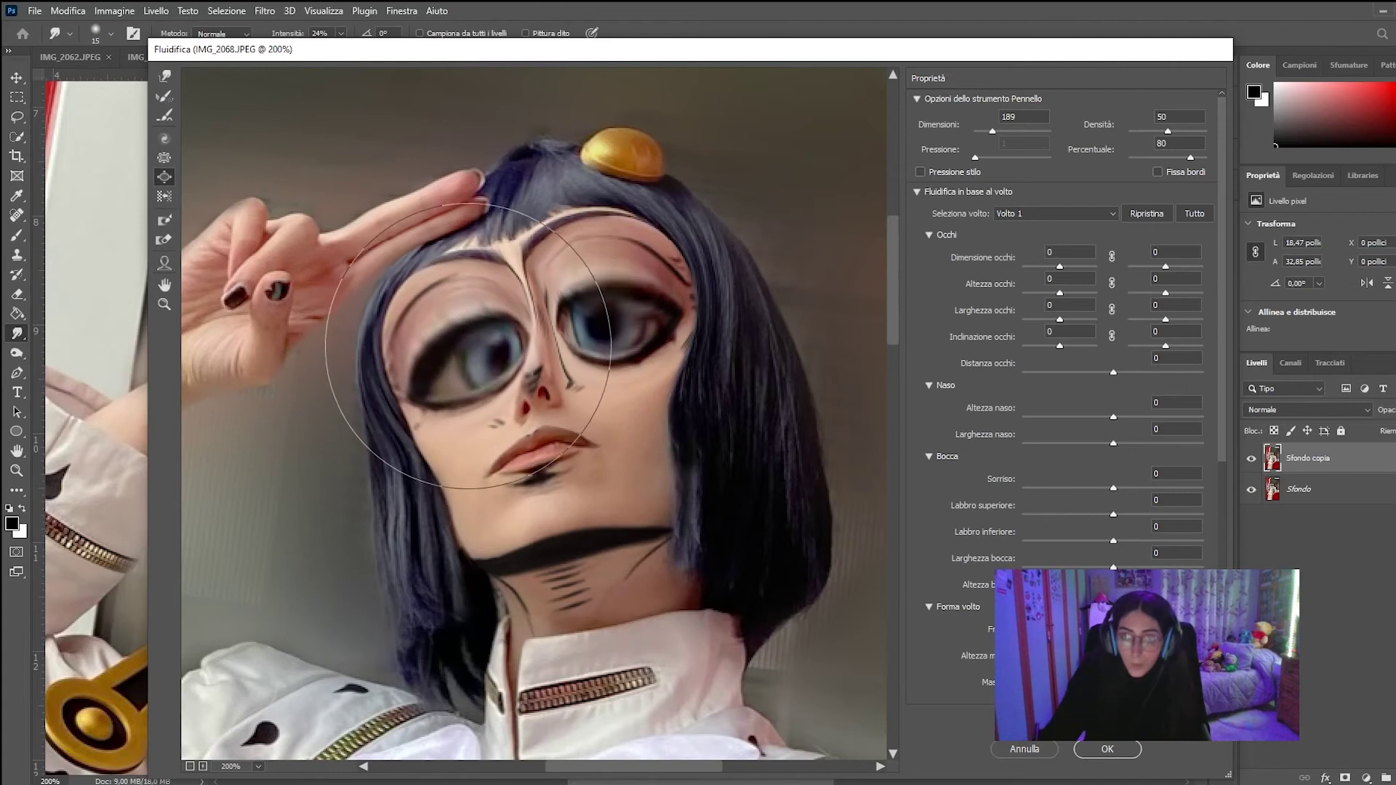
key(ctrl+z)
key(ctrl+z)
key(ctrl+minus)
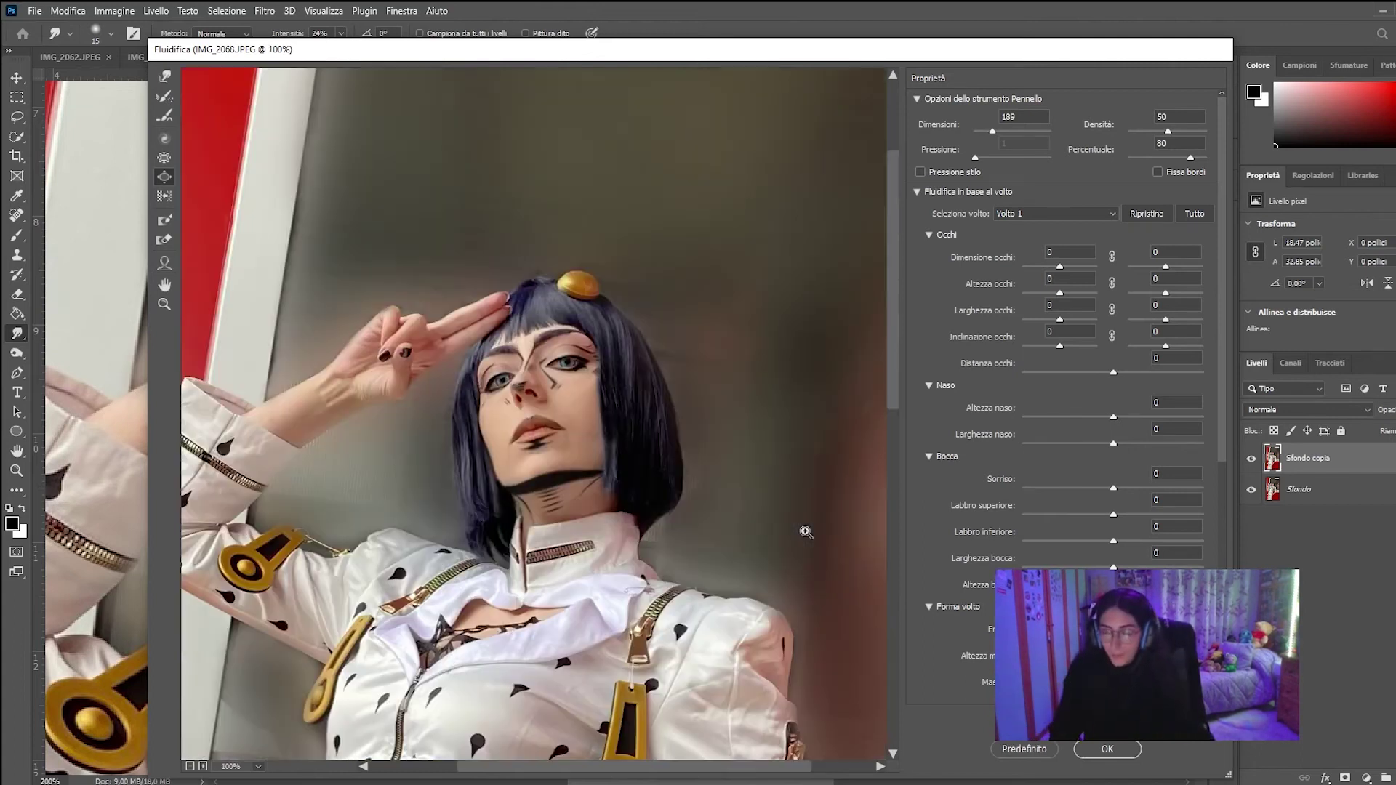
key(ctrl+minus)
key(ctrl+minus)
key(ctrl+plus)
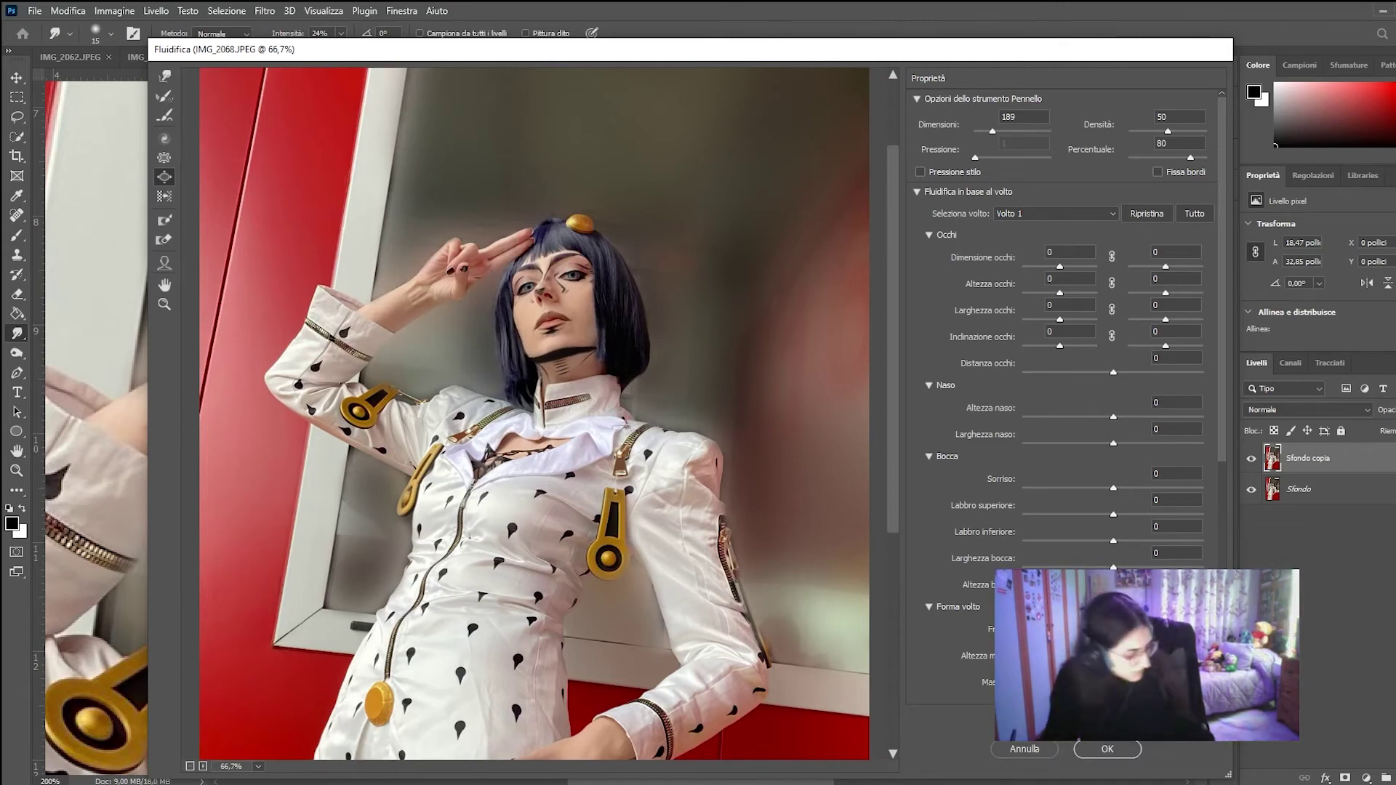
click(1048, 744)
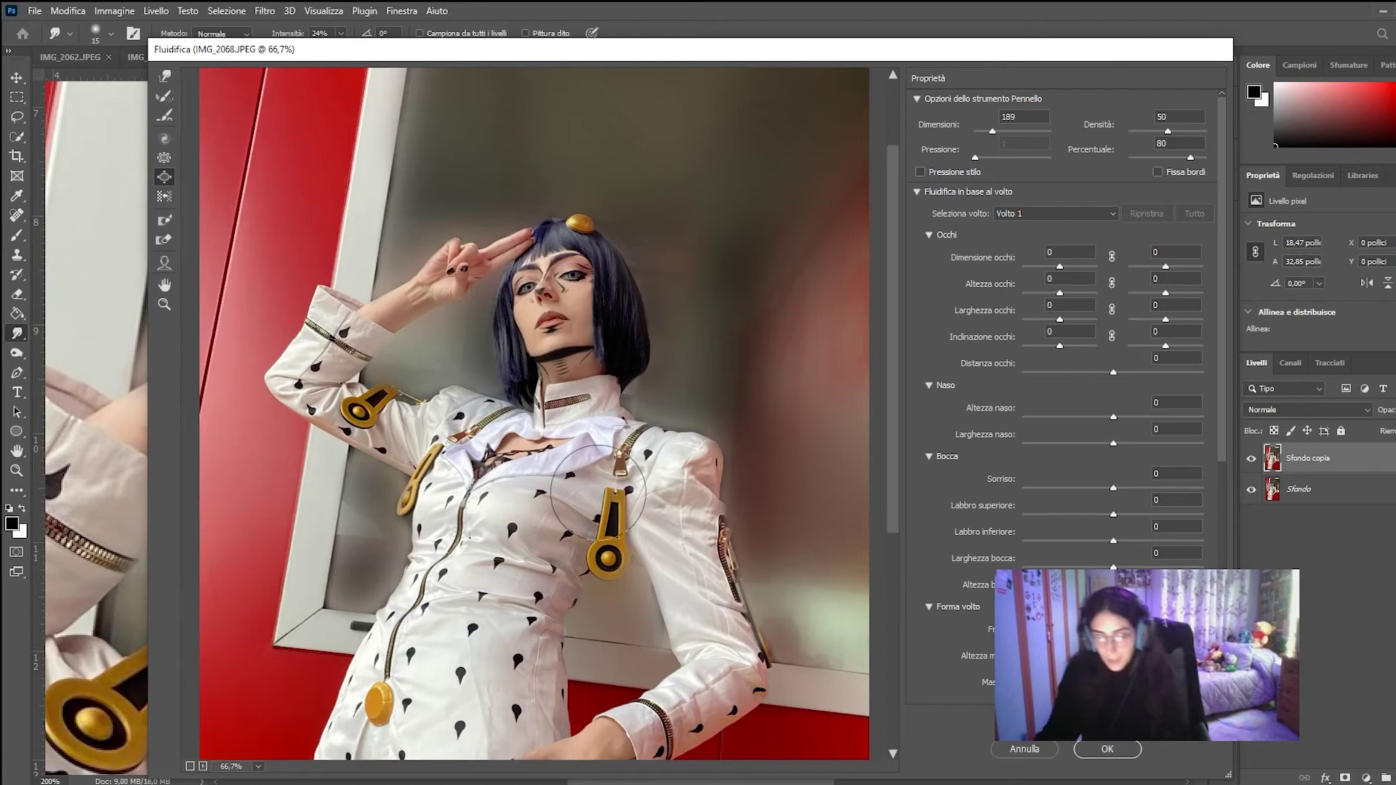
click(164, 75)
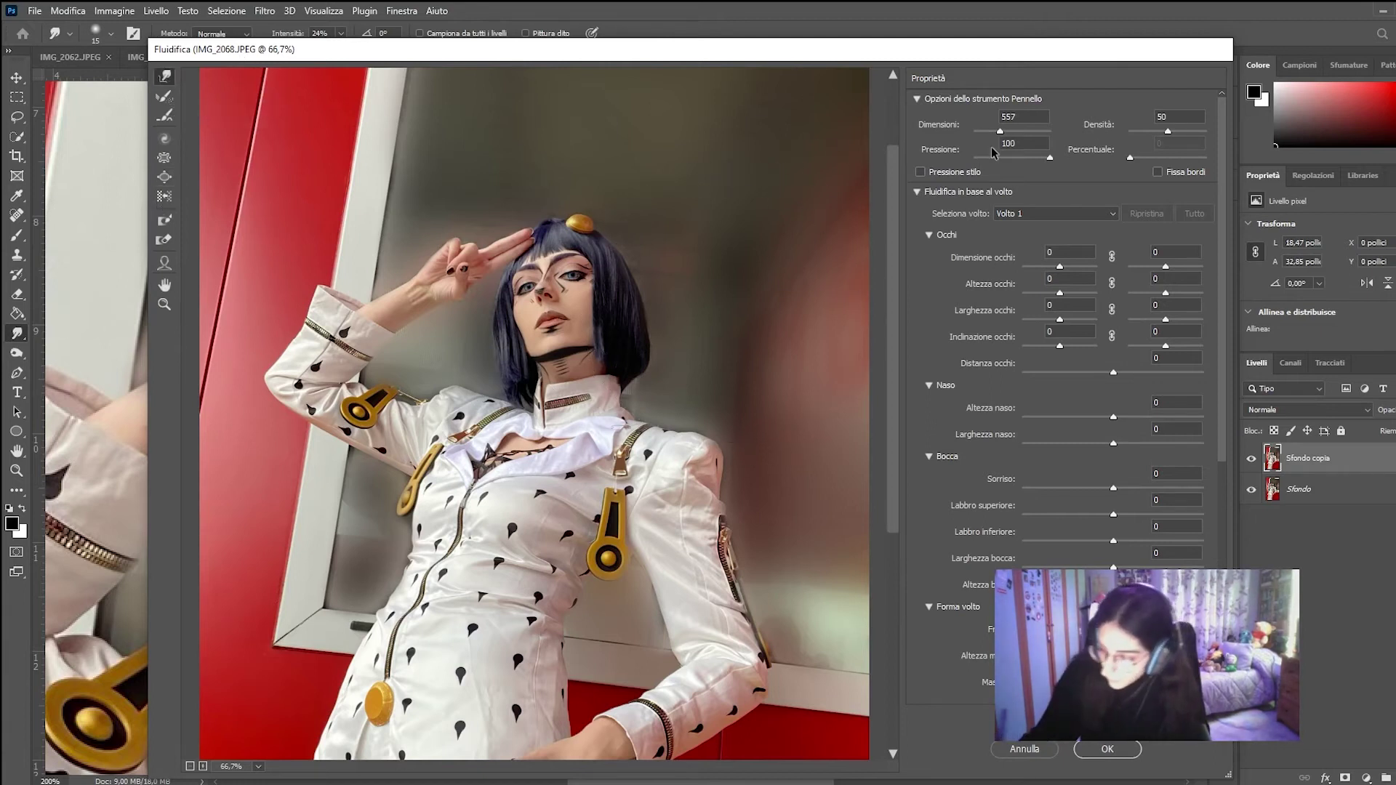
Step: Set the warp brush to 125, reshape the hair beside the neck, and apply Liquify
drag(994, 136, 995, 135)
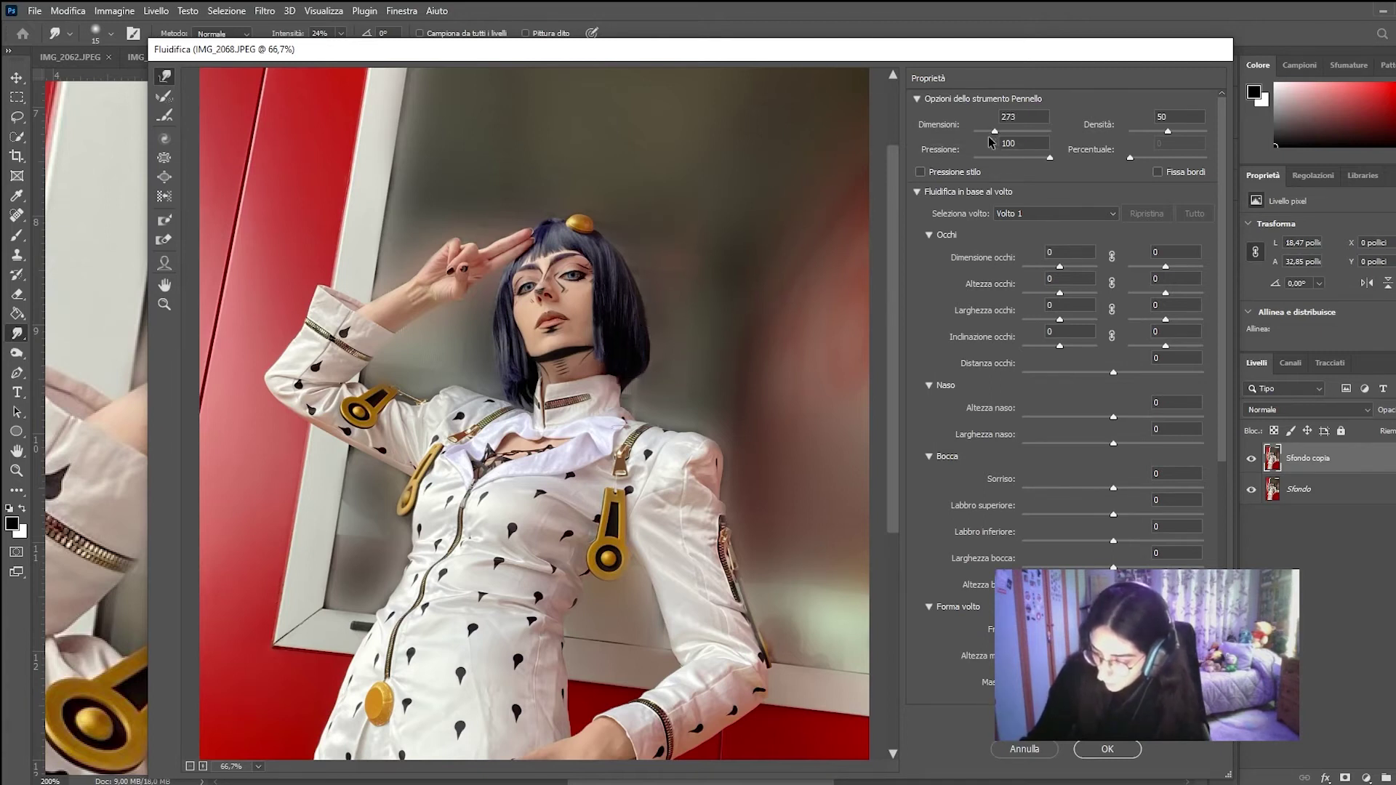
key(Return)
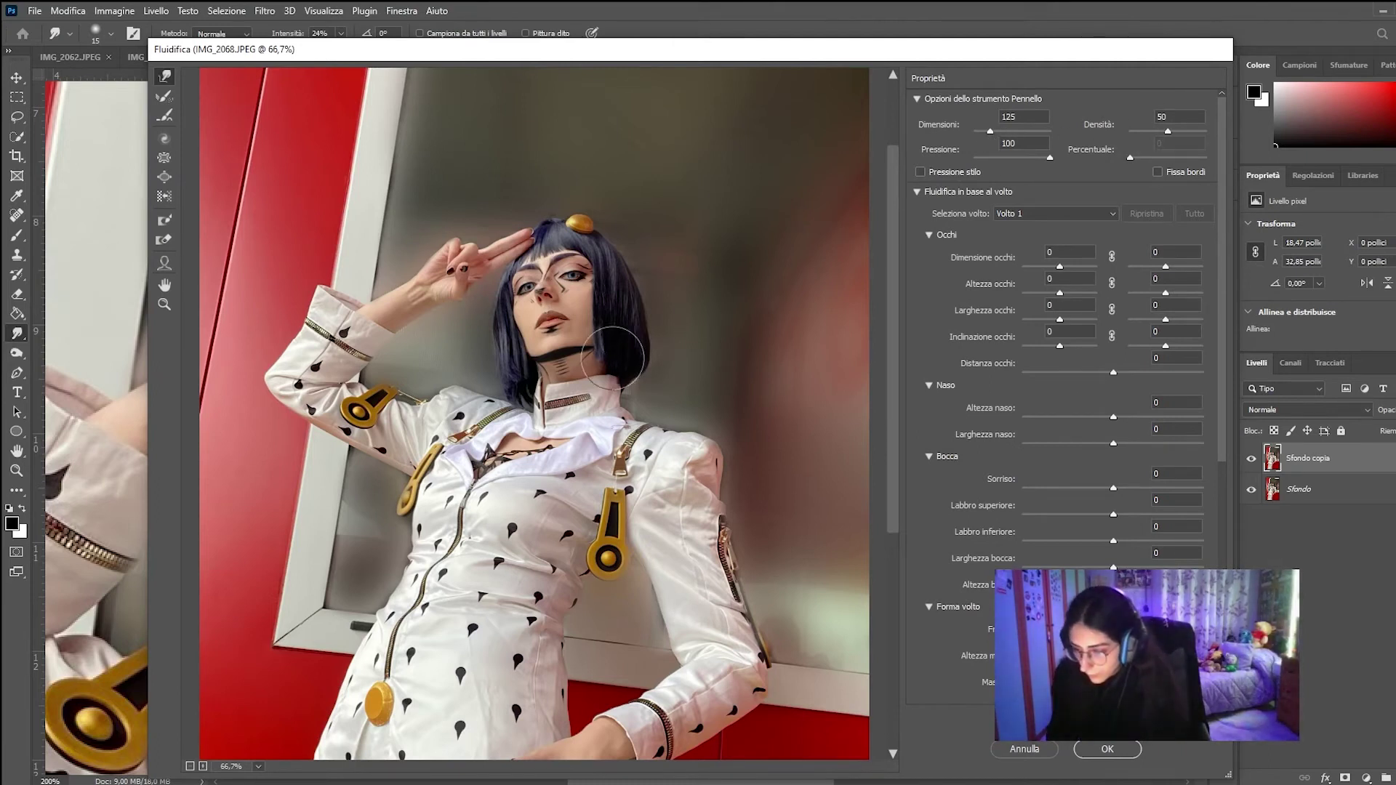
drag(624, 312, 642, 324)
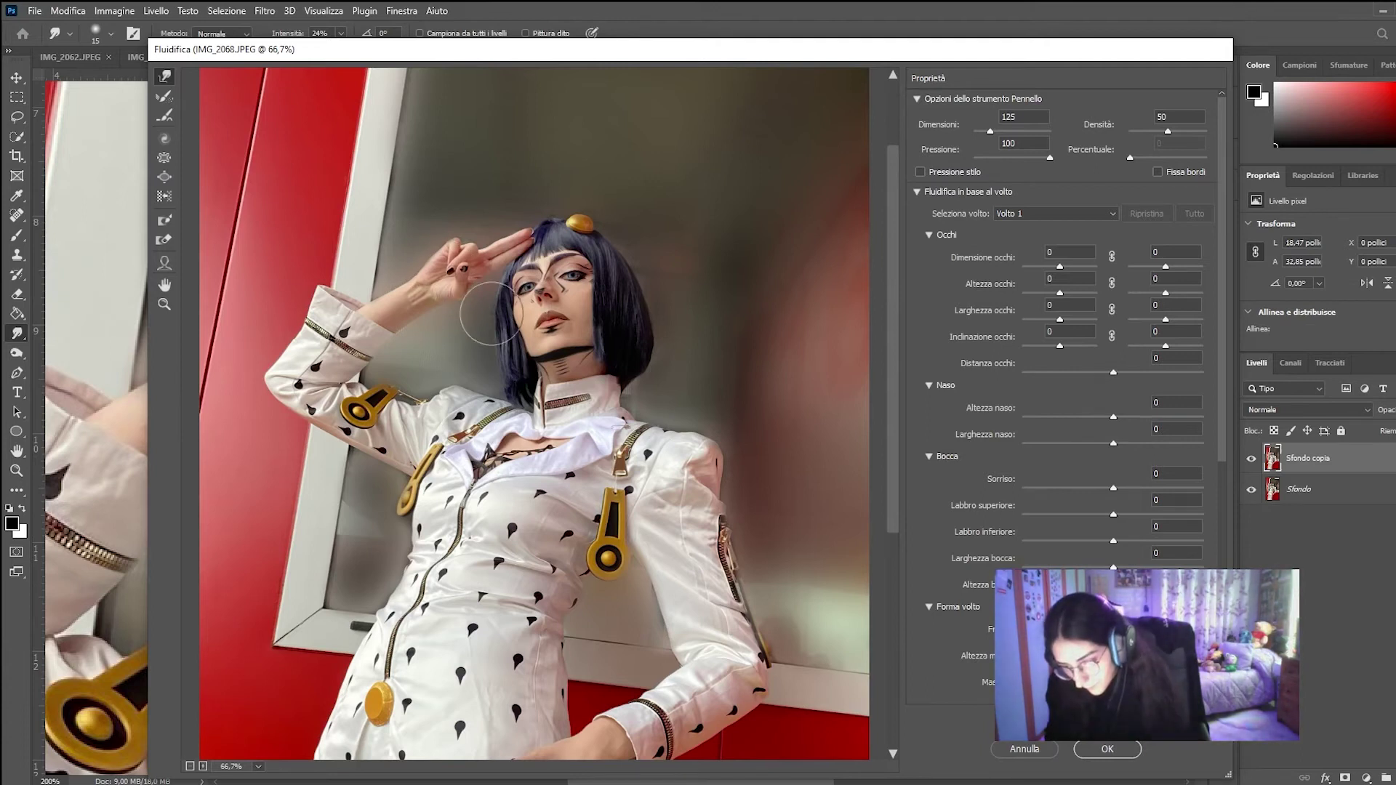
scroll(694, 390, down, 3)
scroll(694, 390, up, 3)
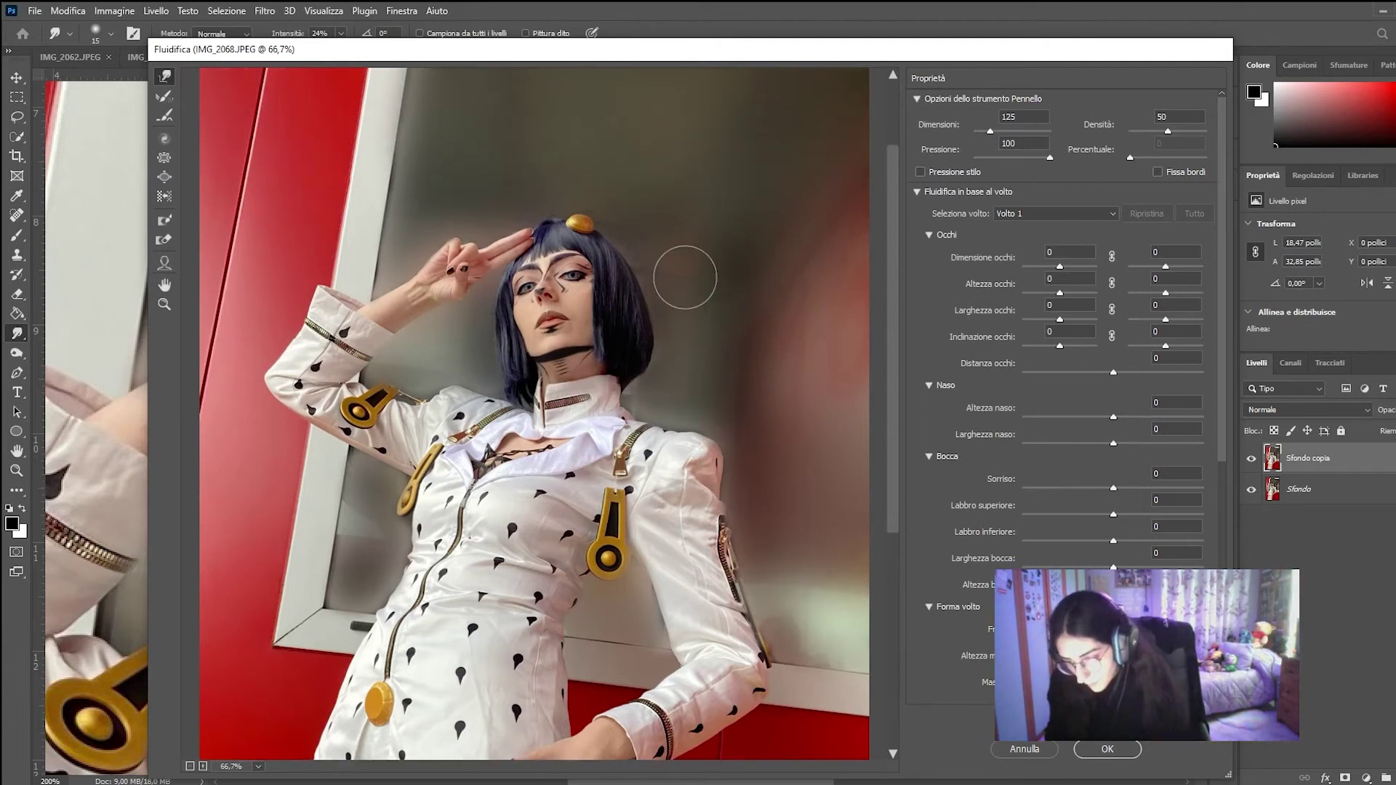
click(1104, 750)
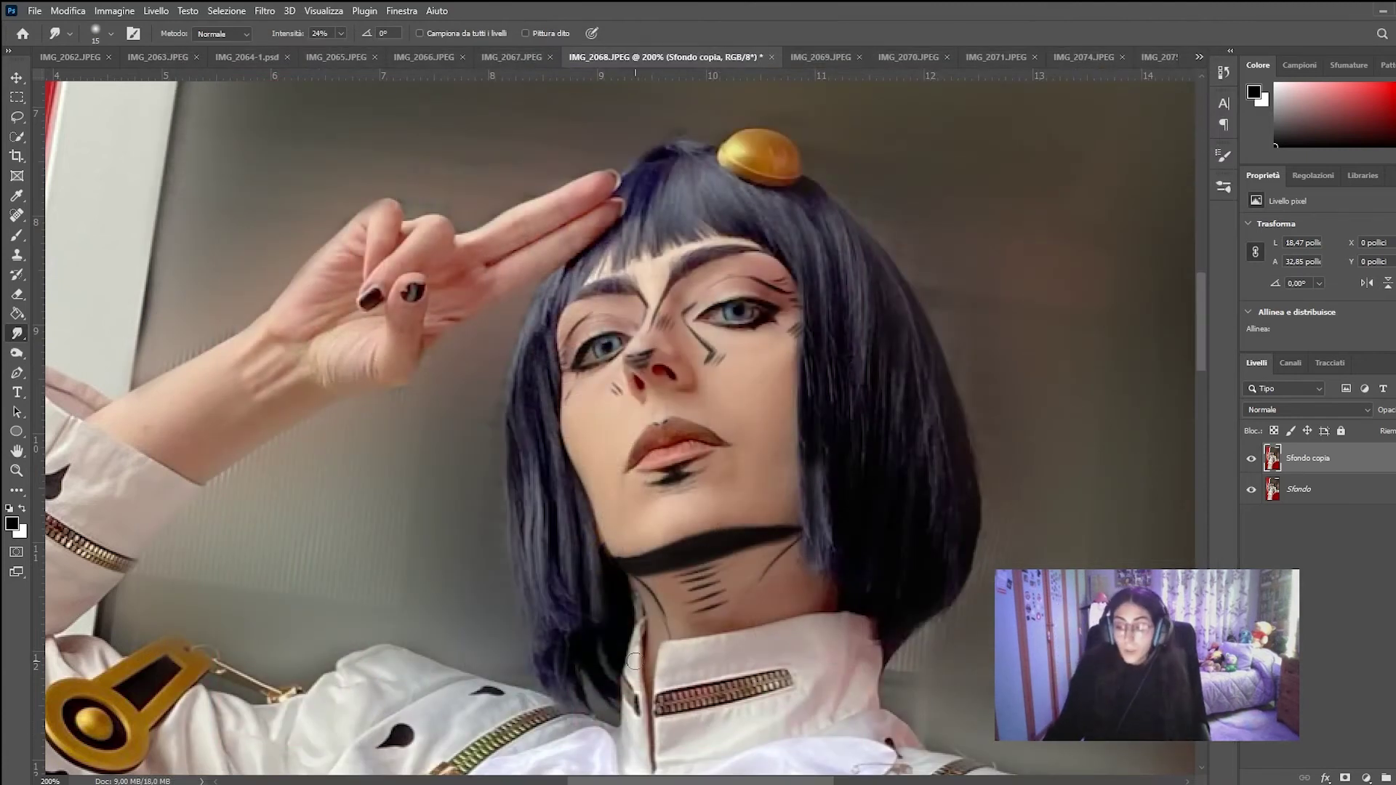
Step: Add a new layer and clone-stamp wall sampled from the background copy over the hair by the neck
key(ctrl+shift+alt+n)
key(s)
click(1309, 489)
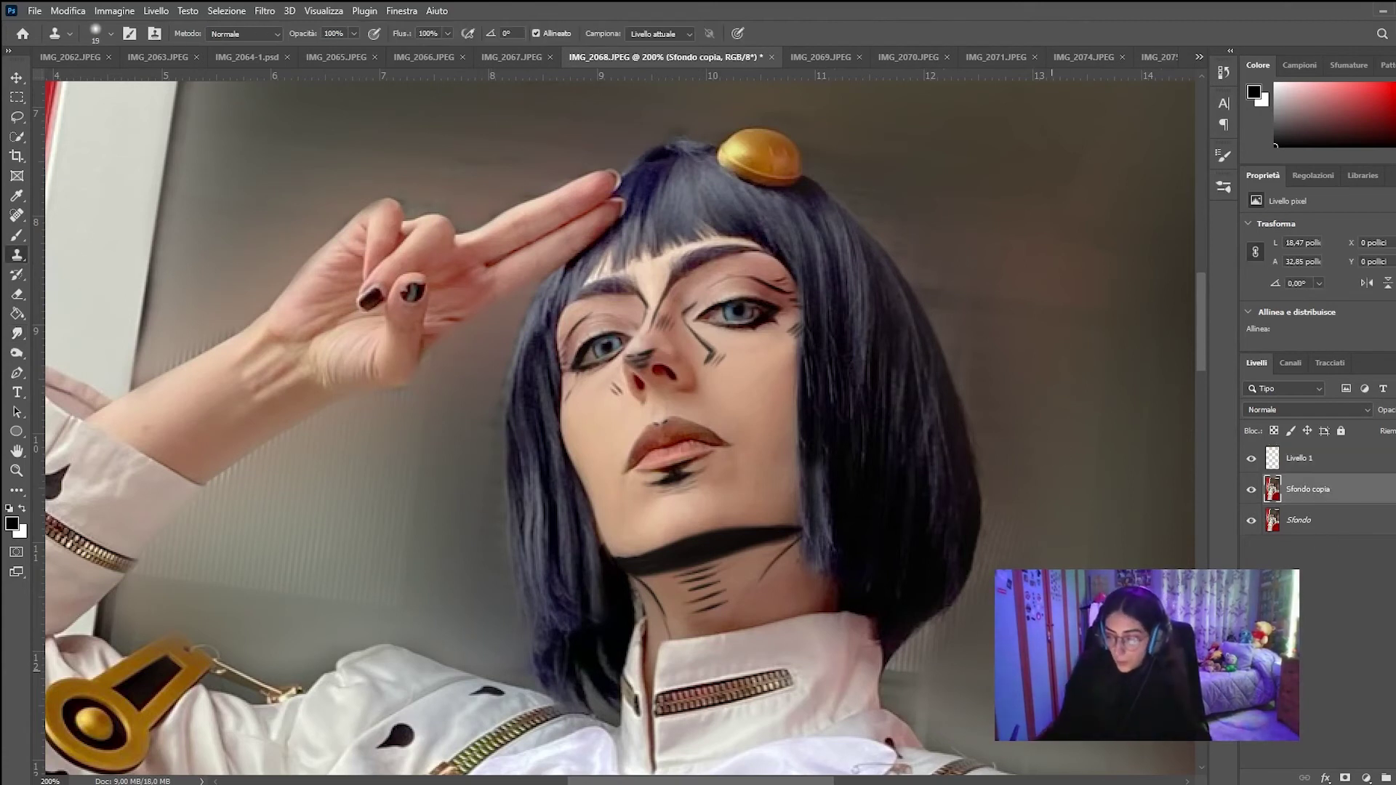
alt+click(407, 606)
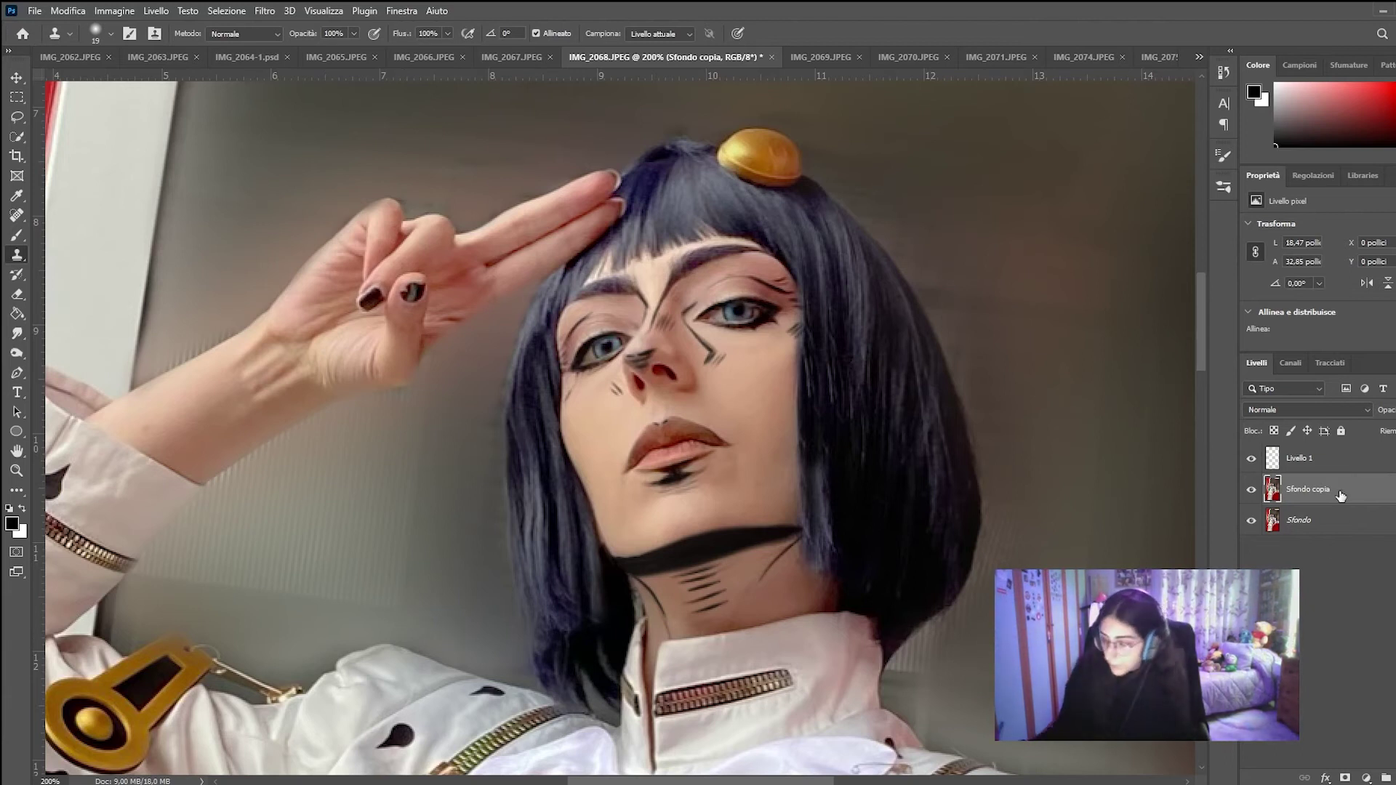
click(1309, 459)
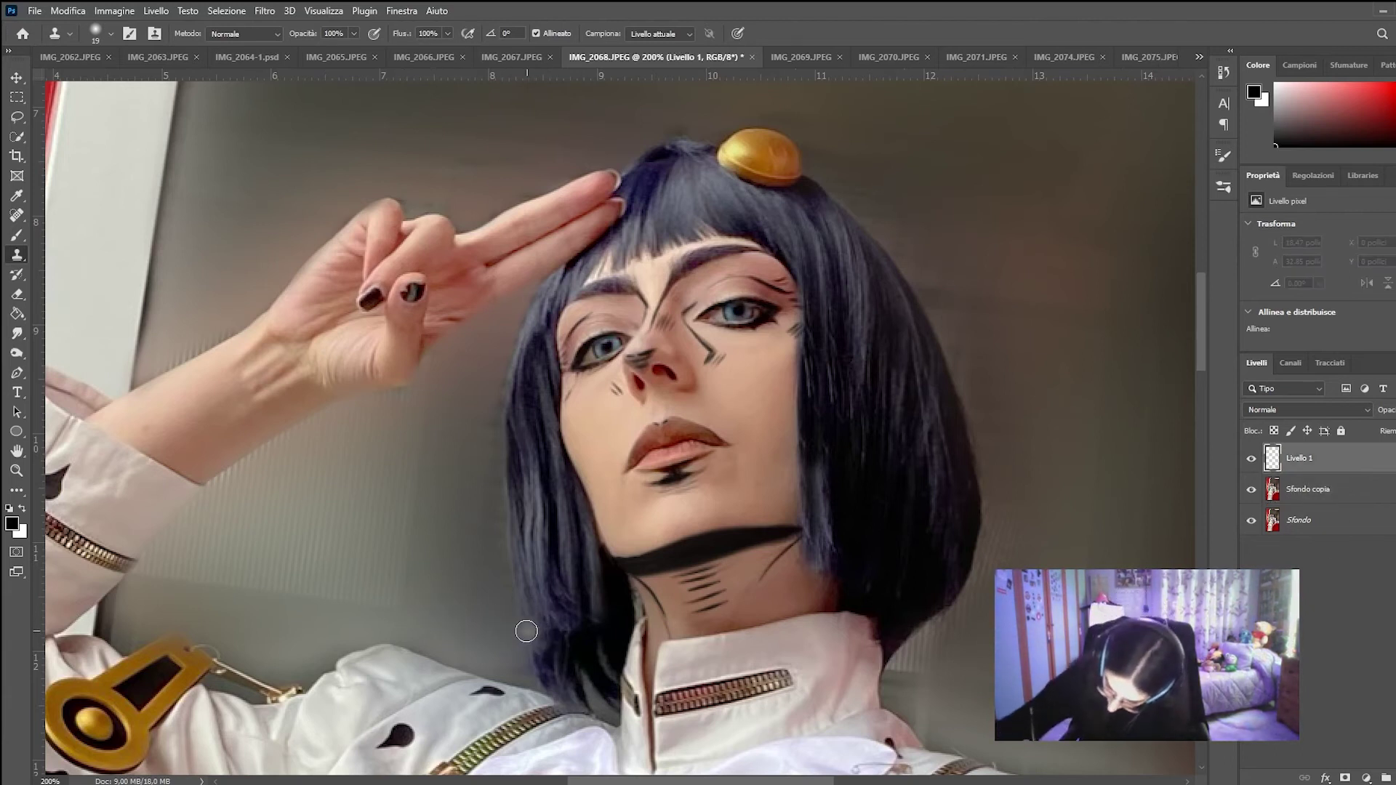
mouse_move(518, 619)
mouse_down()
mouse_move(620, 643)
mouse_move(608, 677)
mouse_move(542, 630)
mouse_up()
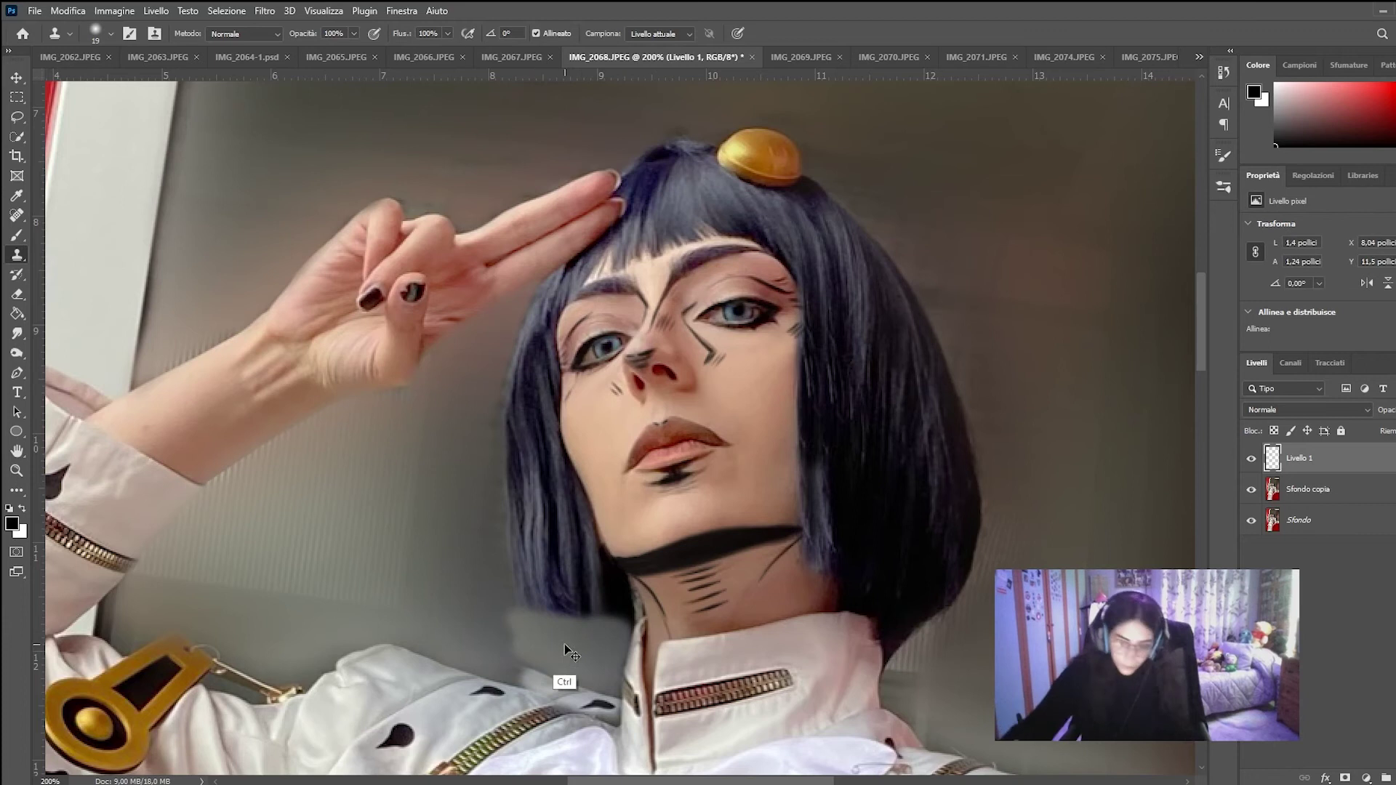
Step: Hide the rulers, move the patch slightly down, and erase it off the jacket
key(ctrl+r)
key(ctrl+r)
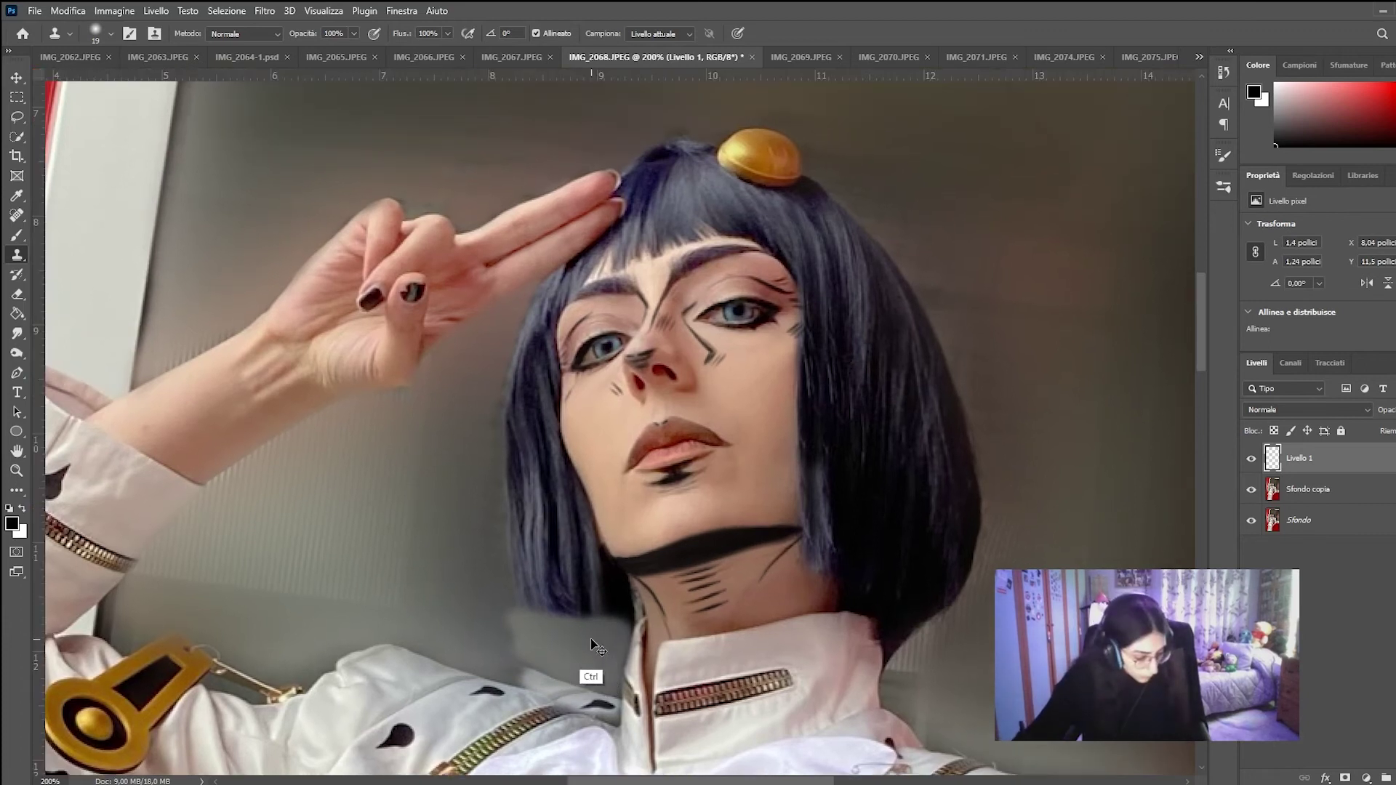
key(ctrl+t)
drag(593, 637, 569, 612)
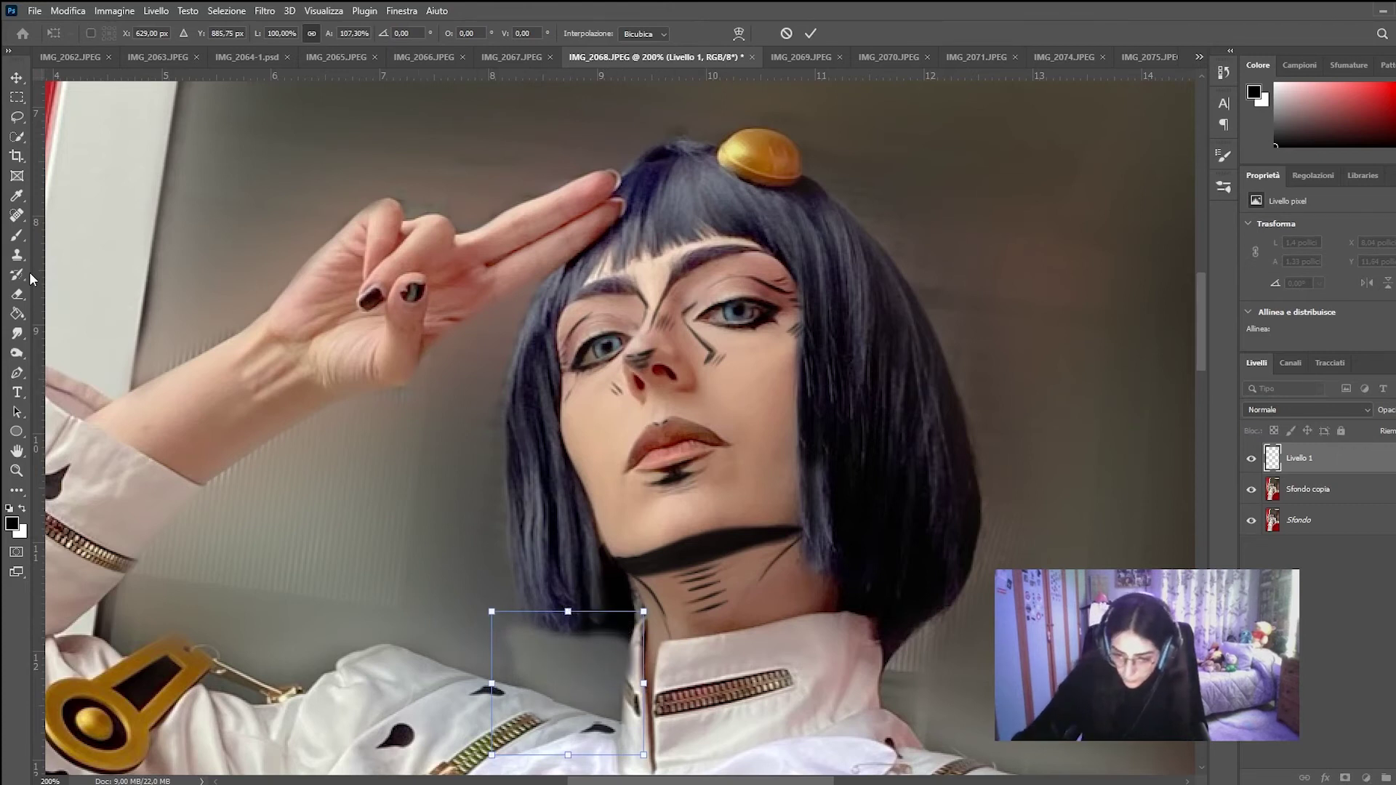
click(18, 295)
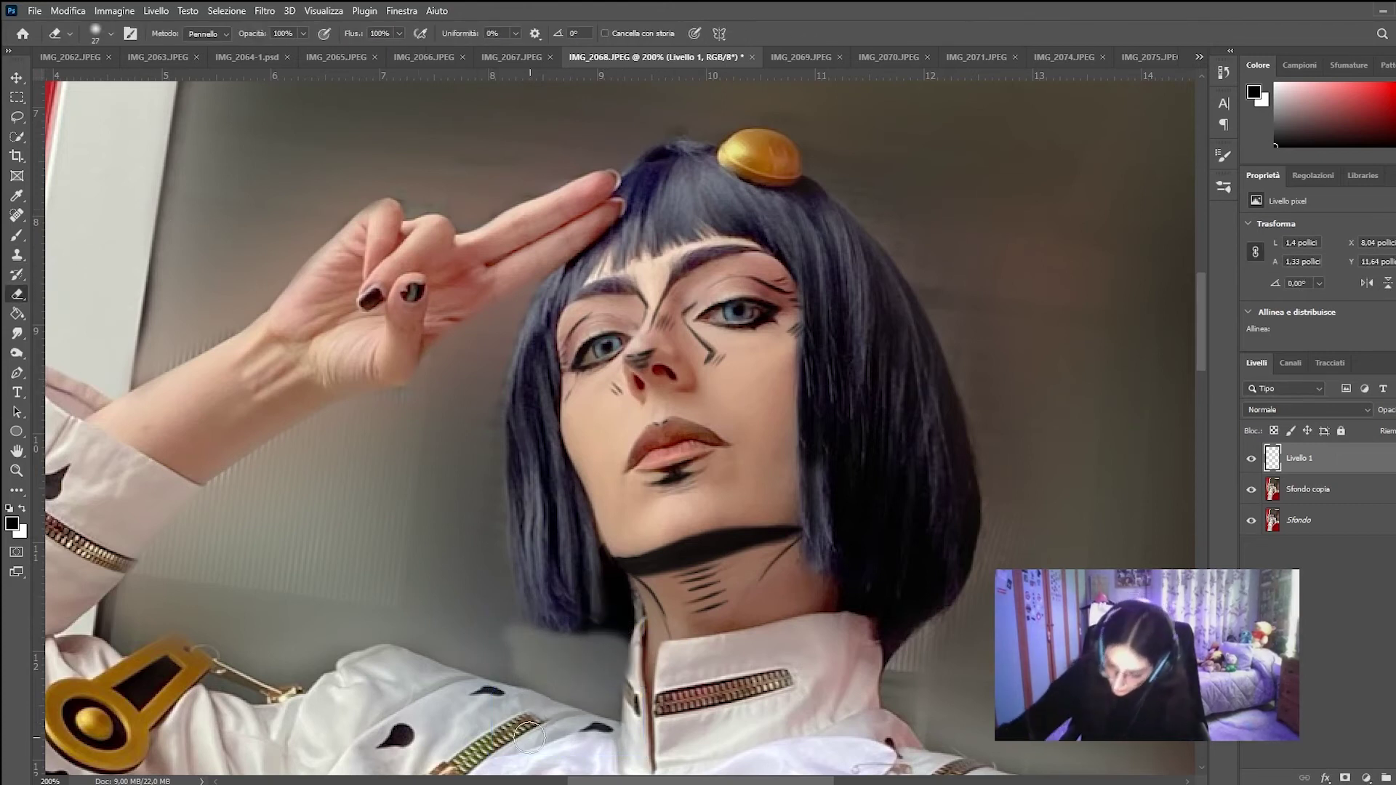
drag(520, 713, 600, 740)
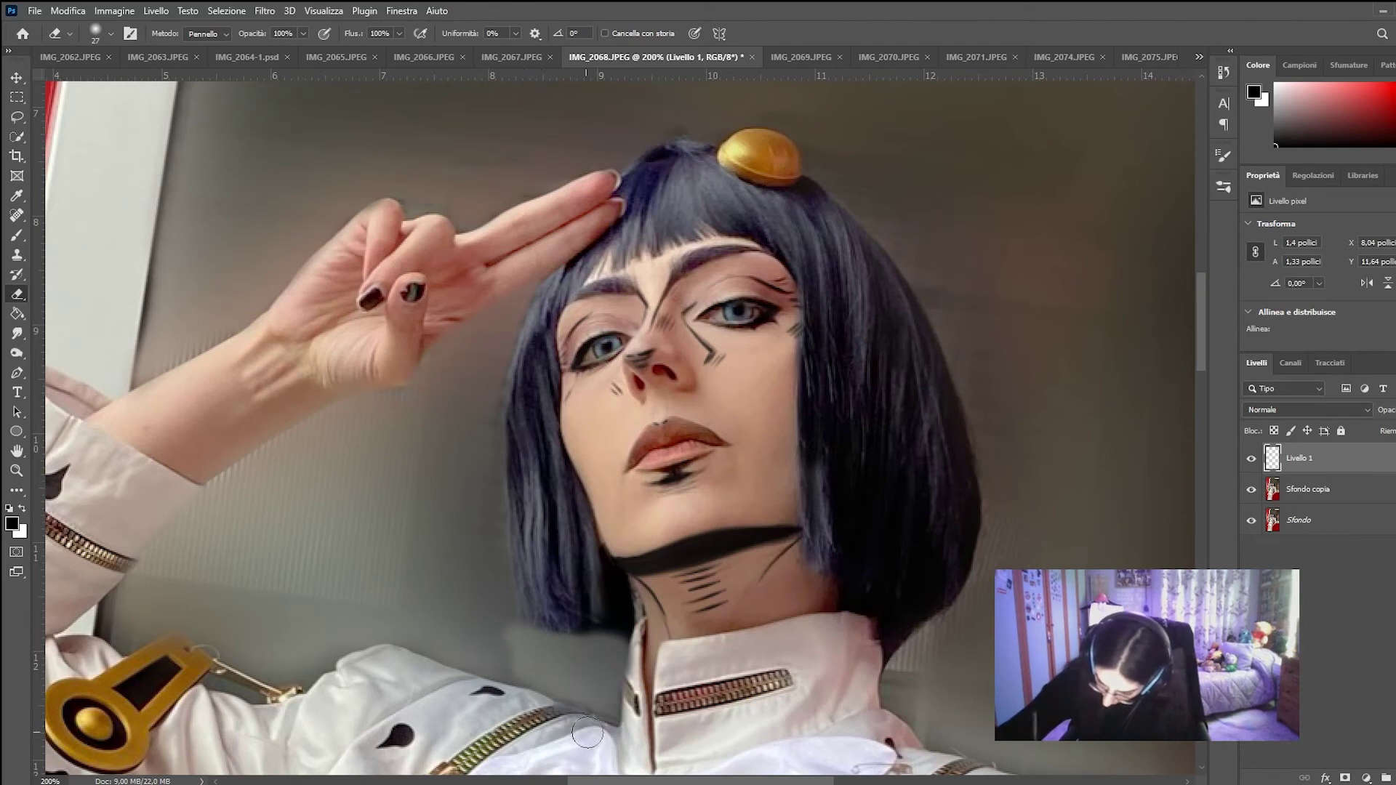
click(17, 334)
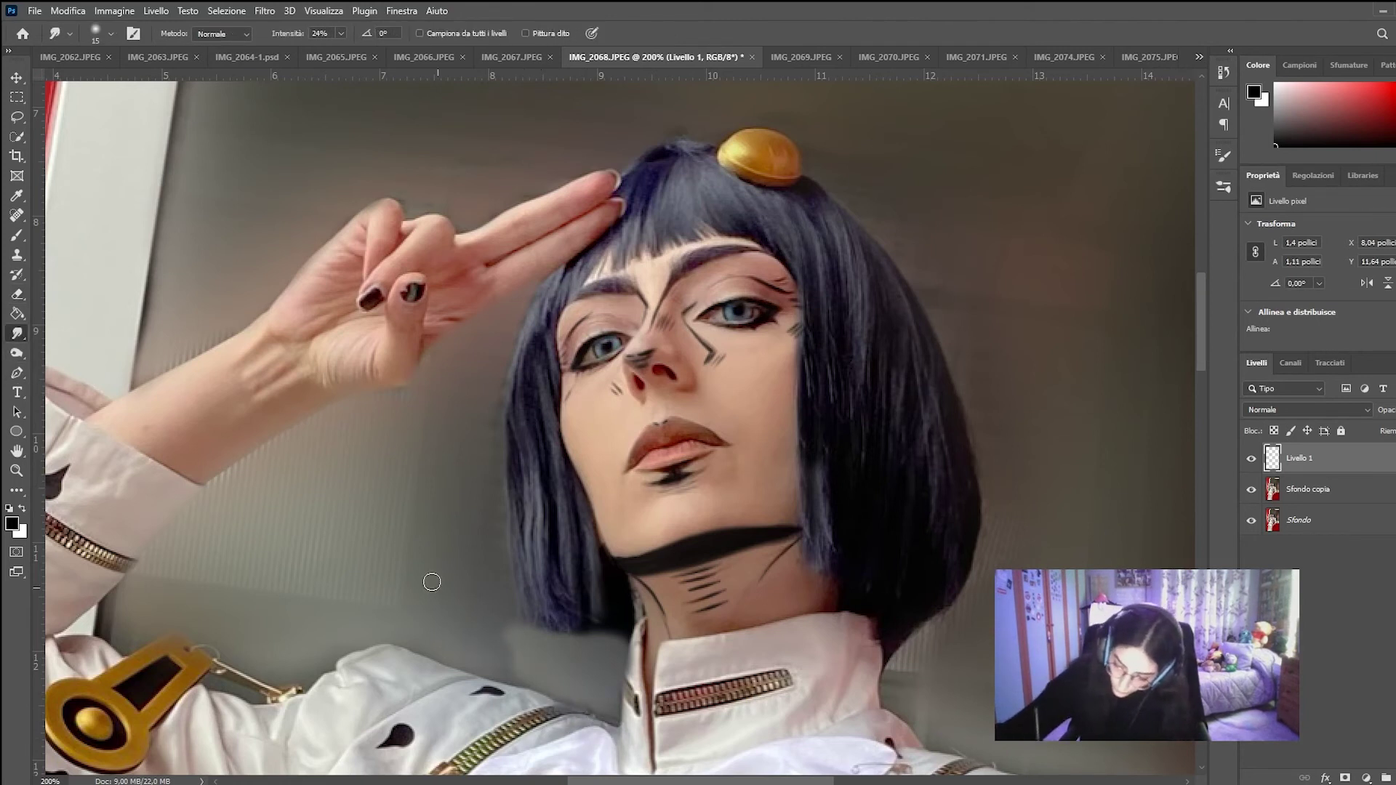
Step: Smudge the patch edges near the jacket and along the hair by the neck
click(107, 34)
click(509, 614)
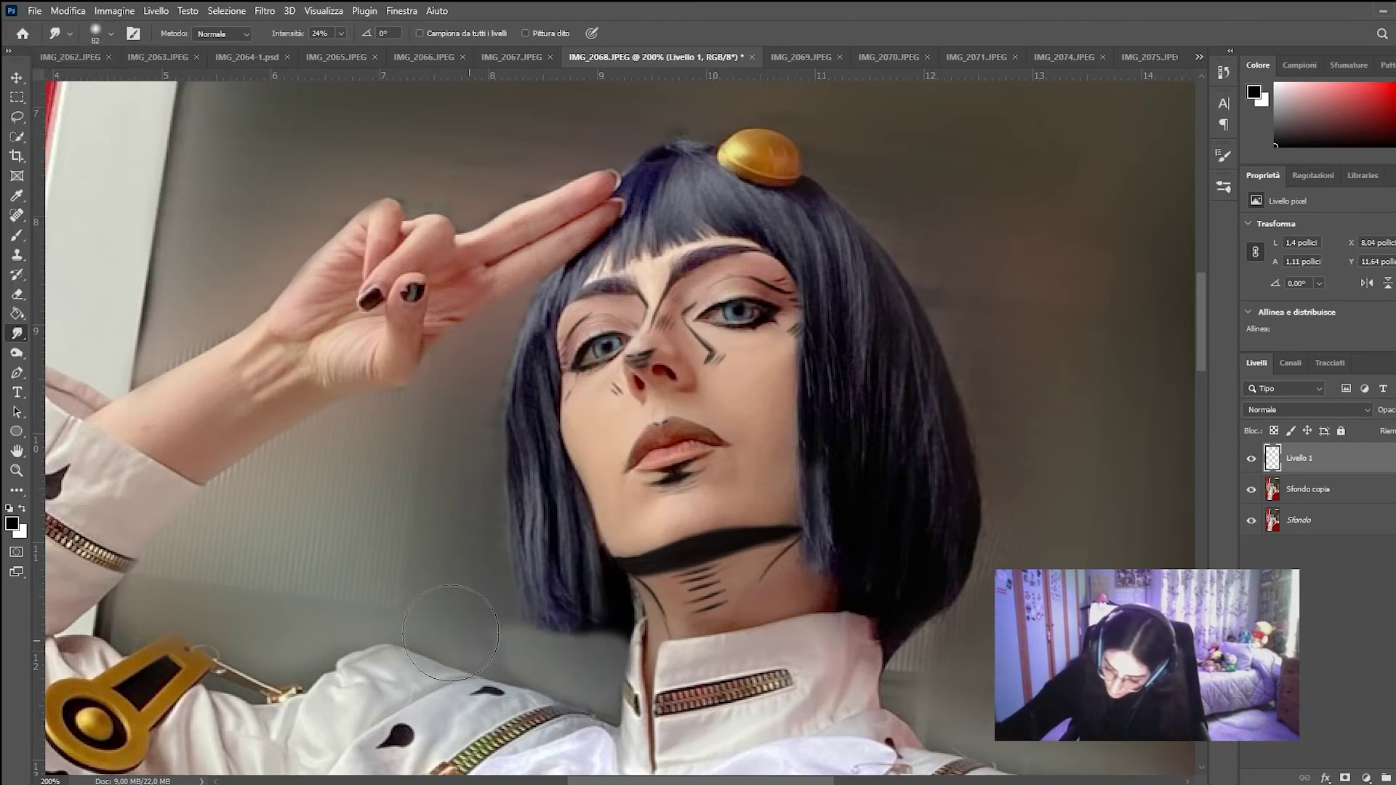
drag(484, 659, 513, 641)
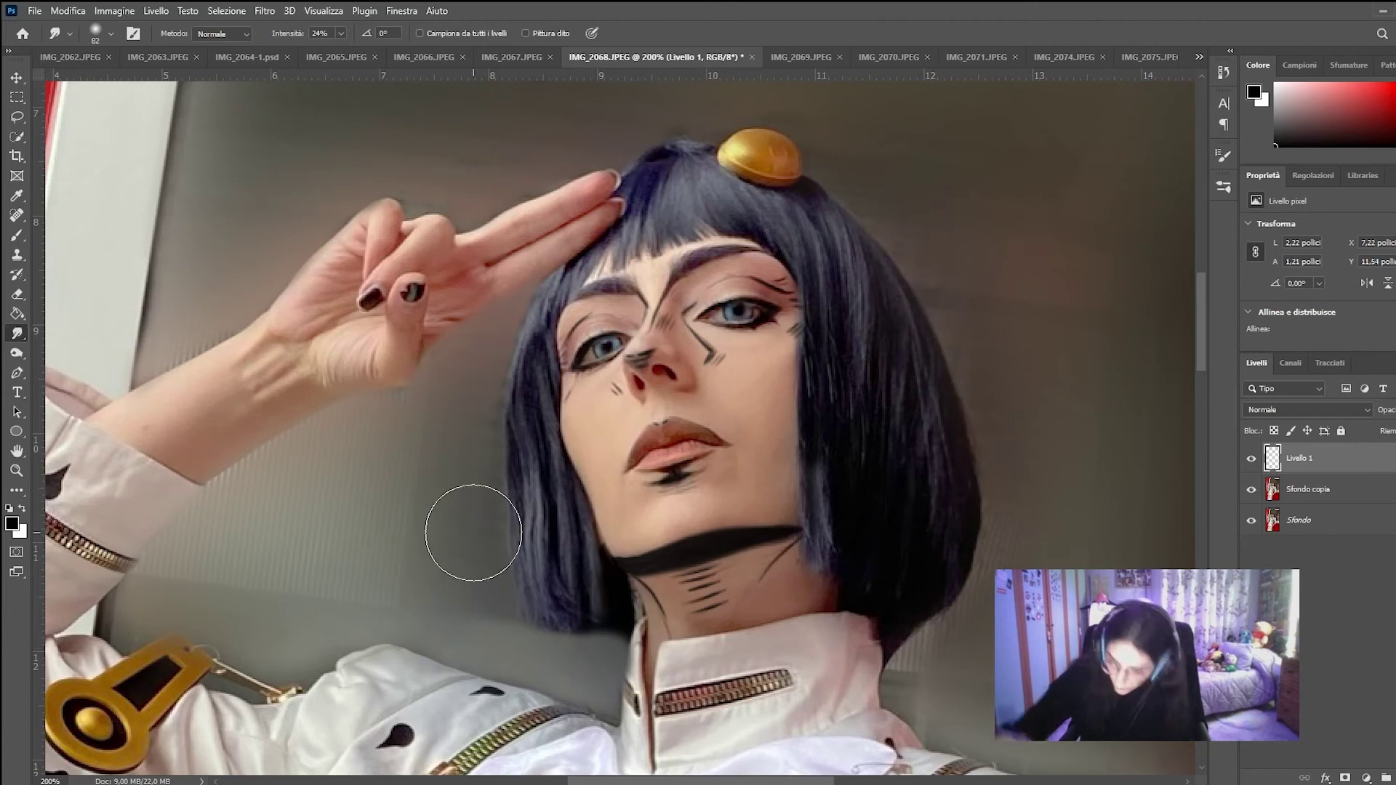
drag(477, 614, 486, 643)
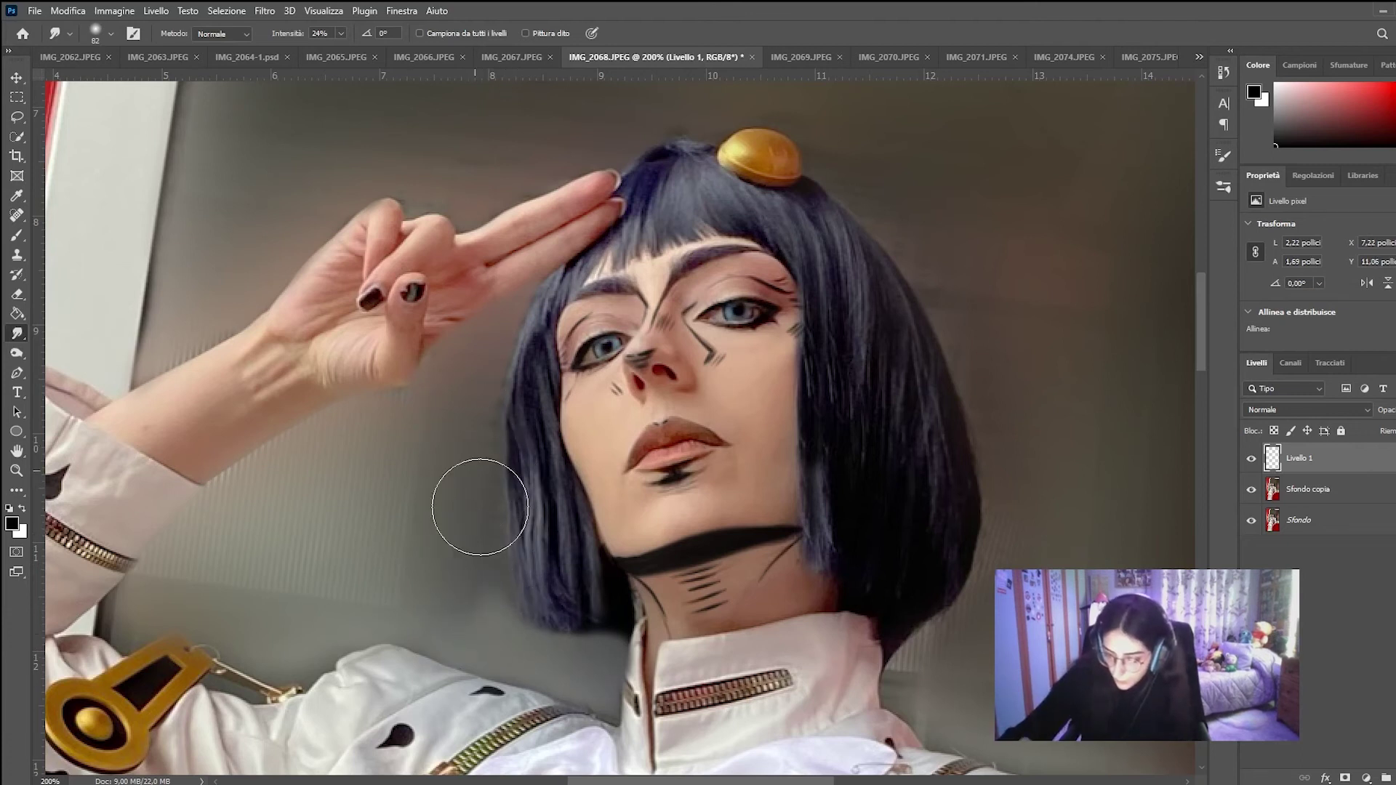
drag(489, 582, 474, 580)
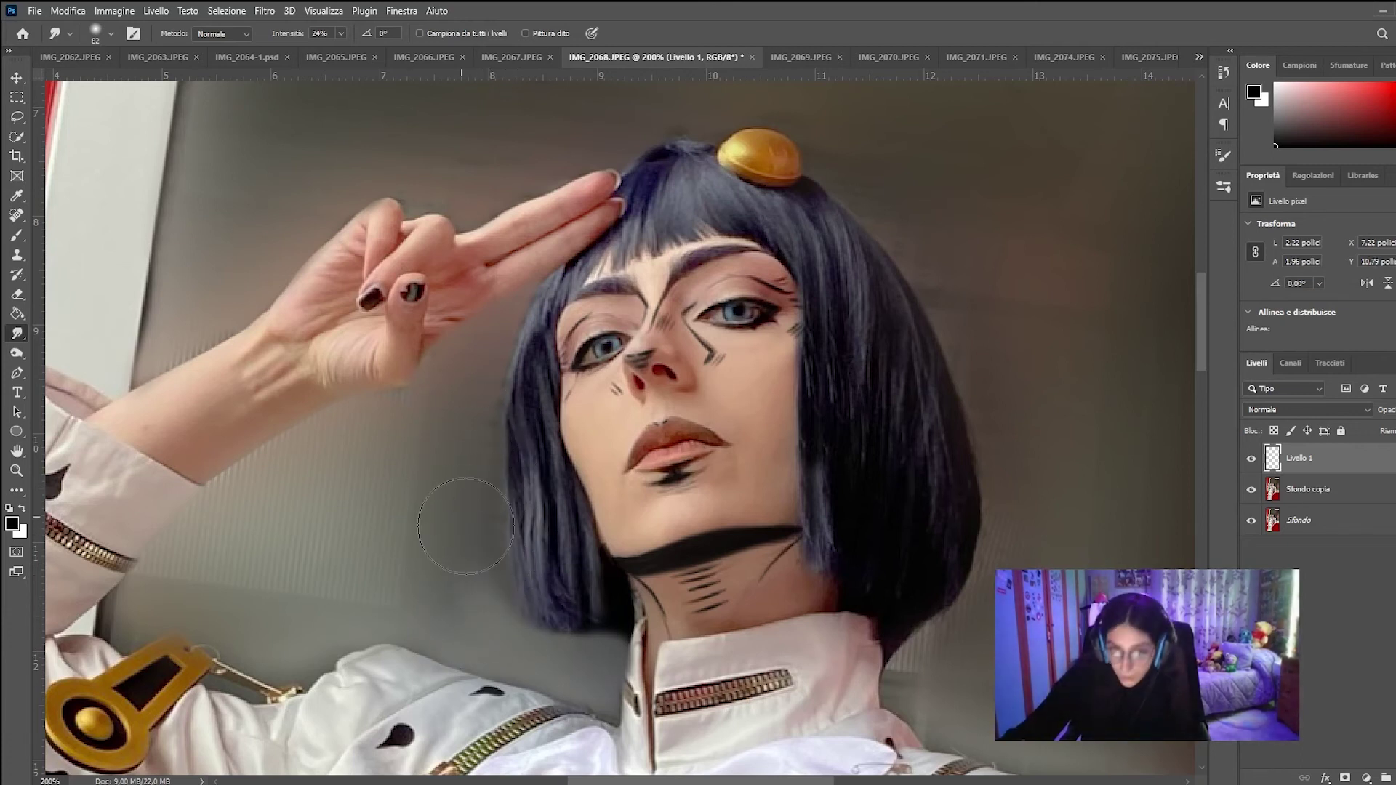
mouse_move(575, 535)
mouse_down()
mouse_move(584, 557)
mouse_move(461, 586)
mouse_move(568, 586)
mouse_move(536, 608)
mouse_move(596, 650)
mouse_move(554, 598)
mouse_move(547, 634)
mouse_move(545, 608)
mouse_up()
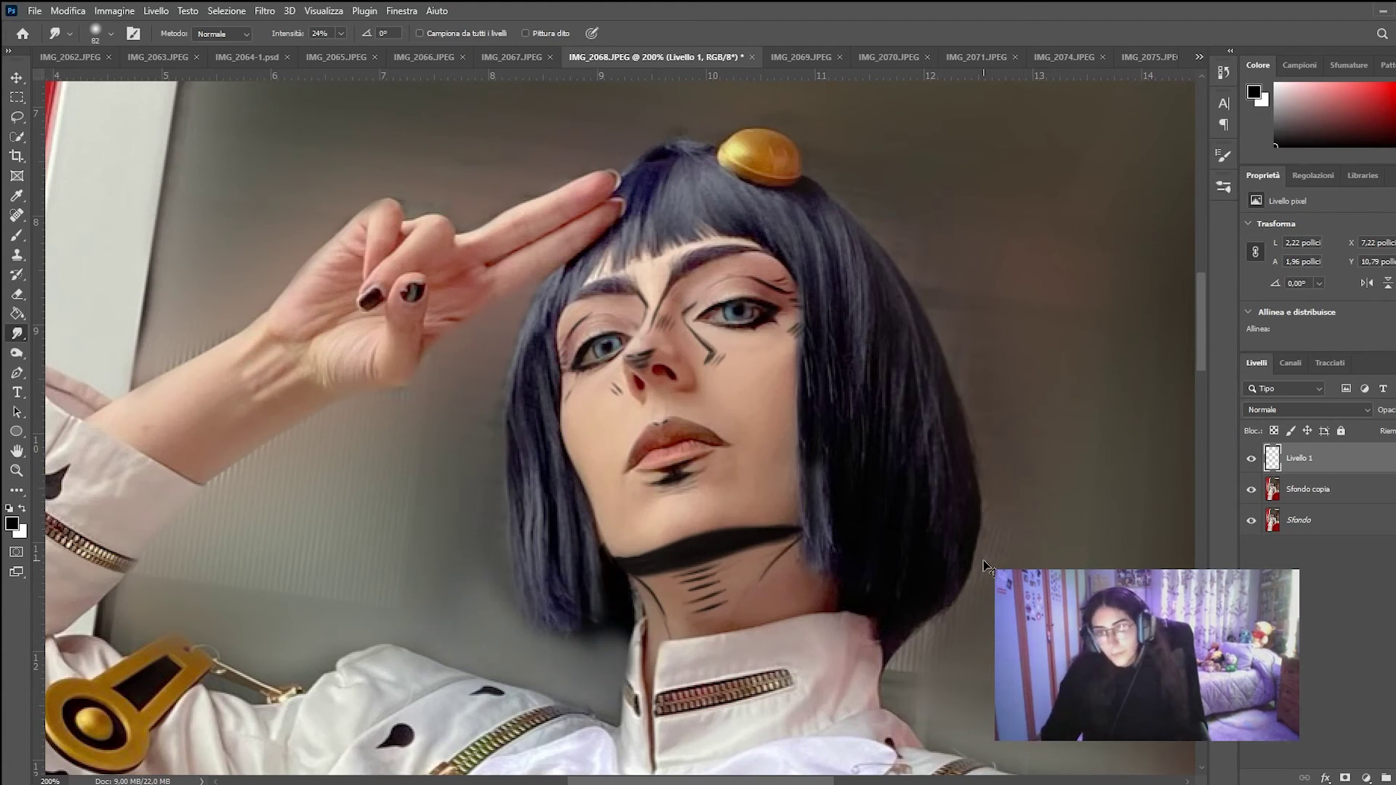
Step: Zoom out and smudge the patch further into the hair around the neck
key(ctrl+minus)
key(ctrl+minus)
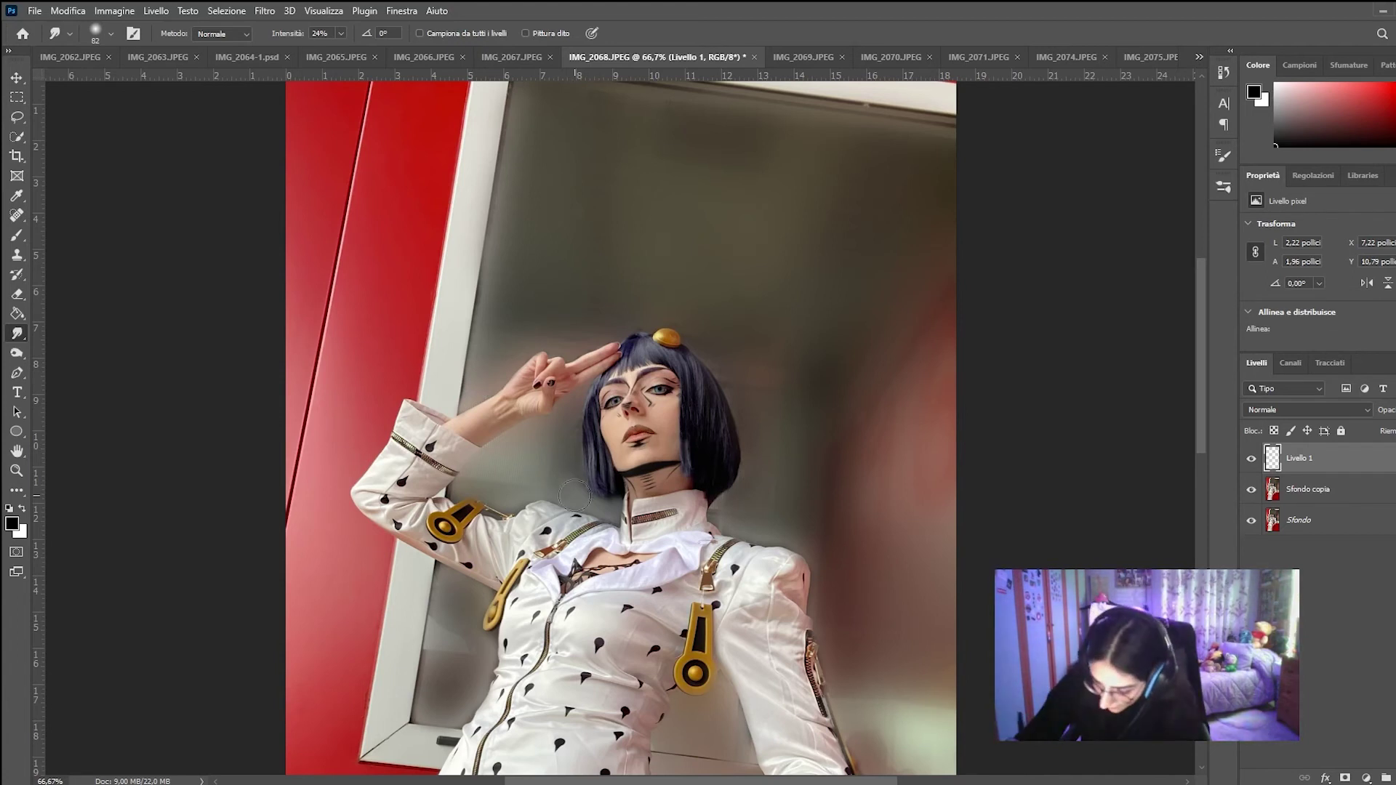
drag(570, 461, 579, 434)
drag(574, 487, 585, 404)
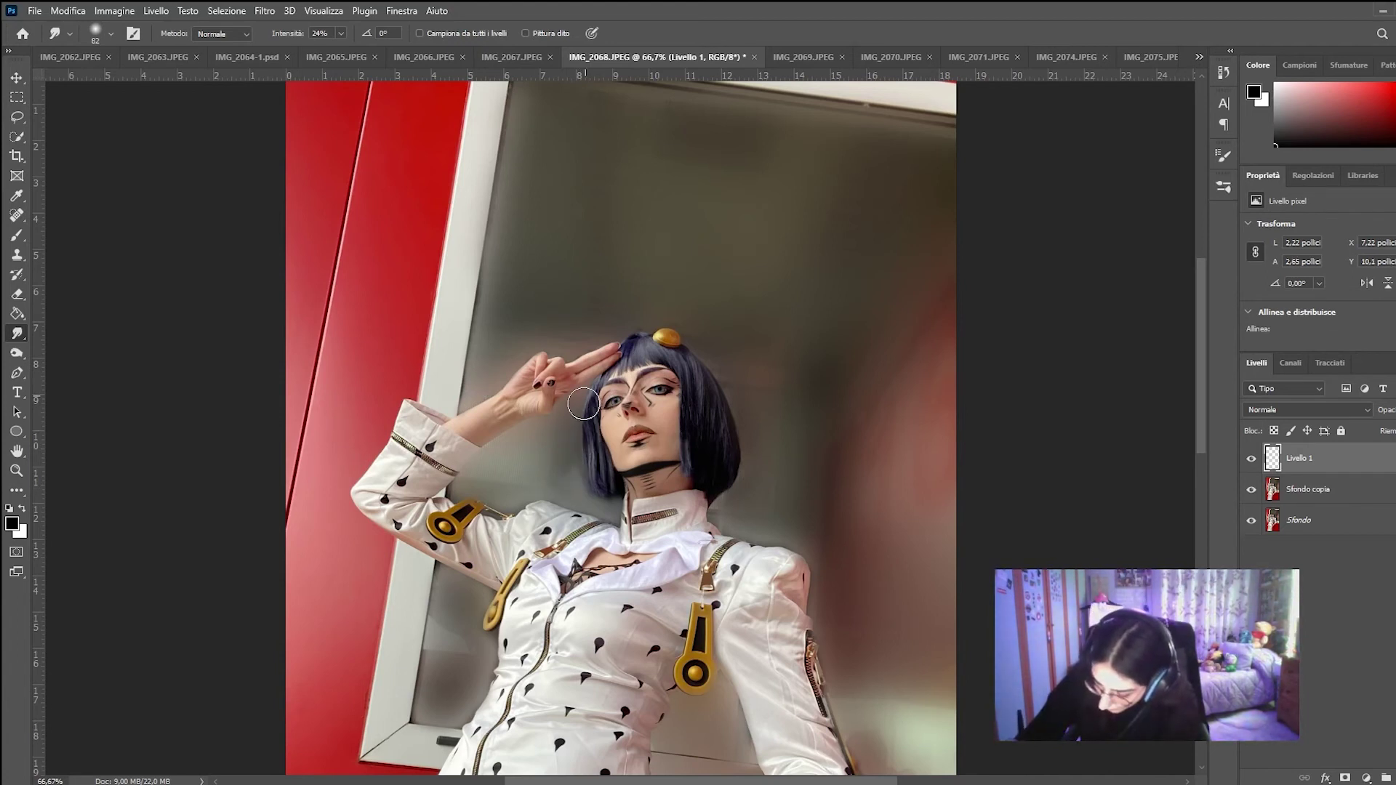
drag(574, 455, 586, 411)
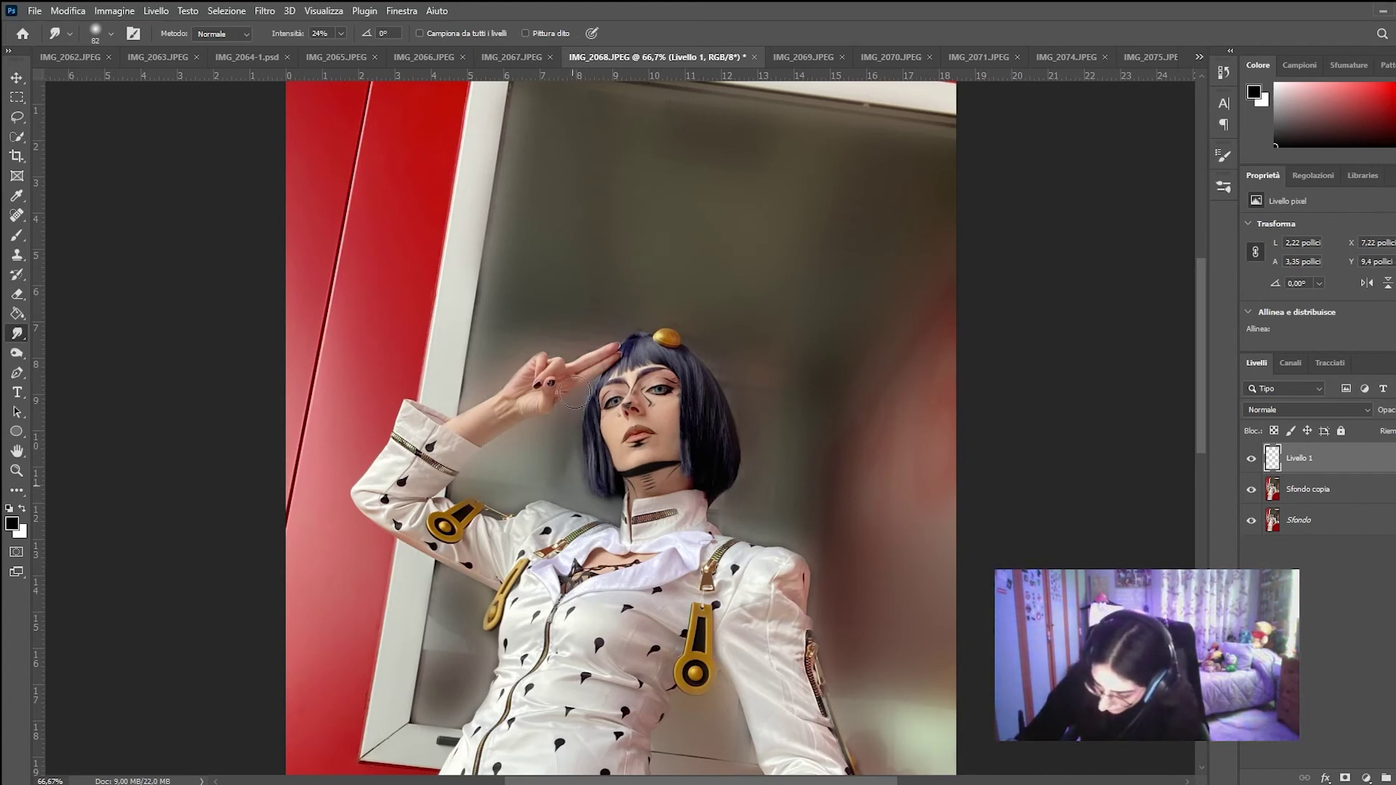
drag(533, 455, 542, 433)
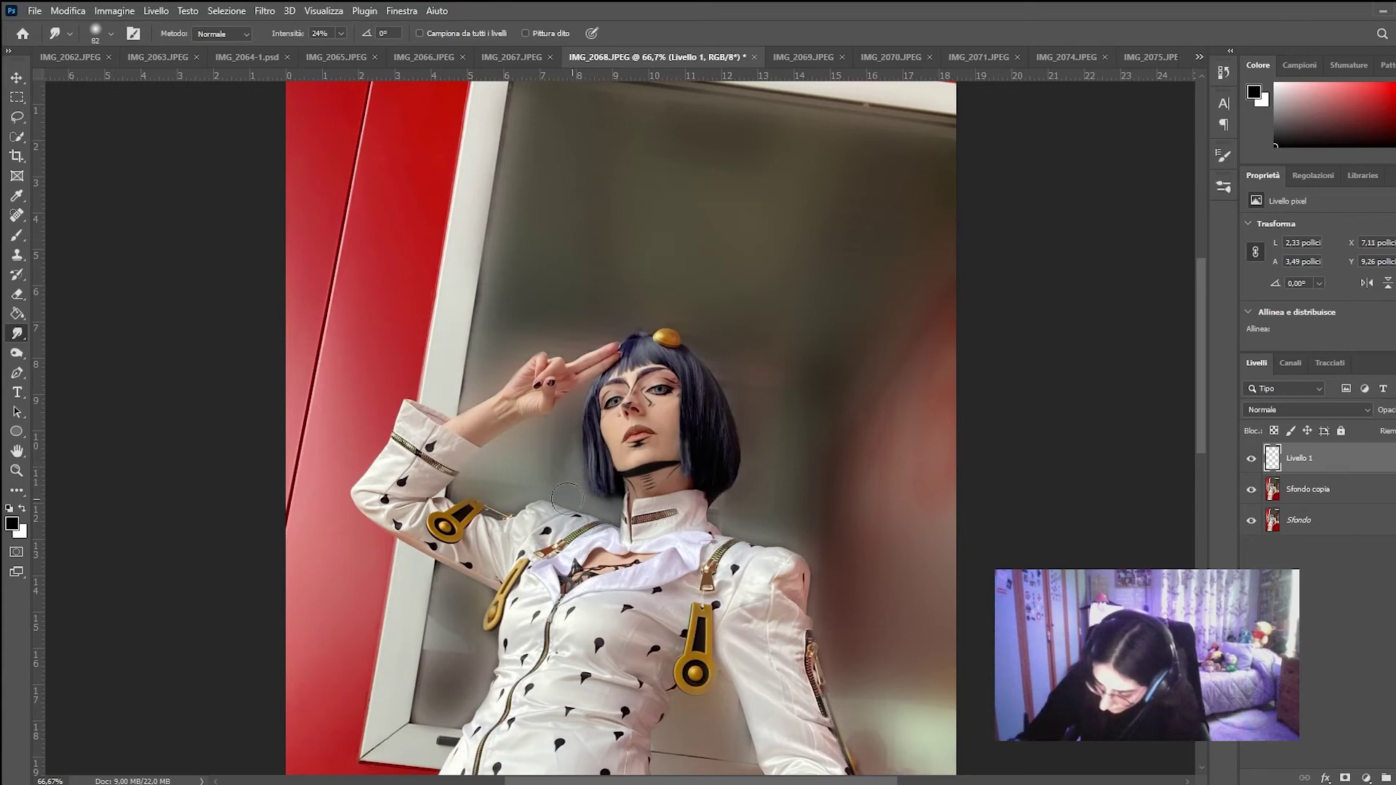
Step: Lower the patch layer's brightness slightly with Brightness/Contrast
click(114, 11)
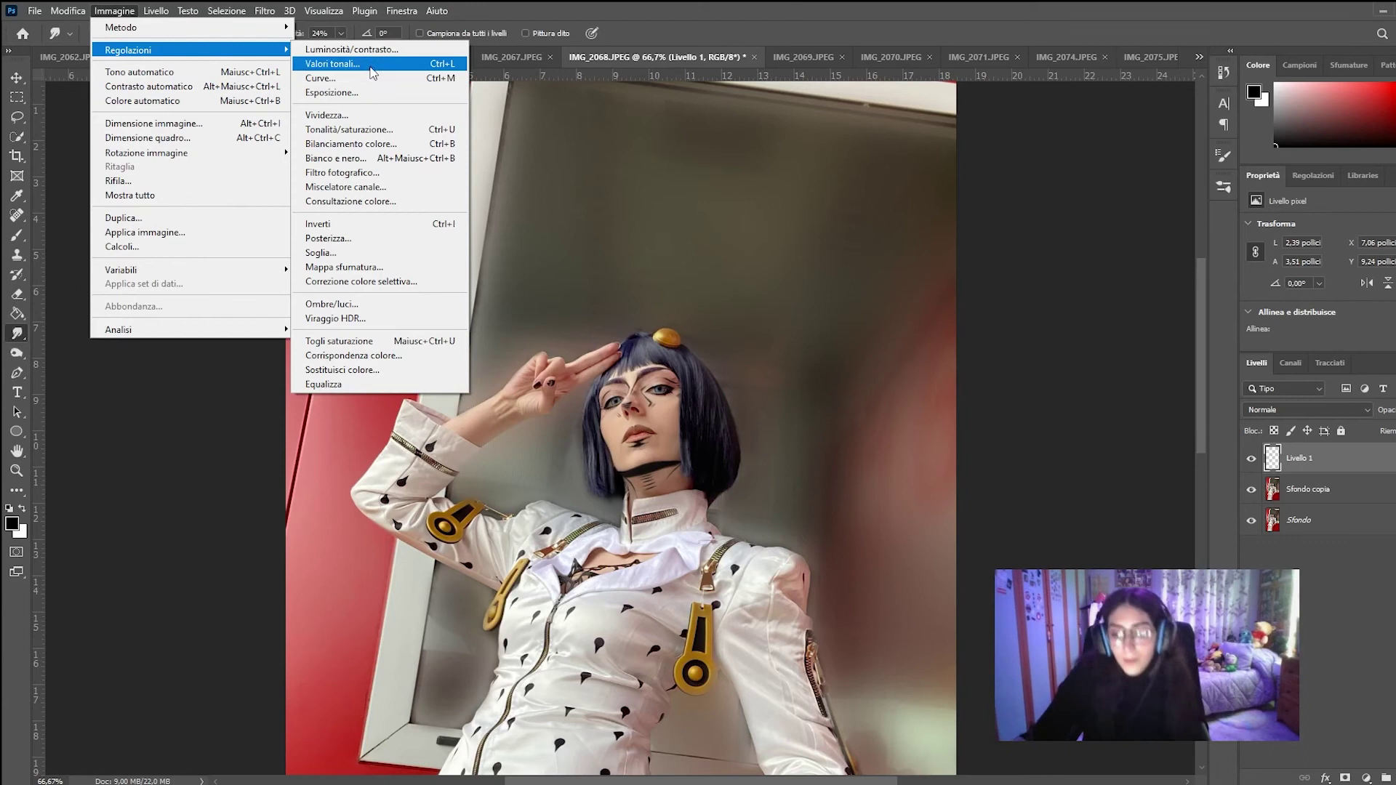
key(Escape)
key(i)
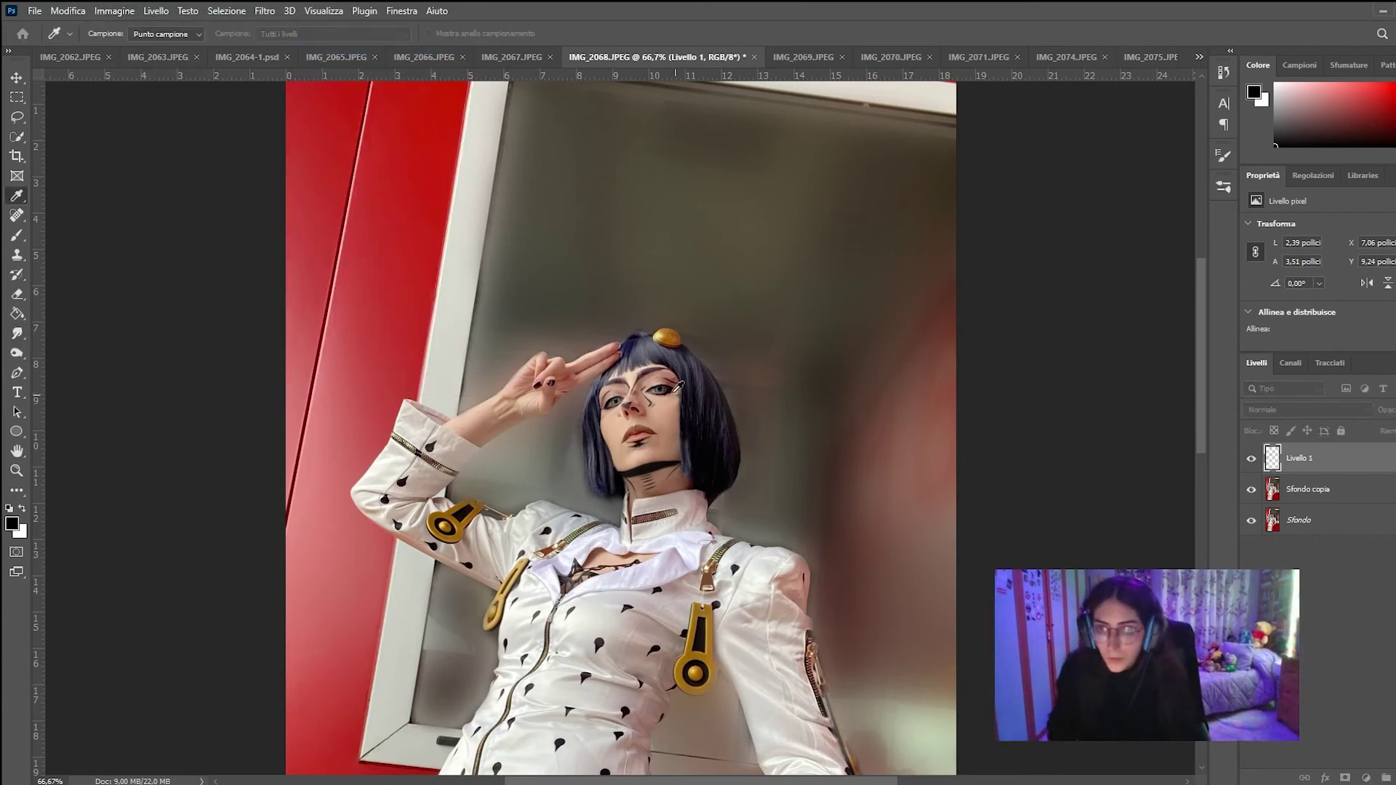
drag(876, 250, 858, 288)
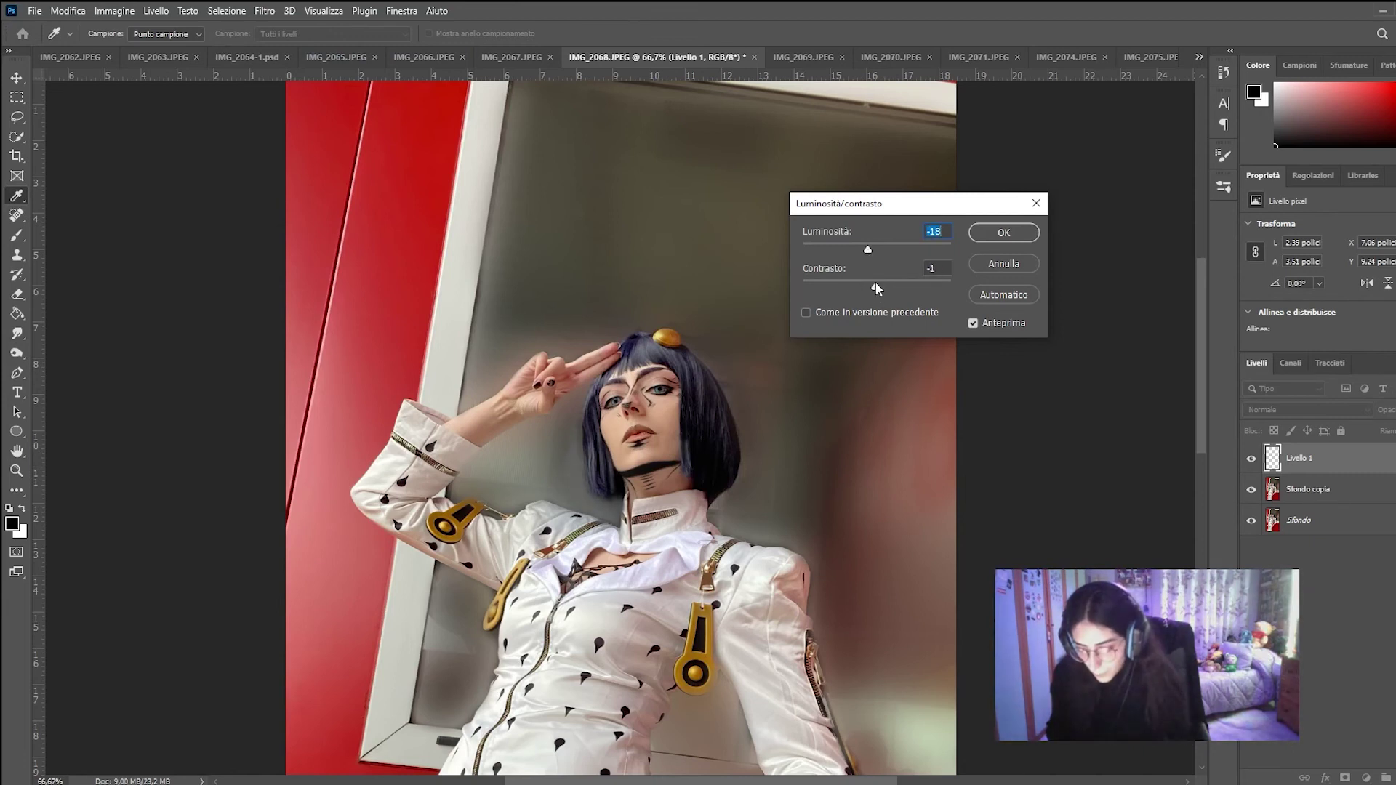
click(993, 234)
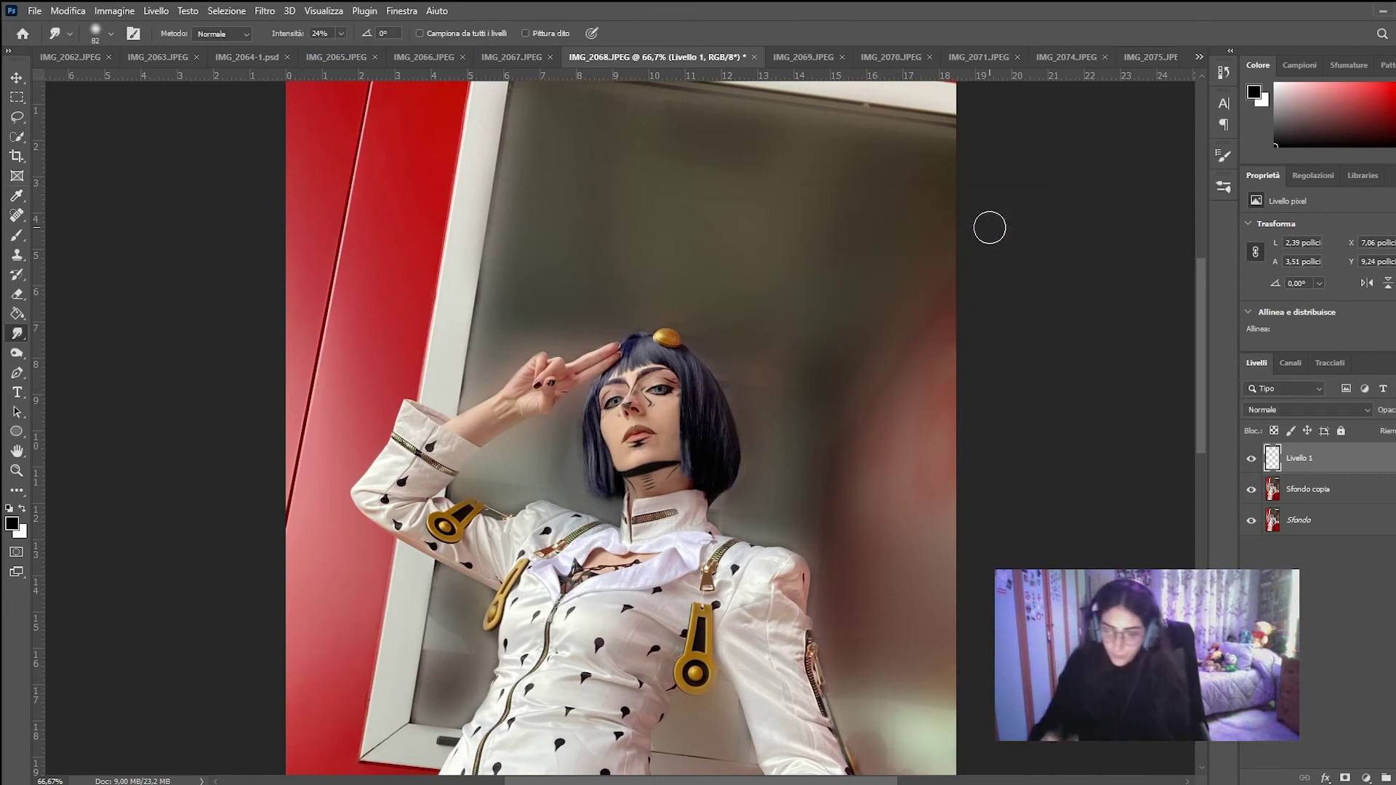
Step: Erase part of the patch with a 242 px eraser and open Livello 1's layer options
click(17, 294)
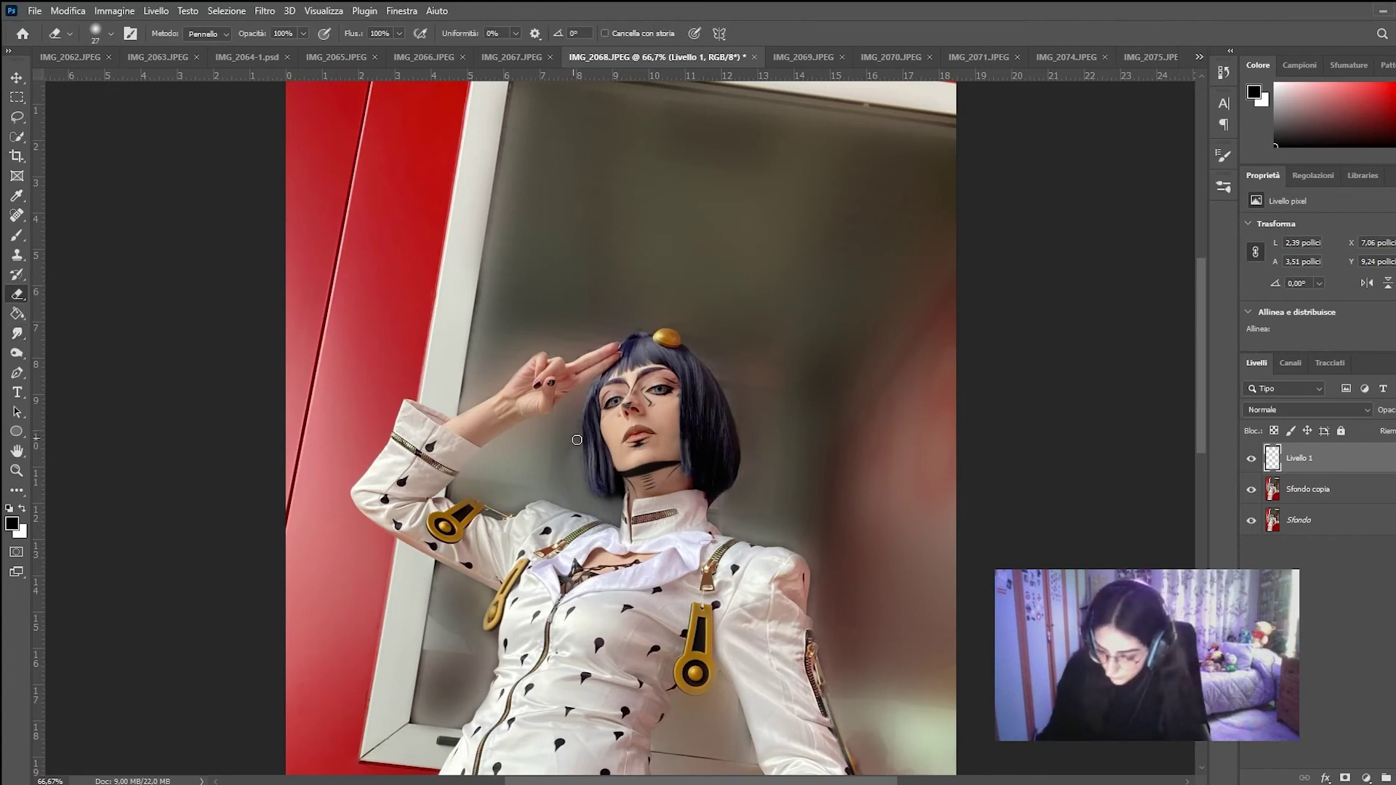
click(111, 34)
drag(145, 82, 170, 82)
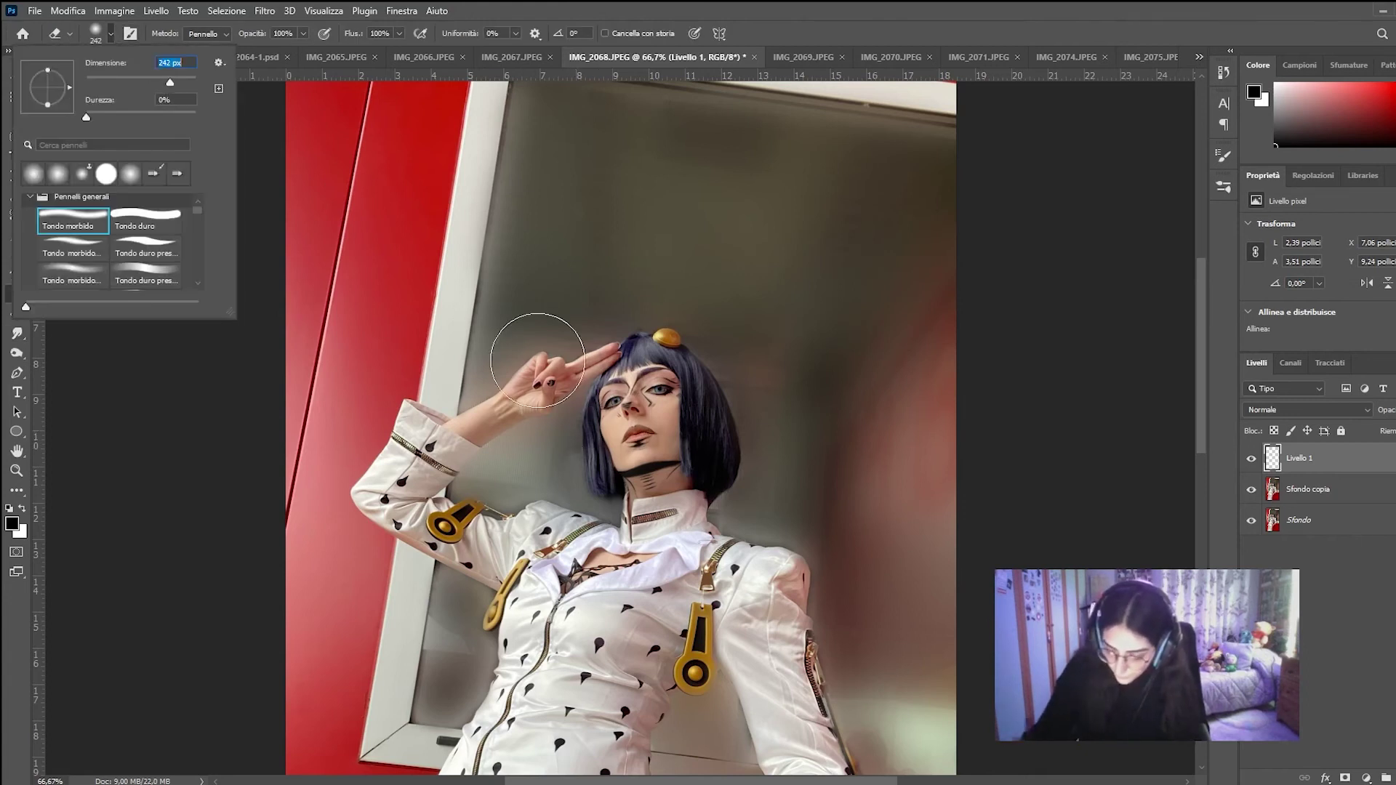
click(577, 425)
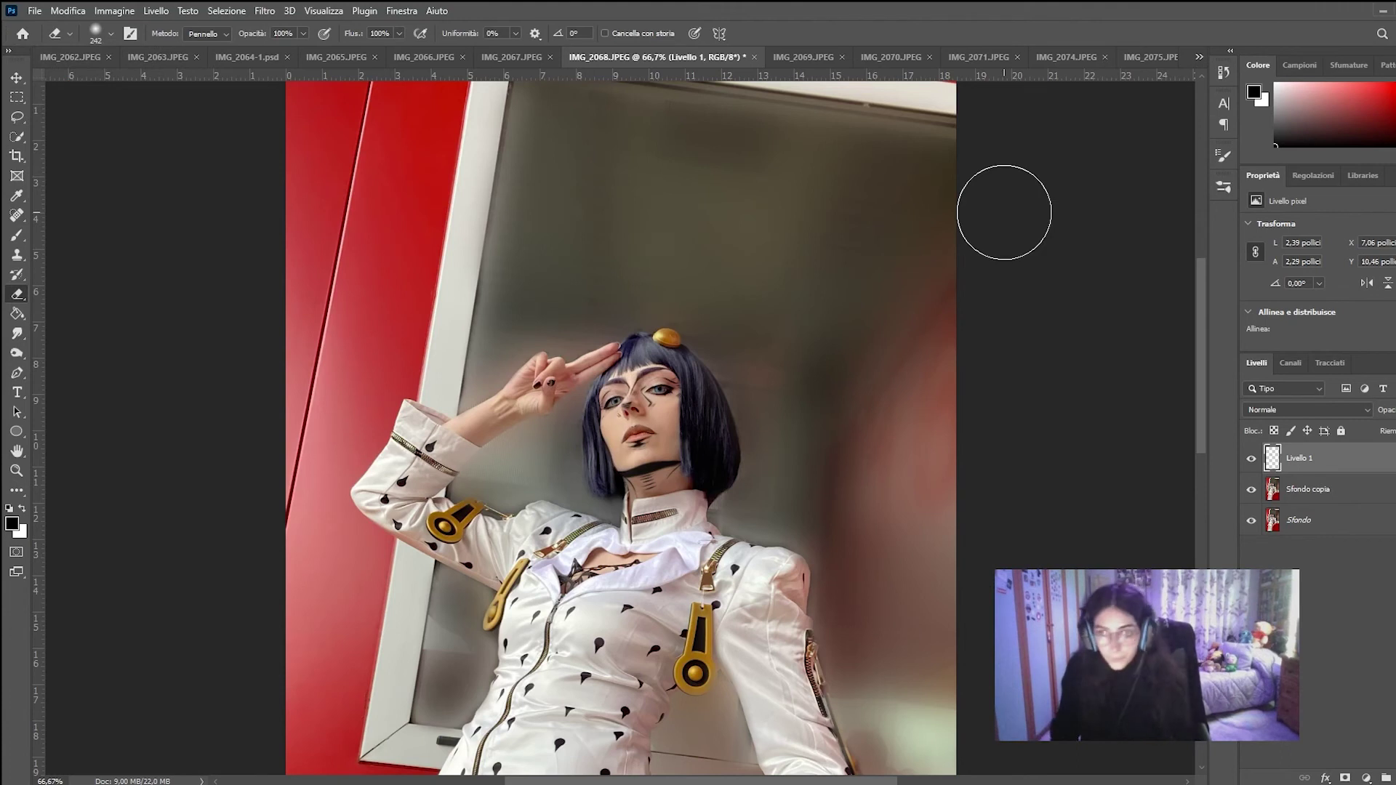
right_click(1301, 454)
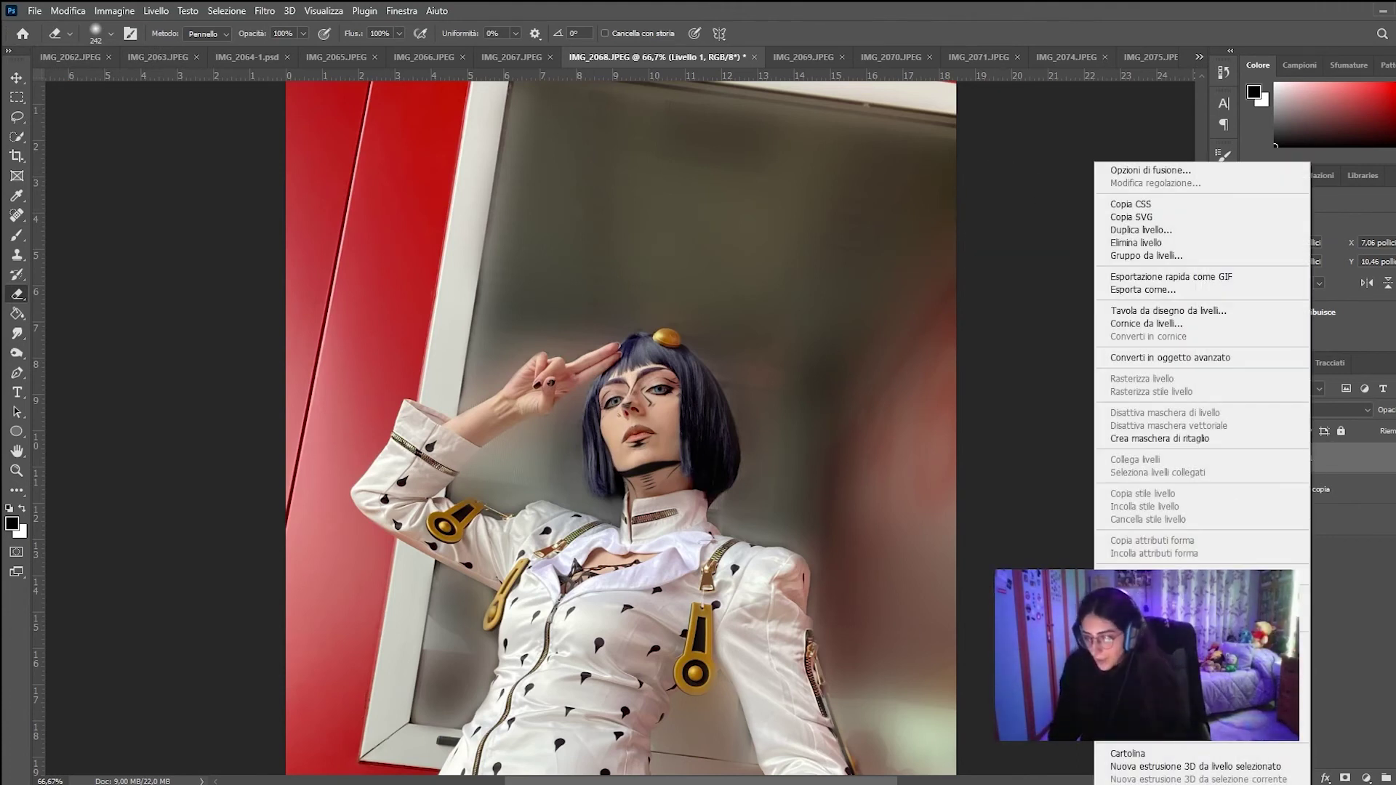
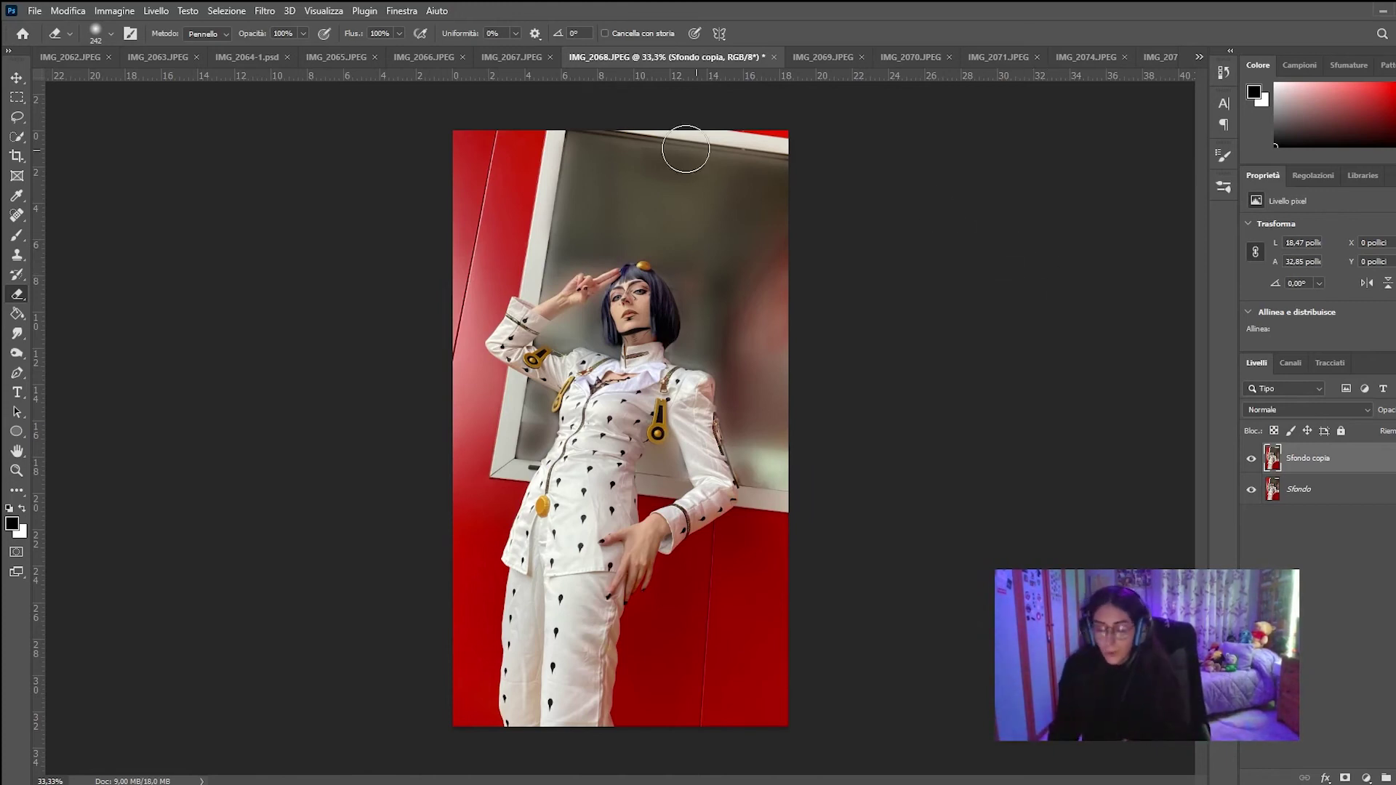
Step: Run Filtro Camera Raw on the copied layer and move its window into position
click(264, 11)
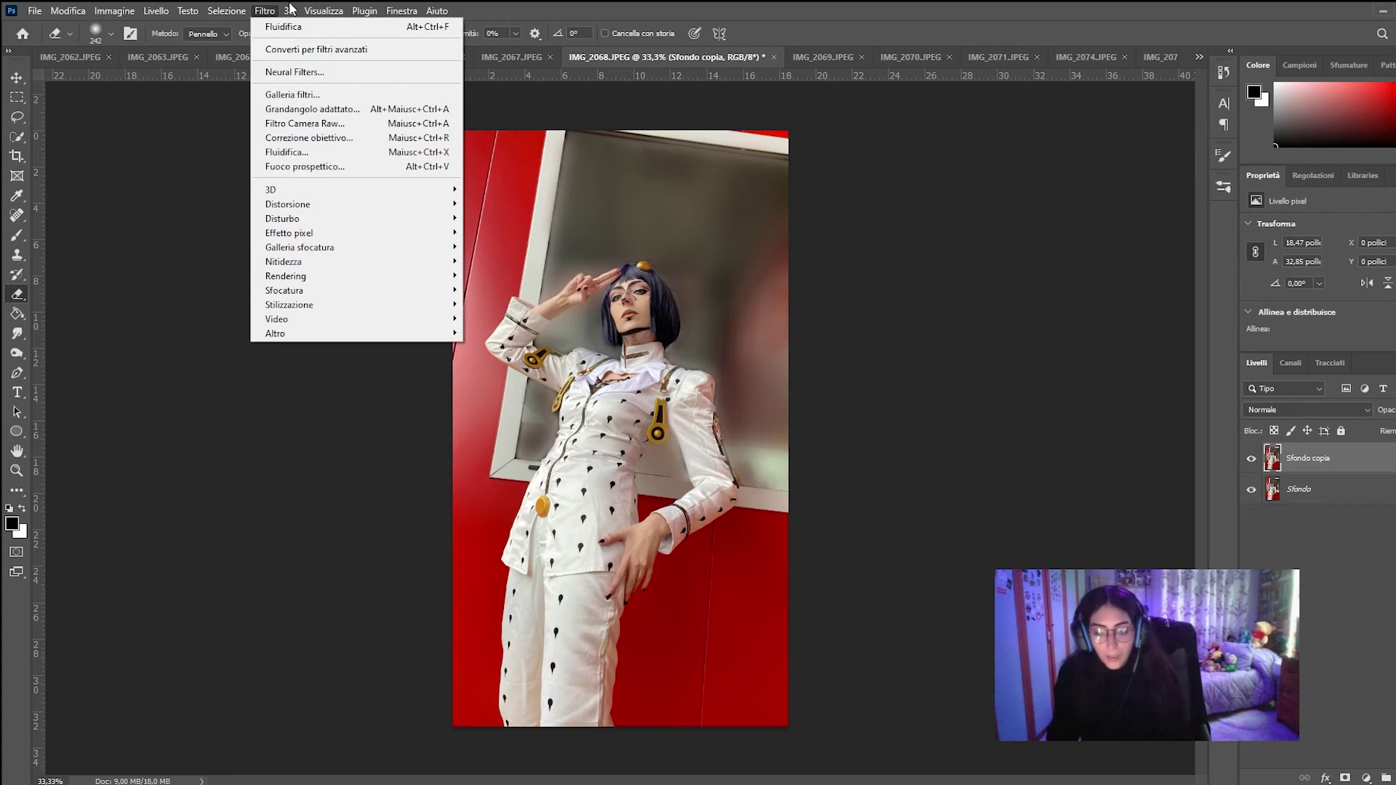
click(319, 124)
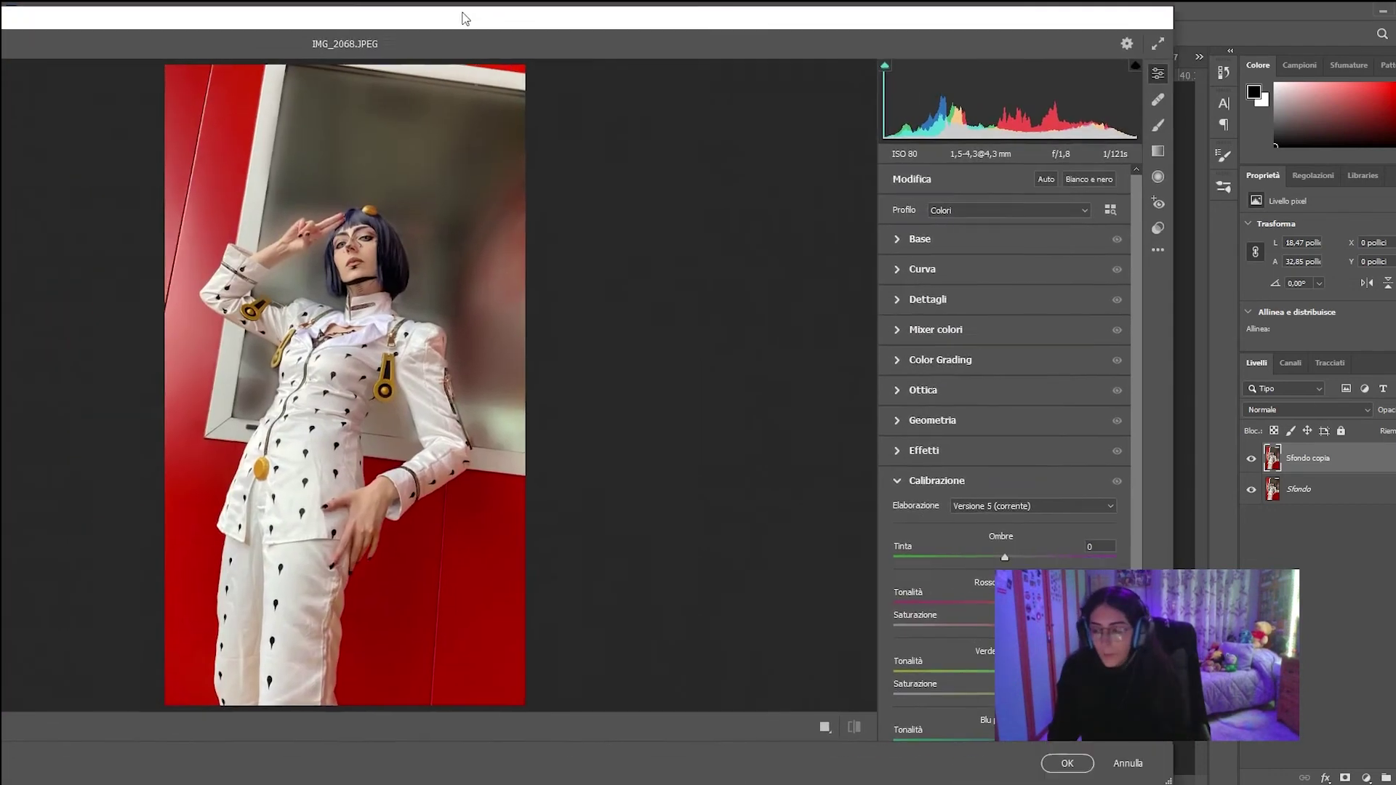
mouse_move(461, 15)
mouse_down()
mouse_move(752, 12)
mouse_move(706, 20)
mouse_up()
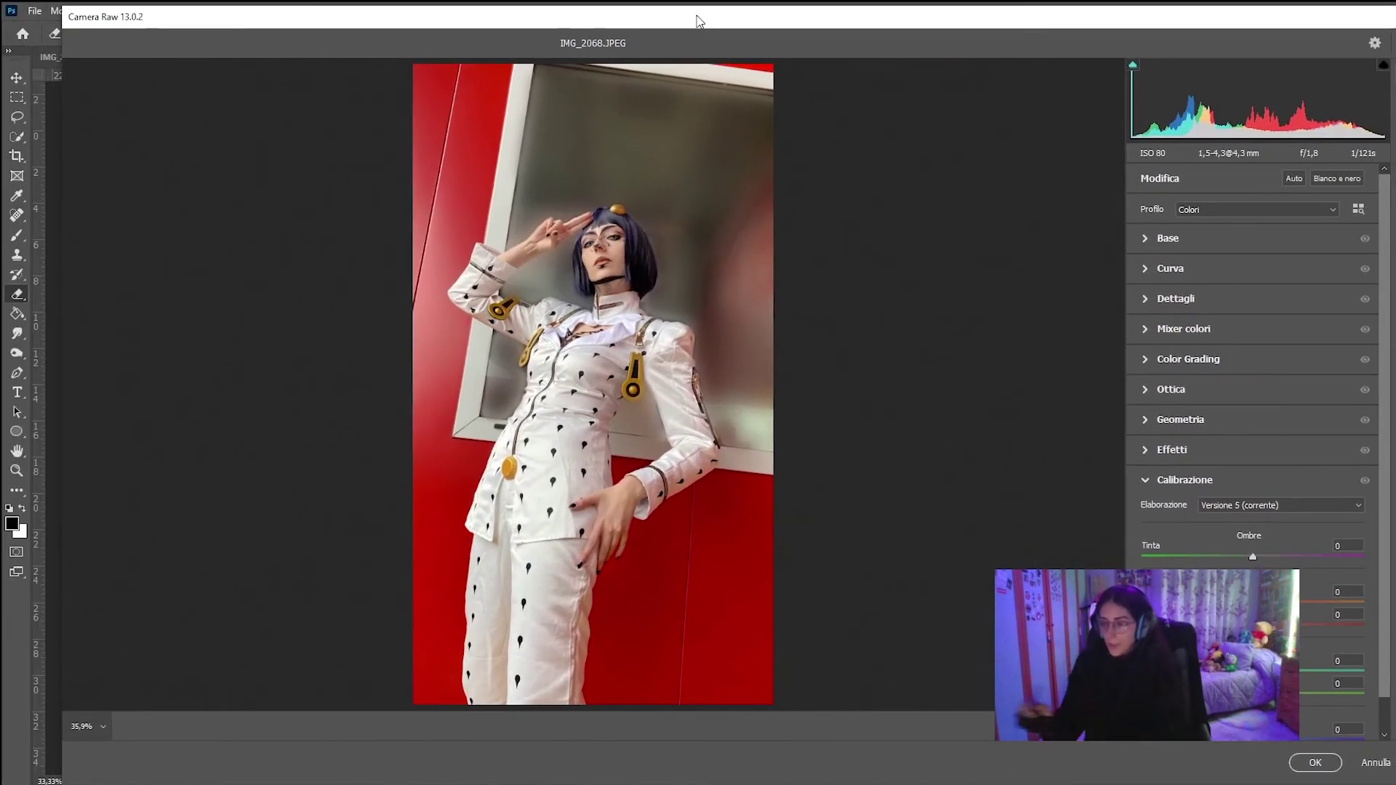
Step: Cool the white balance to temperature -16 and tint +12, and raise contrast
click(1143, 239)
drag(1254, 297, 1224, 300)
key(shift+Up)
drag(1288, 317, 1239, 359)
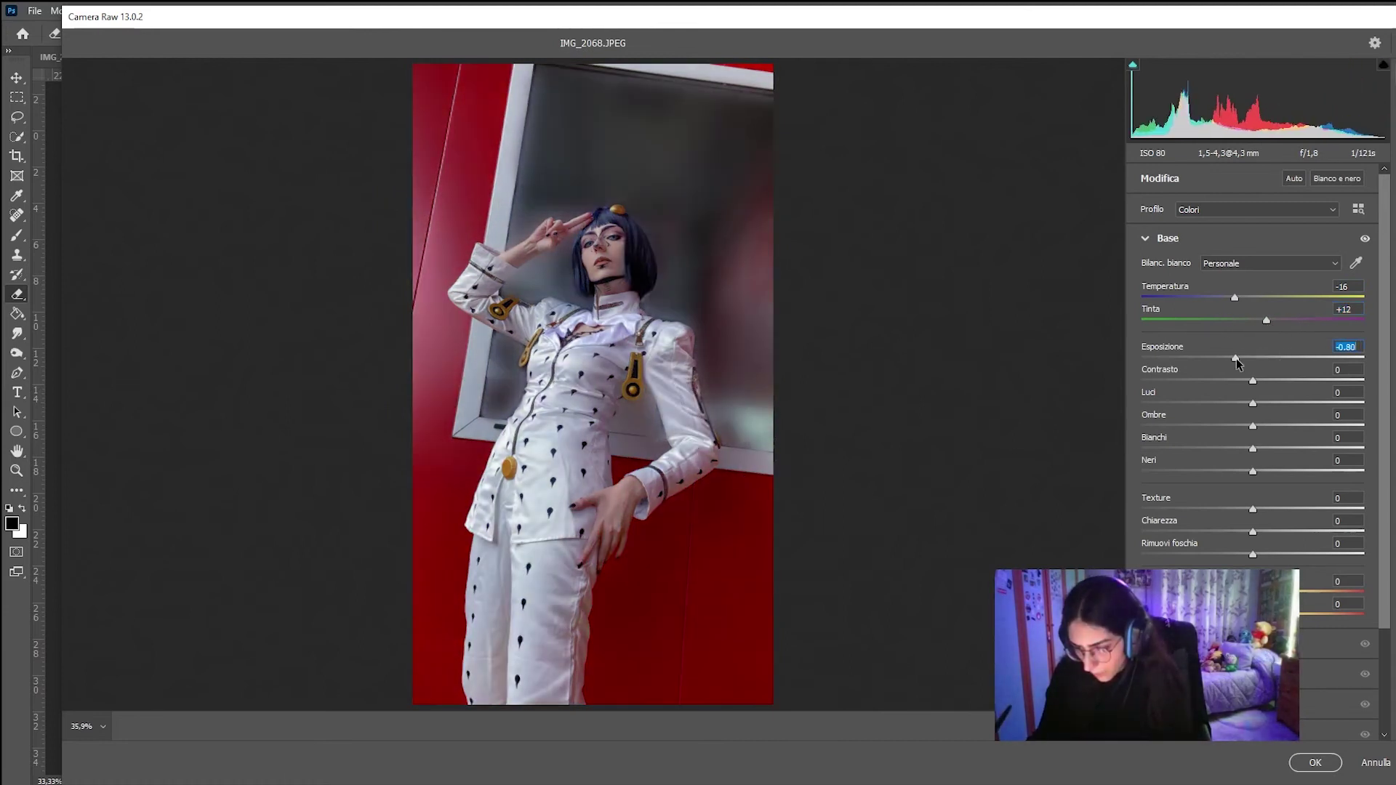
drag(1253, 379, 1271, 381)
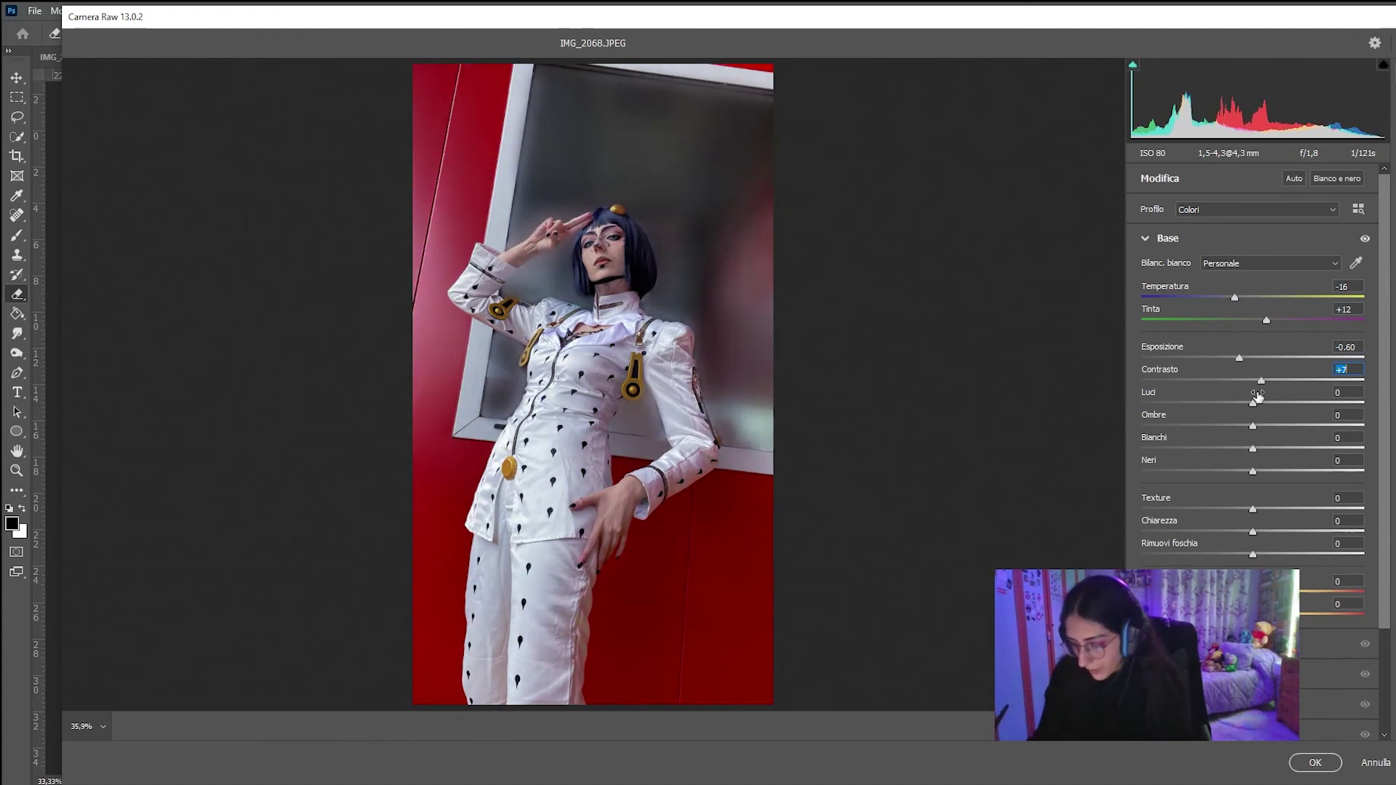
Step: Brighten highlights, lift shadows, adjust whites/blacks, add texture +15 and vibrance, and raise curve highlights
drag(1269, 405, 1335, 409)
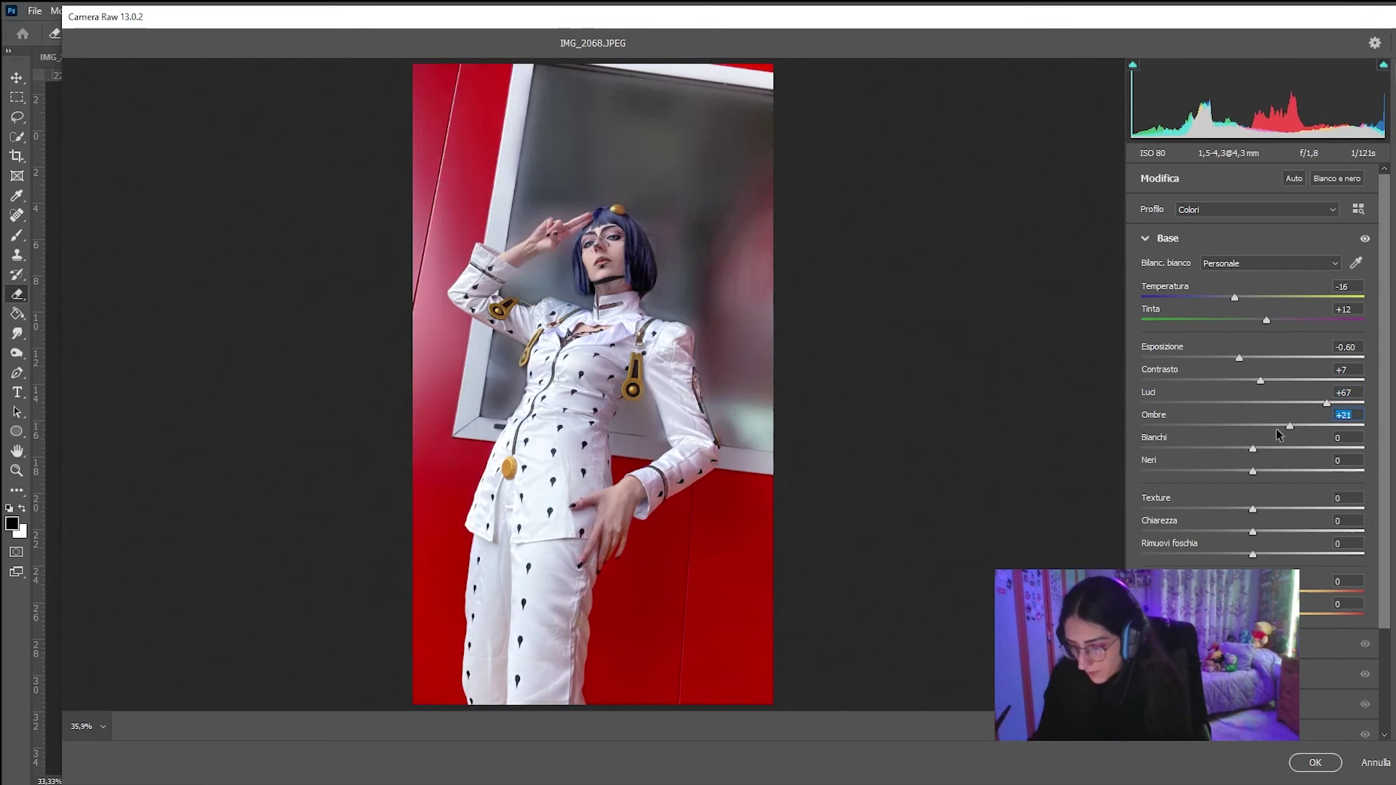
mouse_move(1252, 427)
mouse_down()
mouse_move(1275, 429)
mouse_move(1203, 450)
mouse_up()
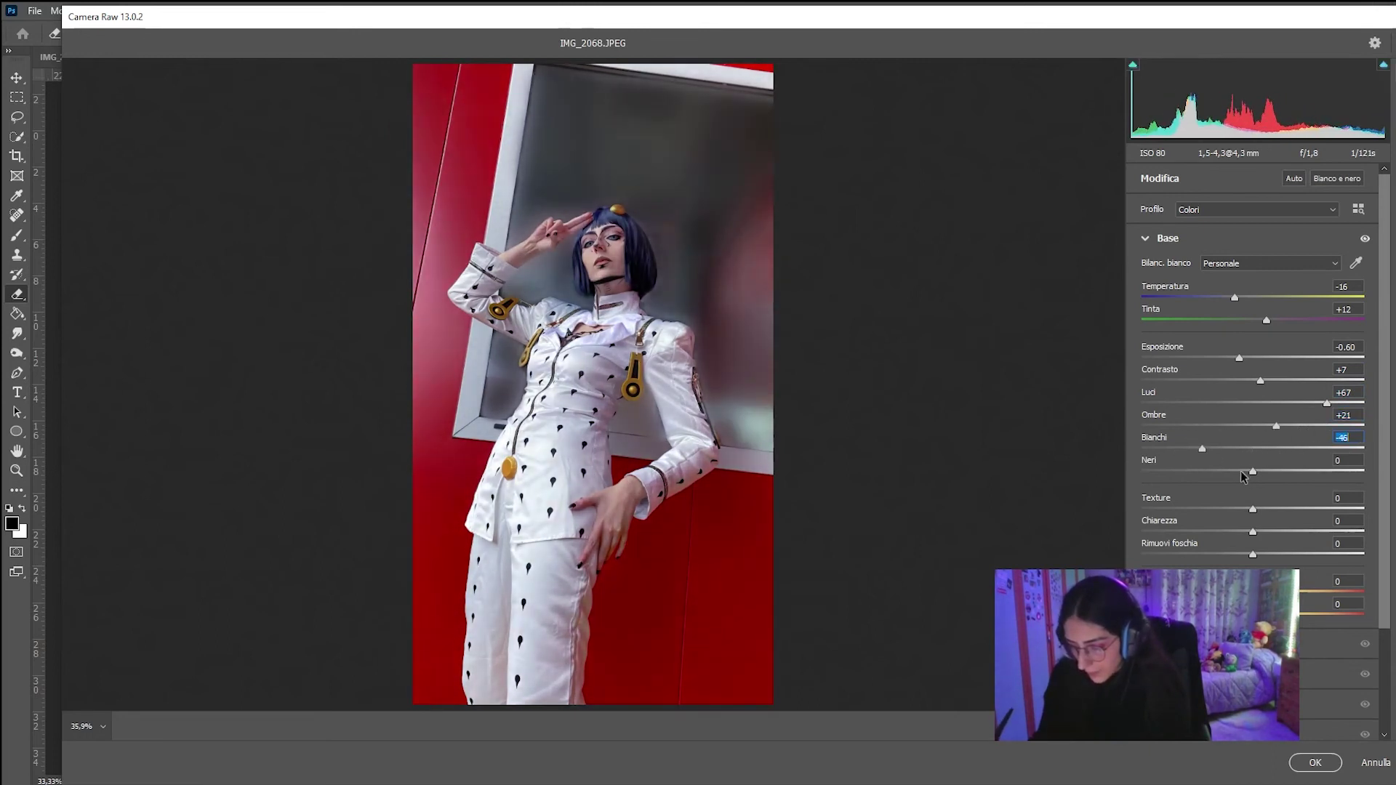
drag(1240, 471, 1234, 474)
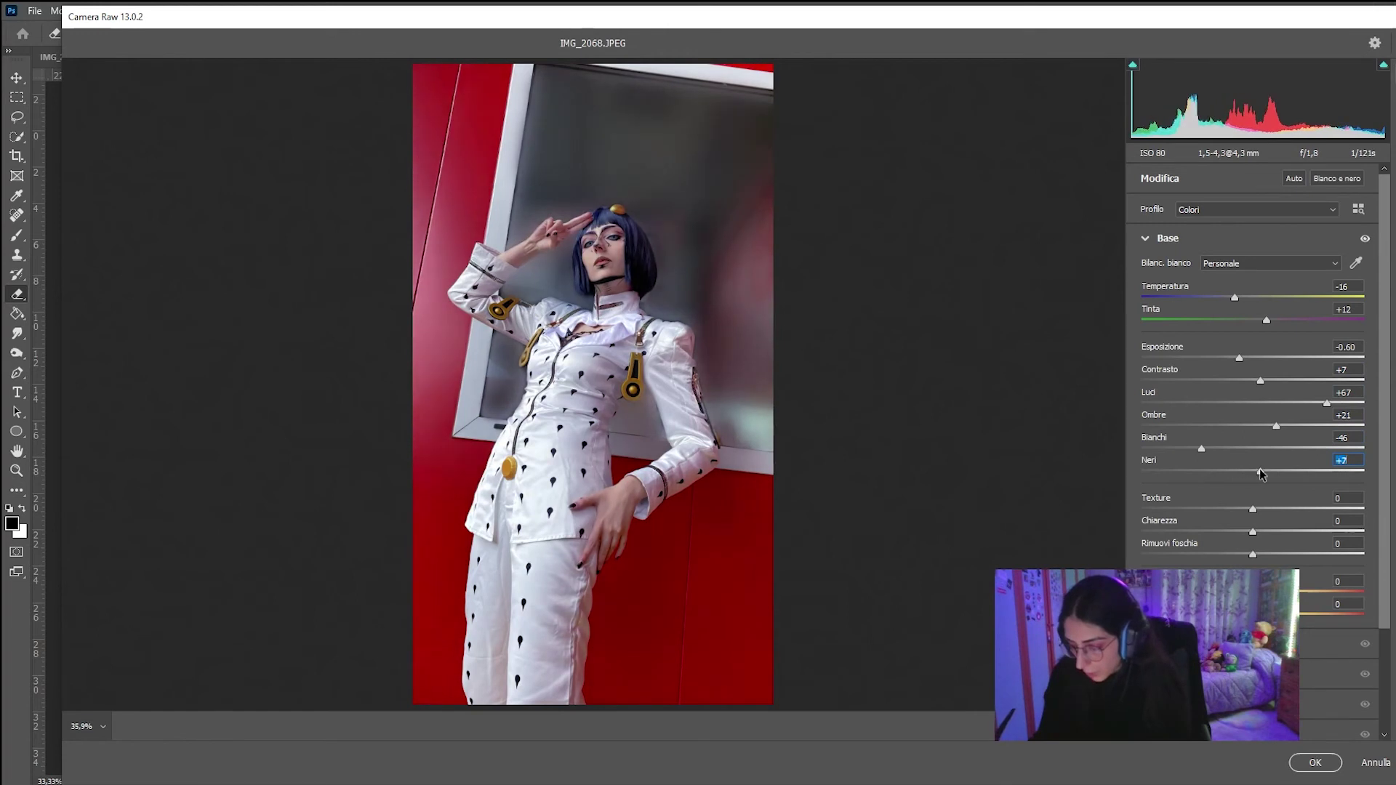
drag(1282, 507, 1270, 509)
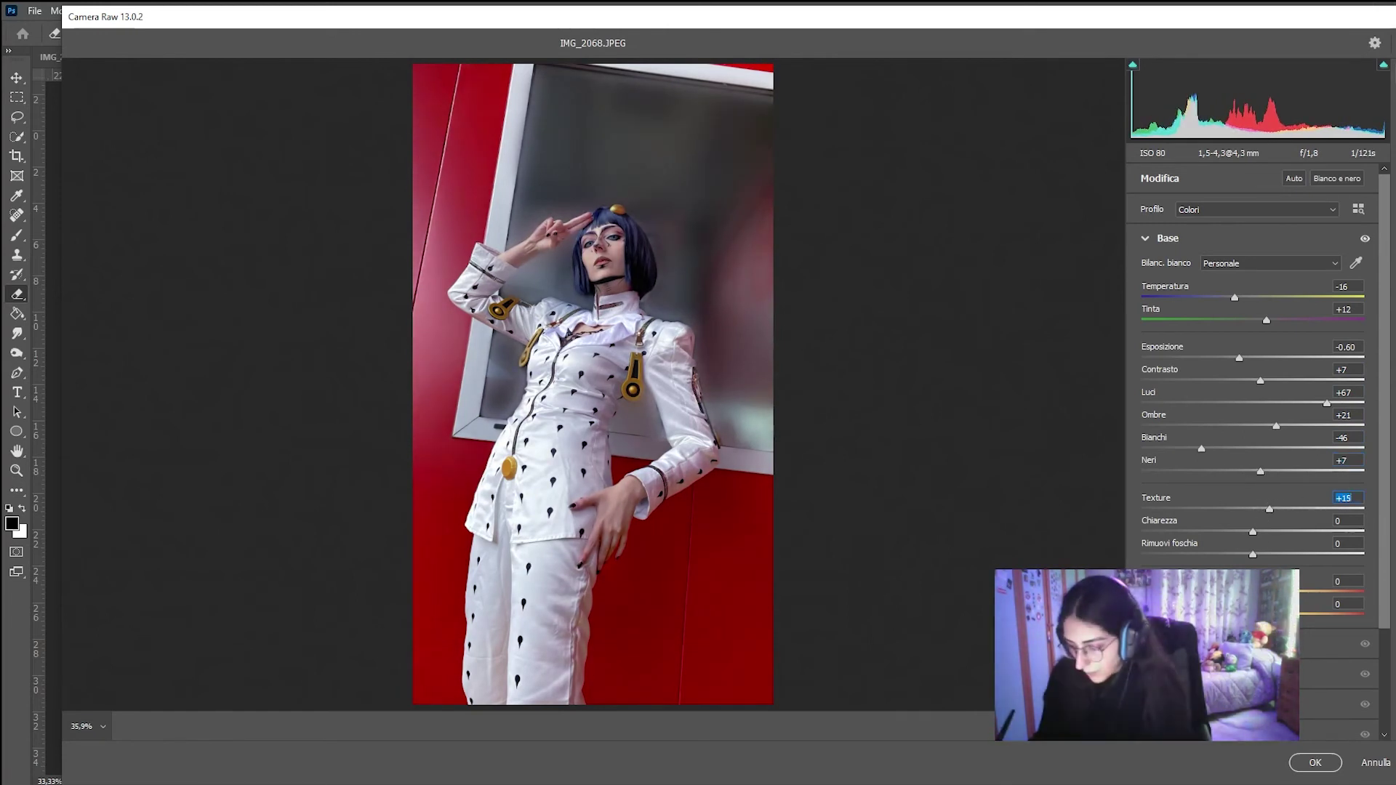
key(Up)
key(Up)
key(Up)
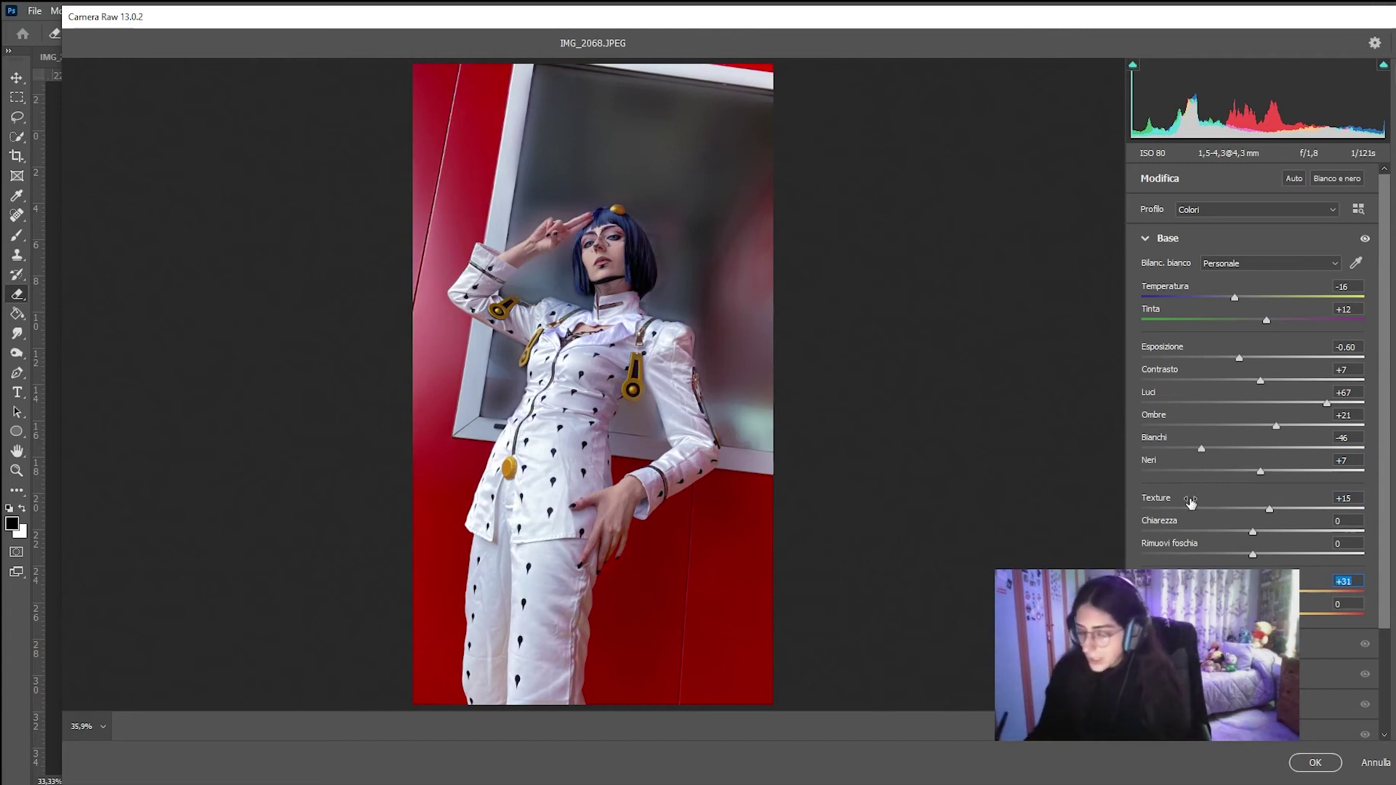
click(1171, 268)
drag(1252, 522, 1298, 522)
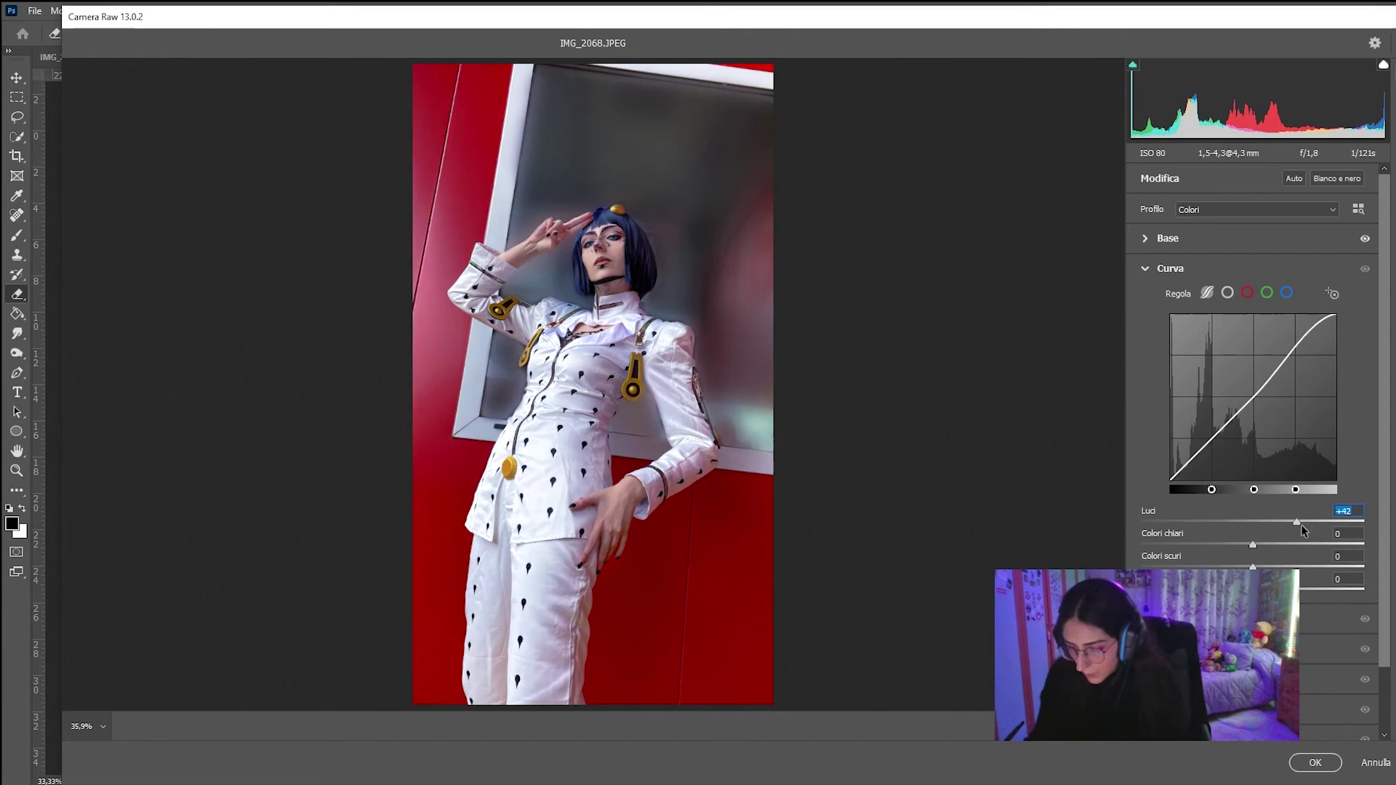
Step: Darken the curve's light tones, then lower sharpening and add noise reduction
mouse_move(1254, 546)
mouse_down()
mouse_move(1235, 545)
mouse_move(1292, 589)
mouse_up()
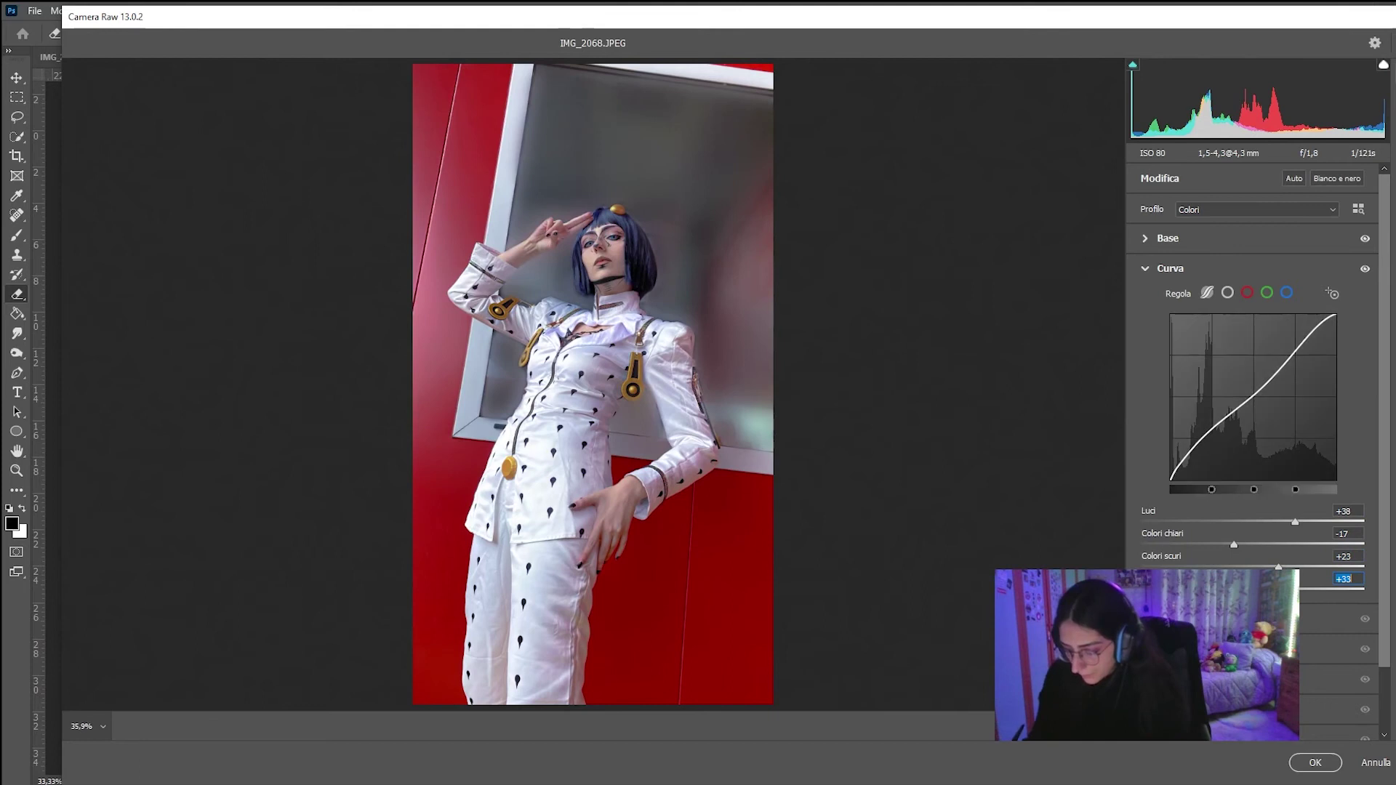
click(1176, 619)
drag(1224, 334, 1183, 364)
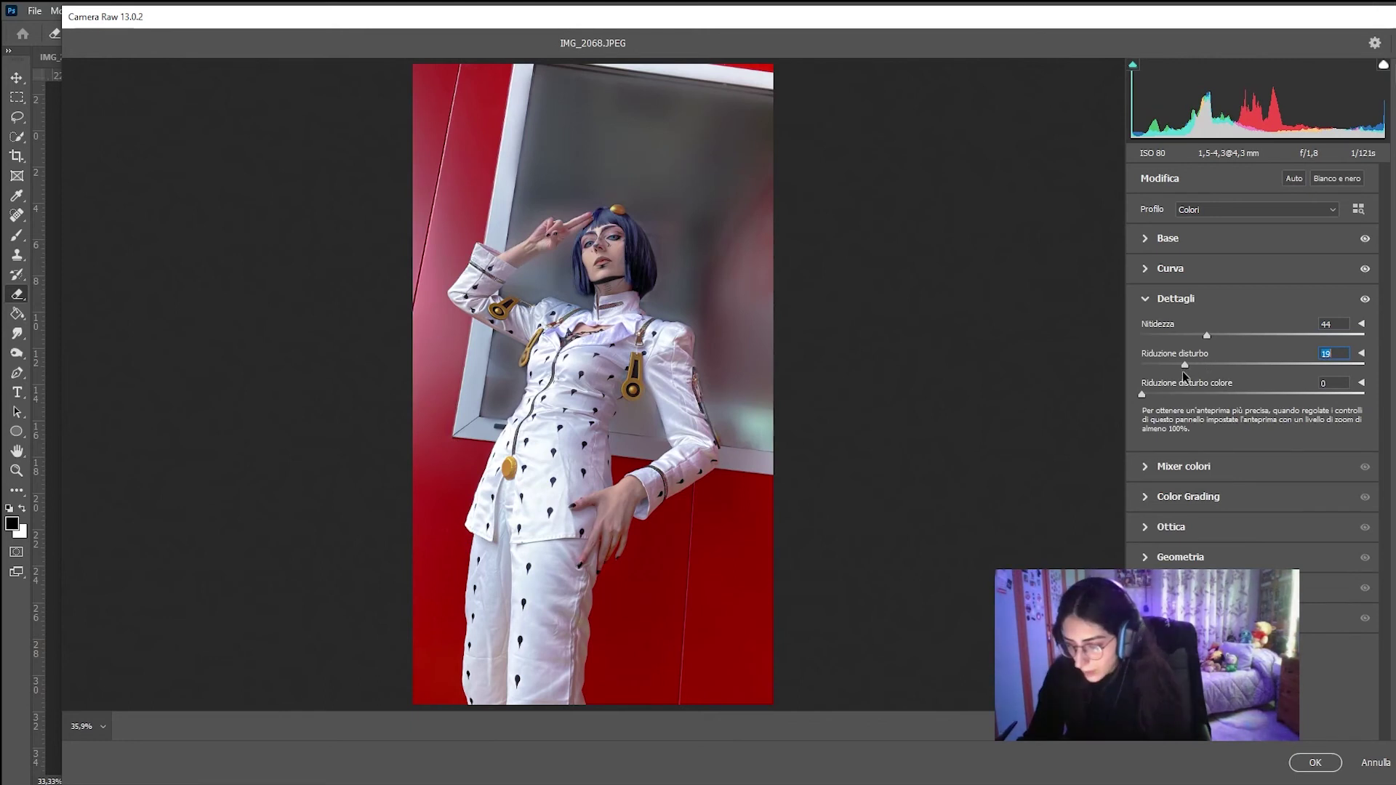
click(1153, 468)
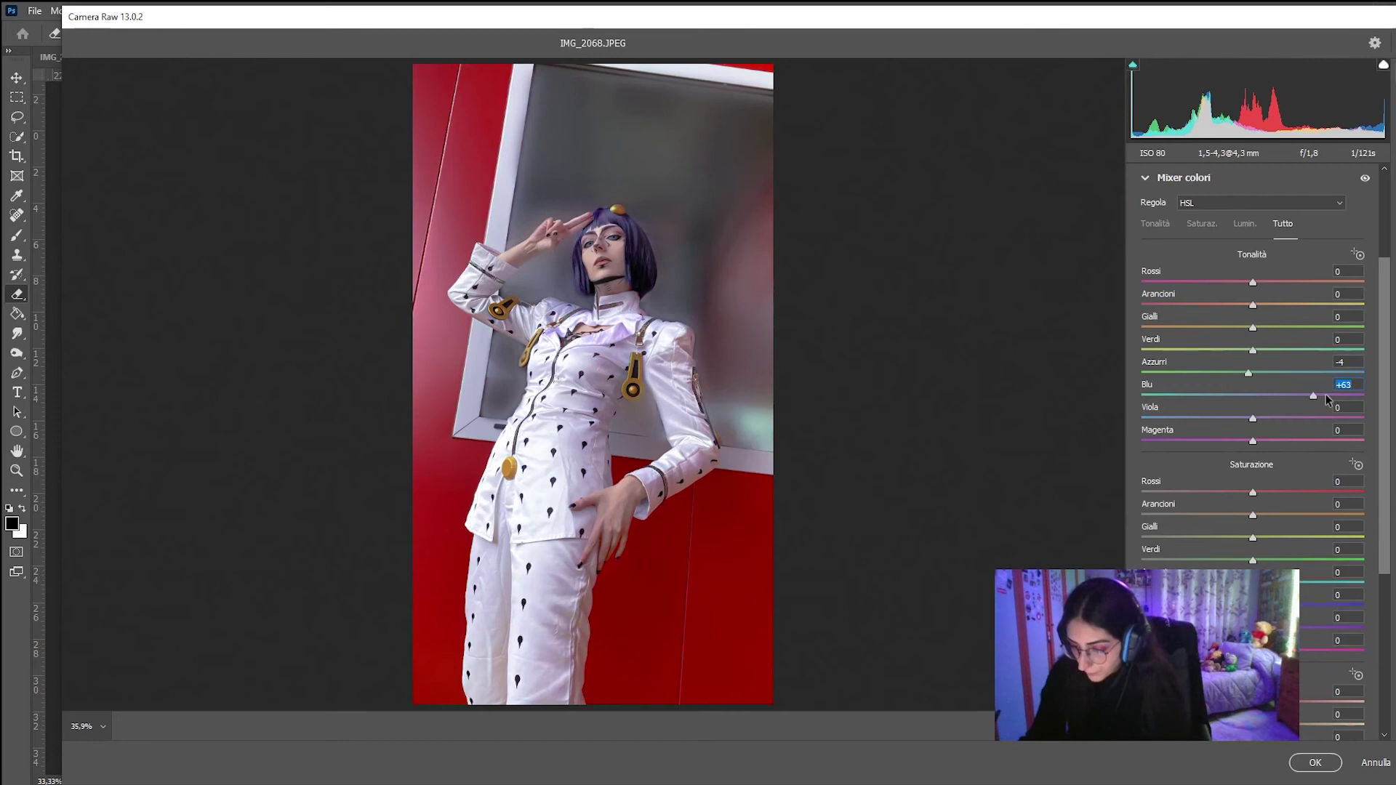
Step: Shift the blue hue to +3, adjust red and orange hues, and slightly lower red saturation
drag(1190, 397, 1257, 398)
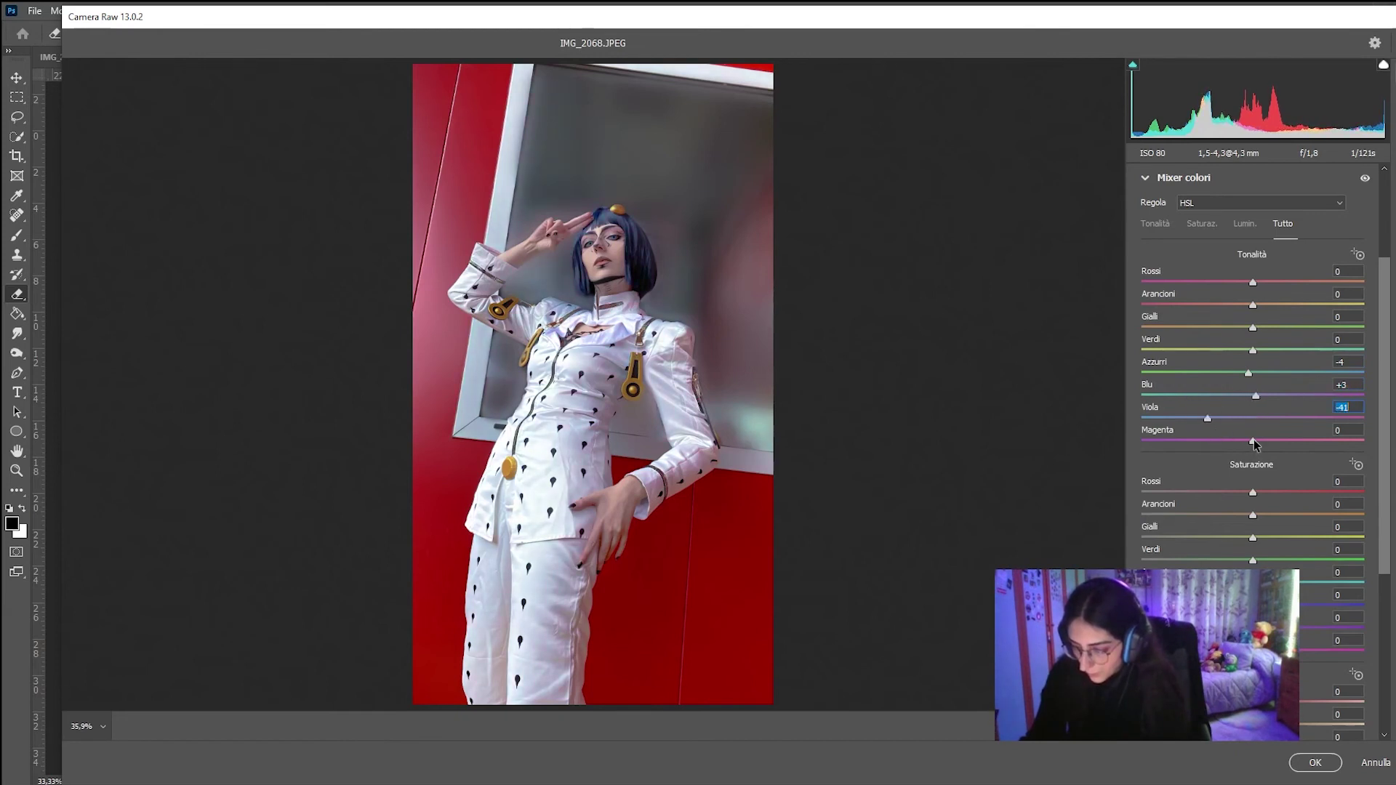
mouse_move(1252, 306)
mouse_down()
mouse_move(1156, 311)
mouse_move(1329, 281)
mouse_move(1193, 293)
mouse_move(1222, 290)
mouse_up()
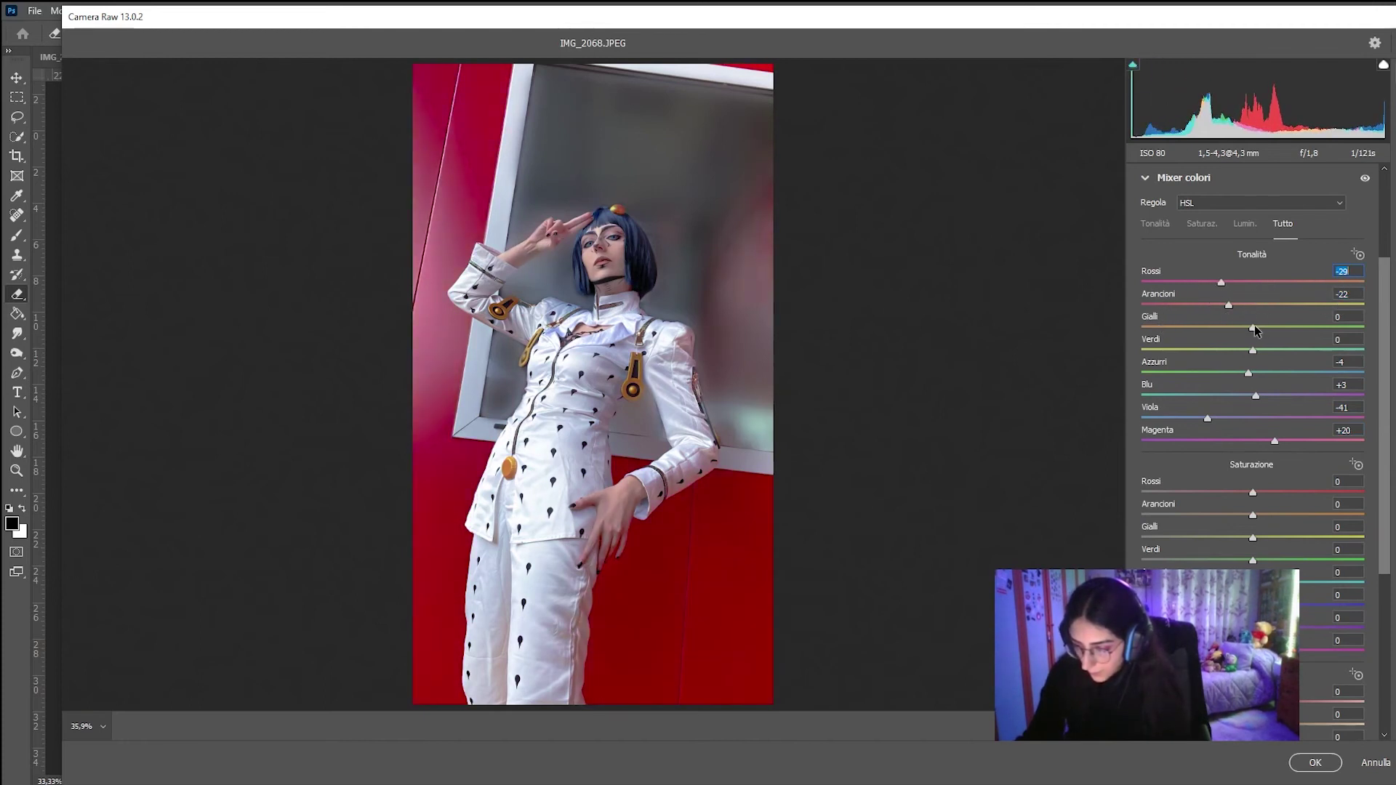
mouse_move(1266, 496)
mouse_down()
mouse_move(1223, 496)
mouse_move(1354, 512)
mouse_move(1222, 534)
mouse_up()
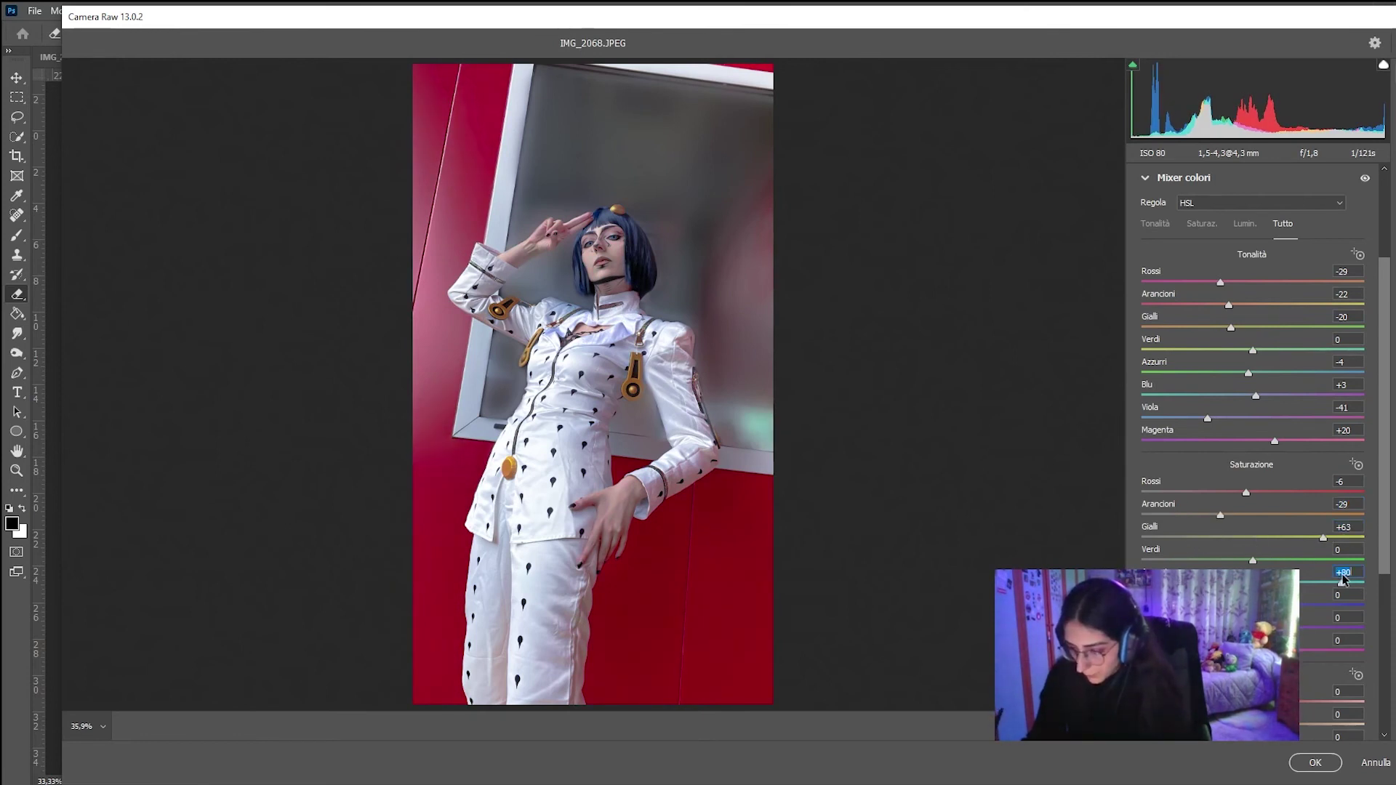
Step: Set blue saturation to -14, purple saturation to -100, and the next colour to 100
mouse_move(1270, 605)
mouse_down()
mouse_move(1371, 602)
mouse_move(1158, 605)
mouse_up()
text(-14)
key(Tab)
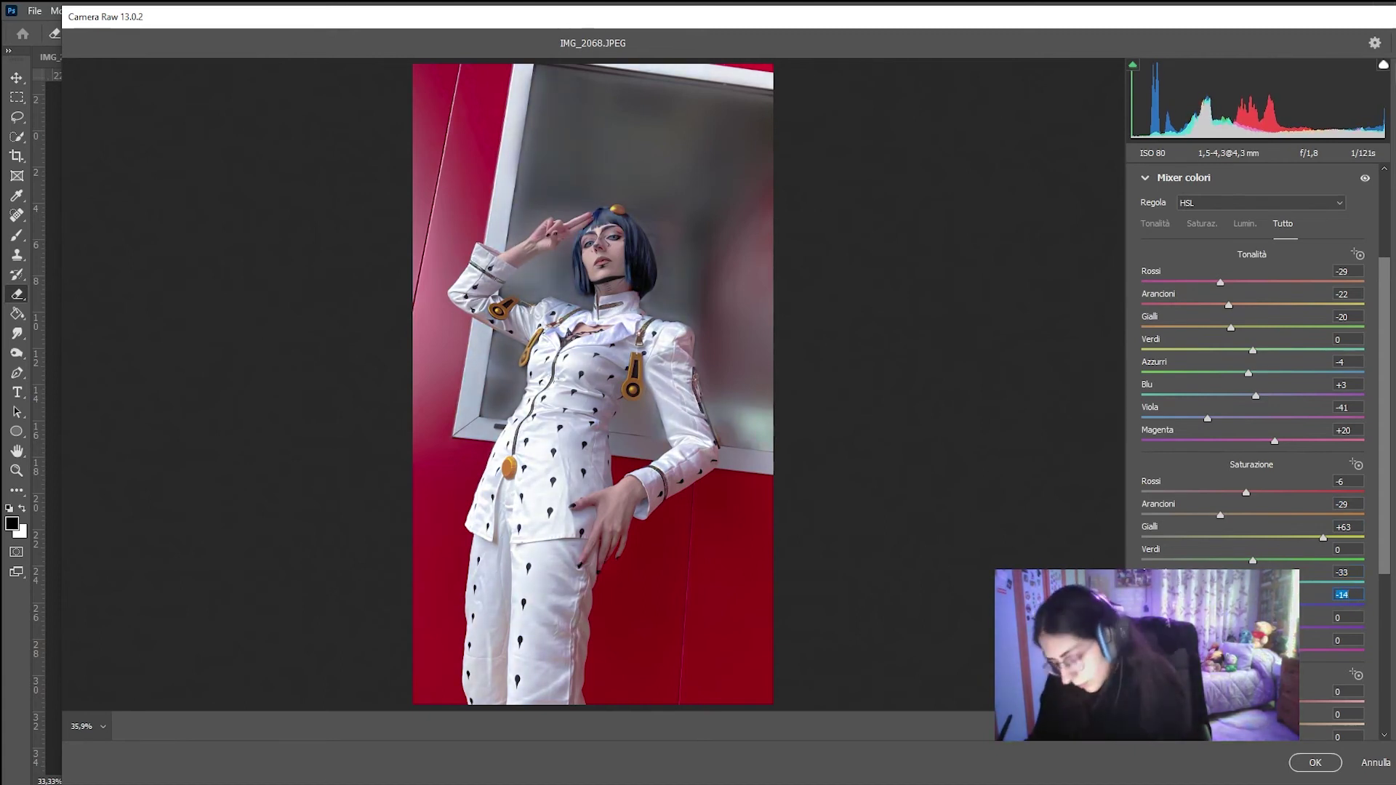
text(+5-100)
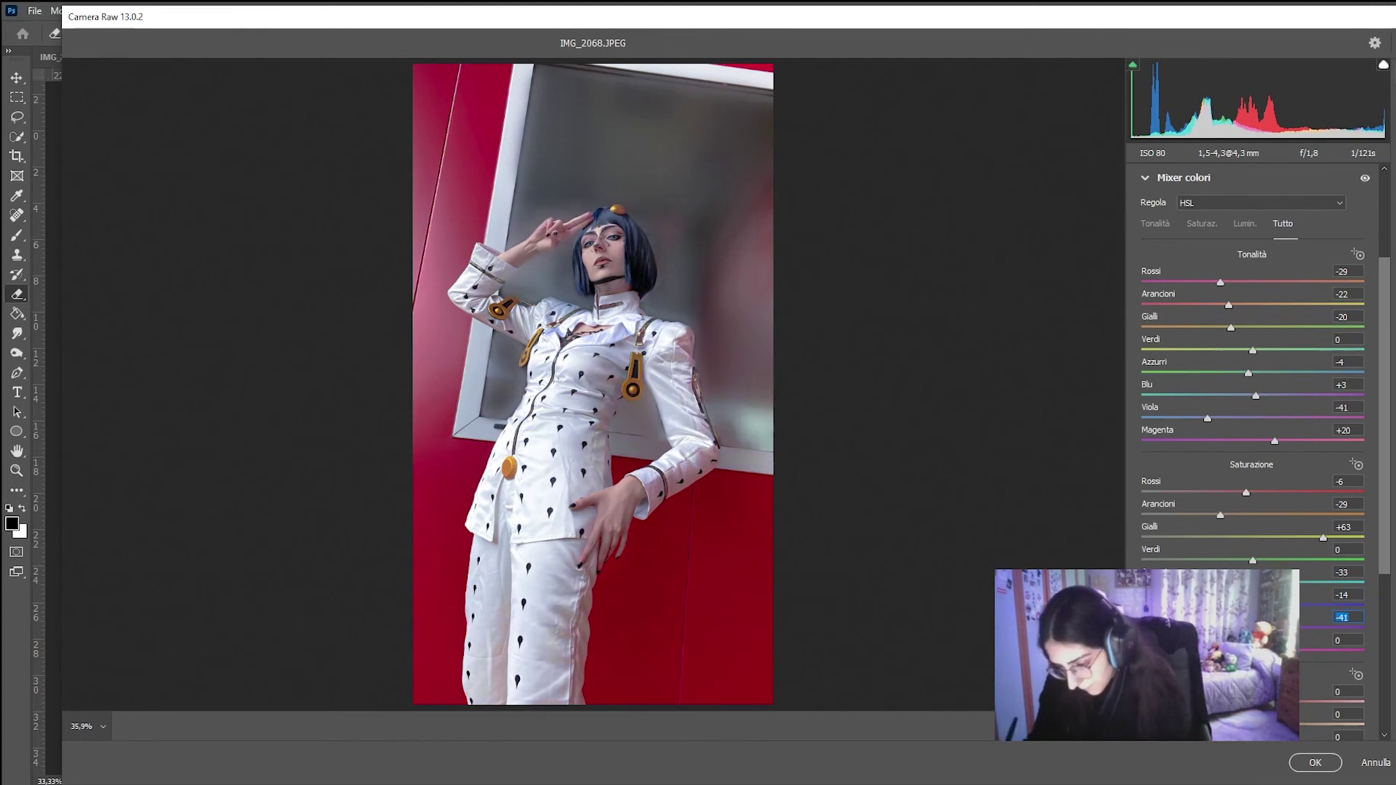
text(-100)
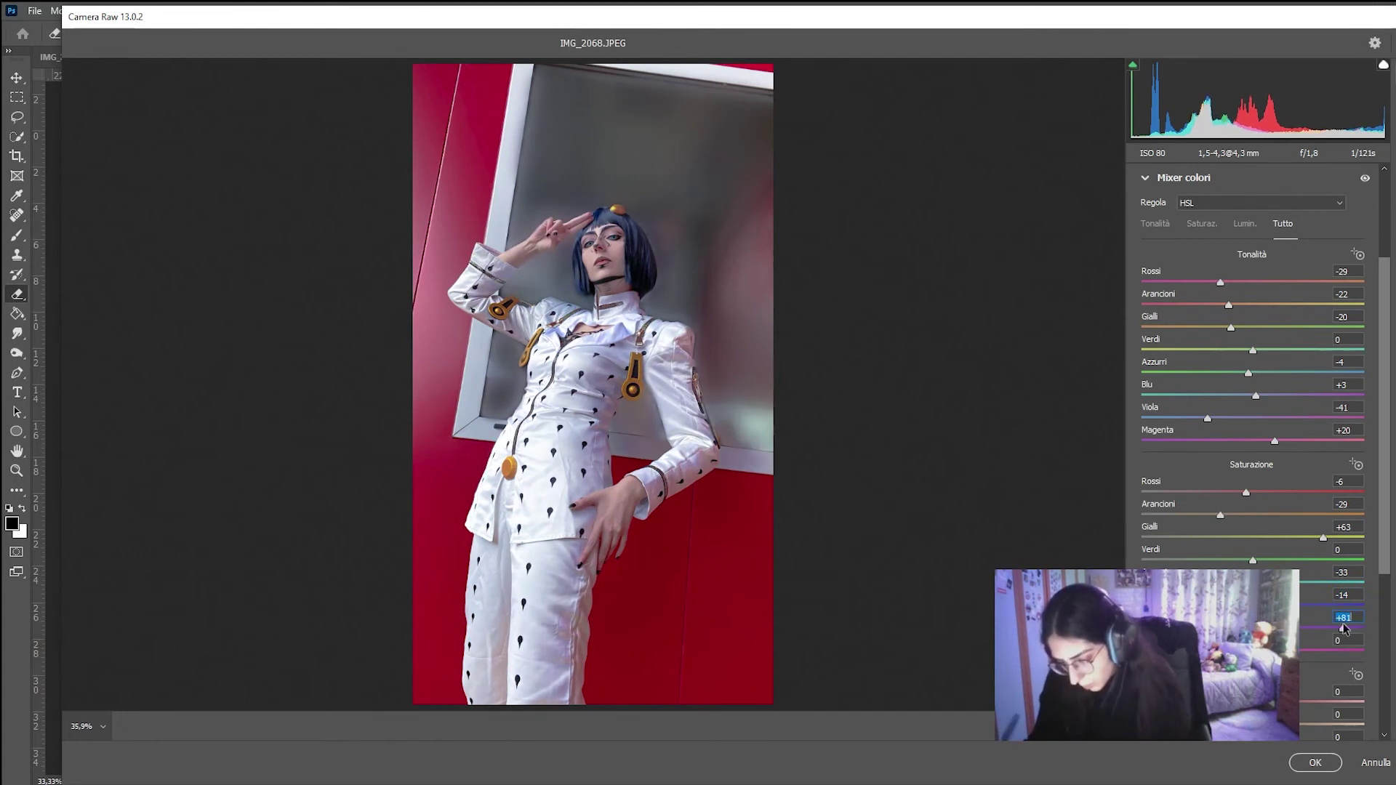
key(Tab)
text(100)
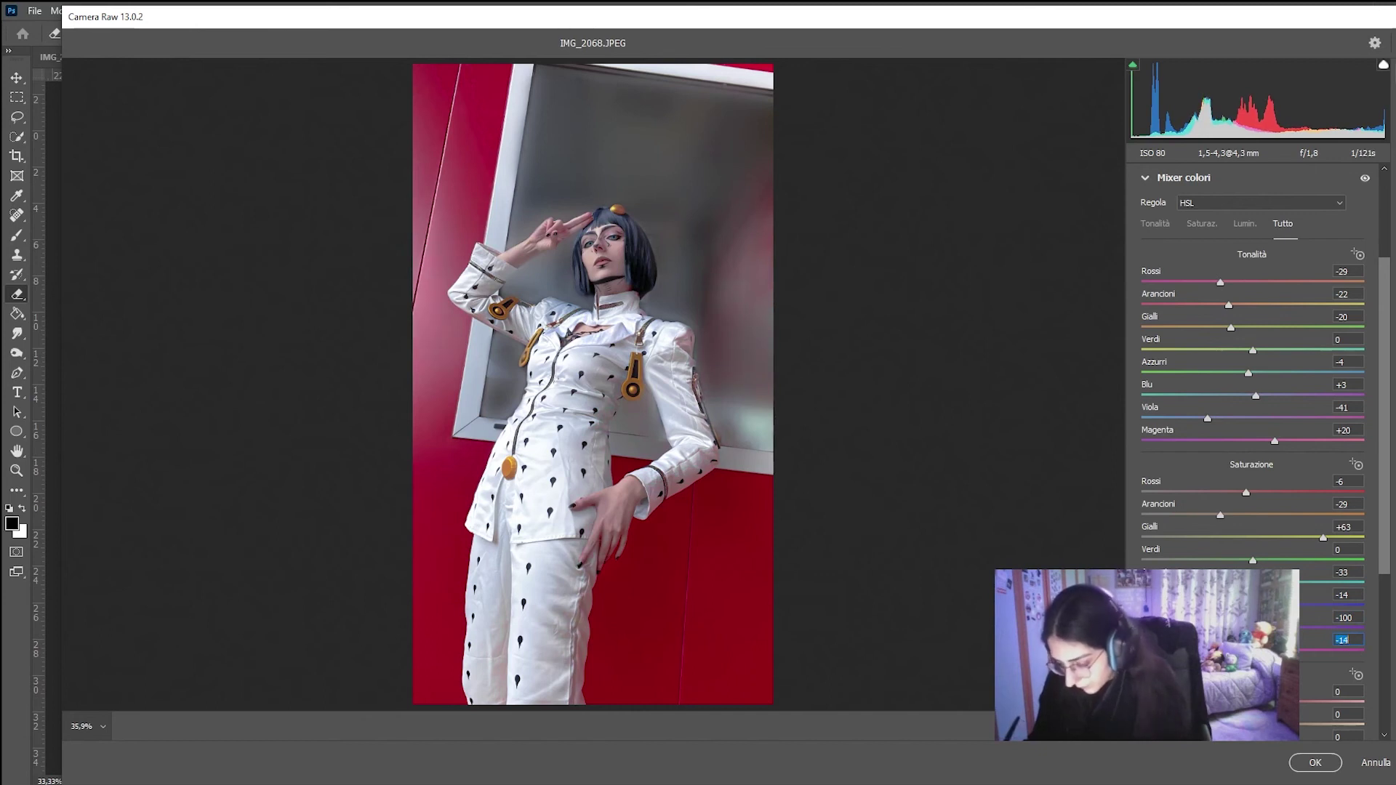
text(-2)
scroll(1385, 582, down, 2)
Step: Enter luminance values -54, -100, -18 and 100 for successive colours
scroll(1377, 617, down, 3)
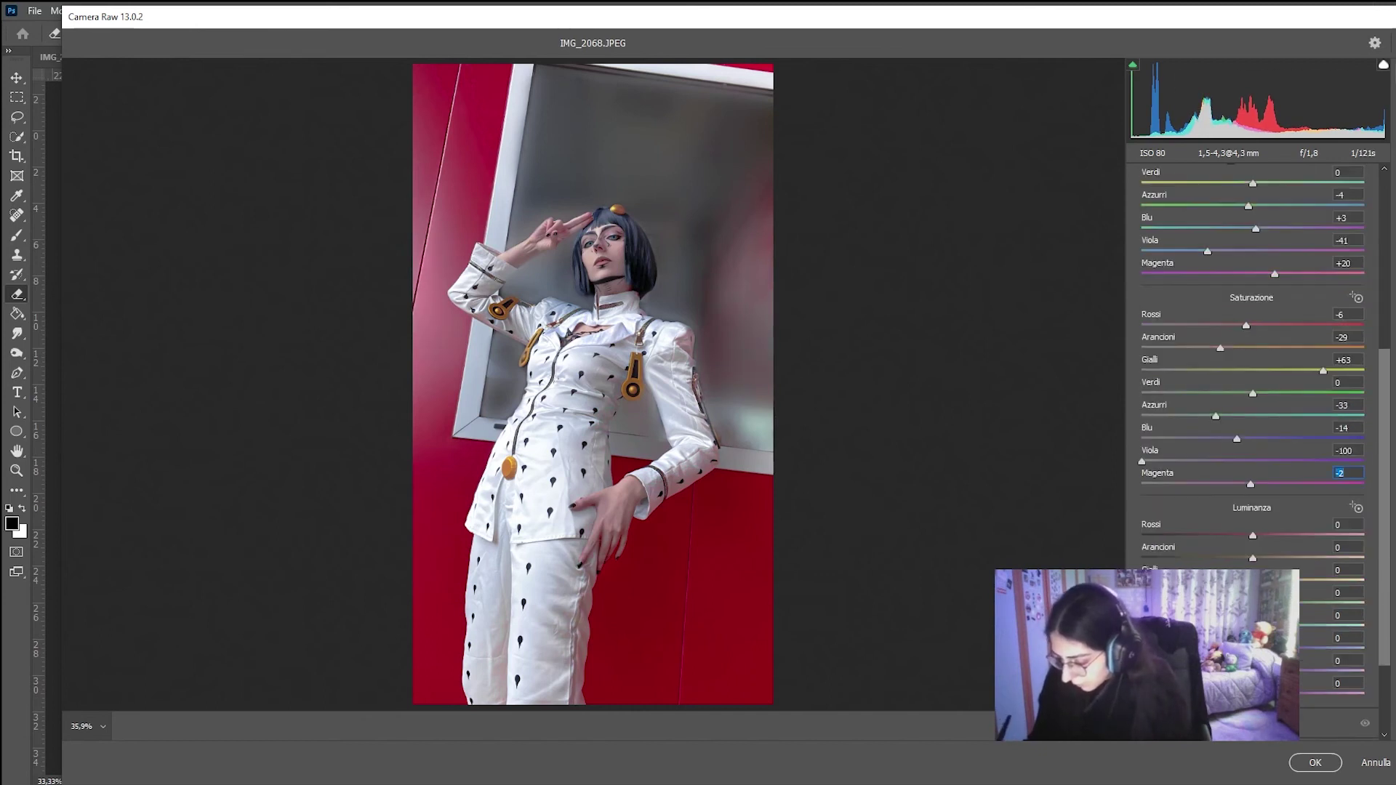
click(1342, 638)
text(-54)
key(Return)
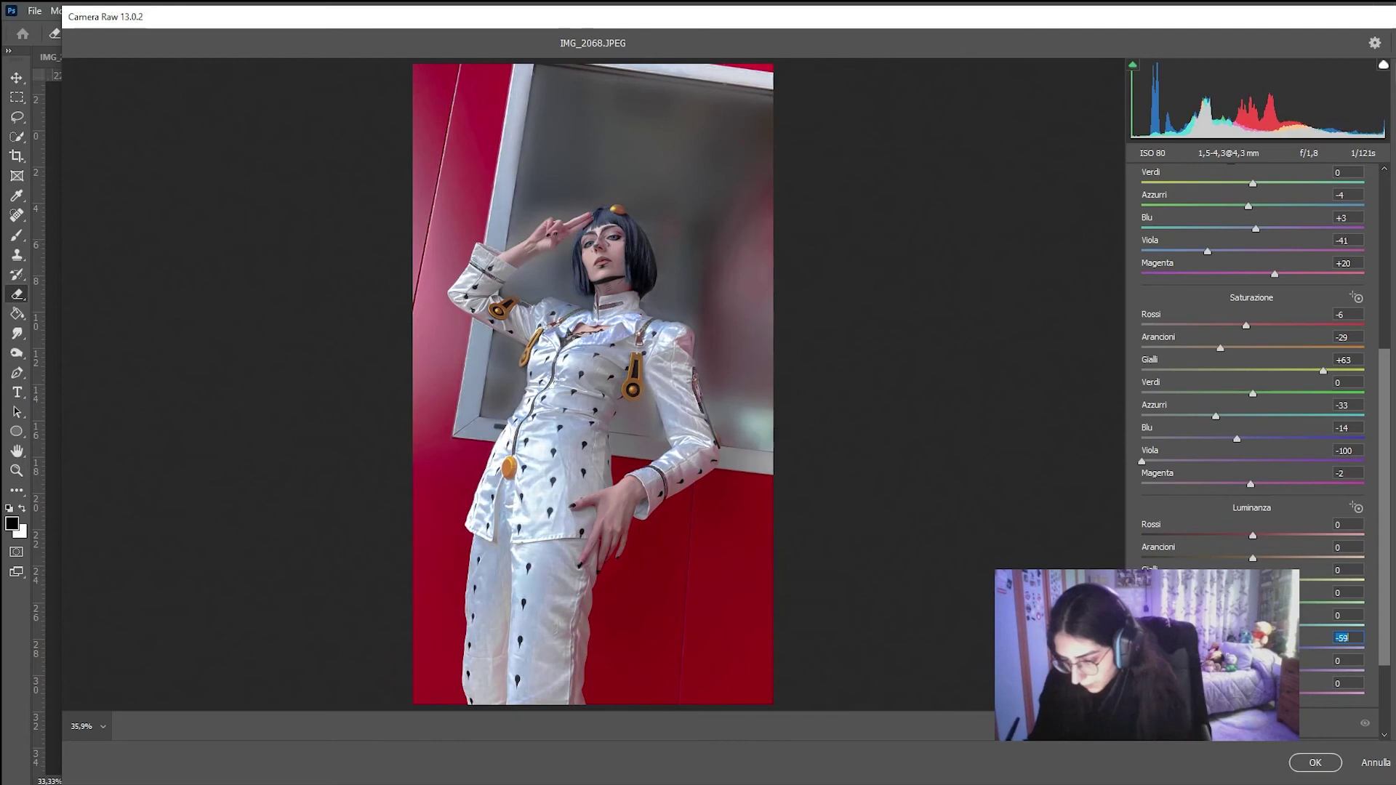
text(-100)
key(Return)
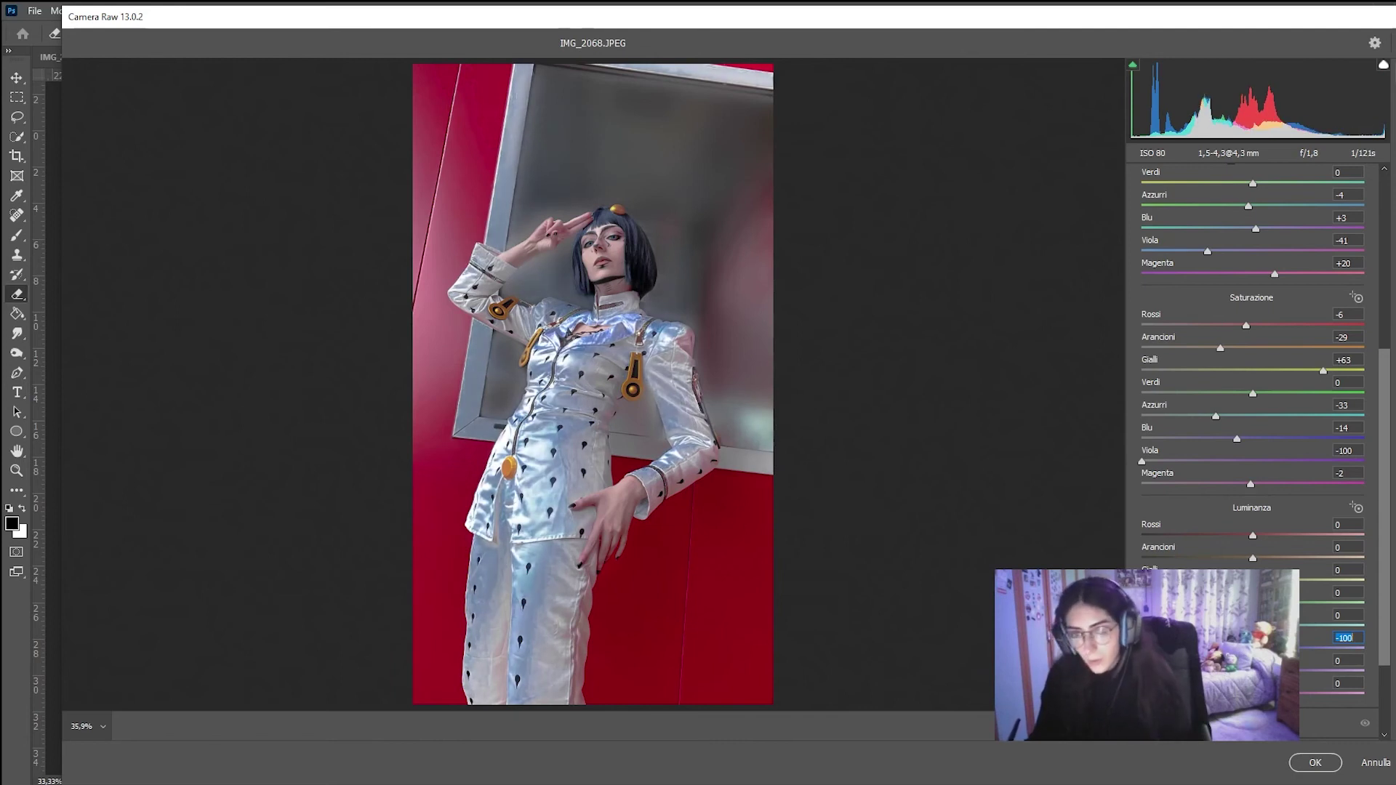
text(-18)
key(Return)
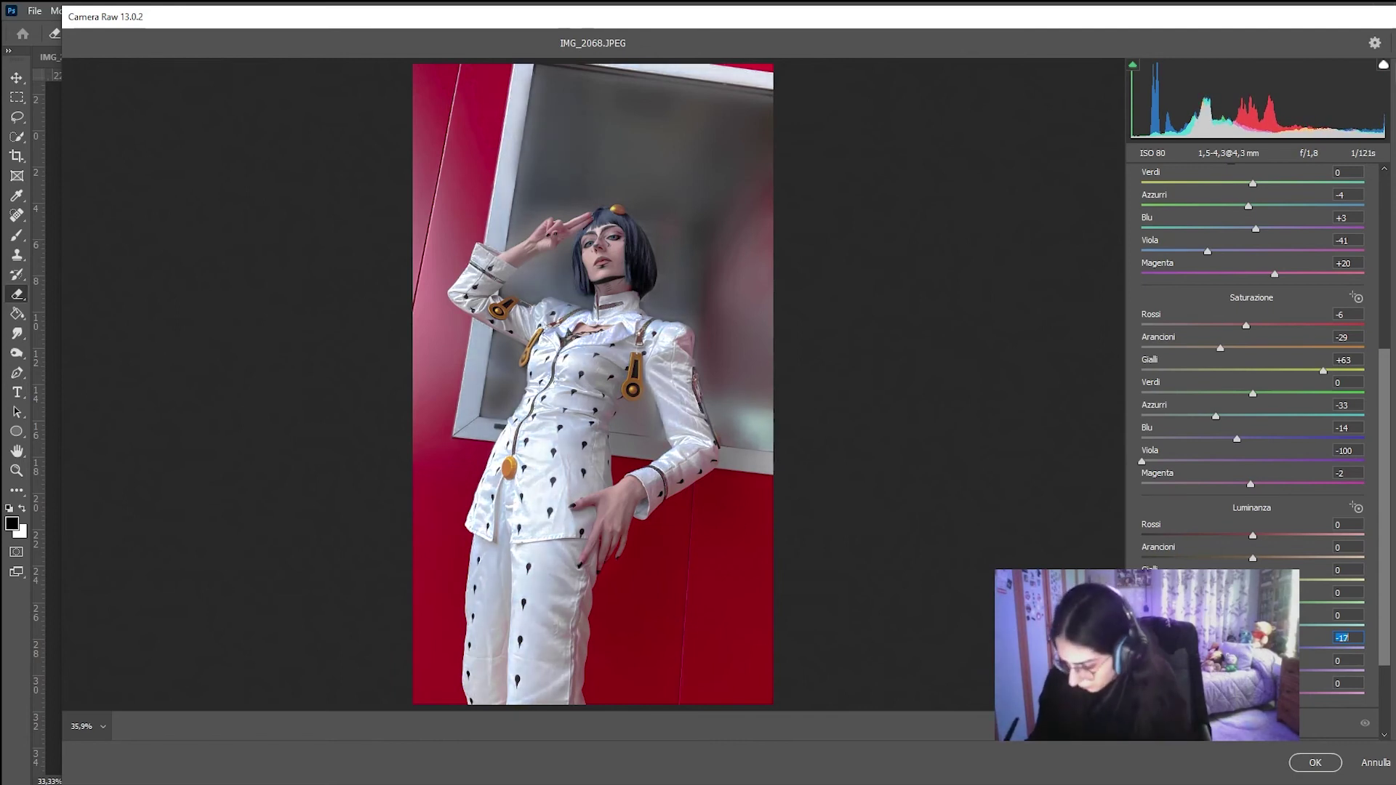
key(Tab)
text(100)
key(Return)
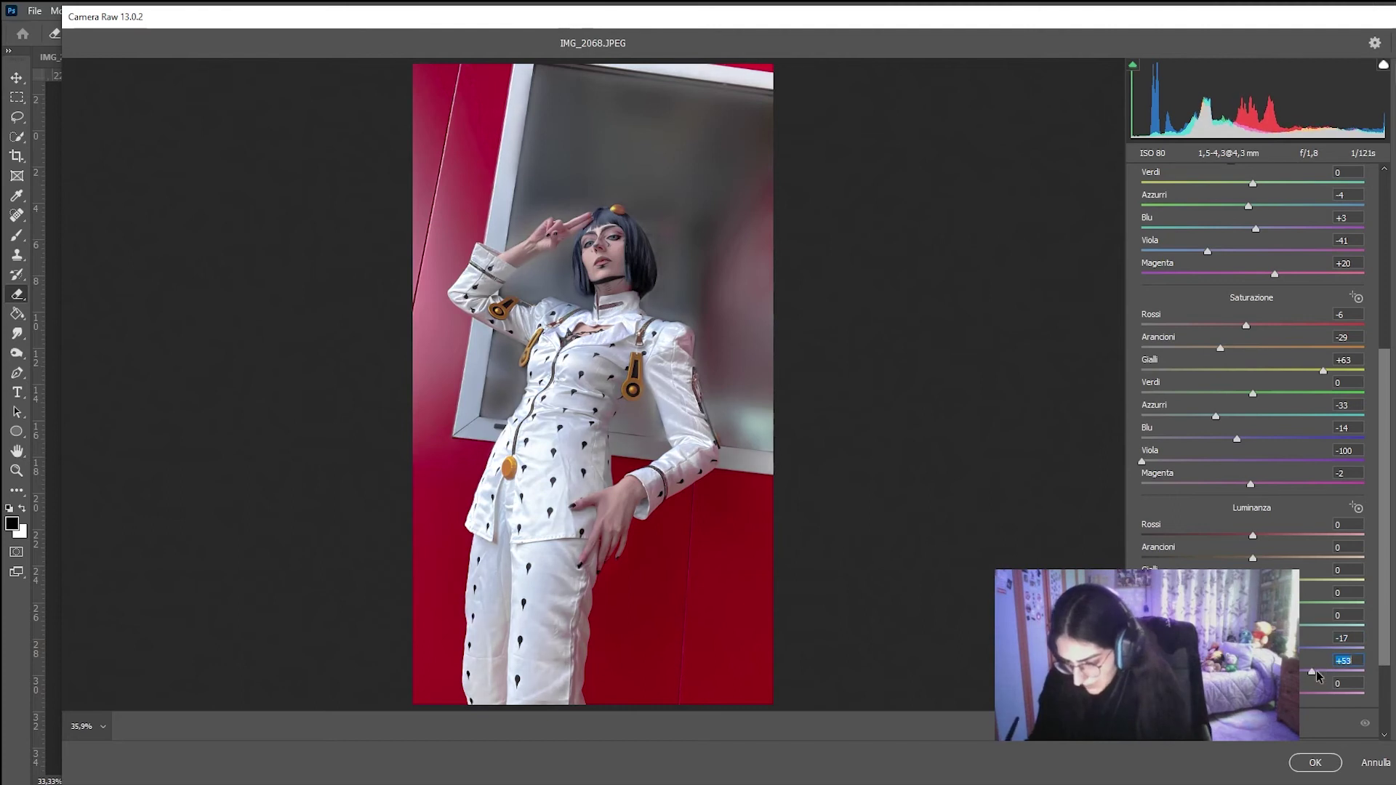
Step: Set a luminance of +22, aqua luminance -72, then brighten yellow luminance
text(22)
key(Return)
key(shift+Tab)
key(shift+Tab)
text(-72)
key(Return)
key(shift+Tab)
key(shift+Tab)
text(-61)
key(Return)
drag(1158, 580, 1304, 598)
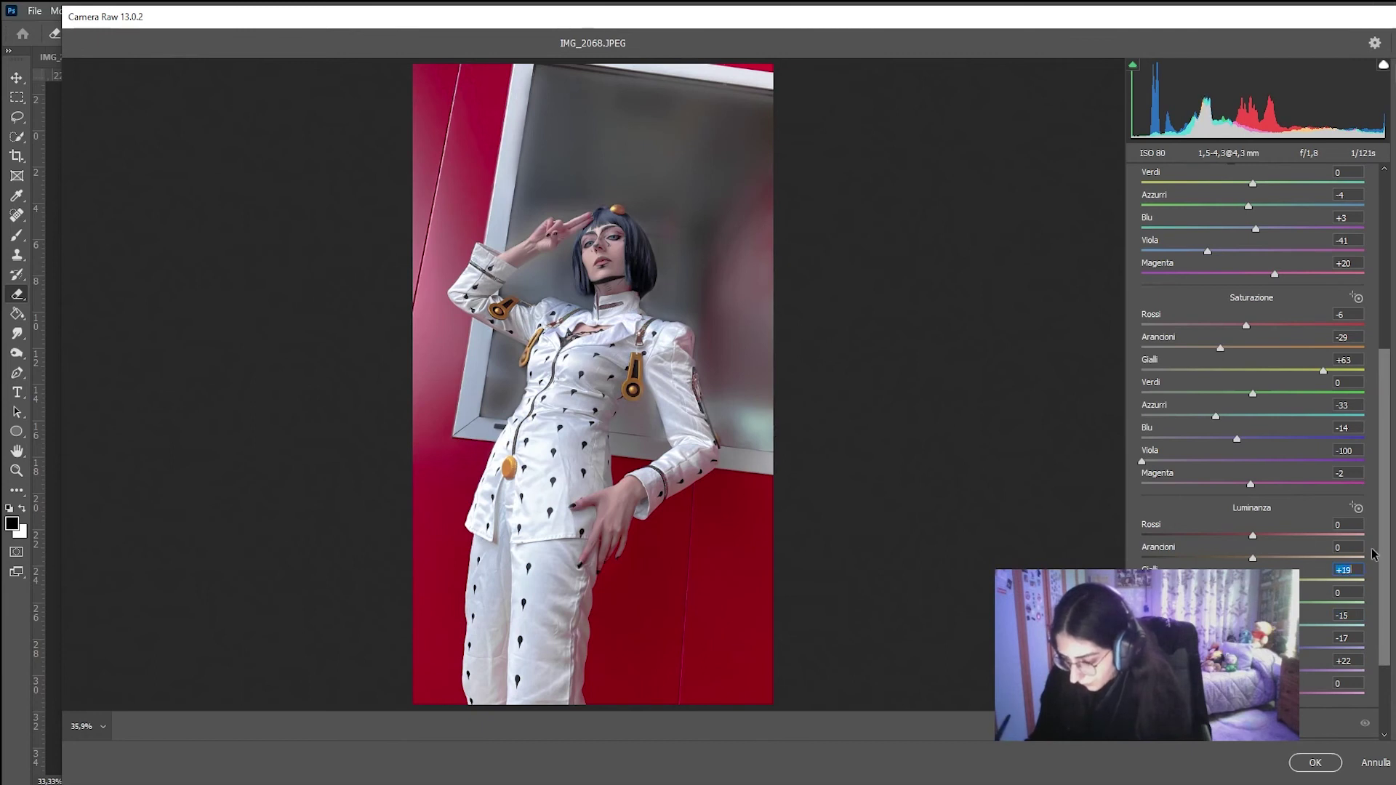
scroll(1391, 605, down, 3)
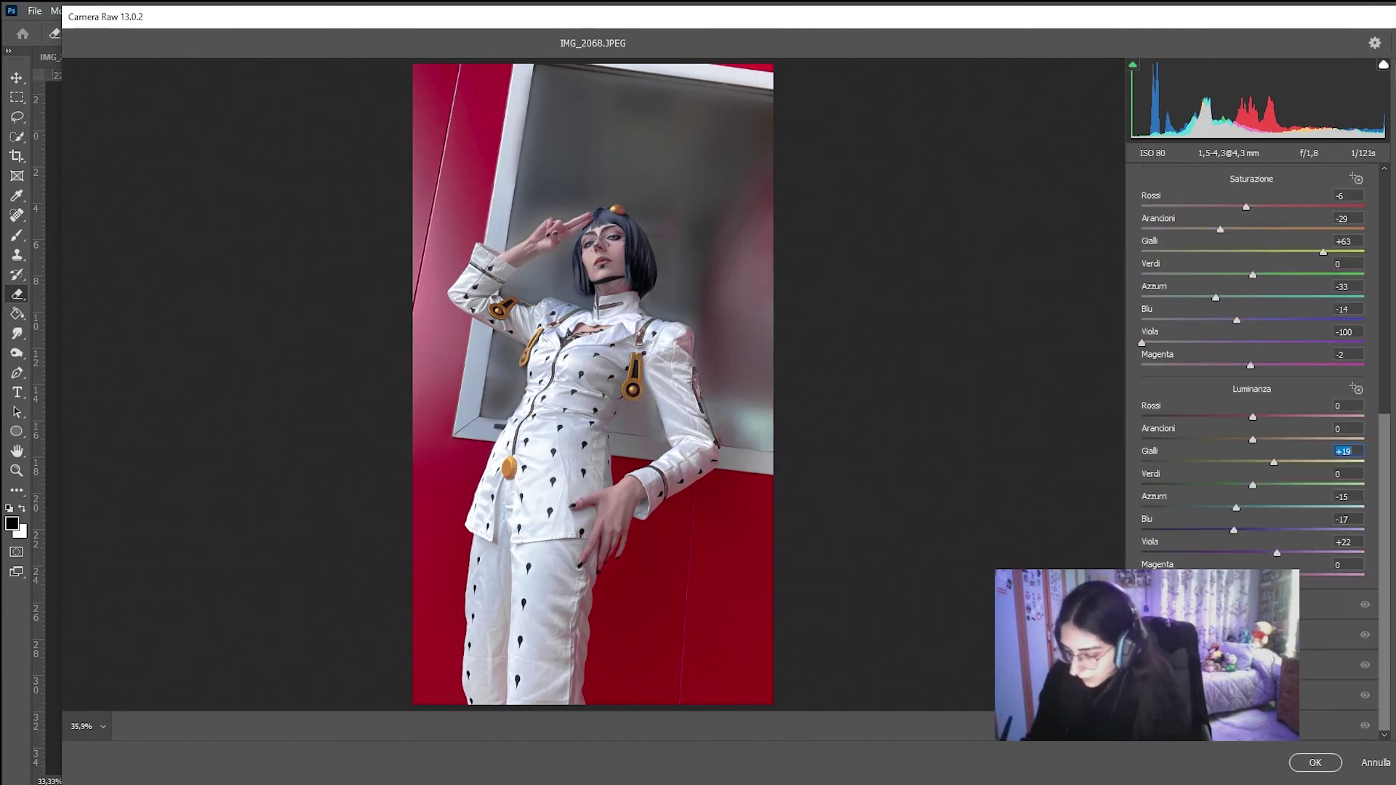
key(ctrl+alt+5)
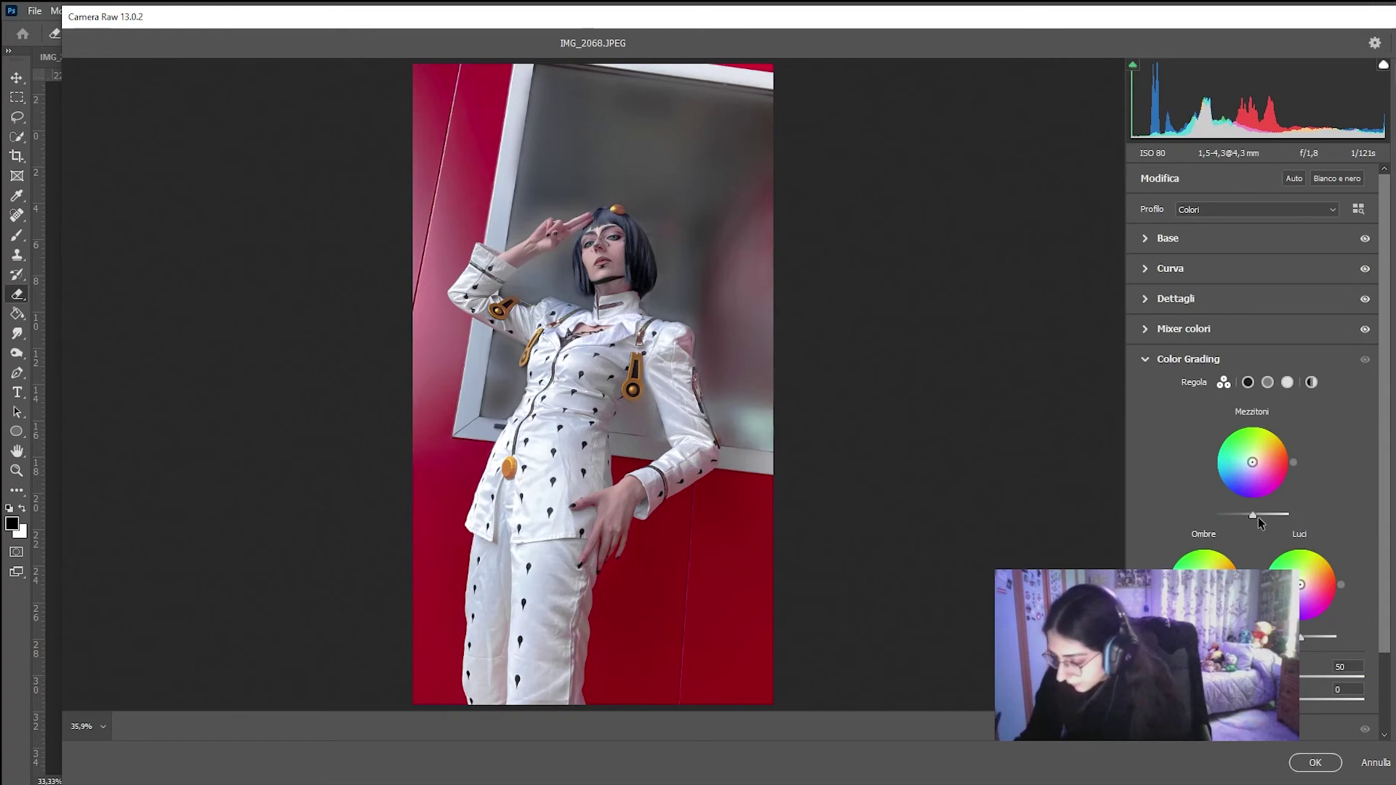
Step: Adjust shadow, midtone and highlight luminance and tints, giving midtones a slight blue tint
drag(1262, 520, 1205, 536)
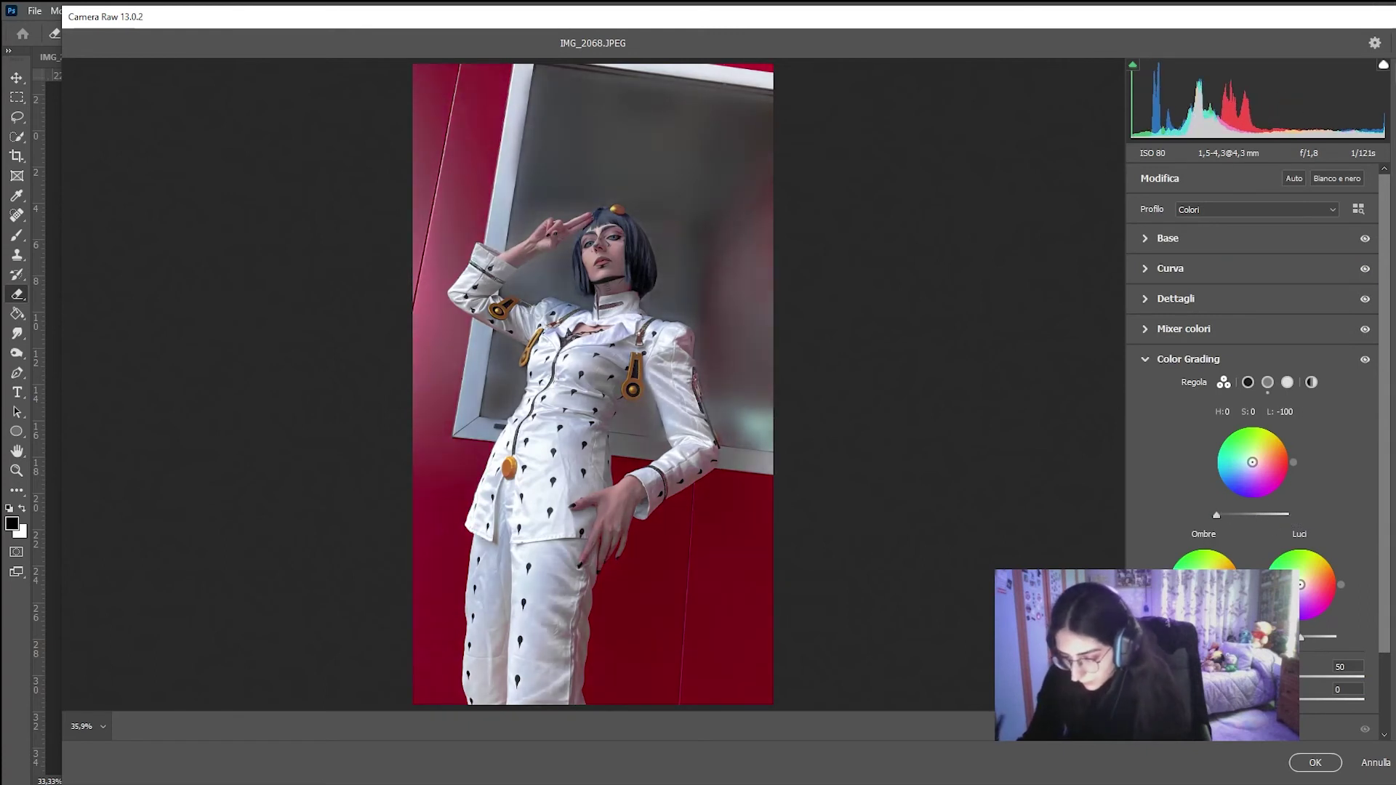
mouse_move(1204, 637)
mouse_down()
mouse_move(1240, 636)
mouse_move(1196, 636)
mouse_up()
mouse_move(1204, 567)
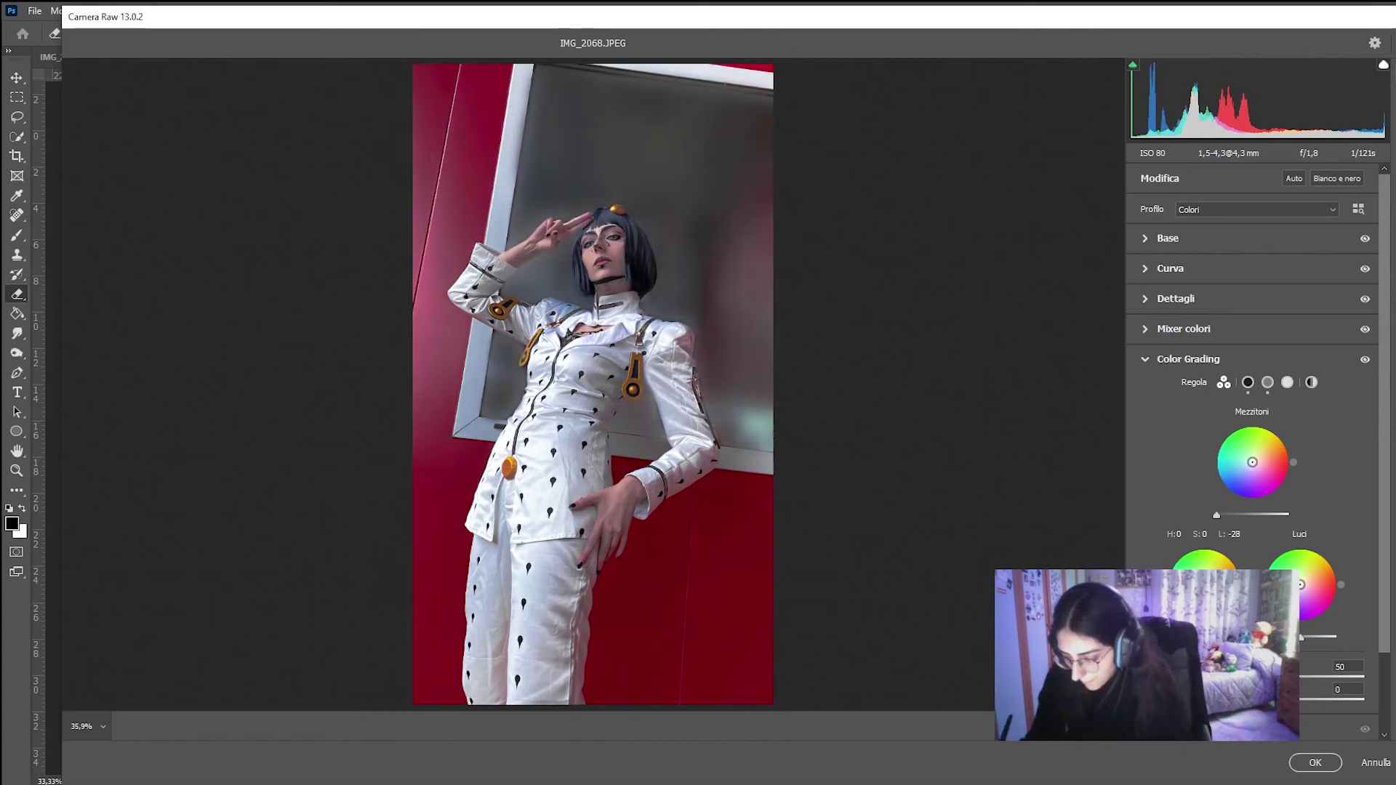
drag(1304, 642, 1310, 638)
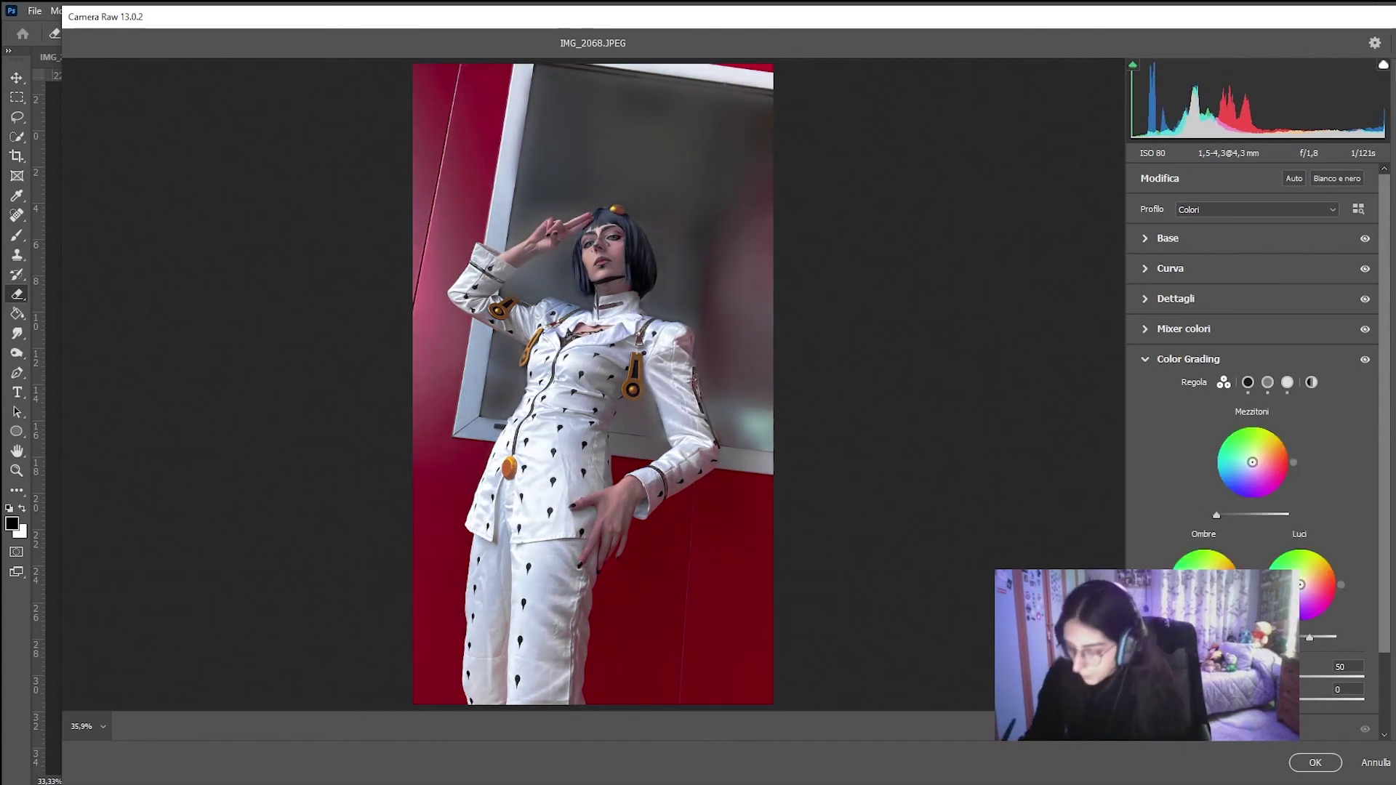
drag(1201, 588, 1210, 573)
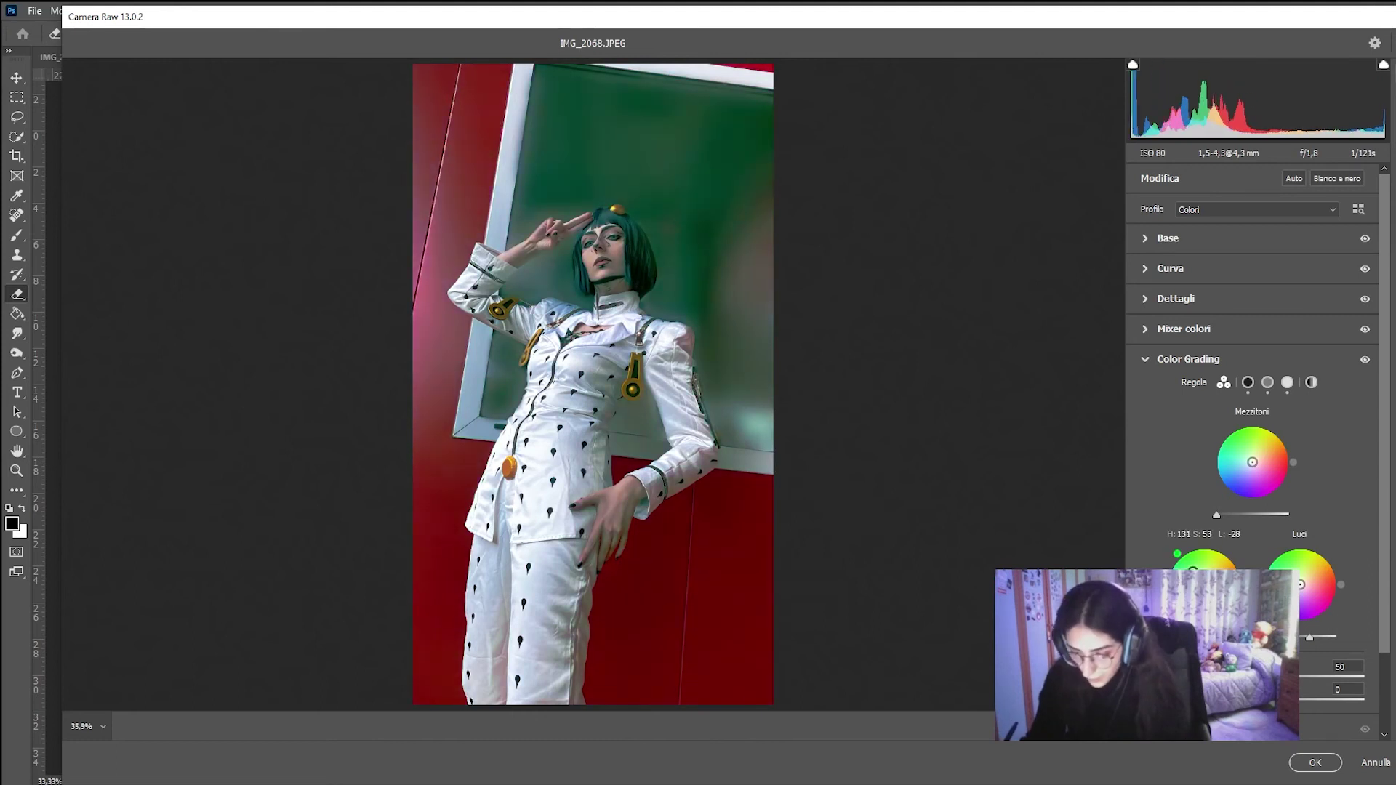
mouse_move(1210, 573)
mouse_down()
mouse_move(1225, 594)
mouse_move(1207, 582)
mouse_up()
mouse_move(1301, 585)
mouse_down()
mouse_move(1328, 591)
mouse_move(1296, 593)
mouse_up()
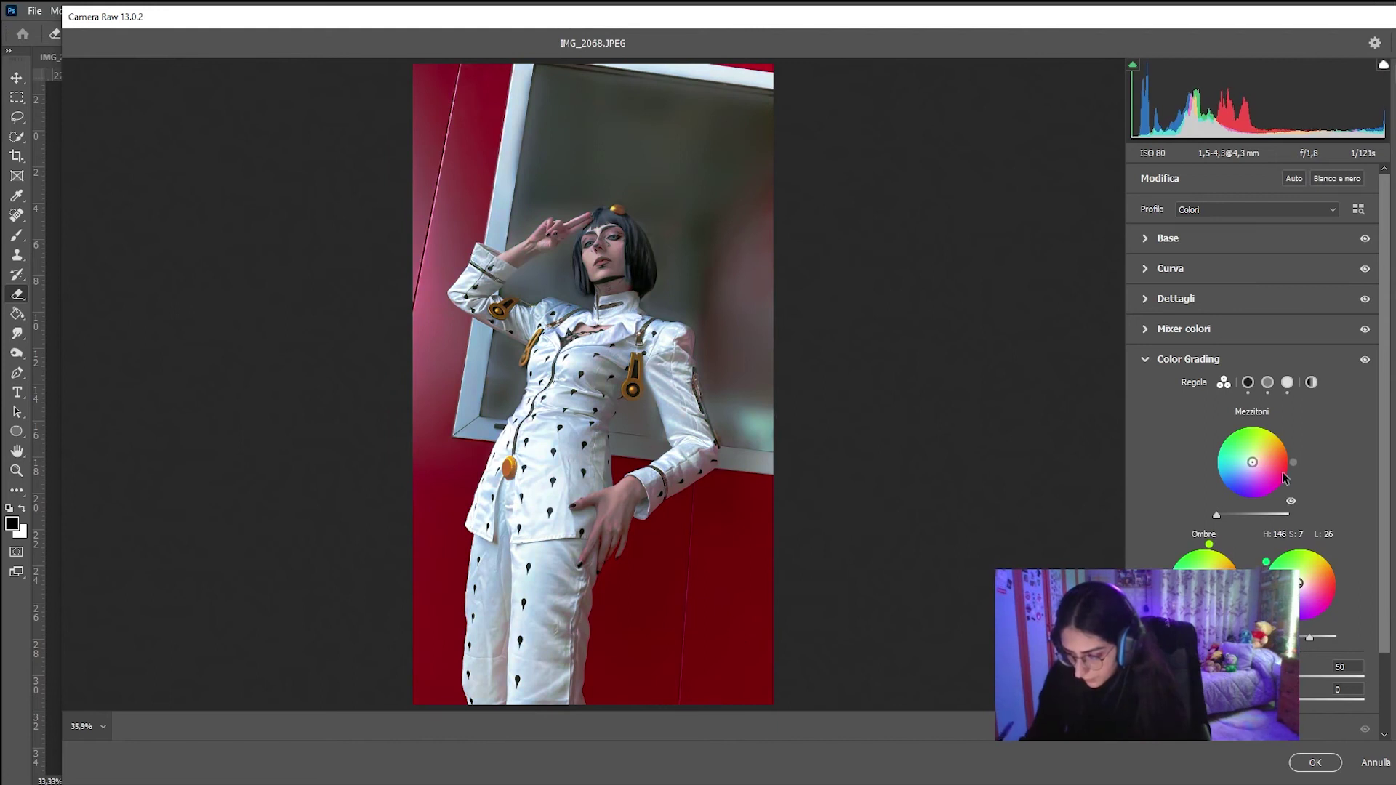
drag(1253, 462, 1251, 468)
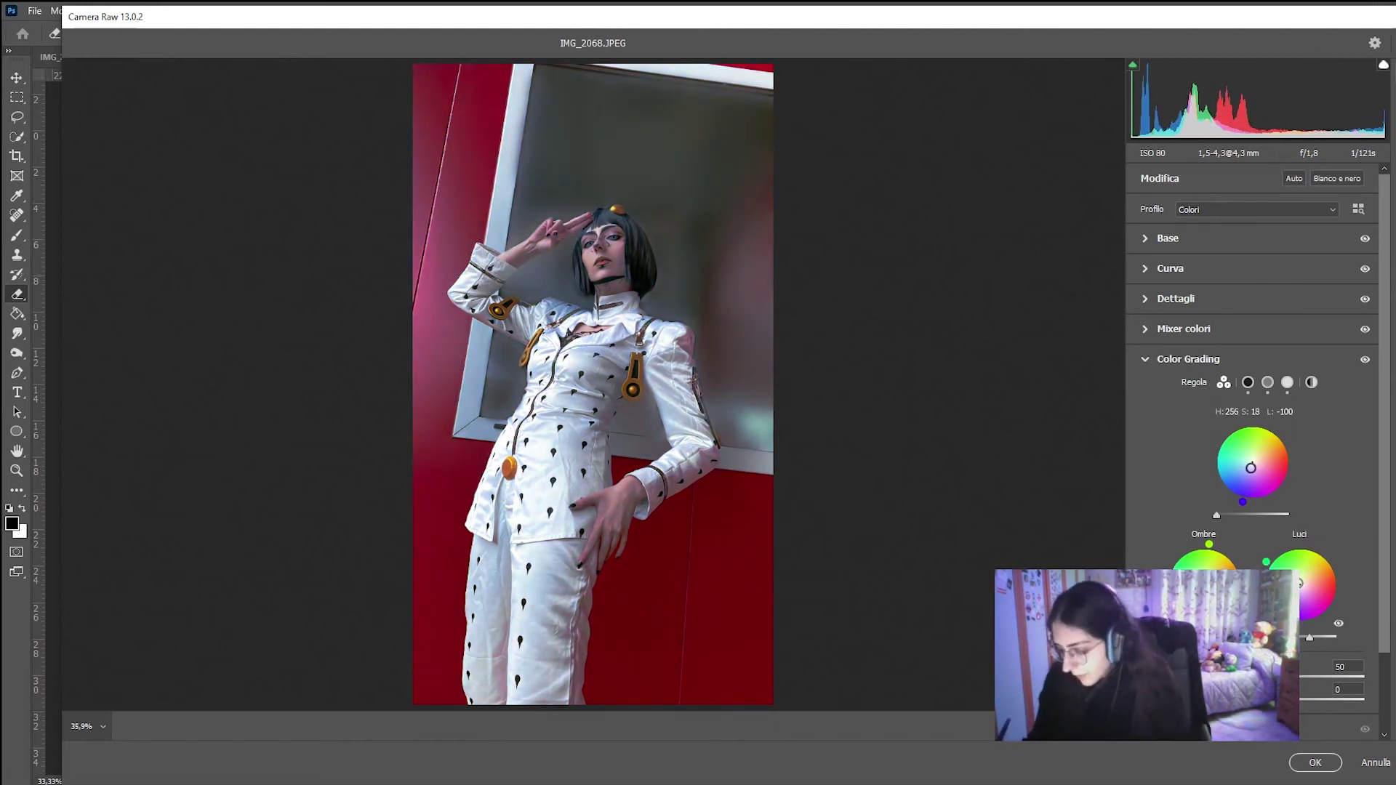
Step: Set color grading blending to 85 and balance to +7
mouse_move(1333, 677)
mouse_down()
mouse_move(1377, 686)
mouse_move(1343, 676)
mouse_up()
key(Tab)
text(-42)
key(Return)
text(7)
key(Return)
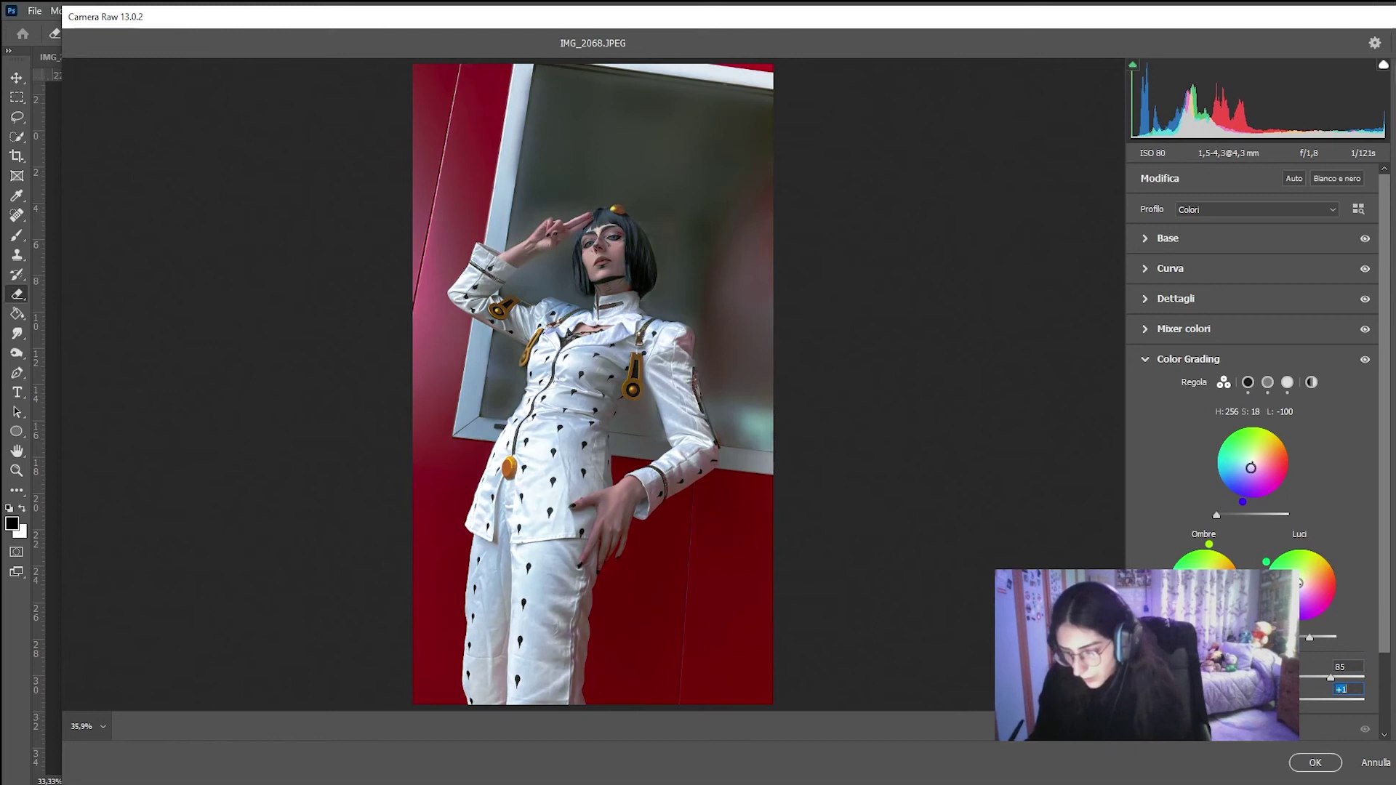
Step: Try a lens distortion adjustment in the Optics panel
scroll(1387, 562, down, 2)
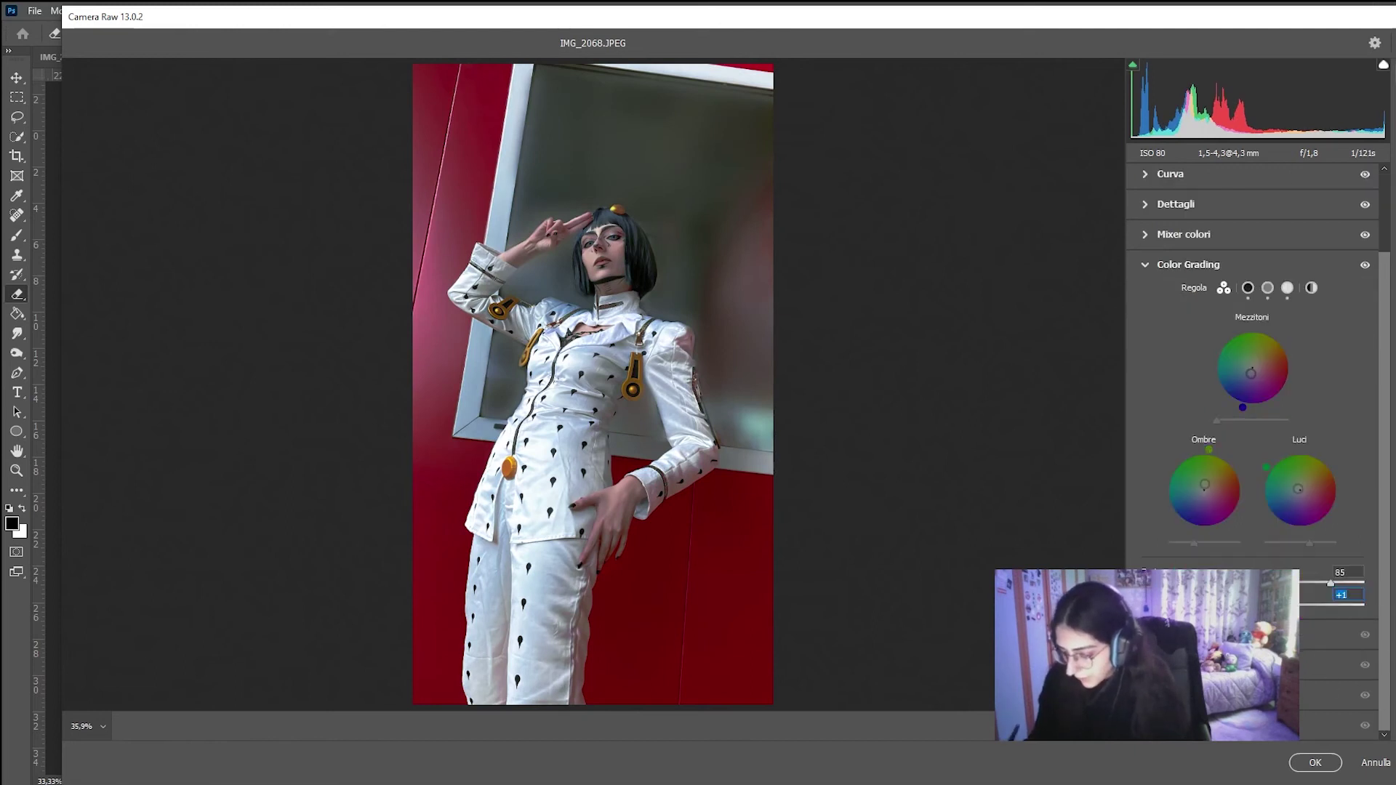
click(1171, 268)
mouse_move(1254, 430)
mouse_down()
mouse_move(1325, 426)
mouse_move(1220, 430)
mouse_up()
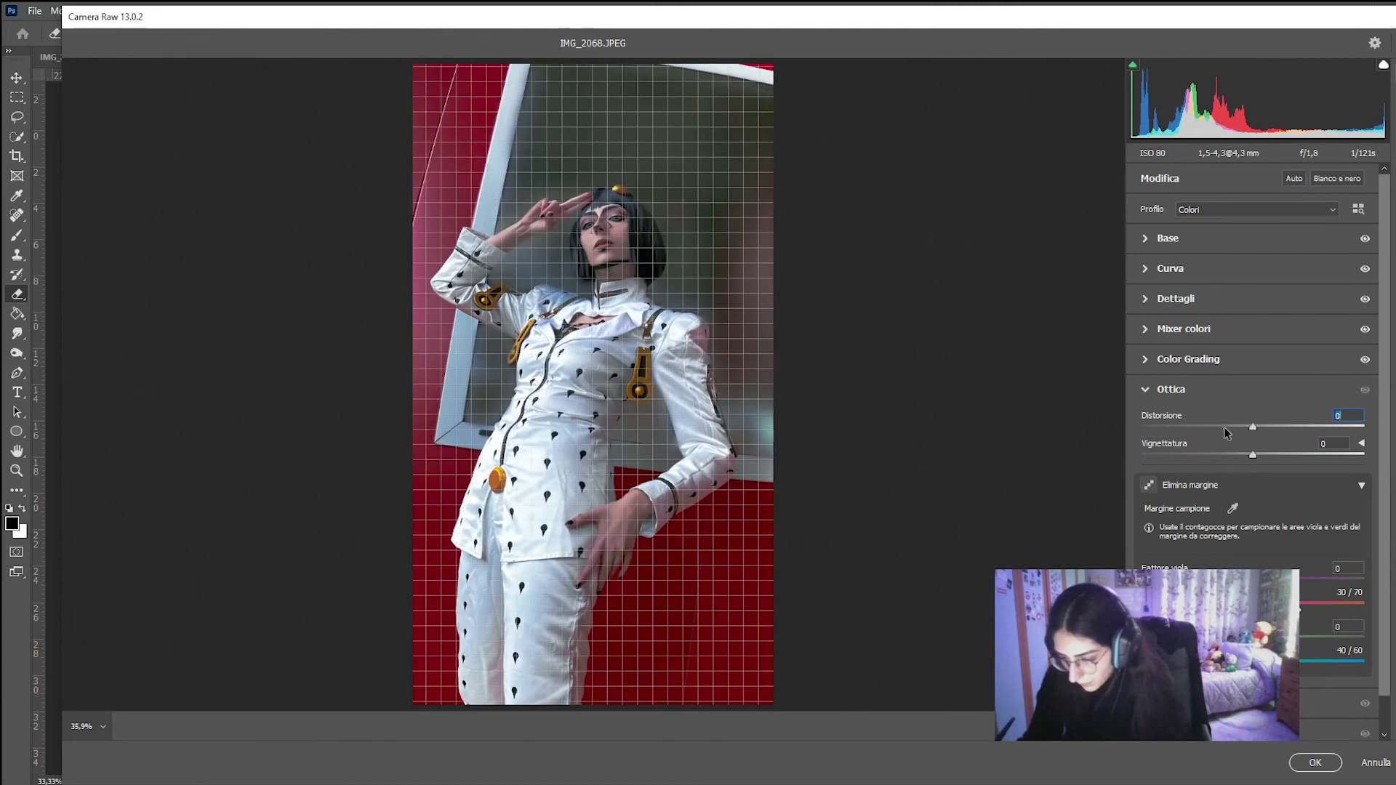
Step: Reset distortion to 0, set lens vignetting to about -69, and try a vertical perspective tilt
double_click(1222, 427)
drag(1253, 455, 1167, 456)
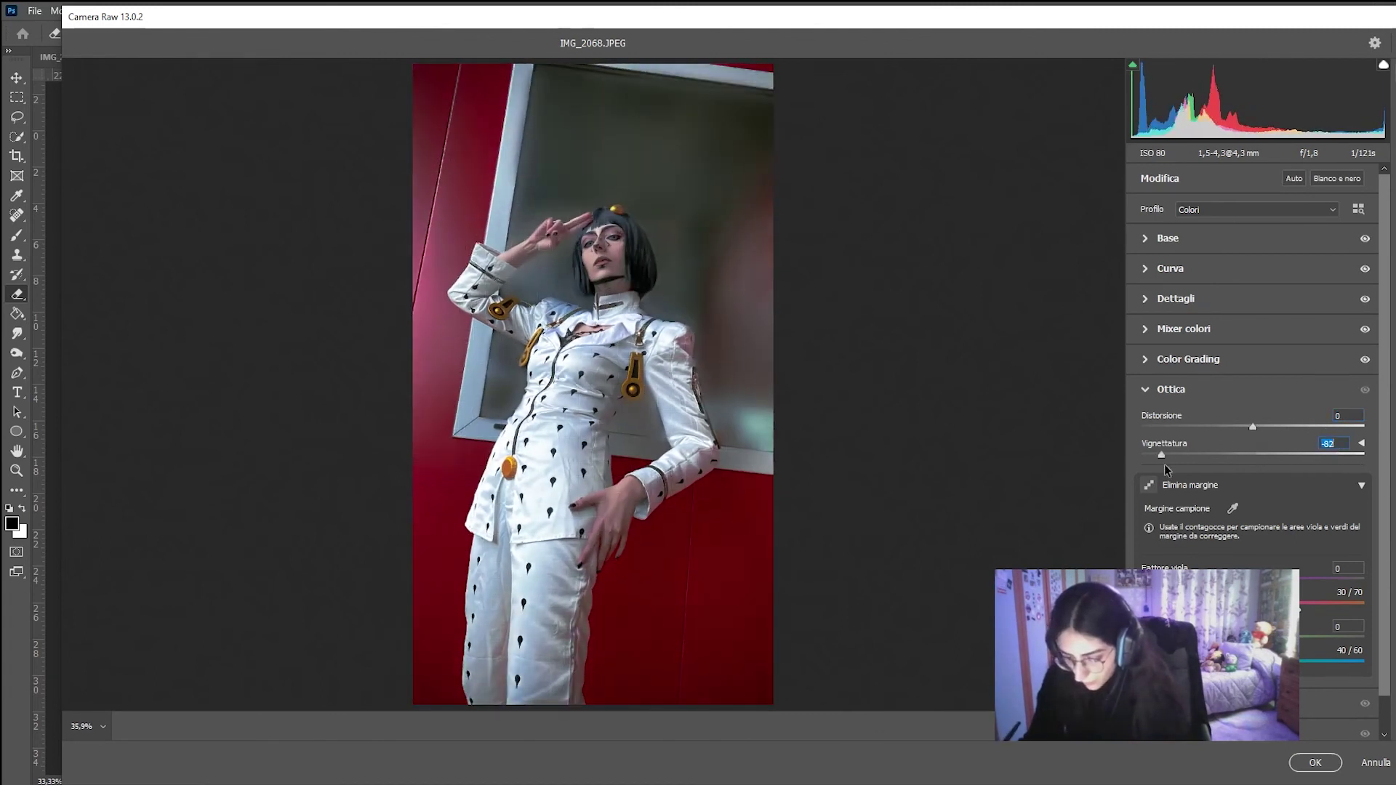
drag(1320, 443, 1328, 442)
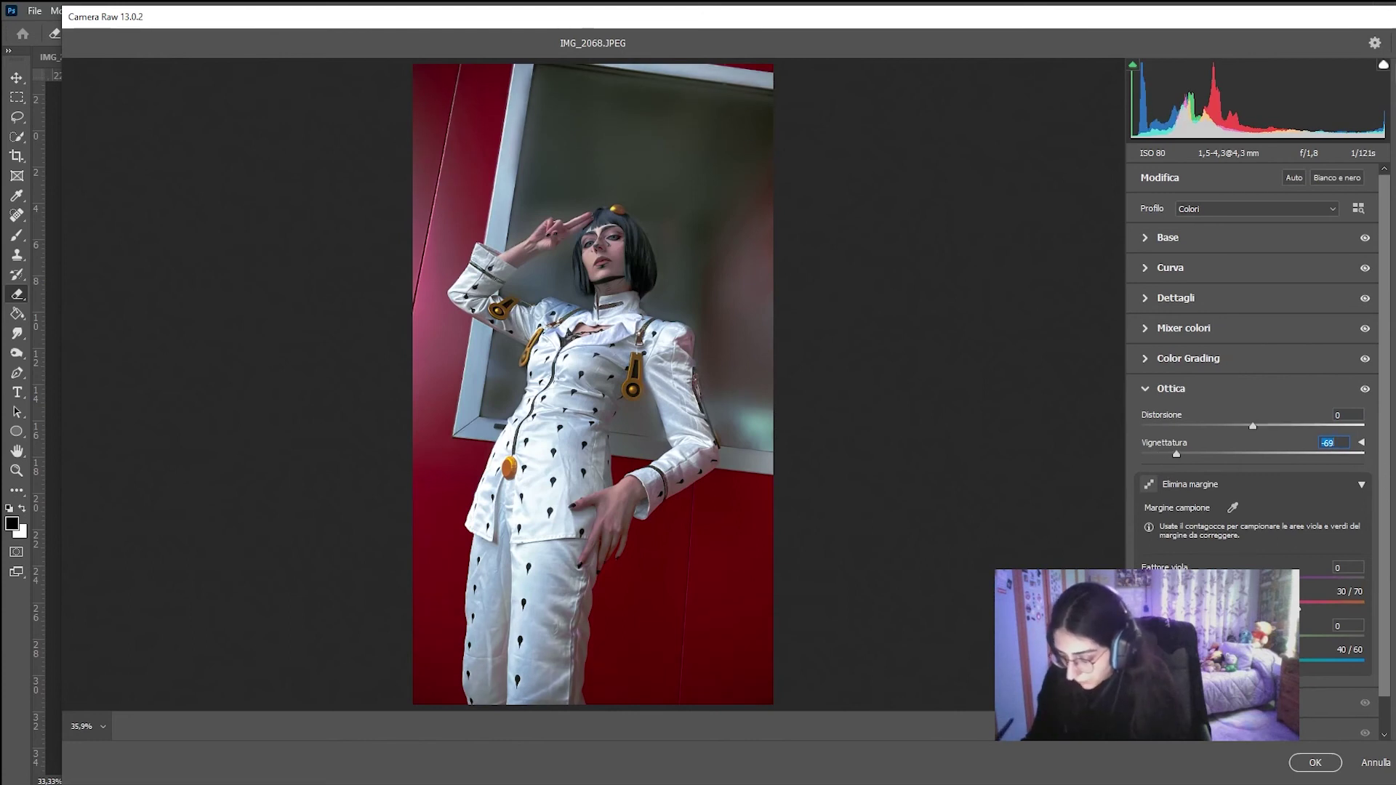
click(1180, 703)
mouse_move(1253, 553)
mouse_down()
mouse_move(1308, 558)
mouse_move(1146, 598)
mouse_up()
Step: Reset the Vertical, Horizontal, Rotate and Aspect geometry sliders to 0
double_click(1268, 553)
double_click(1271, 575)
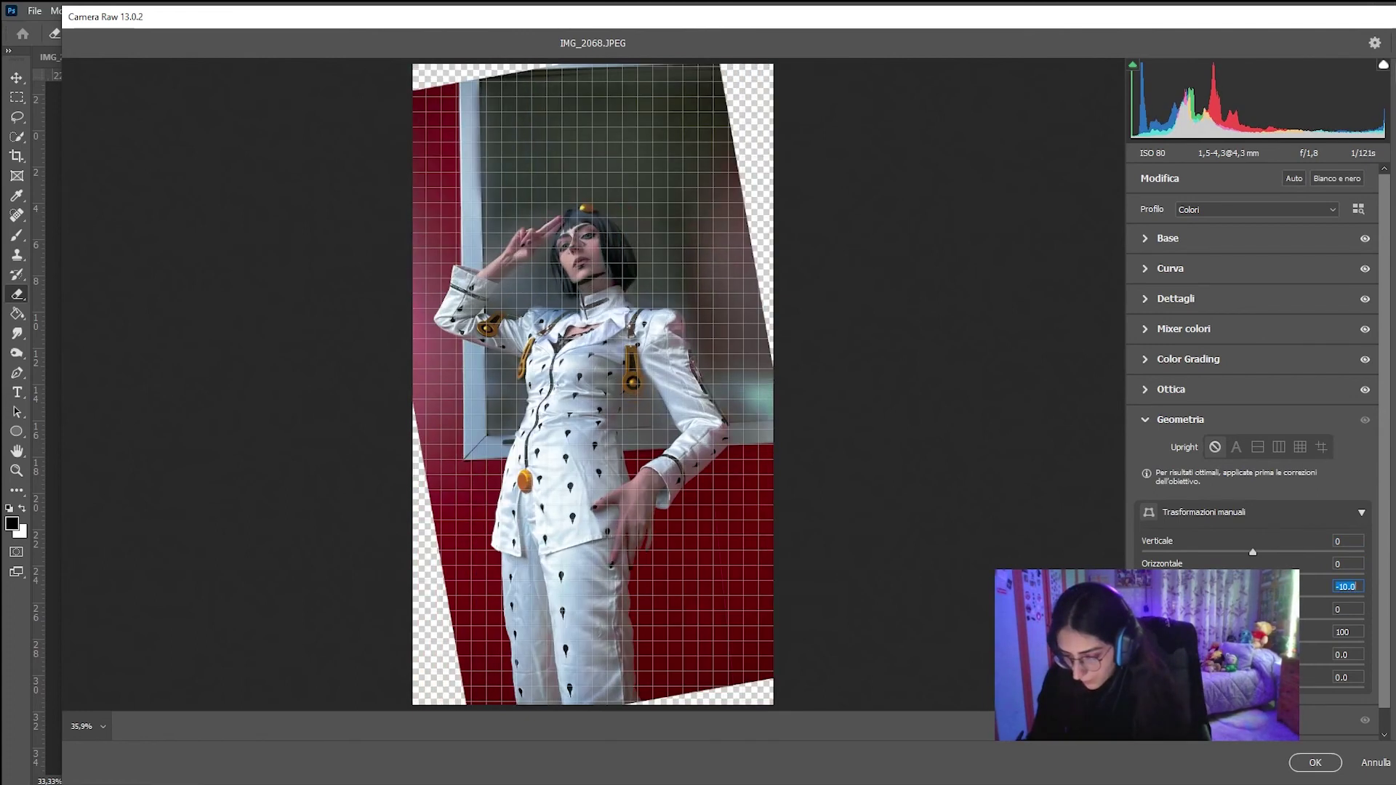
double_click(1145, 598)
drag(1253, 620, 1307, 624)
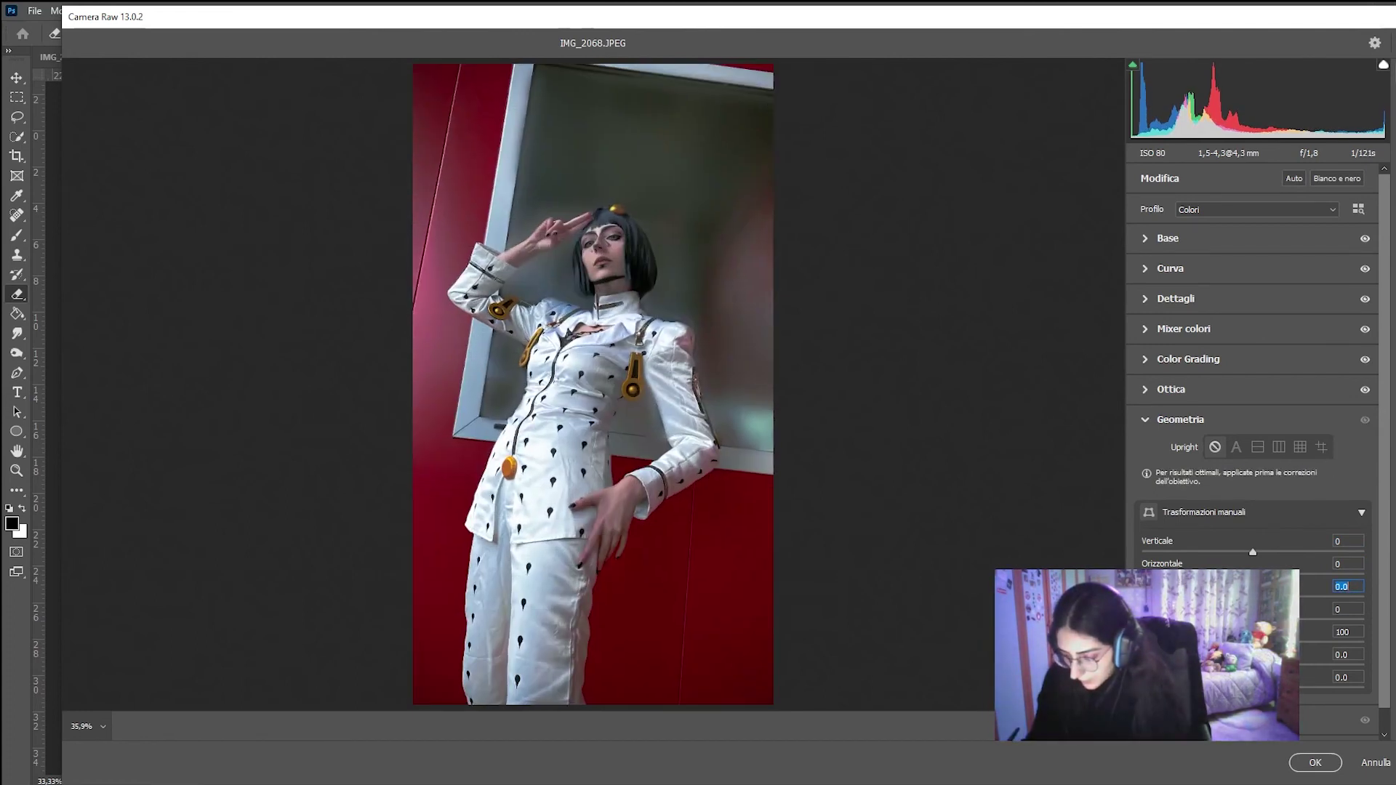
drag(1307, 623, 1152, 621)
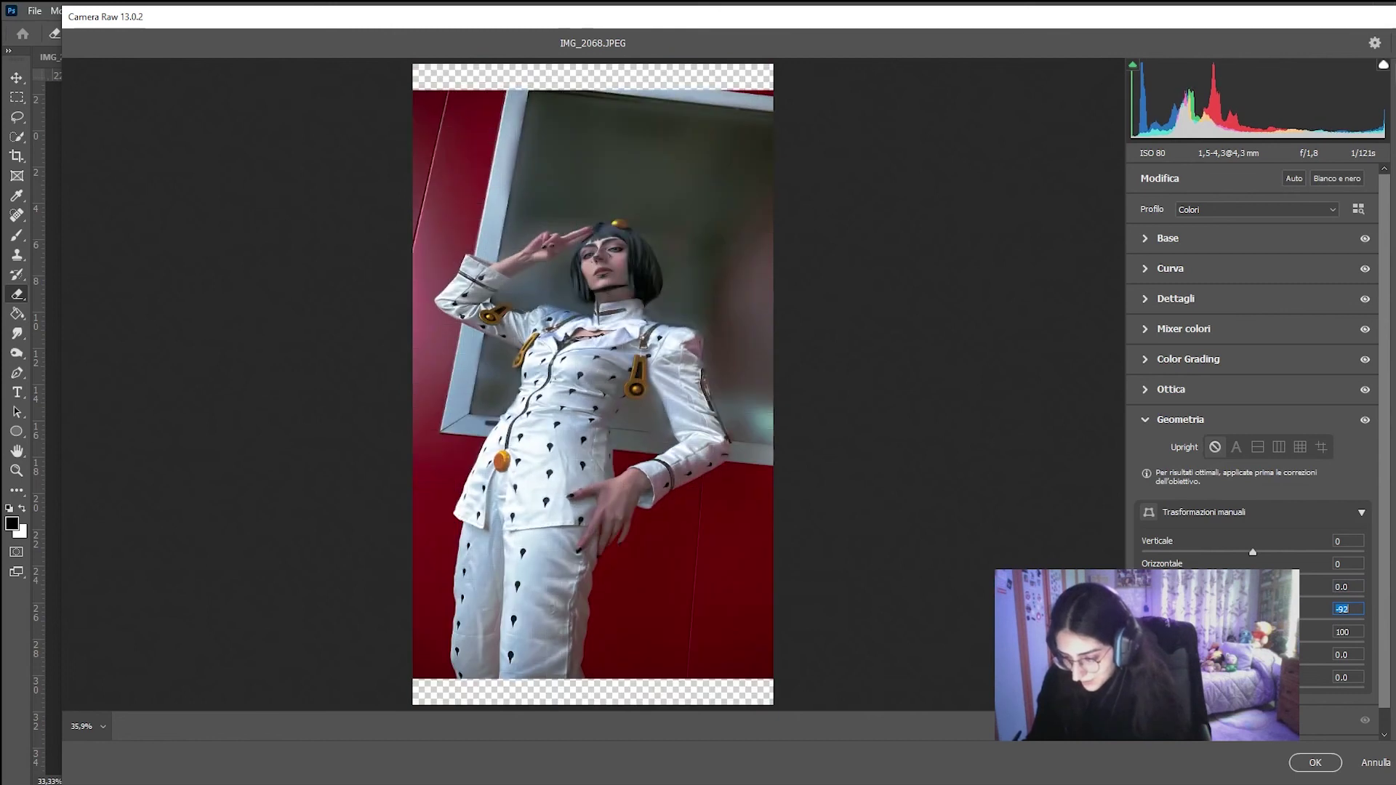
text(0)
Step: Set geometry Scale to 119 and Offset Y to -10.2
drag(1252, 645, 1289, 646)
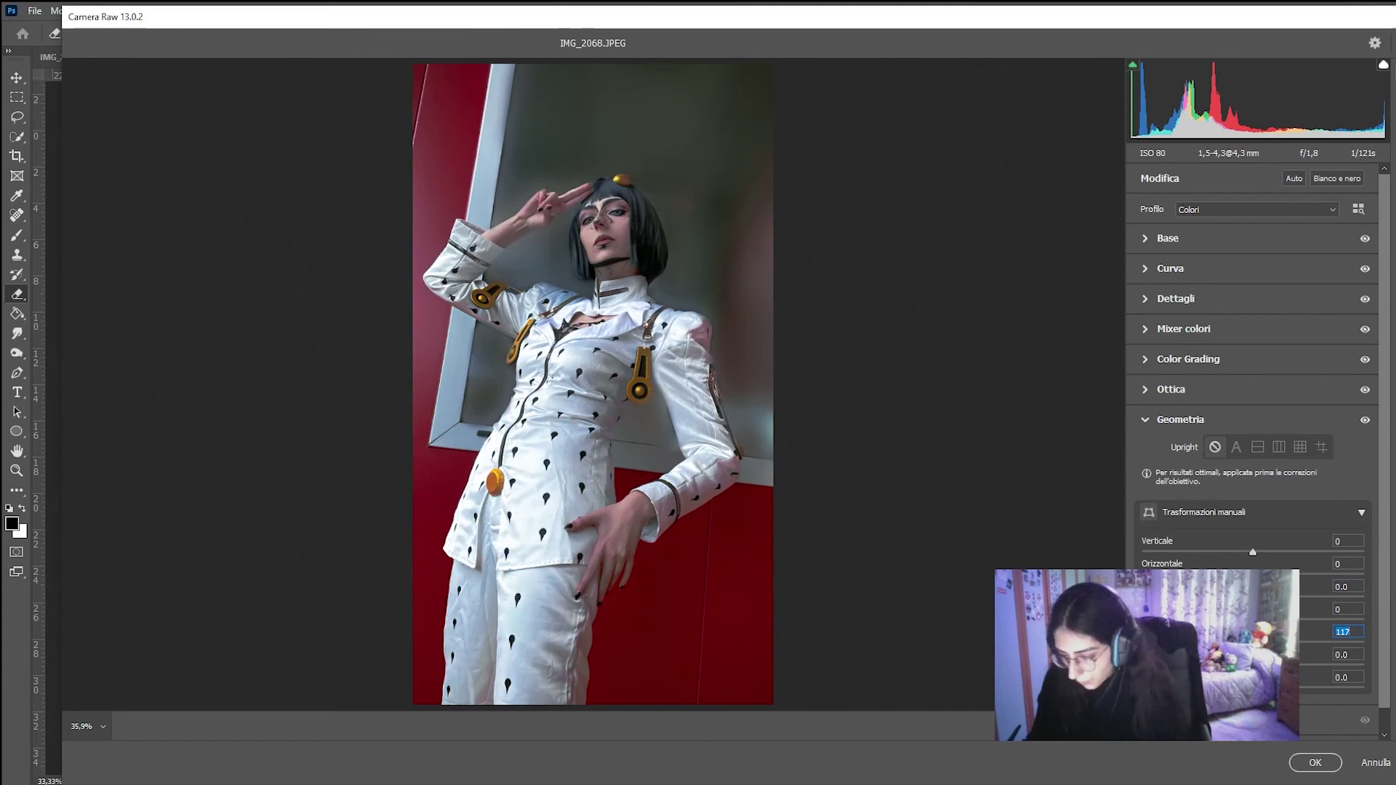
key(Tab)
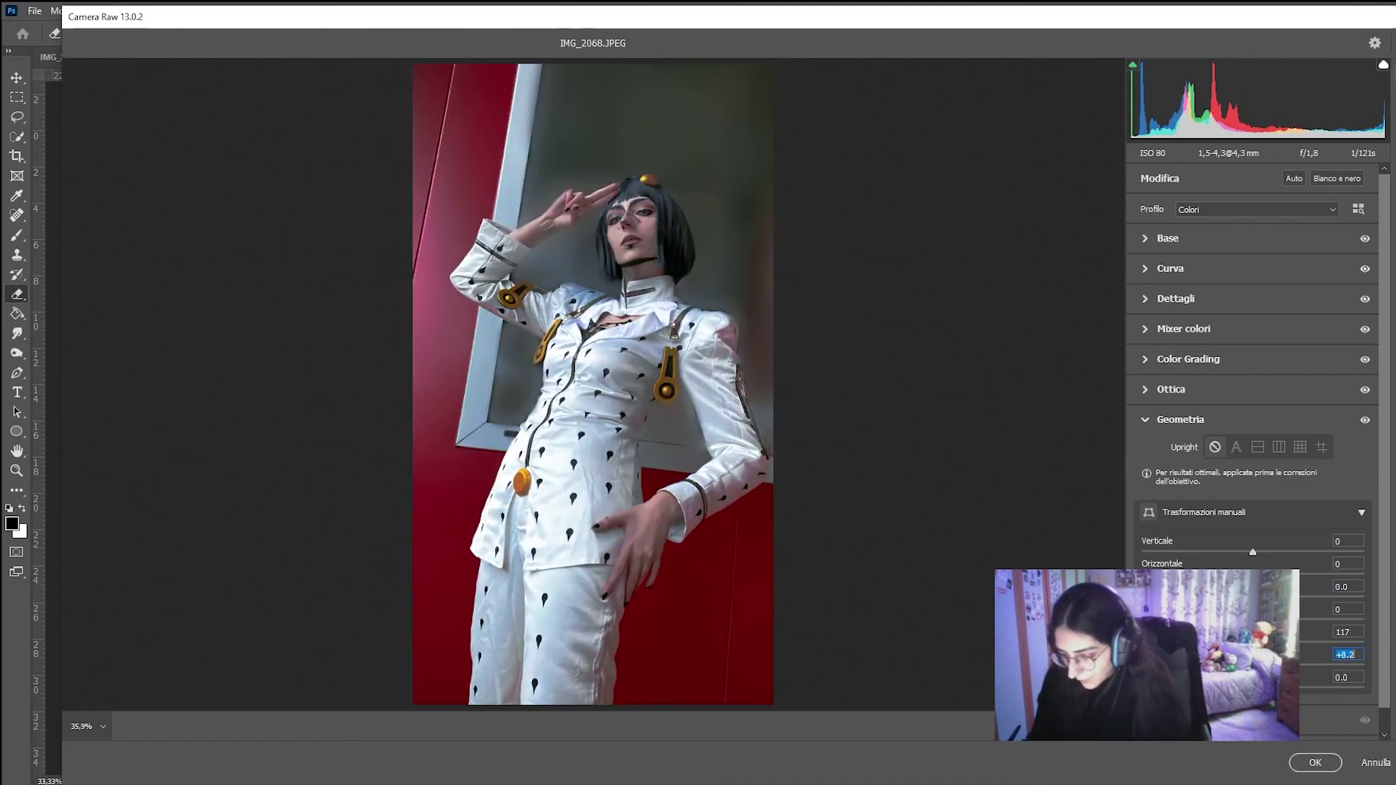
text(0)
key(Return)
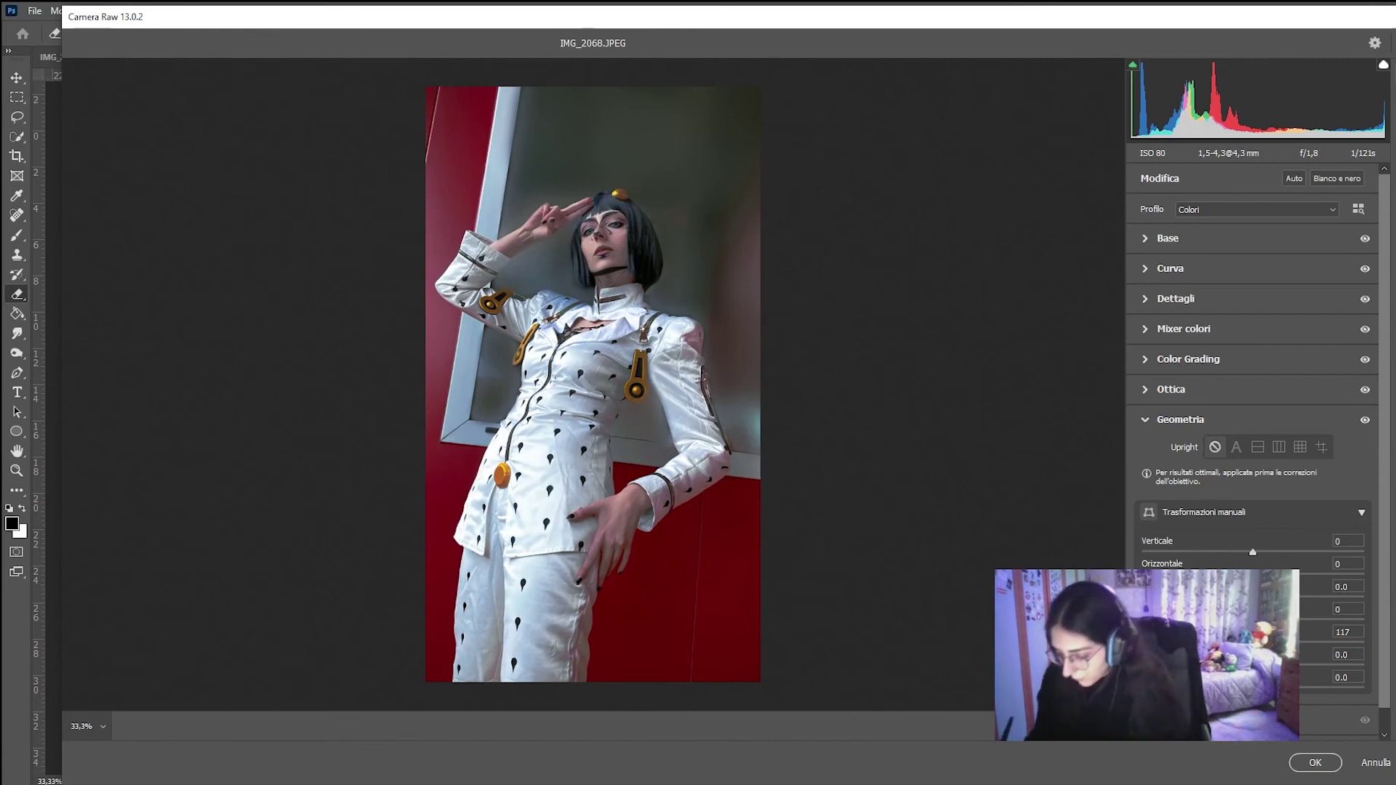
key(Tab)
text(-10.2)
key(Down)
key(Down)
key(Down)
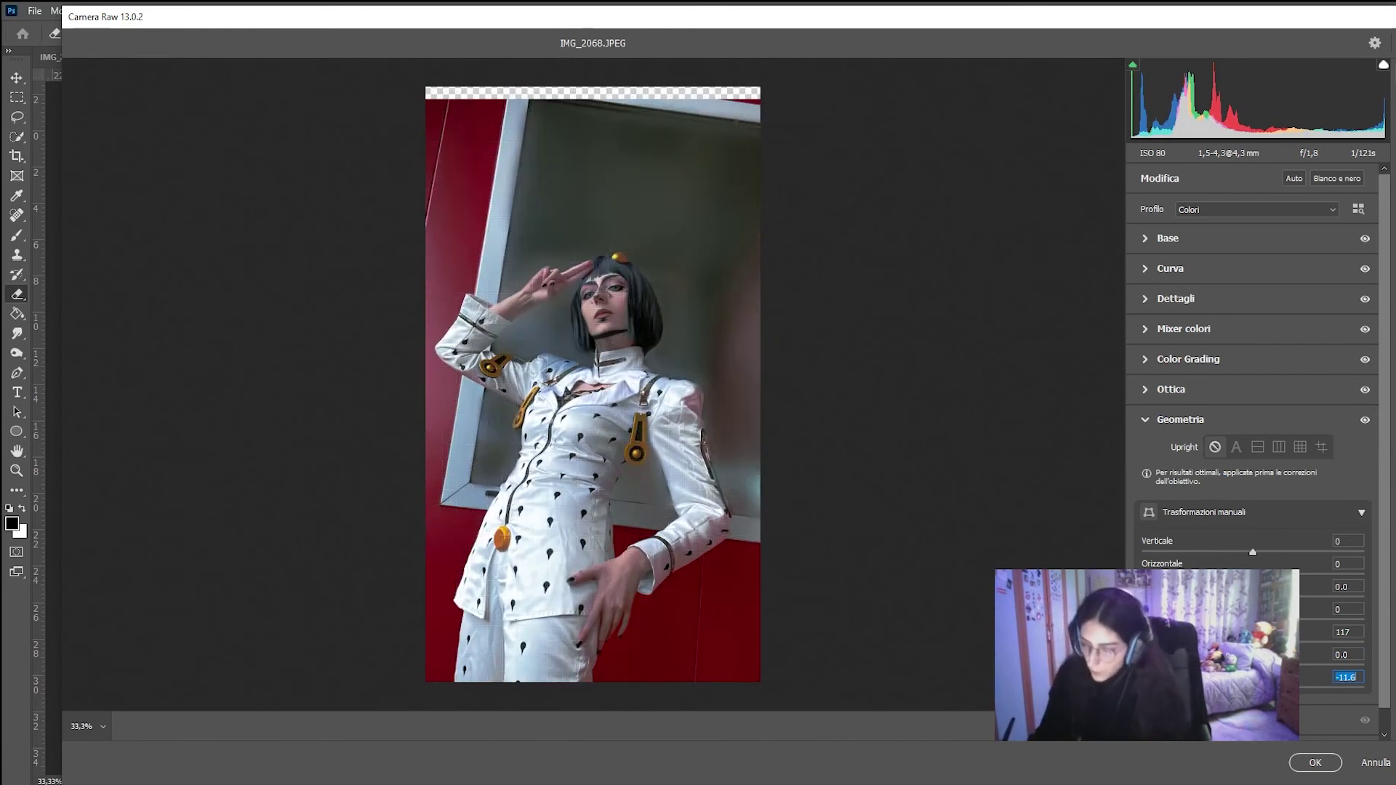
key(Up)
key(Up)
key(Up)
key(Up)
key(Up)
key(Up)
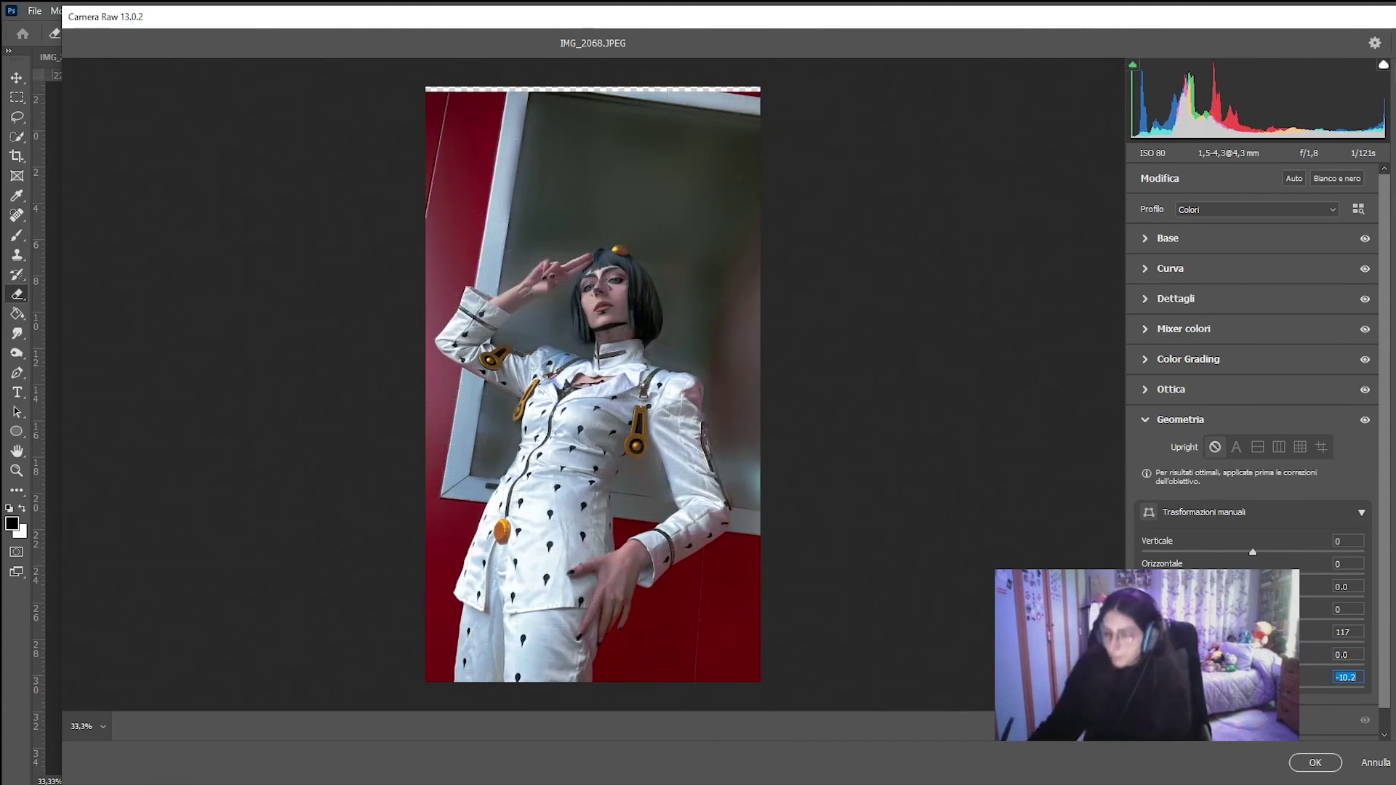
key(shift+Tab)
key(shift+Tab)
key(Up)
key(Up)
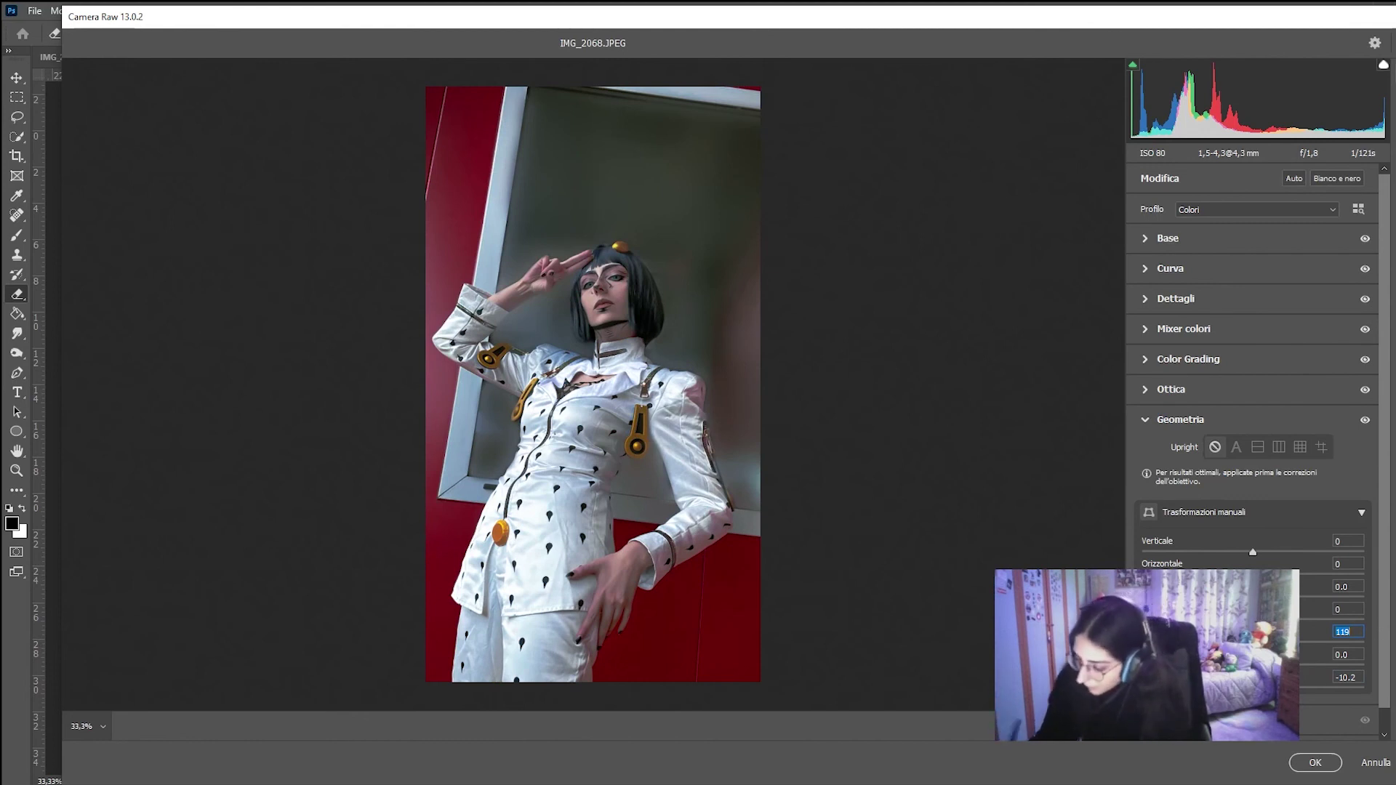
Step: Add grain 8 and a -20 post-crop vignette with midpoint 42
click(1237, 720)
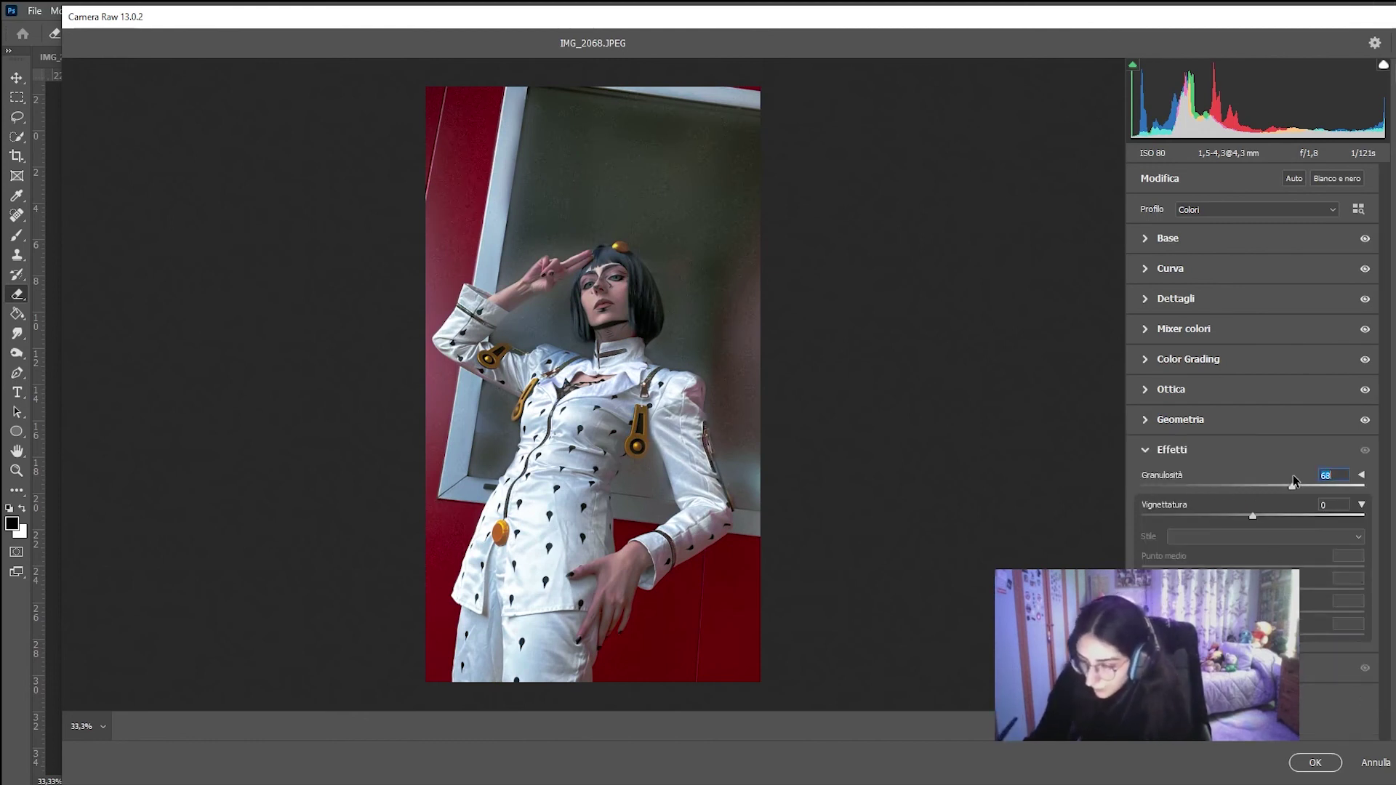
text(8)
drag(1268, 517, 1230, 516)
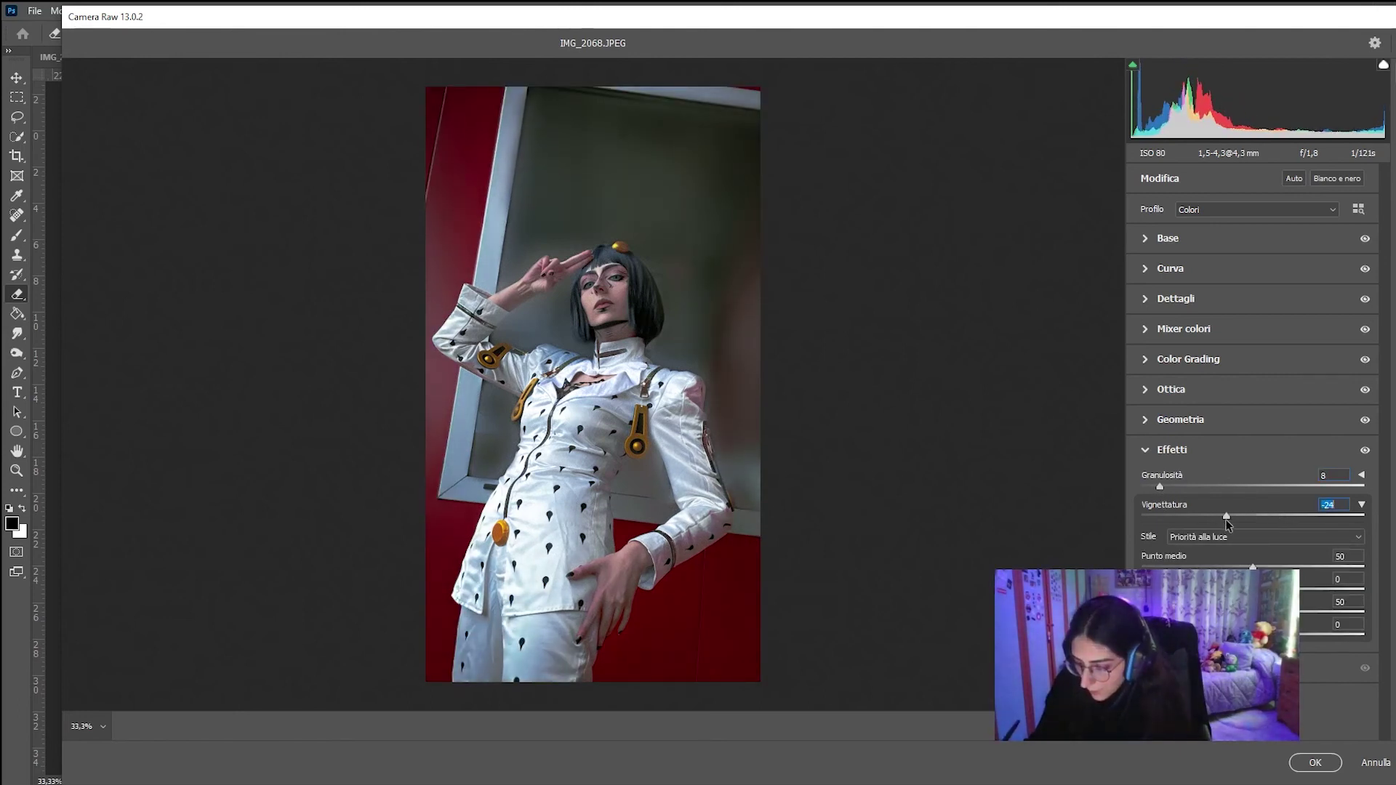
mouse_move(1254, 566)
mouse_down()
mouse_move(1228, 567)
mouse_move(1393, 608)
mouse_up()
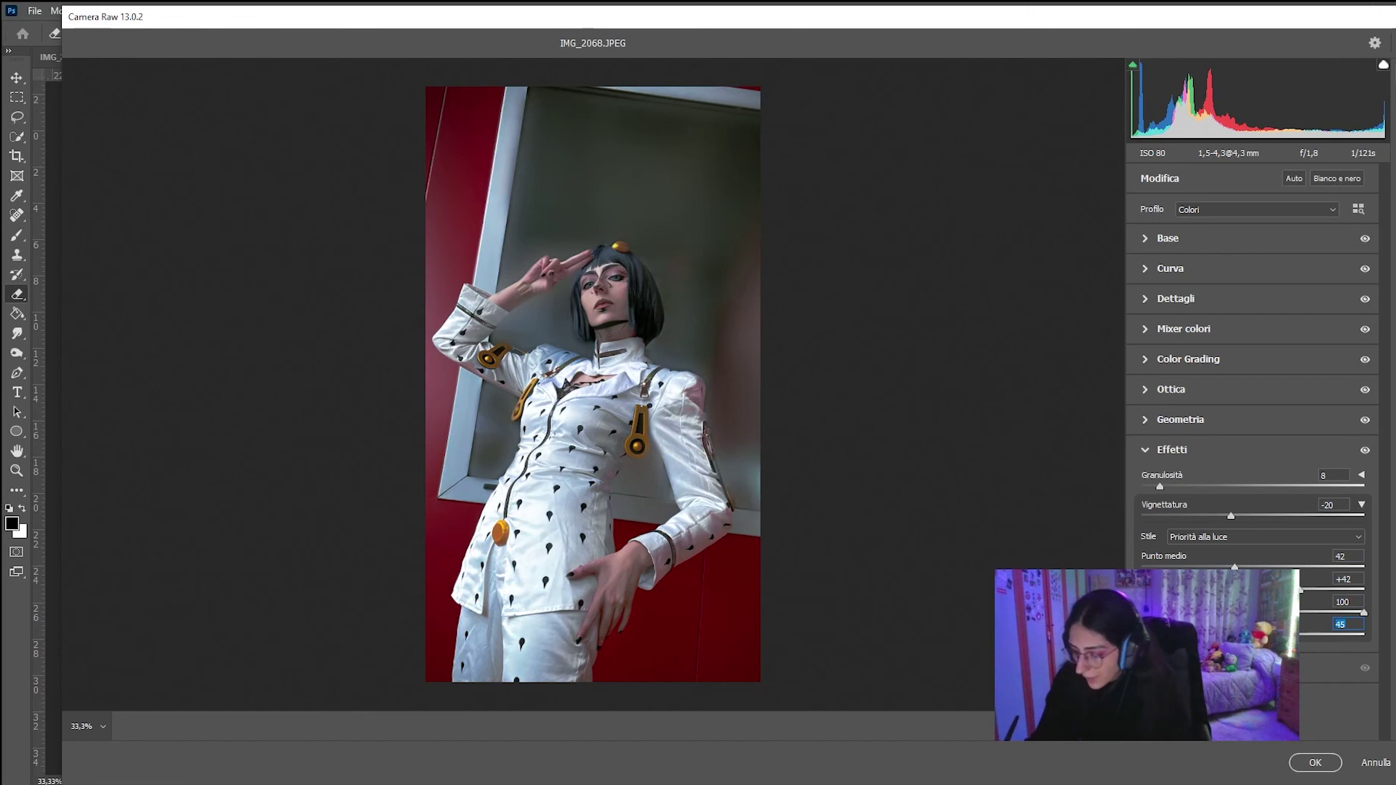
click(1236, 668)
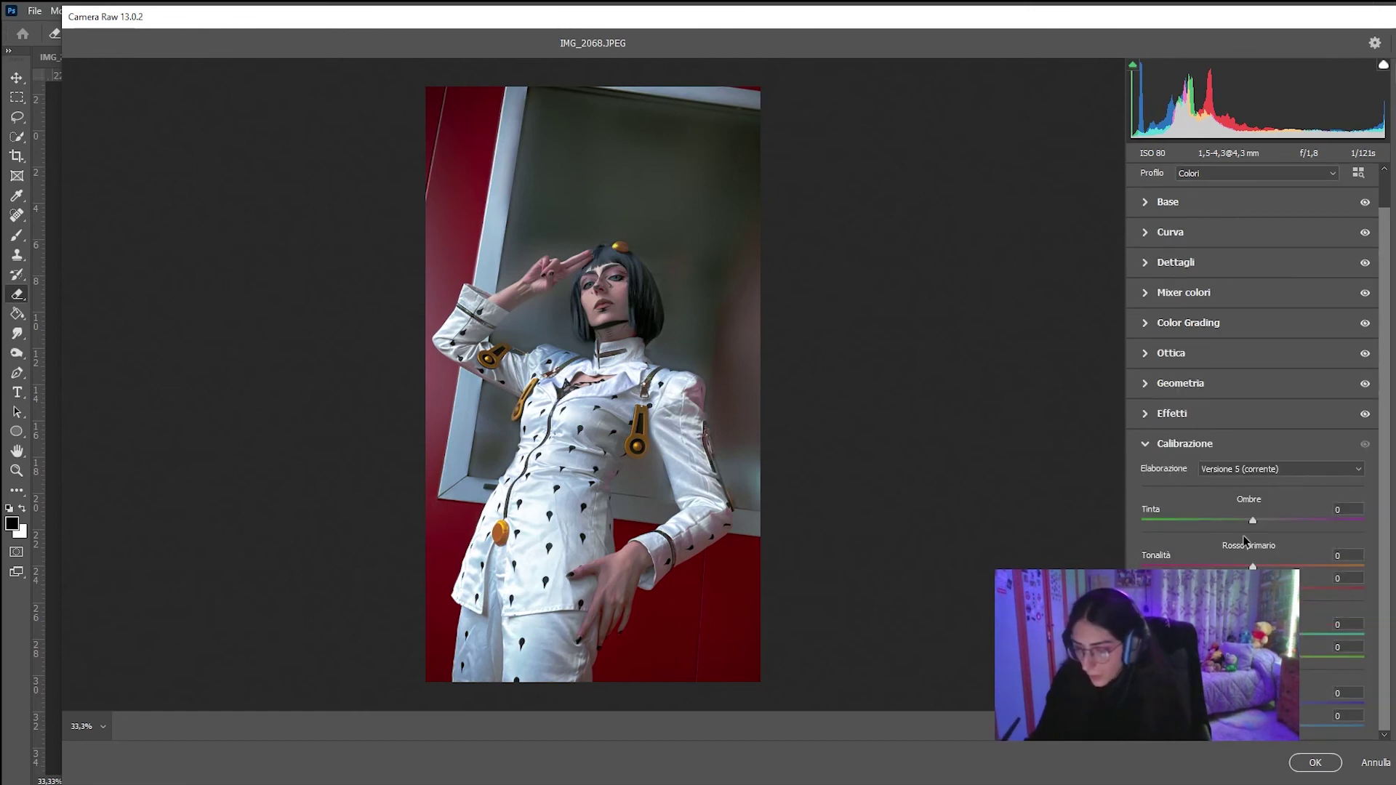
Step: Set calibration shadow tint to +63 and shift red and blue primary hue and saturation
mouse_move(1253, 523)
mouse_down()
mouse_move(1364, 524)
mouse_move(1160, 523)
mouse_move(1328, 522)
mouse_up()
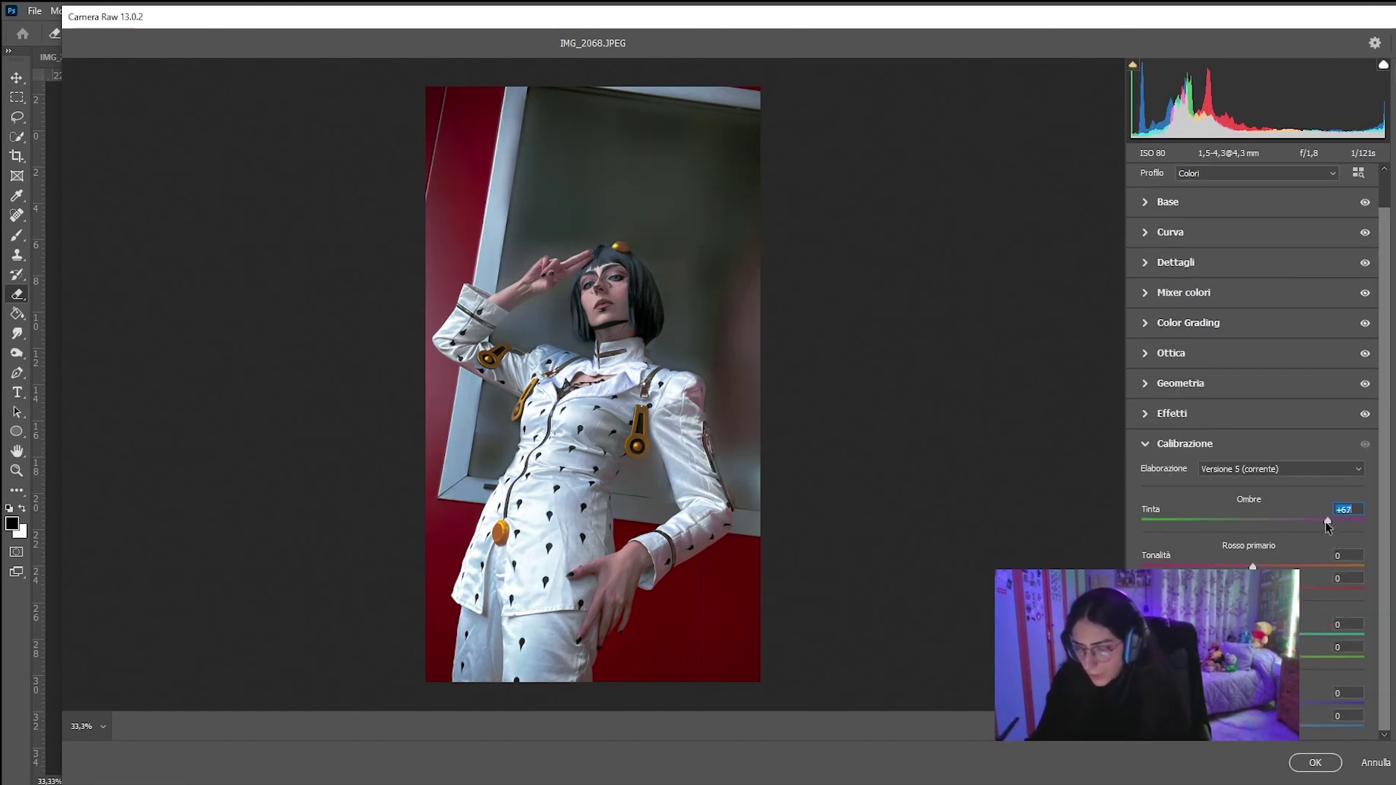
mouse_move(1253, 566)
mouse_down()
mouse_move(1367, 558)
mouse_move(1178, 564)
mouse_move(1242, 561)
mouse_move(1350, 586)
mouse_move(1256, 588)
mouse_move(1246, 634)
mouse_move(1355, 653)
mouse_move(1291, 657)
mouse_up()
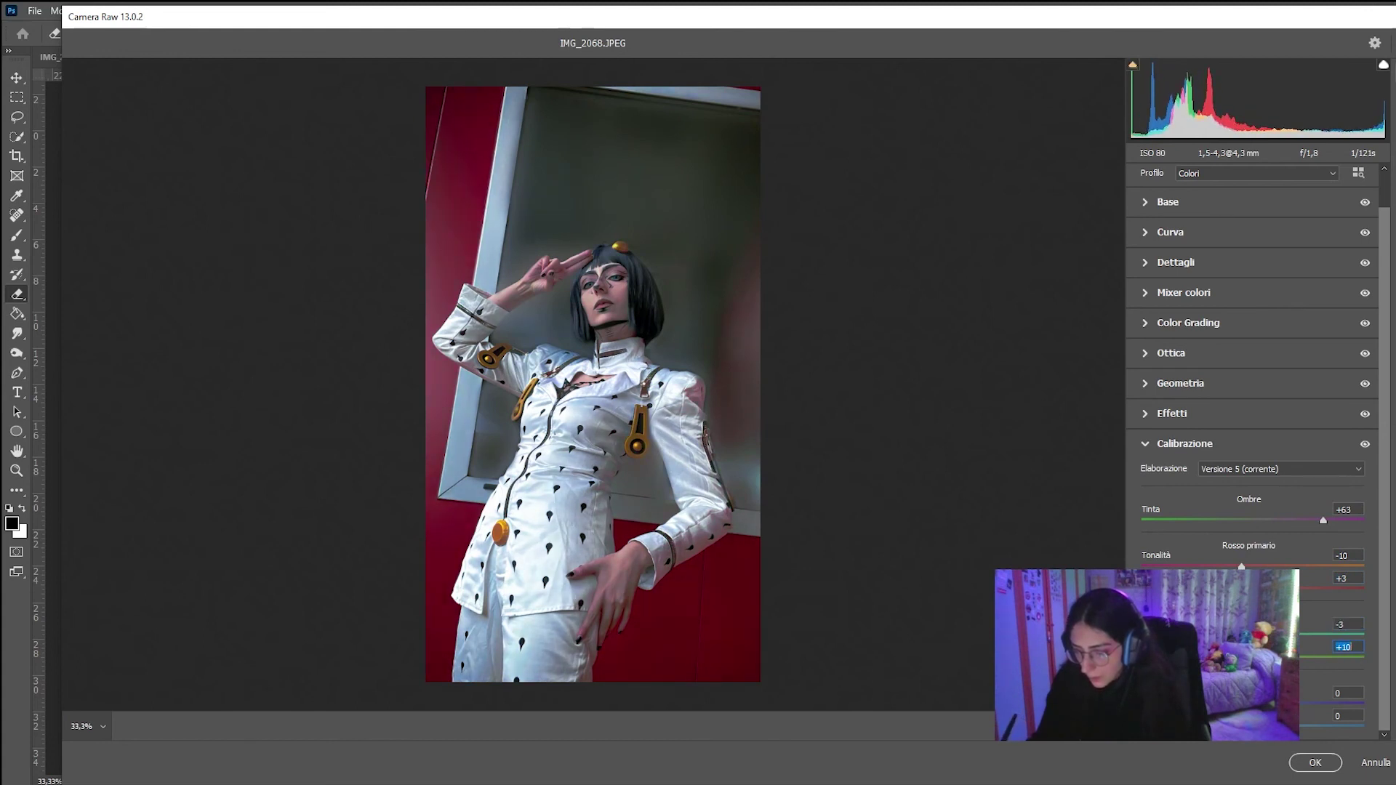
drag(1253, 702, 1230, 703)
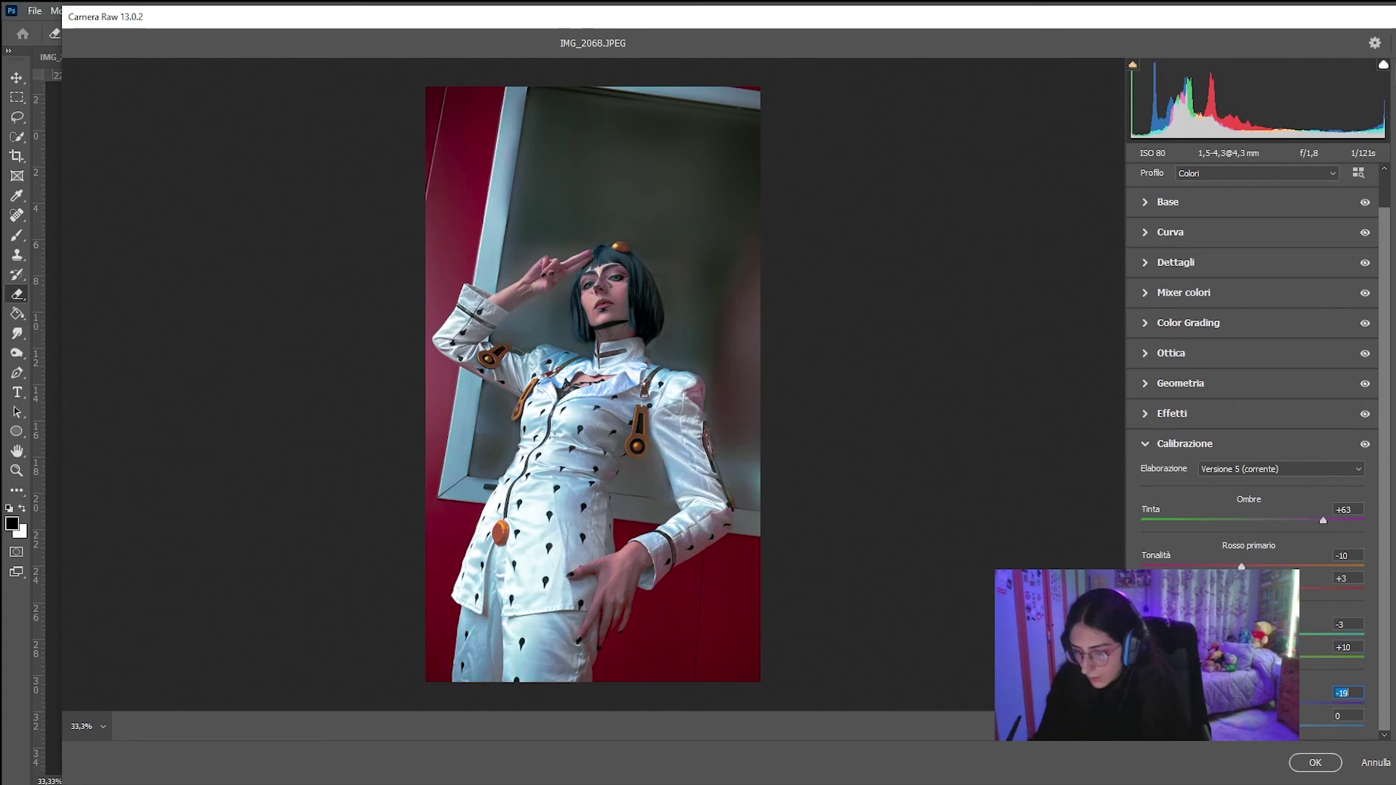
mouse_move(1231, 703)
mouse_down()
mouse_move(1268, 726)
mouse_move(1246, 742)
mouse_up()
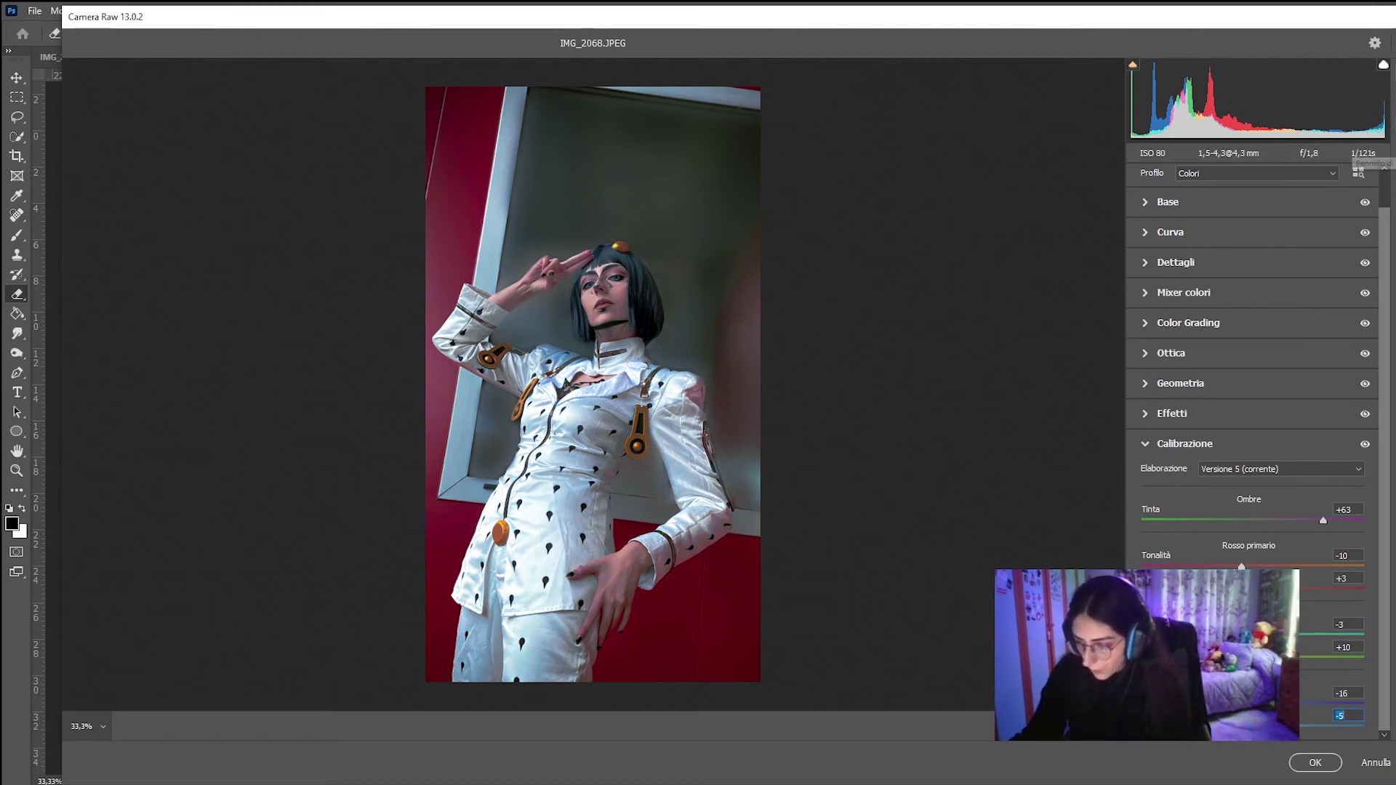
click(1384, 156)
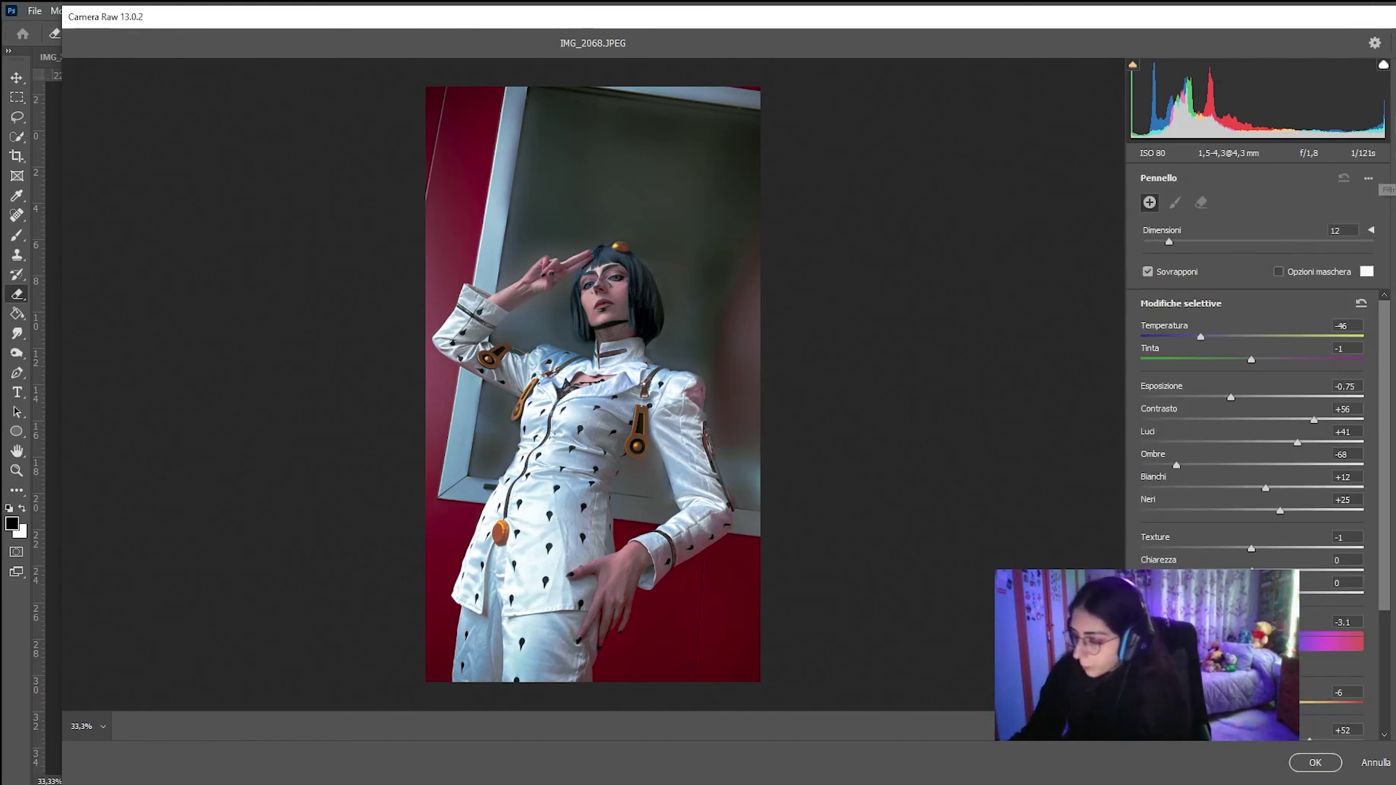
Step: Draw a graduated filter tilted diagonally across the upper photo, with its local adjustments zeroed
click(1386, 176)
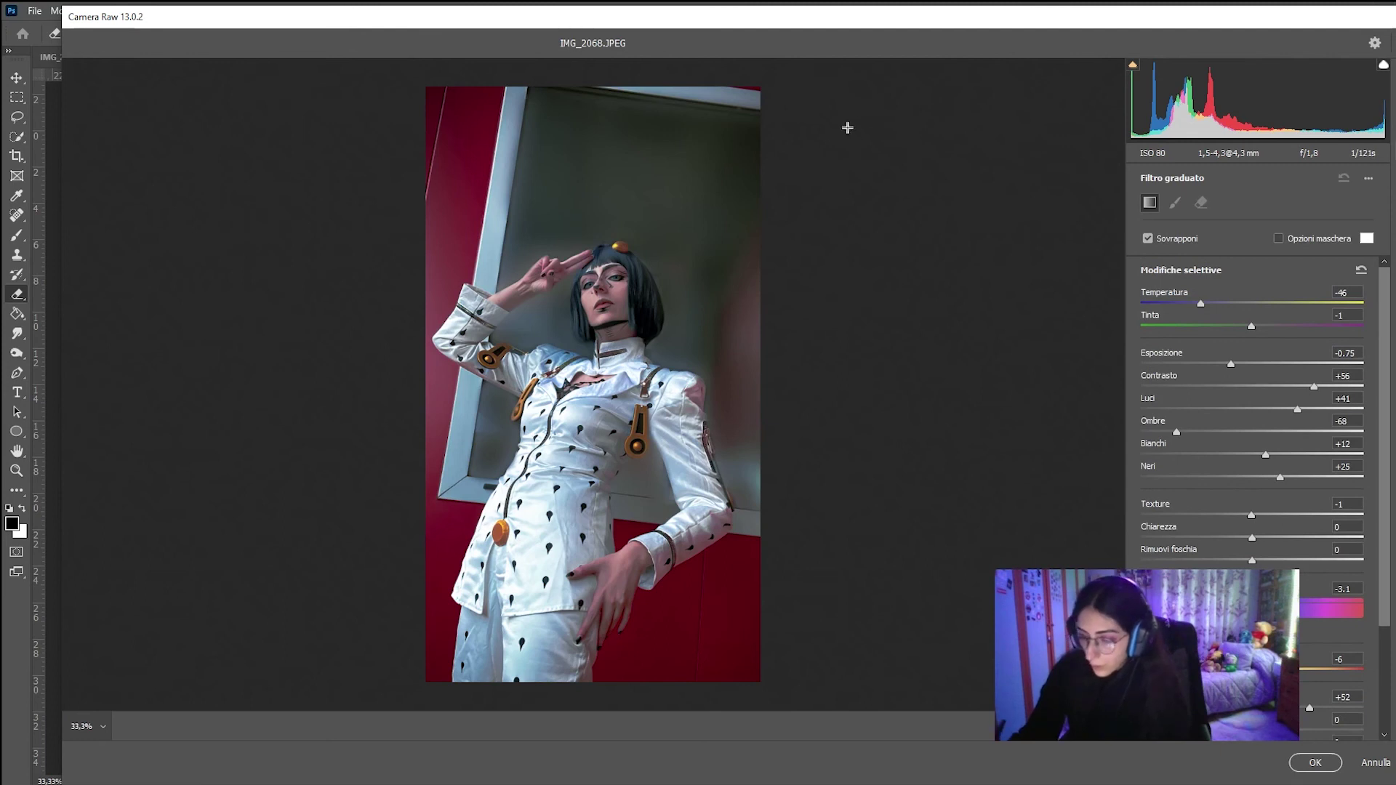
drag(807, 101, 429, 281)
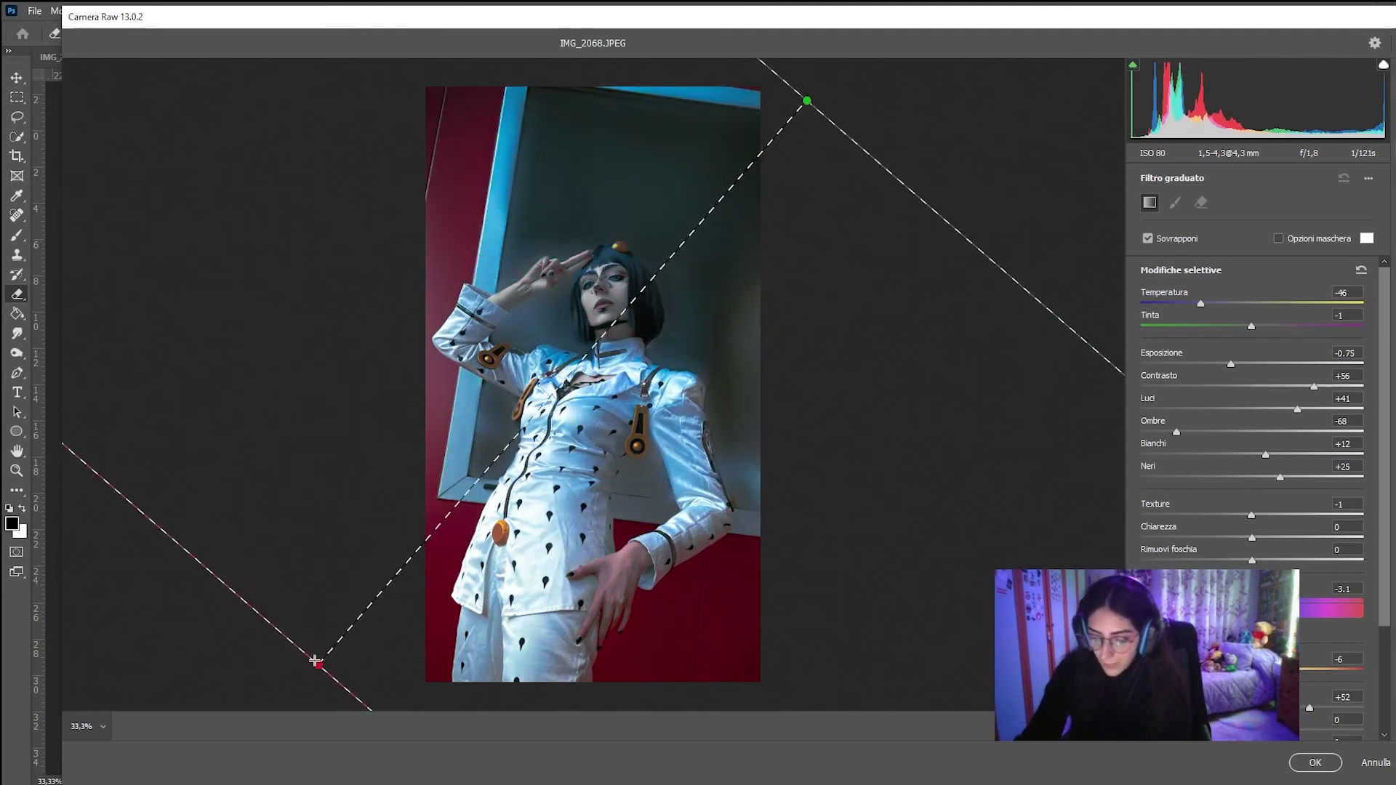
mouse_move(429, 280)
mouse_down()
mouse_move(635, 75)
mouse_move(814, 142)
mouse_up()
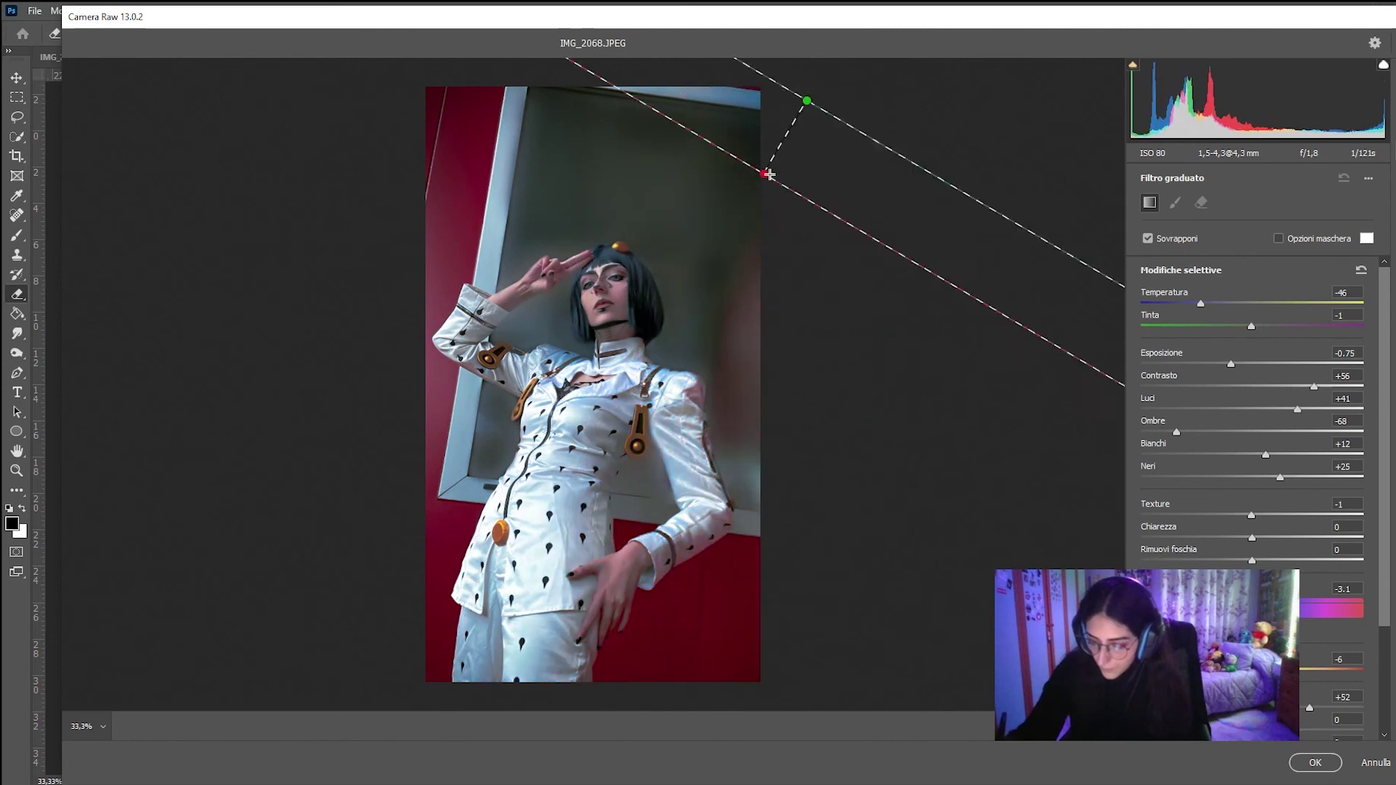
drag(814, 142, 900, 111)
drag(805, 93, 273, 107)
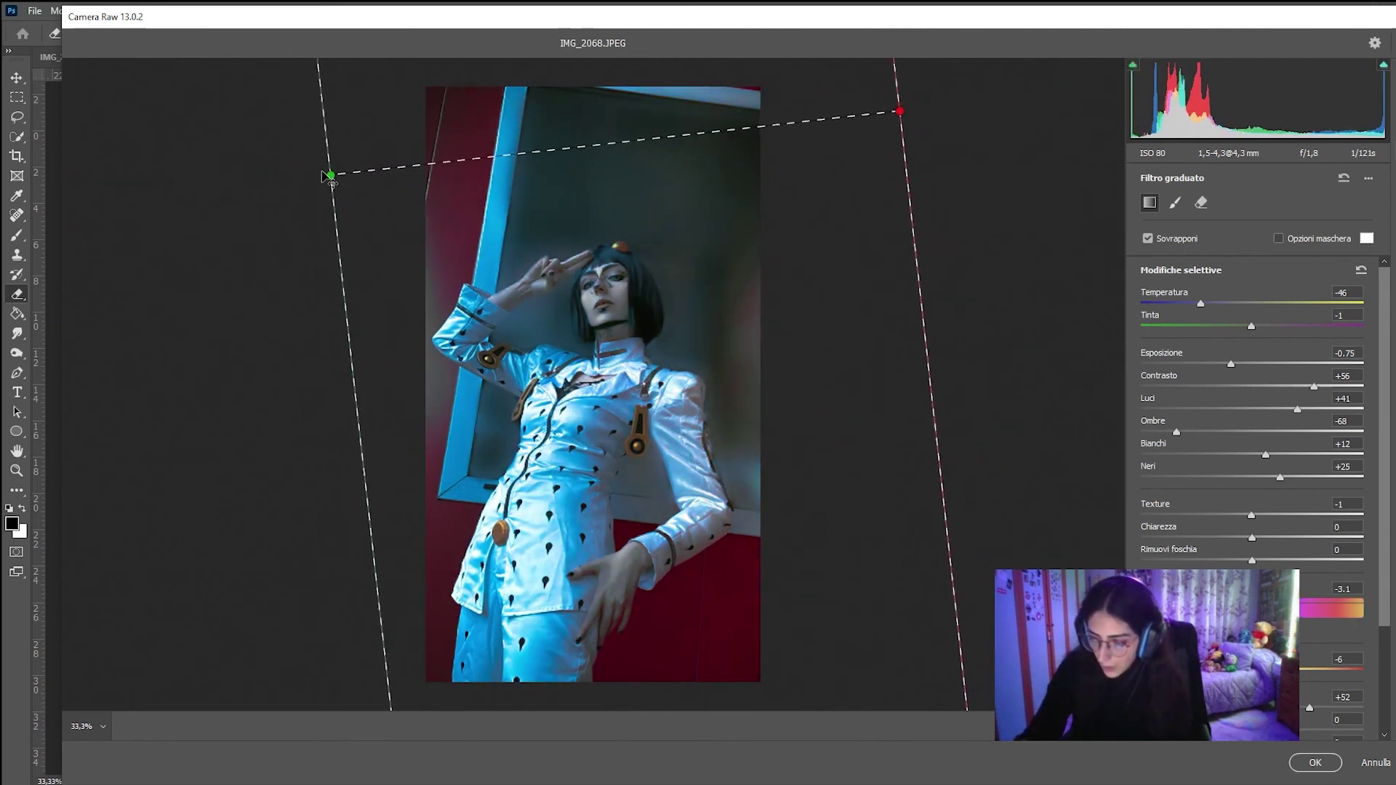
mouse_move(900, 111)
mouse_down()
mouse_move(634, 248)
mouse_move(663, 214)
mouse_up()
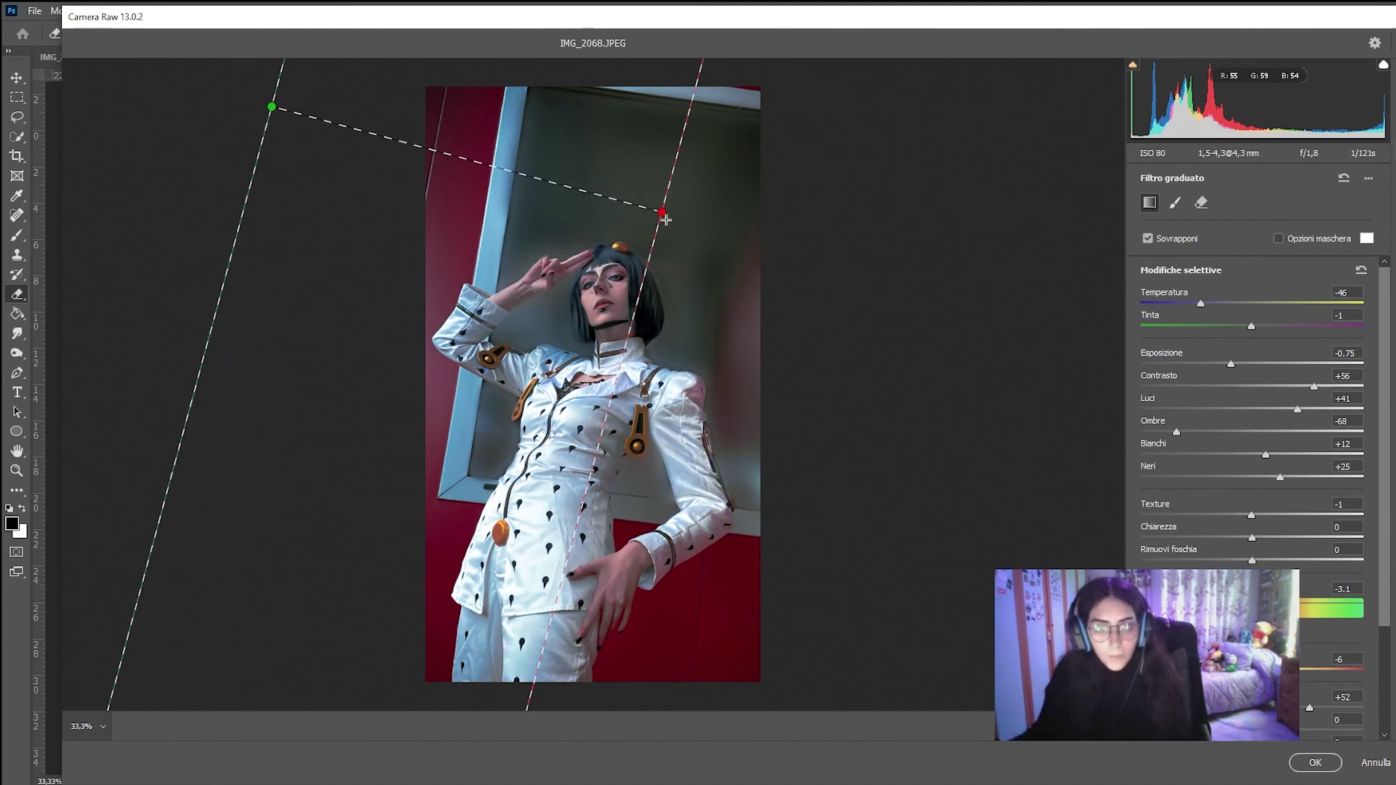
click(1362, 270)
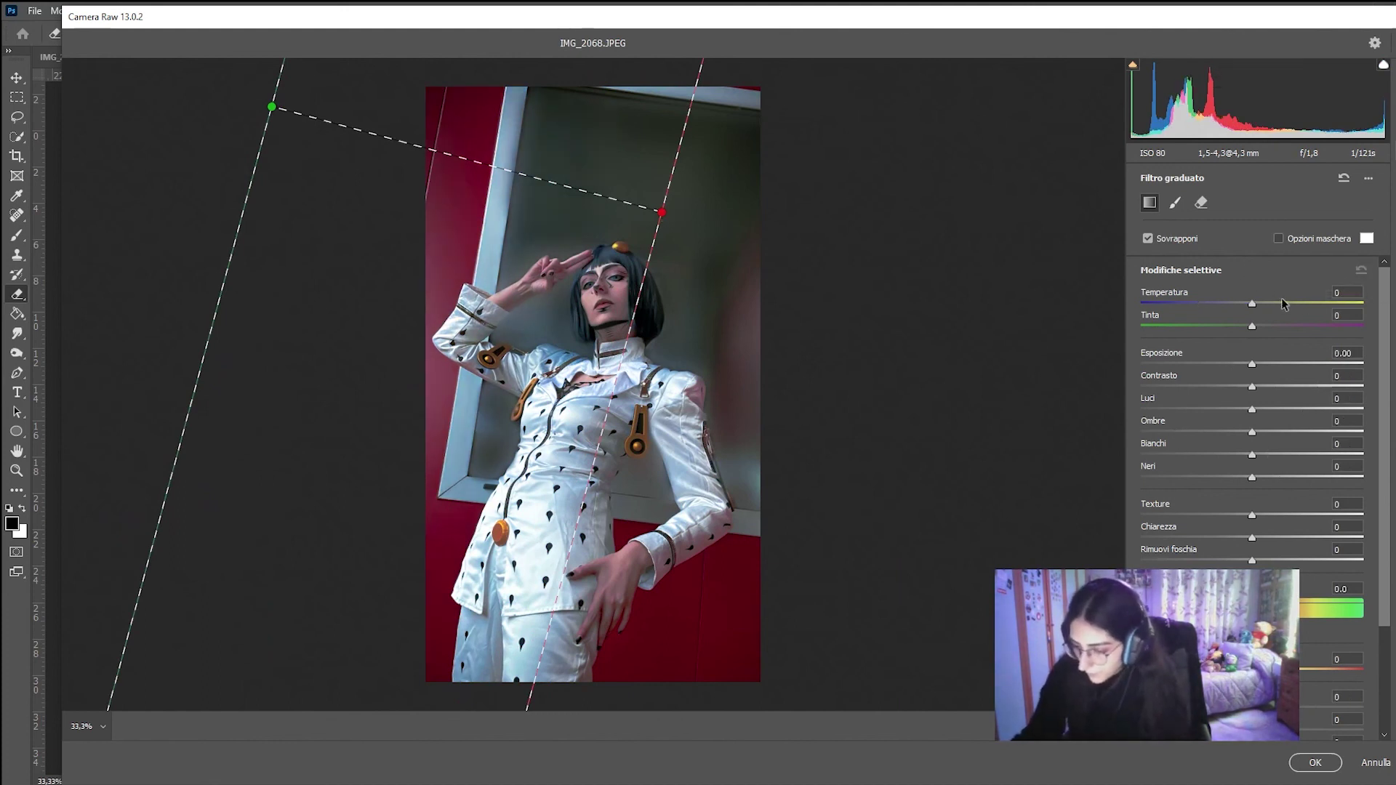
Step: Cool the filtered area to temperature -82 and tint -100, and raise its highlights and whites
drag(1253, 303, 1163, 305)
mouse_move(1253, 326)
mouse_down()
mouse_move(1344, 328)
mouse_move(1204, 332)
mouse_move(1279, 365)
mouse_up()
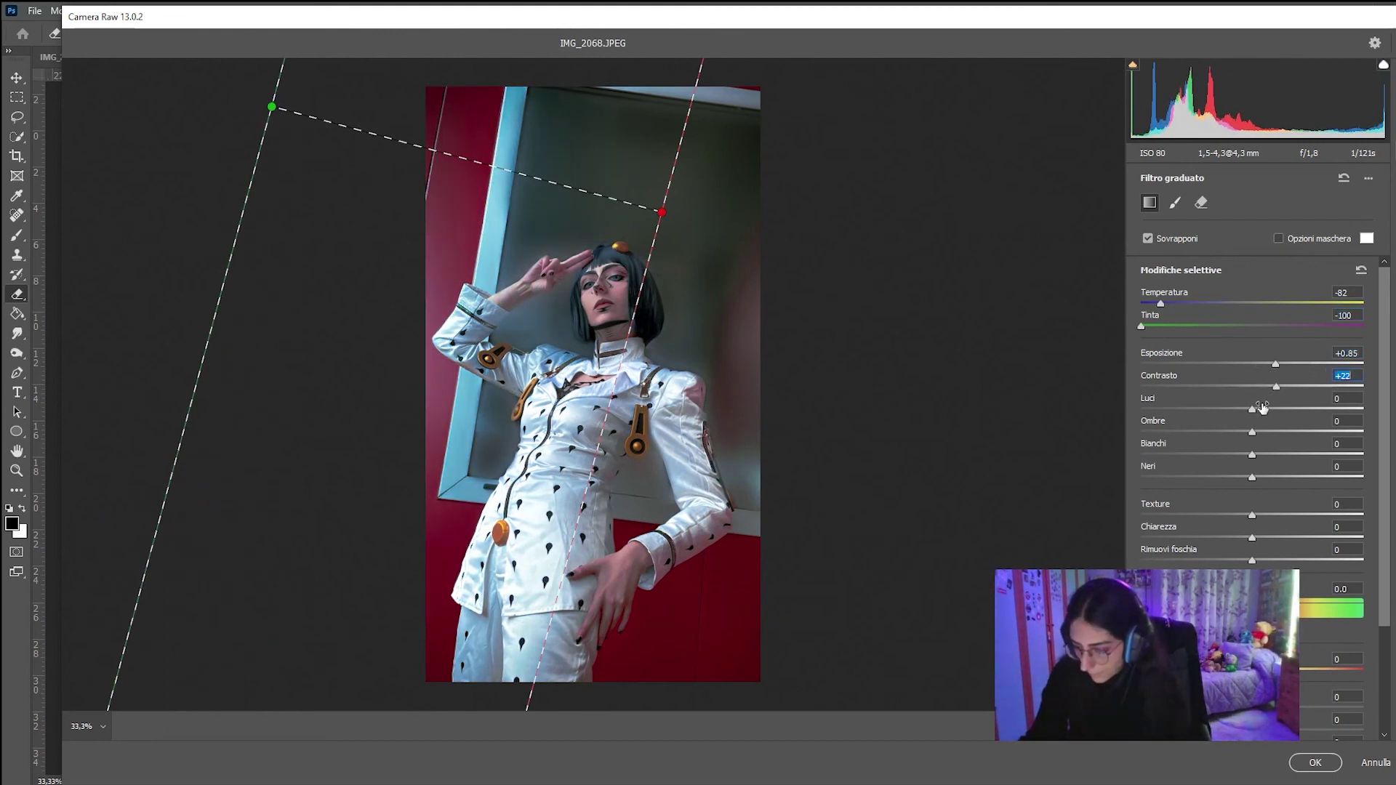
drag(1259, 409, 1365, 409)
drag(1257, 457, 1273, 457)
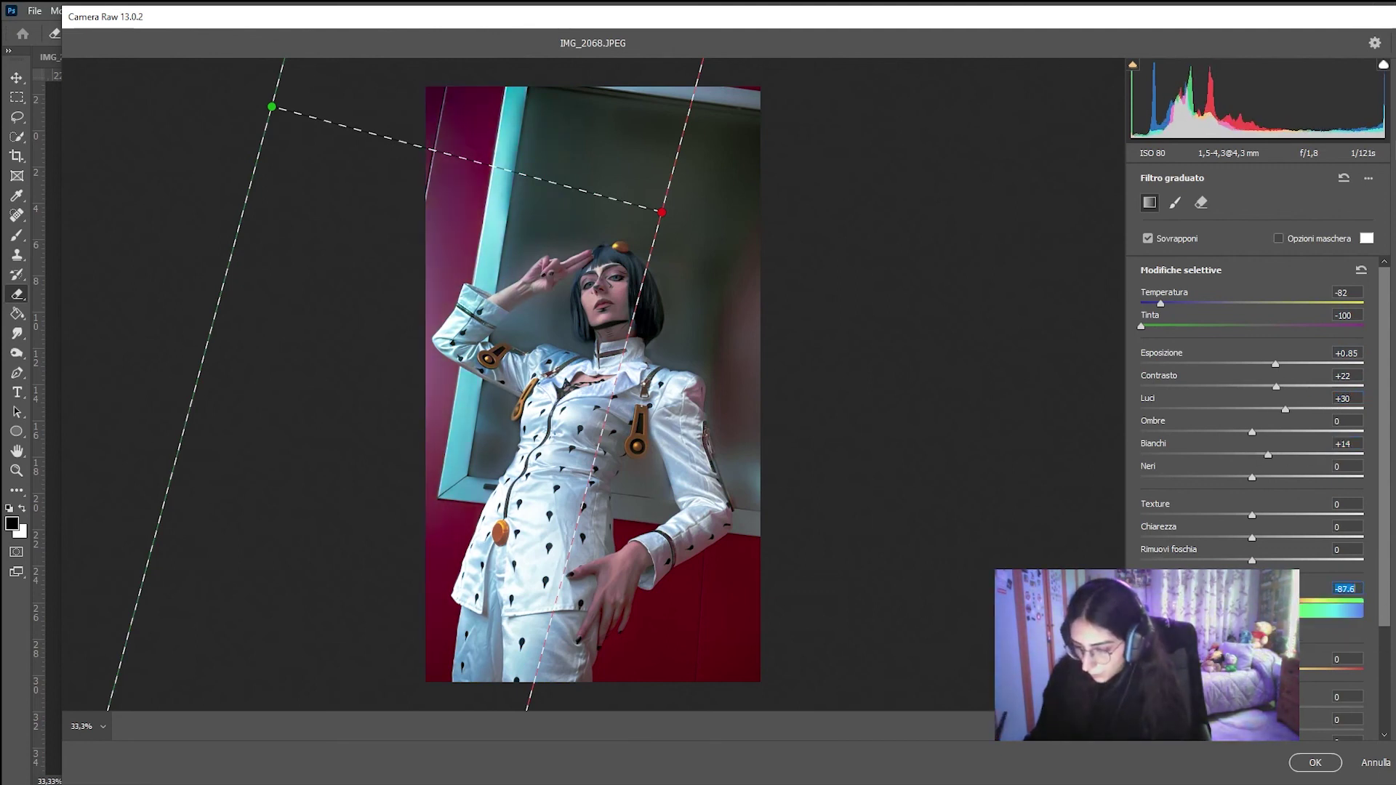
Step: Set filter exposure to +1.65, raise contrast, ease the highlights, and move the filter's end lower
drag(662, 213, 780, 255)
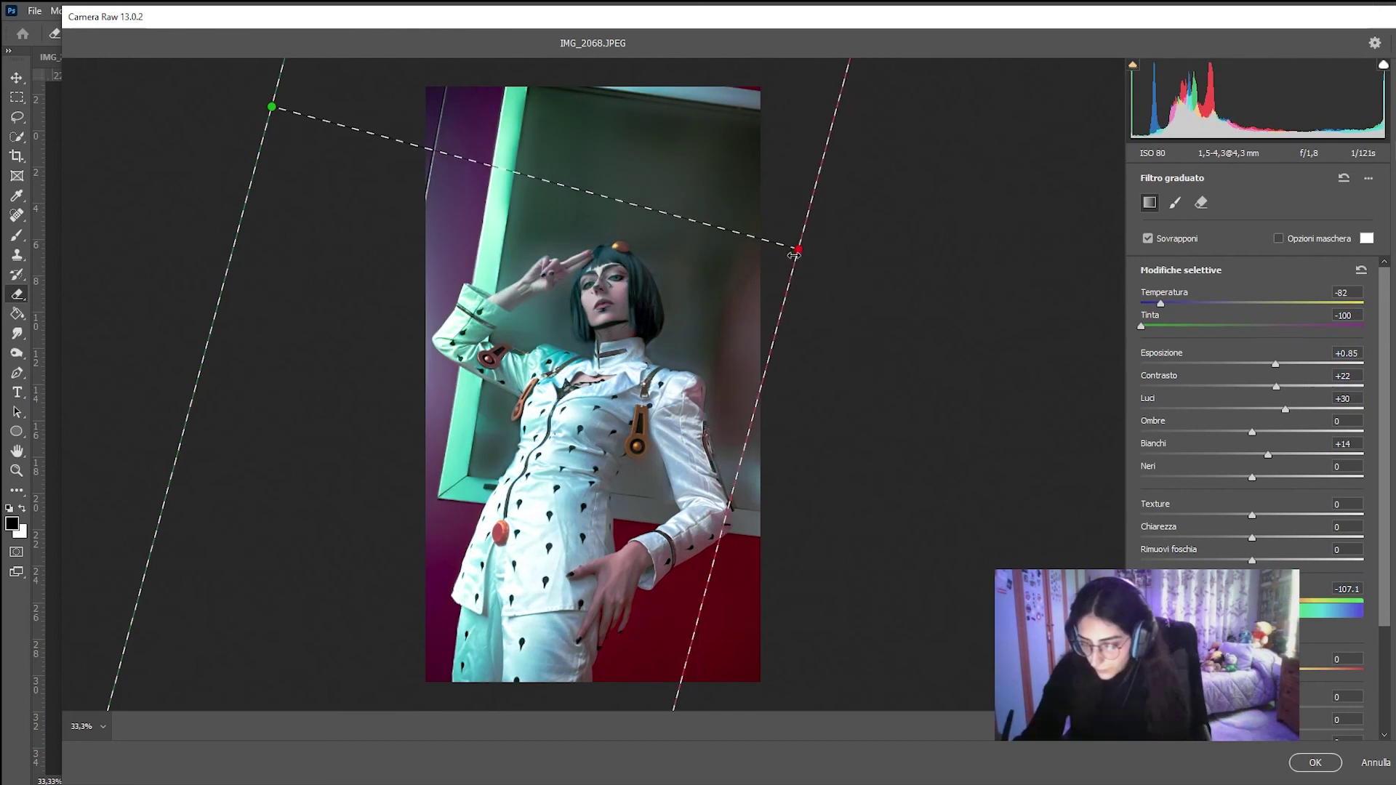
drag(779, 255, 697, 231)
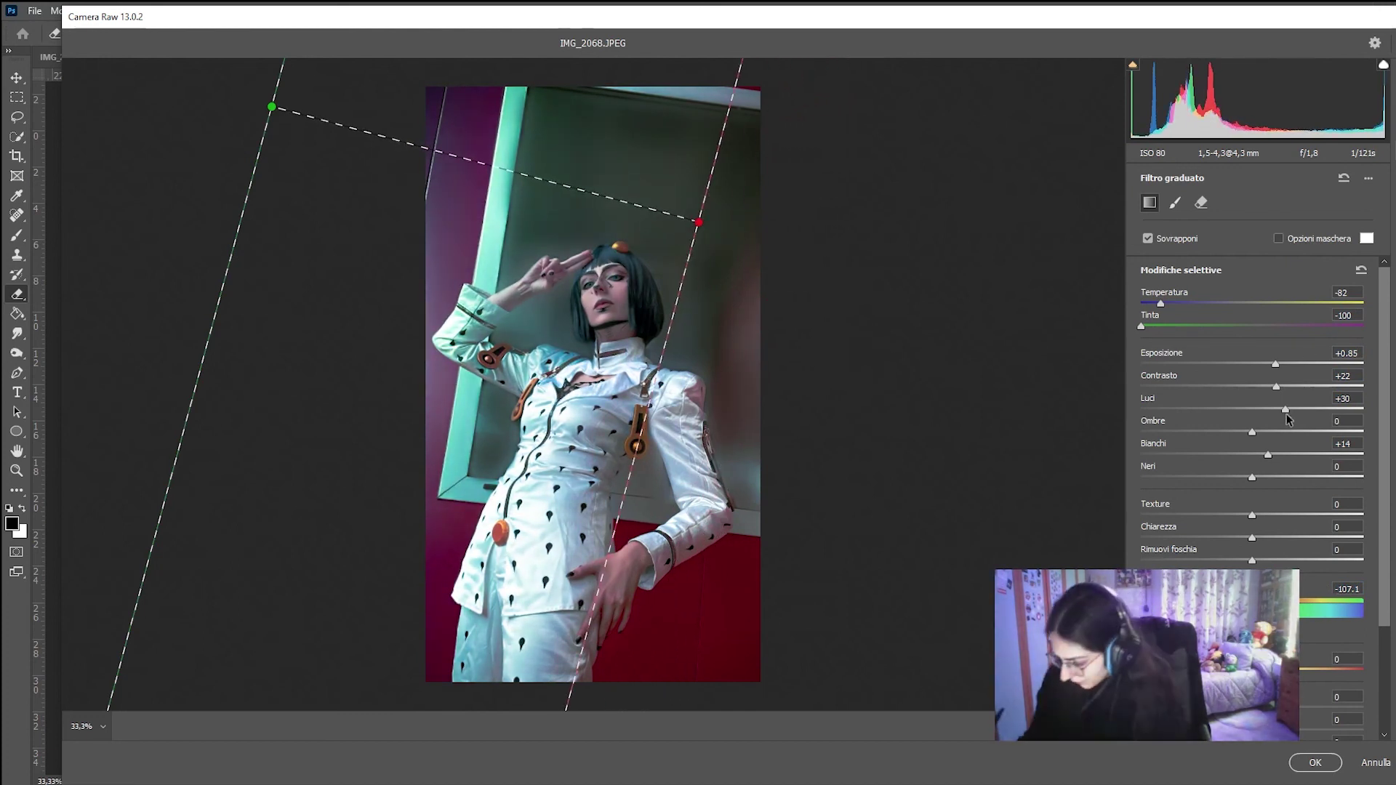
mouse_move(1329, 414)
mouse_down()
mouse_move(1270, 414)
mouse_move(1331, 432)
mouse_up()
drag(1281, 365, 1299, 364)
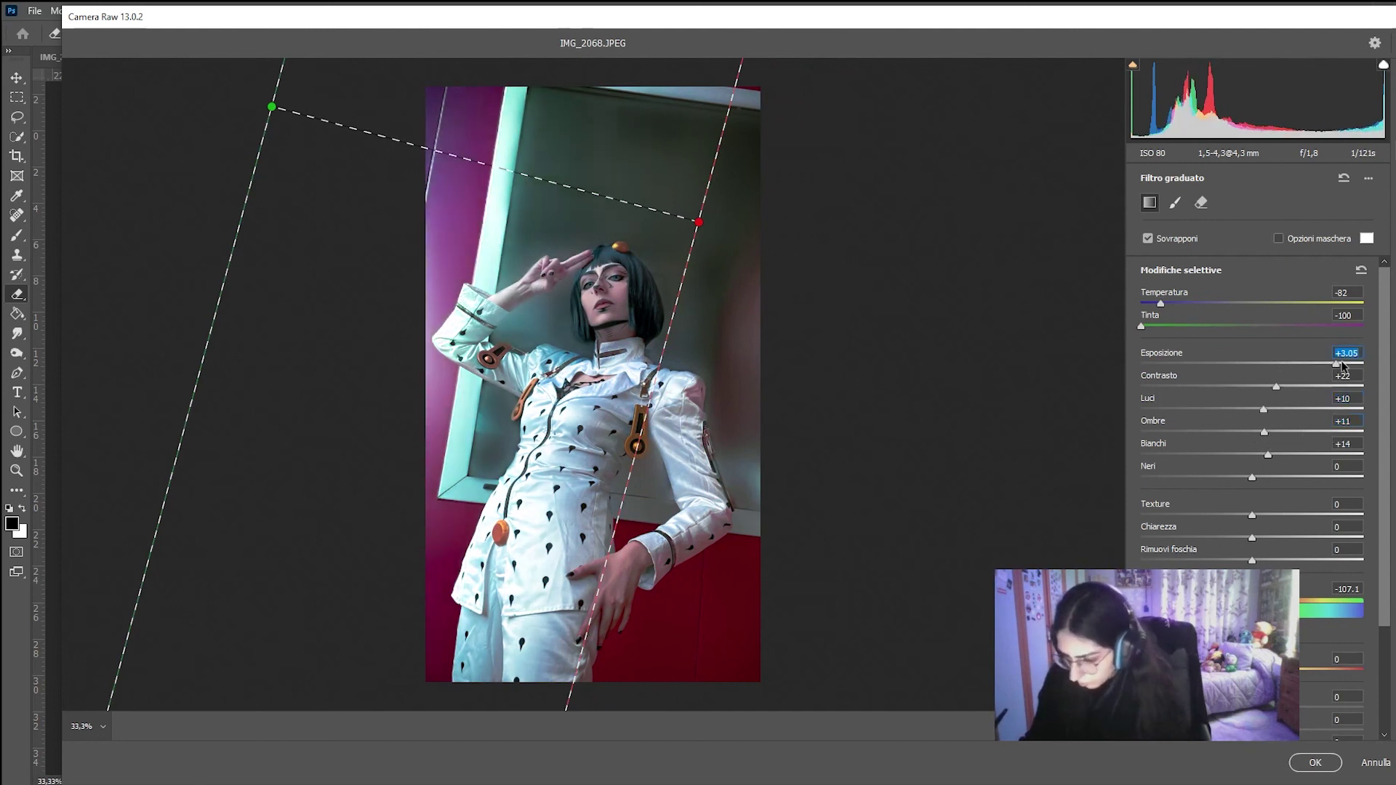
drag(1278, 386, 1346, 386)
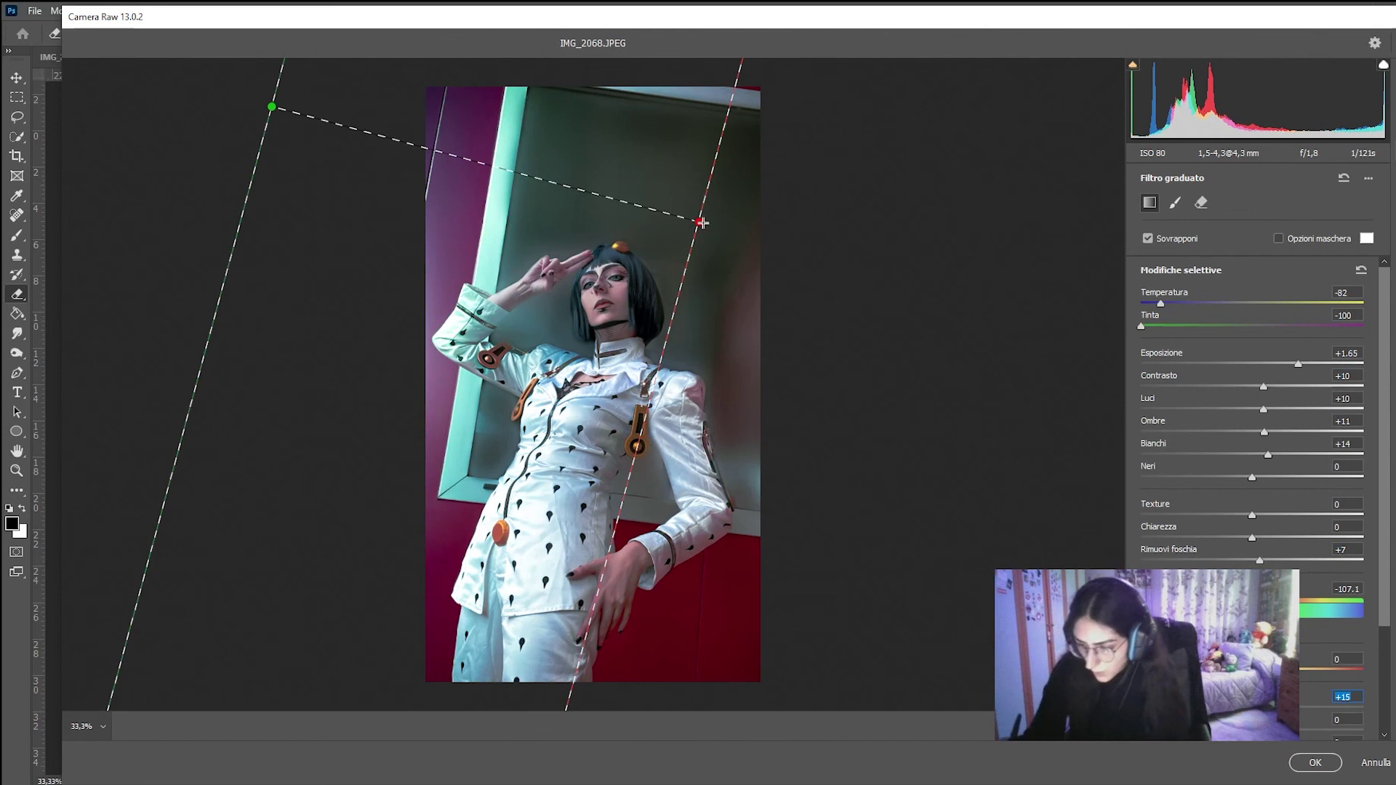
mouse_move(702, 222)
mouse_down()
mouse_move(690, 294)
mouse_move(542, 372)
mouse_up()
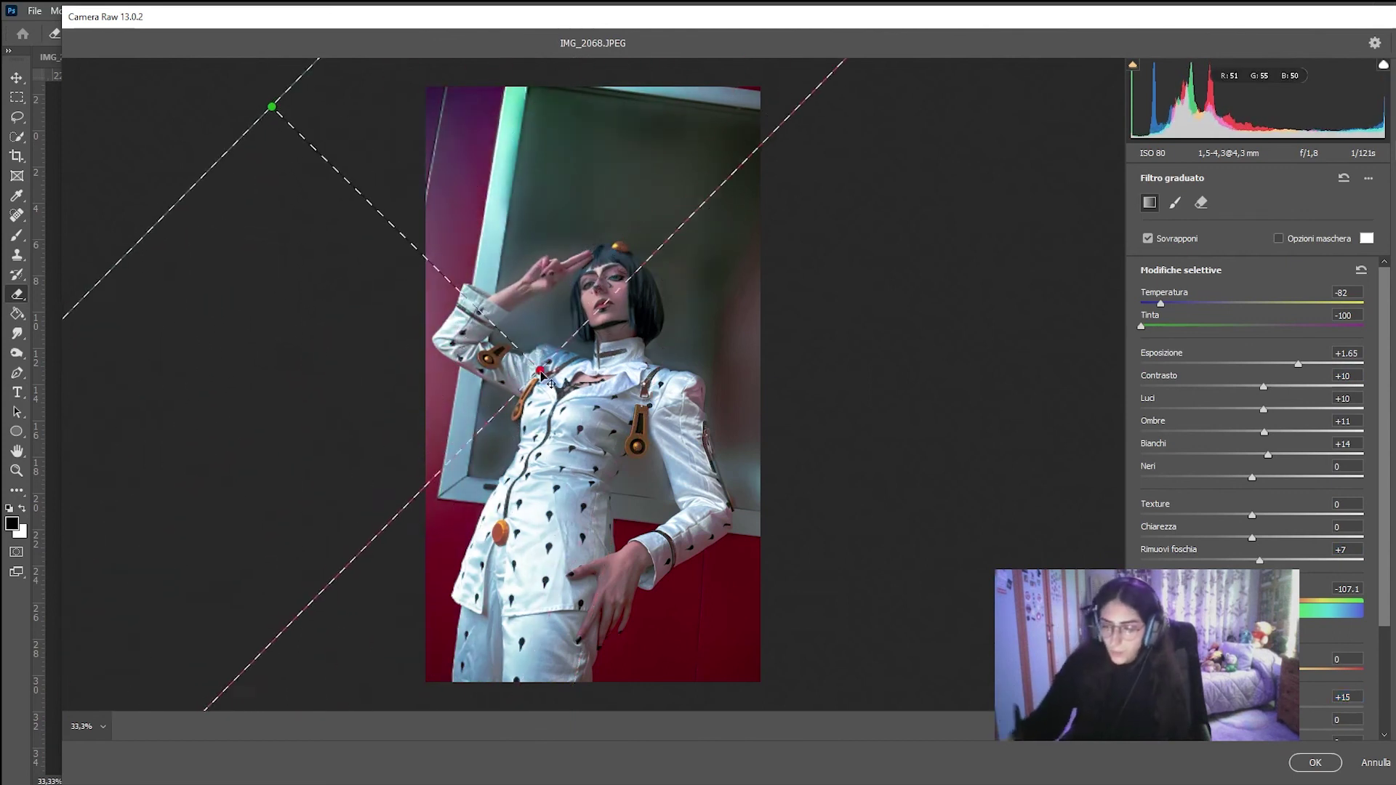
Step: Delete the extra bottom filter and the original graduated filter, then view the unedited original
drag(542, 372, 595, 660)
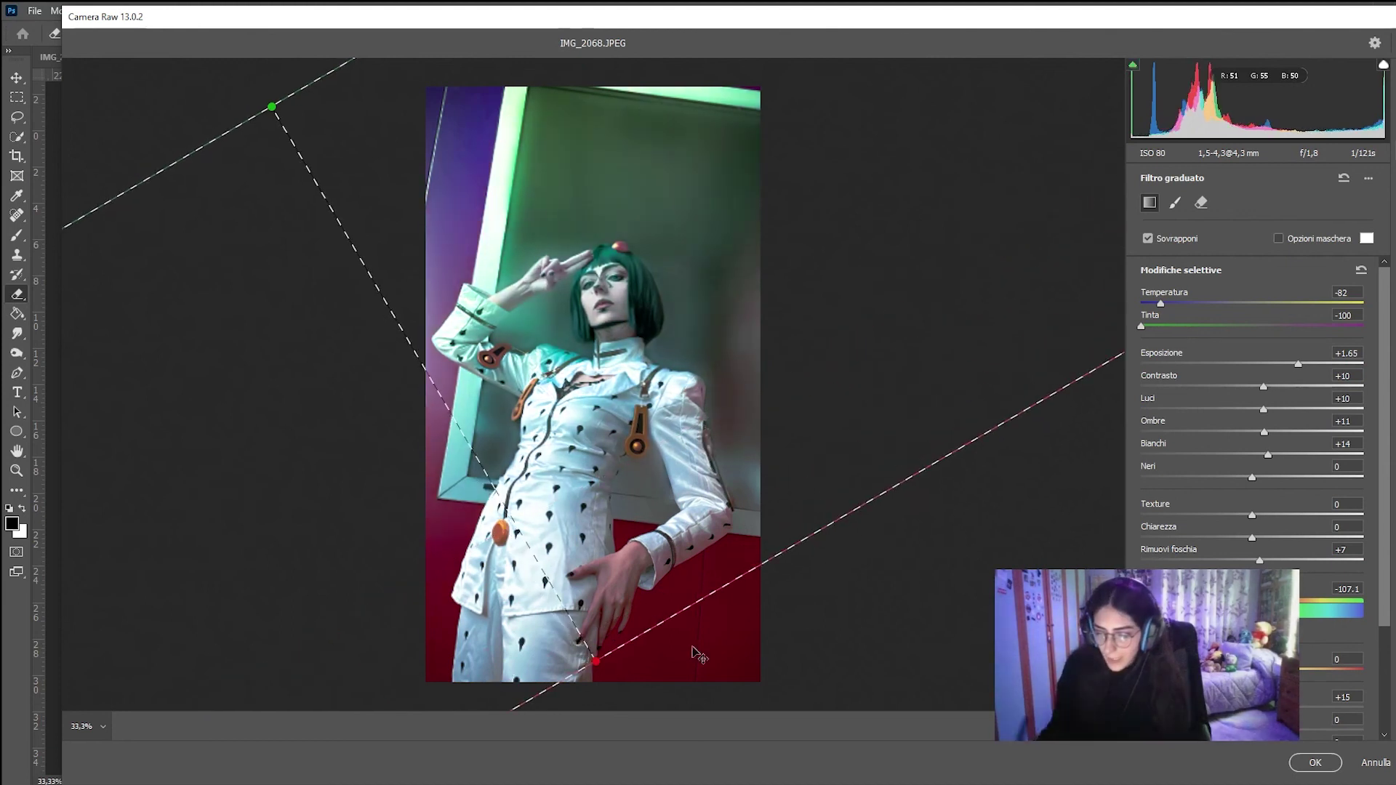
drag(696, 647, 957, 475)
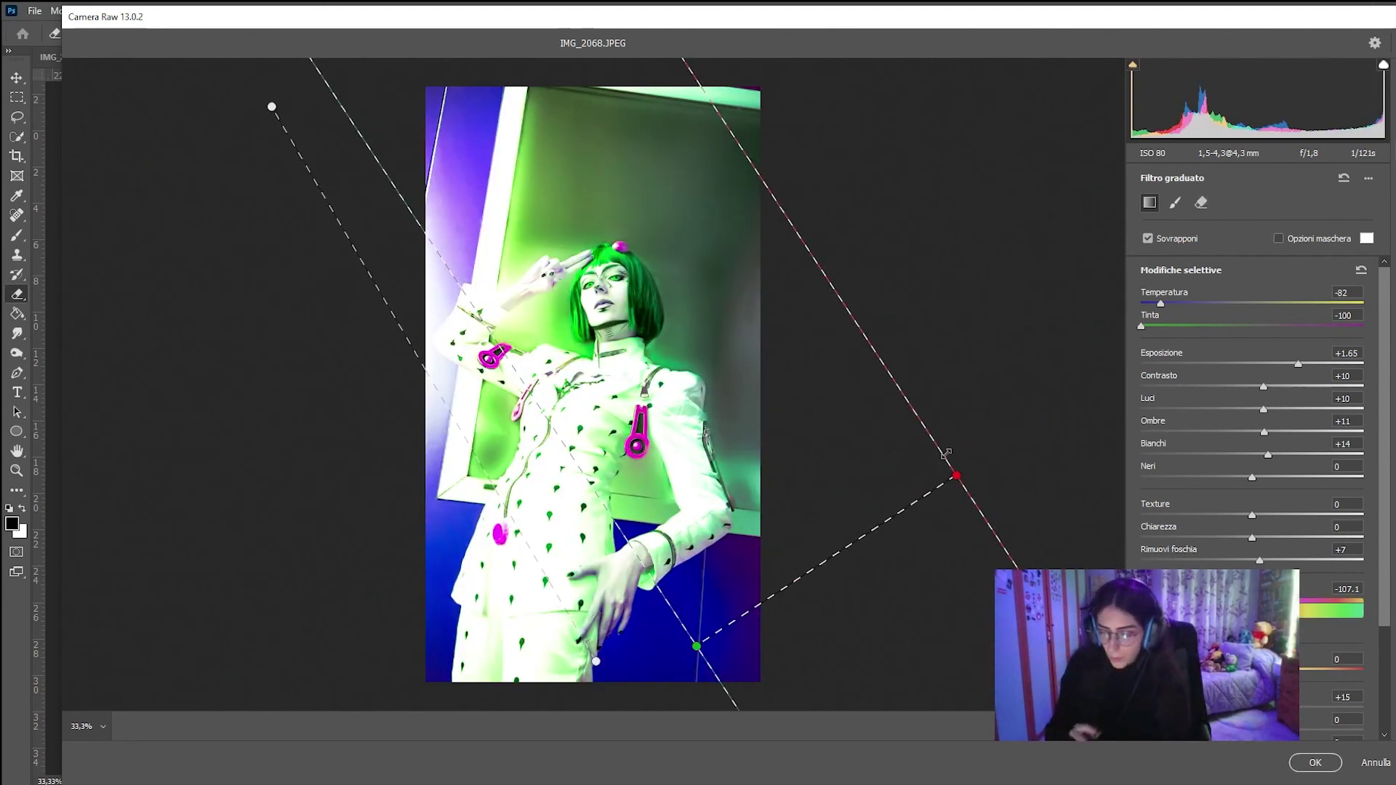
key(Delete)
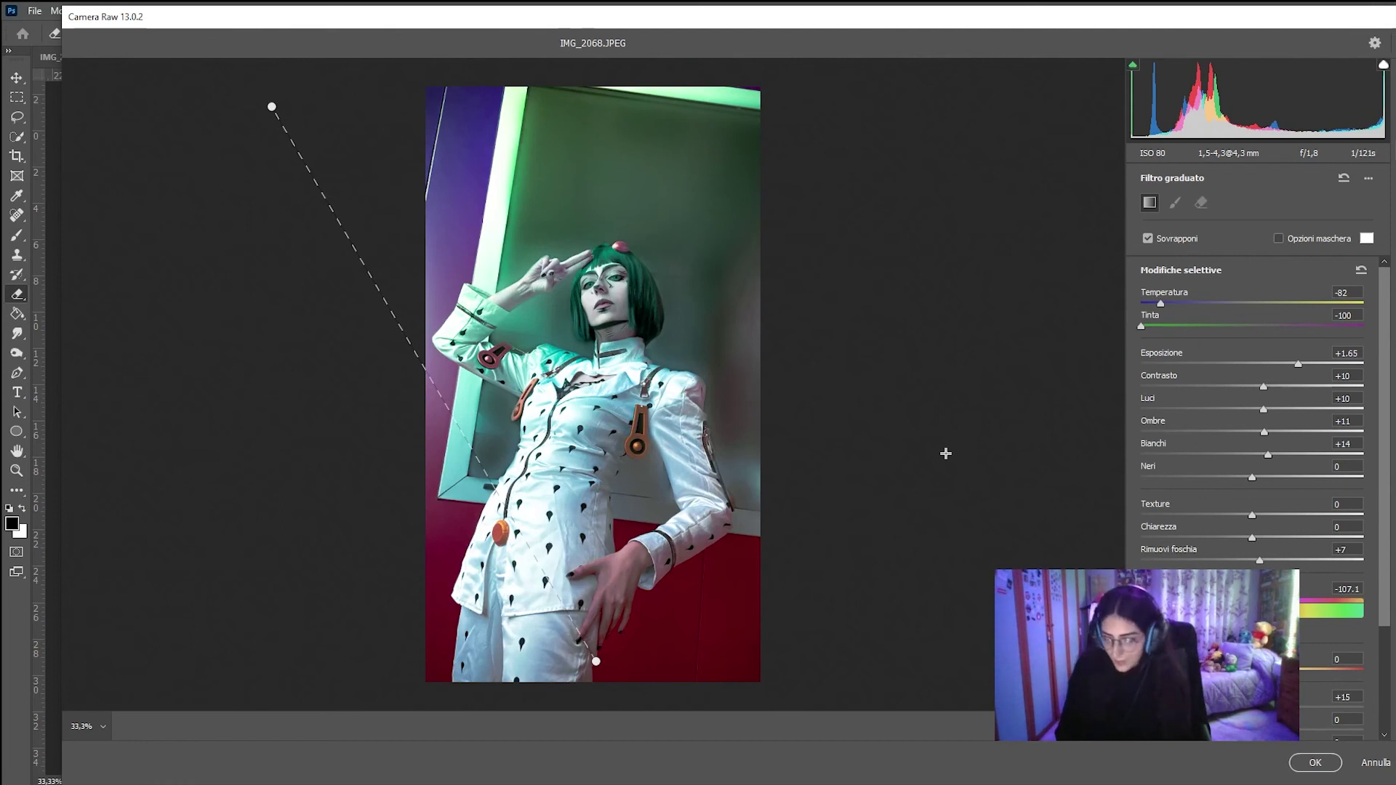
click(272, 106)
key(Delete)
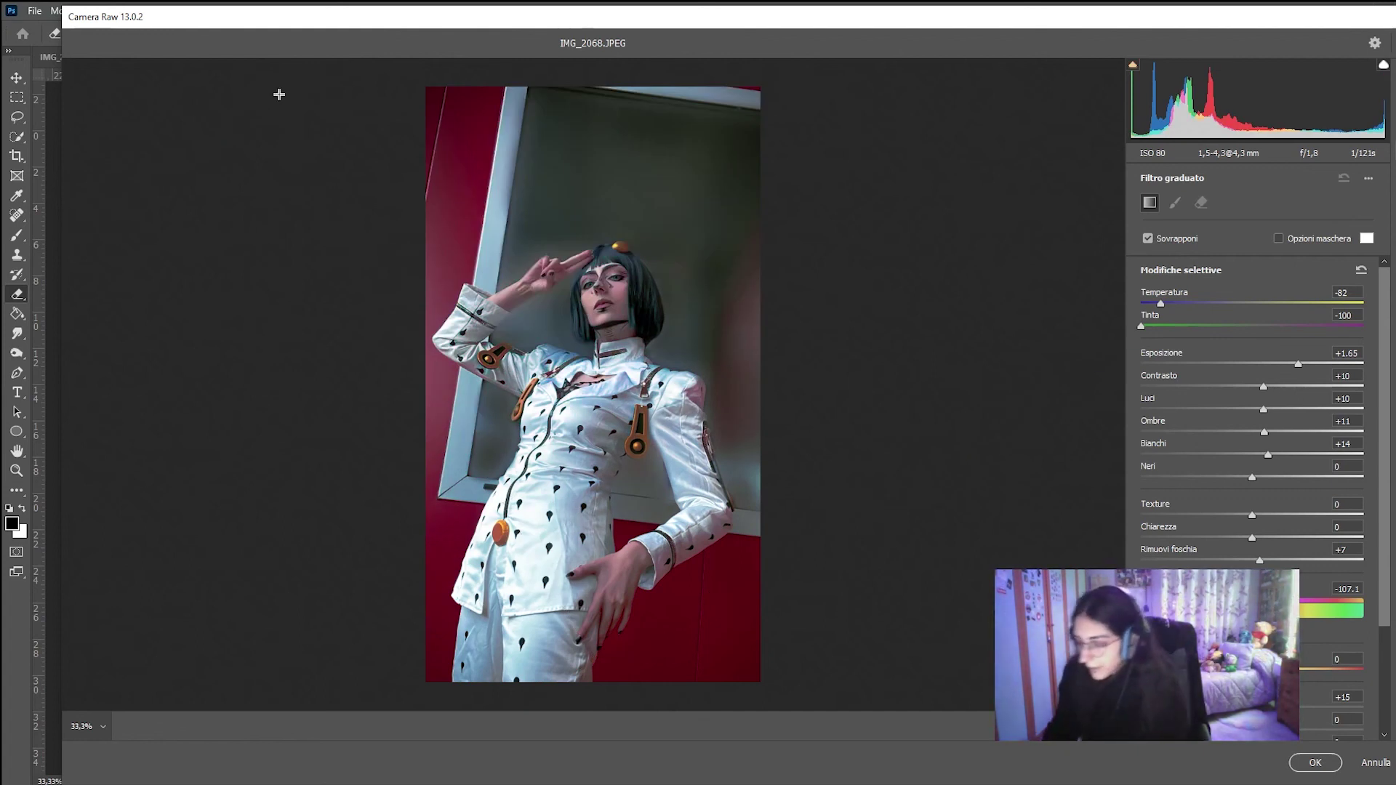
click(1100, 728)
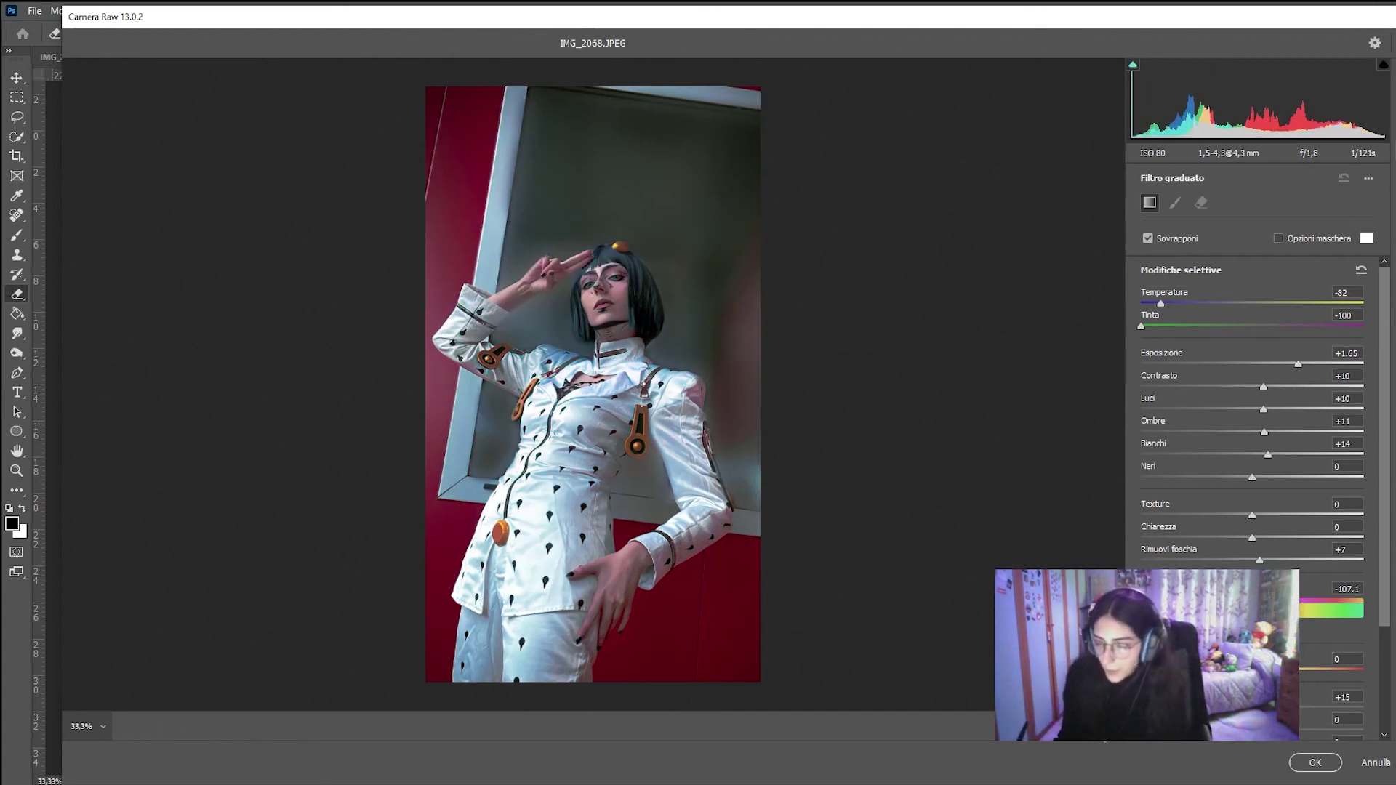
Step: Compare the before and after previews and apply the Camera Raw edits to Sfondo copia
click(1102, 740)
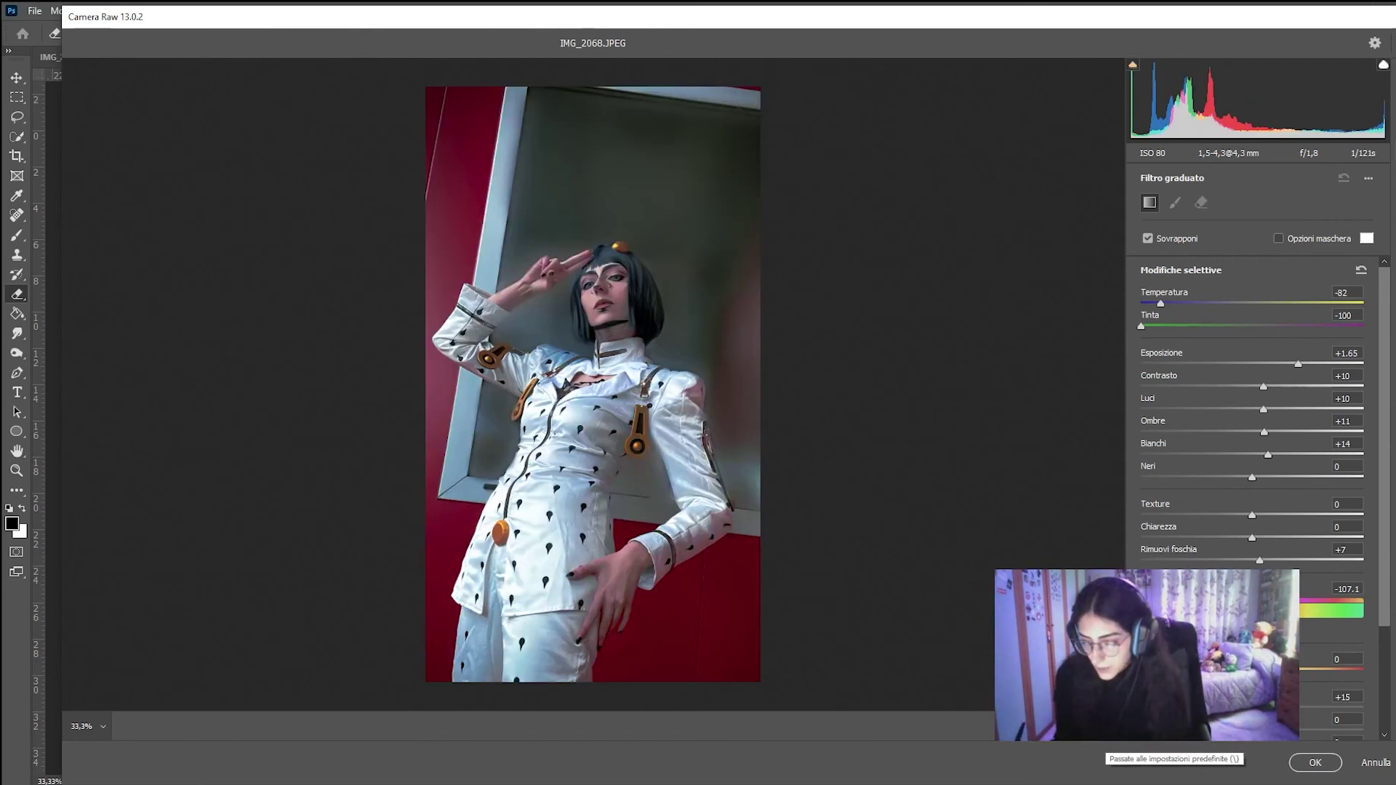
click(1103, 740)
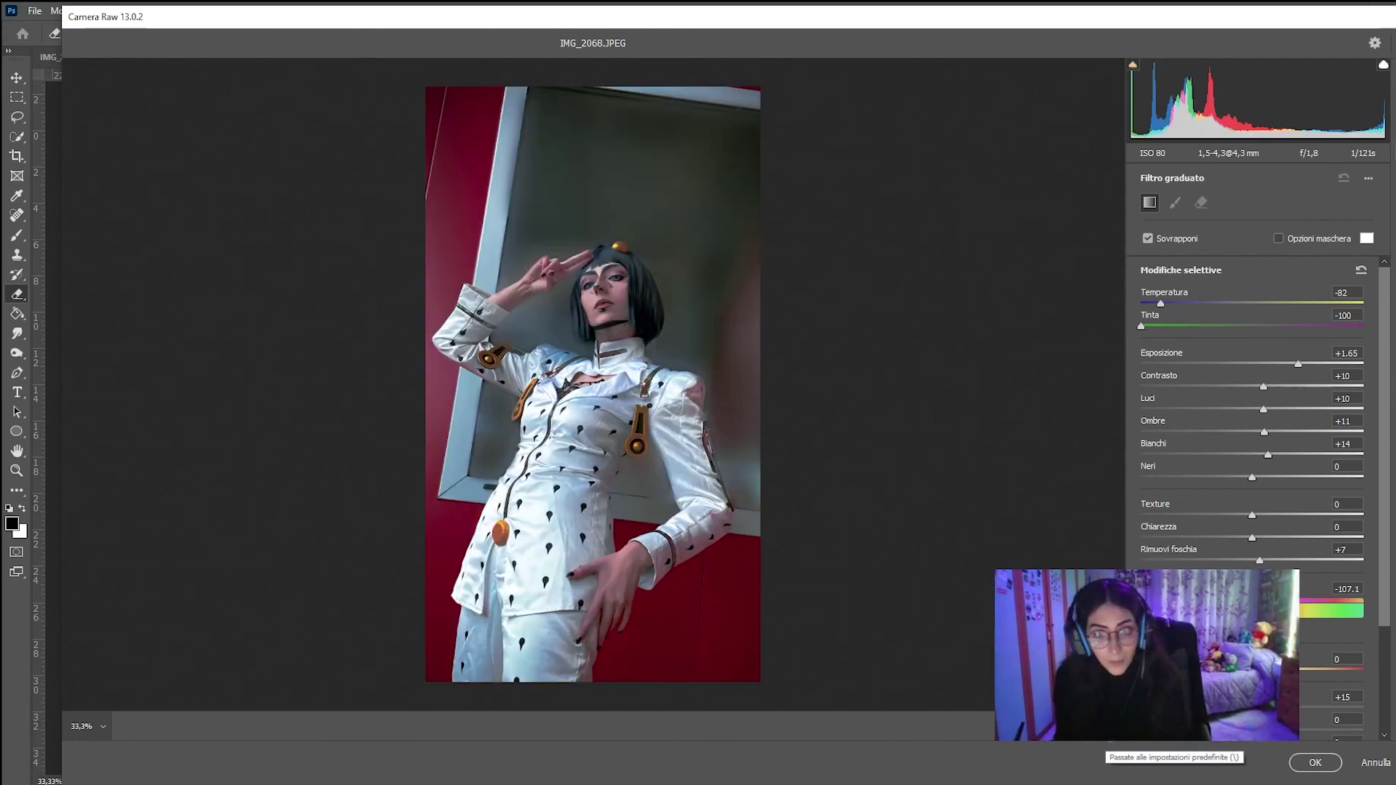
click(1315, 762)
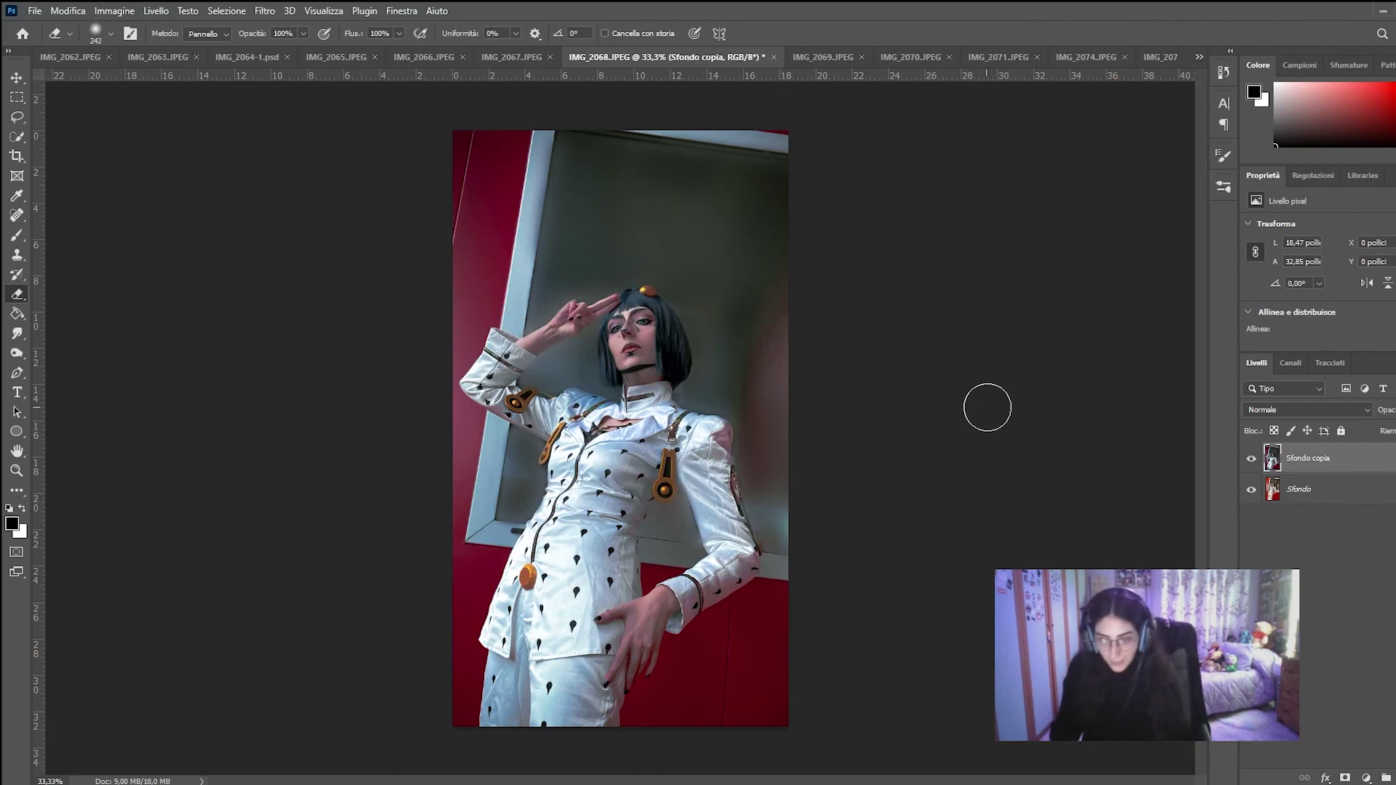
Step: Save the document in Photoshop format as IMG_2068.psd
click(29, 11)
click(94, 192)
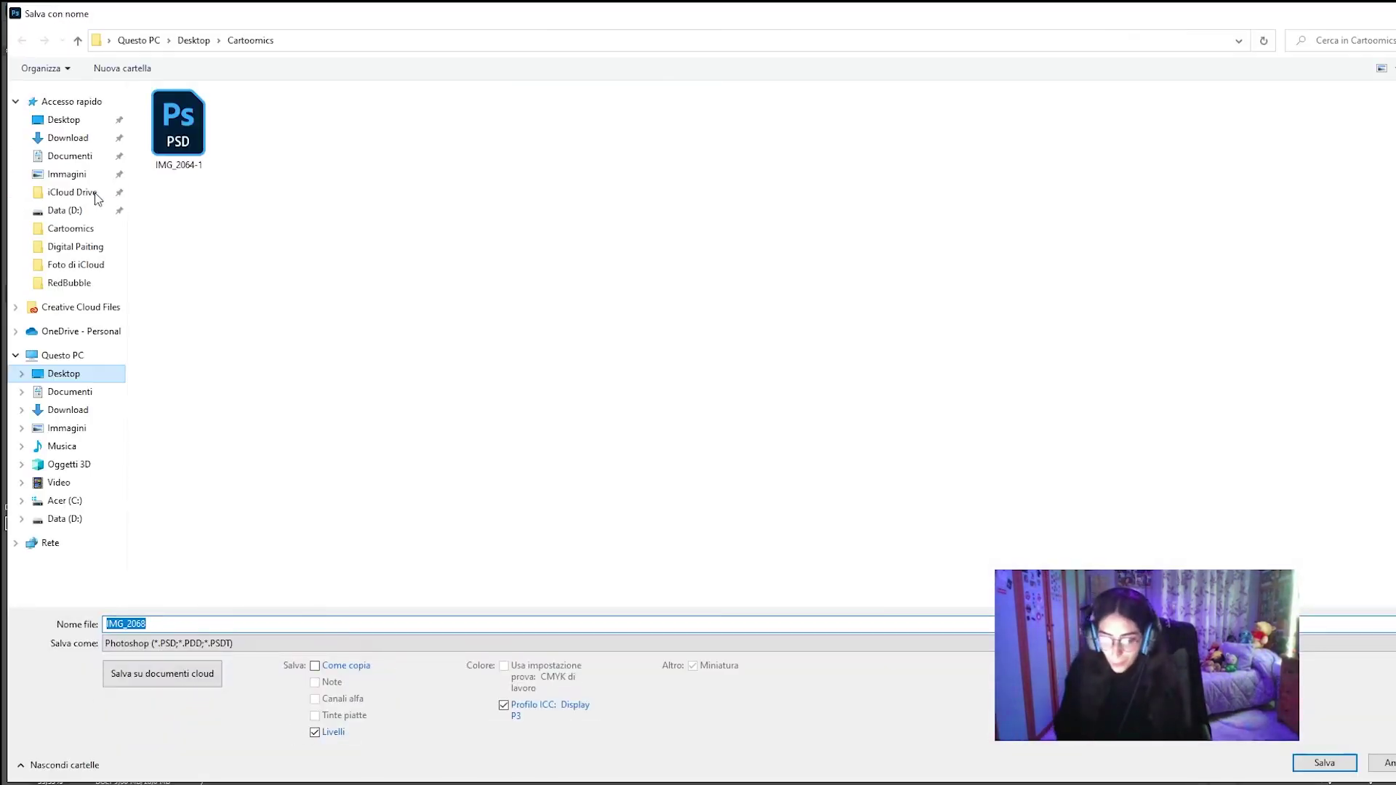
key(Return)
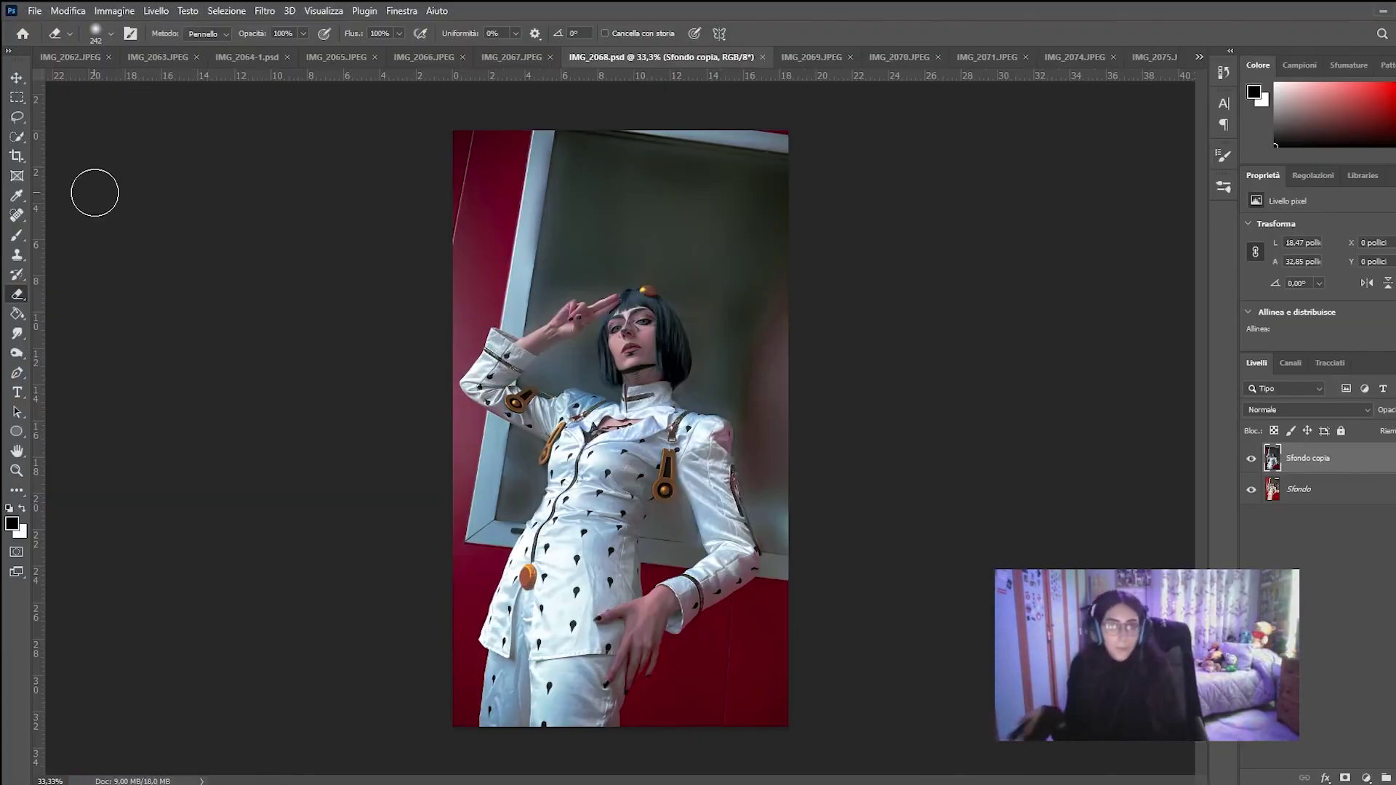
Step: Add a Color Lookup adjustment layer and apply a teal and orange 3DLUT
click(1318, 177)
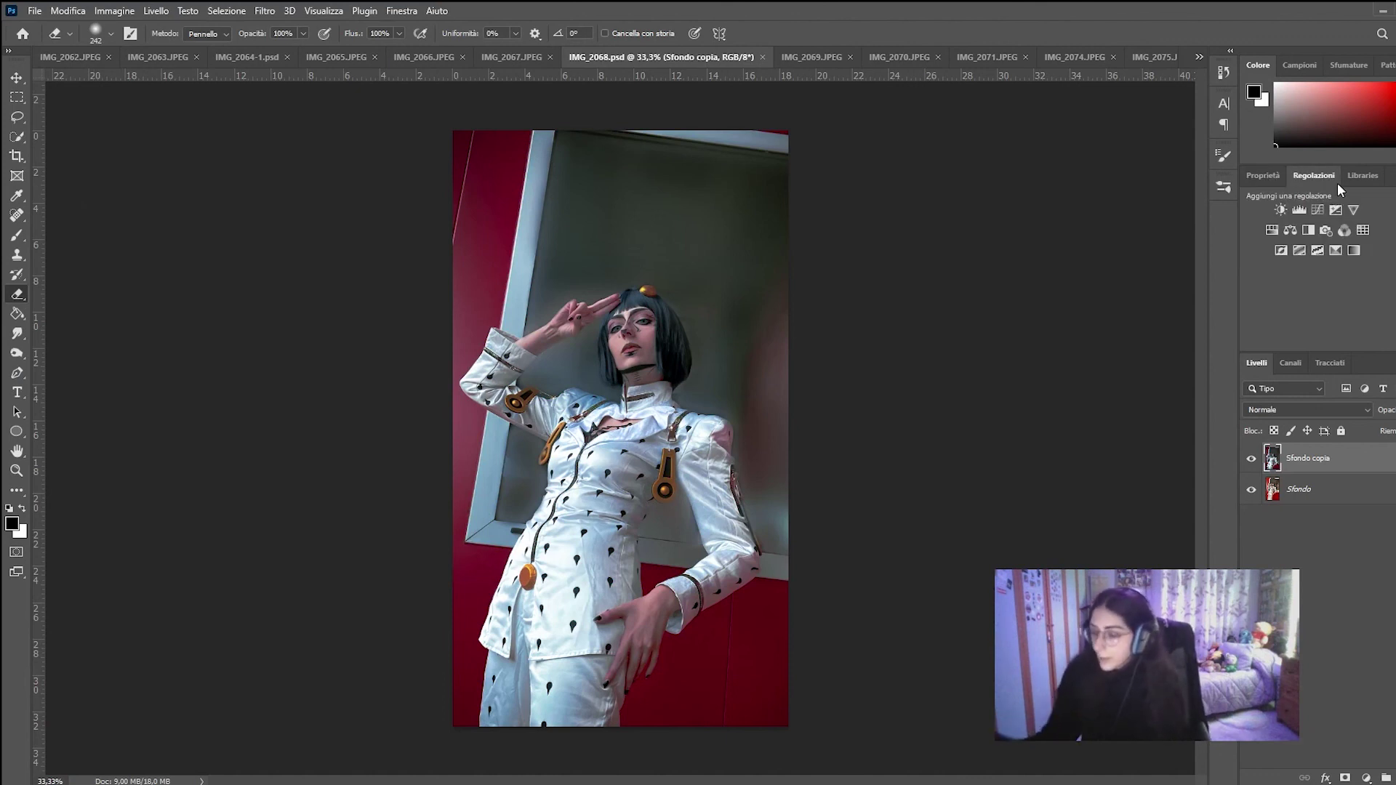
click(1363, 232)
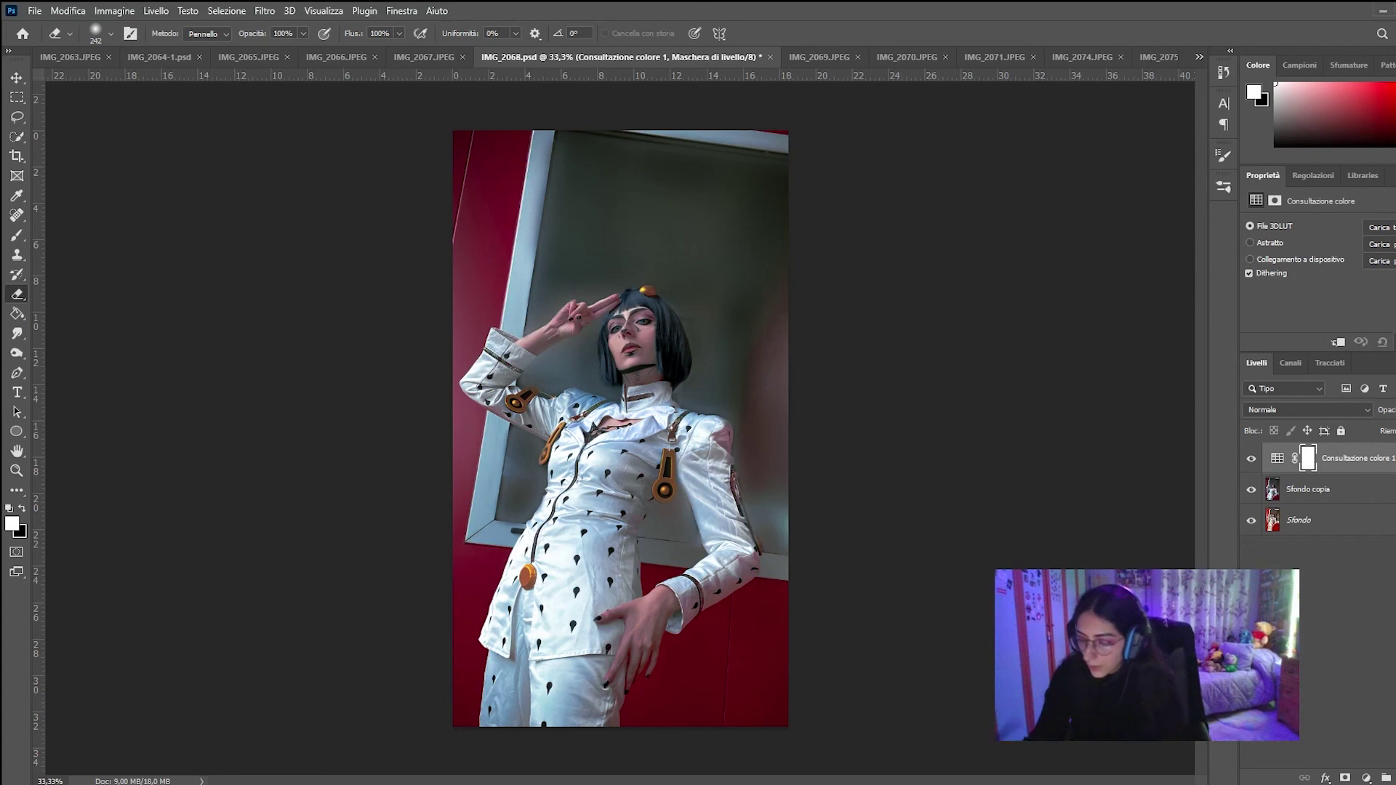
click(1328, 411)
click(1352, 382)
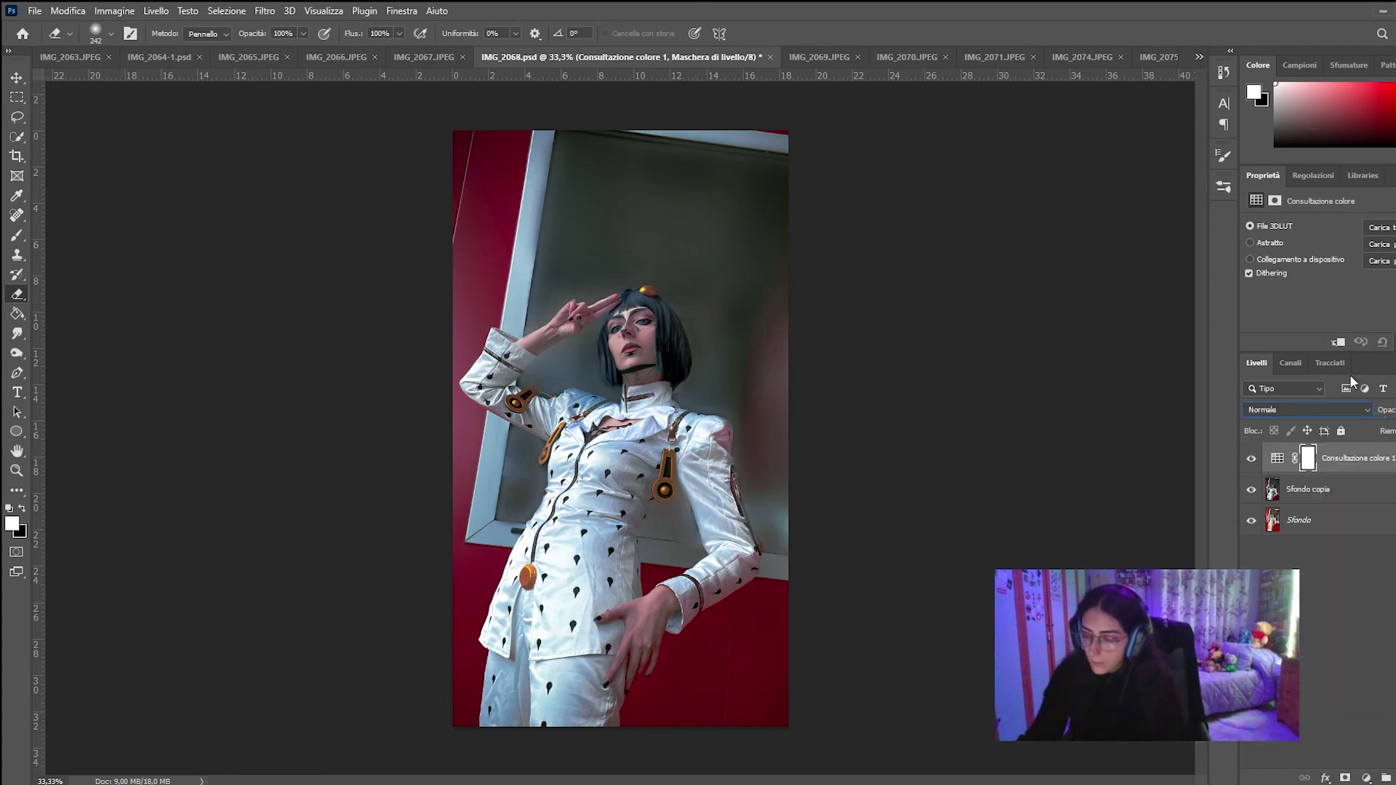
click(1387, 232)
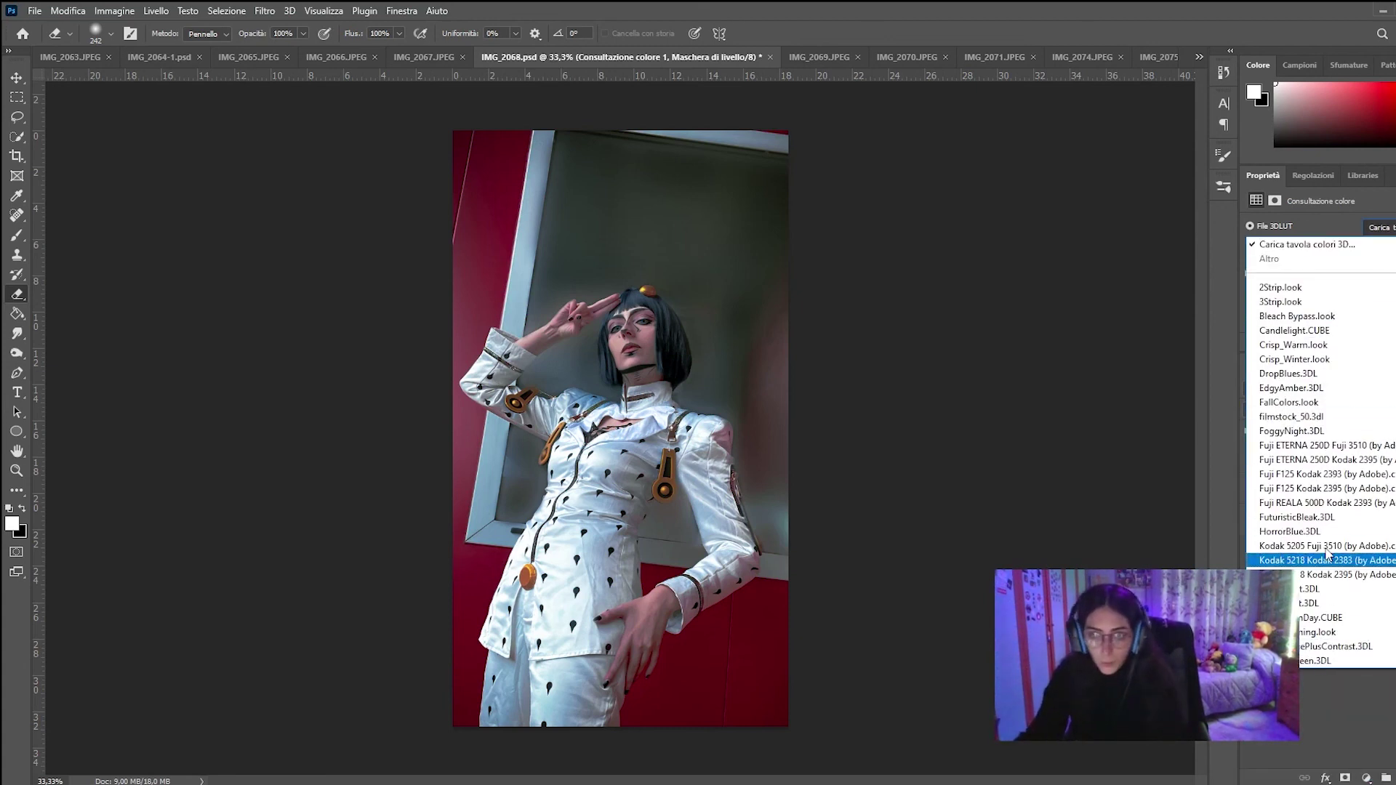
click(1338, 647)
Step: Preview several other lookup tables and settle on the EdgyAmber.3DL grade
key(Up)
key(Up)
key(Up)
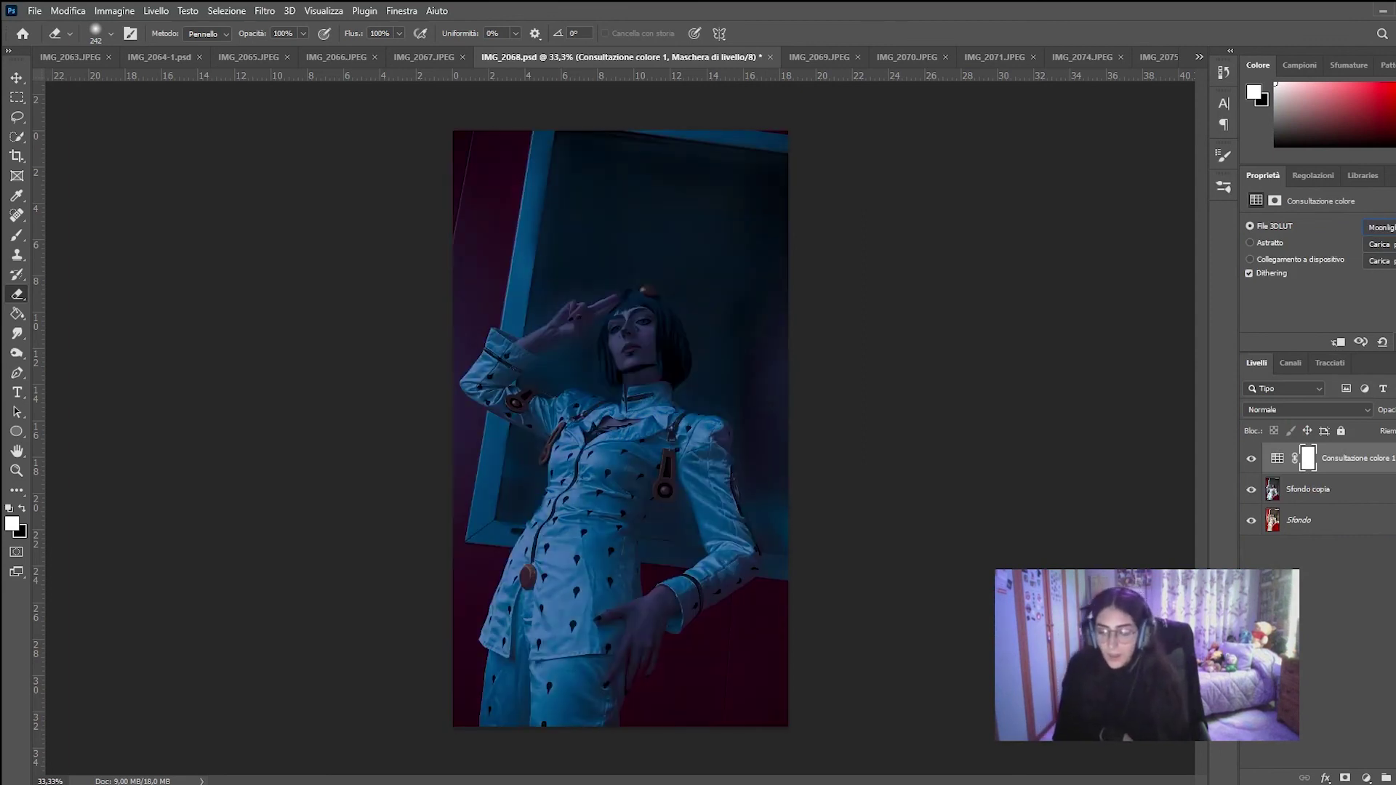
key(Up)
key(Up)
key(Up)
key(Up)
key(Up)
key(Up)
key(Up)
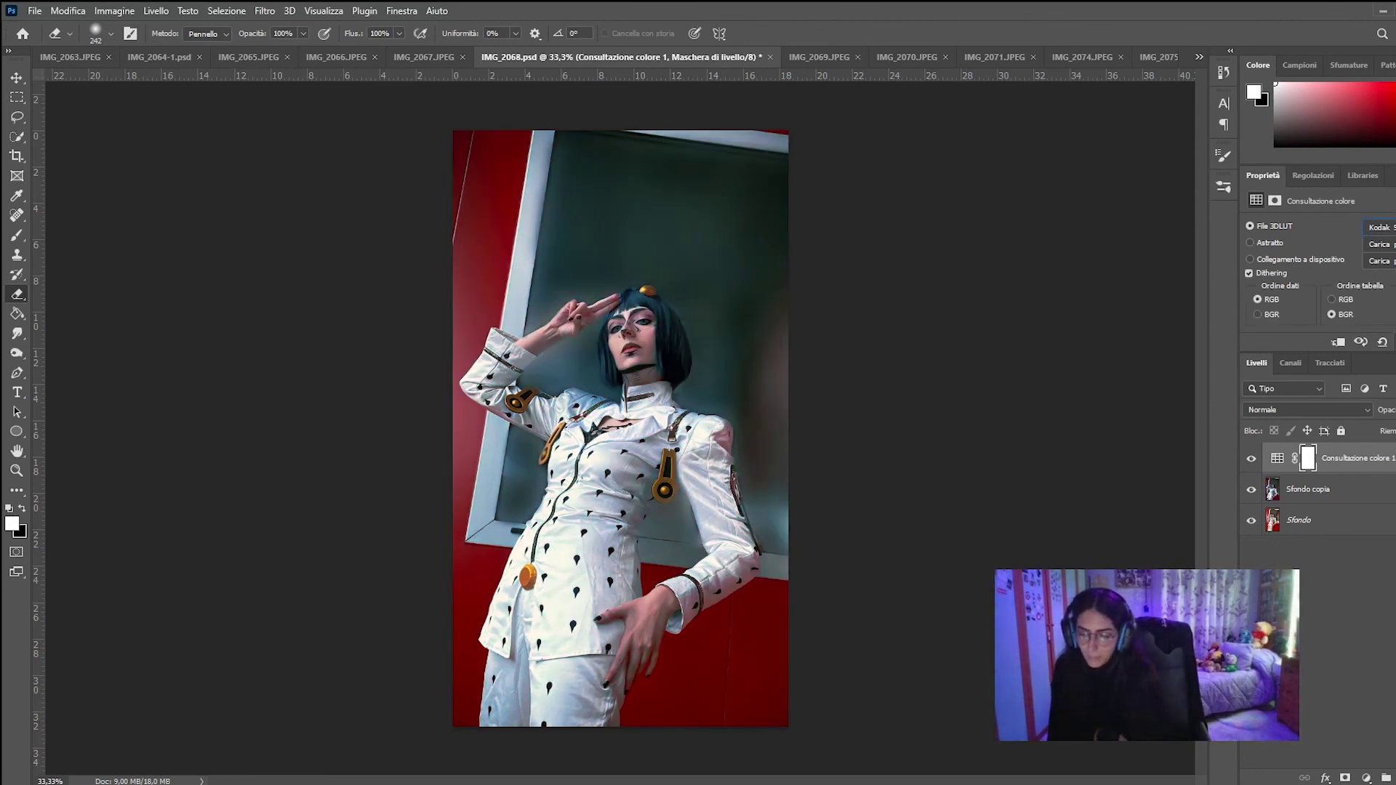
key(Down)
key(Up)
key(Up)
key(Up)
key(Up)
key(Up)
key(Up)
key(Up)
key(Up)
key(Up)
key(Up)
key(Down)
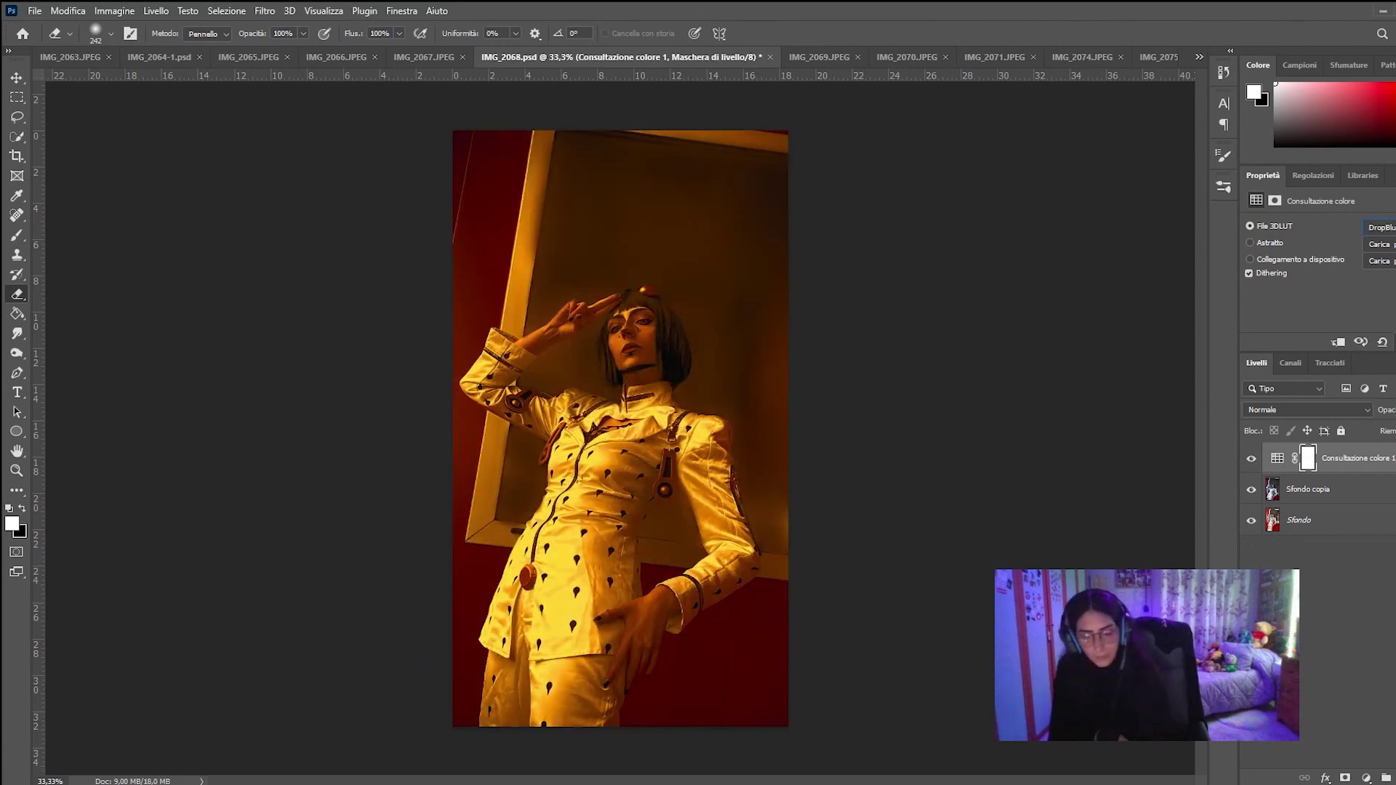
key(Up)
key(Up)
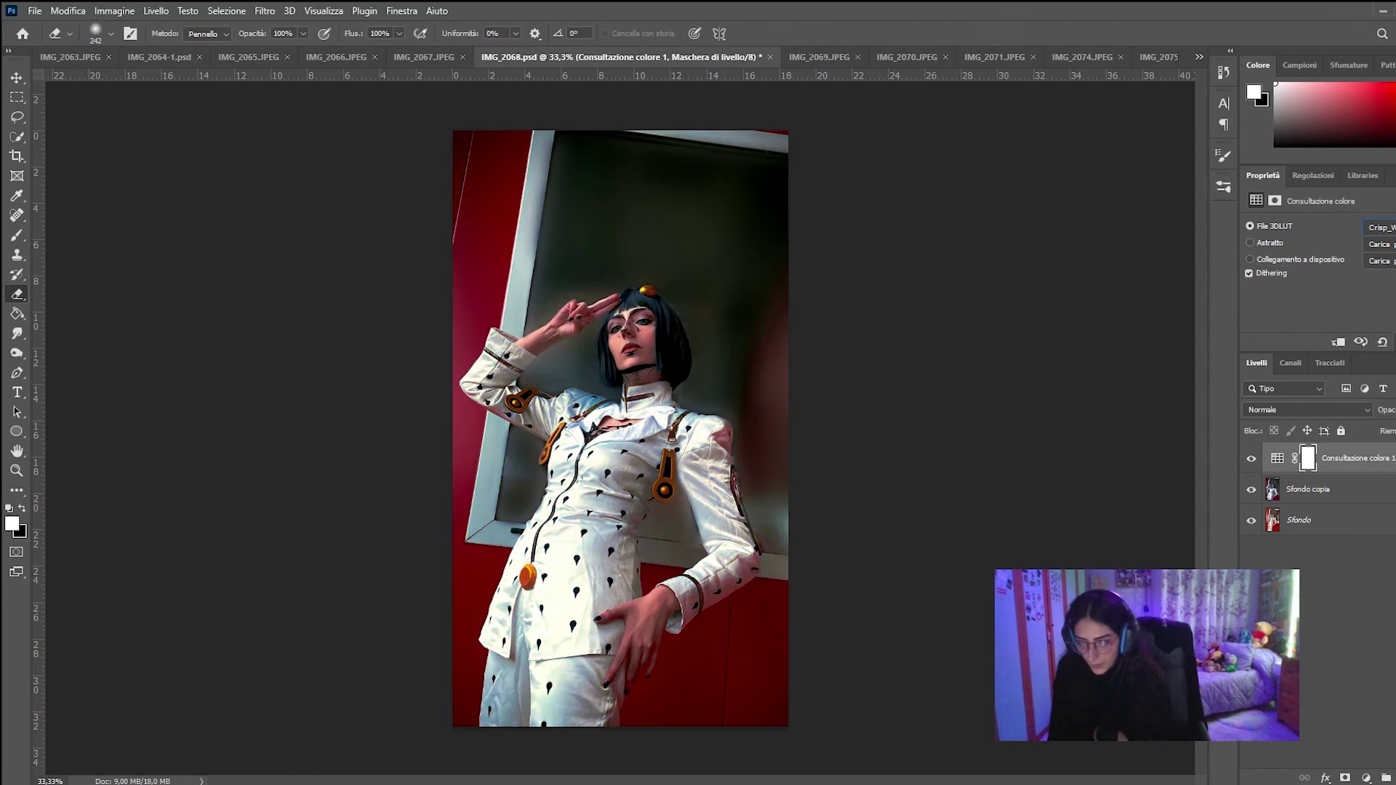
key(Down)
key(Down)
key(Down)
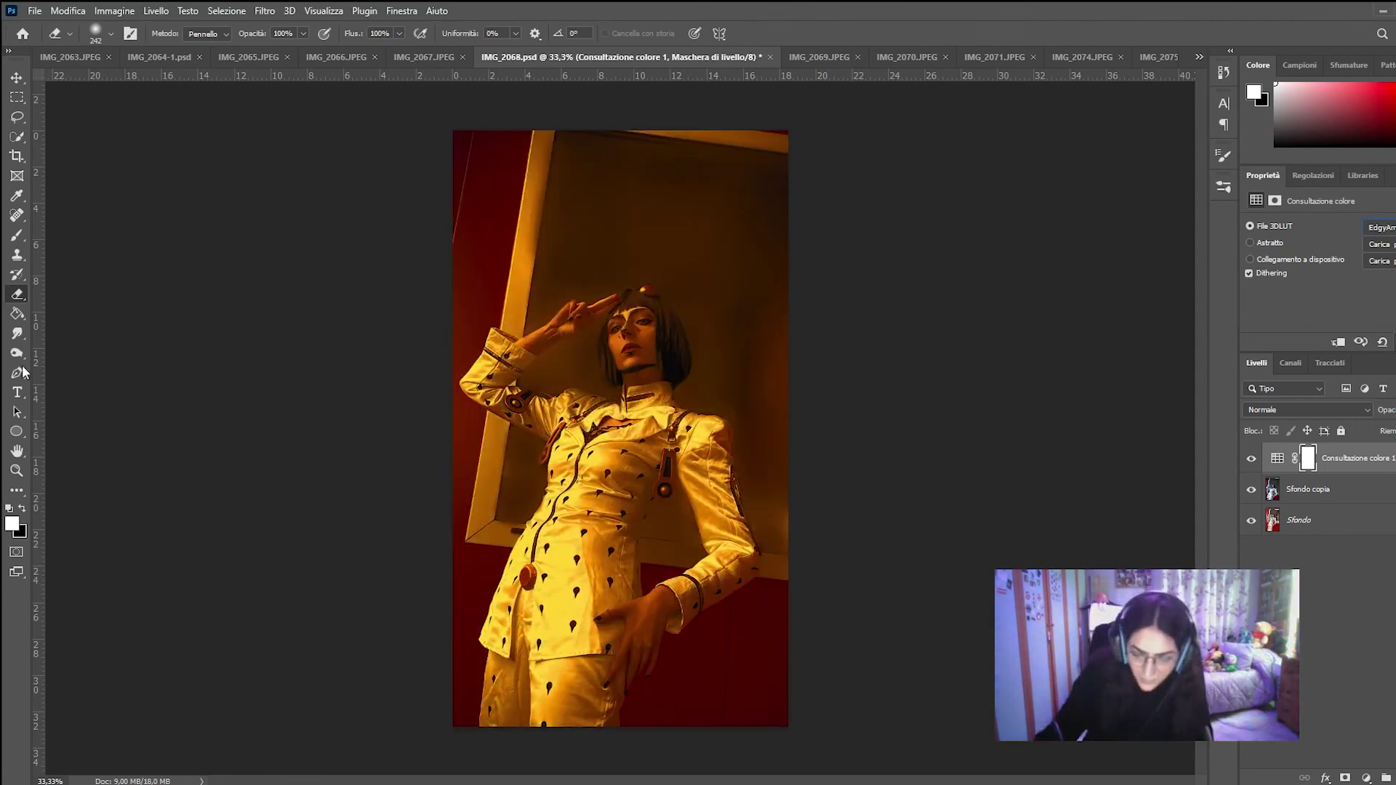
Step: Enlarge the brush to 1250 px, erase the grade from the figure on the mask, then undo it
click(110, 34)
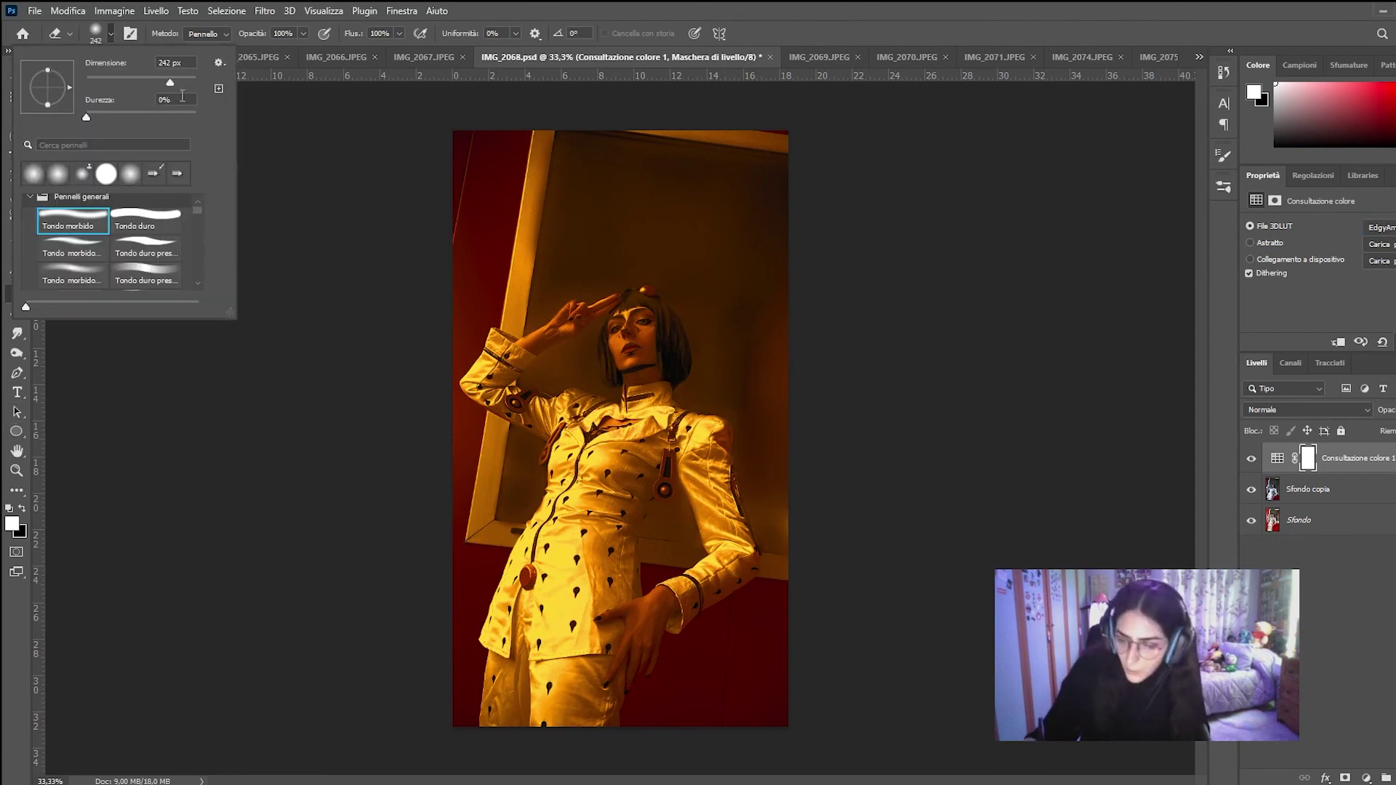
drag(181, 80, 186, 83)
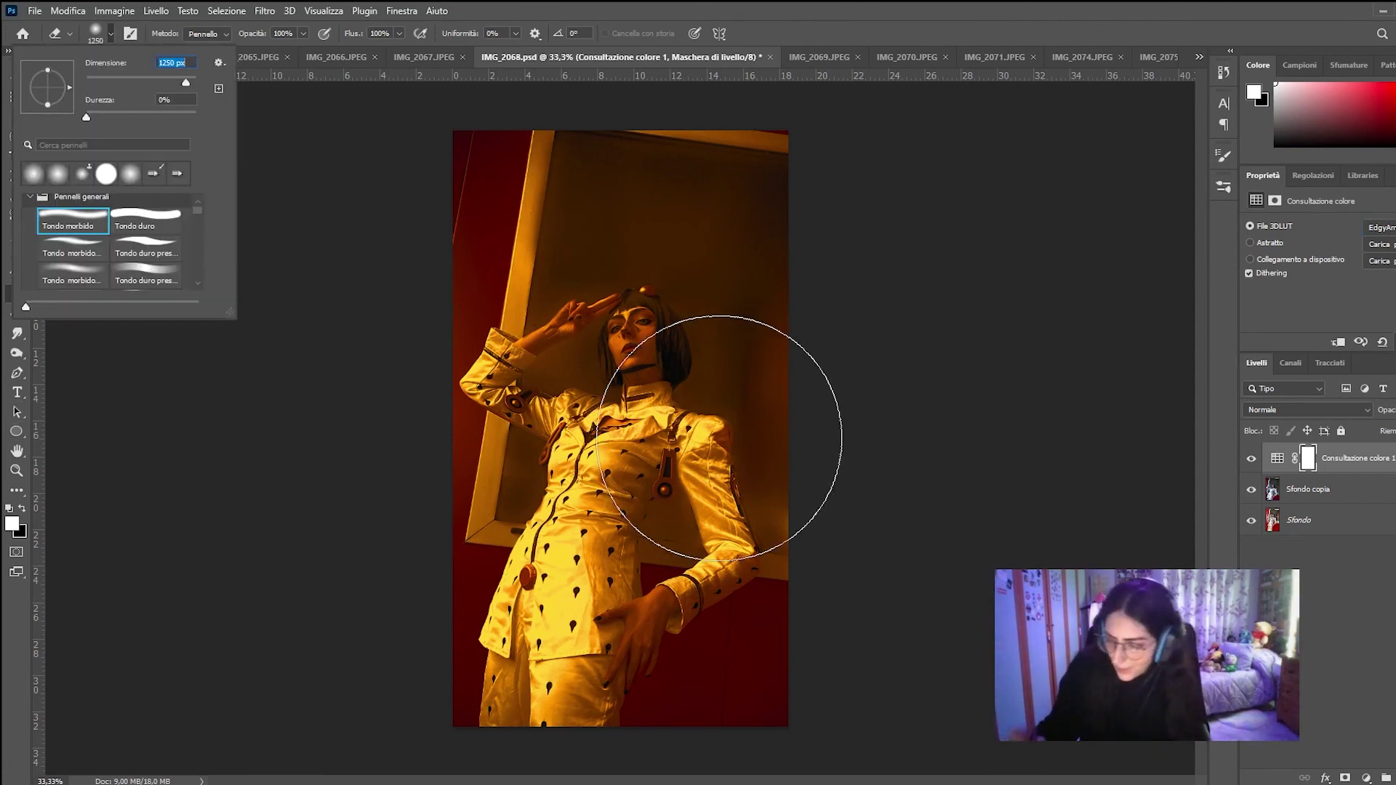
drag(495, 349, 561, 745)
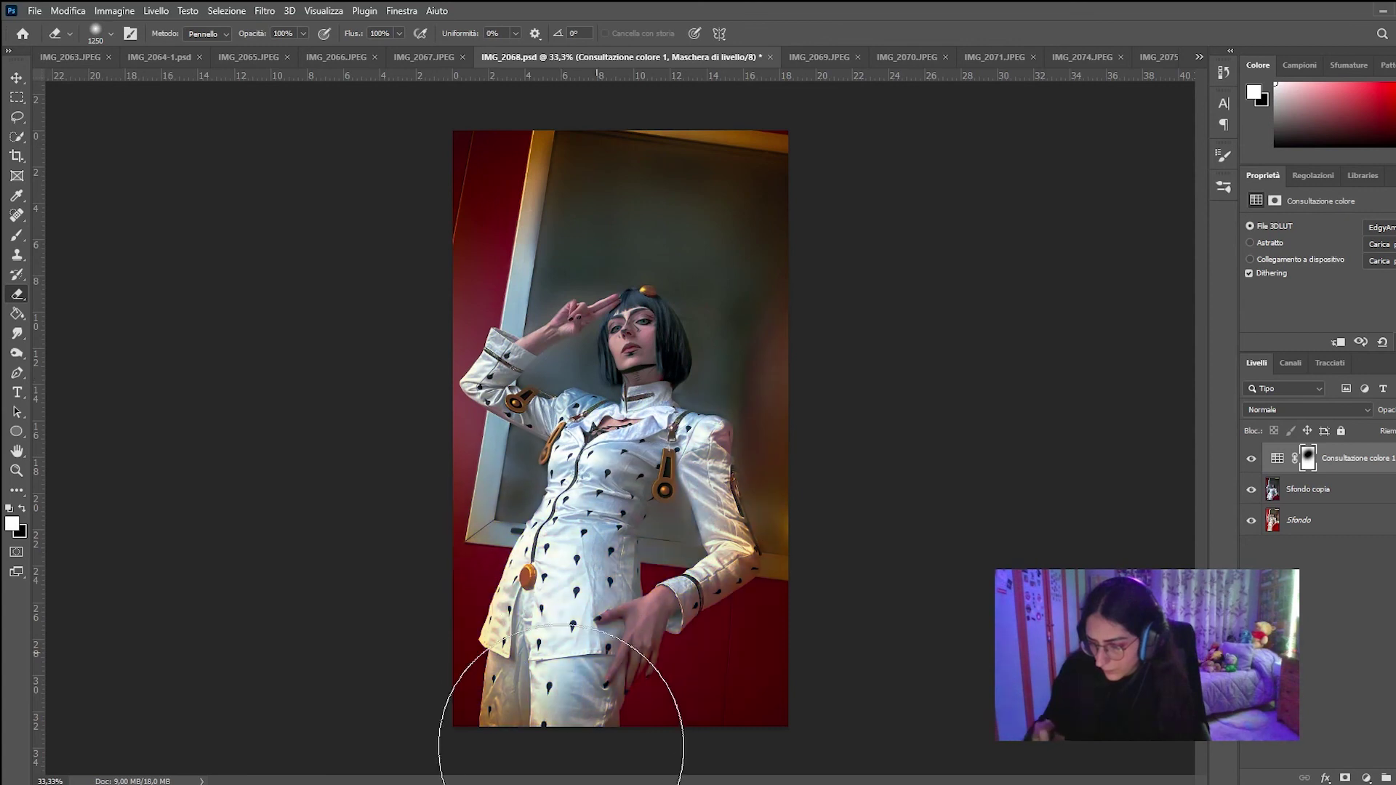
key(ctrl+z)
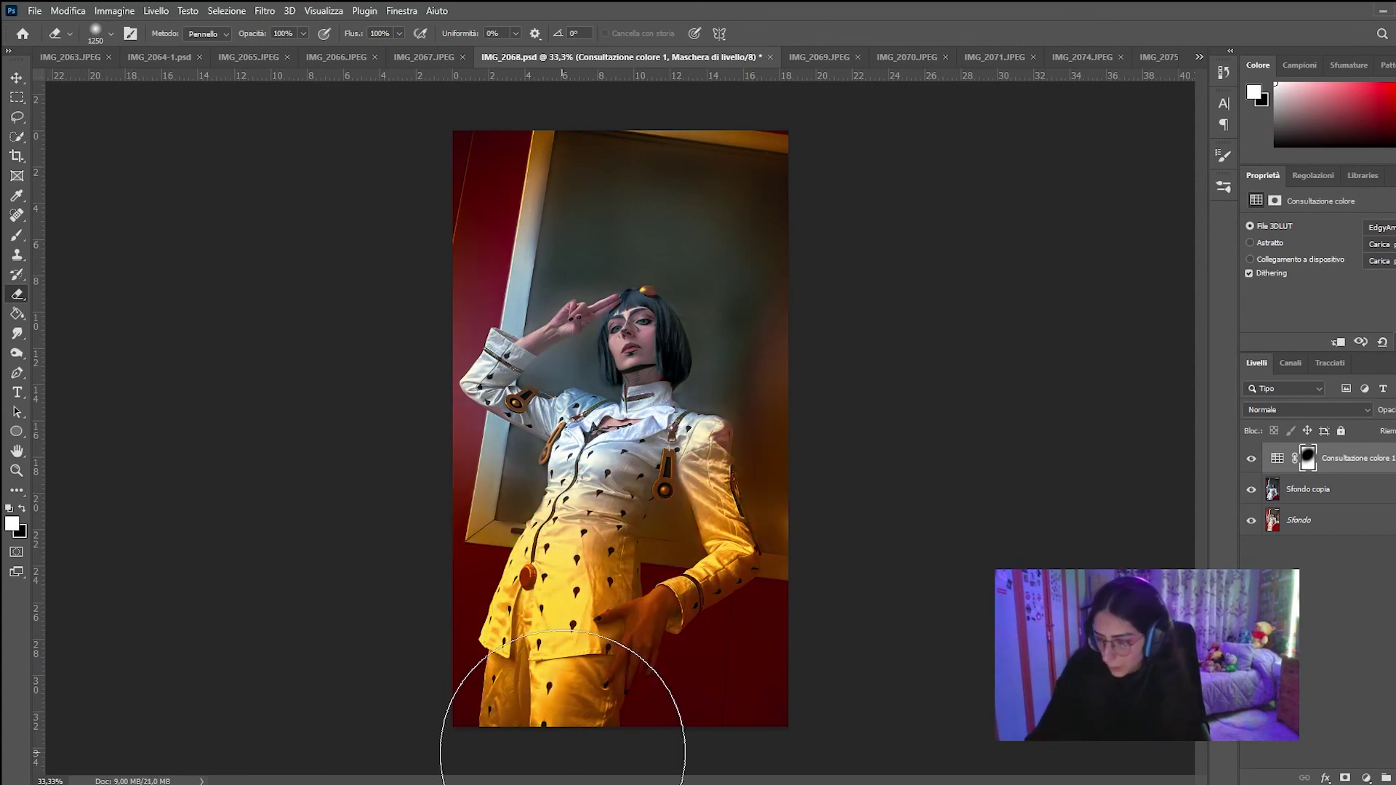
key(ctrl+z)
key(ctrl+z)
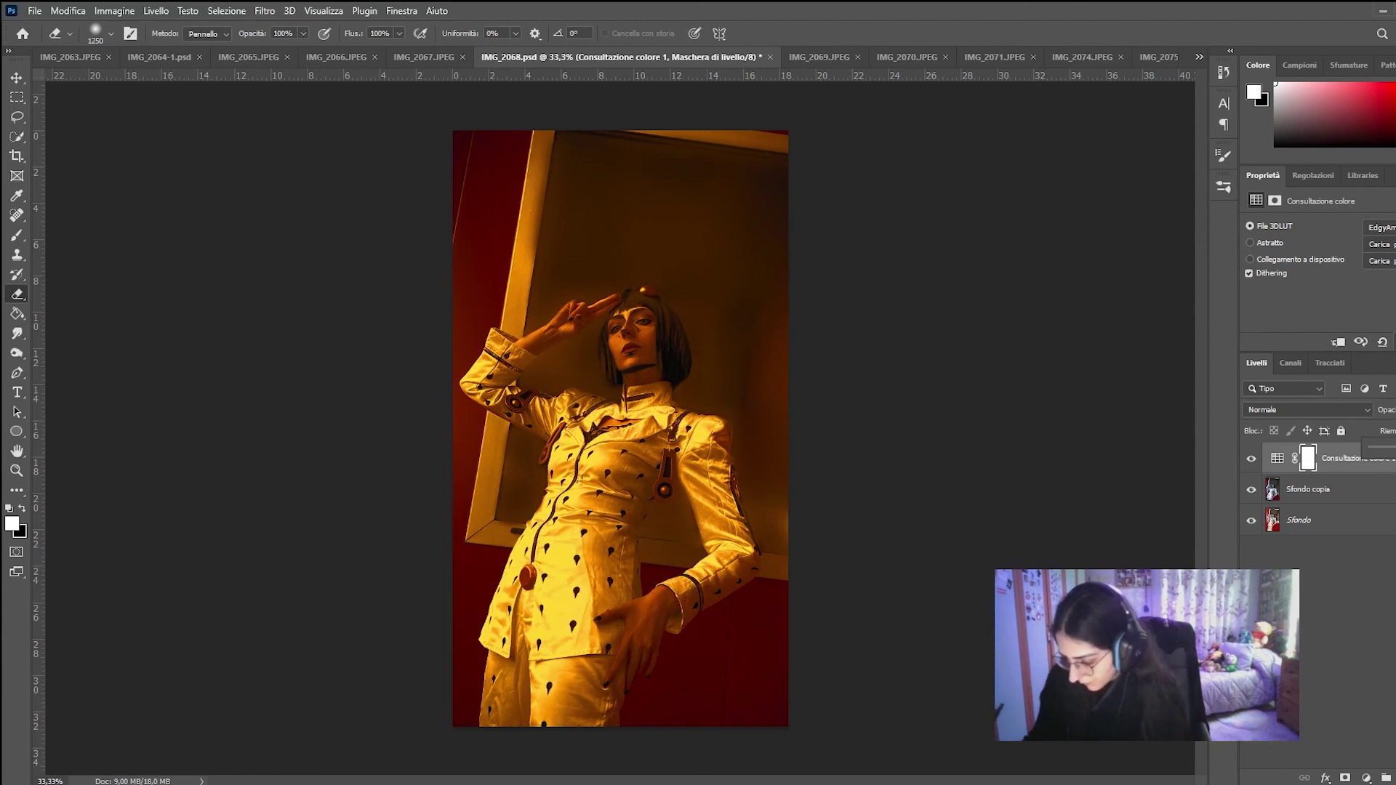
Step: Hide the Color Lookup layer so the photo shows its cooler Camera Raw grade
key(ctrl+z)
key(ctrl+z)
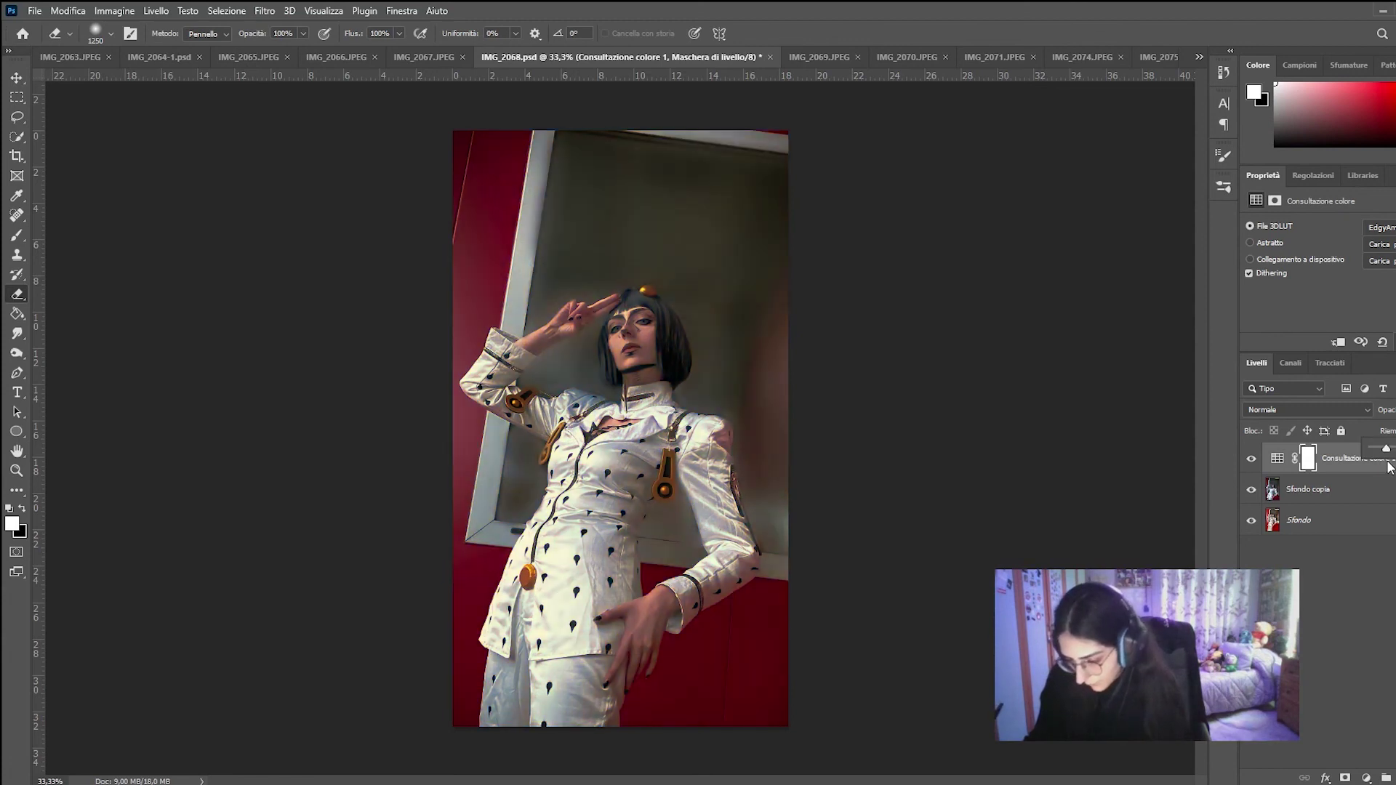
click(1255, 461)
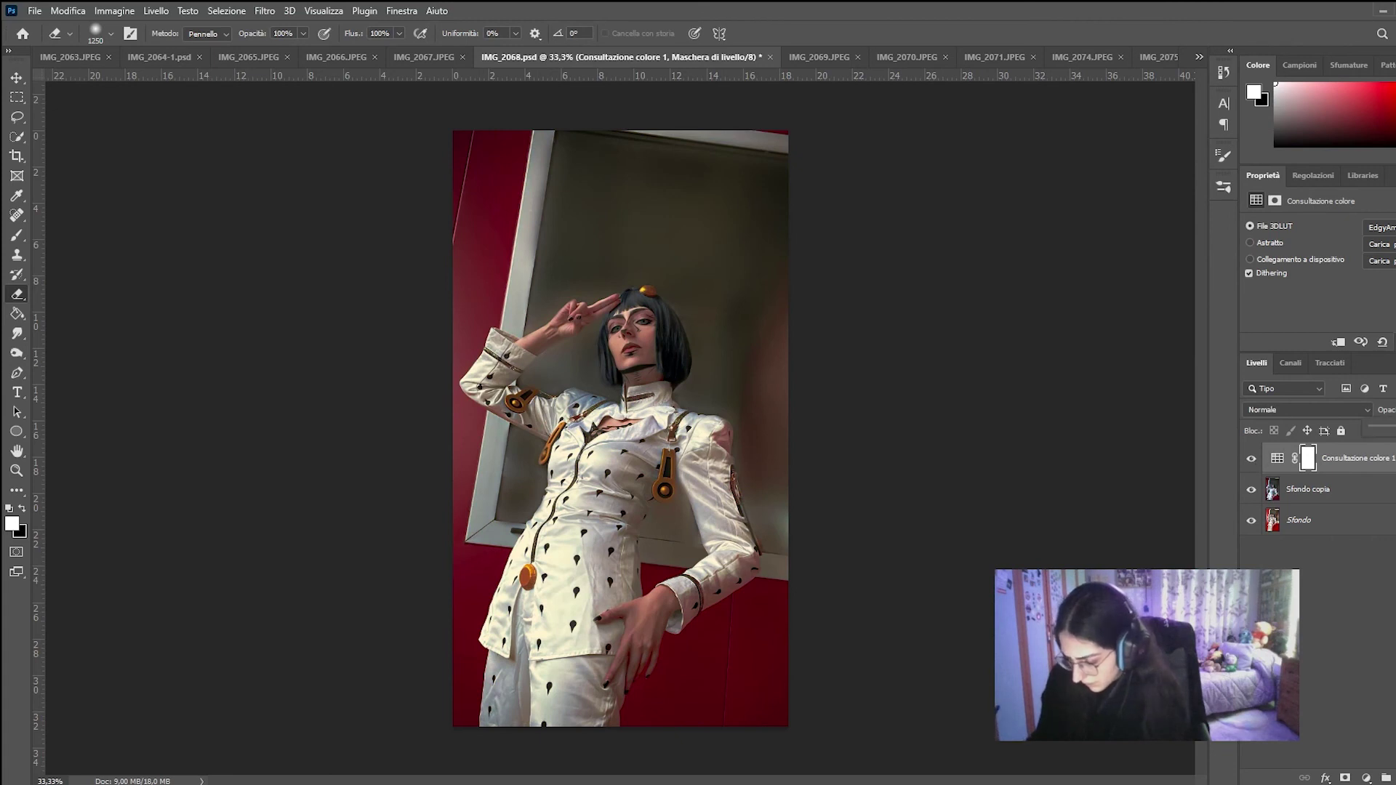
click(1257, 461)
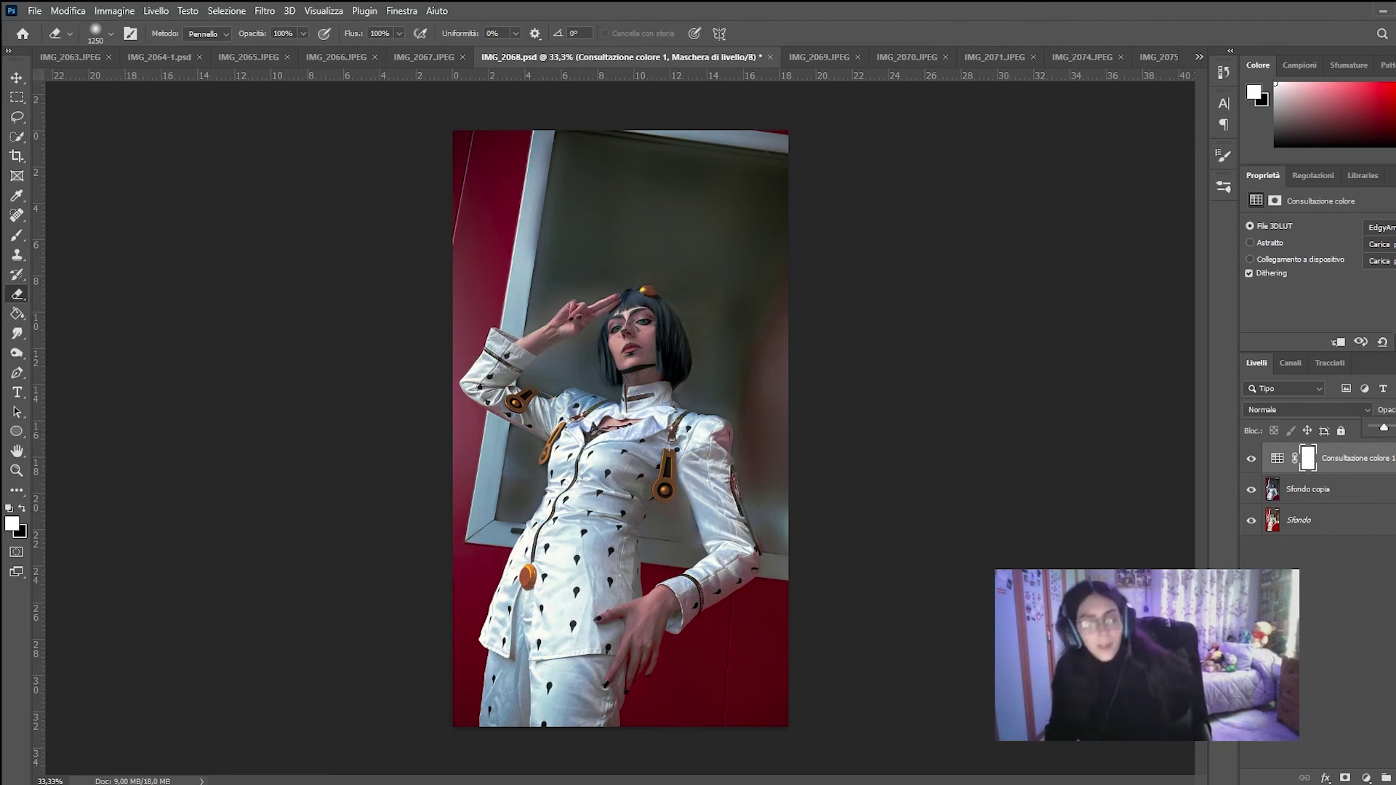
Step: Save a PNG-format copy named IMG_2068 in the Cartoomics folder
click(35, 11)
click(102, 195)
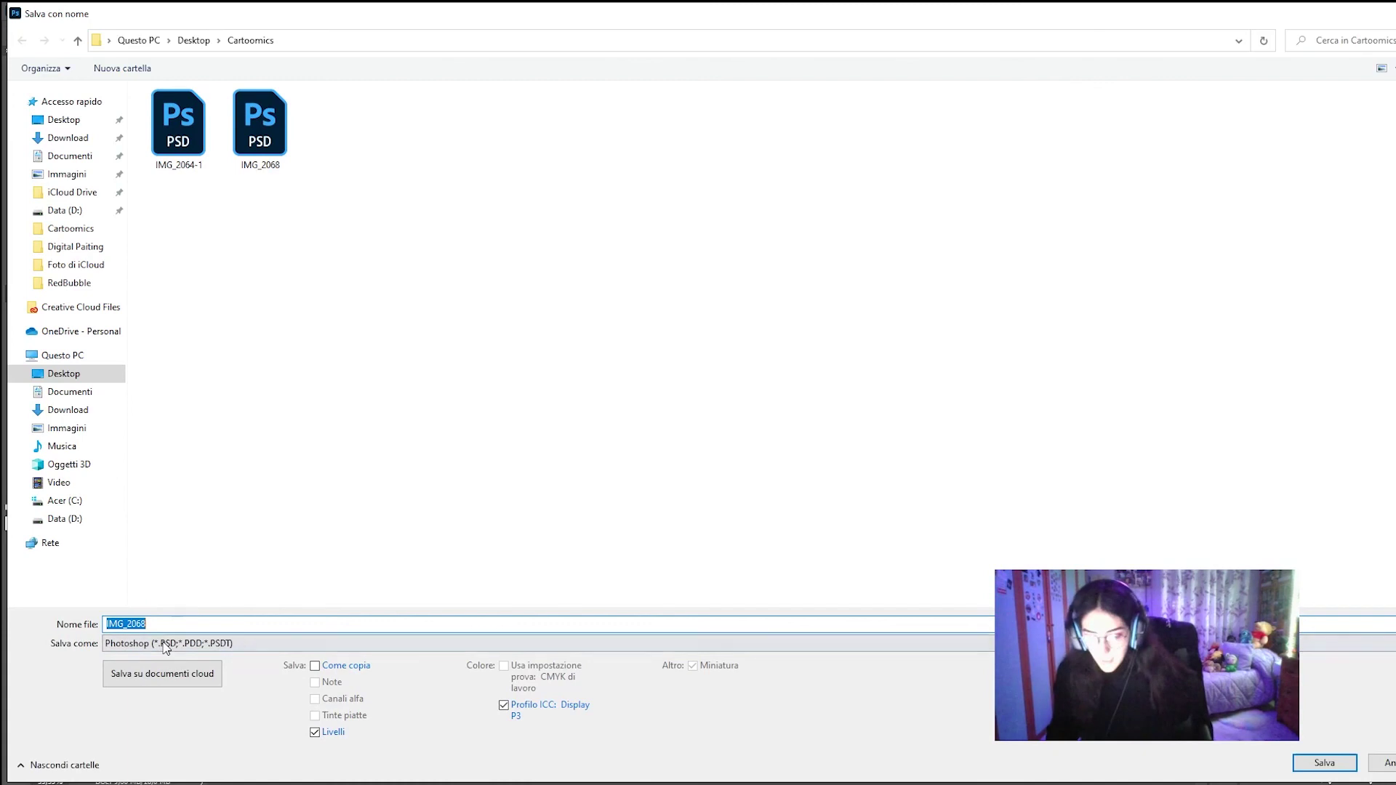
click(145, 642)
click(155, 590)
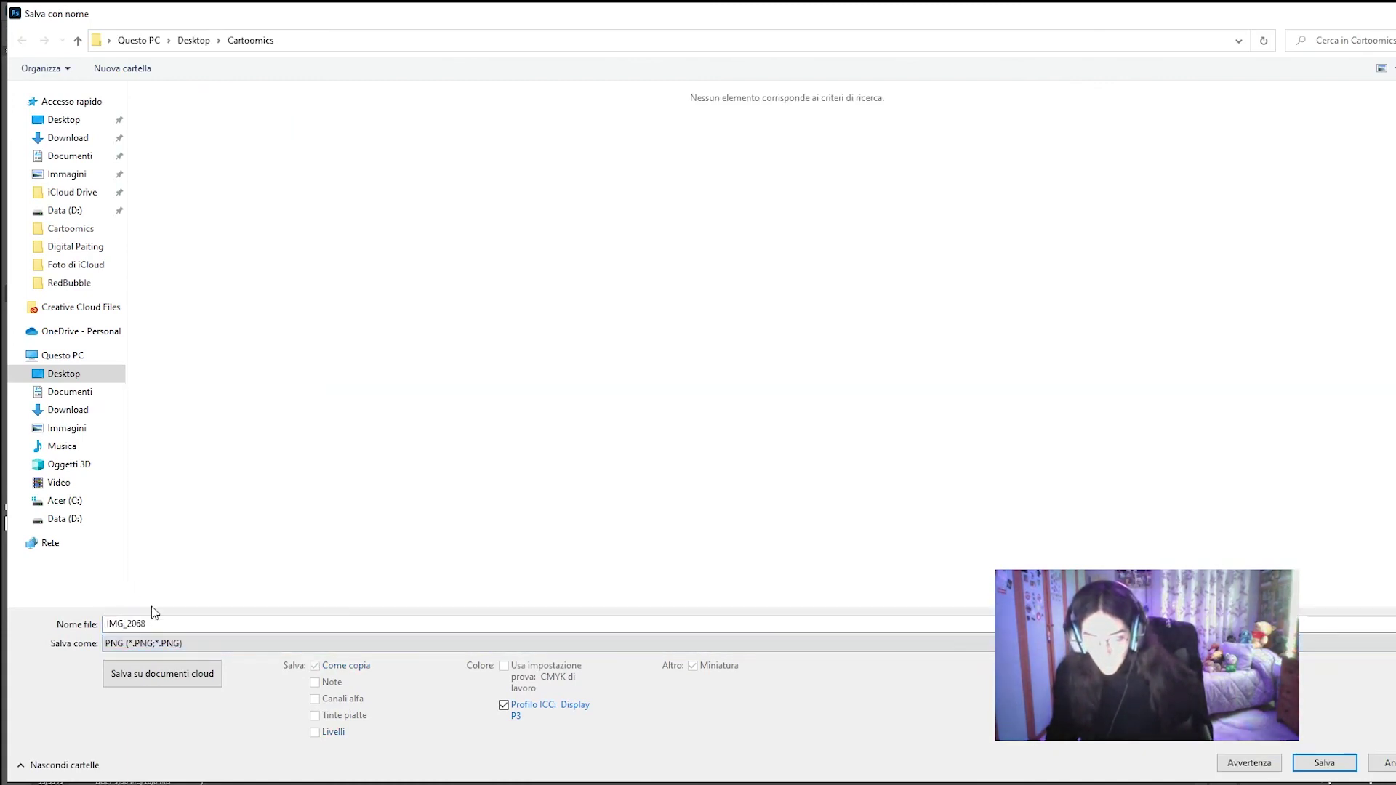
click(157, 611)
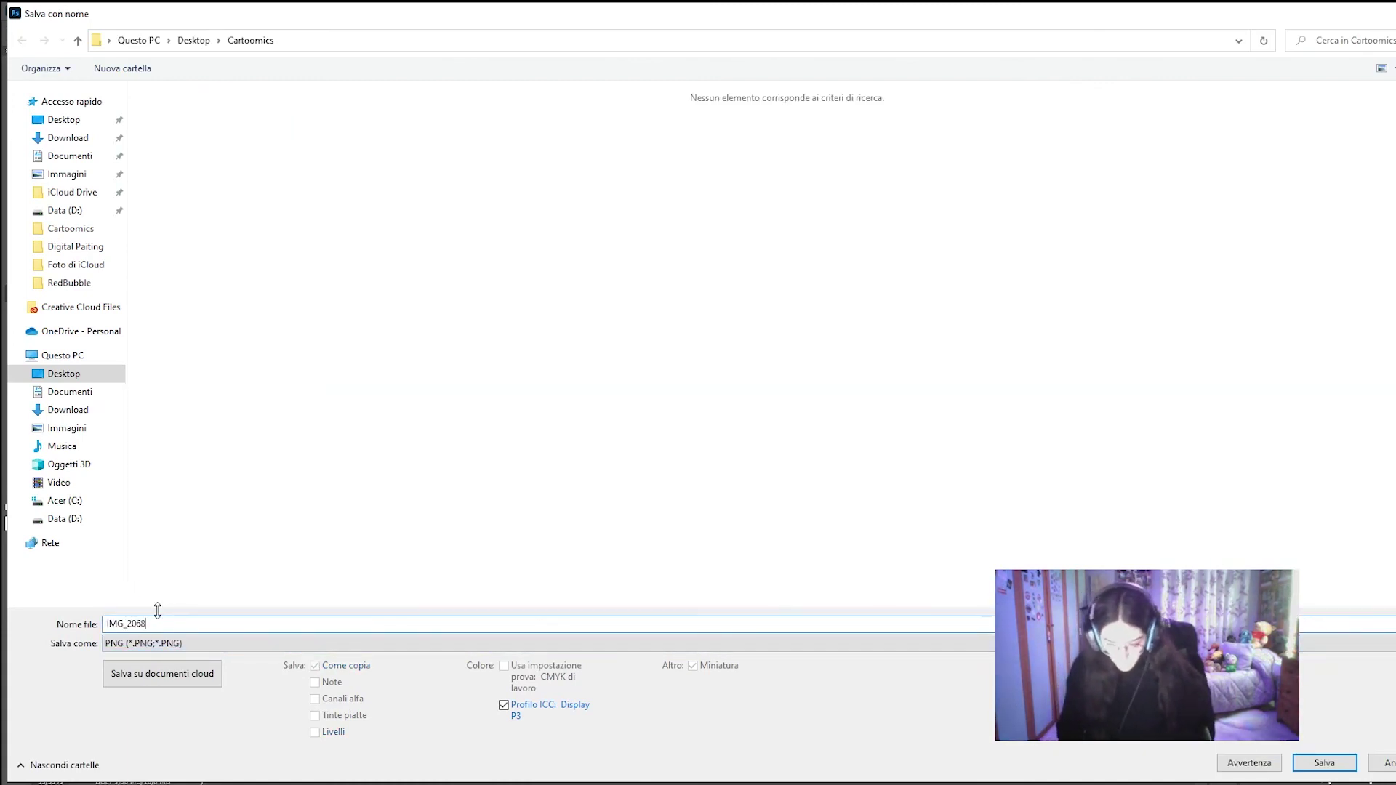
text(-)
key(Return)
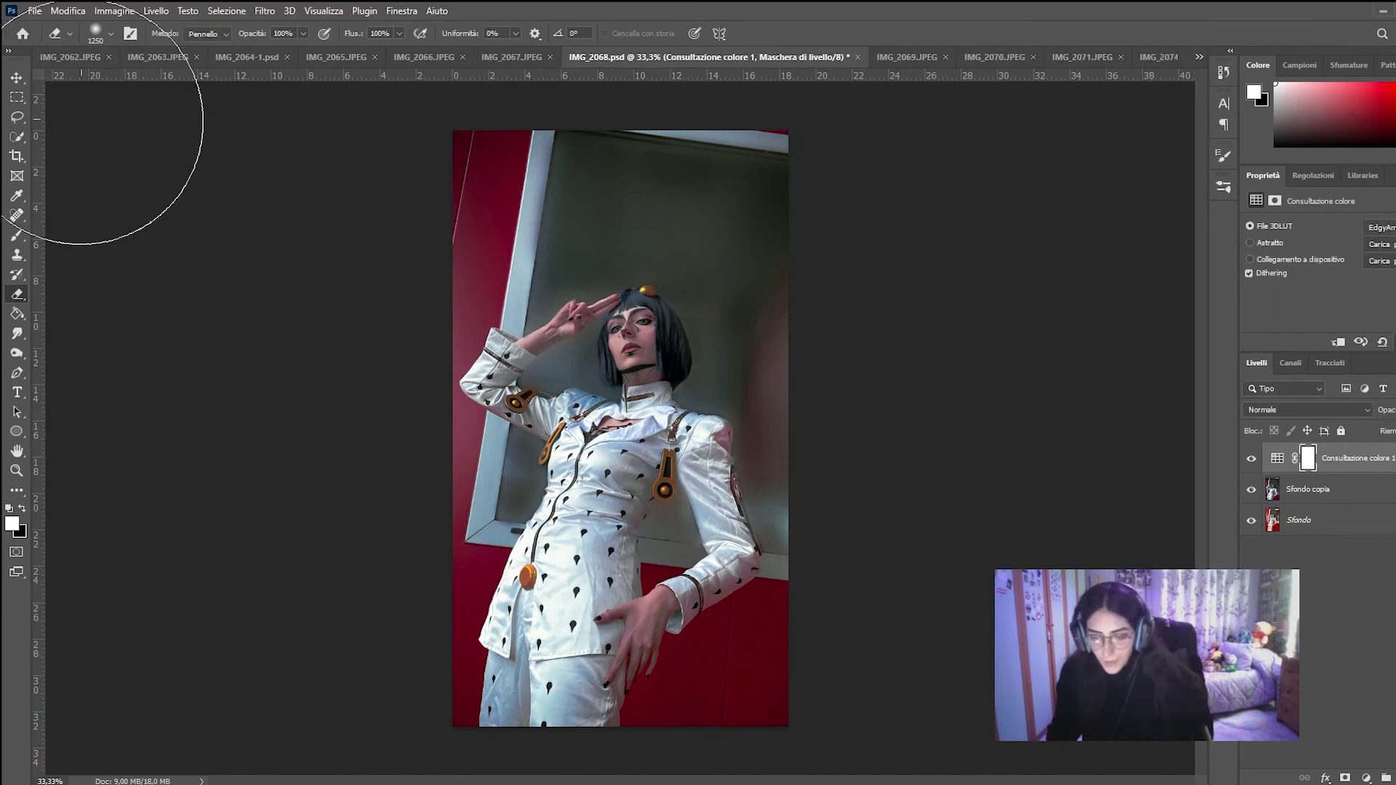
Step: Widen the canvas to the right of the photo with the Crop tool
click(18, 156)
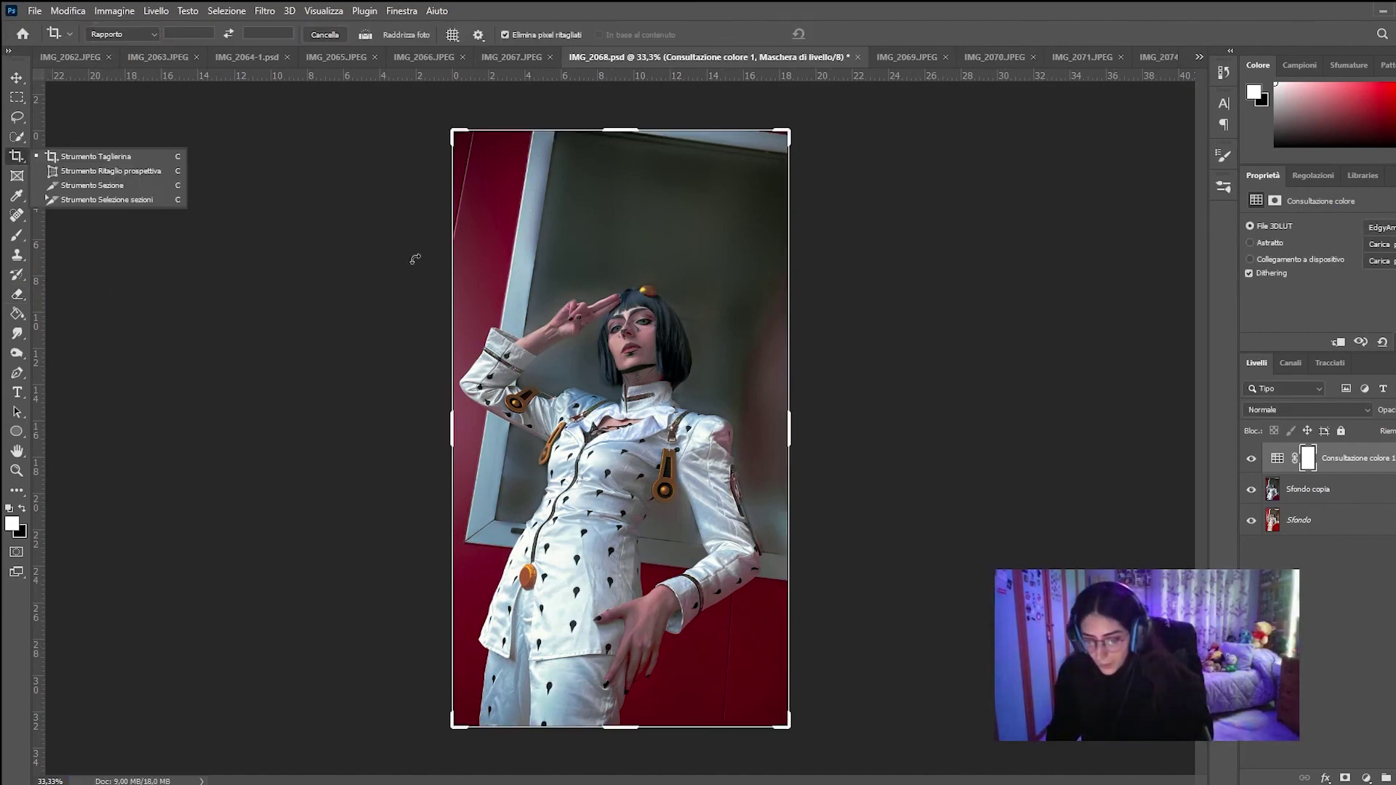
drag(795, 431, 965, 422)
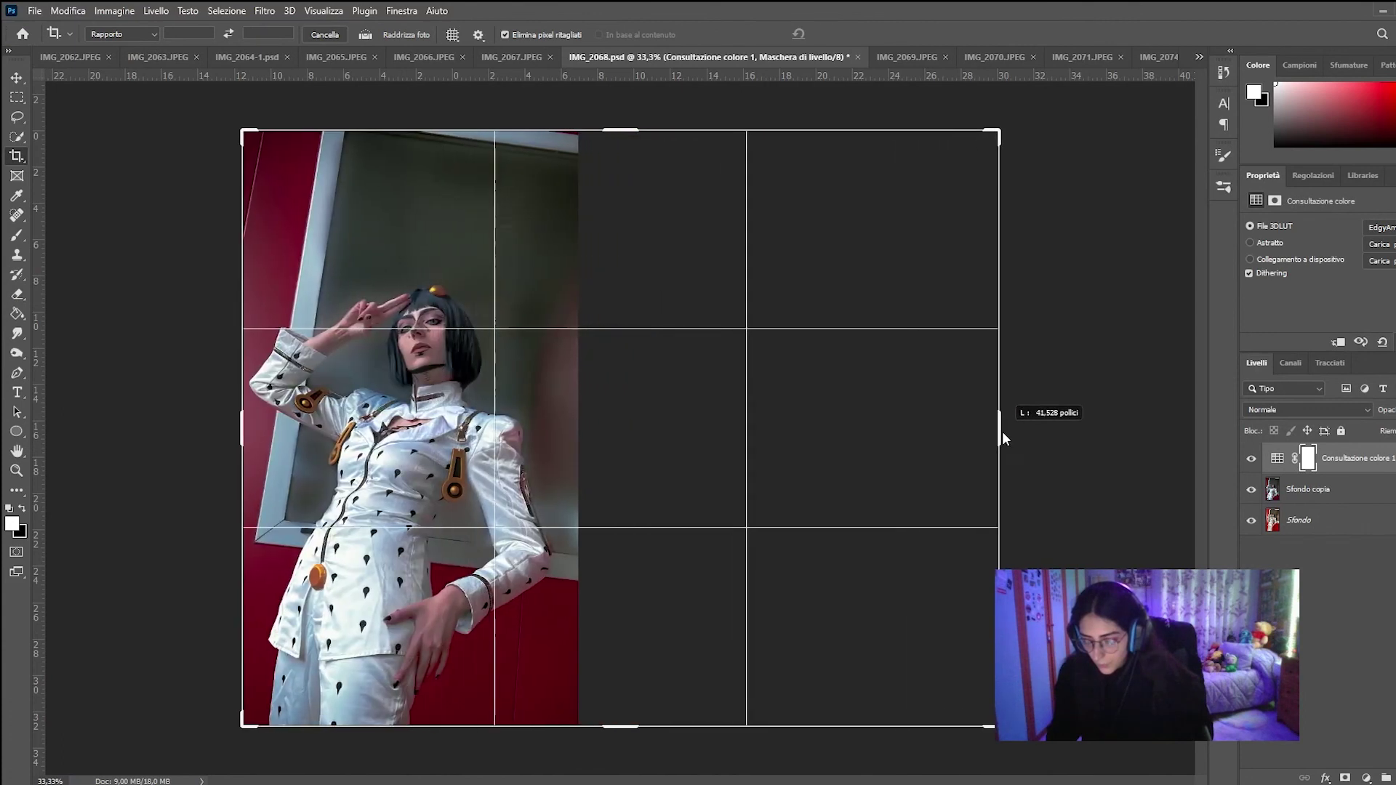
key(Return)
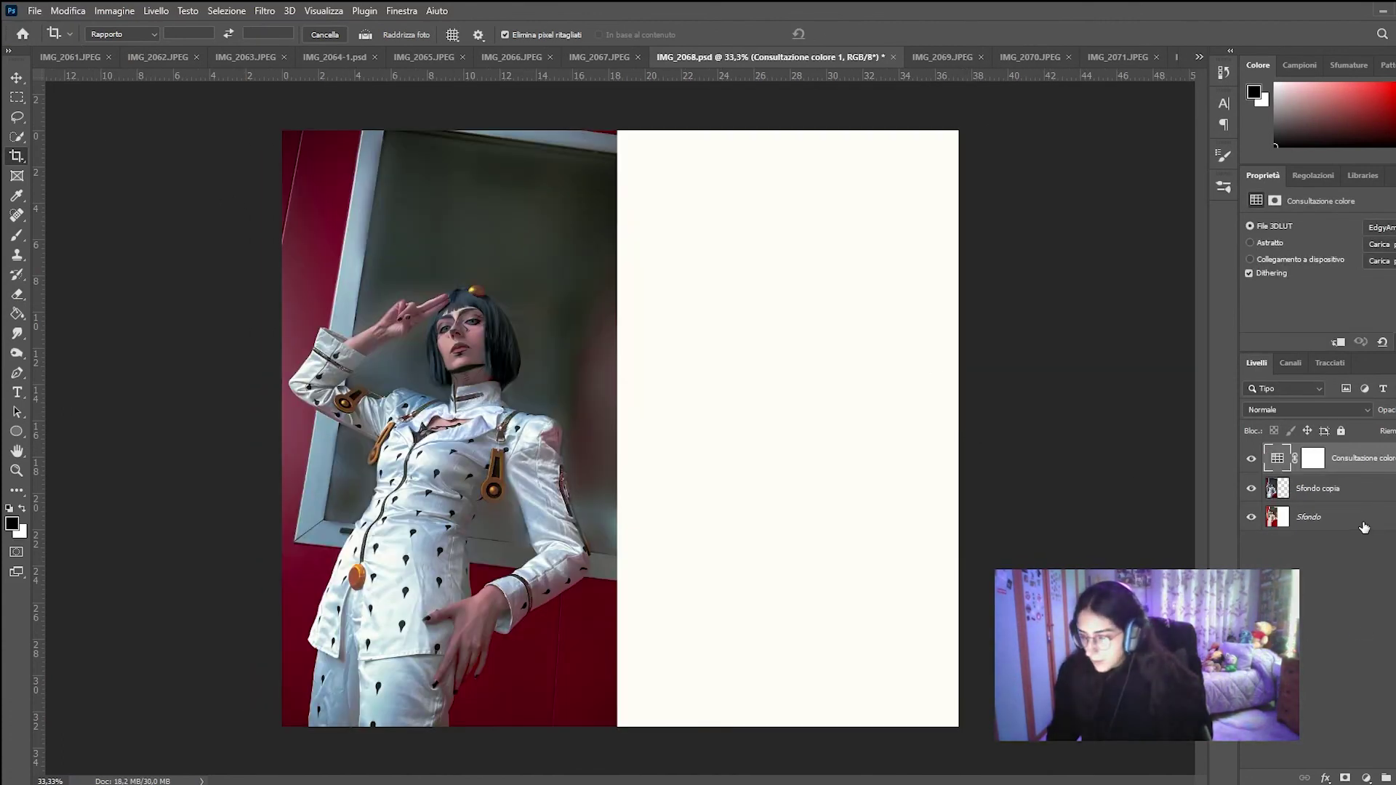
Step: Move the graded copy to the canvas's right half and start trimming the right edge
click(1309, 517)
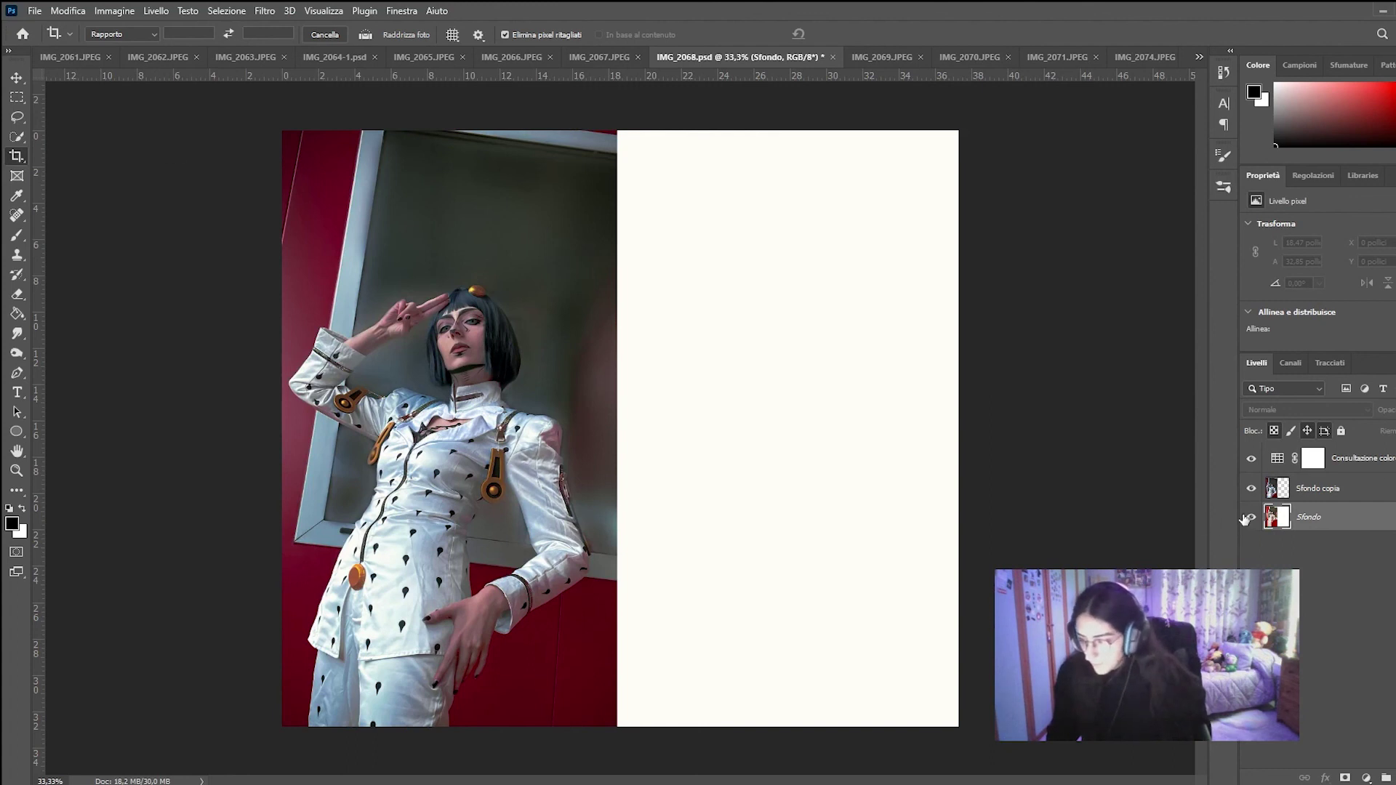
click(23, 78)
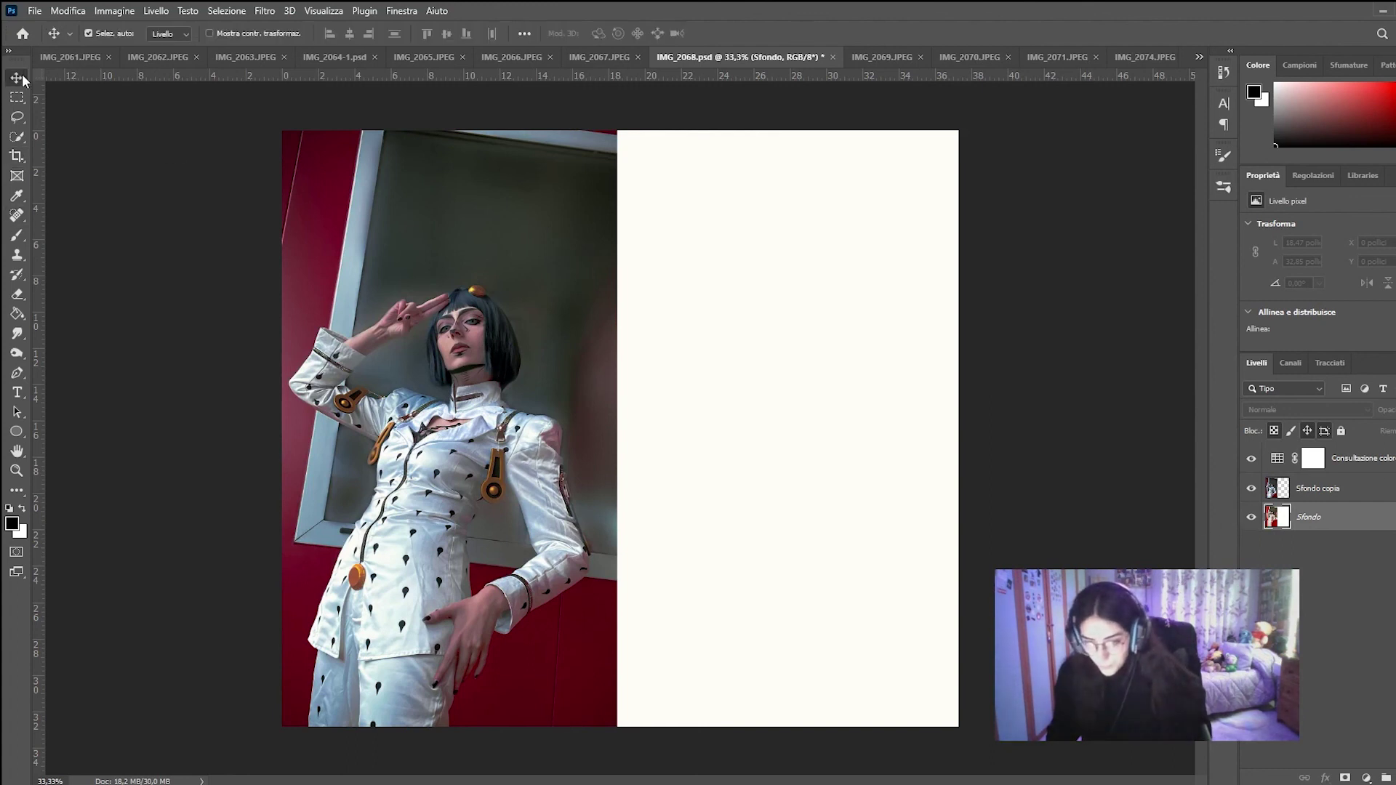
drag(464, 298, 761, 291)
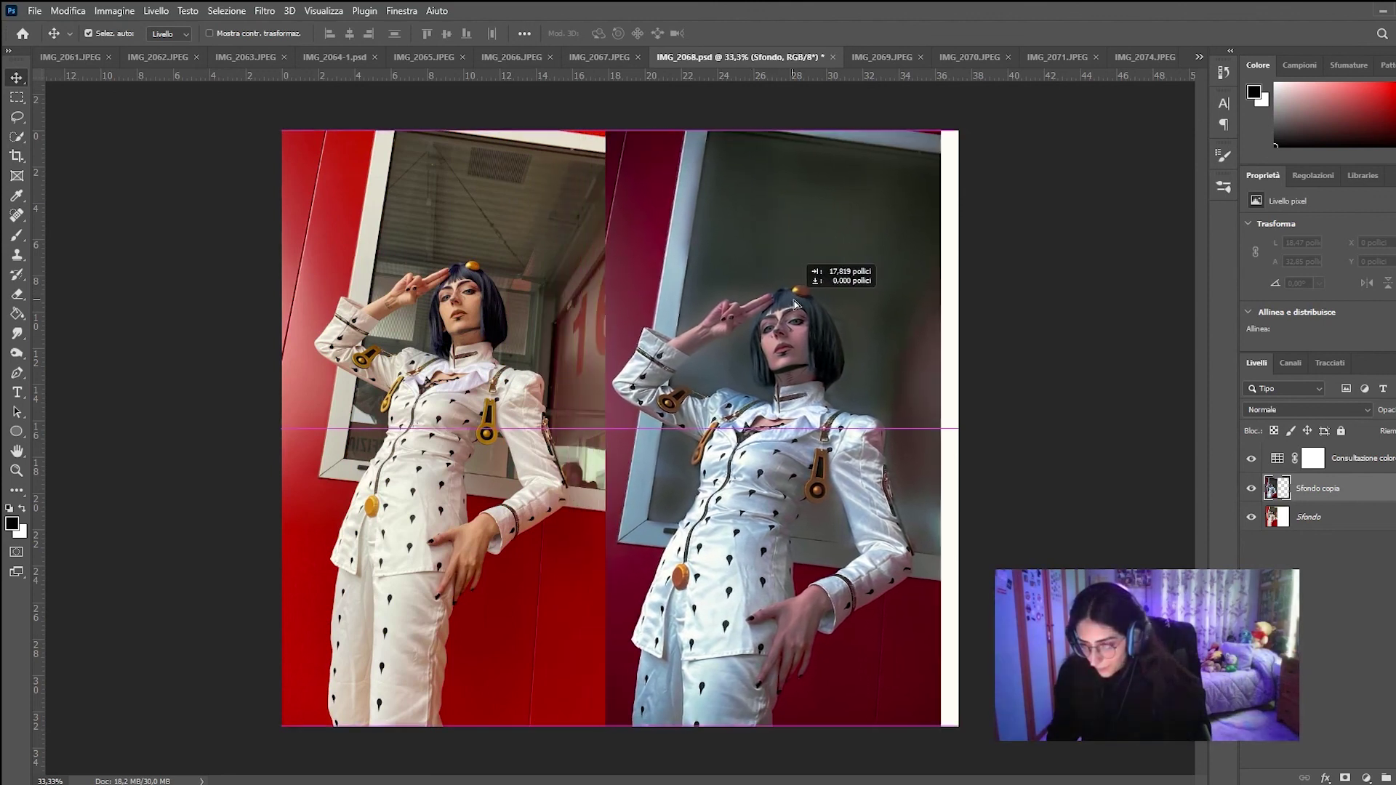
drag(760, 291, 808, 301)
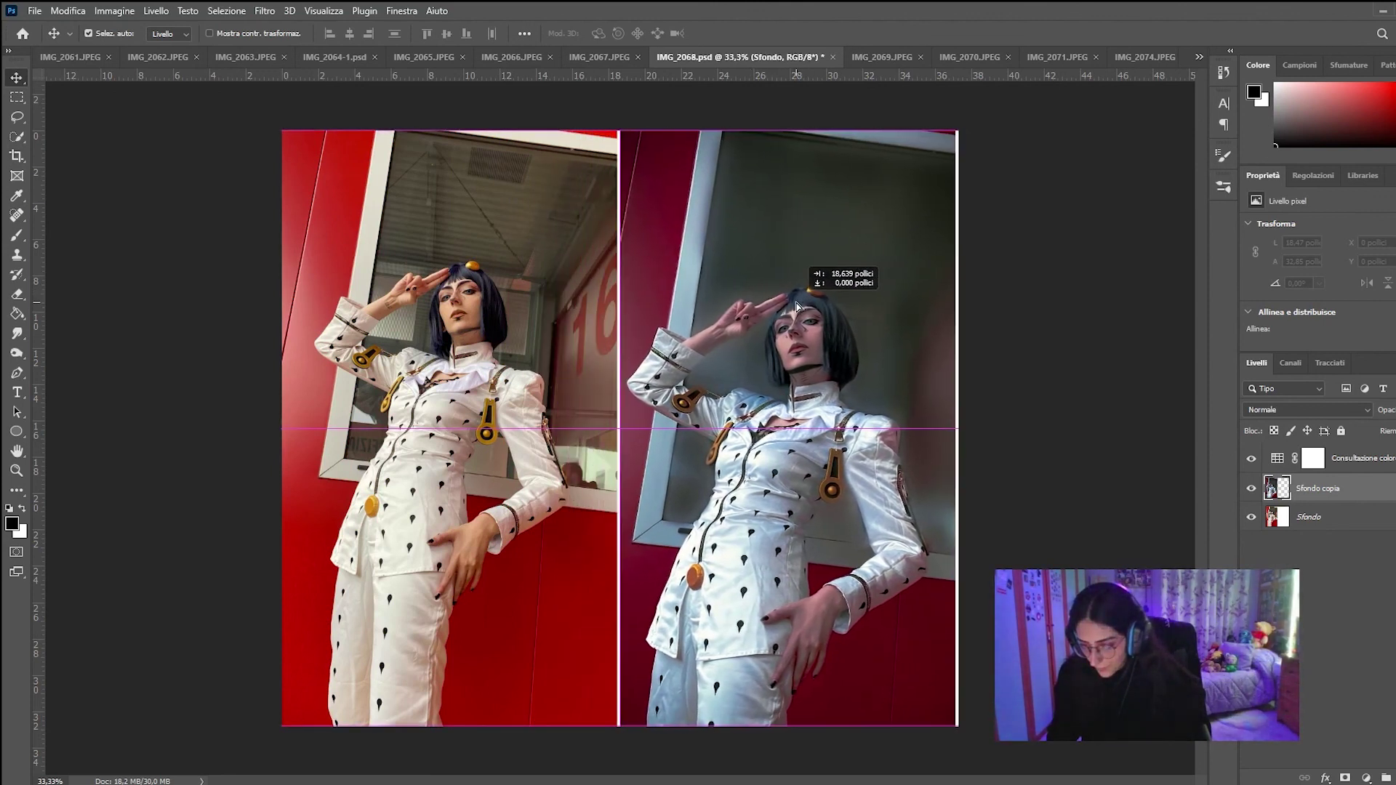
drag(808, 301, 798, 301)
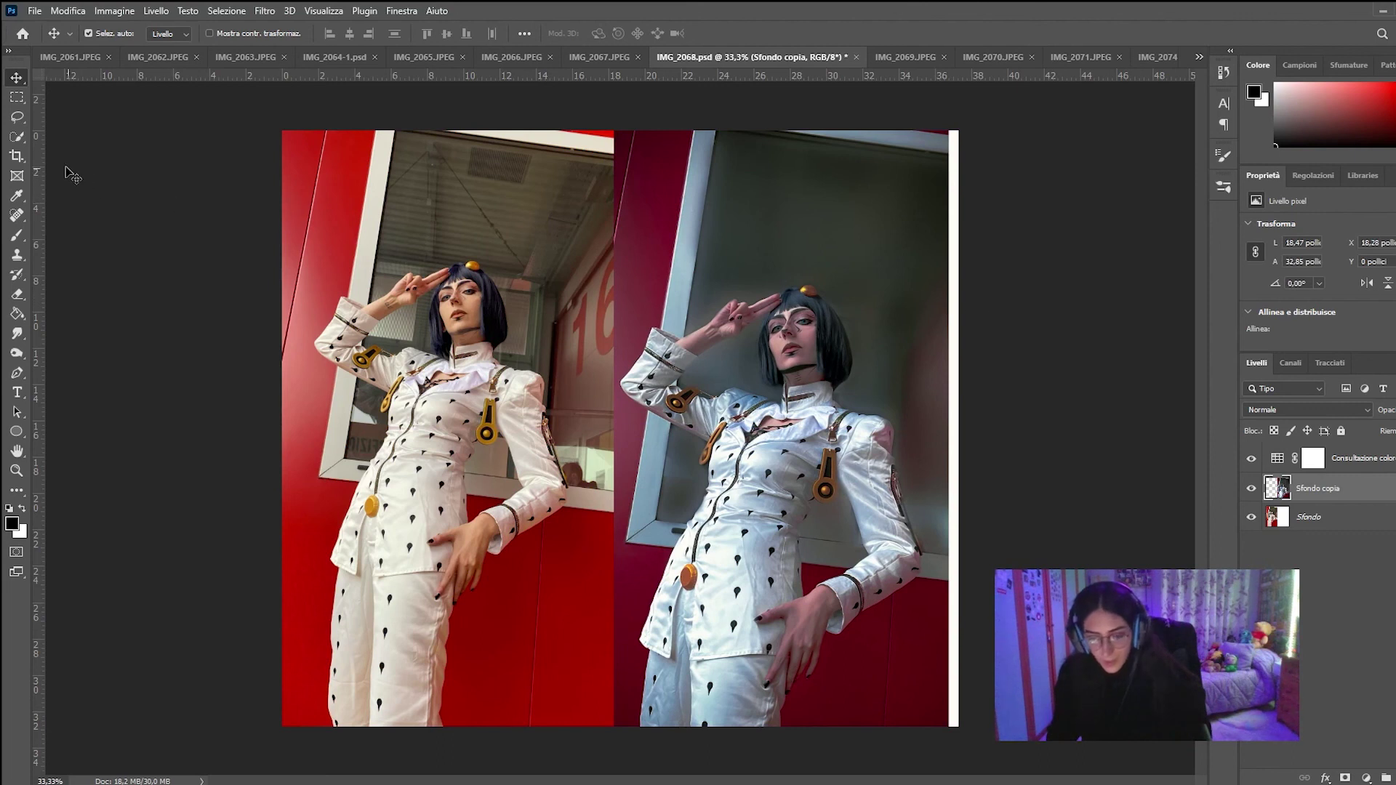
click(17, 156)
drag(968, 408, 957, 416)
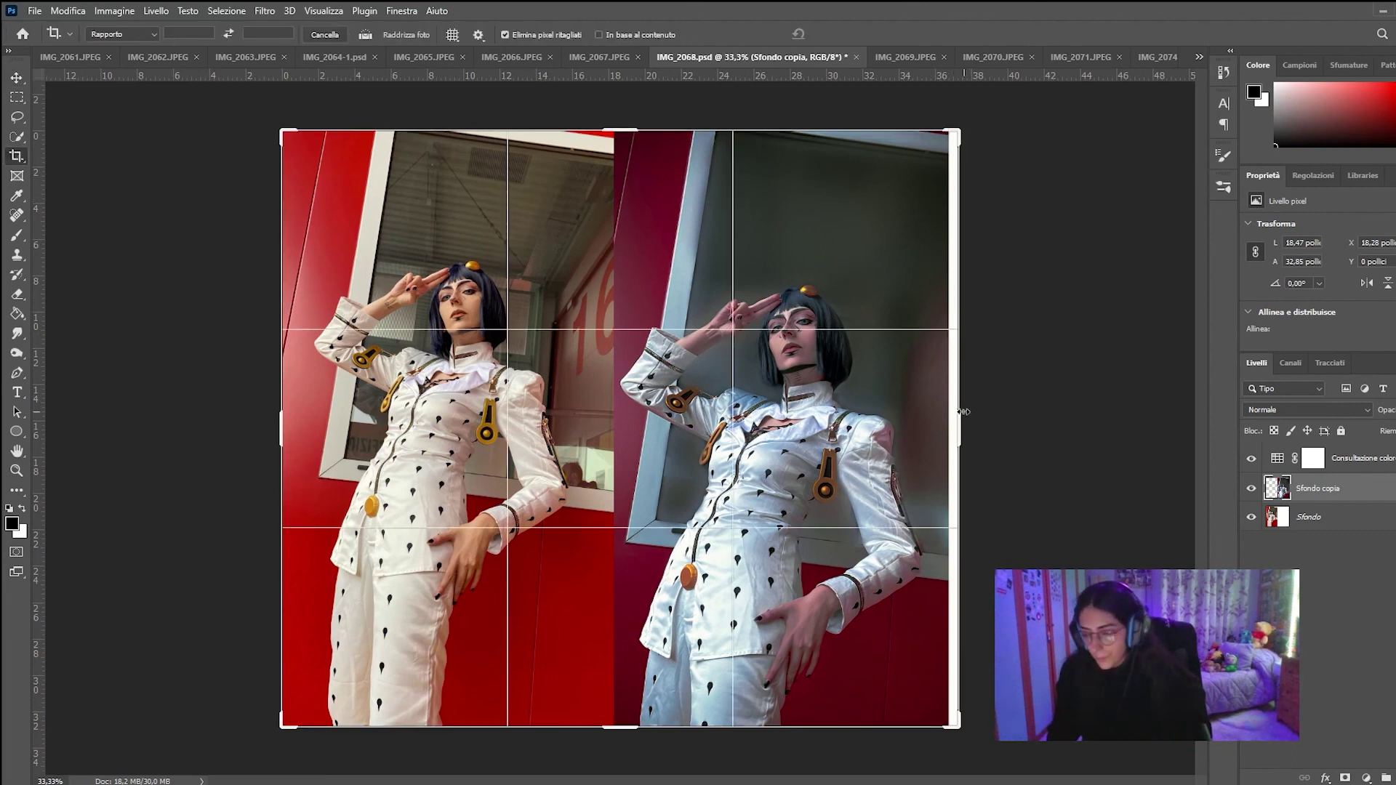